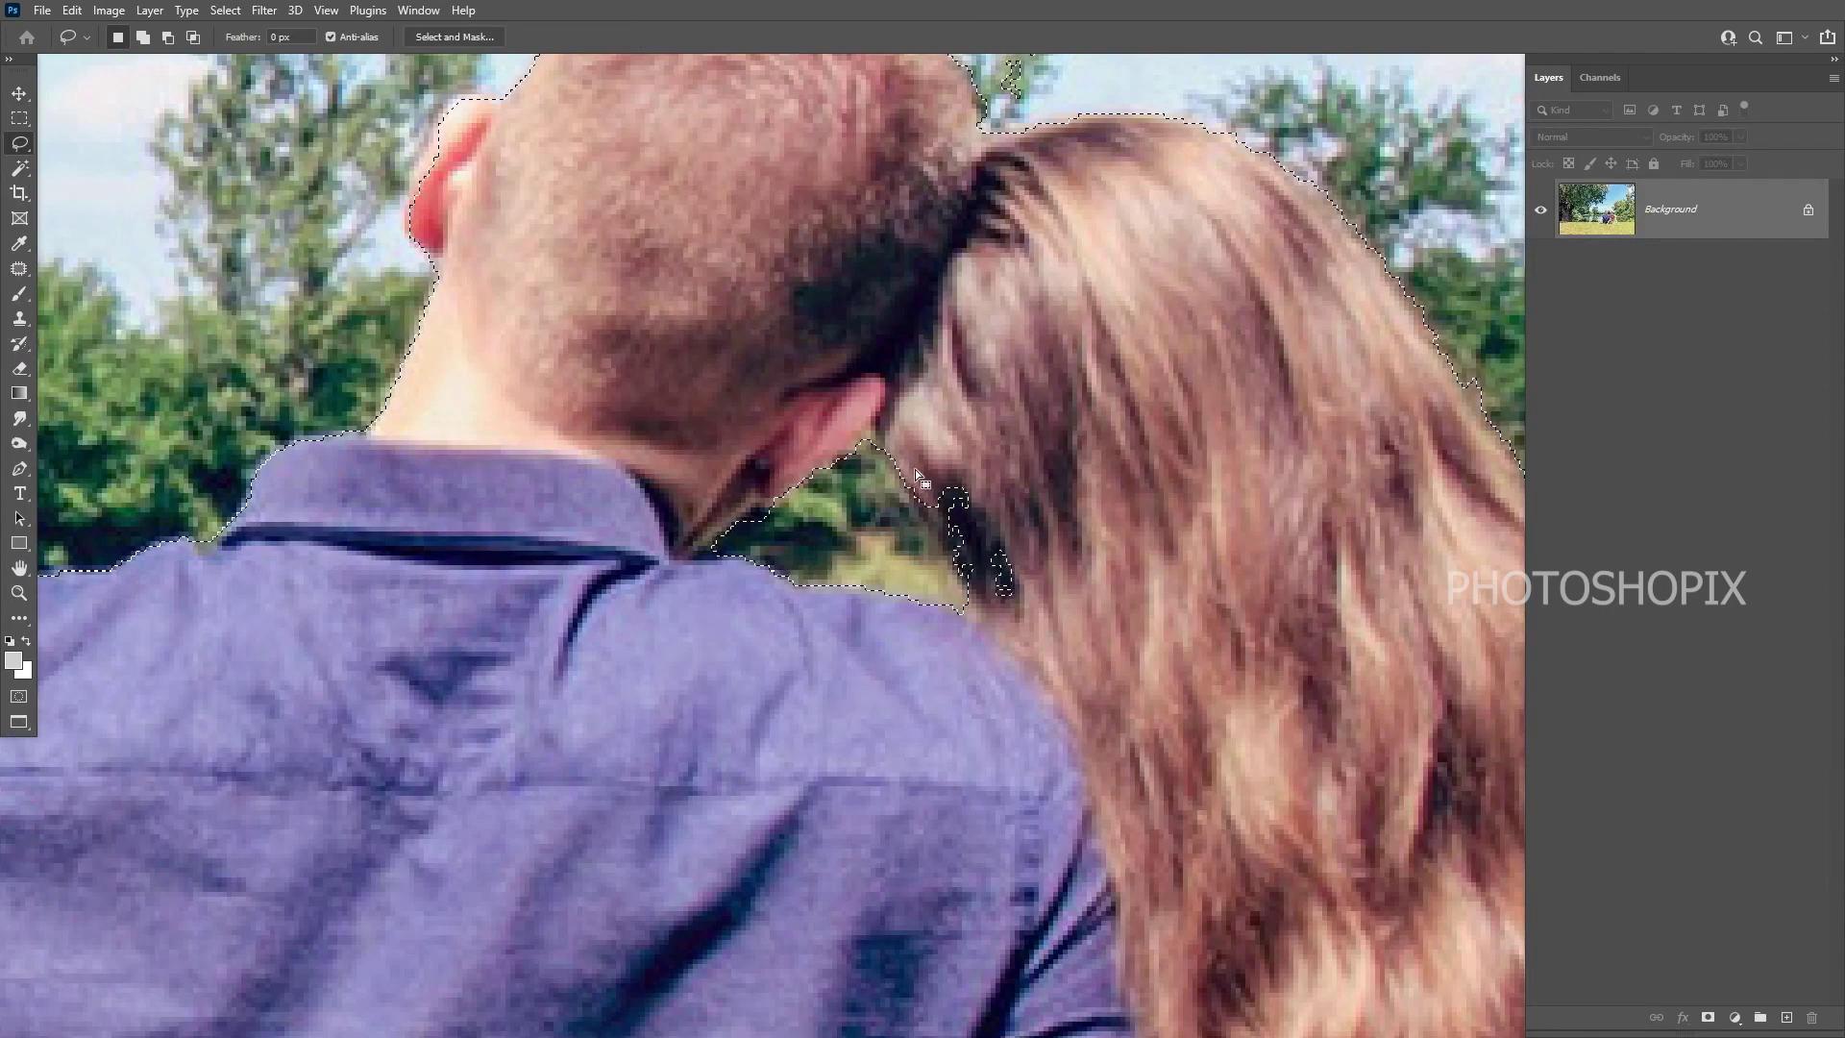
# - Lasso the missed dark hair beside the neck gap into the selection and subtract the foliage strip next to the man's neck
pyautogui.moveTo(901, 470); pyautogui.dragTo(911, 499)
pyautogui.moveTo(934, 429); pyautogui.dragTo(914, 413)
pyautogui.hotkey('ctrl', 'z')
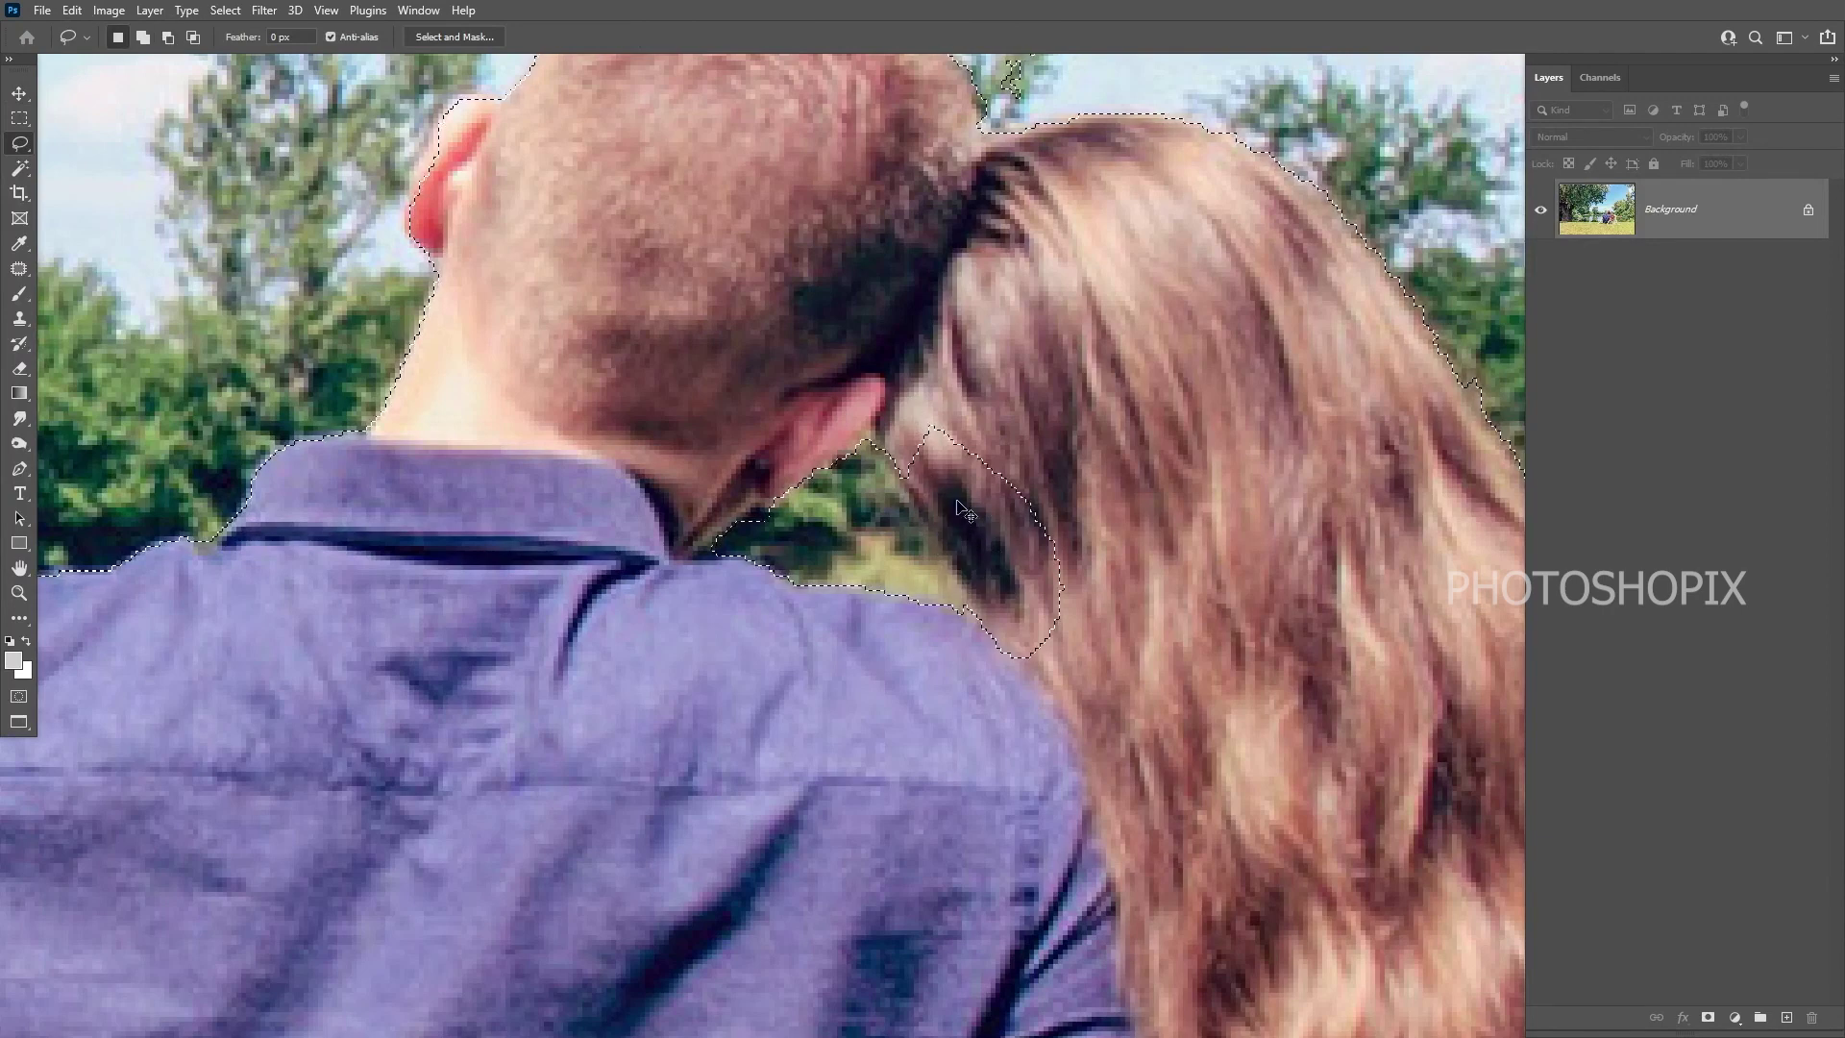
pyautogui.moveTo(920, 483)
pyautogui.mouseDown()
pyautogui.moveTo(915, 498)
pyautogui.moveTo(930, 461)
pyautogui.mouseUp()
pyautogui.moveTo(709, 531); pyautogui.dragTo(747, 513)
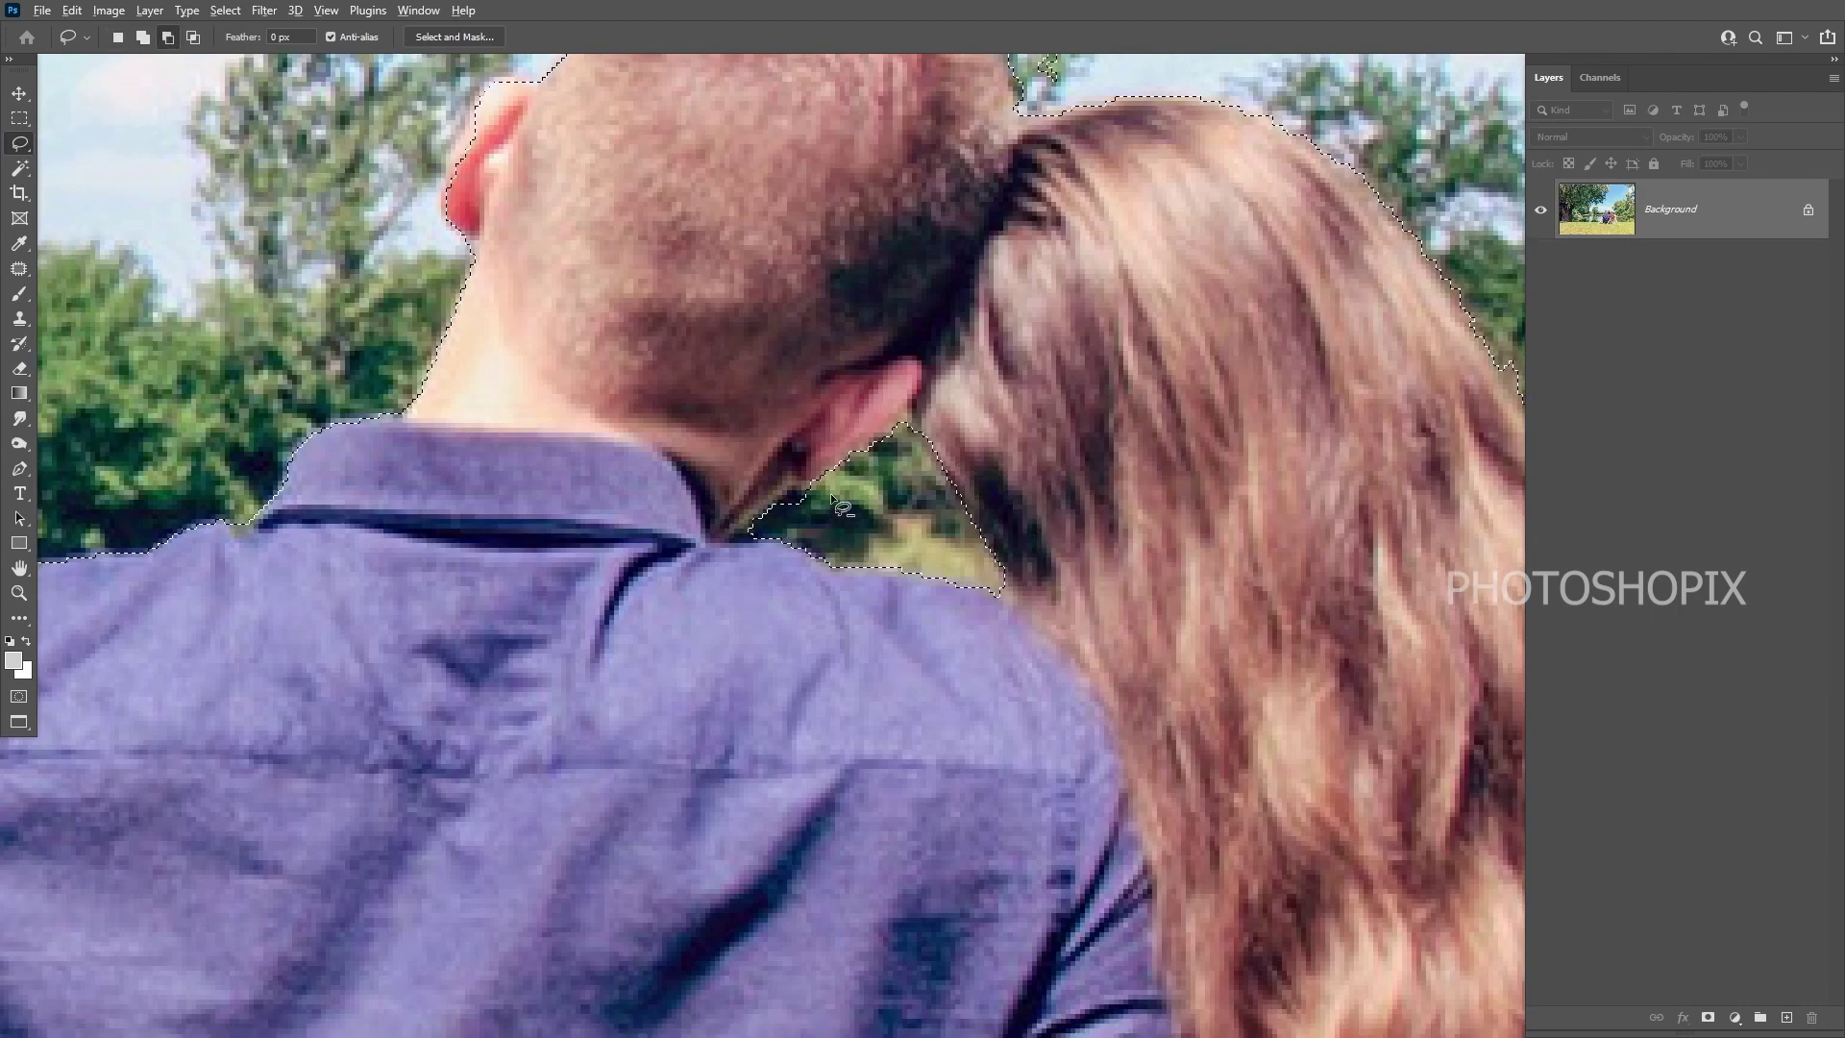
pyautogui.moveTo(879, 503); pyautogui.dragTo(877, 504)
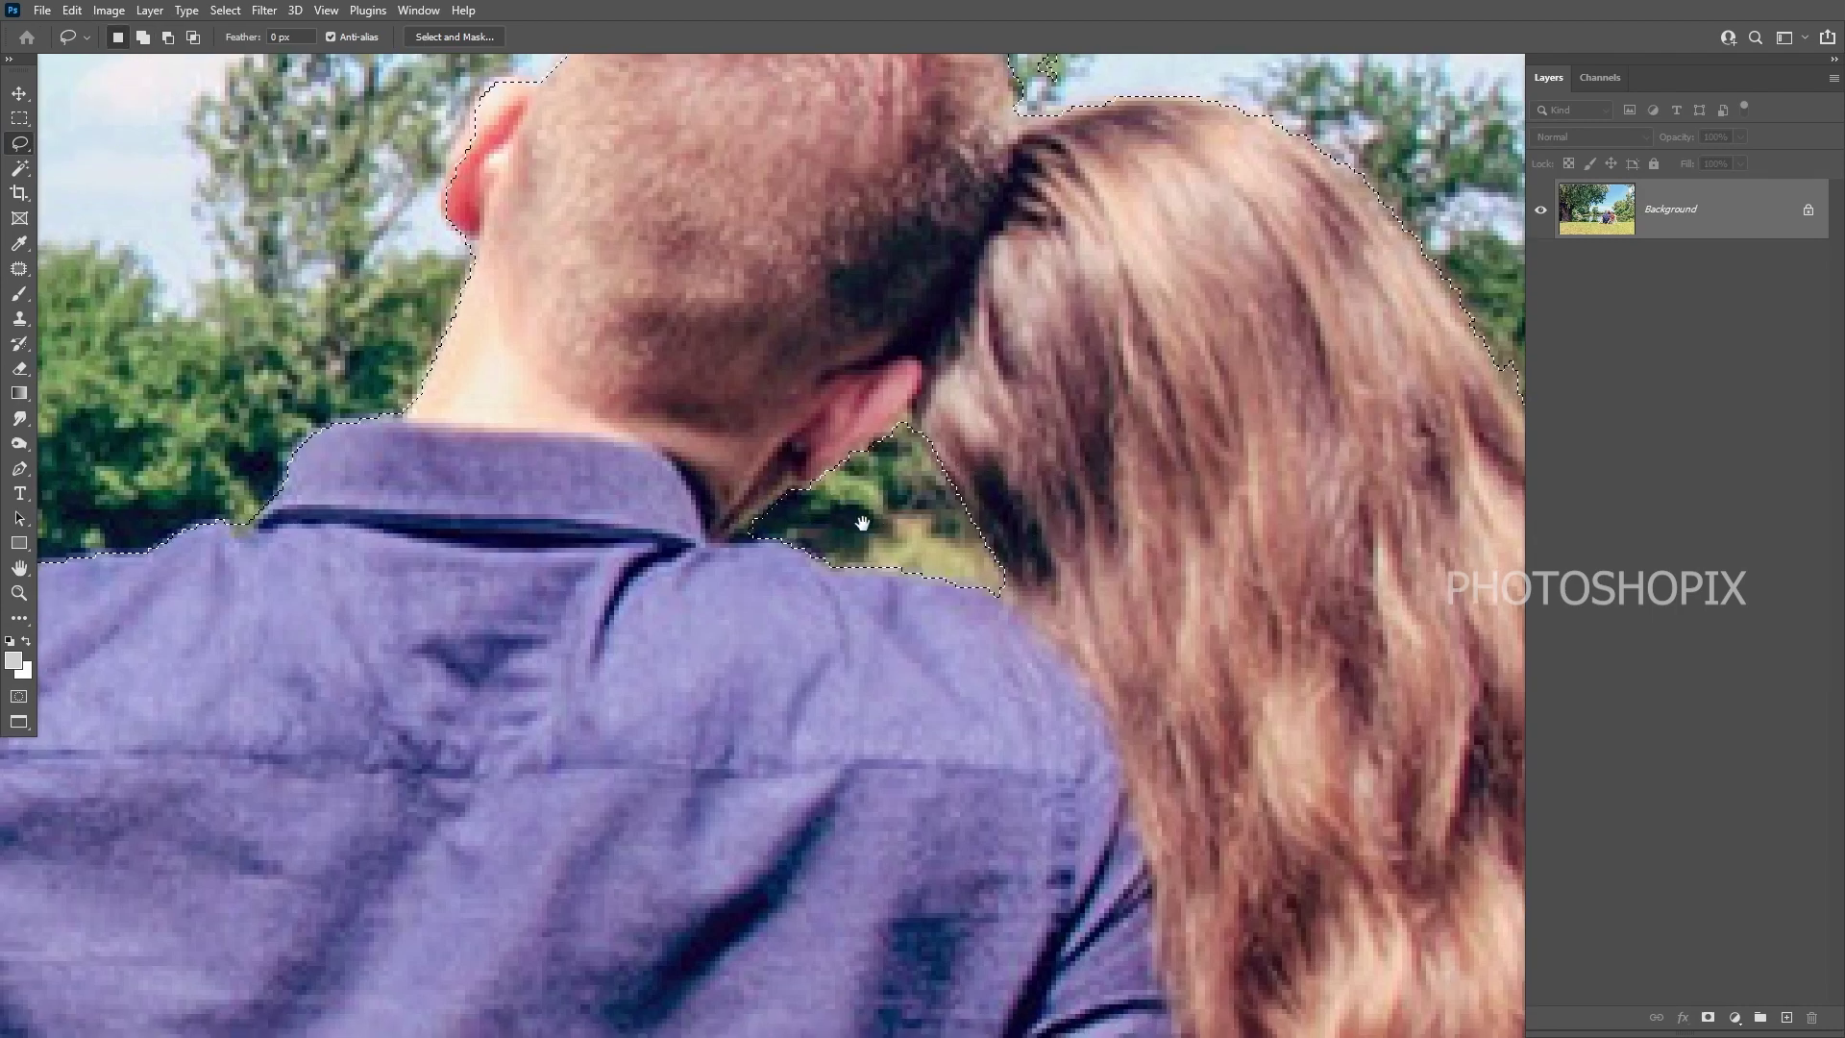
# - Subtract the background gap between the woman's dress and her outer arm from the couple's selection
pyautogui.keyDown('alt'); pyautogui.click(884, 492); pyautogui.keyUp('alt')
pyautogui.moveTo(1028, 461); pyautogui.dragTo(942, 478)
pyautogui.keyDown('alt'); pyautogui.click(945, 494); pyautogui.keyUp('alt')
pyautogui.moveTo(1124, 480); pyautogui.dragTo(665, 236)
pyautogui.moveTo(1086, 869); pyautogui.dragTo(994, 504)
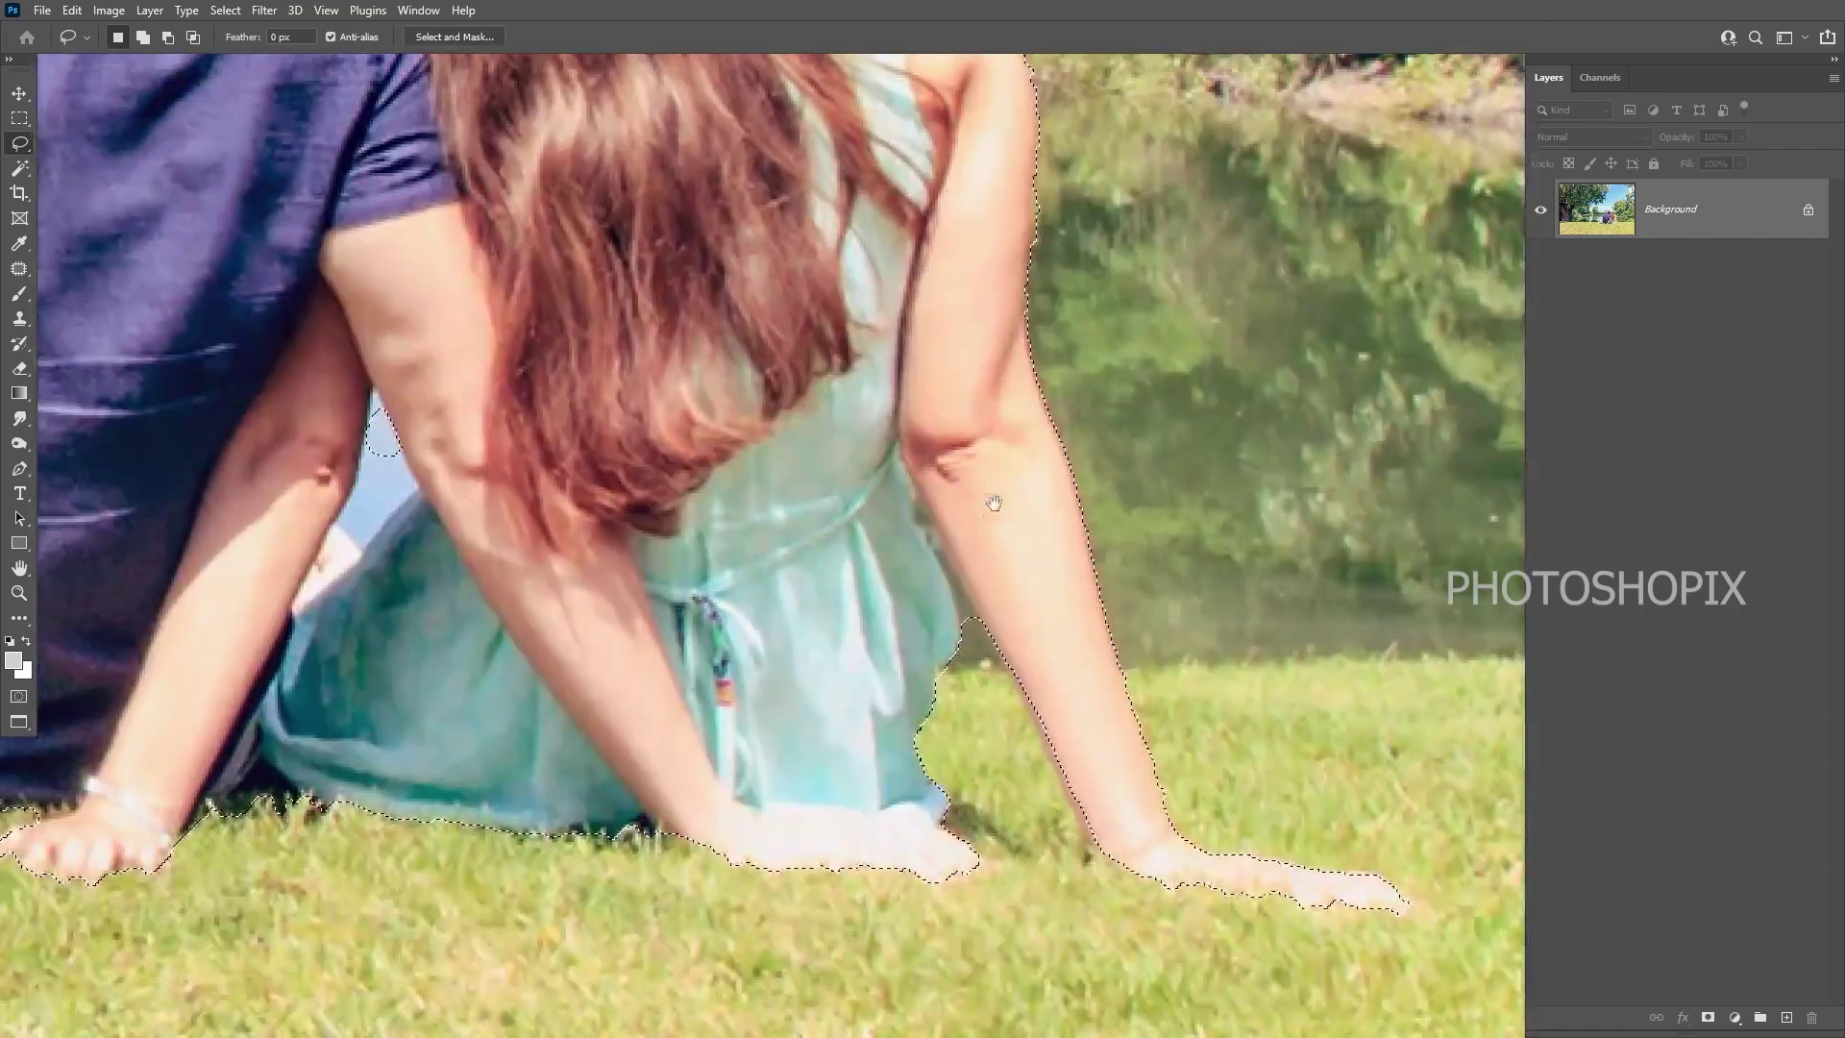
pyautogui.keyDown('ctrl'); pyautogui.click(972, 614); pyautogui.keyUp('ctrl')
pyautogui.keyDown('ctrl'); pyautogui.click(971, 613); pyautogui.keyUp('ctrl')
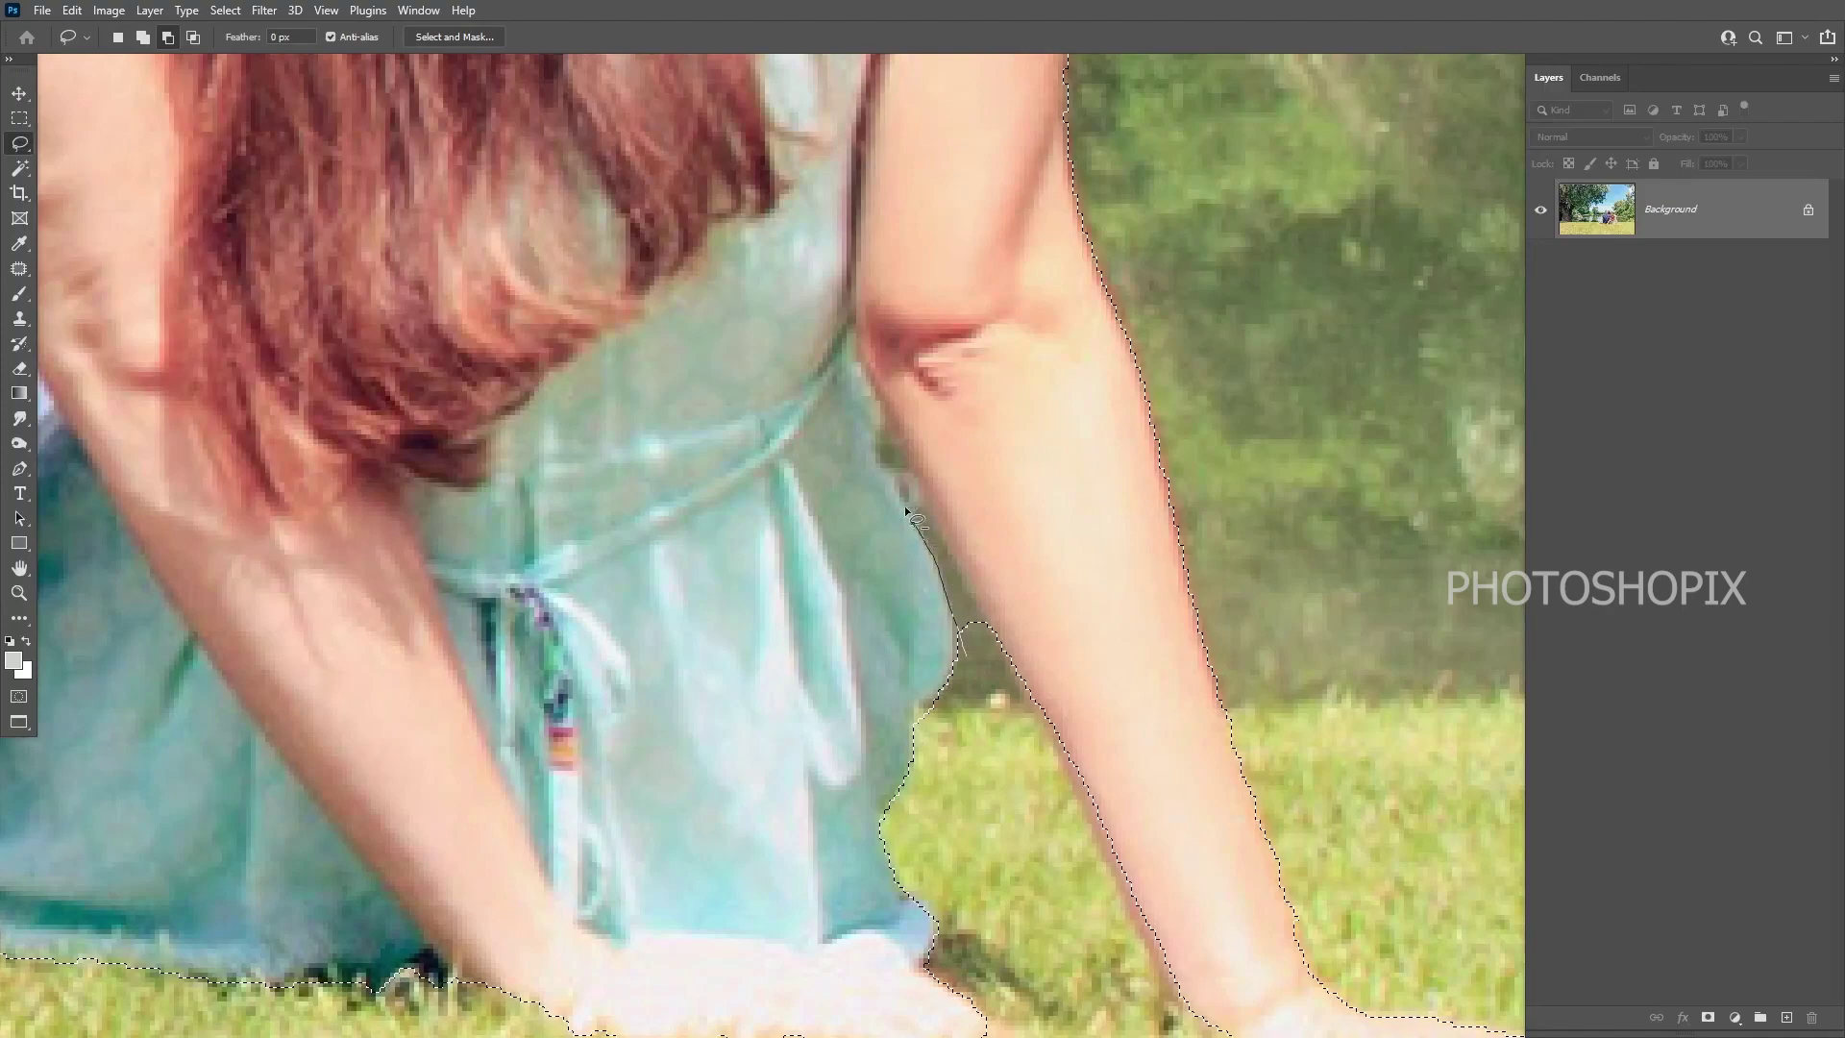
pyautogui.moveTo(980, 623); pyautogui.dragTo(982, 625)
pyautogui.keyDown('alt'); pyautogui.click(982, 625); pyautogui.keyUp('alt')
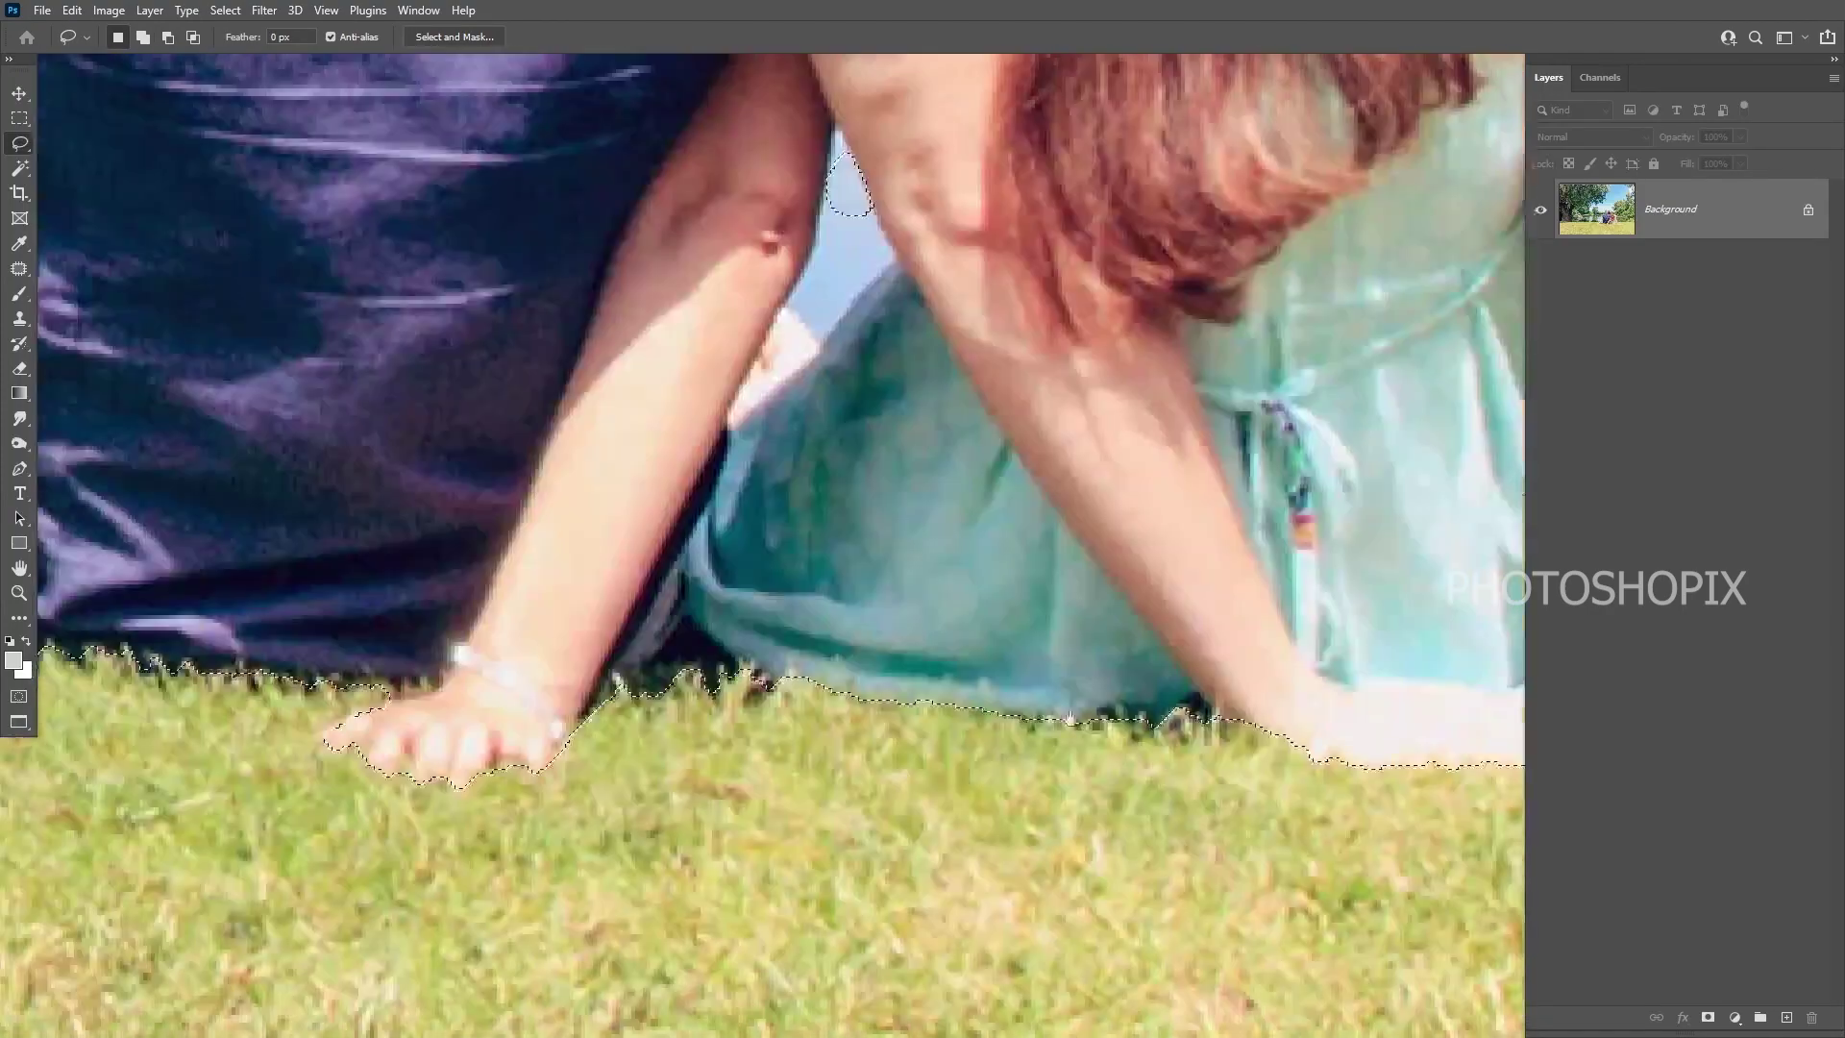
# - Add the missed outer edge of the man's left sleeve to the selection with the Lasso
pyautogui.moveTo(123, 721); pyautogui.dragTo(804, 701)
pyautogui.moveTo(520, 681); pyautogui.dragTo(1063, 707)
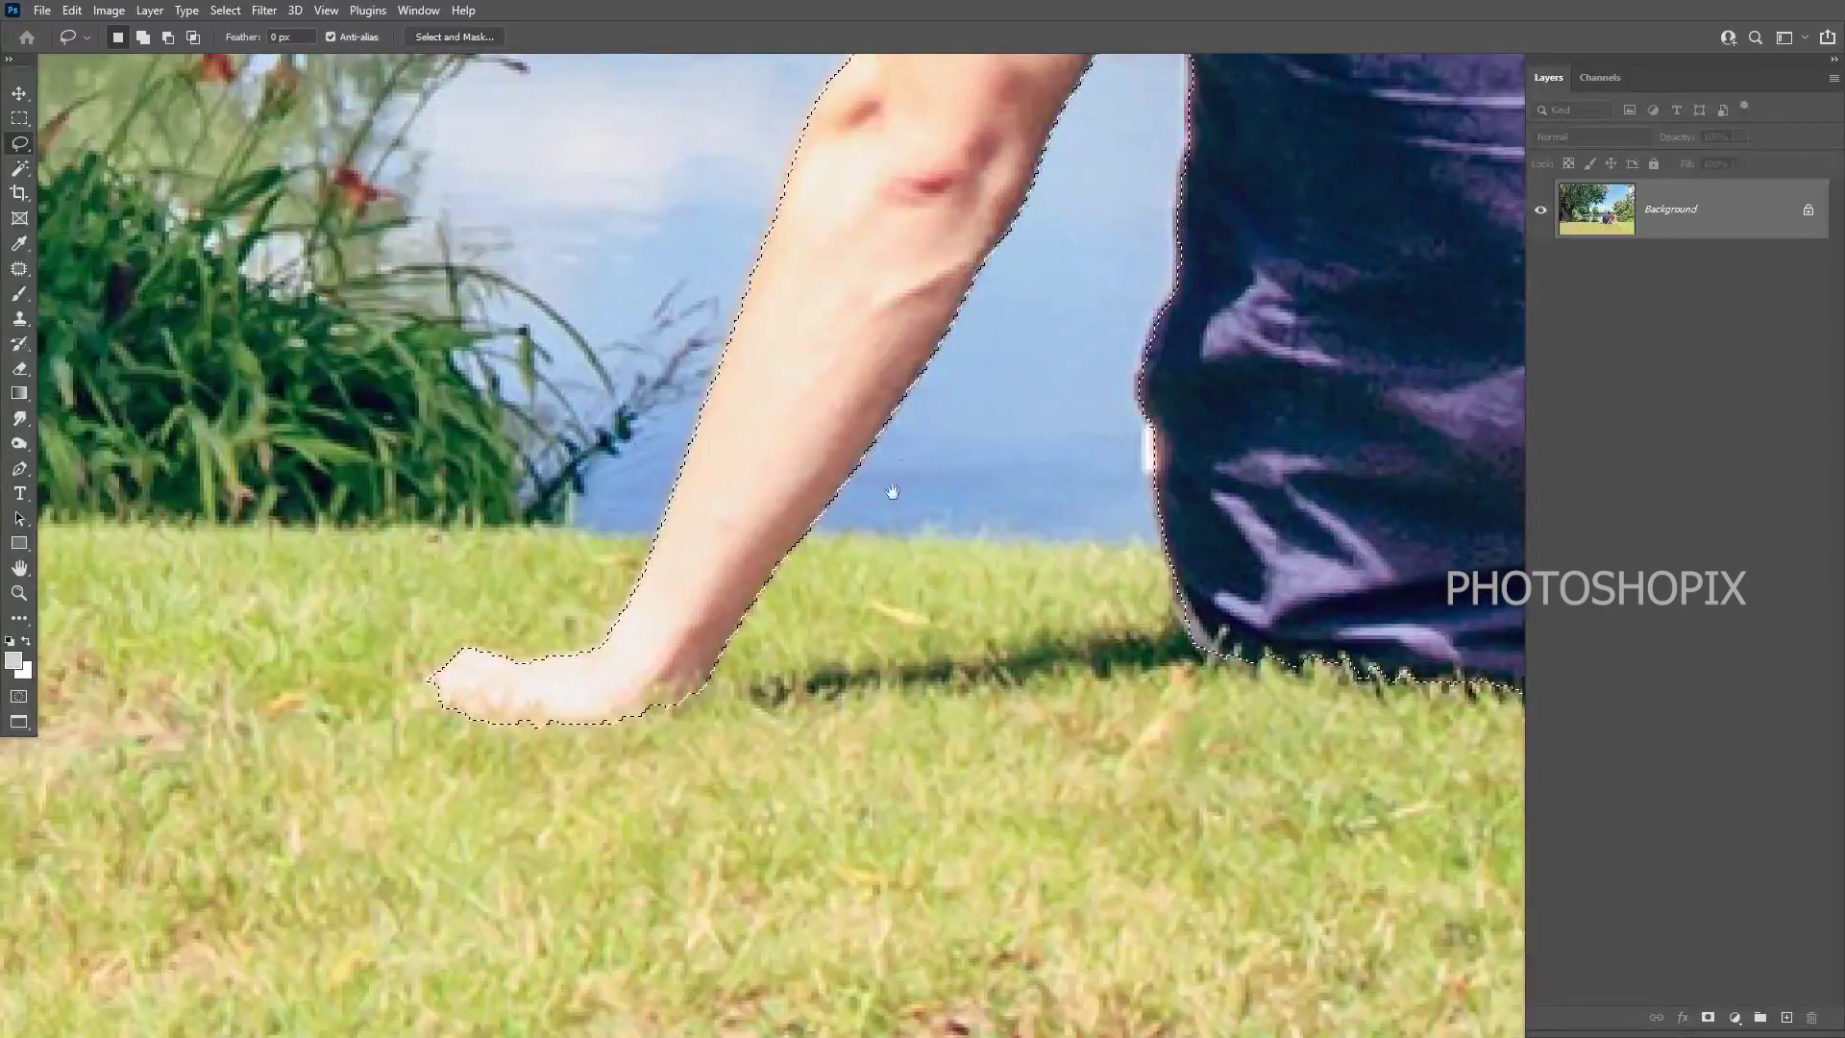
pyautogui.moveTo(890, 494); pyautogui.dragTo(742, 905)
pyautogui.moveTo(811, 647); pyautogui.dragTo(635, 949)
pyautogui.moveTo(817, 558); pyautogui.dragTo(639, 799)
pyautogui.scroll(1, 525, 709)
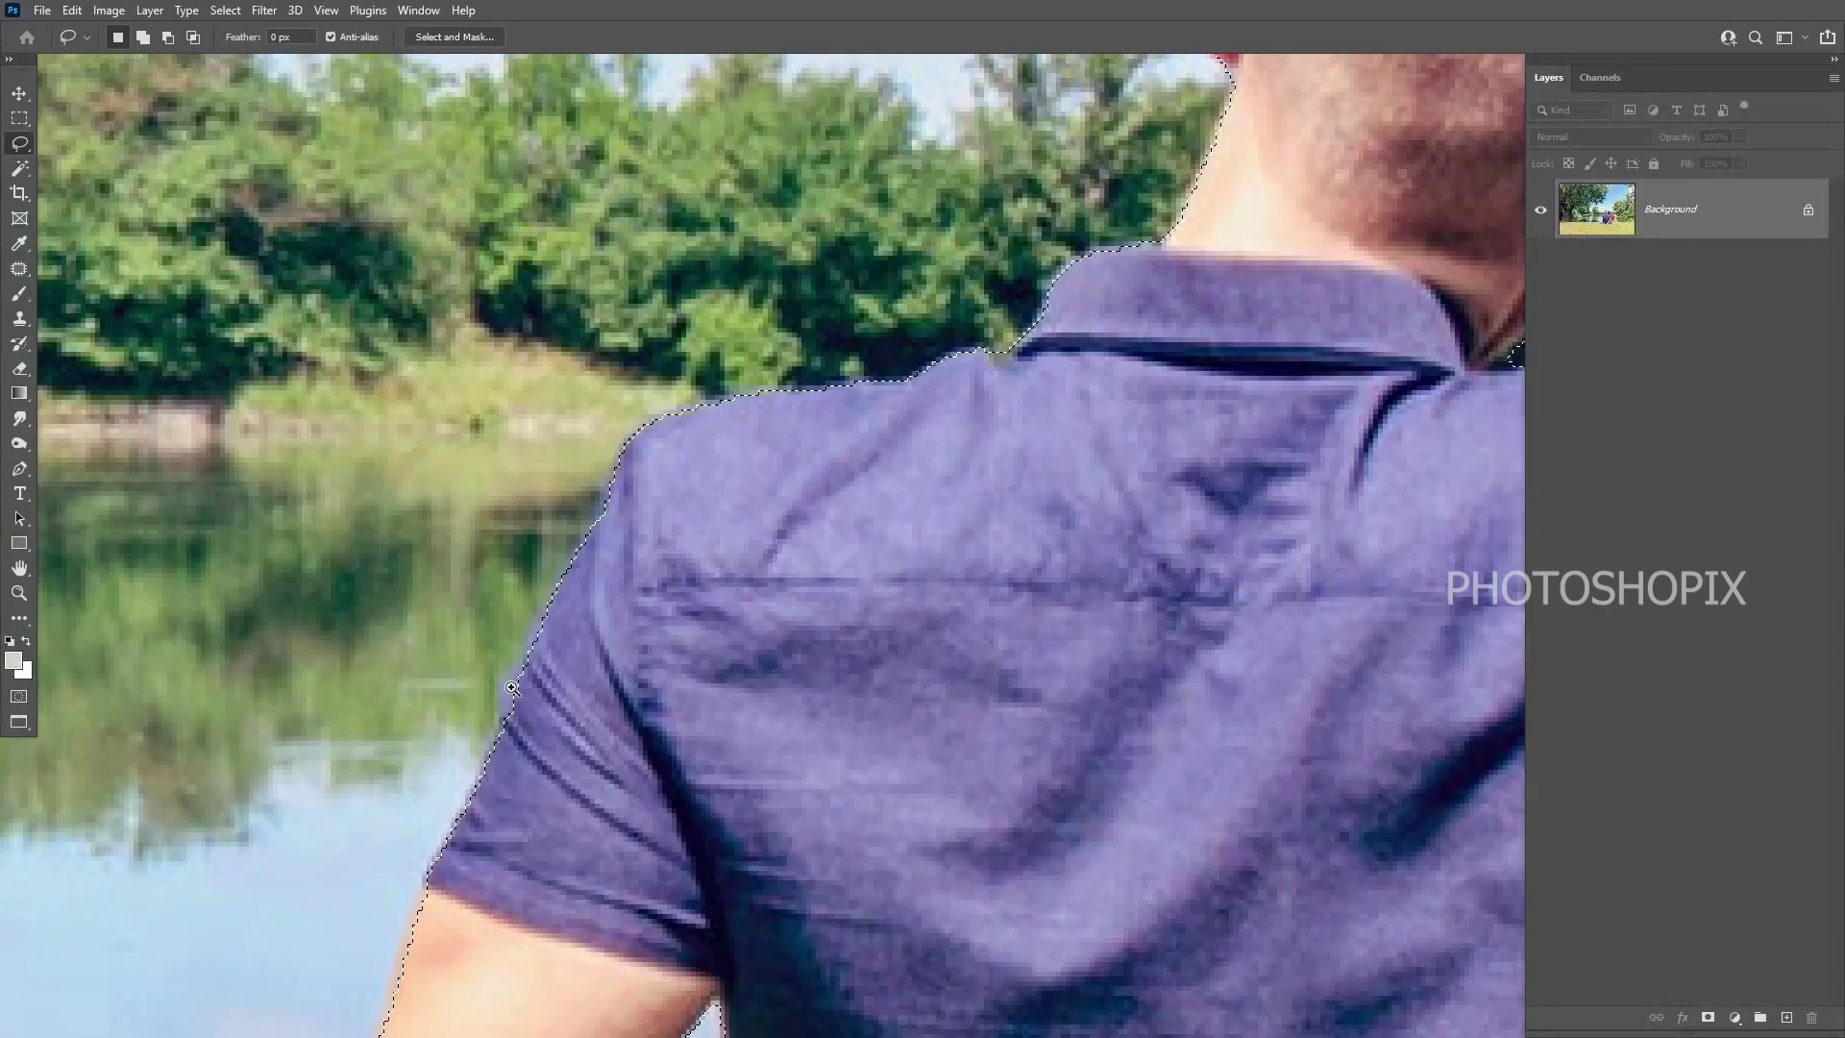
pyautogui.moveTo(489, 743); pyautogui.dragTo(504, 710)
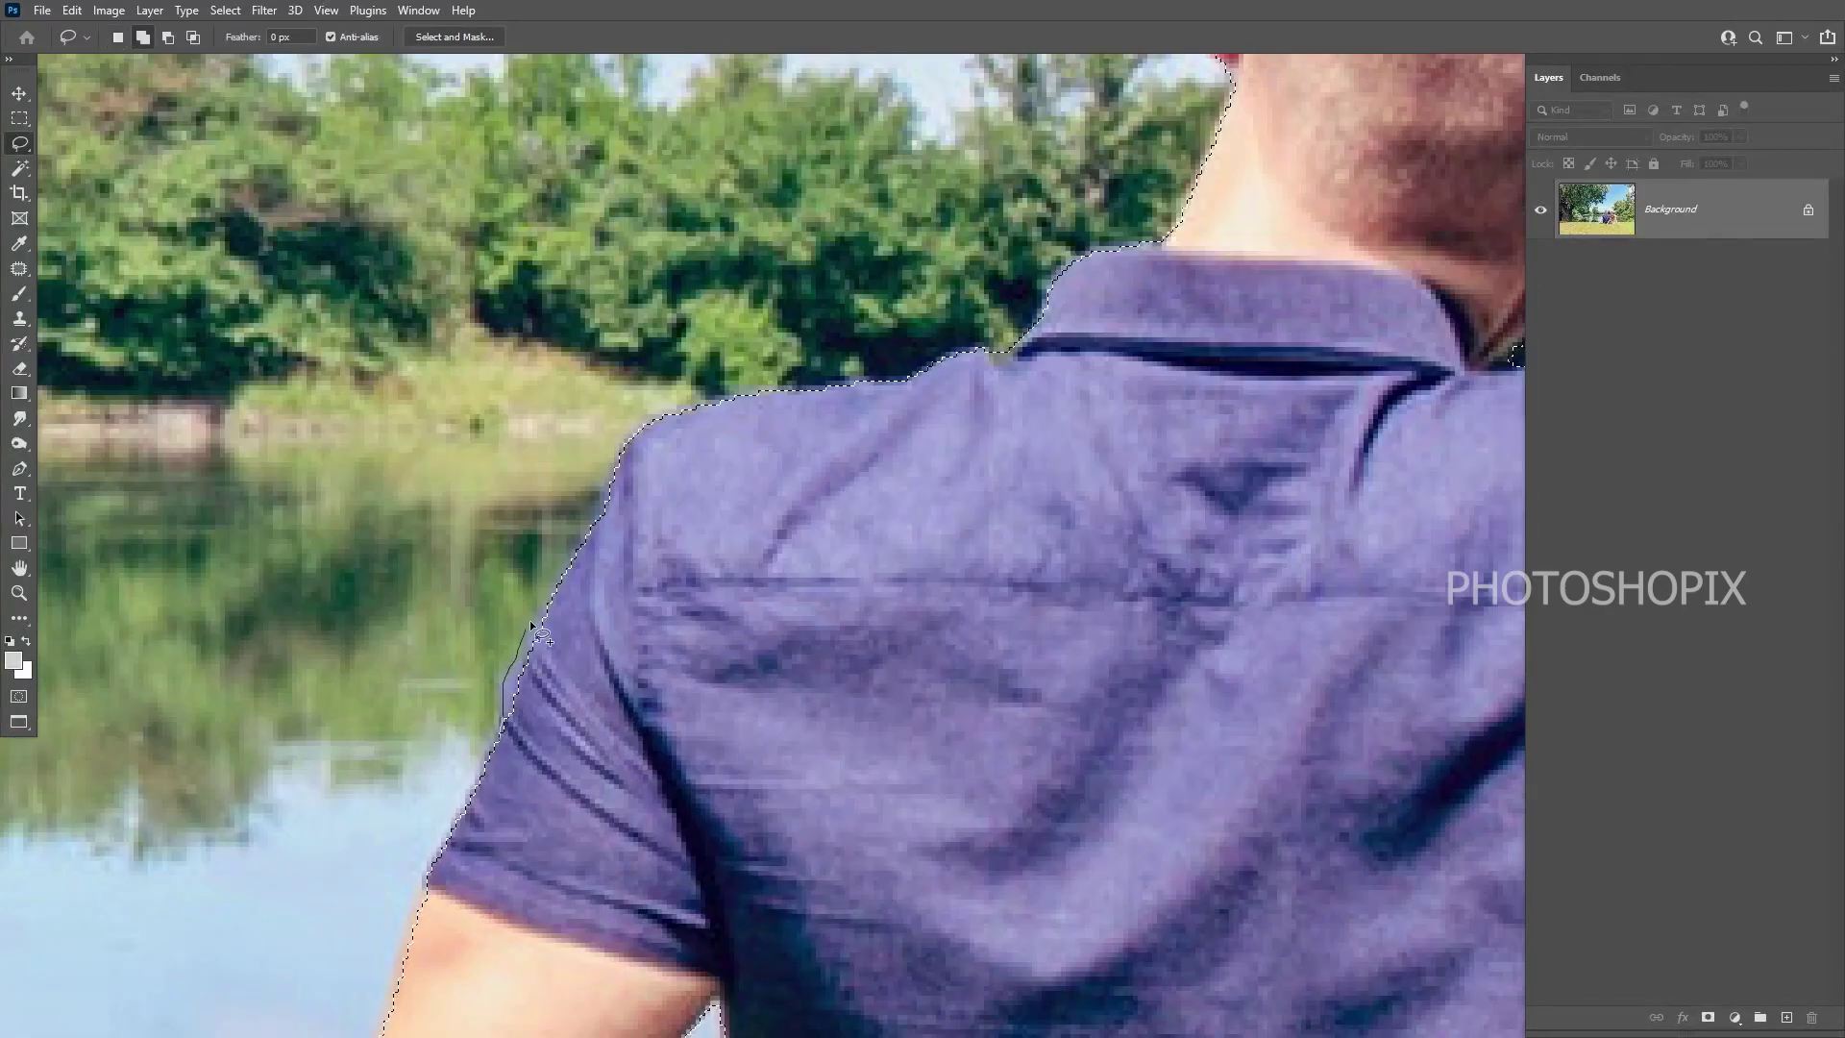
pyautogui.moveTo(550, 814); pyautogui.dragTo(545, 825)
# - Add the missed outer part of the man's left ear to the selection with the Lasso
pyautogui.scroll(-2, 665, 673)
pyautogui.moveTo(841, 627); pyautogui.dragTo(350, 637)
pyautogui.moveTo(854, 500); pyautogui.dragTo(893, 573)
pyautogui.scroll(2, 603, 373)
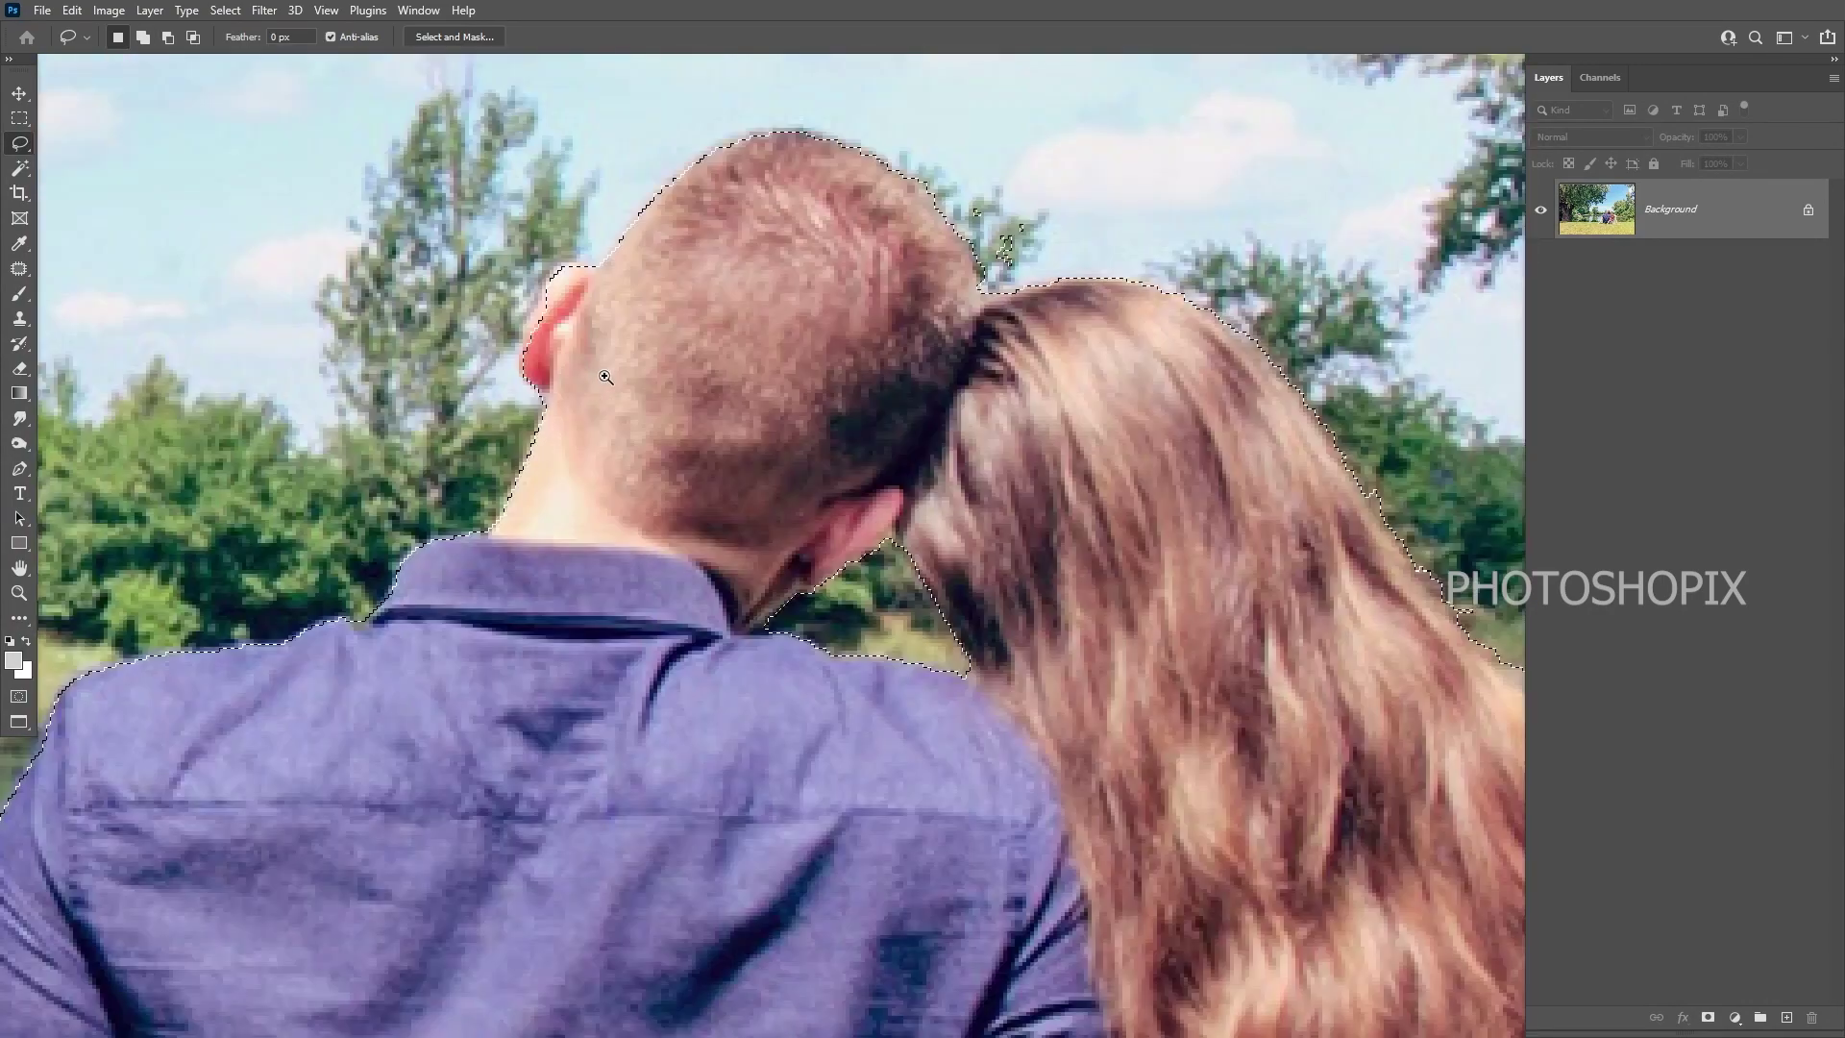
pyautogui.moveTo(495, 392)
pyautogui.mouseDown()
pyautogui.moveTo(578, 616)
pyautogui.moveTo(597, 554)
pyautogui.mouseUp()
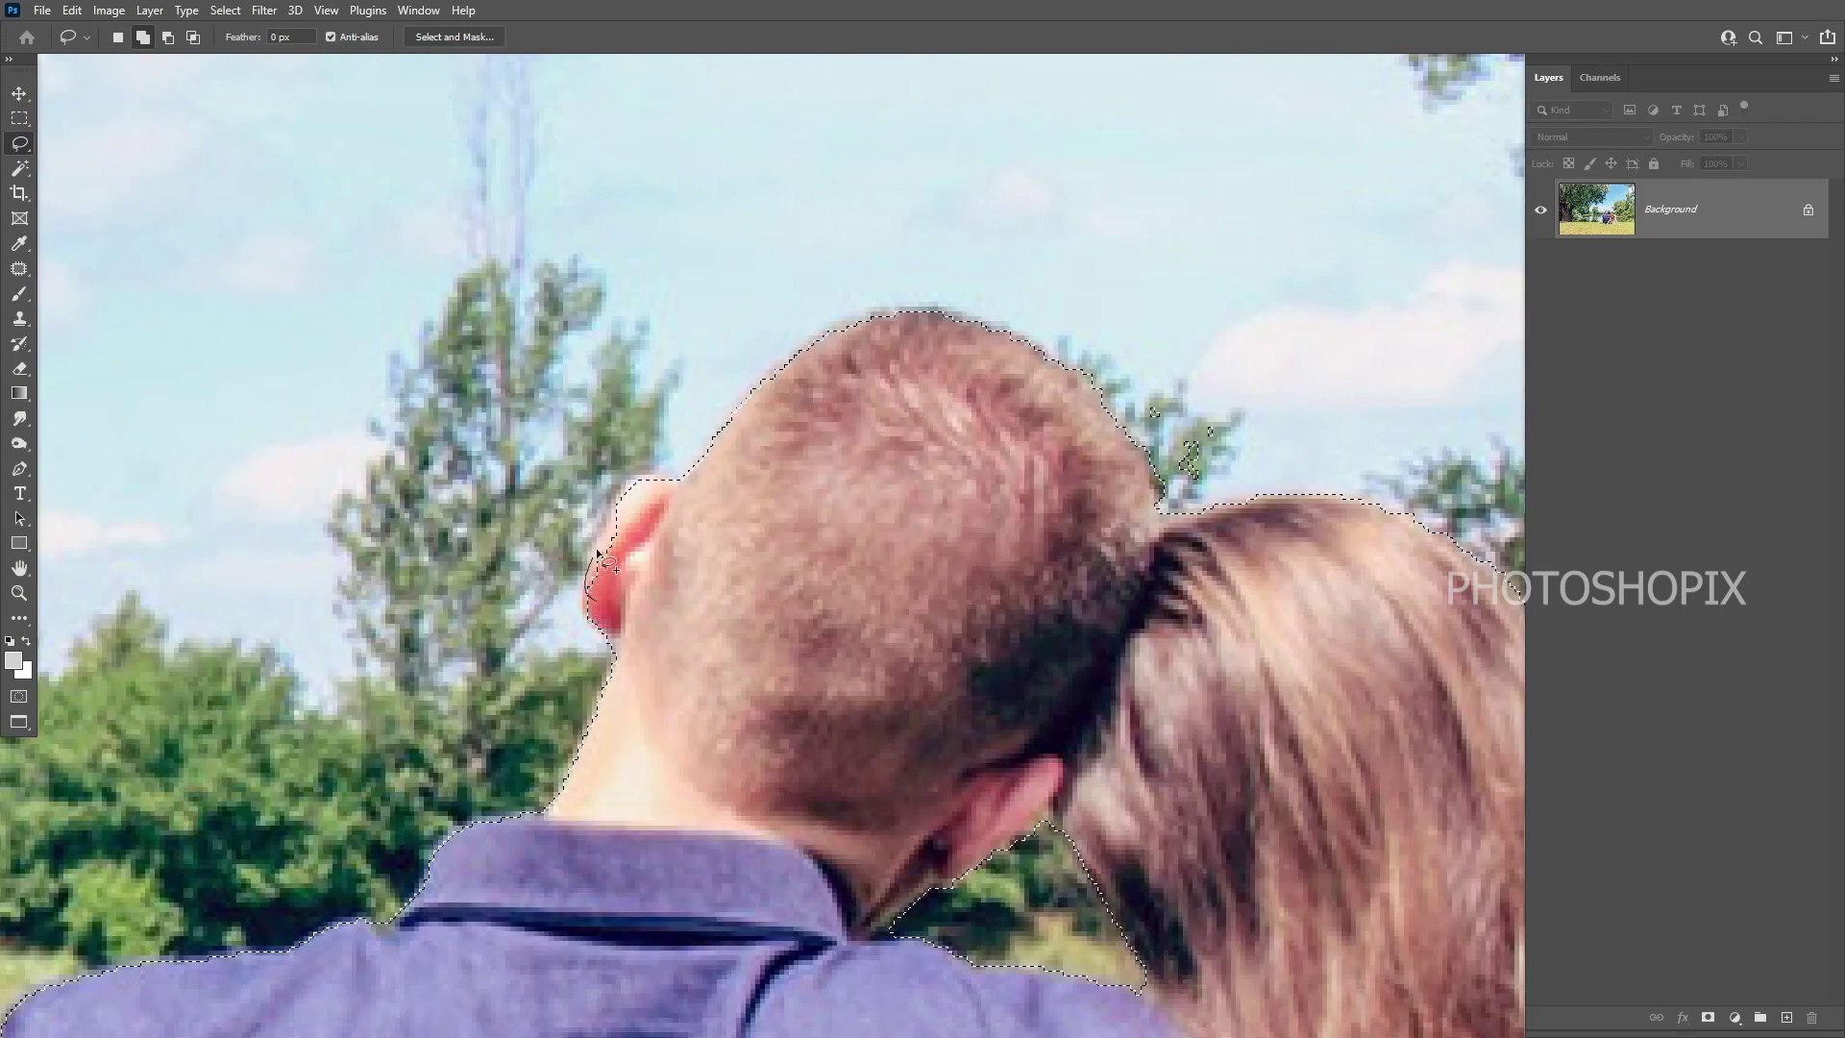
pyautogui.moveTo(627, 491); pyautogui.dragTo(634, 528)
# - Subtract the stray leaf patches between the man's head and the woman's hair from the selection
pyautogui.scroll(-2, 726, 613)
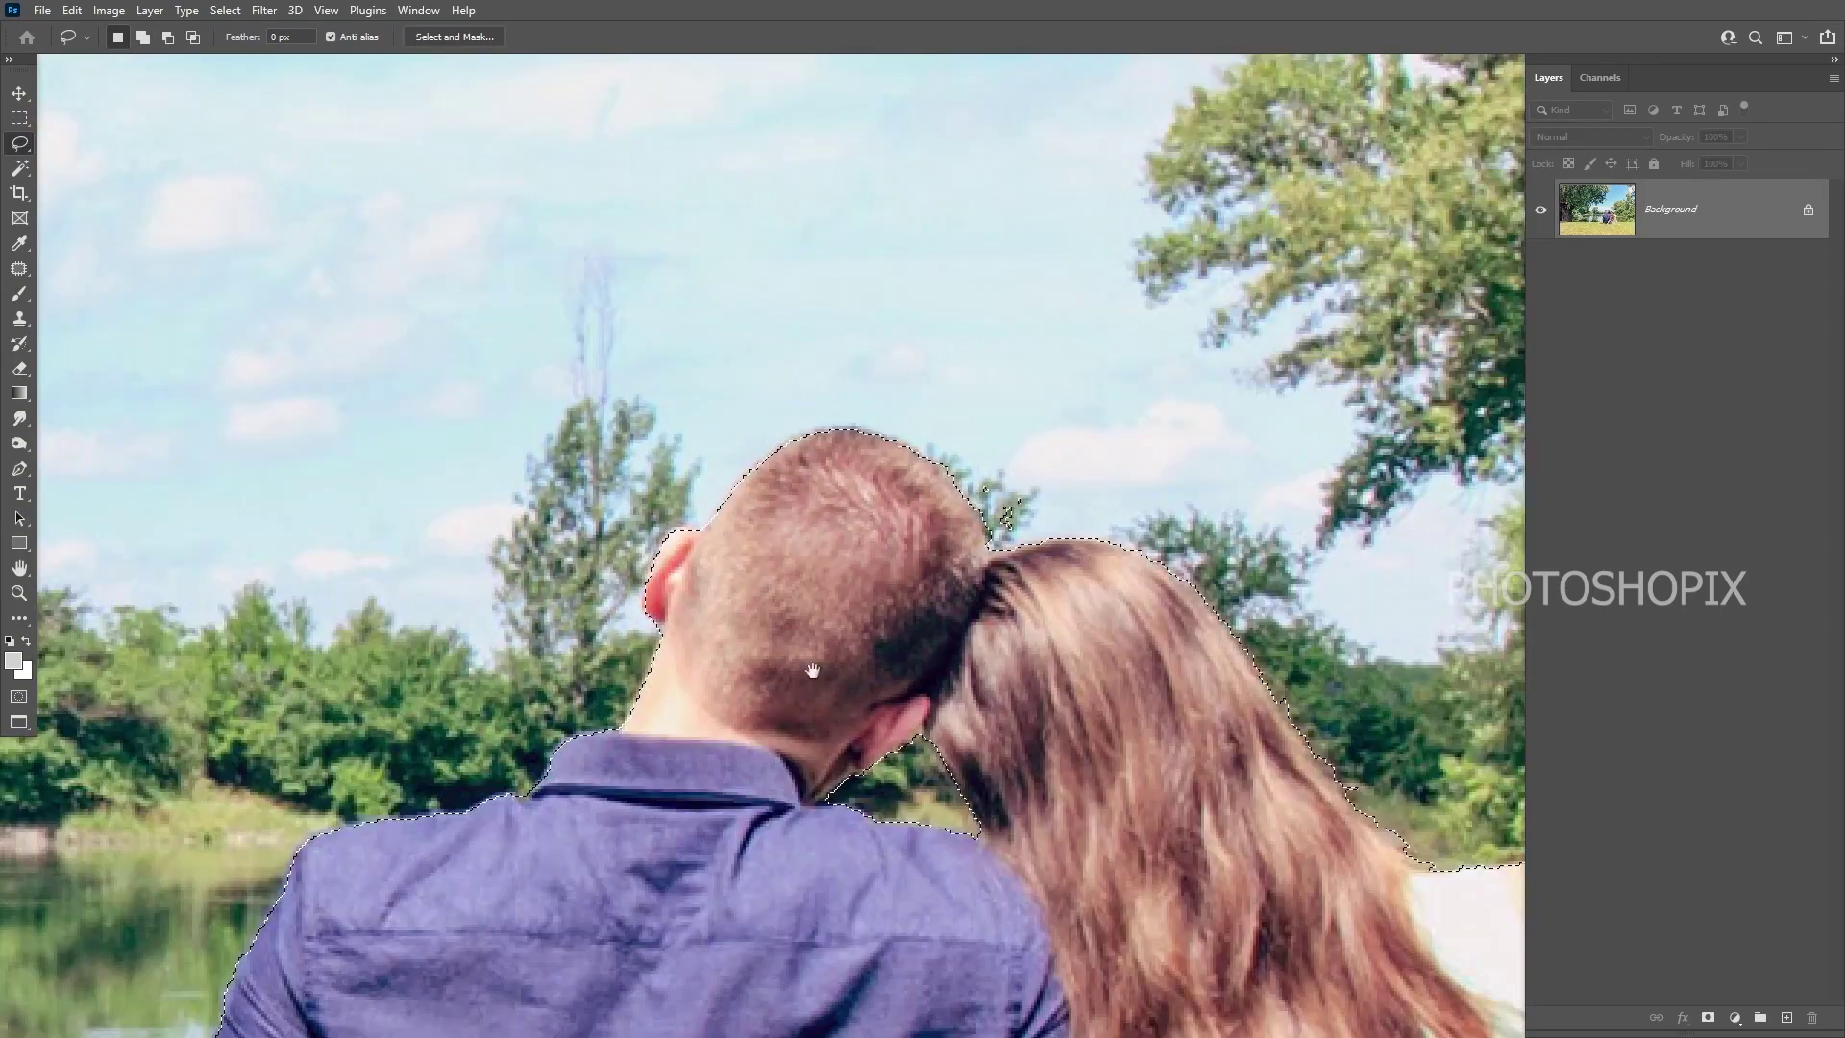
pyautogui.moveTo(986, 560); pyautogui.dragTo(948, 486)
pyautogui.scroll(2, 950, 423)
pyautogui.moveTo(947, 372); pyautogui.dragTo(931, 415)
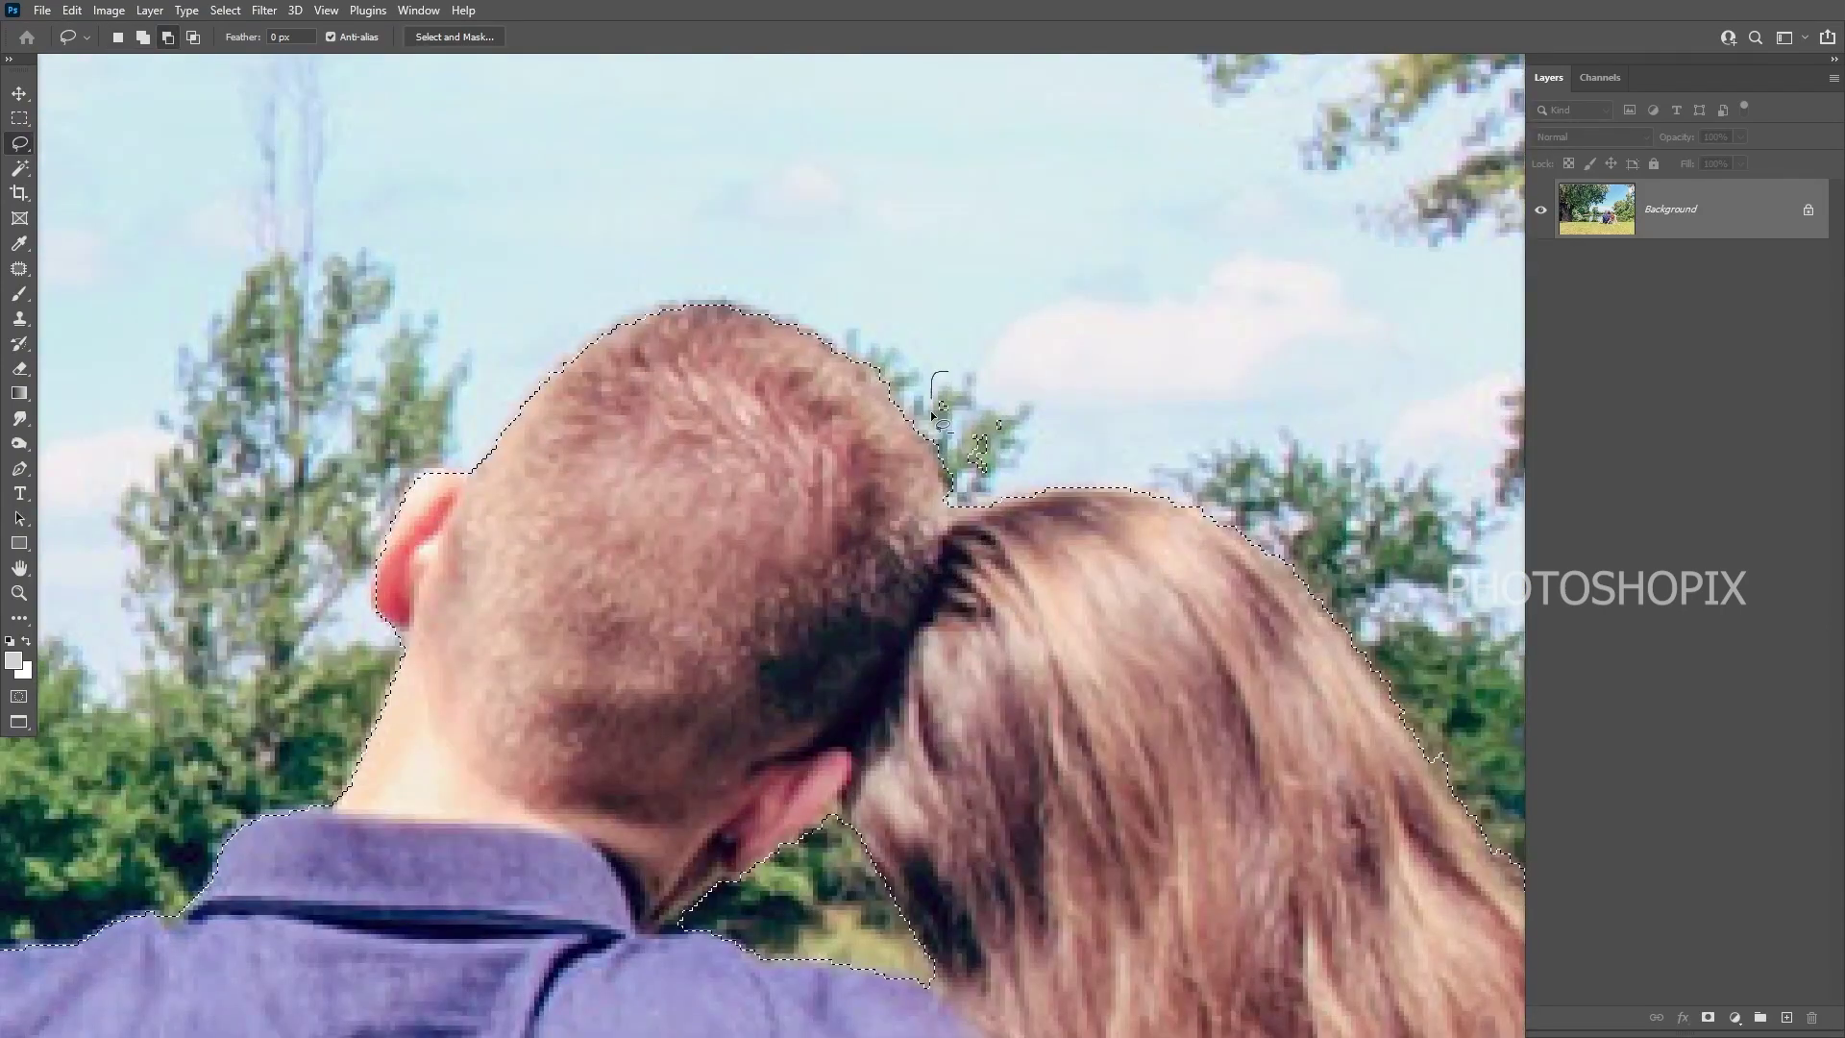
pyautogui.moveTo(954, 325); pyautogui.dragTo(934, 360)
# - Unlock the Background layer to turn it into a regular layer, keeping the couple's selection active
pyautogui.keyDown('alt'); pyautogui.click(923, 491); pyautogui.keyUp('alt')
pyautogui.keyDown('alt'); pyautogui.click(923, 491); pyautogui.keyUp('alt')
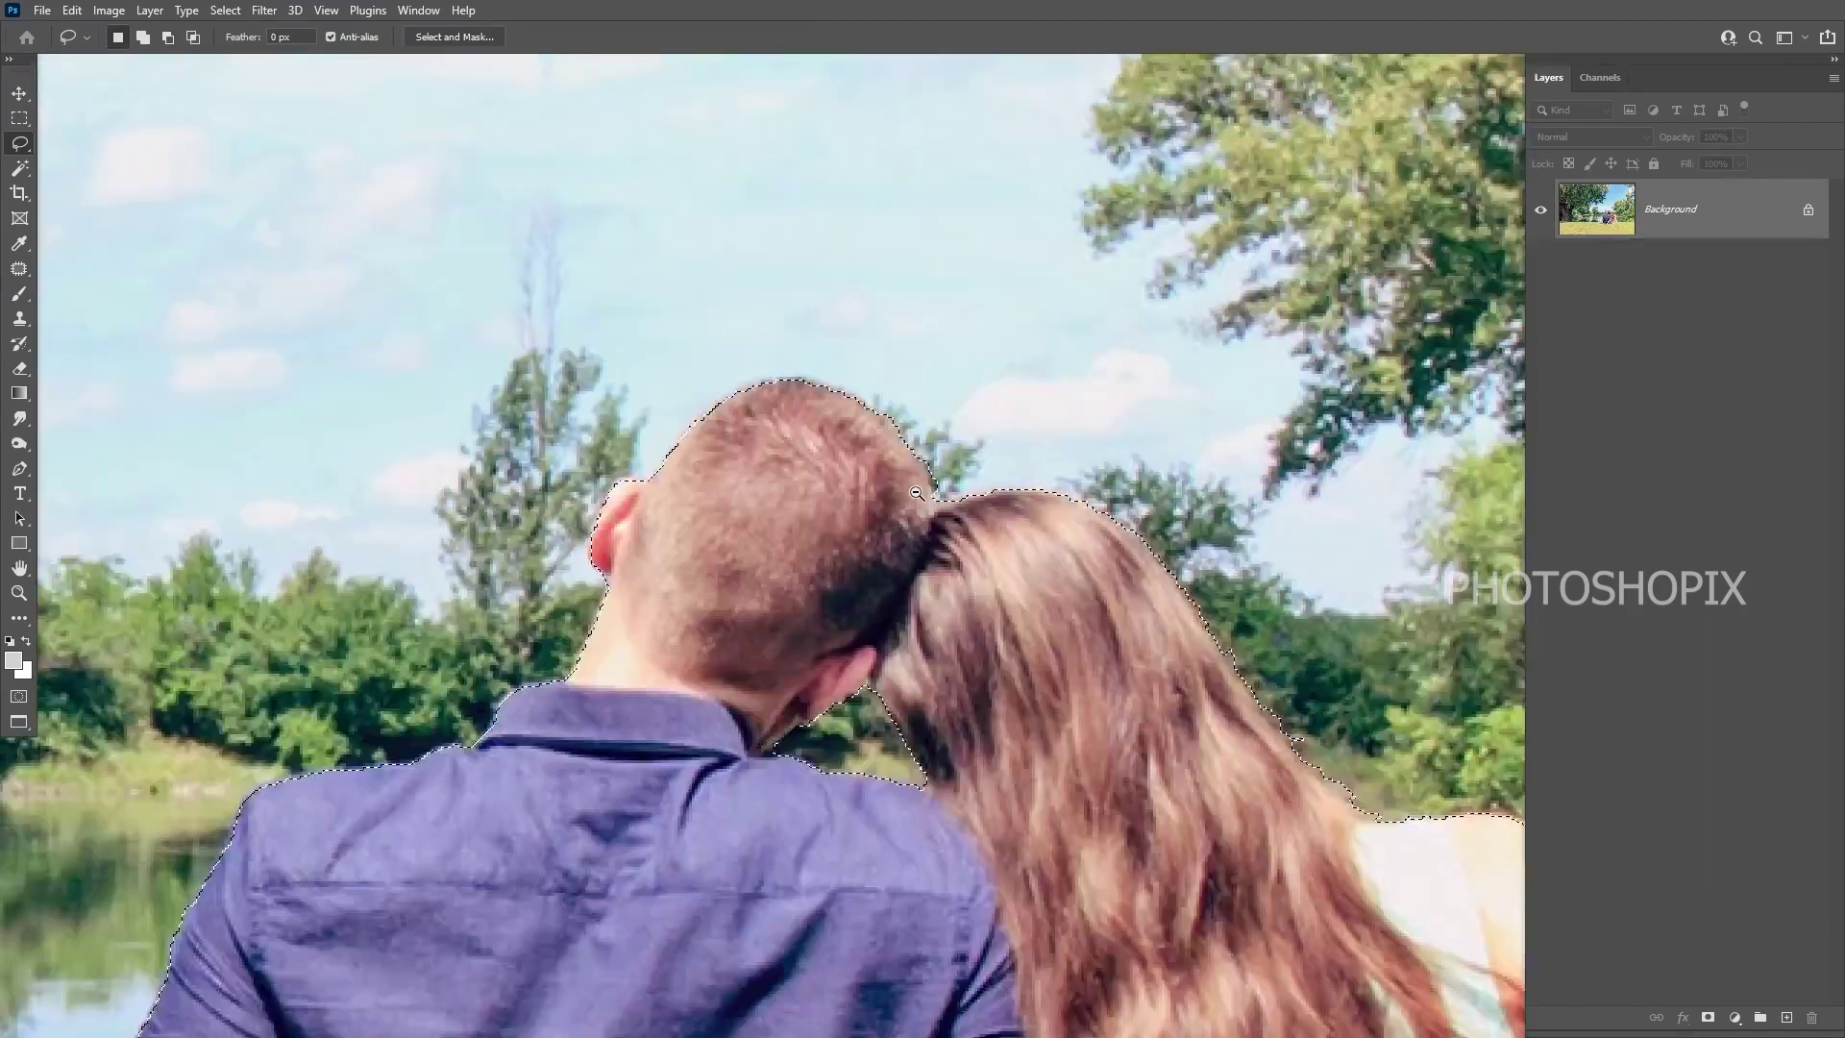
pyautogui.keyDown('alt'); pyautogui.click(922, 491); pyautogui.keyUp('alt')
pyautogui.moveTo(911, 677)
pyautogui.mouseDown()
pyautogui.moveTo(941, 463)
pyautogui.moveTo(947, 534)
pyautogui.mouseUp()
pyautogui.keyDown('alt'); pyautogui.click(941, 492); pyautogui.keyUp('alt')
pyautogui.keyDown('alt'); pyautogui.click(941, 492); pyautogui.keyUp('alt')
pyautogui.keyDown('alt'); pyautogui.click(940, 492); pyautogui.keyUp('alt')
pyautogui.moveTo(630, 626); pyautogui.dragTo(634, 681)
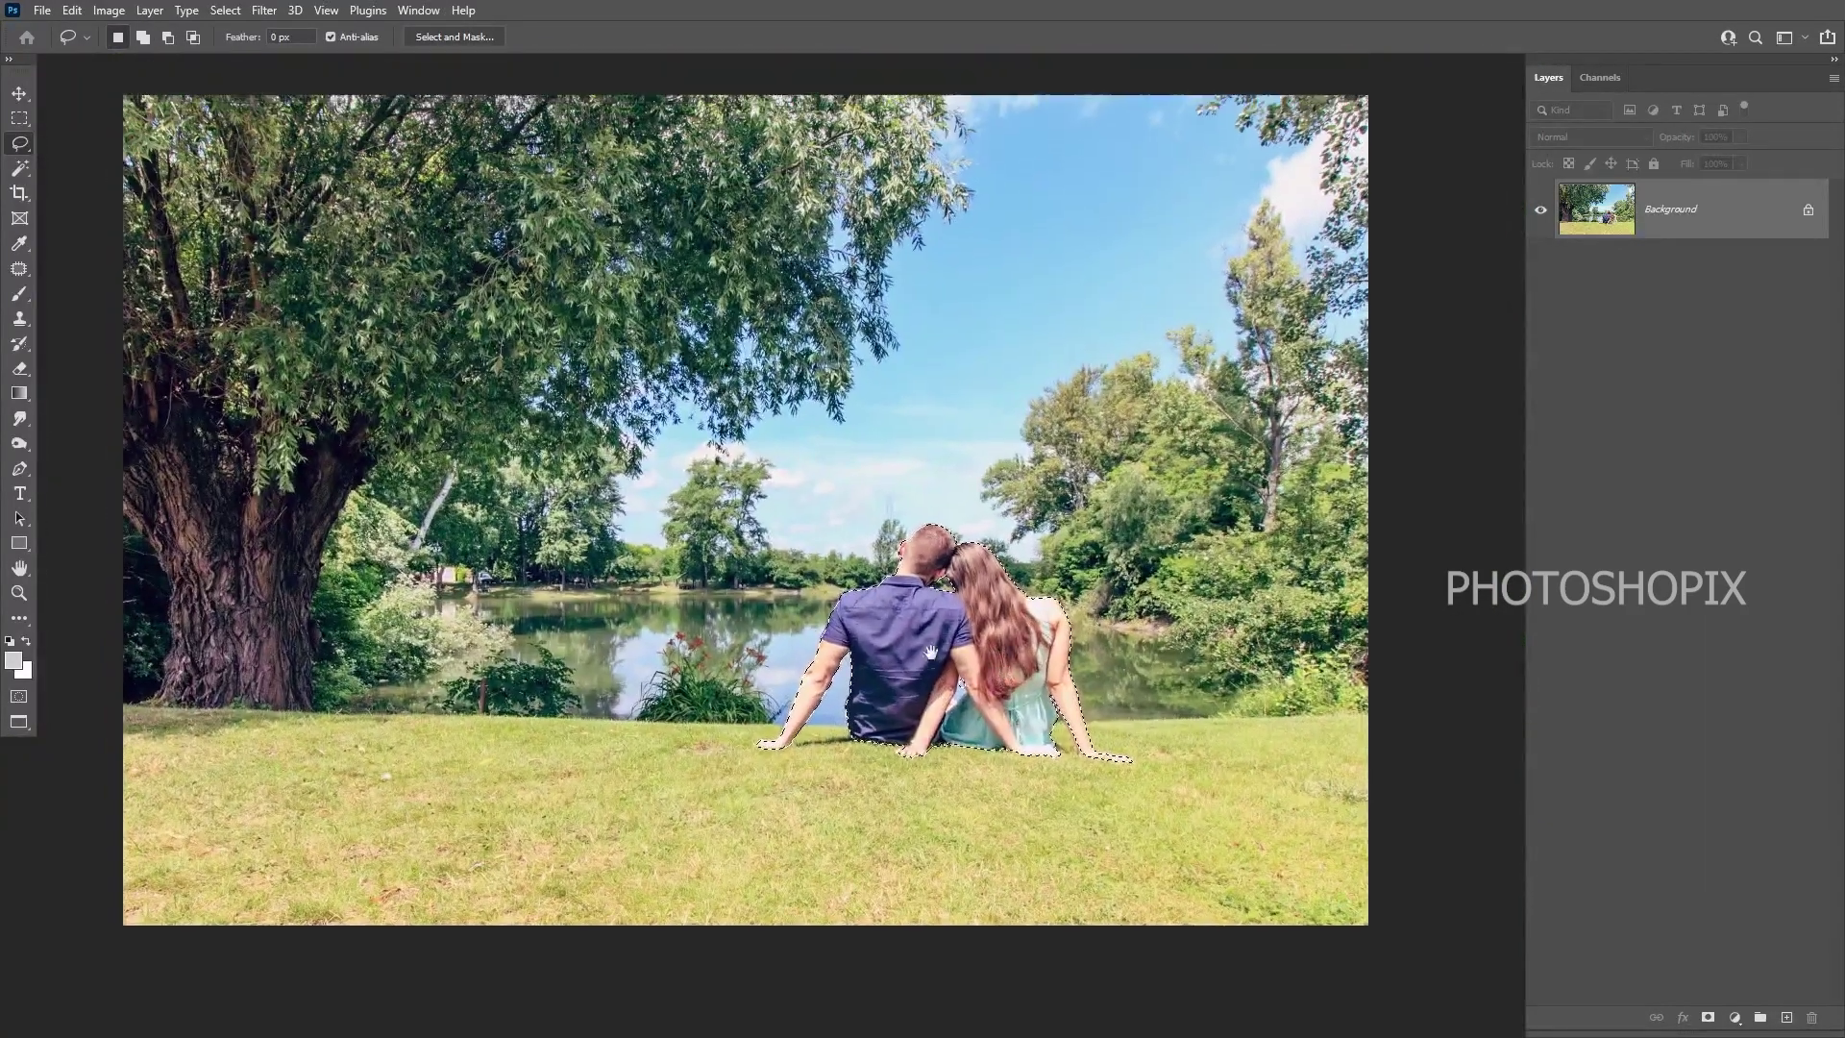
pyautogui.click(1807, 217)
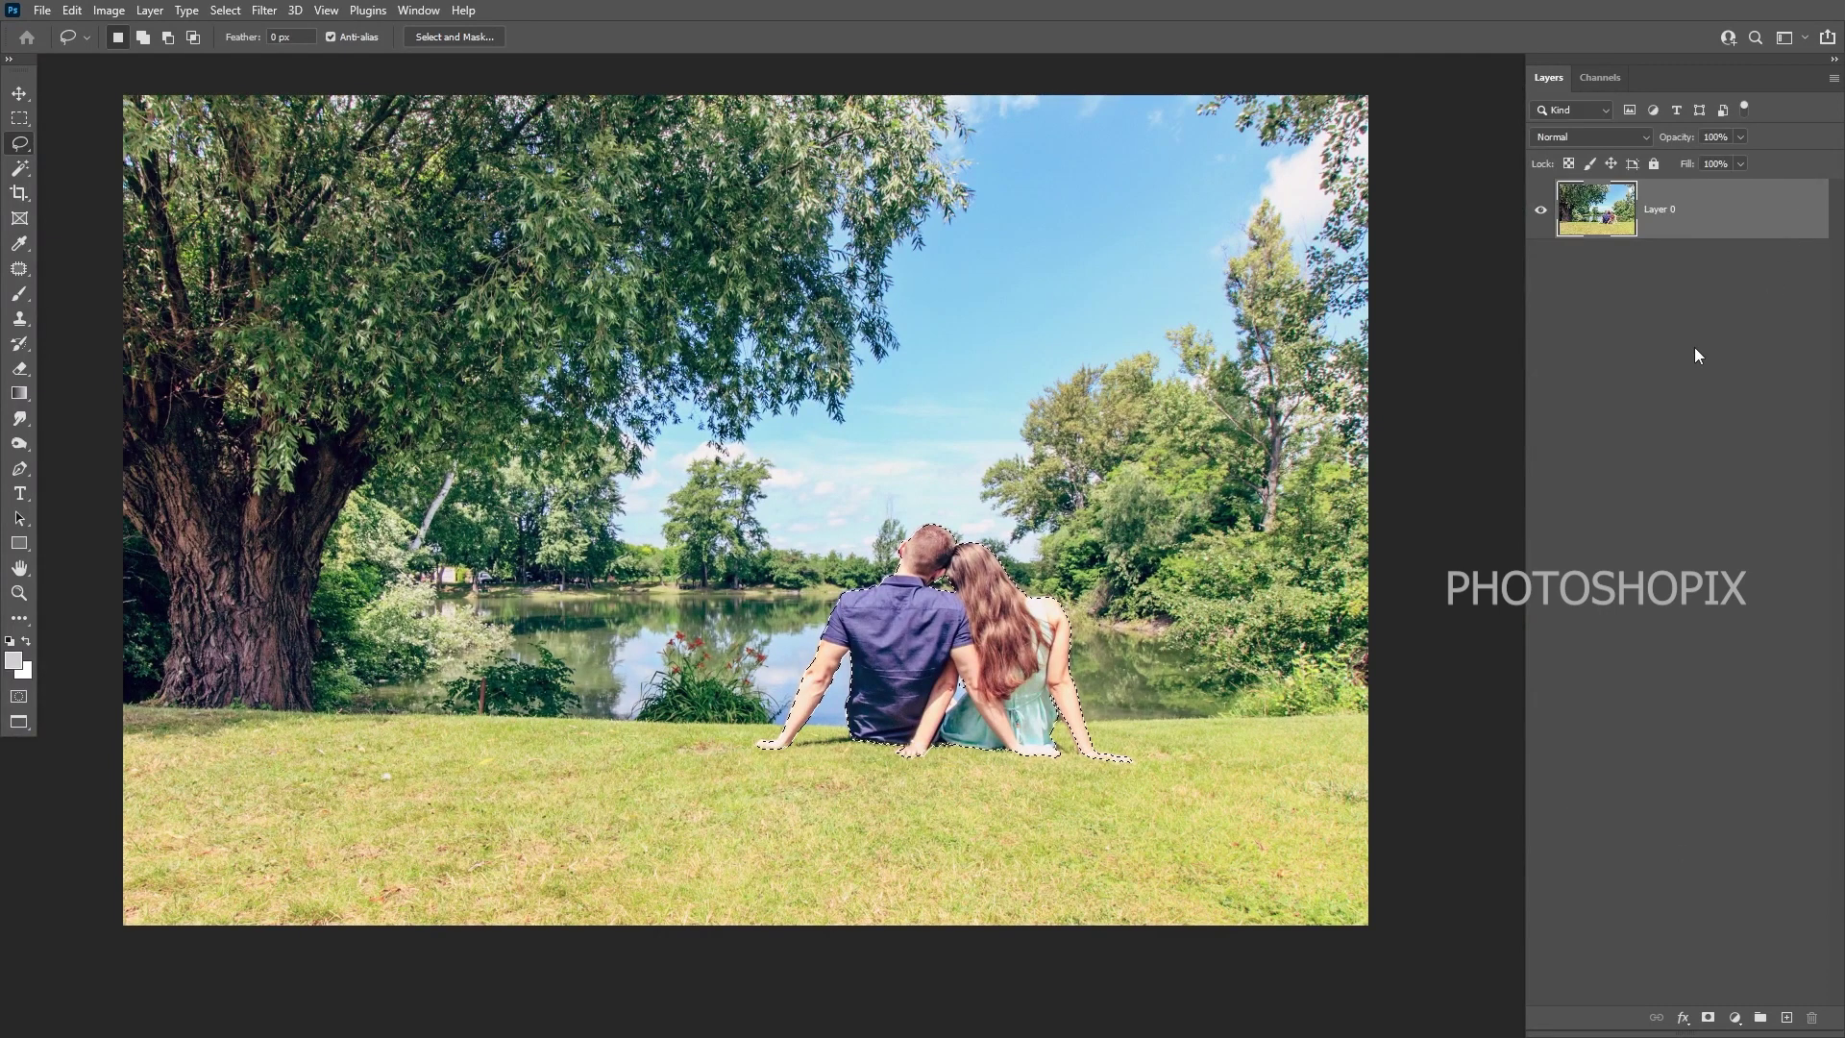
pyautogui.hotkey('ctrl', 'z')
pyautogui.click(1810, 214)
# - Open the couple's selection in the Select and Mask workspace from the Magic Wand tool
pyautogui.moveTo(961, 499); pyautogui.dragTo(949, 583)
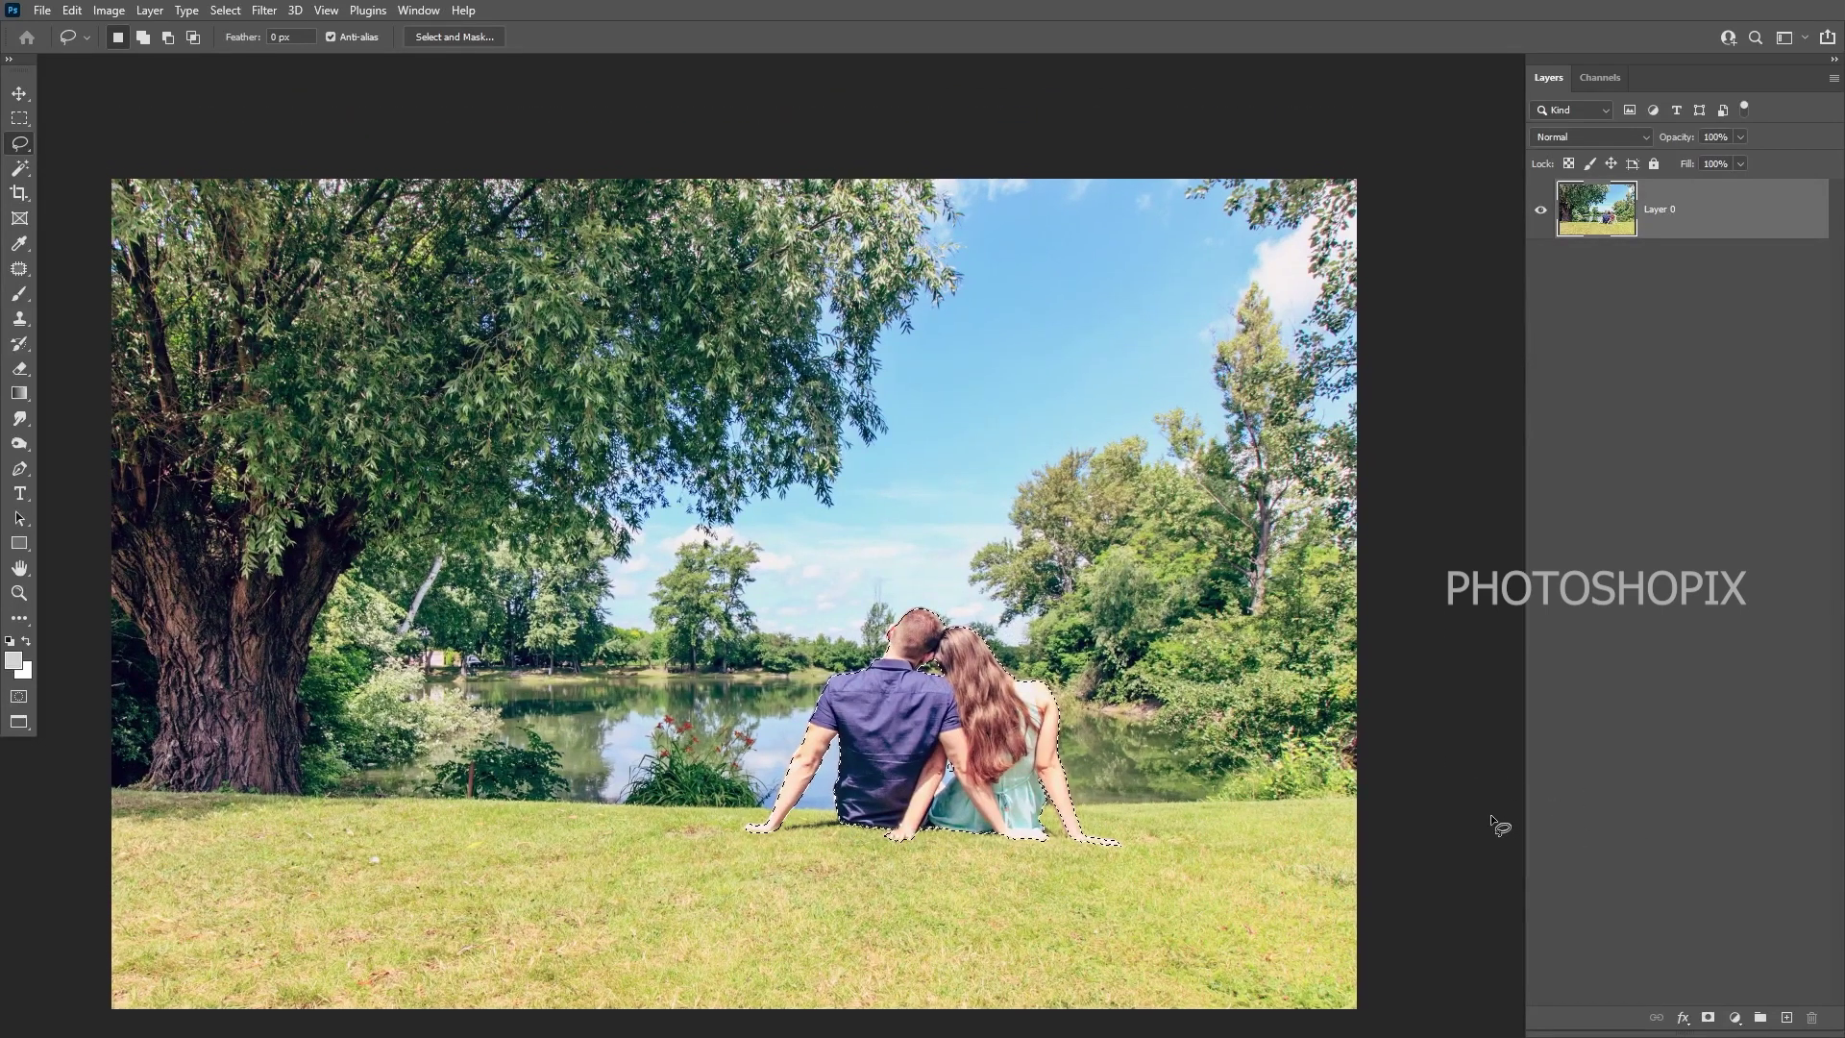
pyautogui.moveTo(944, 742); pyautogui.dragTo(945, 772)
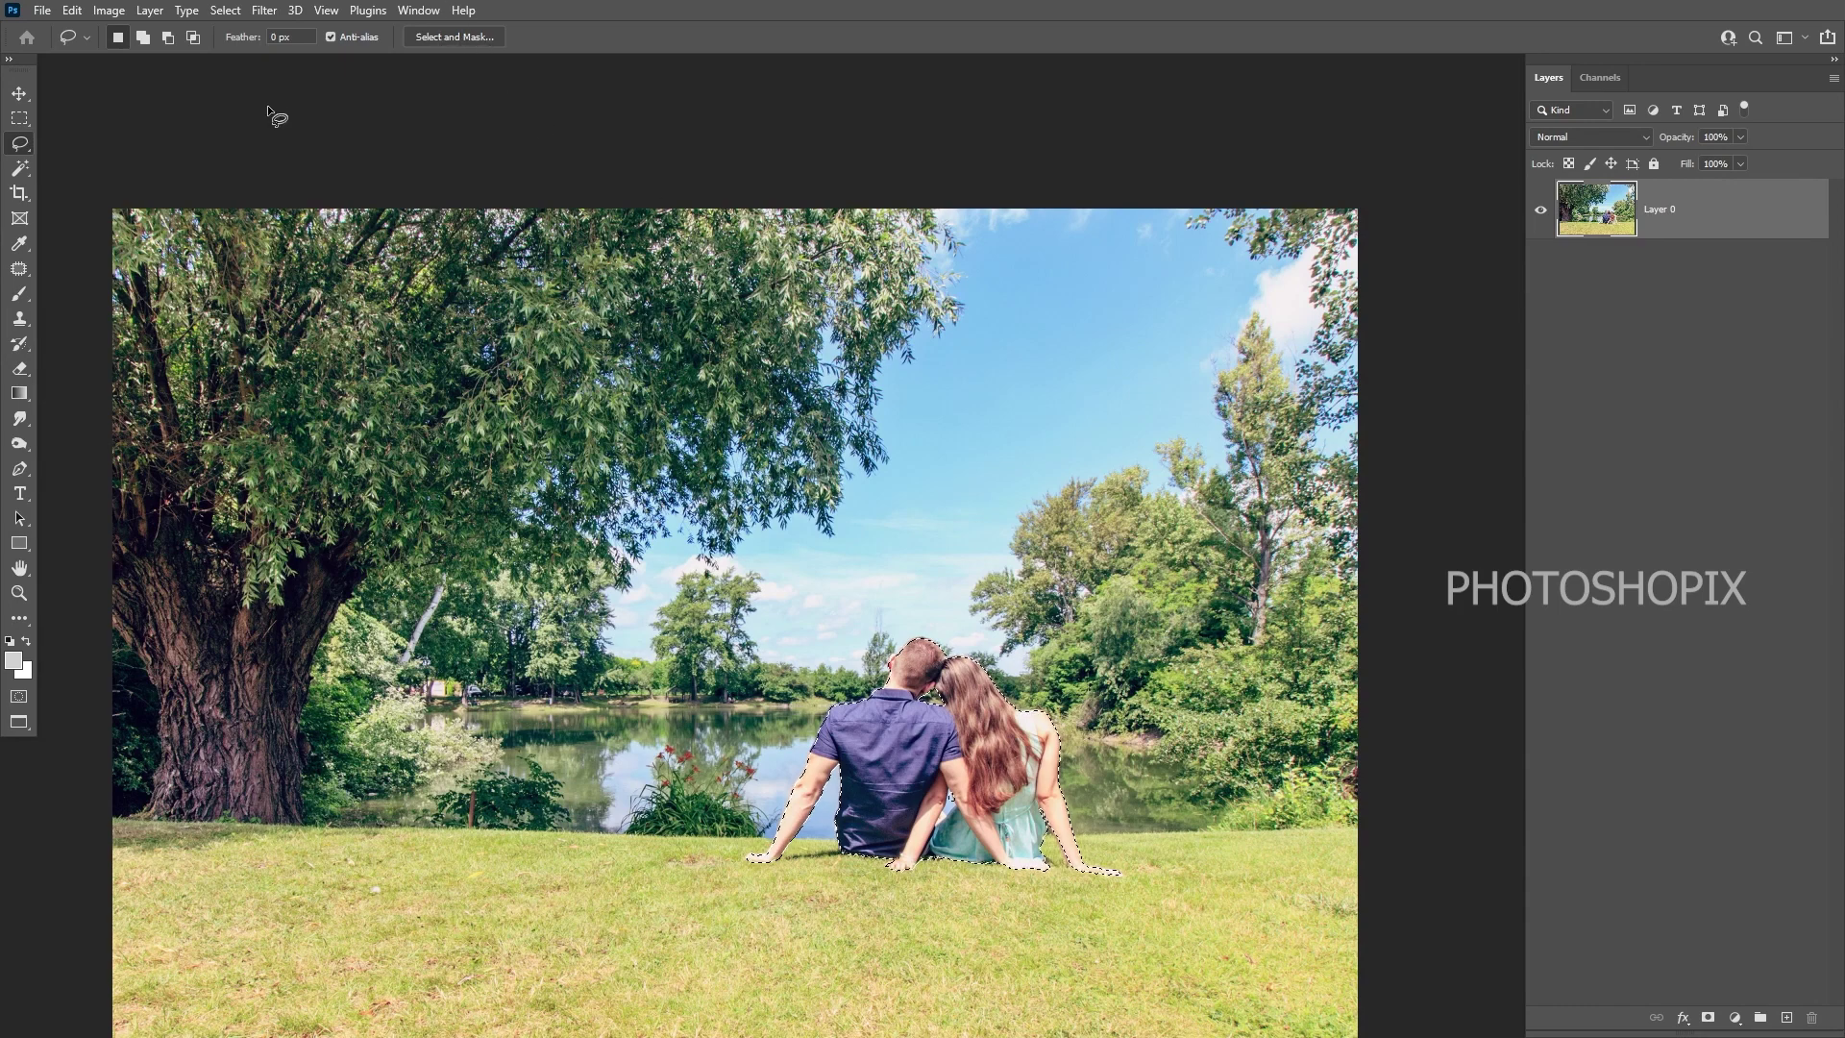
pyautogui.click(20, 169)
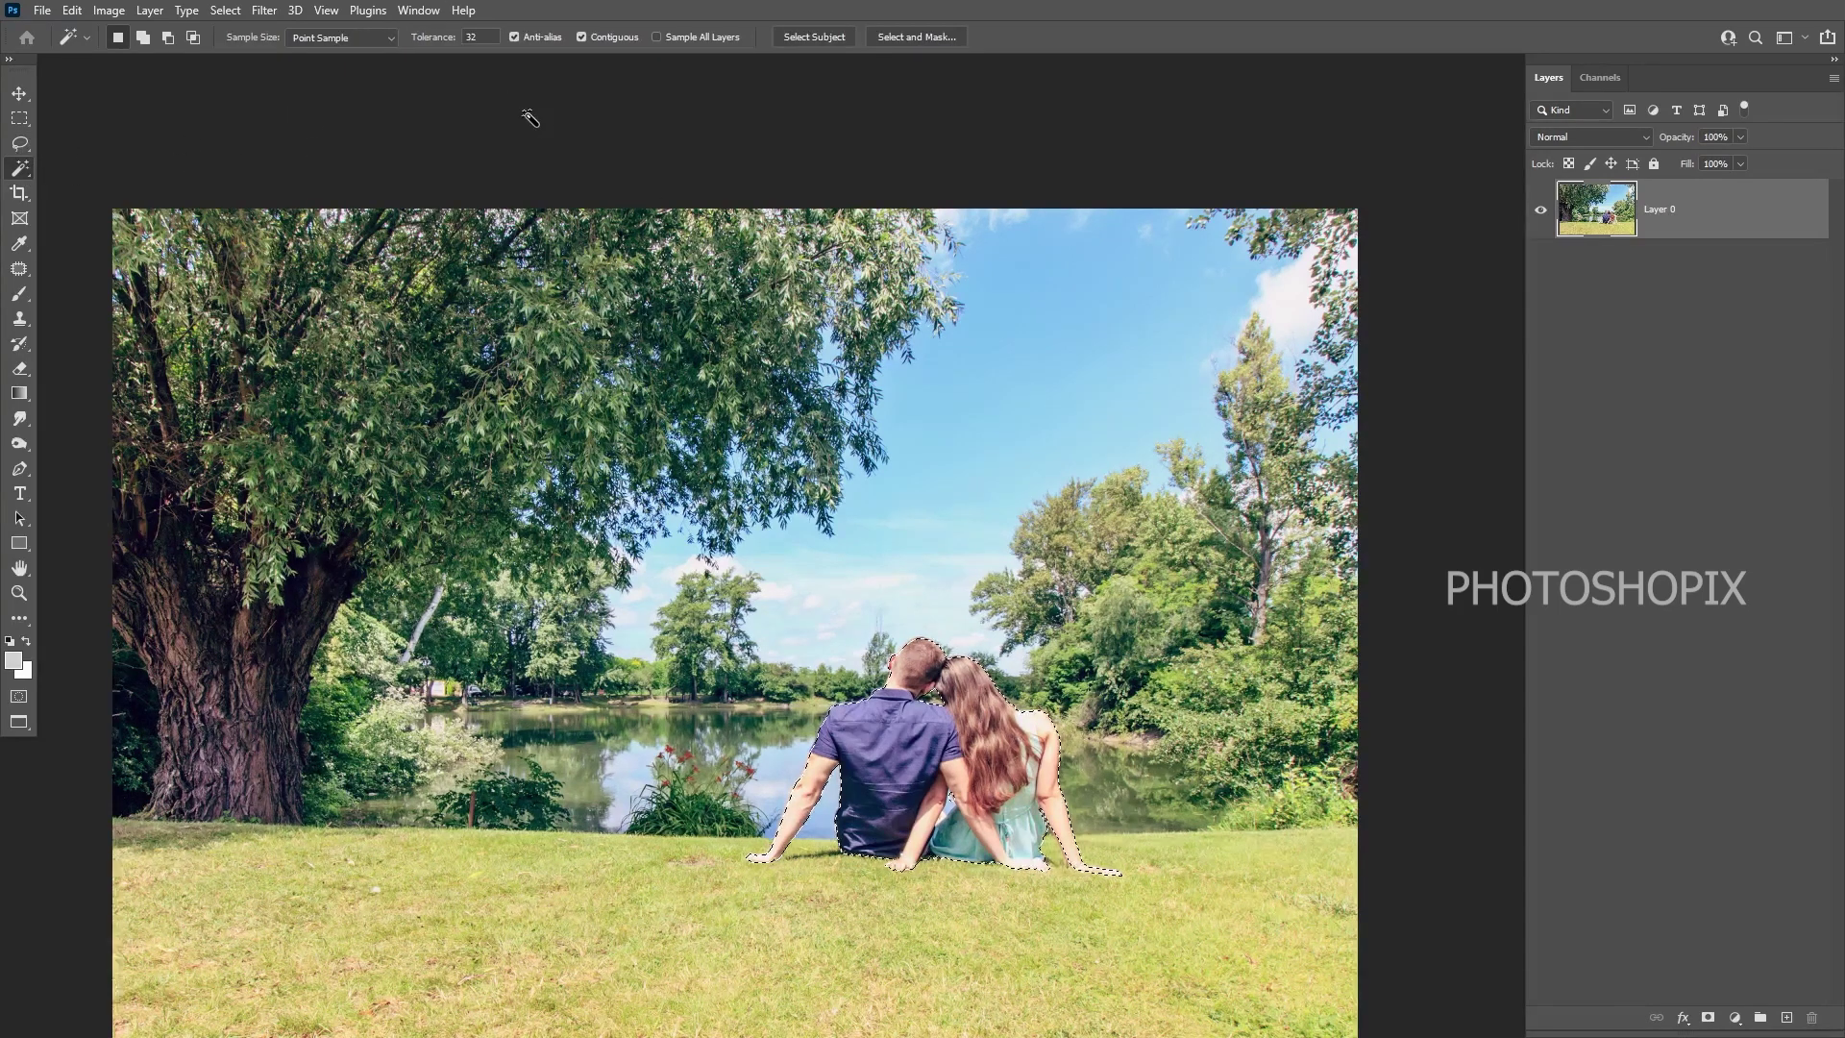
pyautogui.click(951, 38)
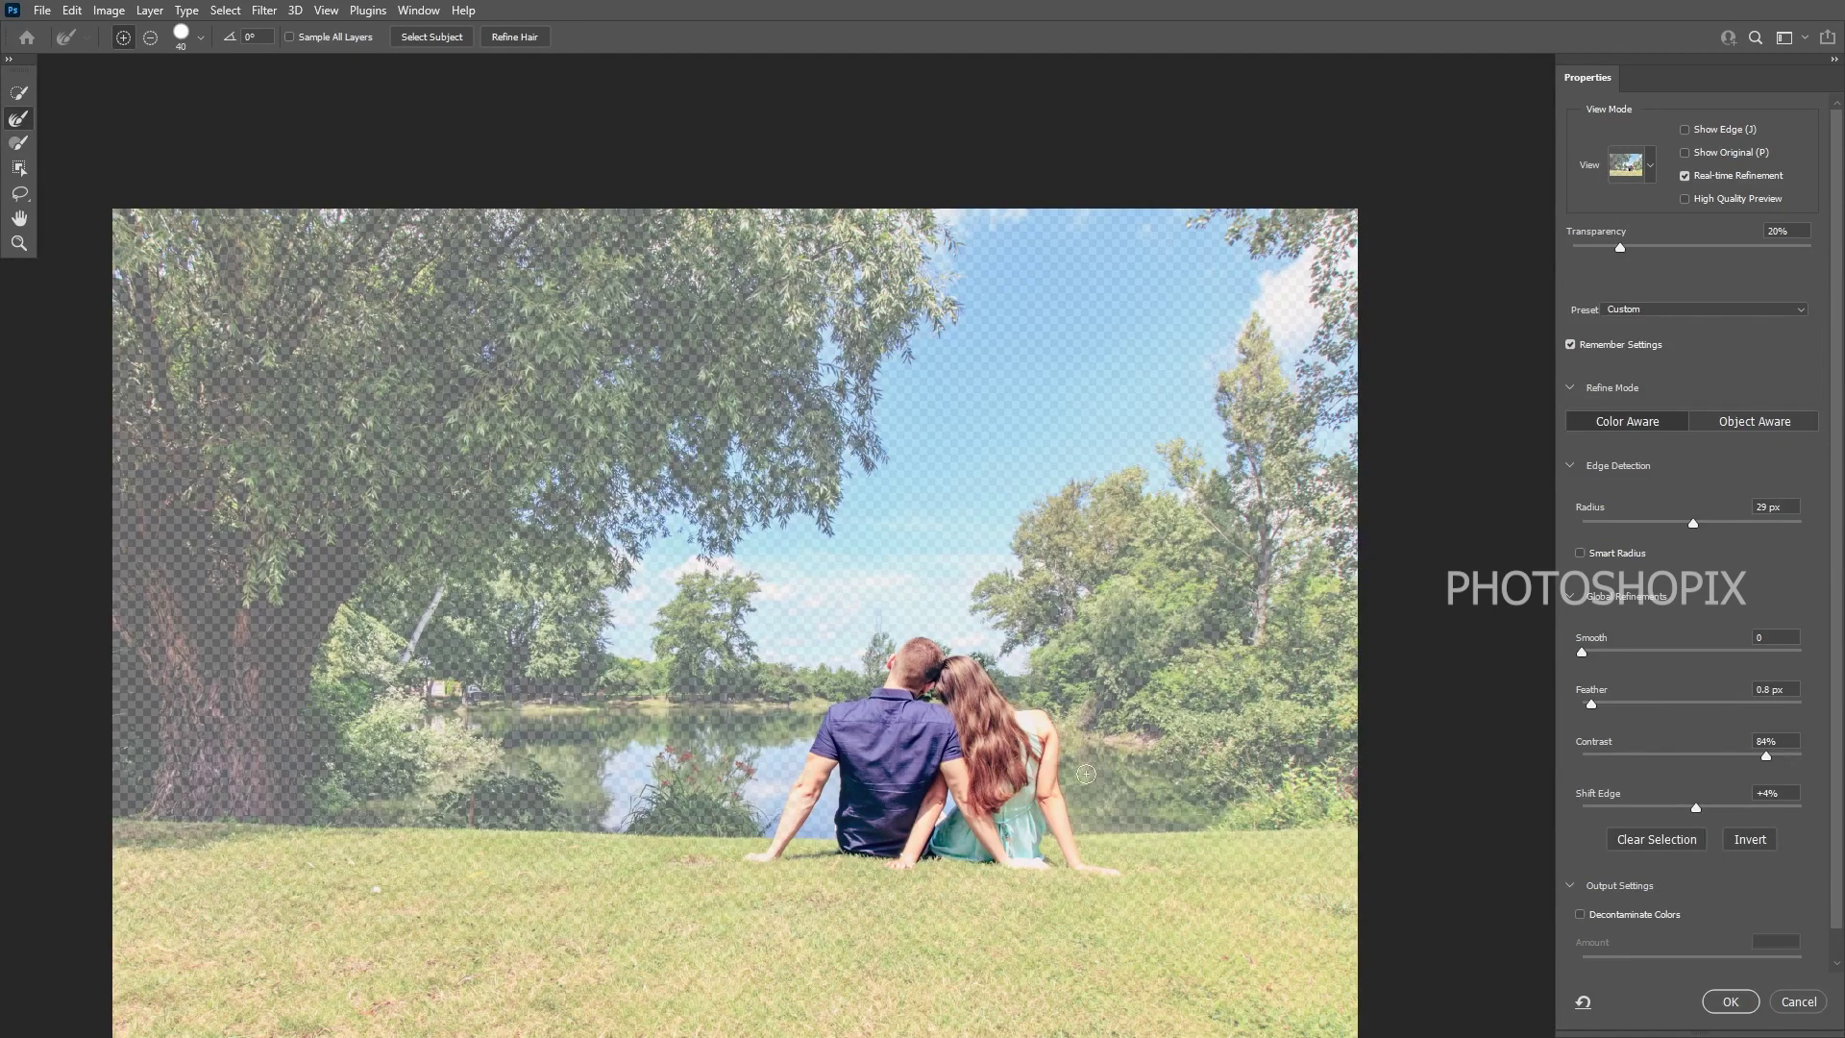
# - Refine the edges of the couple's heads and hair with the Refine Edge Brush at size 8 and apply the refinement
pyautogui.scroll(4, 918, 655)
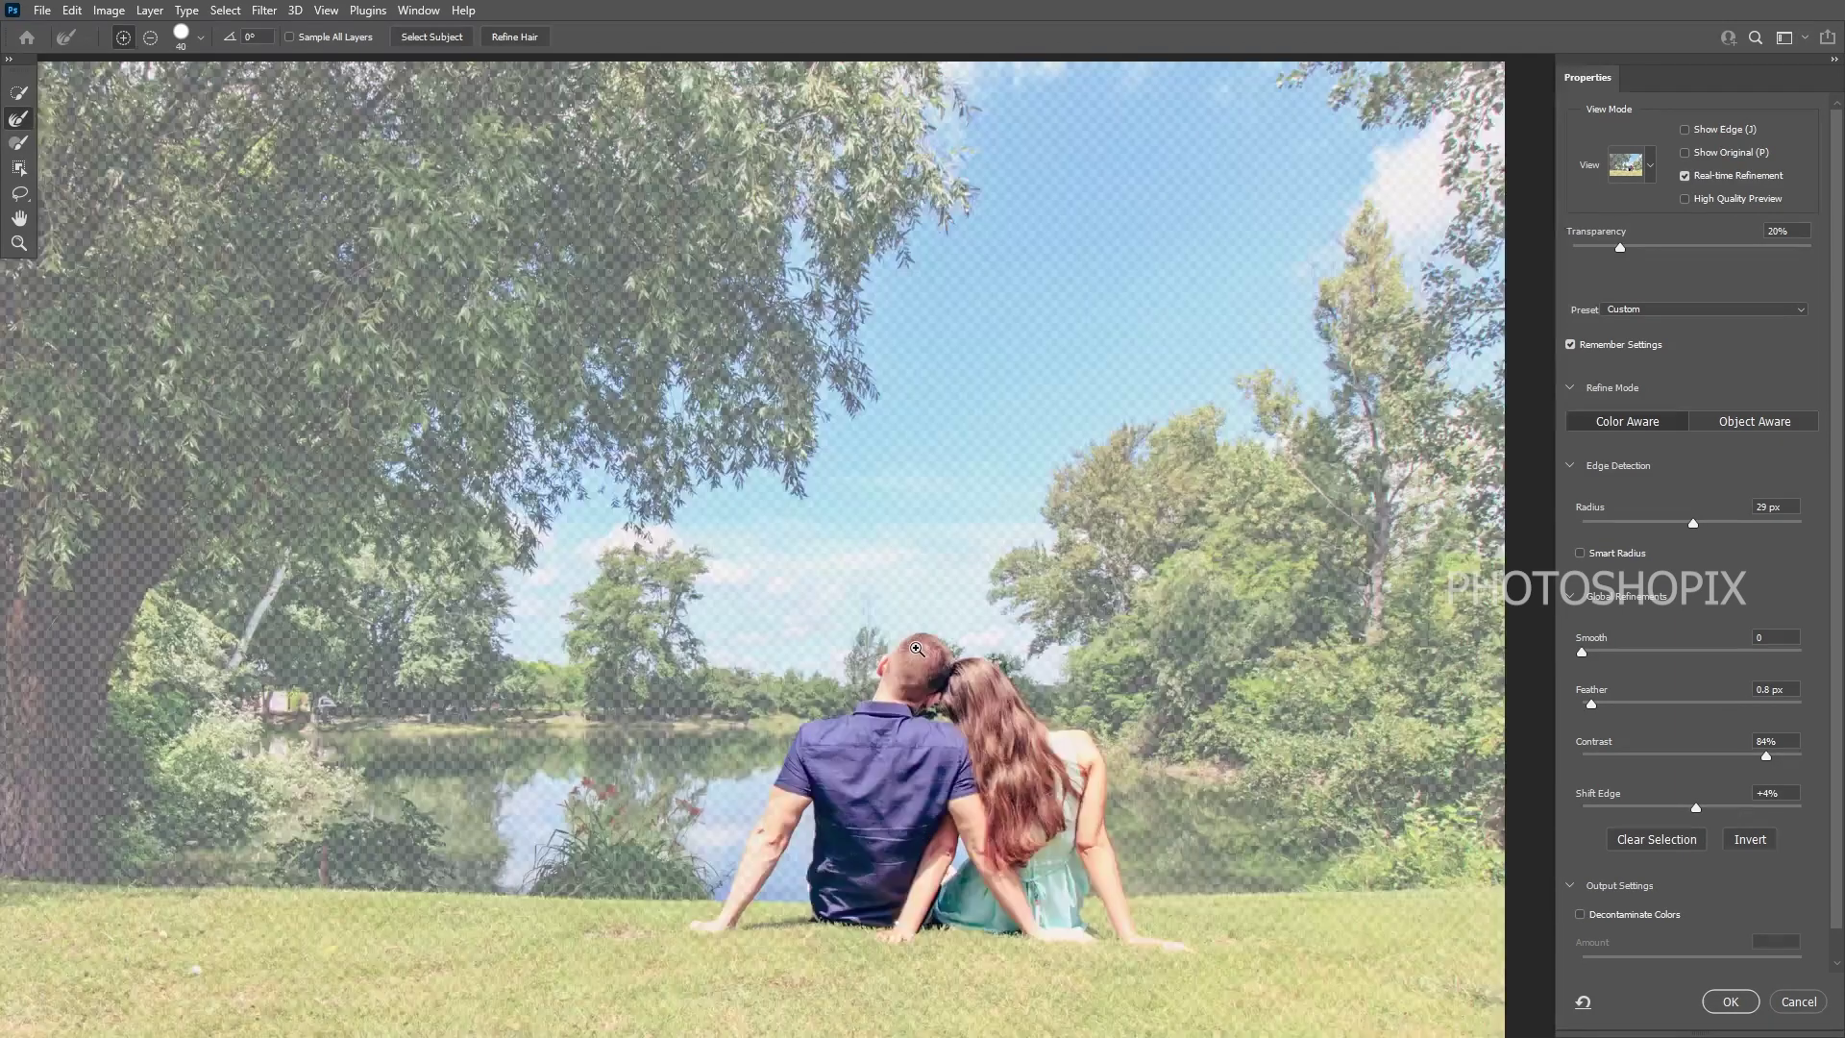
pyautogui.moveTo(1003, 703); pyautogui.dragTo(823, 654)
pyautogui.moveTo(901, 702); pyautogui.dragTo(796, 538)
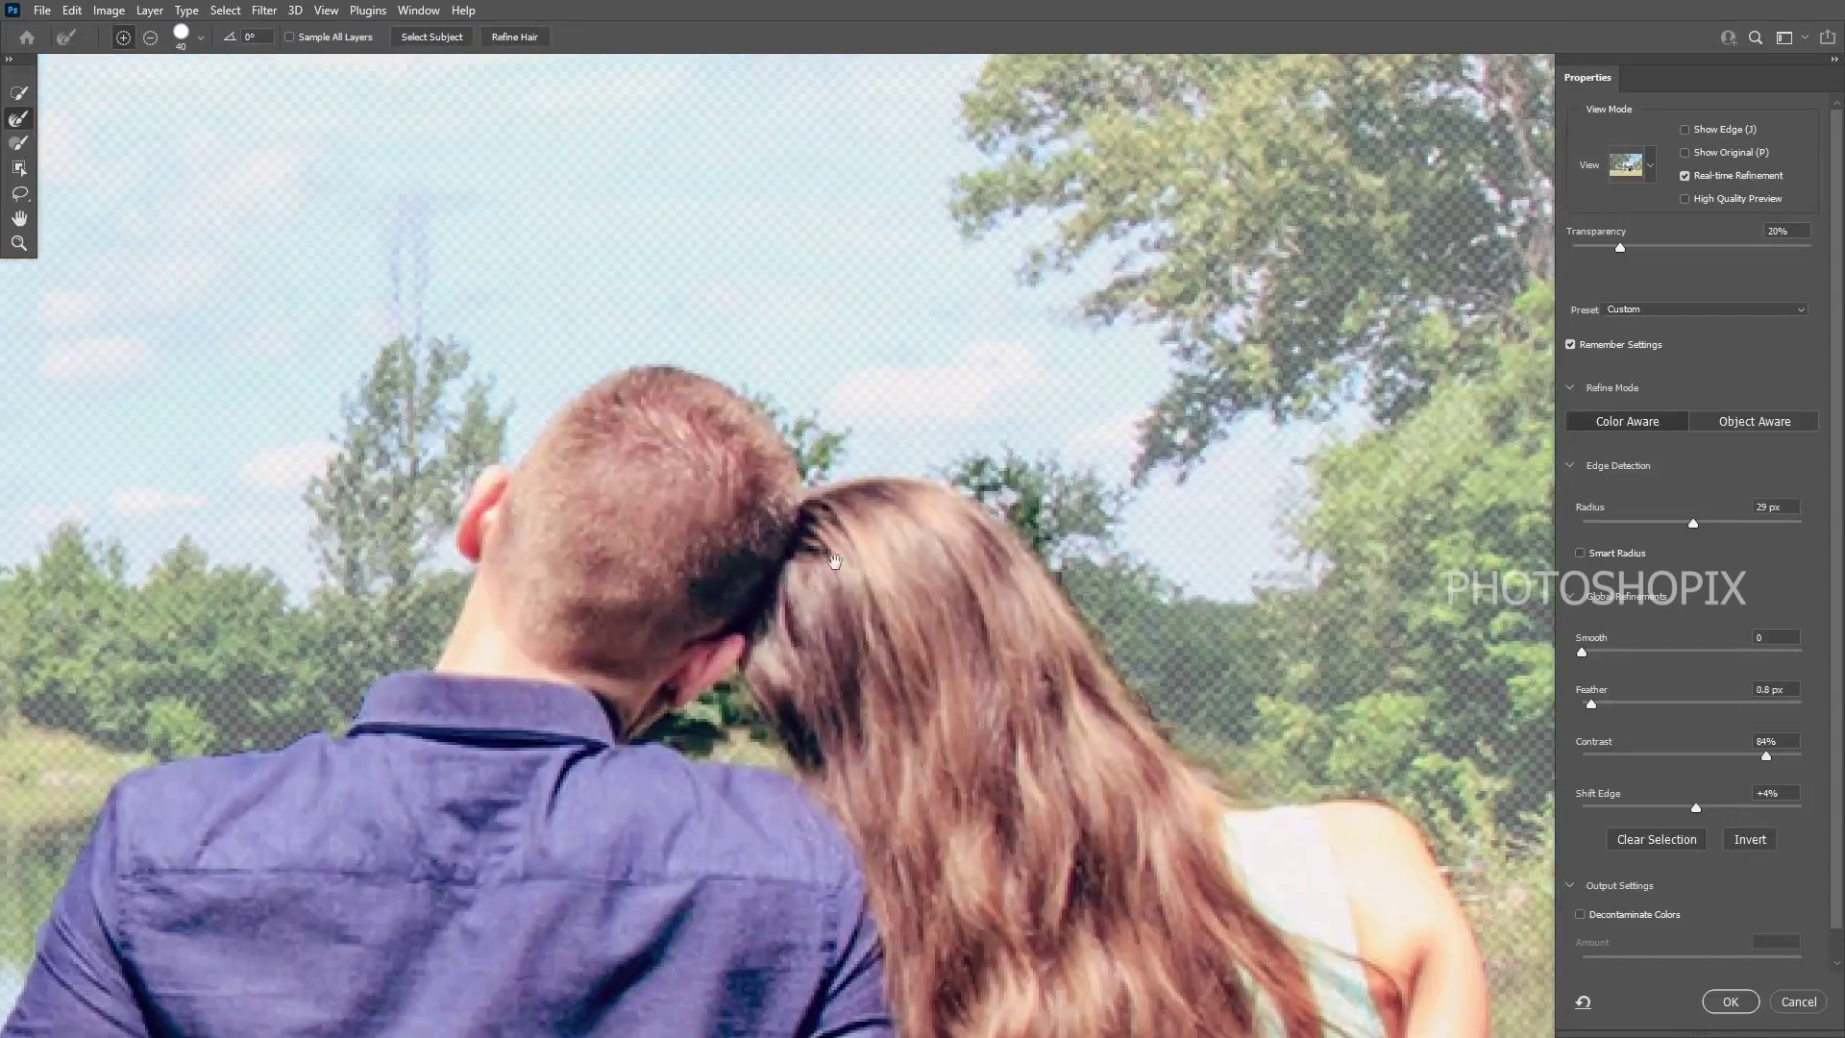
pyautogui.press('[')
pyautogui.press('[')
pyautogui.press('[')
pyautogui.press('[')
pyautogui.press('[')
pyautogui.moveTo(793, 729); pyautogui.dragTo(831, 655)
pyautogui.moveTo(1204, 666); pyautogui.dragTo(1126, 634)
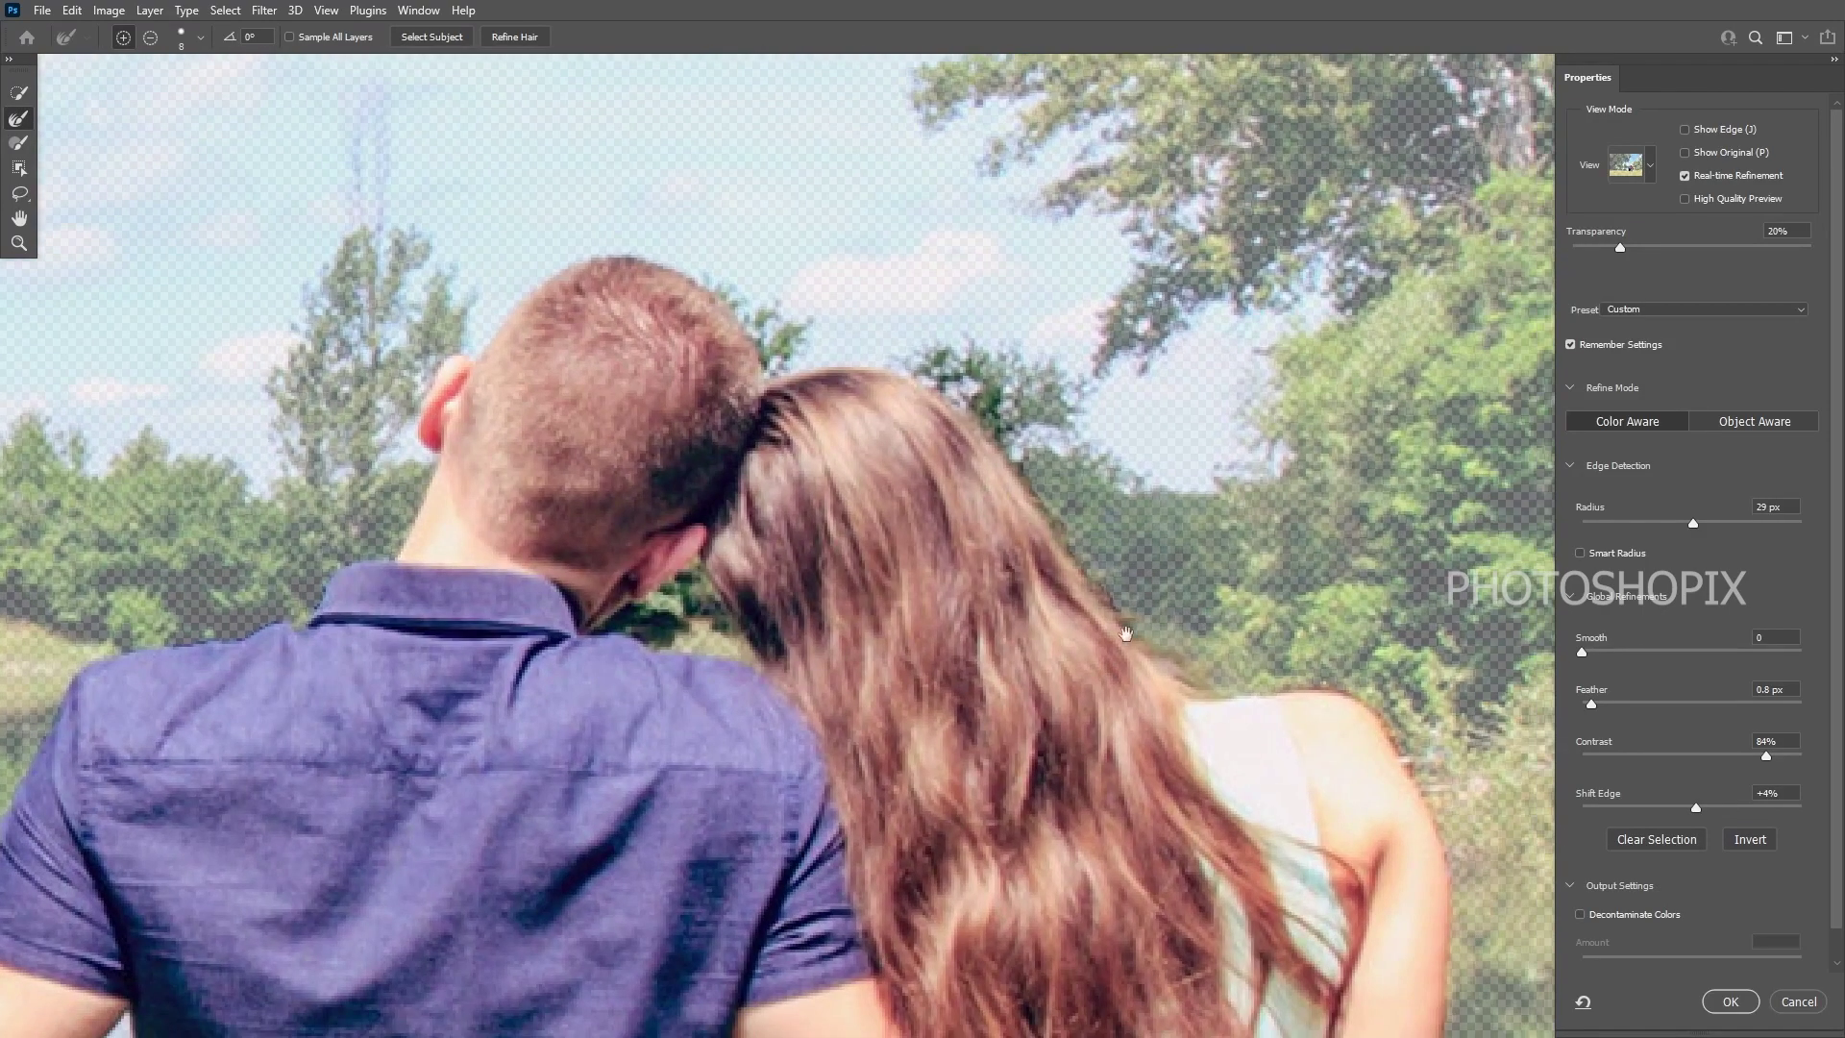
pyautogui.moveTo(1288, 692); pyautogui.dragTo(1147, 527)
pyautogui.moveTo(610, 298); pyautogui.dragTo(795, 482)
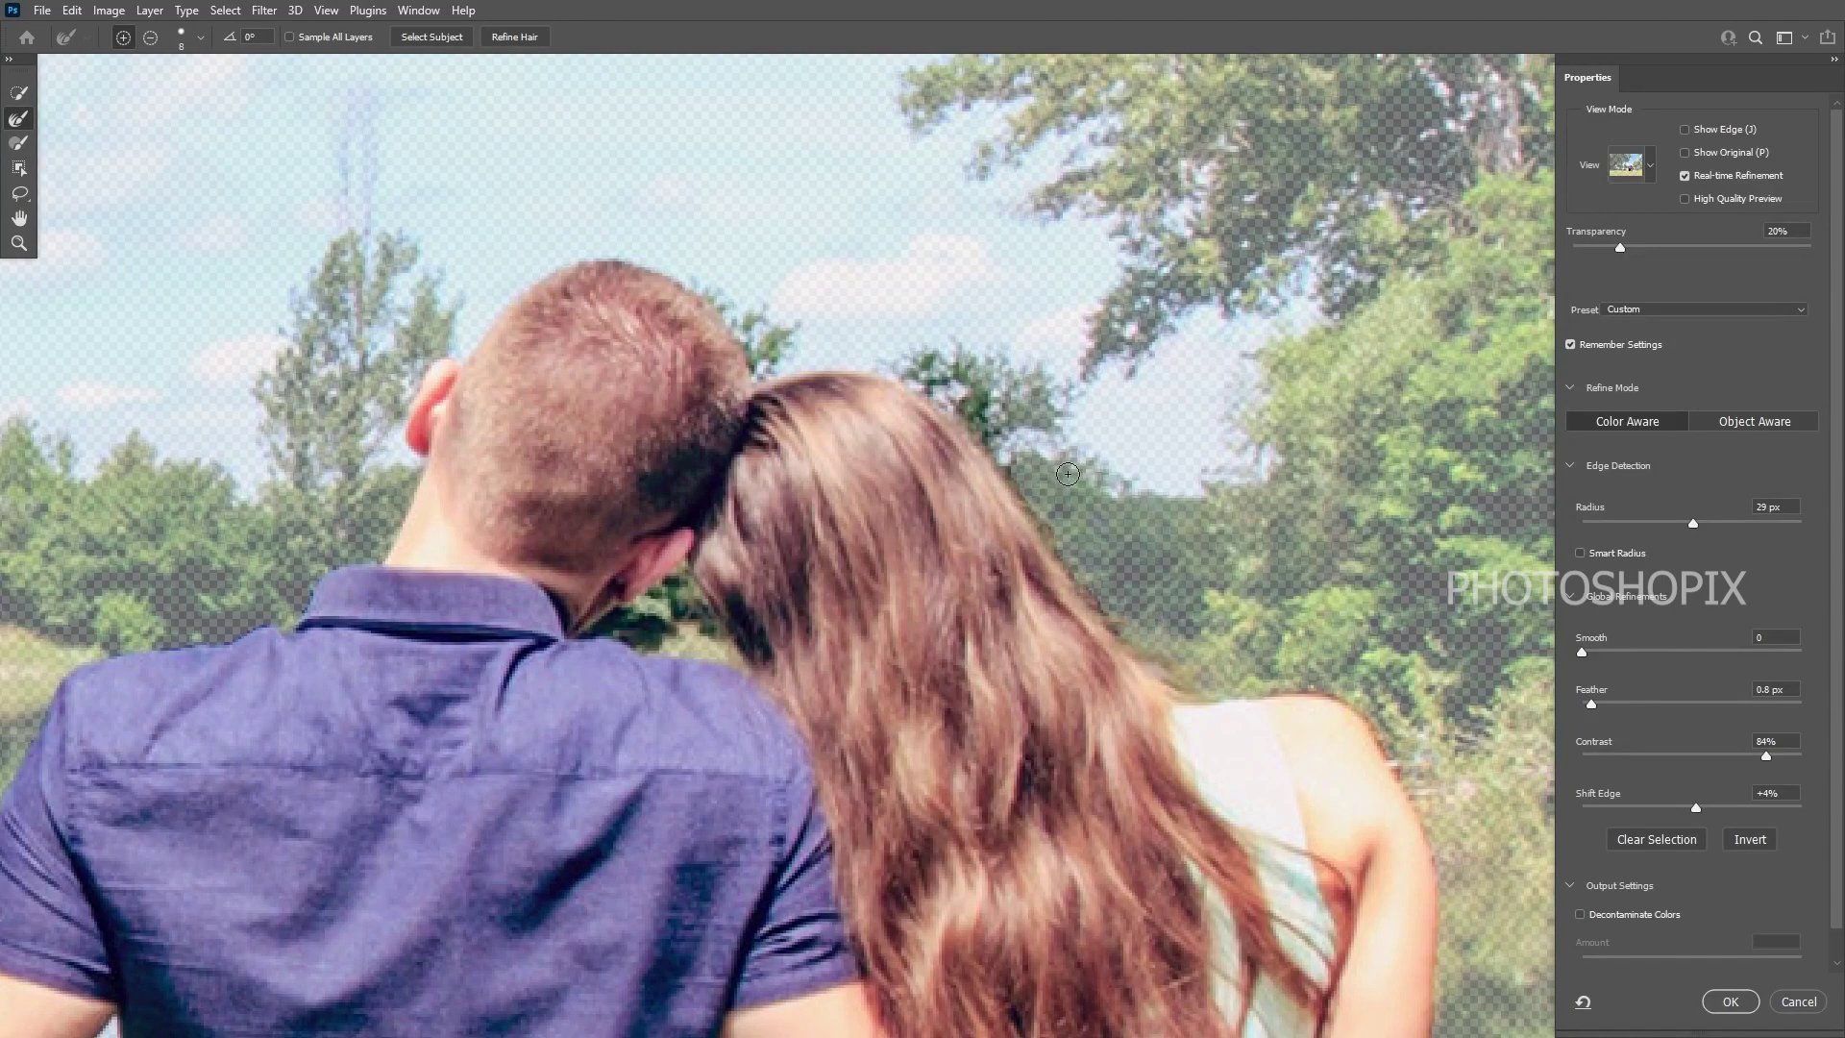
pyautogui.moveTo(1011, 672); pyautogui.dragTo(1040, 605)
pyautogui.click(1730, 1002)
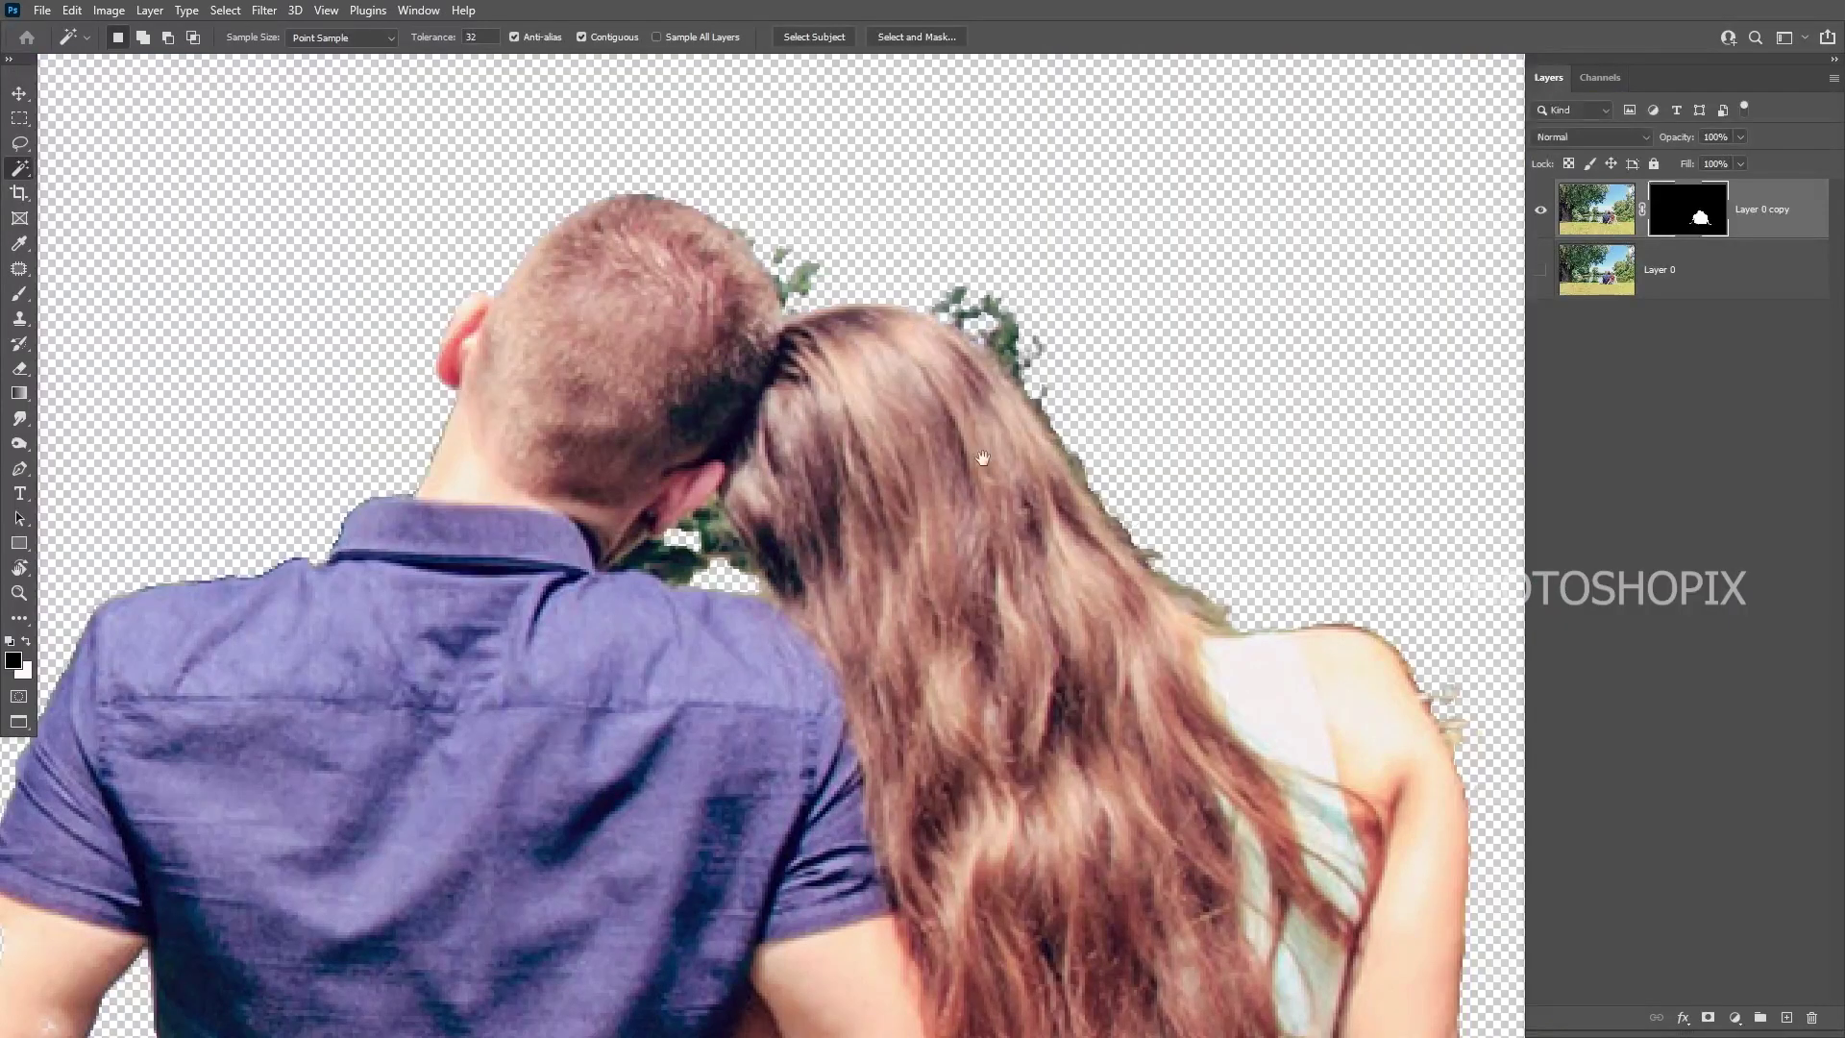
# - Toggle the visibility of Layer 0 to compare the masked couple with the original photo, leaving Layer 0 hidden
pyautogui.moveTo(1060, 484); pyautogui.dragTo(1065, 519)
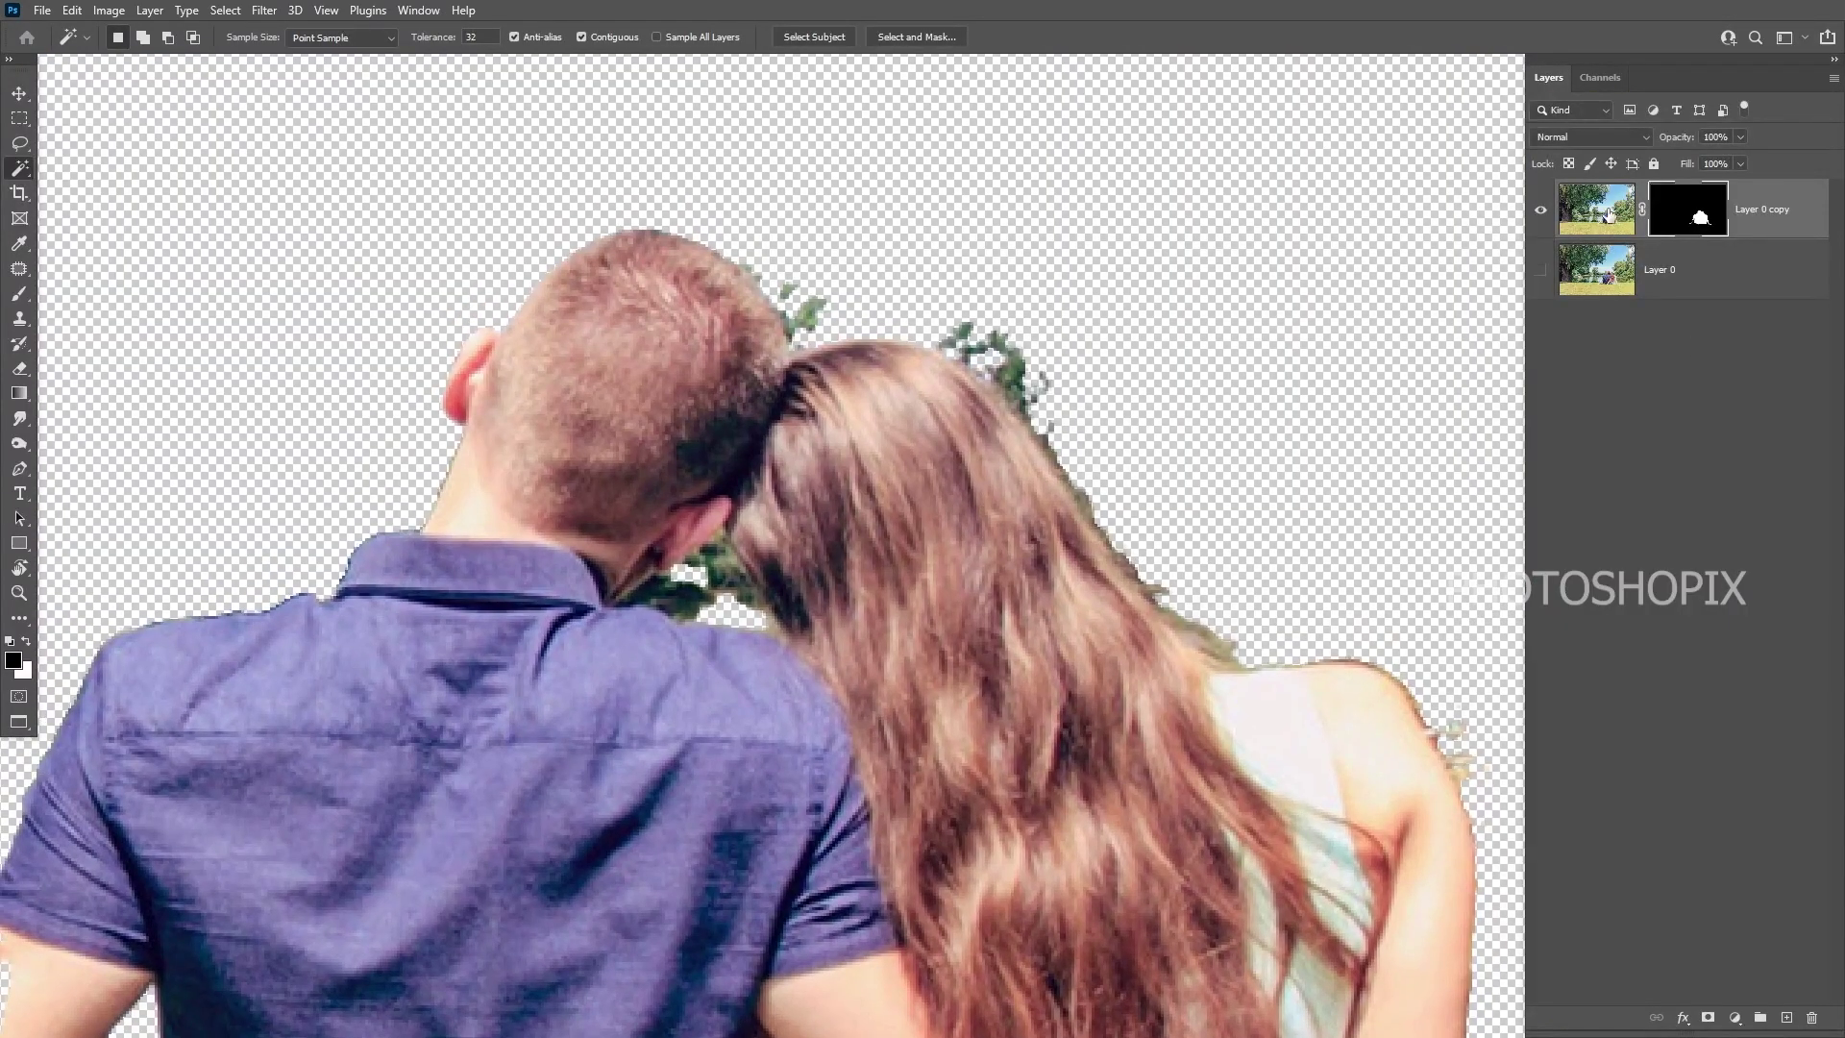
pyautogui.moveTo(963, 458); pyautogui.dragTo(1032, 462)
pyautogui.scroll(-2, 1044, 461)
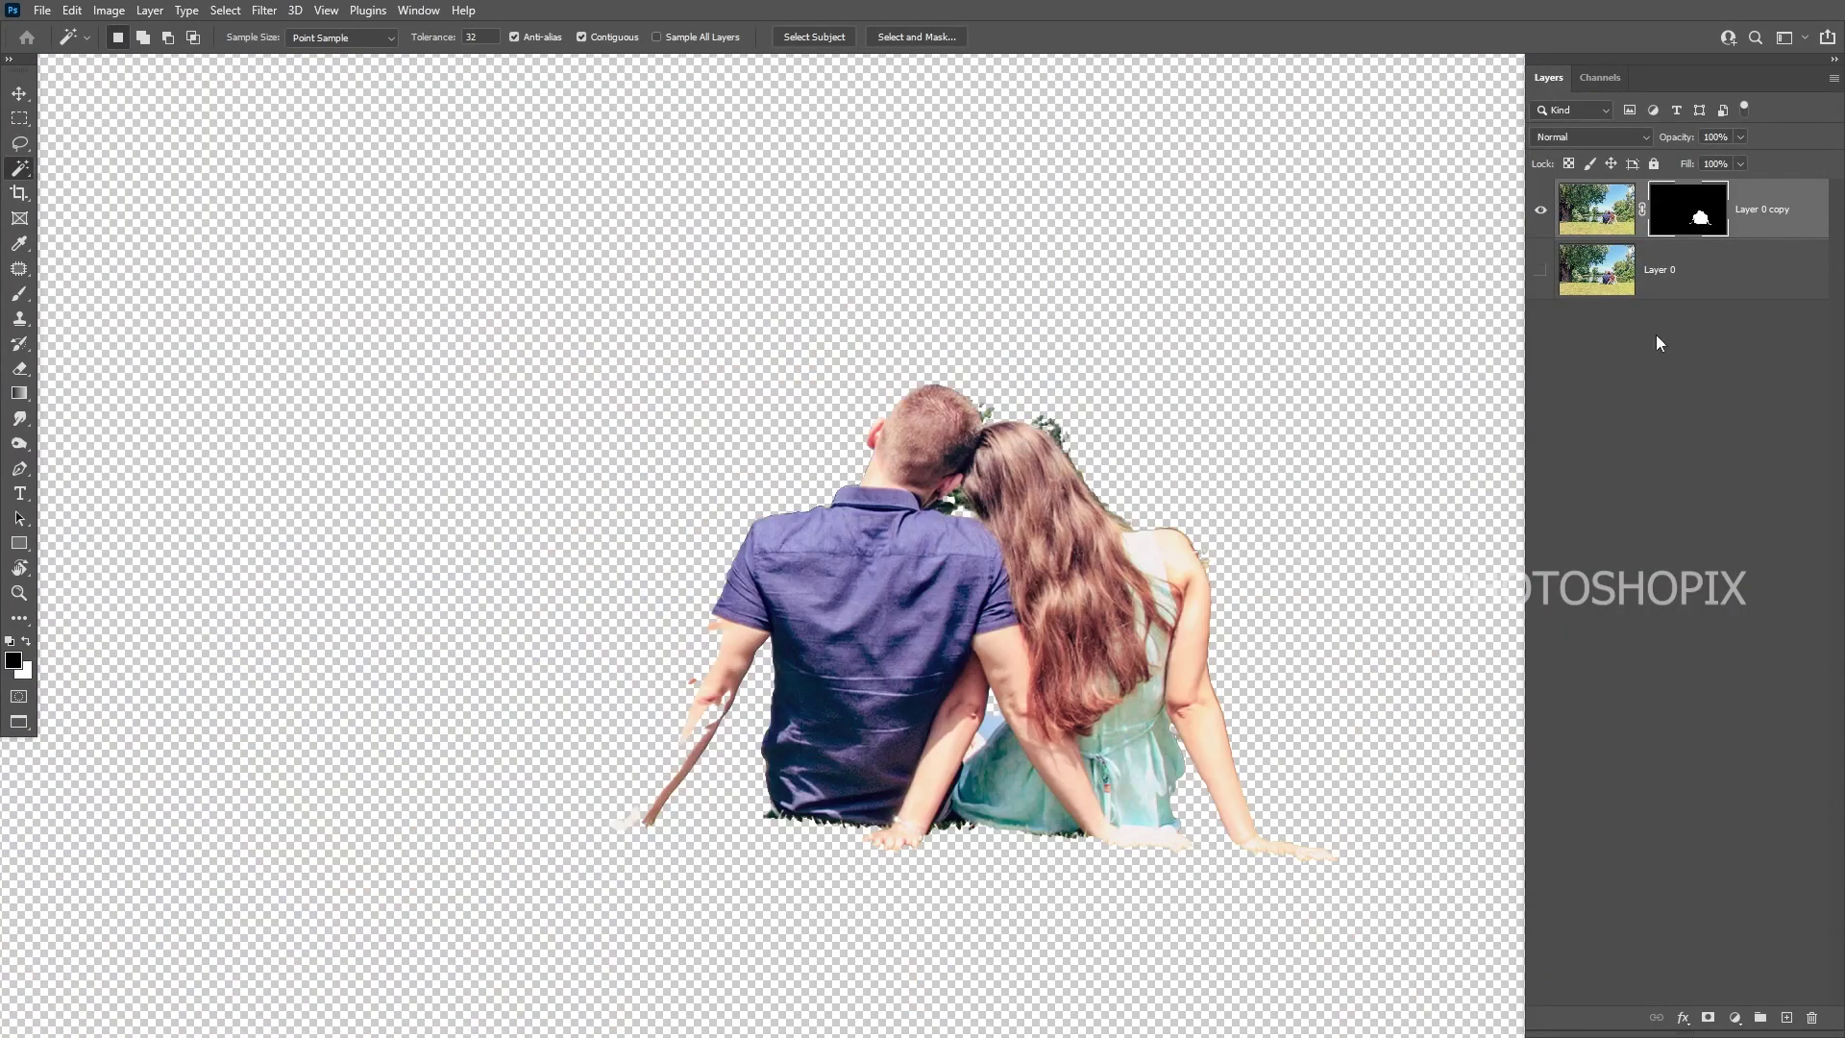
pyautogui.click(1542, 271)
pyautogui.click(1541, 271)
pyautogui.click(1542, 271)
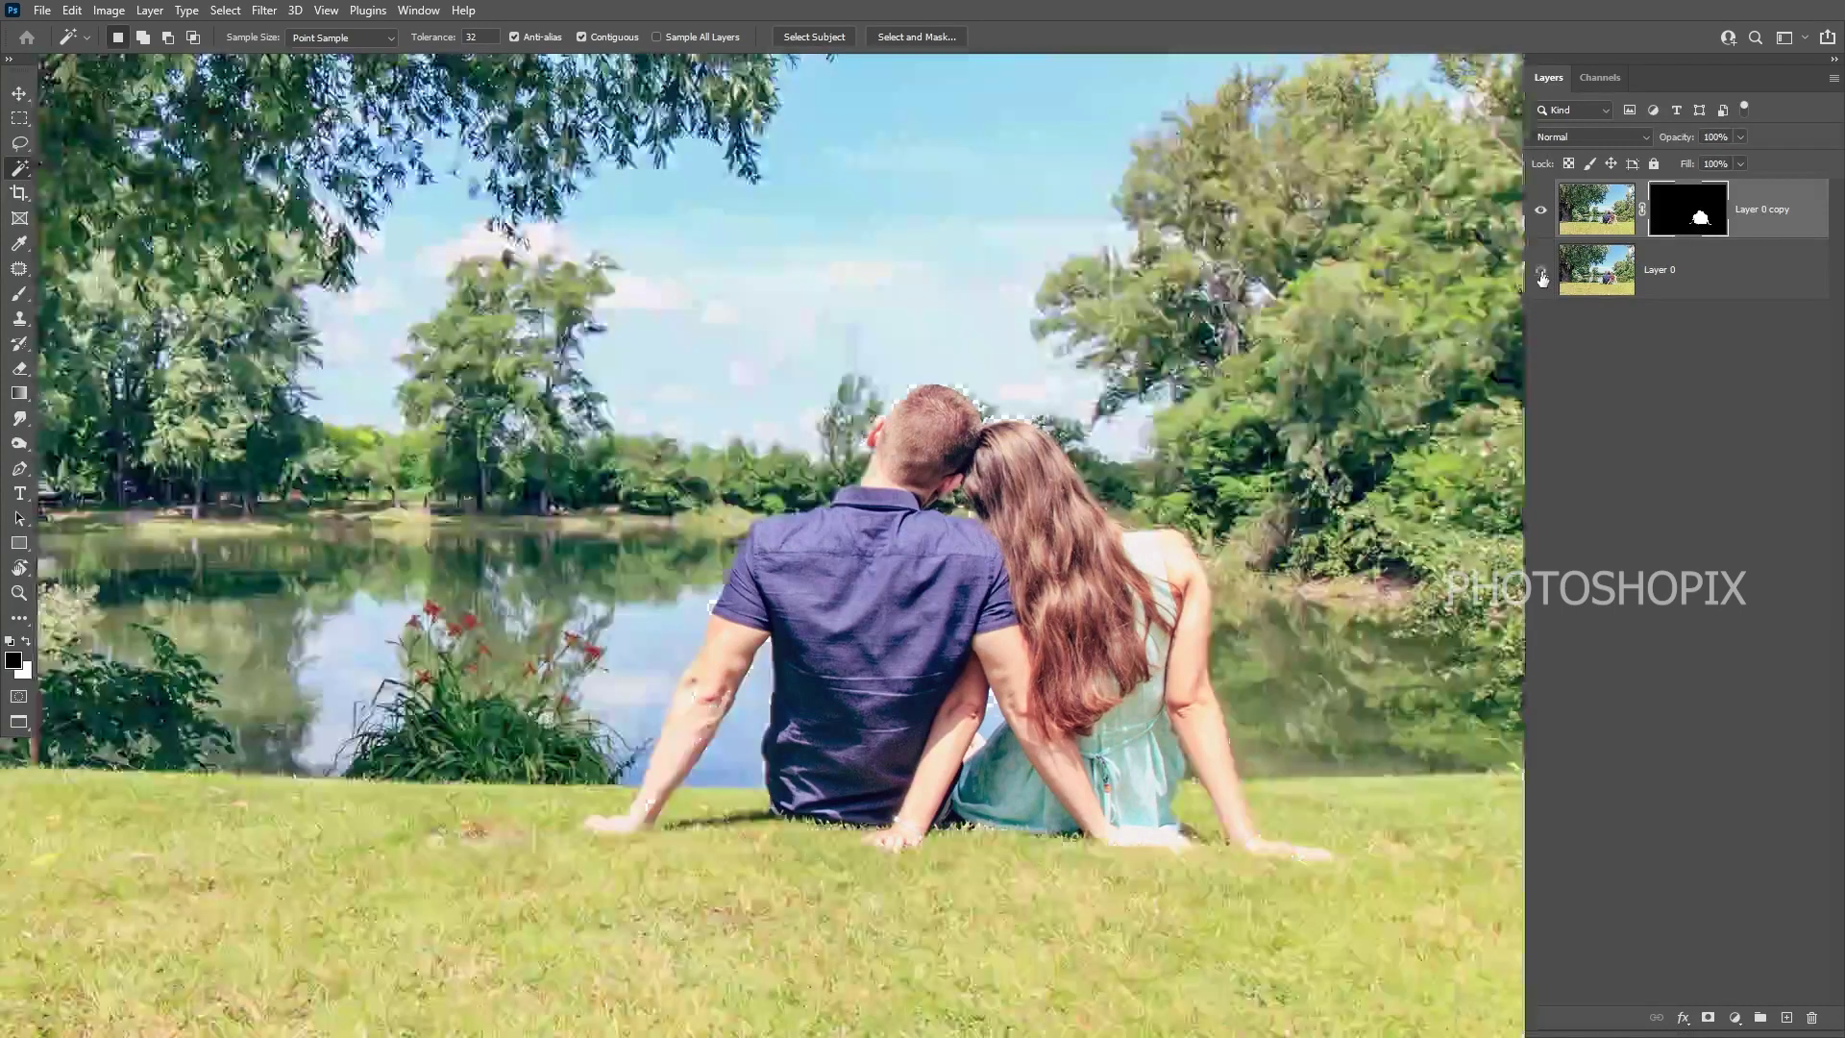
pyautogui.moveTo(1106, 702); pyautogui.dragTo(1088, 639)
pyautogui.press('v')
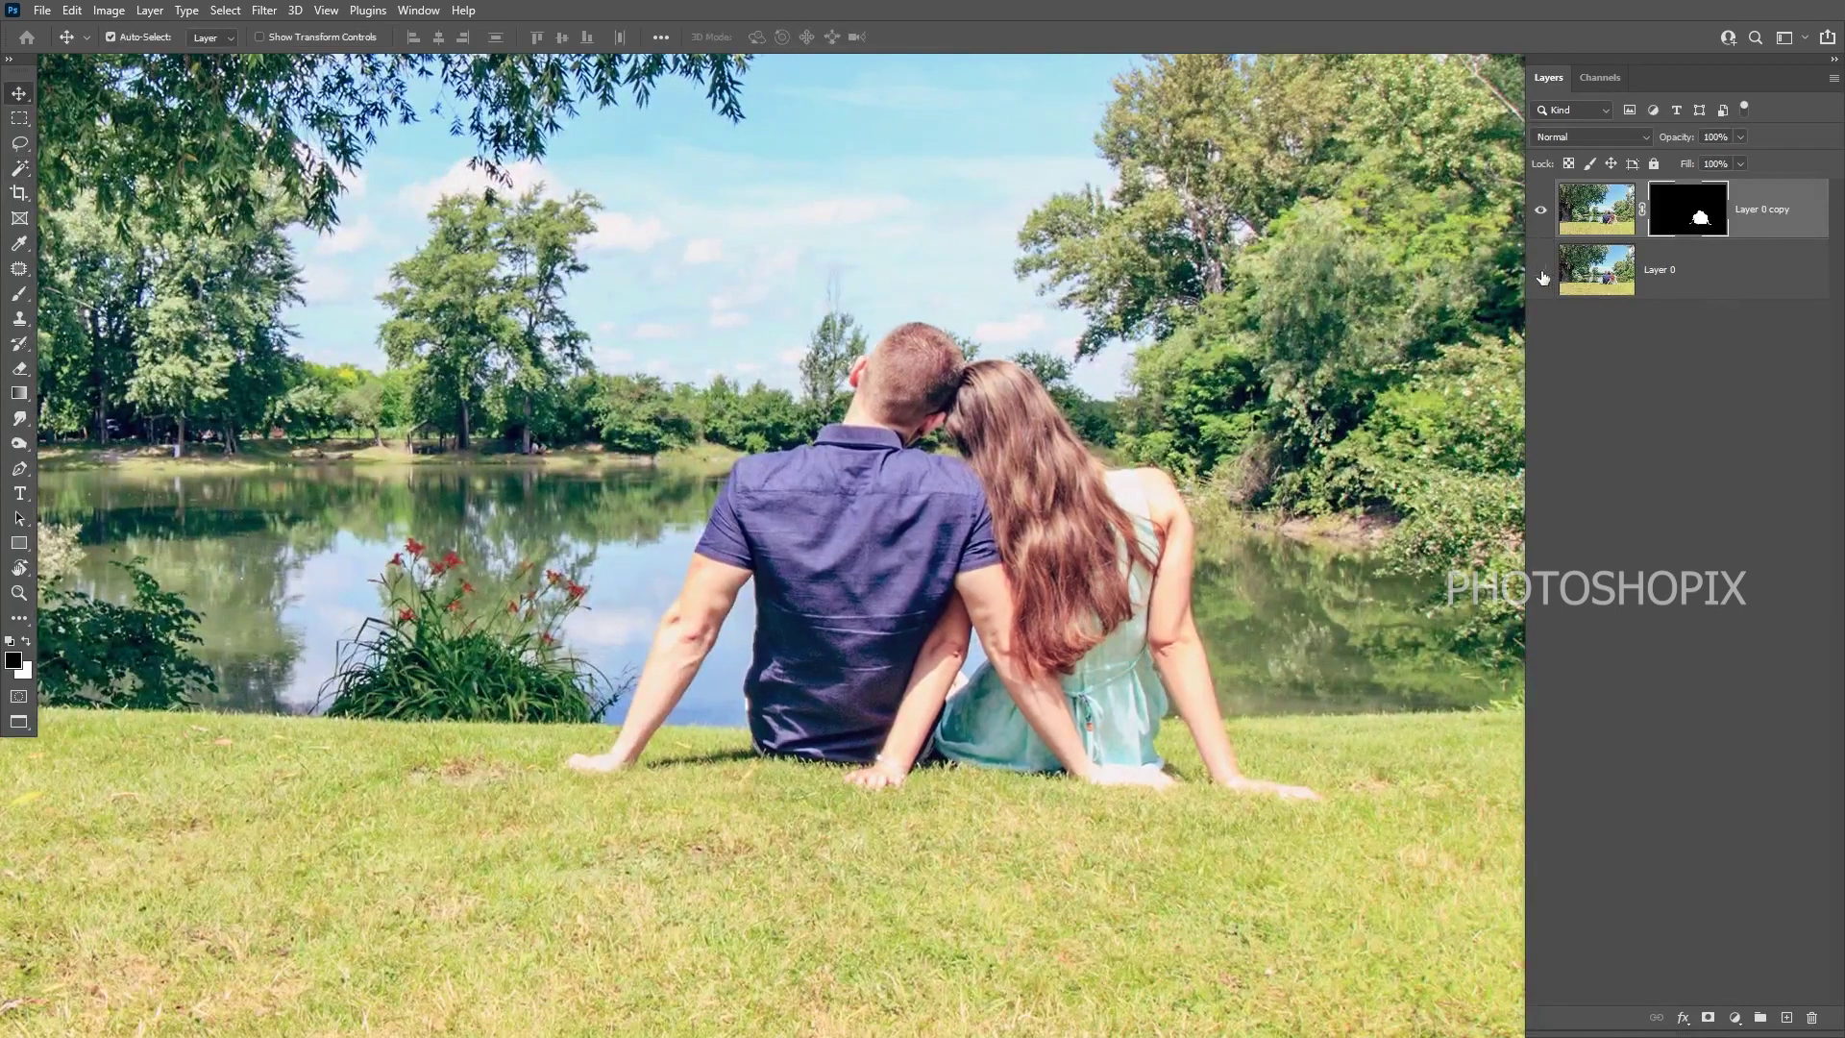
pyautogui.click(1542, 271)
# - Paint white on the layer mask with a brush of size 20 to restore the shoulder edge below the neck gap
pyautogui.scroll(5, 877, 443)
pyautogui.moveTo(1073, 415); pyautogui.dragTo(1097, 542)
pyautogui.scroll(2, 1052, 513)
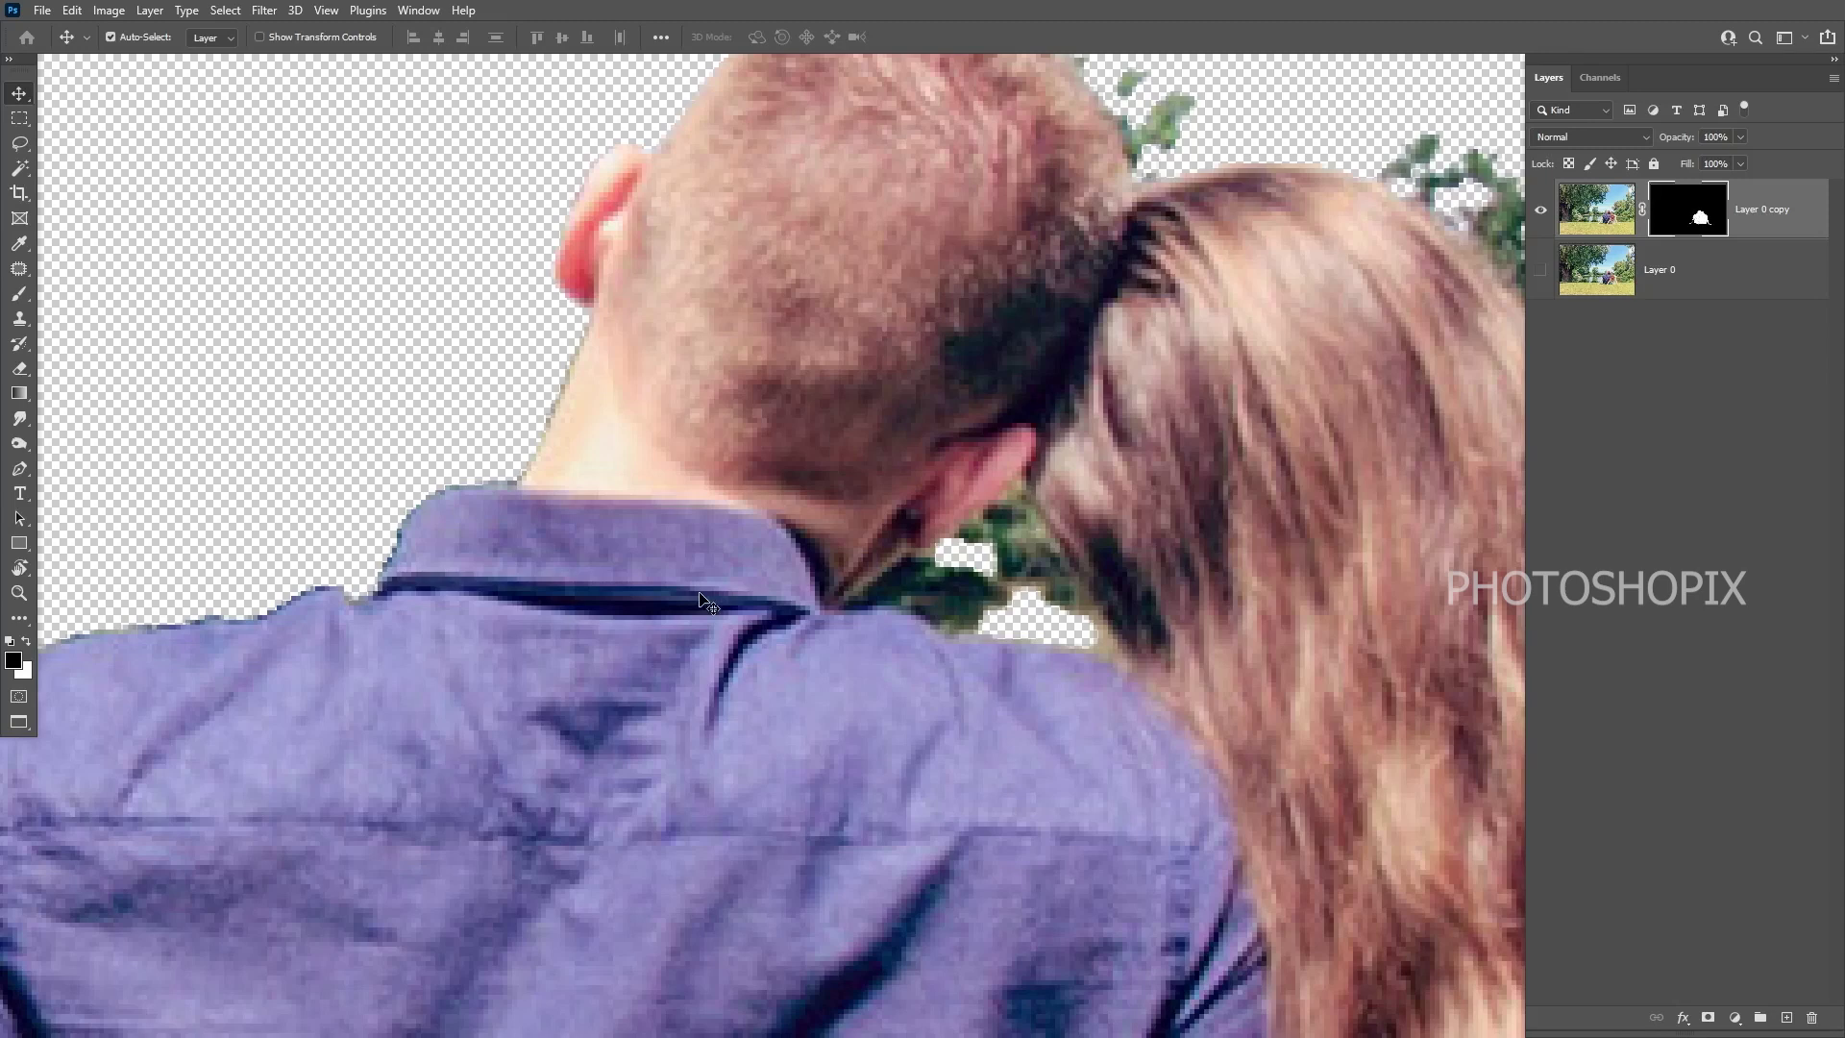
pyautogui.click(27, 643)
pyautogui.press('b')
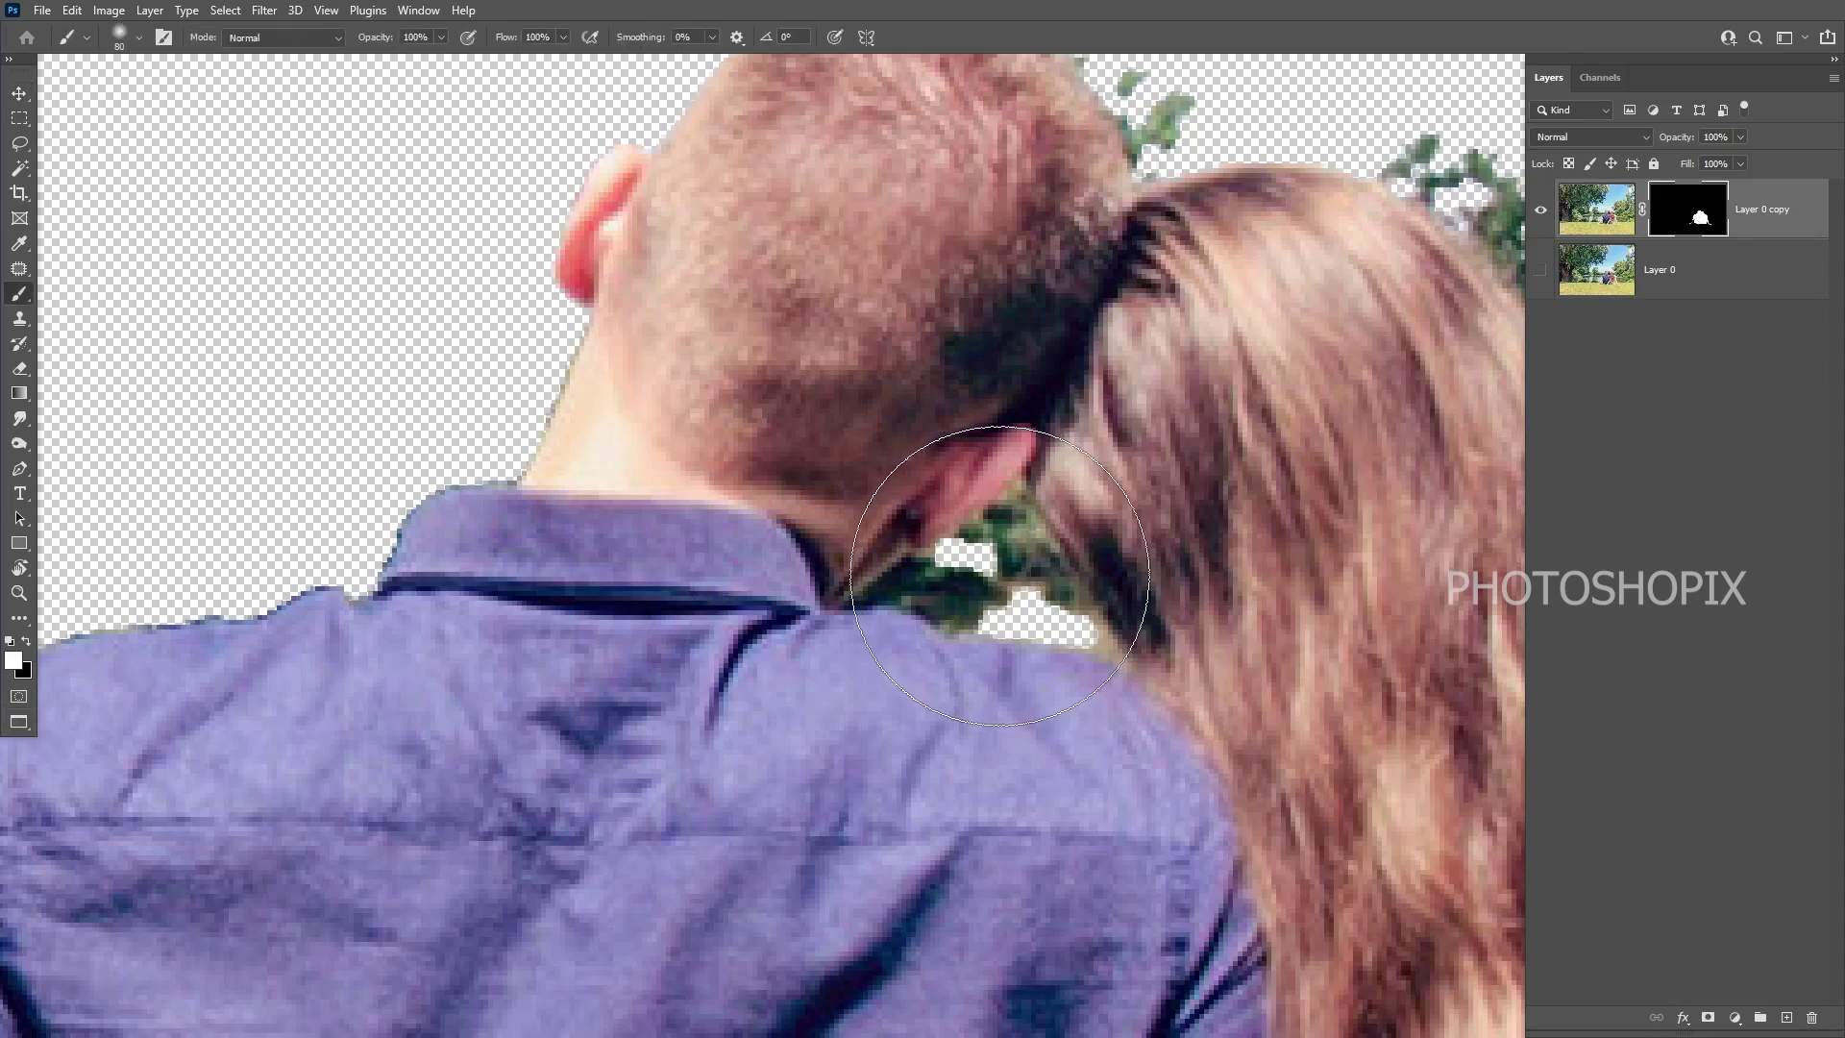
pyautogui.press('[')
pyautogui.press('[')
pyautogui.press('[')
pyautogui.moveTo(1009, 599); pyautogui.dragTo(1107, 615)
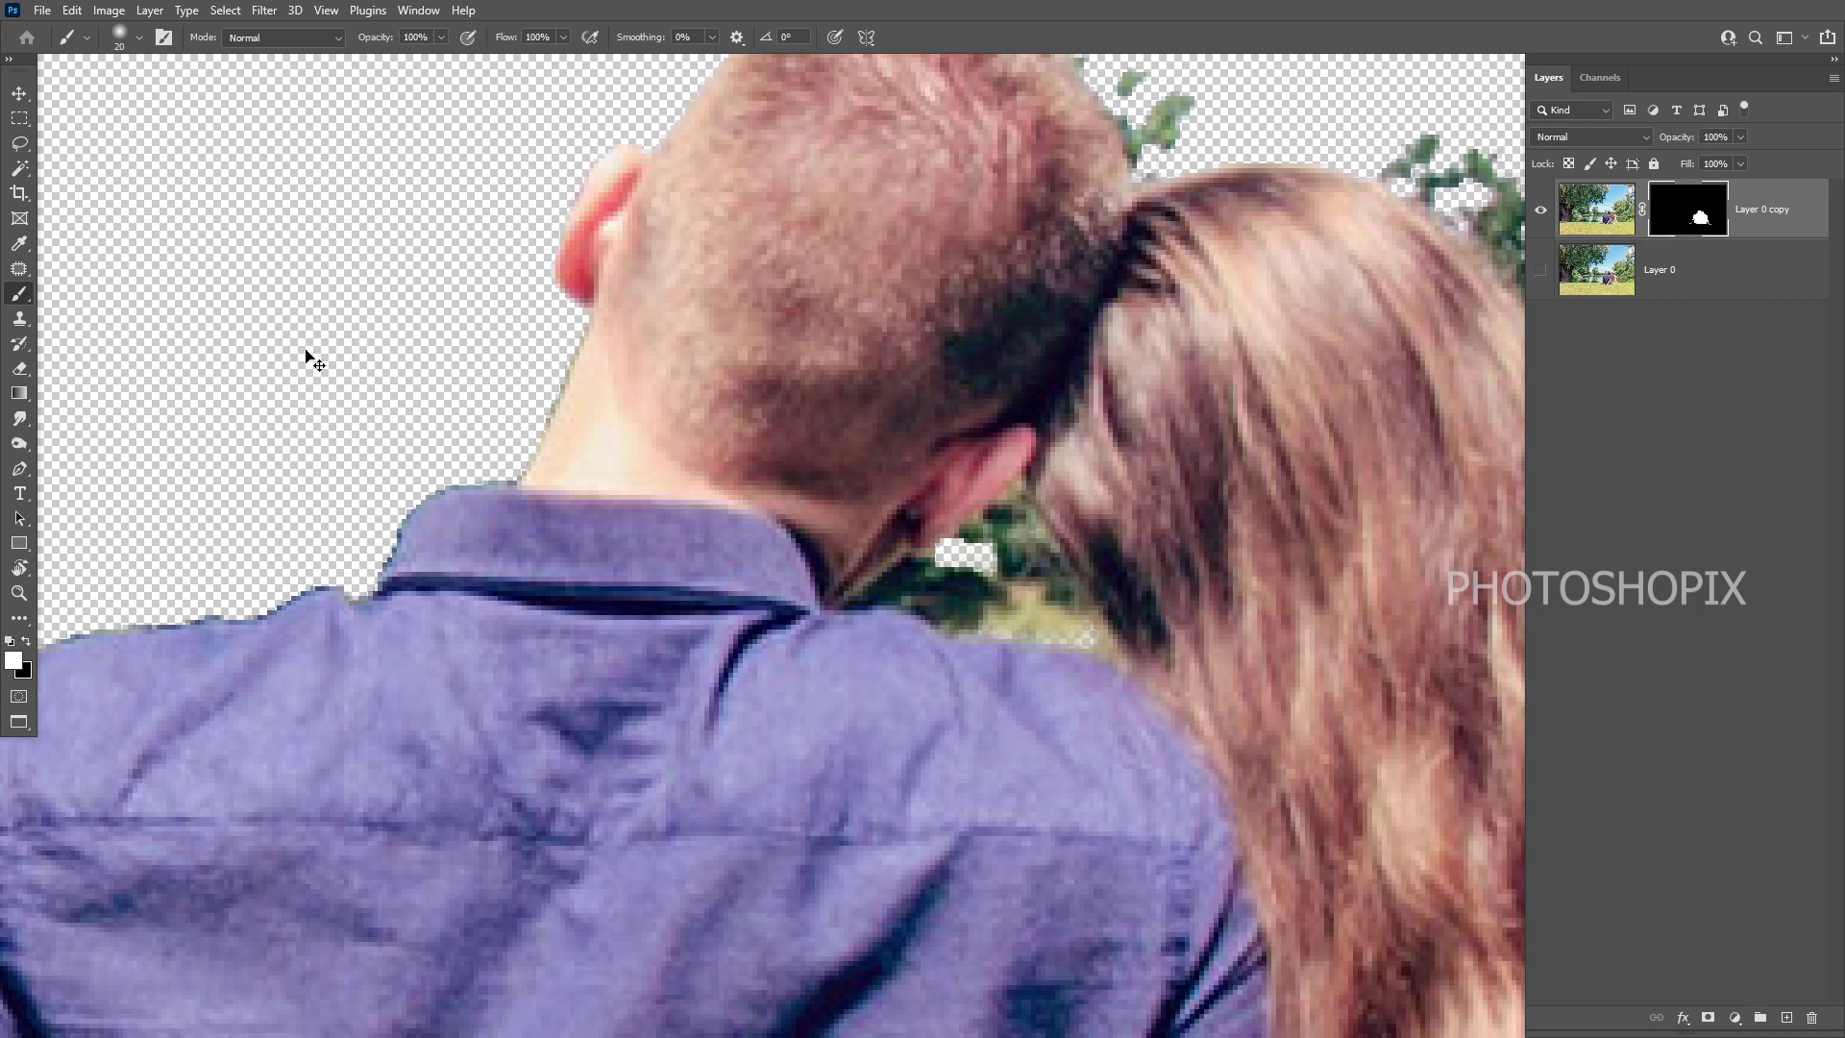
# - Paint black on the mask with a small brush, sizes 3 to 7, to hide the foliage between the man's neck and the woman's hair
pyautogui.click(28, 643)
pyautogui.press('[')
pyautogui.press('[')
pyautogui.press('[')
pyautogui.press('[')
pyautogui.moveTo(935, 557); pyautogui.dragTo(888, 586)
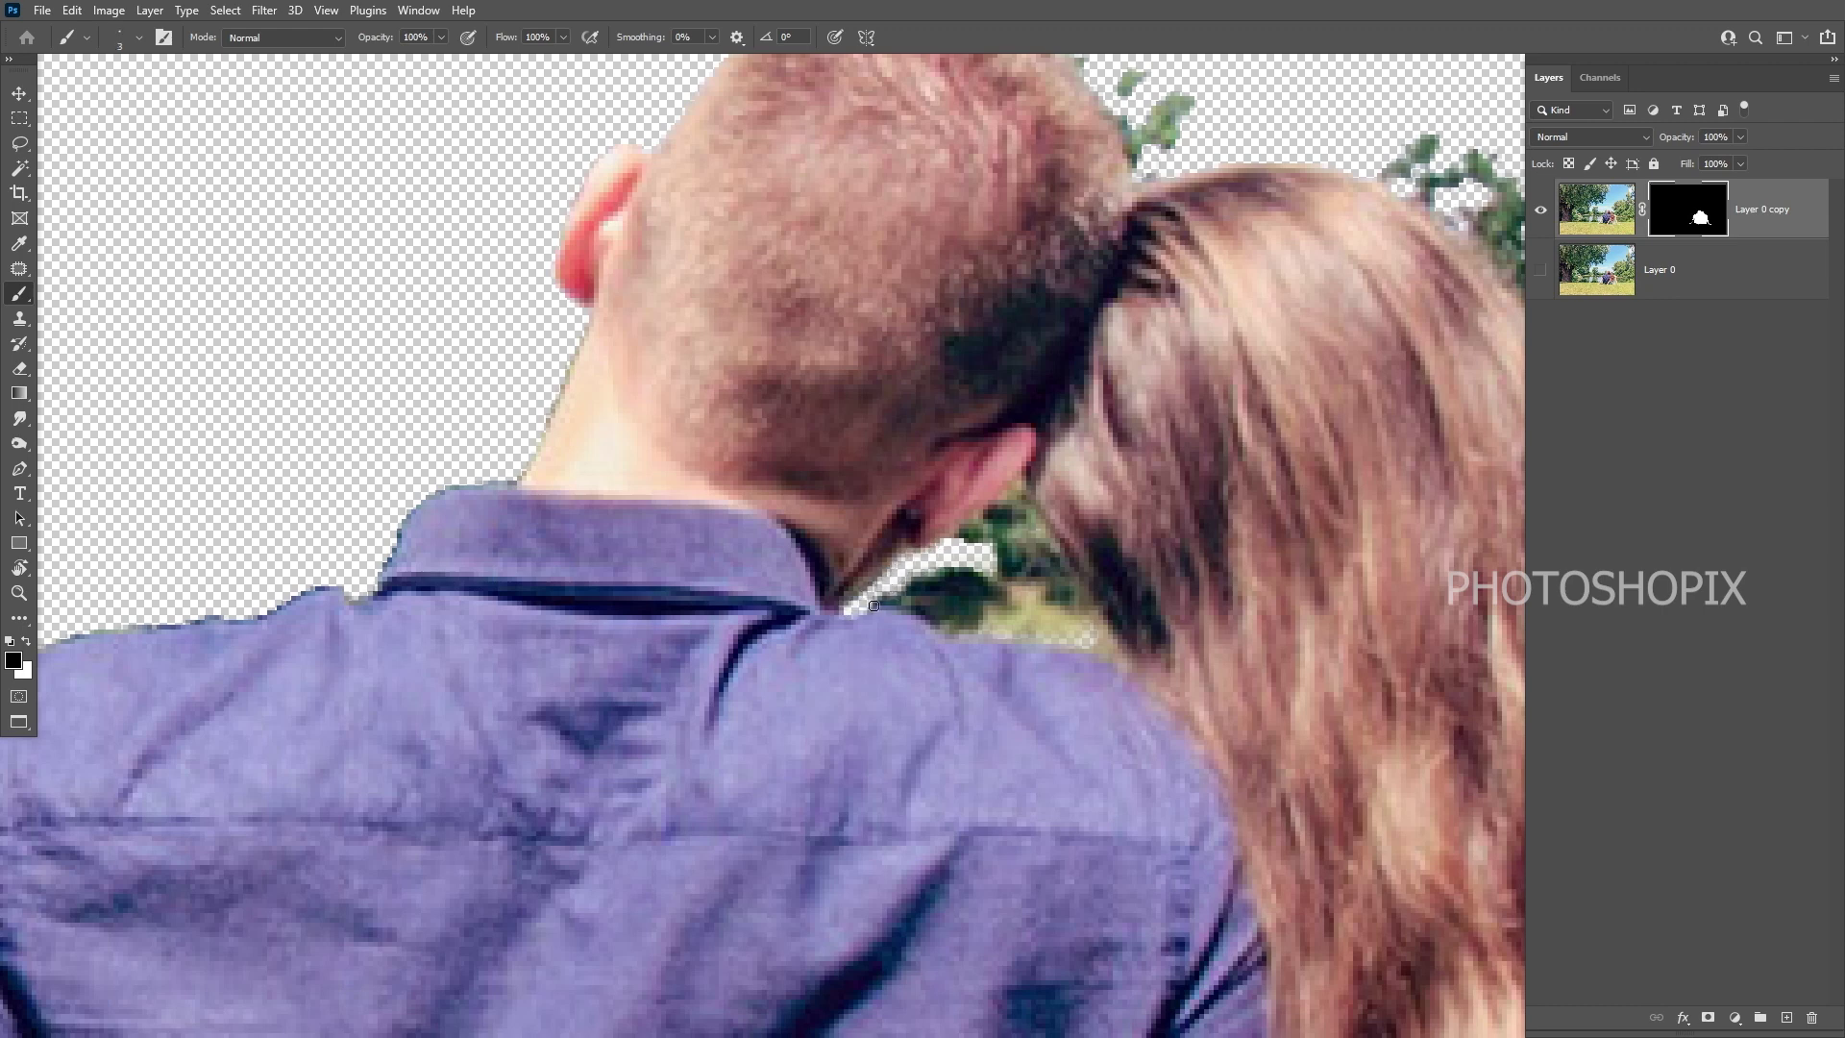
pyautogui.moveTo(874, 605)
pyautogui.mouseDown()
pyautogui.moveTo(1106, 655)
pyautogui.moveTo(1020, 492)
pyautogui.moveTo(903, 579)
pyautogui.moveTo(922, 595)
pyautogui.moveTo(880, 600)
pyautogui.moveTo(974, 623)
pyautogui.moveTo(958, 572)
pyautogui.moveTo(983, 565)
pyautogui.moveTo(934, 595)
pyautogui.moveTo(989, 562)
pyautogui.moveTo(1016, 500)
pyautogui.moveTo(1023, 561)
pyautogui.moveTo(1074, 628)
pyautogui.moveTo(1003, 621)
pyautogui.moveTo(997, 623)
pyautogui.mouseUp()
pyautogui.press(']')
pyautogui.press(']')
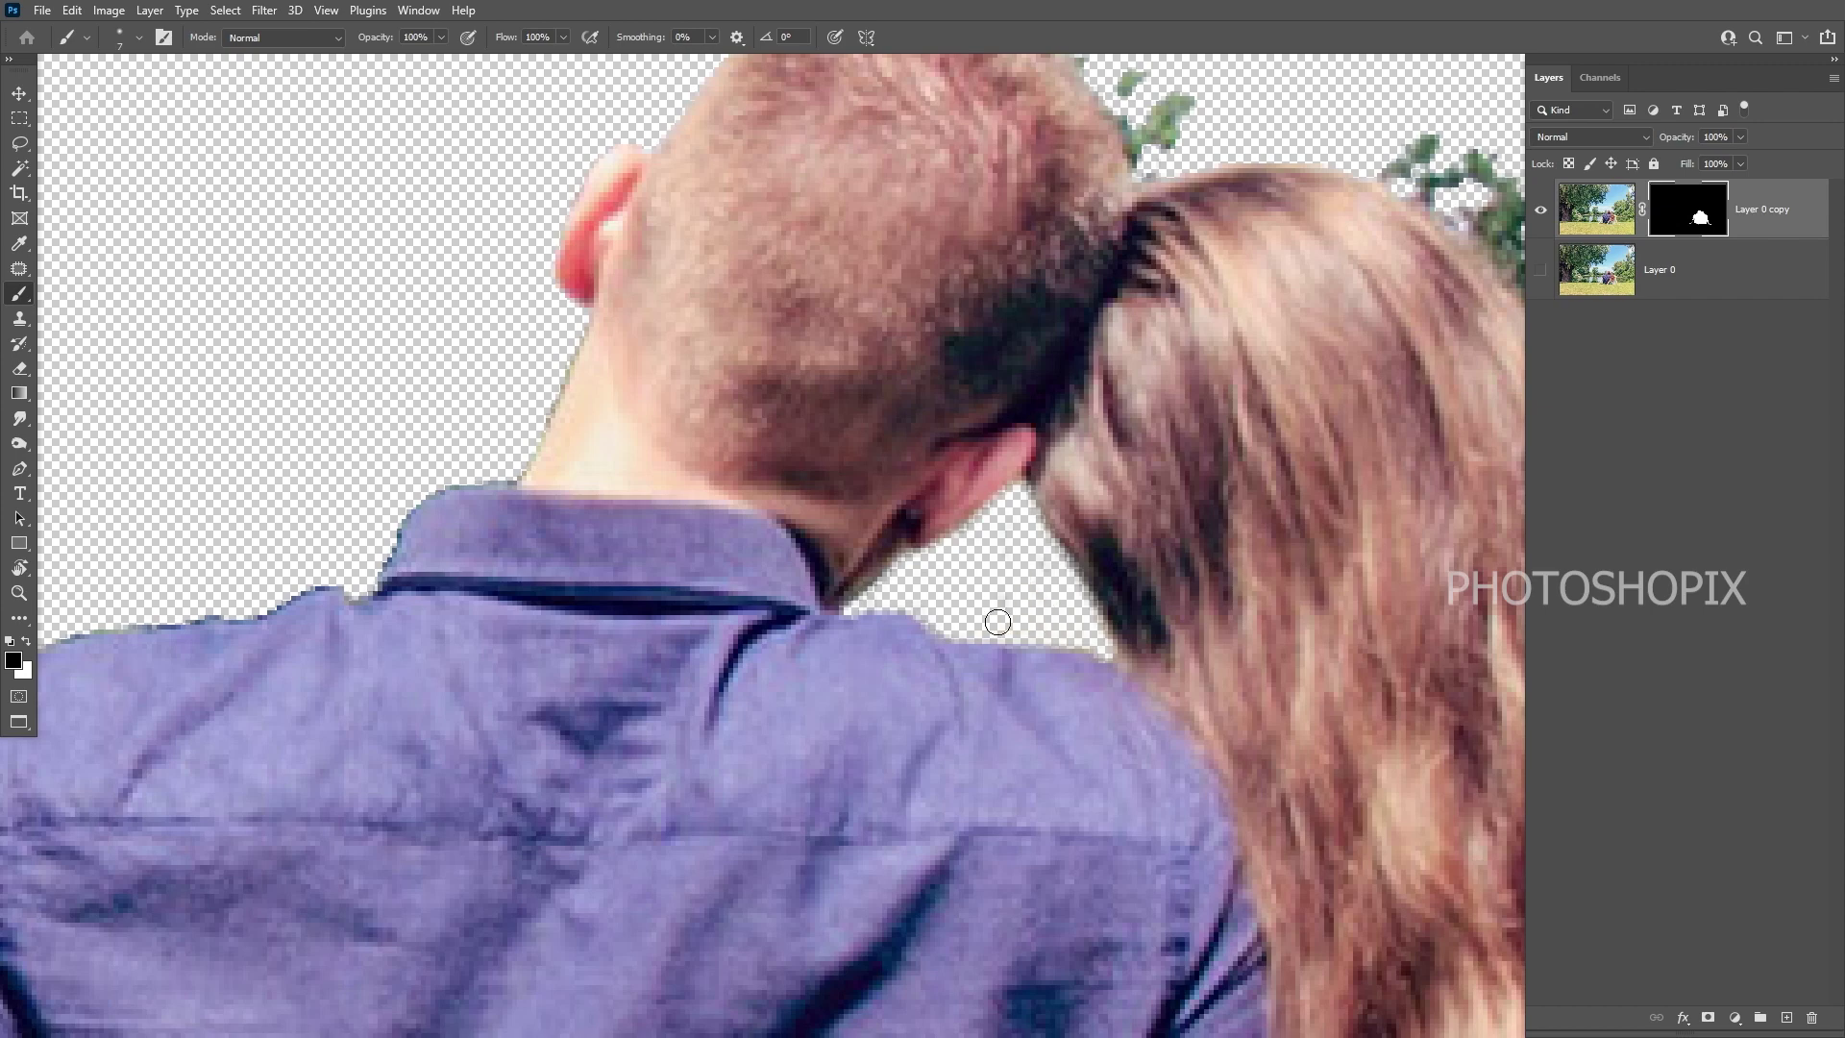
# - Mask out the leaf remnants beside the man's head, above where it meets the woman's hair, with the black brush
pyautogui.moveTo(1211, 86); pyautogui.dragTo(1030, 490)
pyautogui.moveTo(957, 567)
pyautogui.mouseDown()
pyautogui.moveTo(926, 487)
pyautogui.moveTo(851, 413)
pyautogui.moveTo(910, 439)
pyautogui.moveTo(997, 527)
pyautogui.mouseUp()
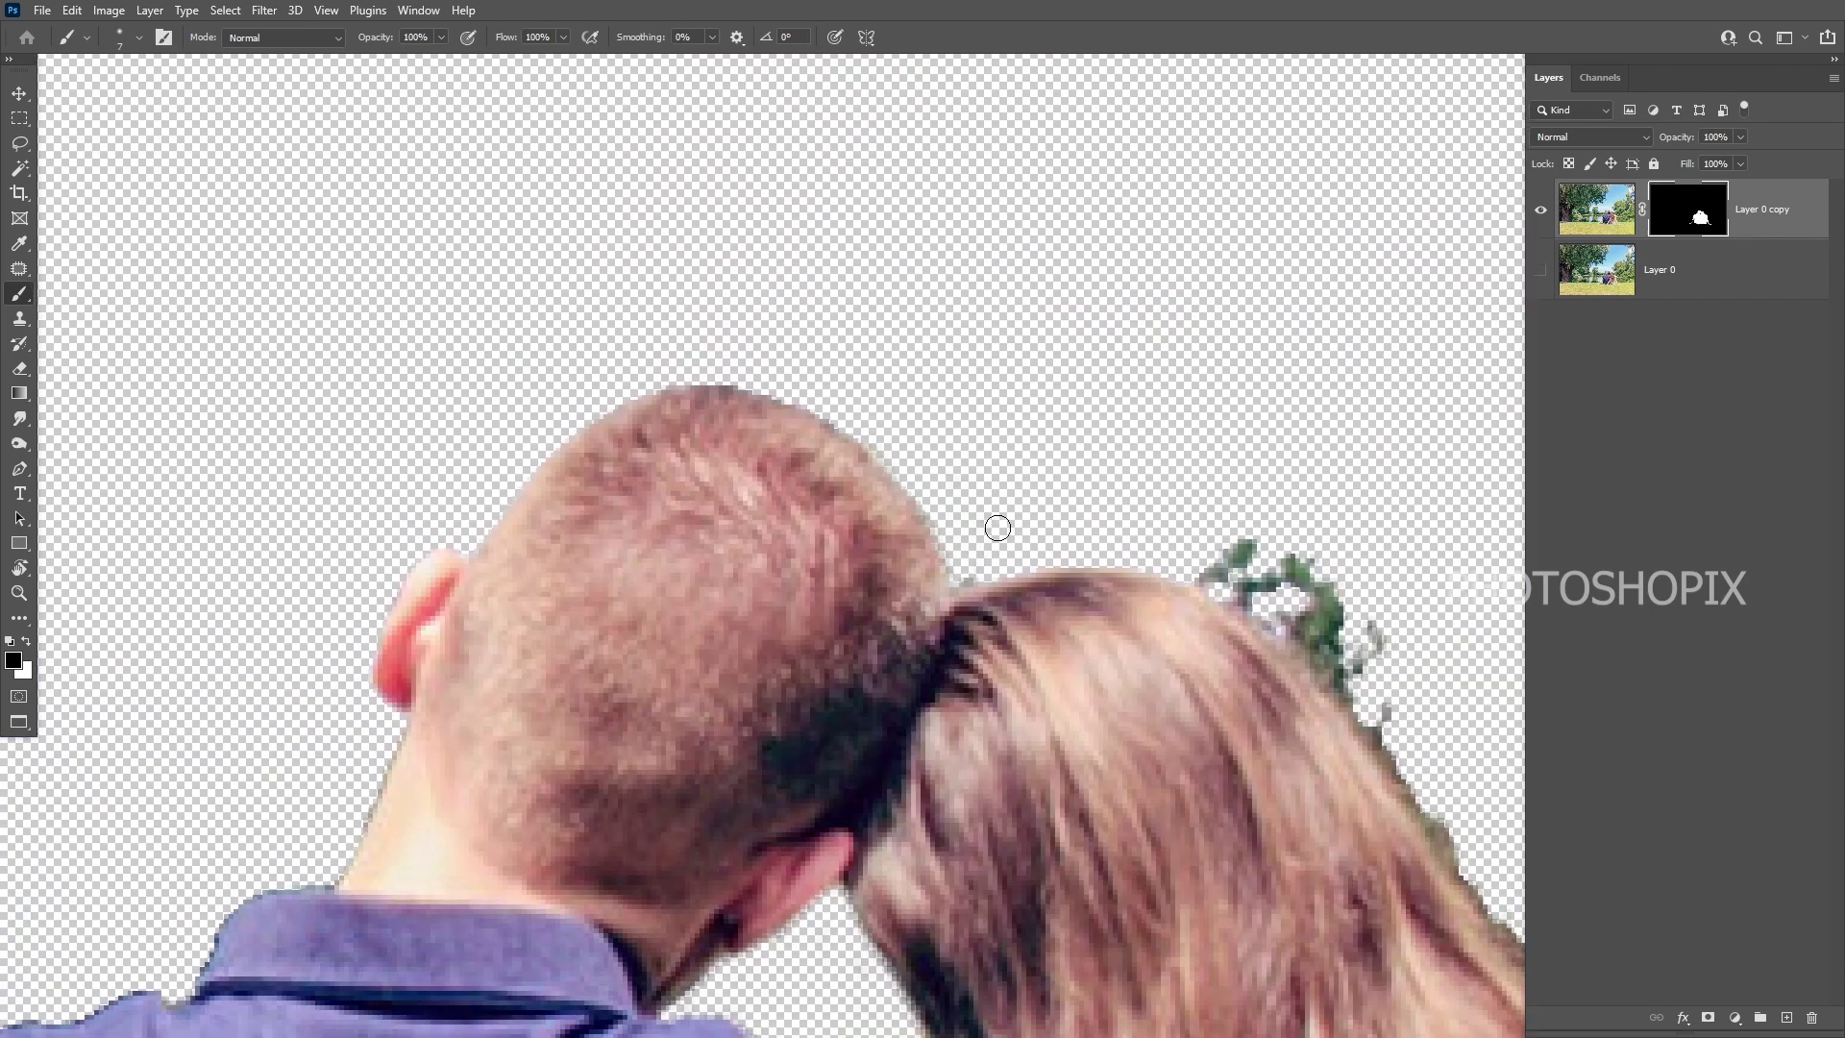
# - Paint black on the layer mask with a size 9 brush to hide the foliage along the outer edge of the woman's hair
pyautogui.moveTo(1259, 536)
pyautogui.mouseDown()
pyautogui.moveTo(1001, 428)
pyautogui.moveTo(1063, 535)
pyautogui.mouseUp()
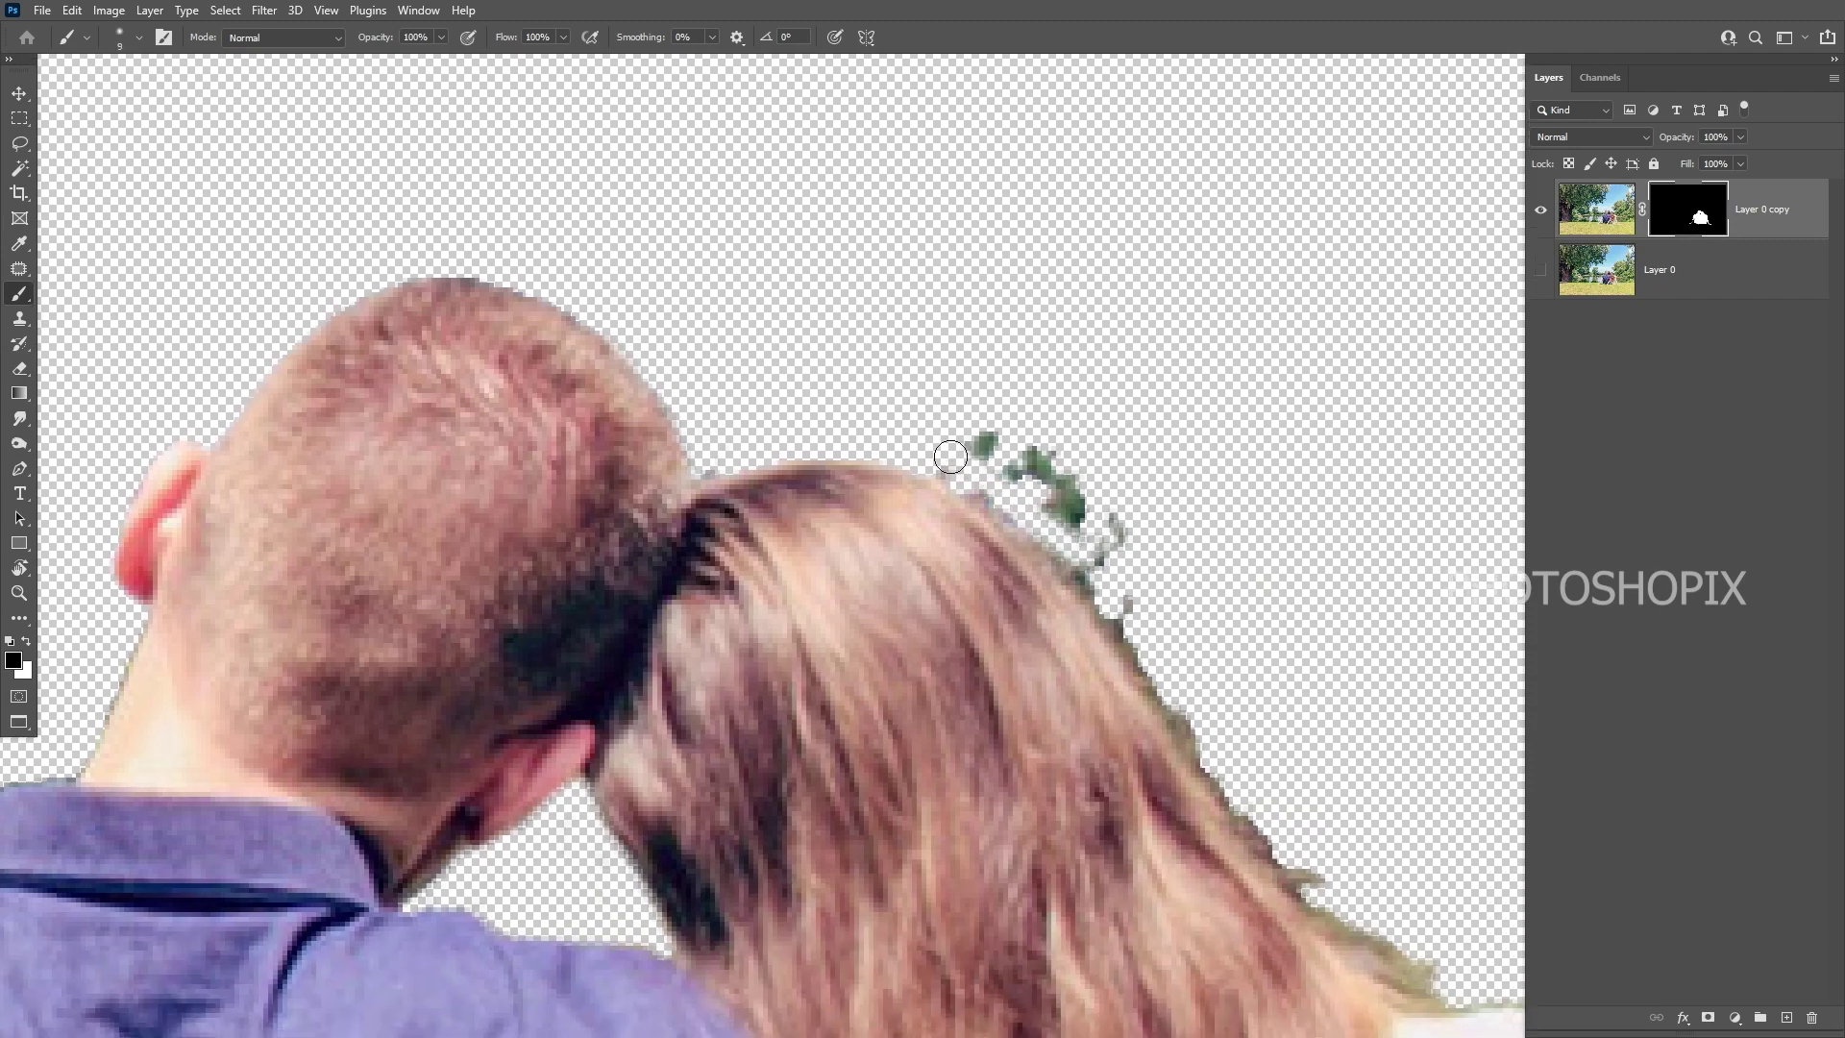
pyautogui.moveTo(950, 456)
pyautogui.mouseDown()
pyautogui.moveTo(1086, 574)
pyautogui.moveTo(1040, 467)
pyautogui.moveTo(972, 452)
pyautogui.mouseUp()
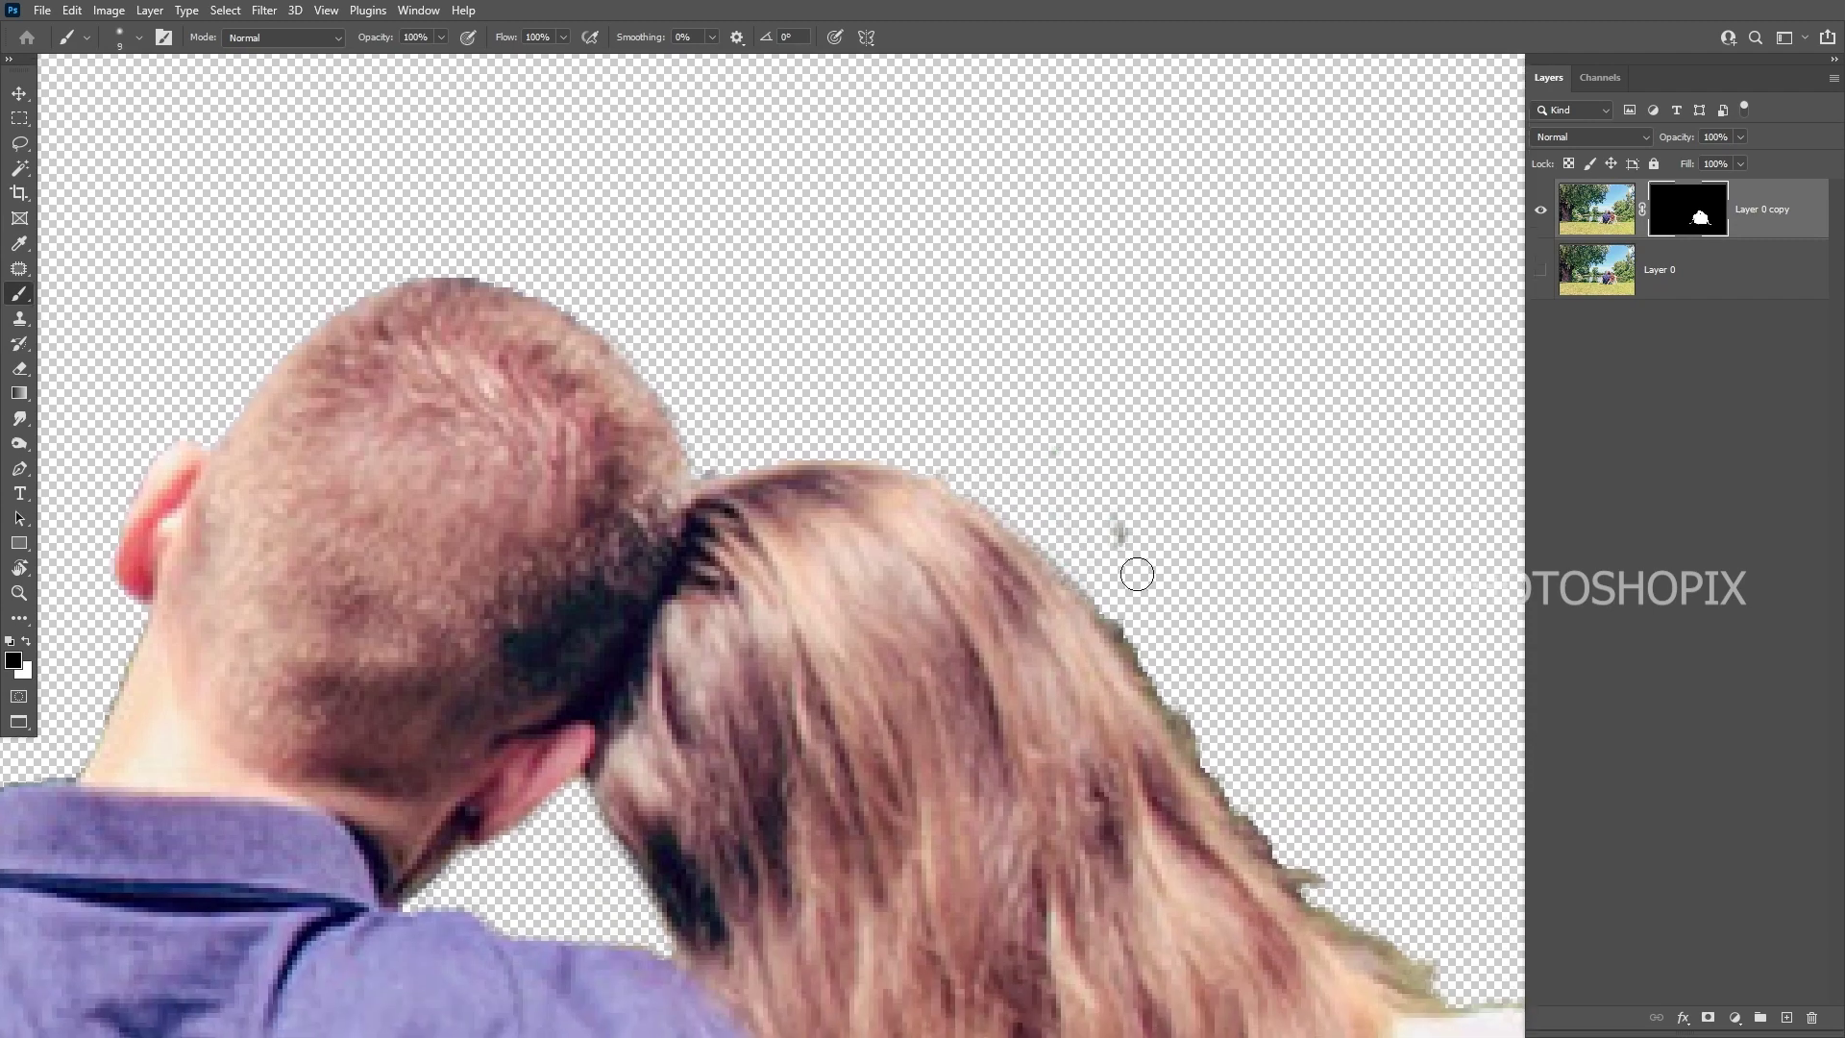
pyautogui.moveTo(1137, 573); pyautogui.dragTo(1096, 476)
pyautogui.moveTo(1148, 637)
pyautogui.mouseDown()
pyautogui.moveTo(1001, 408)
pyautogui.moveTo(1090, 576)
pyautogui.moveTo(1152, 633)
pyautogui.mouseUp()
pyautogui.moveTo(1172, 641)
pyautogui.mouseDown()
pyautogui.moveTo(1092, 521)
pyautogui.moveTo(1216, 638)
pyautogui.mouseUp()
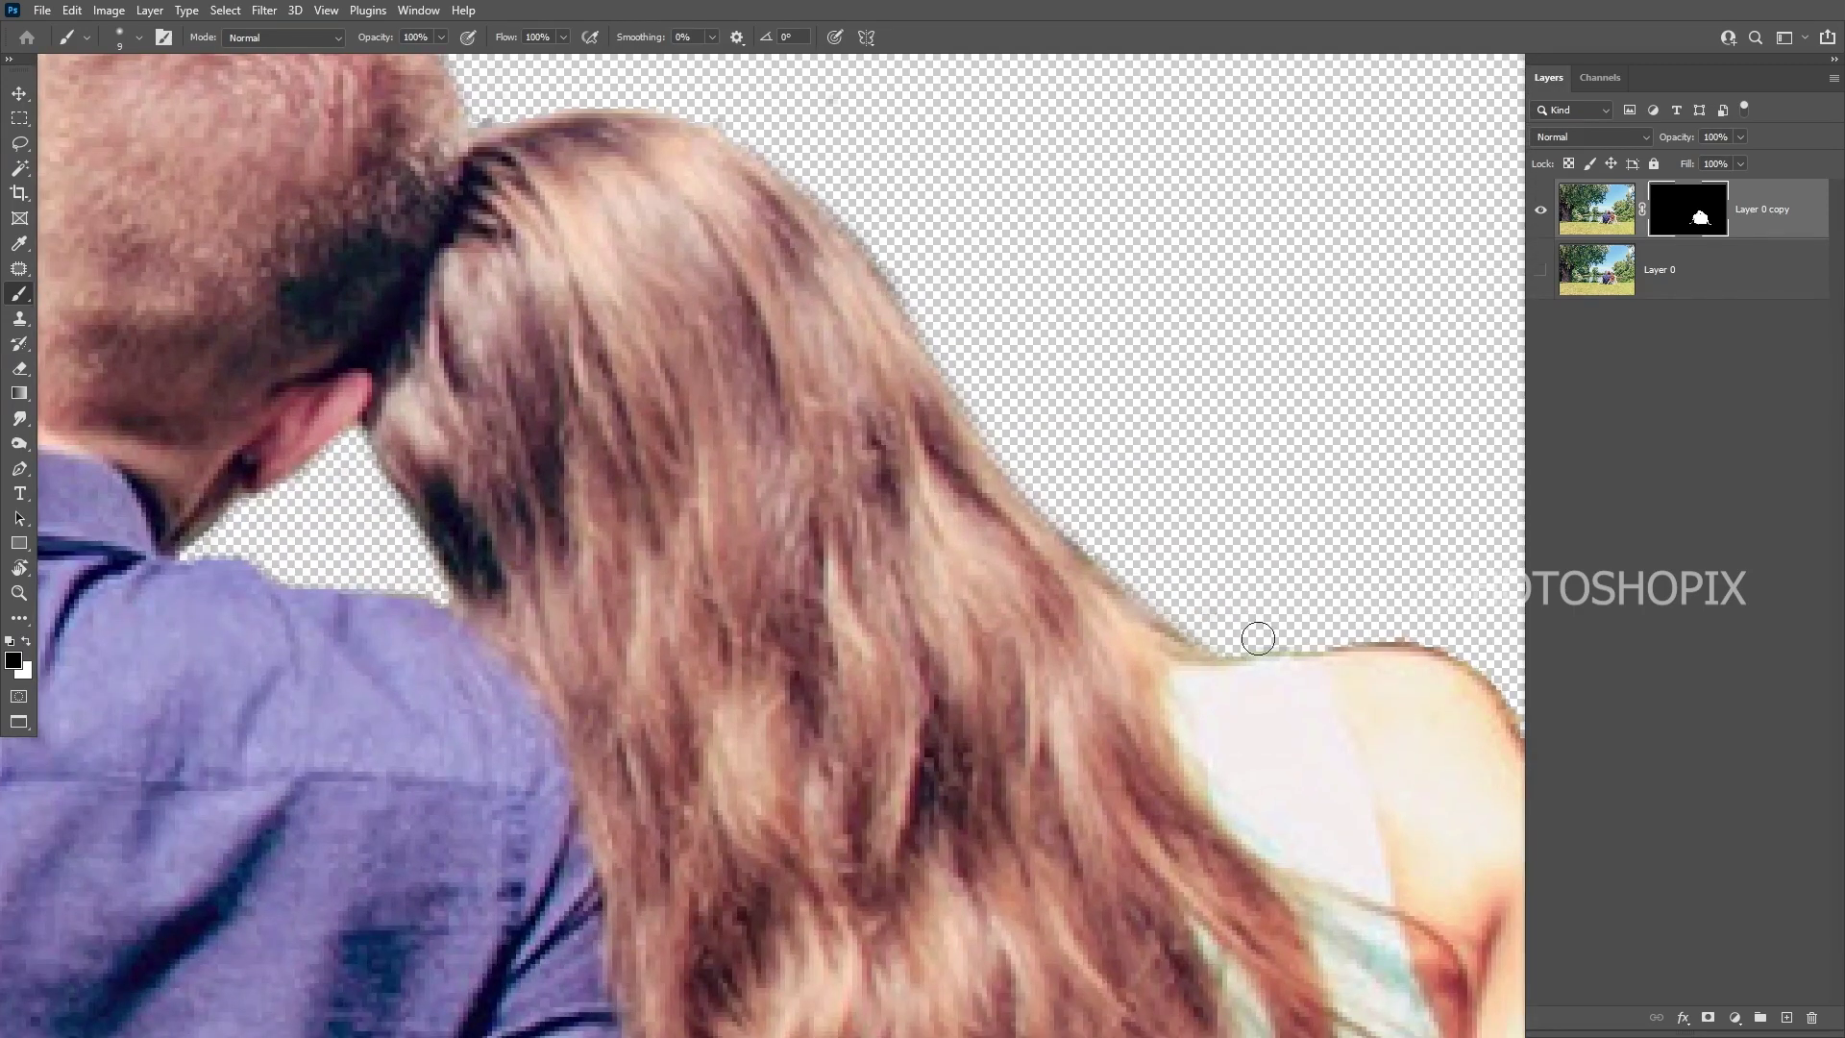
# - Mask out the background specks around the woman's outer shoulder and upper arm with the black brush
pyautogui.moveTo(1327, 624)
pyautogui.mouseDown()
pyautogui.moveTo(924, 487)
pyautogui.moveTo(1048, 510)
pyautogui.moveTo(1105, 557)
pyautogui.moveTo(1062, 352)
pyautogui.mouseUp()
pyautogui.moveTo(1001, 285); pyautogui.dragTo(1085, 470)
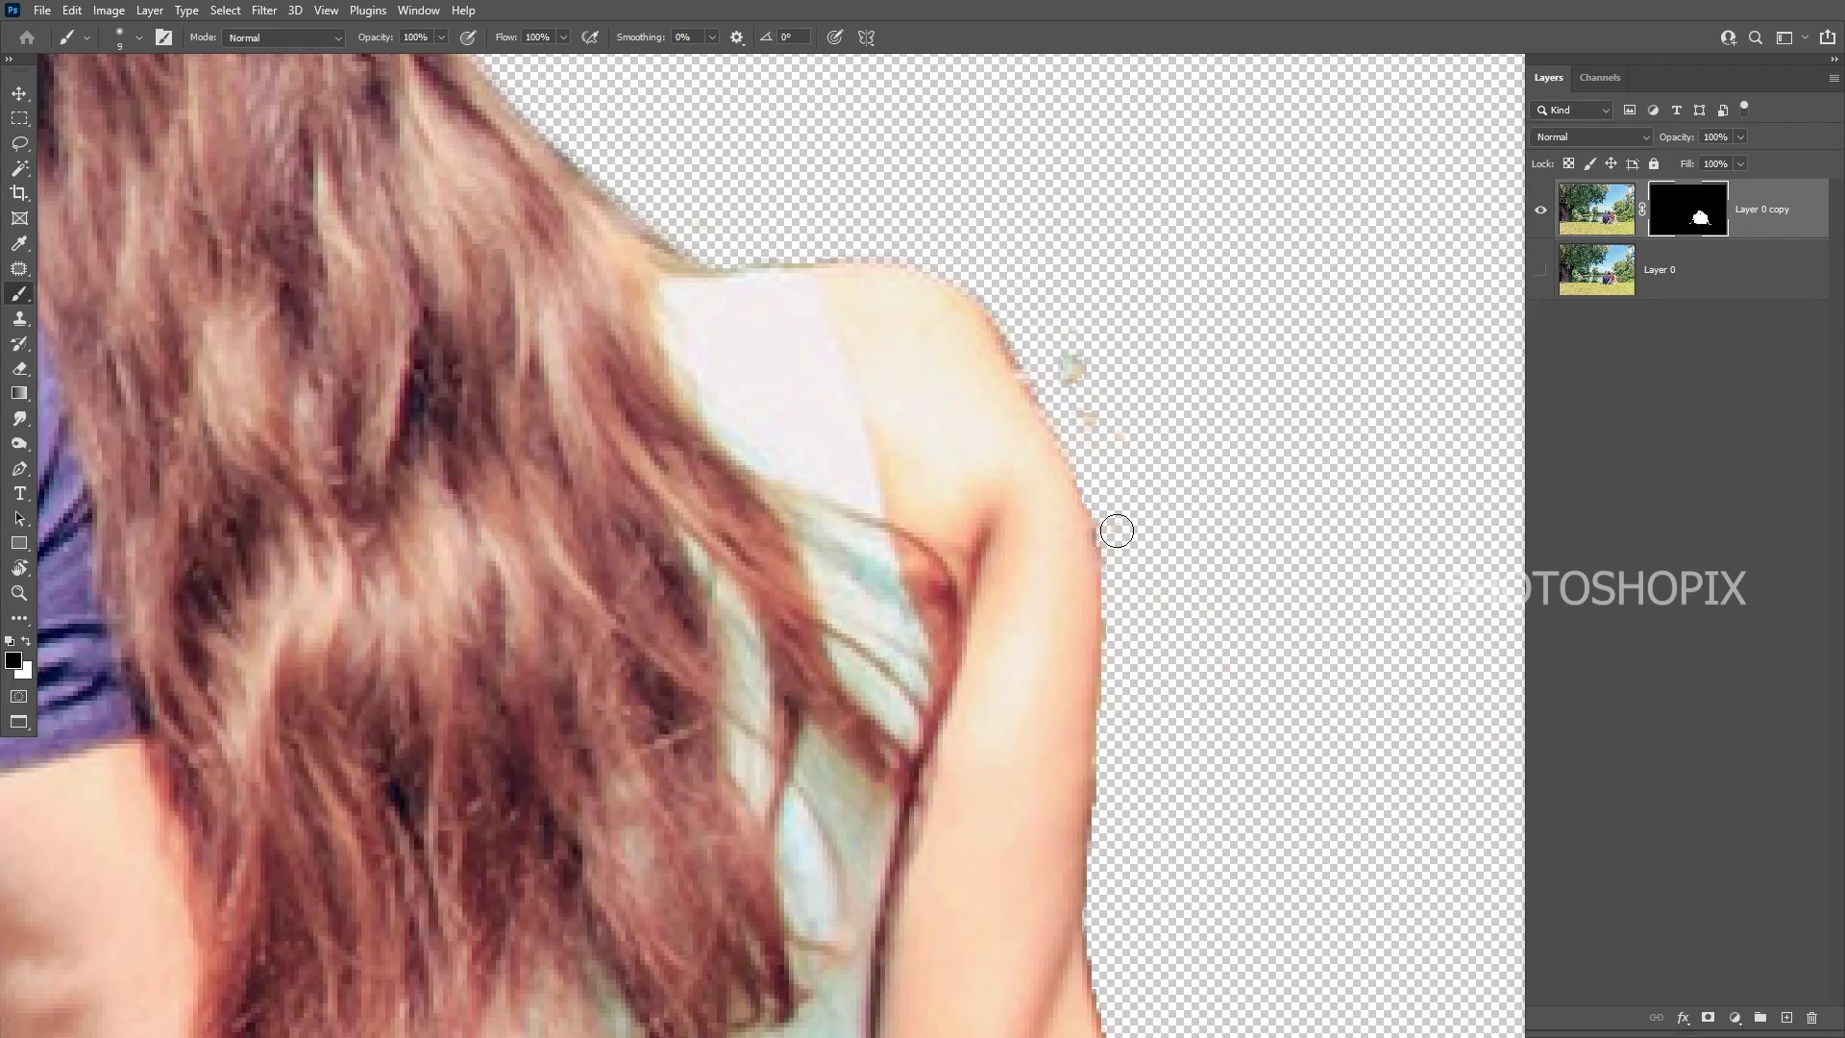
pyautogui.moveTo(1074, 356); pyautogui.dragTo(1095, 468)
pyautogui.moveTo(1150, 574); pyautogui.dragTo(1115, 415)
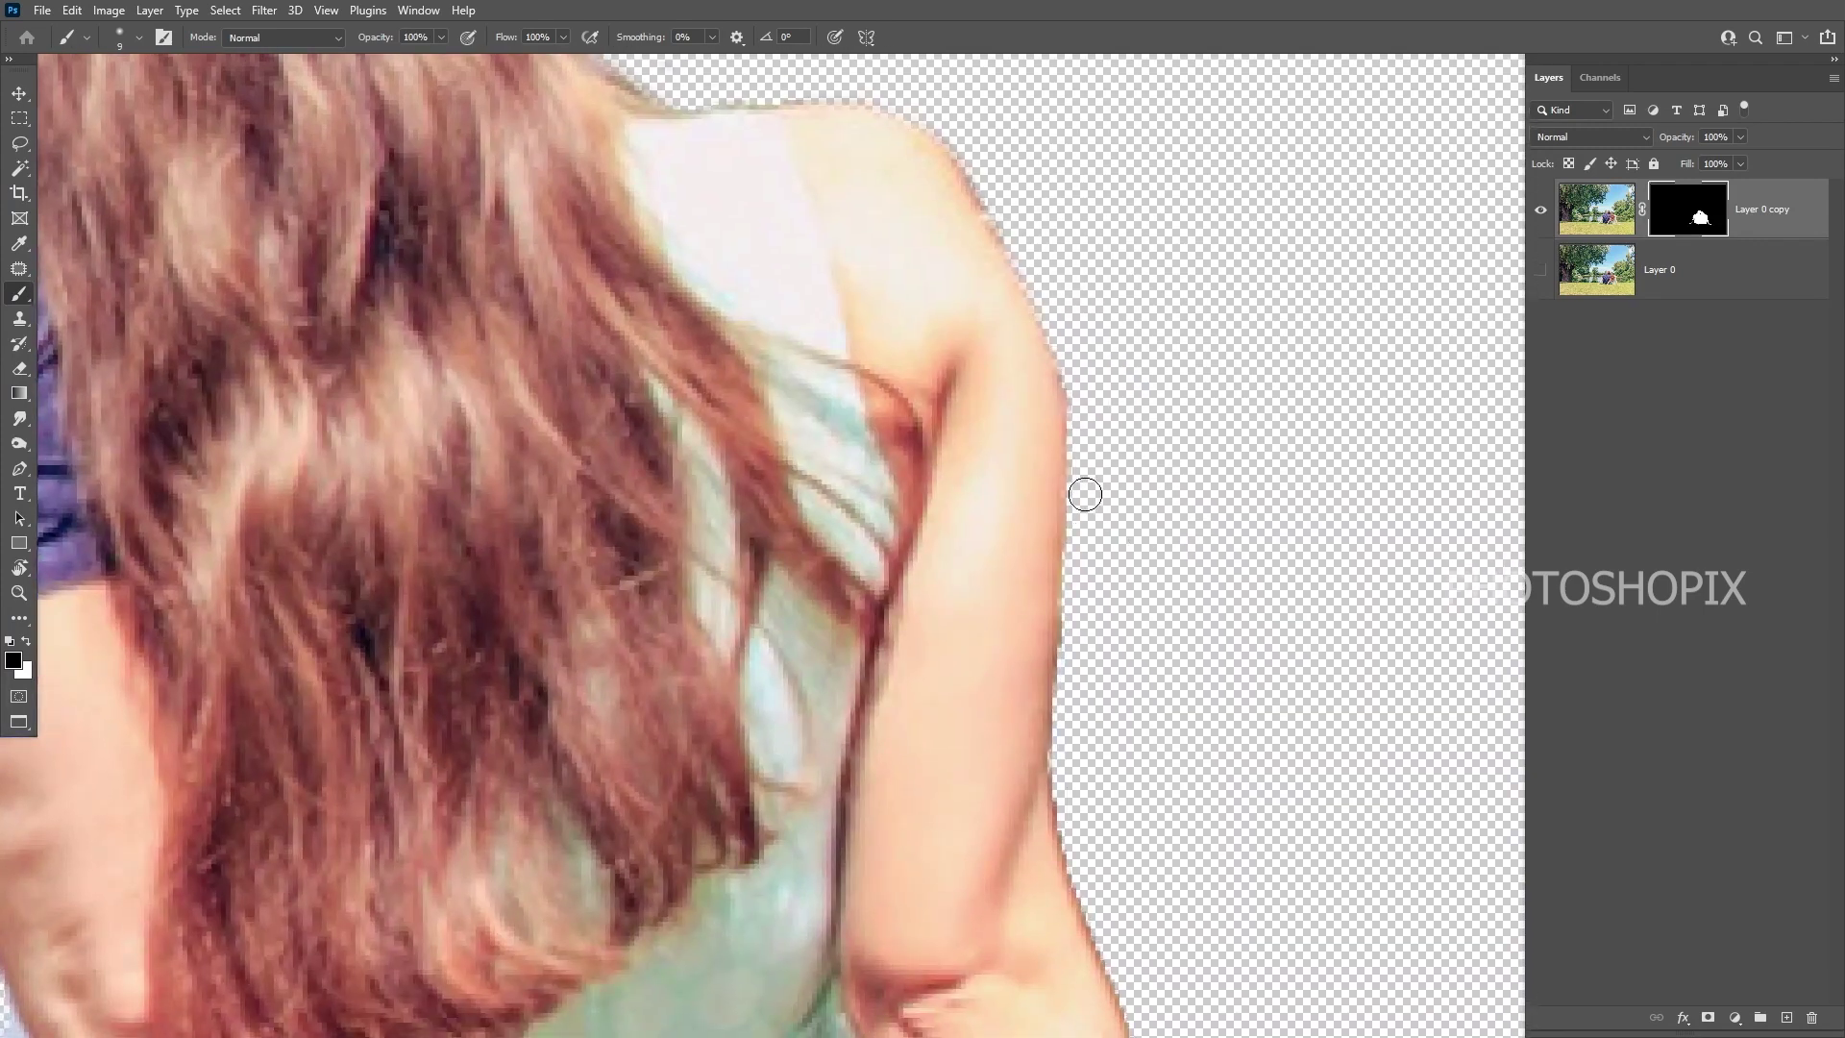
# - Mask out the background remnants in the gap between the woman's dress and her outer arm with a size 7 black brush
pyautogui.scroll(-2, 1085, 494)
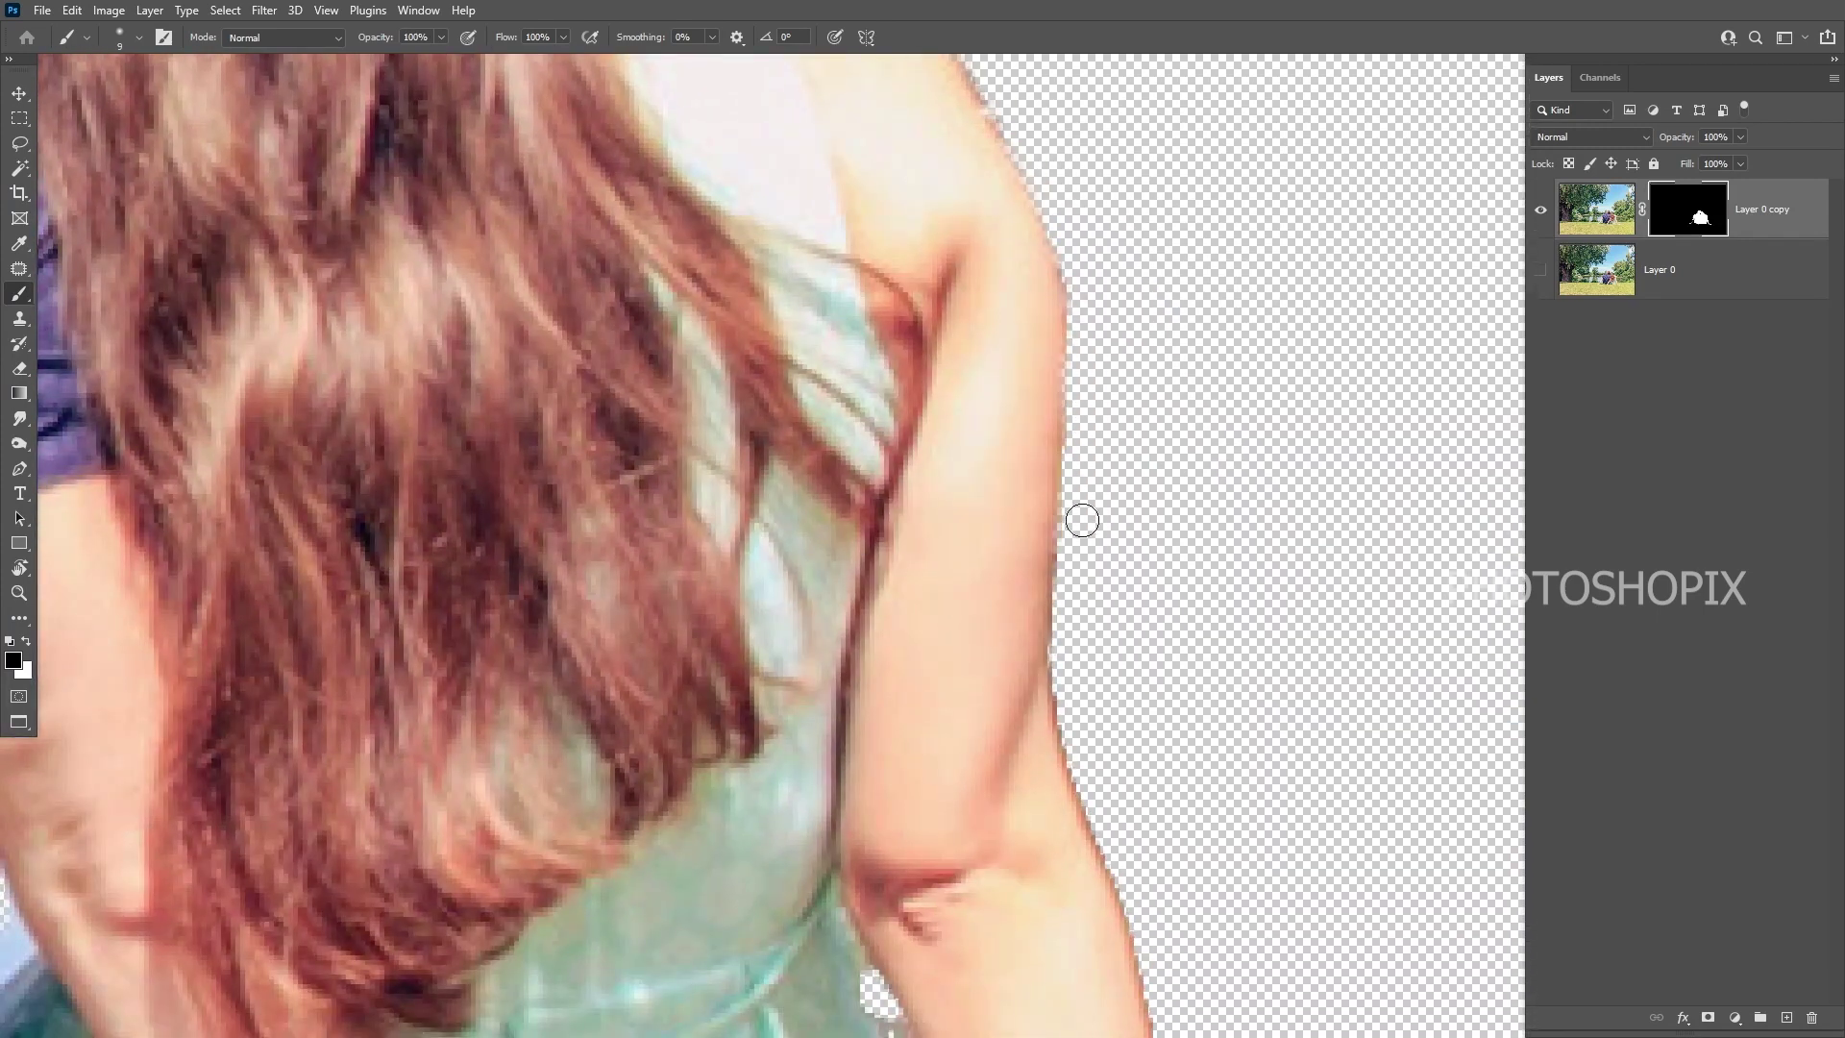
pyautogui.scroll(-7, 1082, 520)
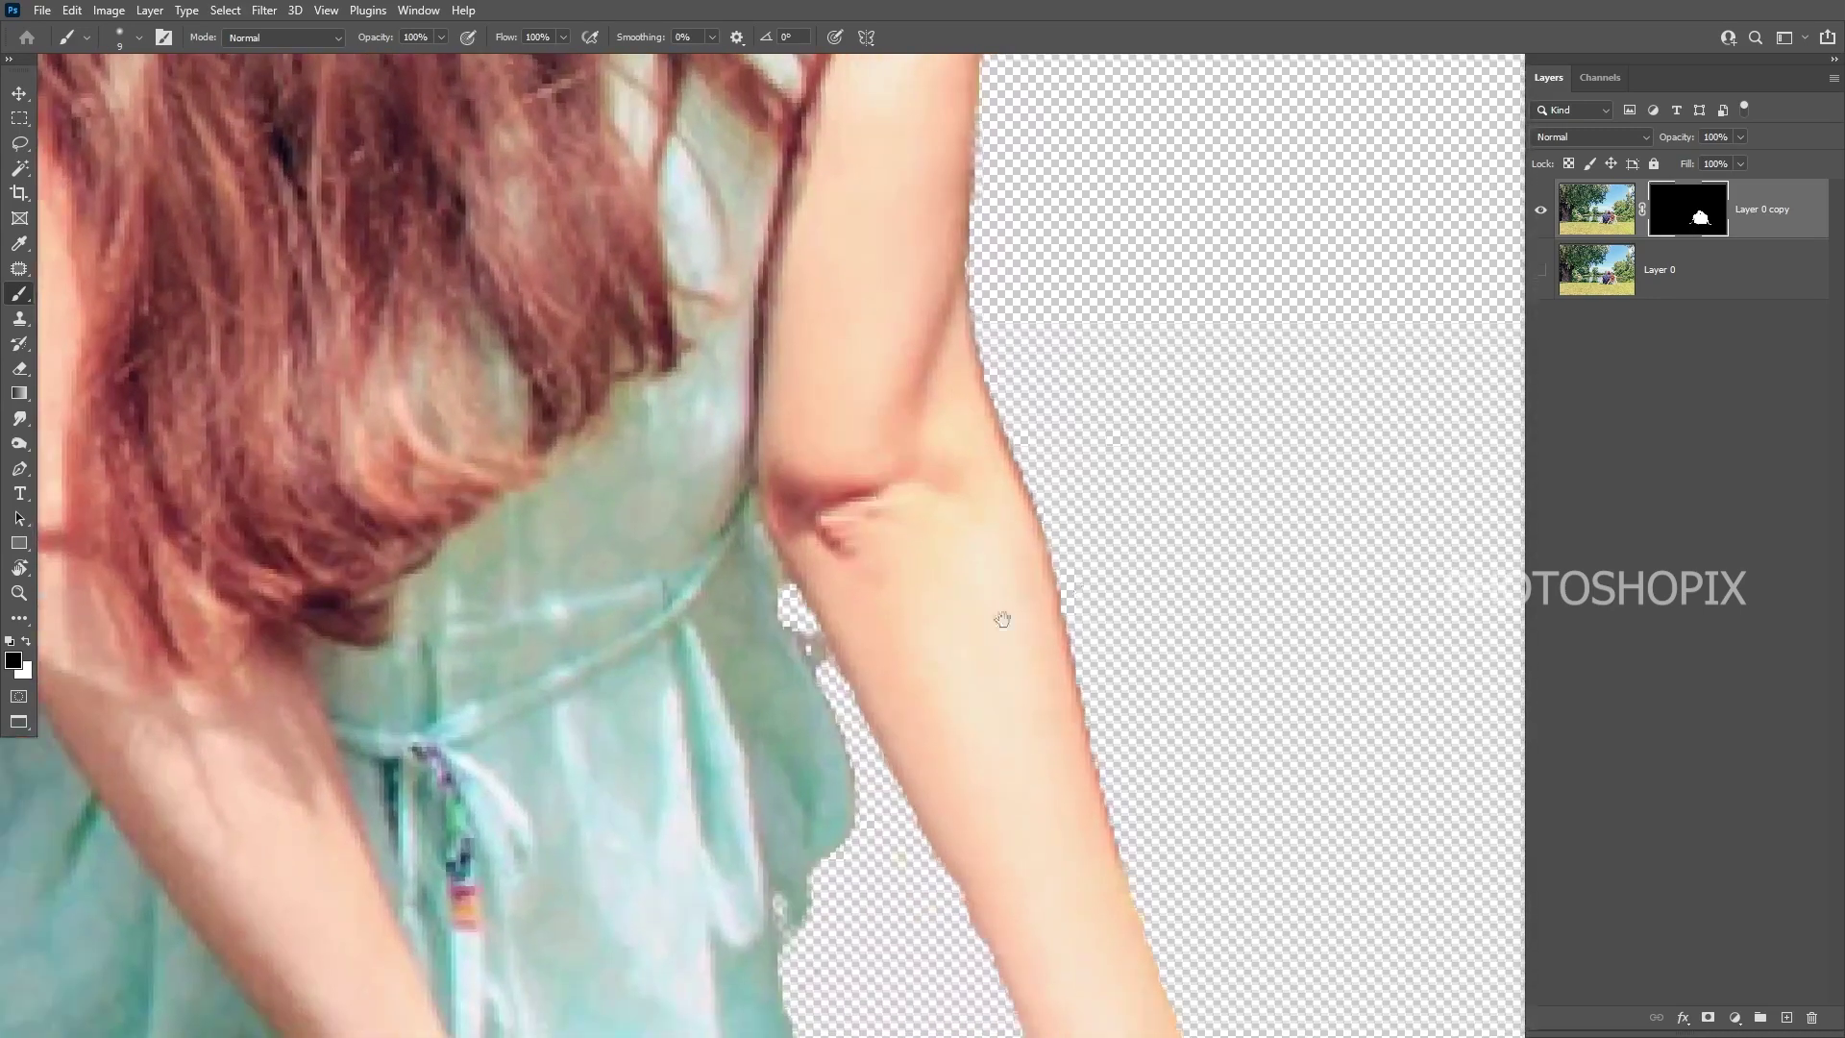
pyautogui.scroll(-3, 1002, 619)
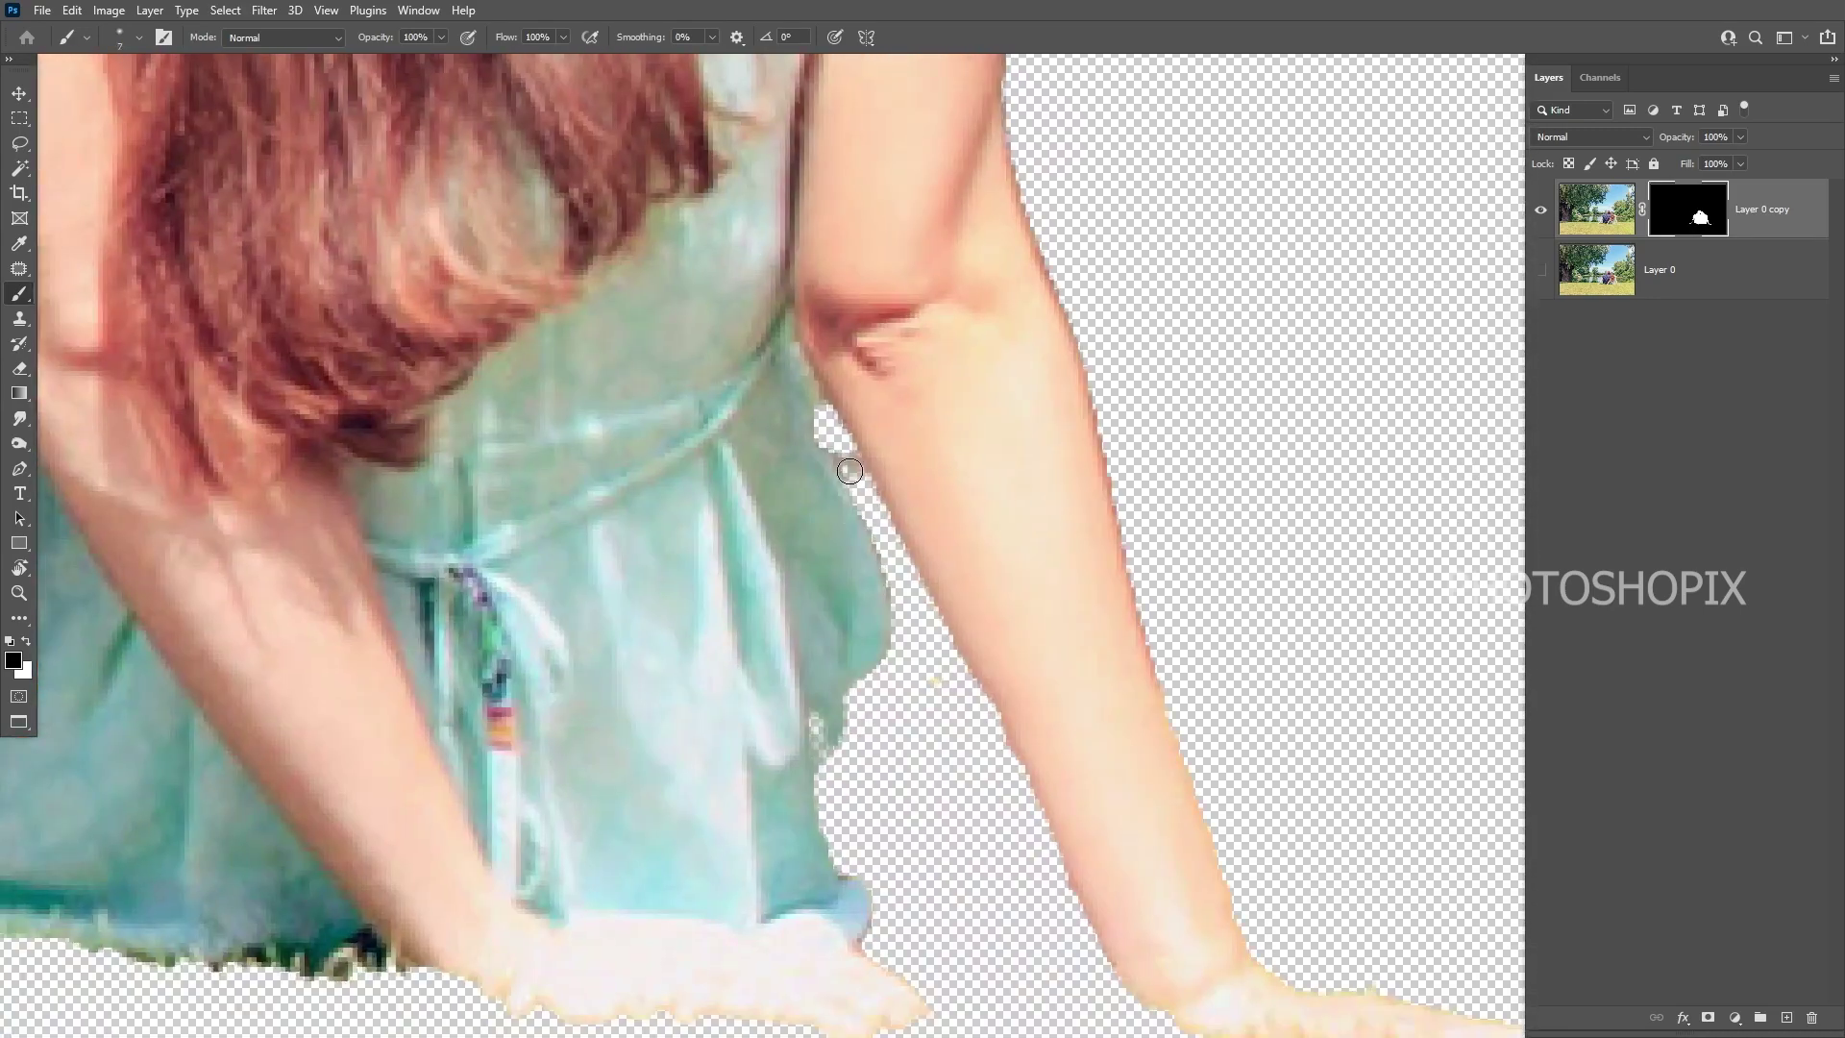
pyautogui.scroll(1, 848, 470)
pyautogui.scroll(-3, 837, 443)
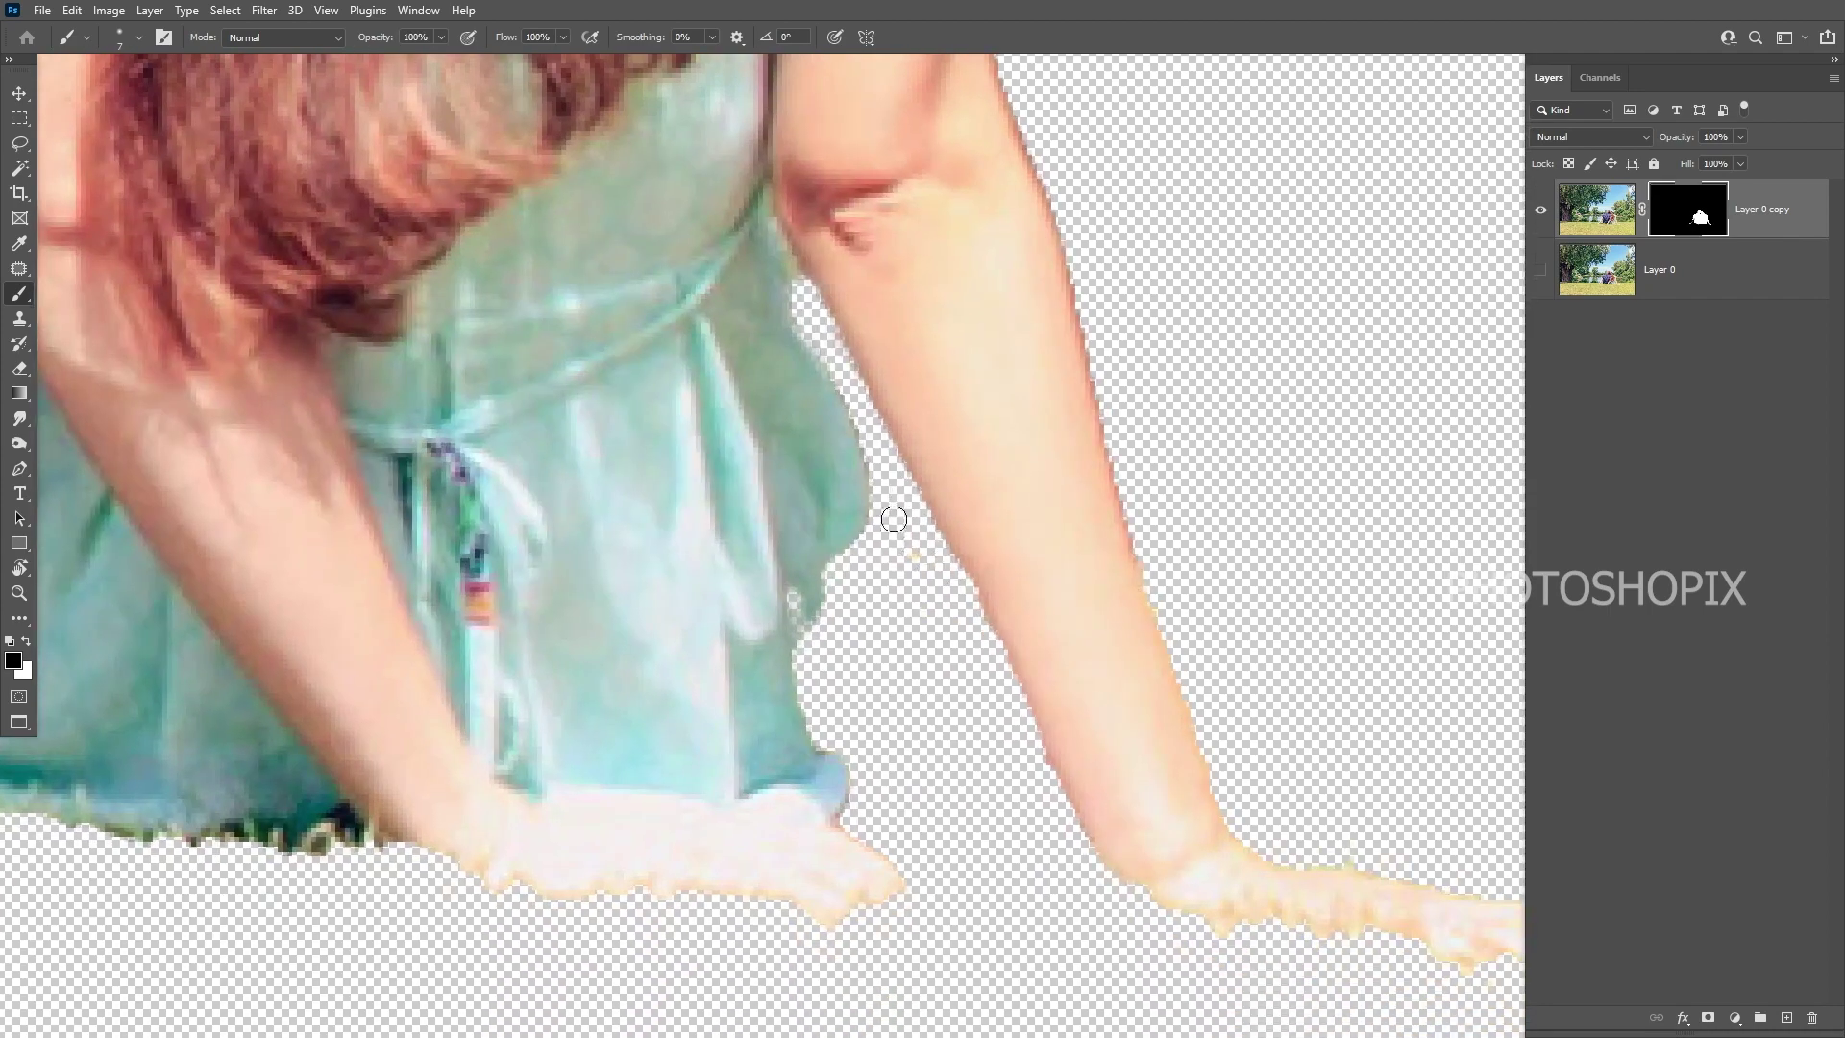
pyautogui.scroll(-3, 843, 374)
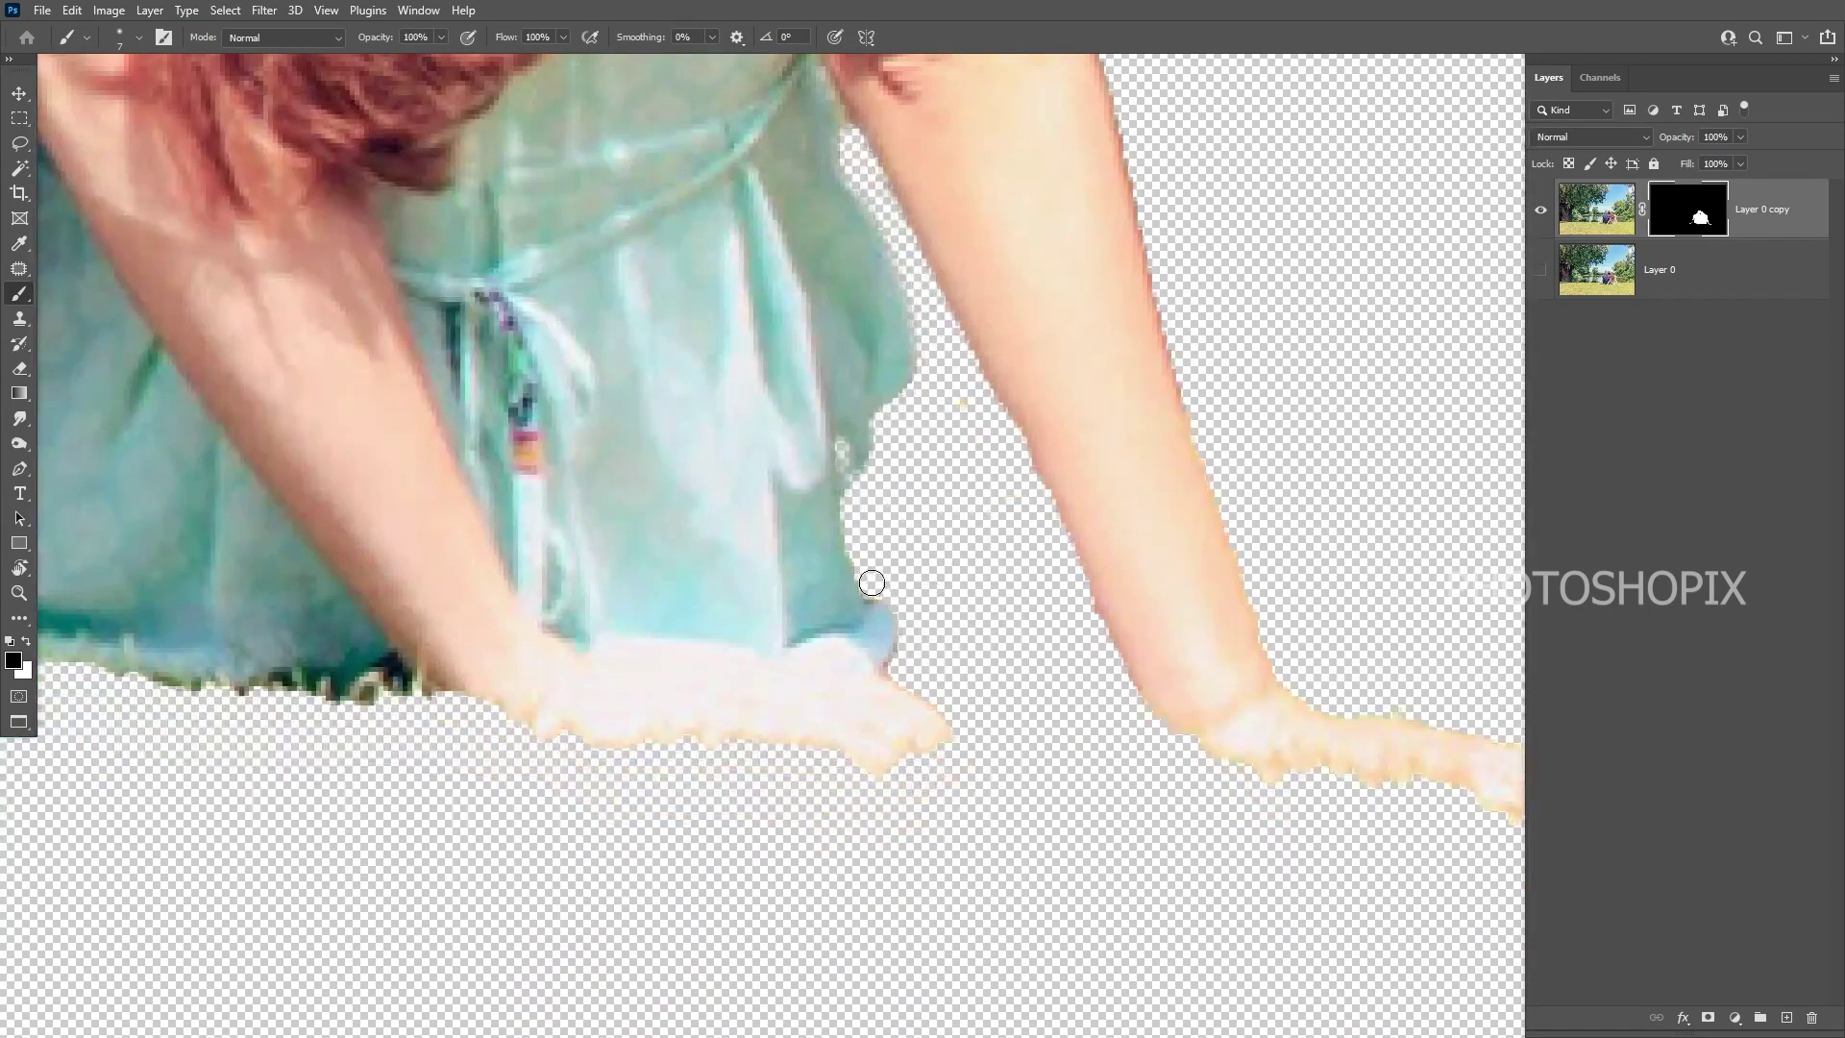
pyautogui.hscroll(1, 1010, 658)
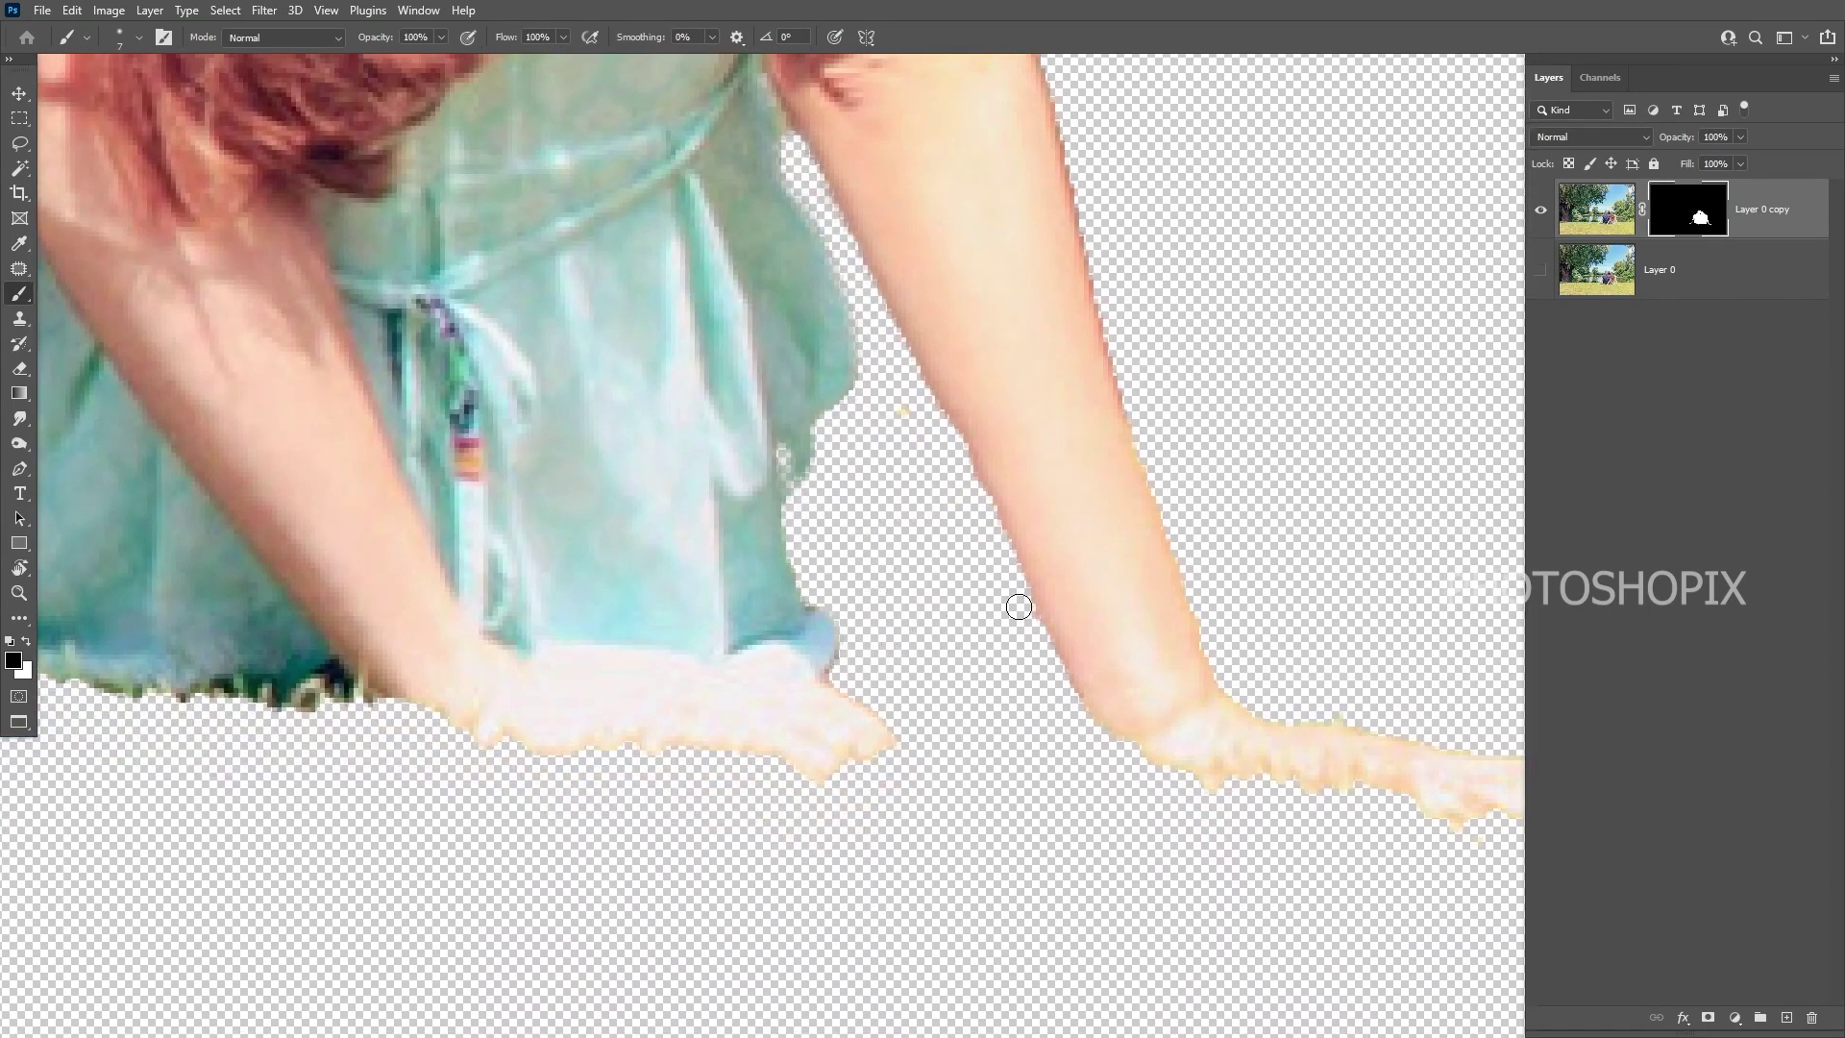
pyautogui.moveTo(969, 515); pyautogui.dragTo(995, 605)
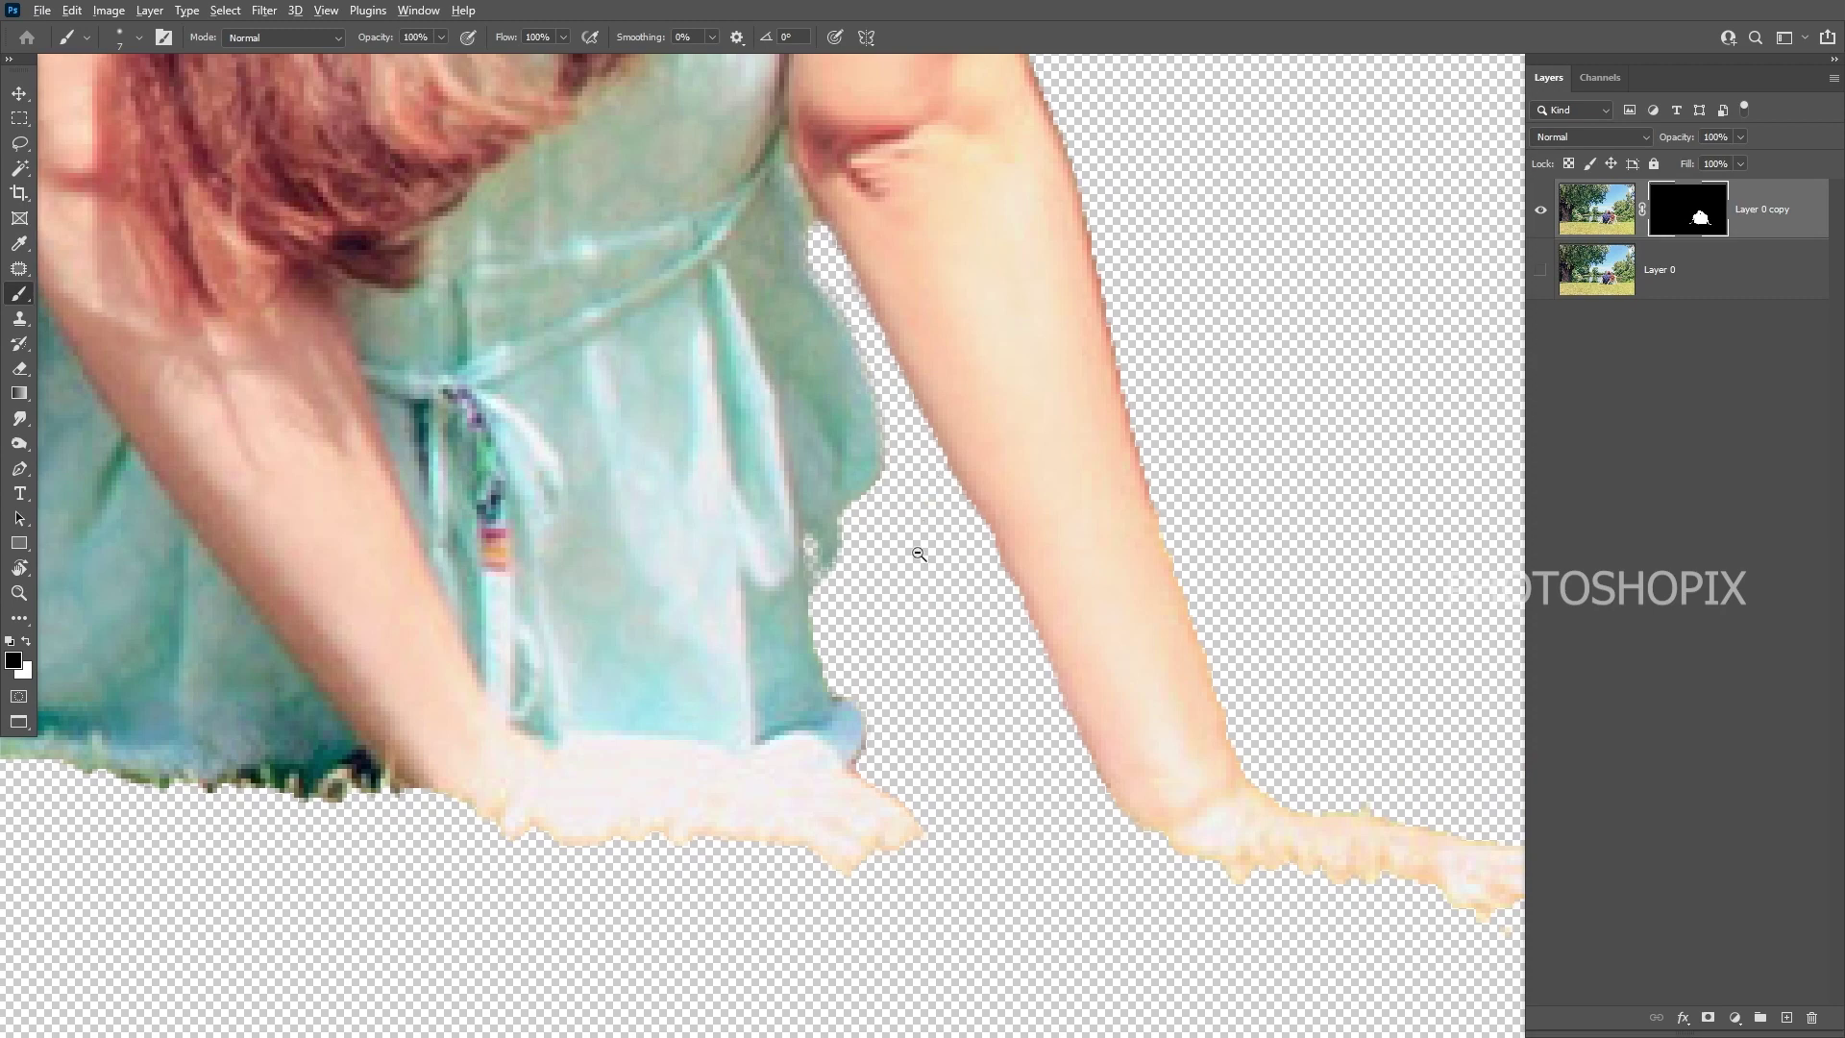
# - Paint white on the mask with a size 15 brush to restore the missing part of the man's outer forearm
pyautogui.keyDown('alt'); pyautogui.click(919, 555); pyautogui.keyUp('alt')
pyautogui.keyDown('alt'); pyautogui.click(918, 554); pyautogui.keyUp('alt')
pyautogui.keyDown('alt'); pyautogui.click(916, 551); pyautogui.keyUp('alt')
pyautogui.moveTo(549, 517); pyautogui.dragTo(1061, 697)
pyautogui.moveTo(707, 607); pyautogui.dragTo(1088, 594)
pyautogui.keyDown('ctrl'); pyautogui.click(839, 571); pyautogui.keyUp('ctrl')
pyautogui.keyDown('ctrl'); pyautogui.click(839, 571); pyautogui.keyUp('ctrl')
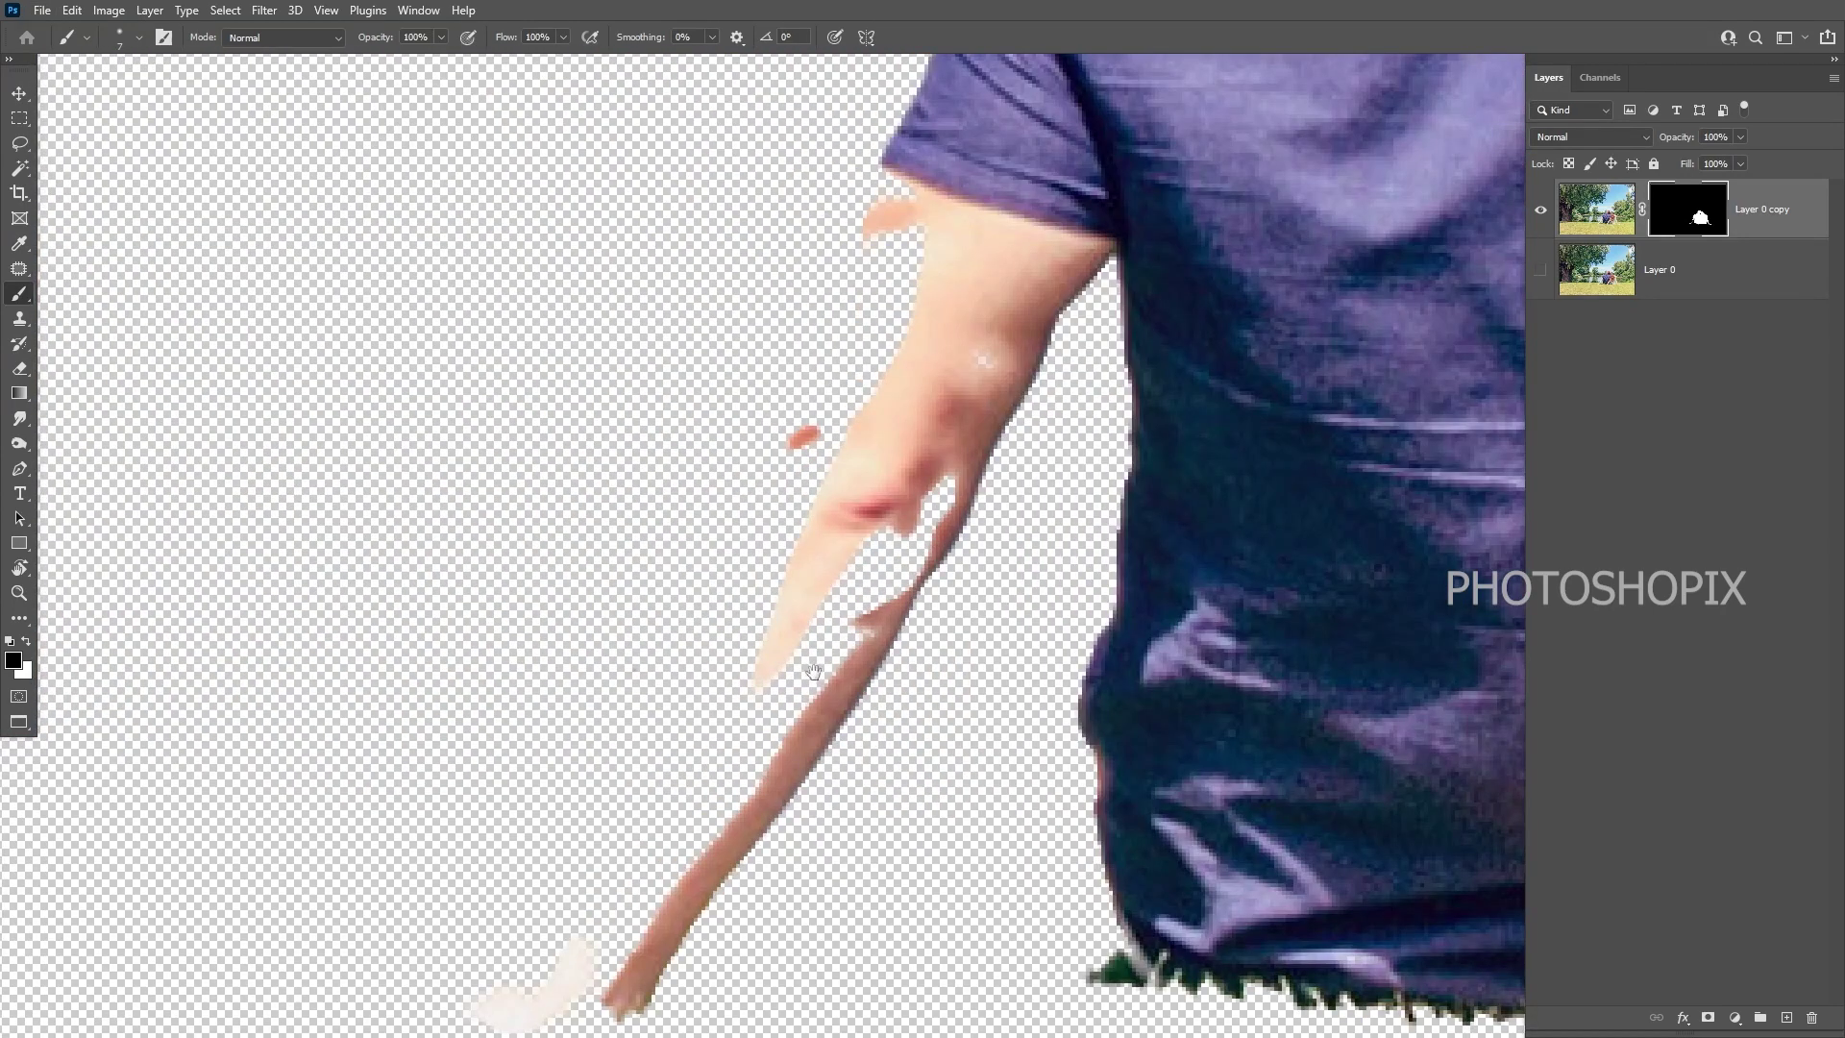
pyautogui.moveTo(814, 671); pyautogui.dragTo(882, 576)
pyautogui.press(']')
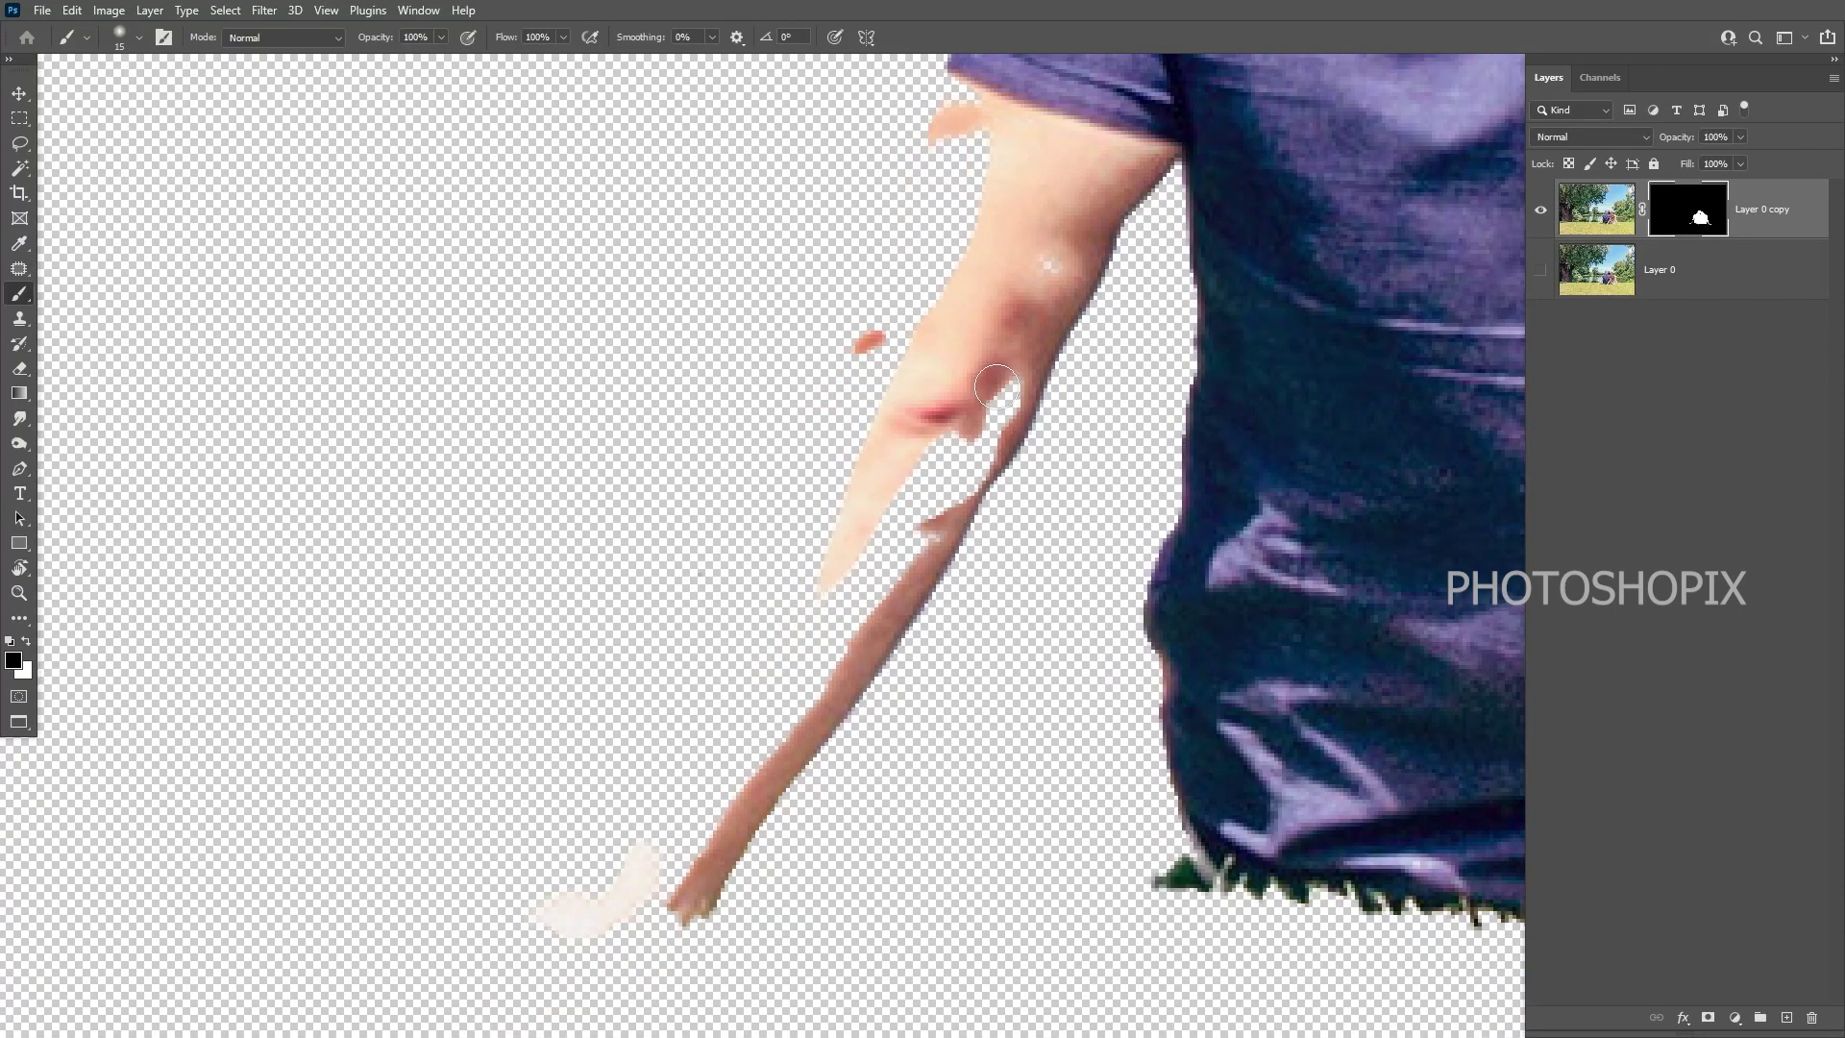
pyautogui.click(27, 642)
pyautogui.moveTo(1055, 438); pyautogui.dragTo(1019, 470)
pyautogui.moveTo(970, 425); pyautogui.dragTo(915, 527)
pyautogui.moveTo(832, 613)
pyautogui.mouseDown()
pyautogui.moveTo(852, 506)
pyautogui.moveTo(754, 733)
pyautogui.moveTo(630, 926)
pyautogui.moveTo(599, 953)
pyautogui.moveTo(609, 931)
pyautogui.moveTo(552, 939)
pyautogui.moveTo(692, 753)
pyautogui.mouseUp()
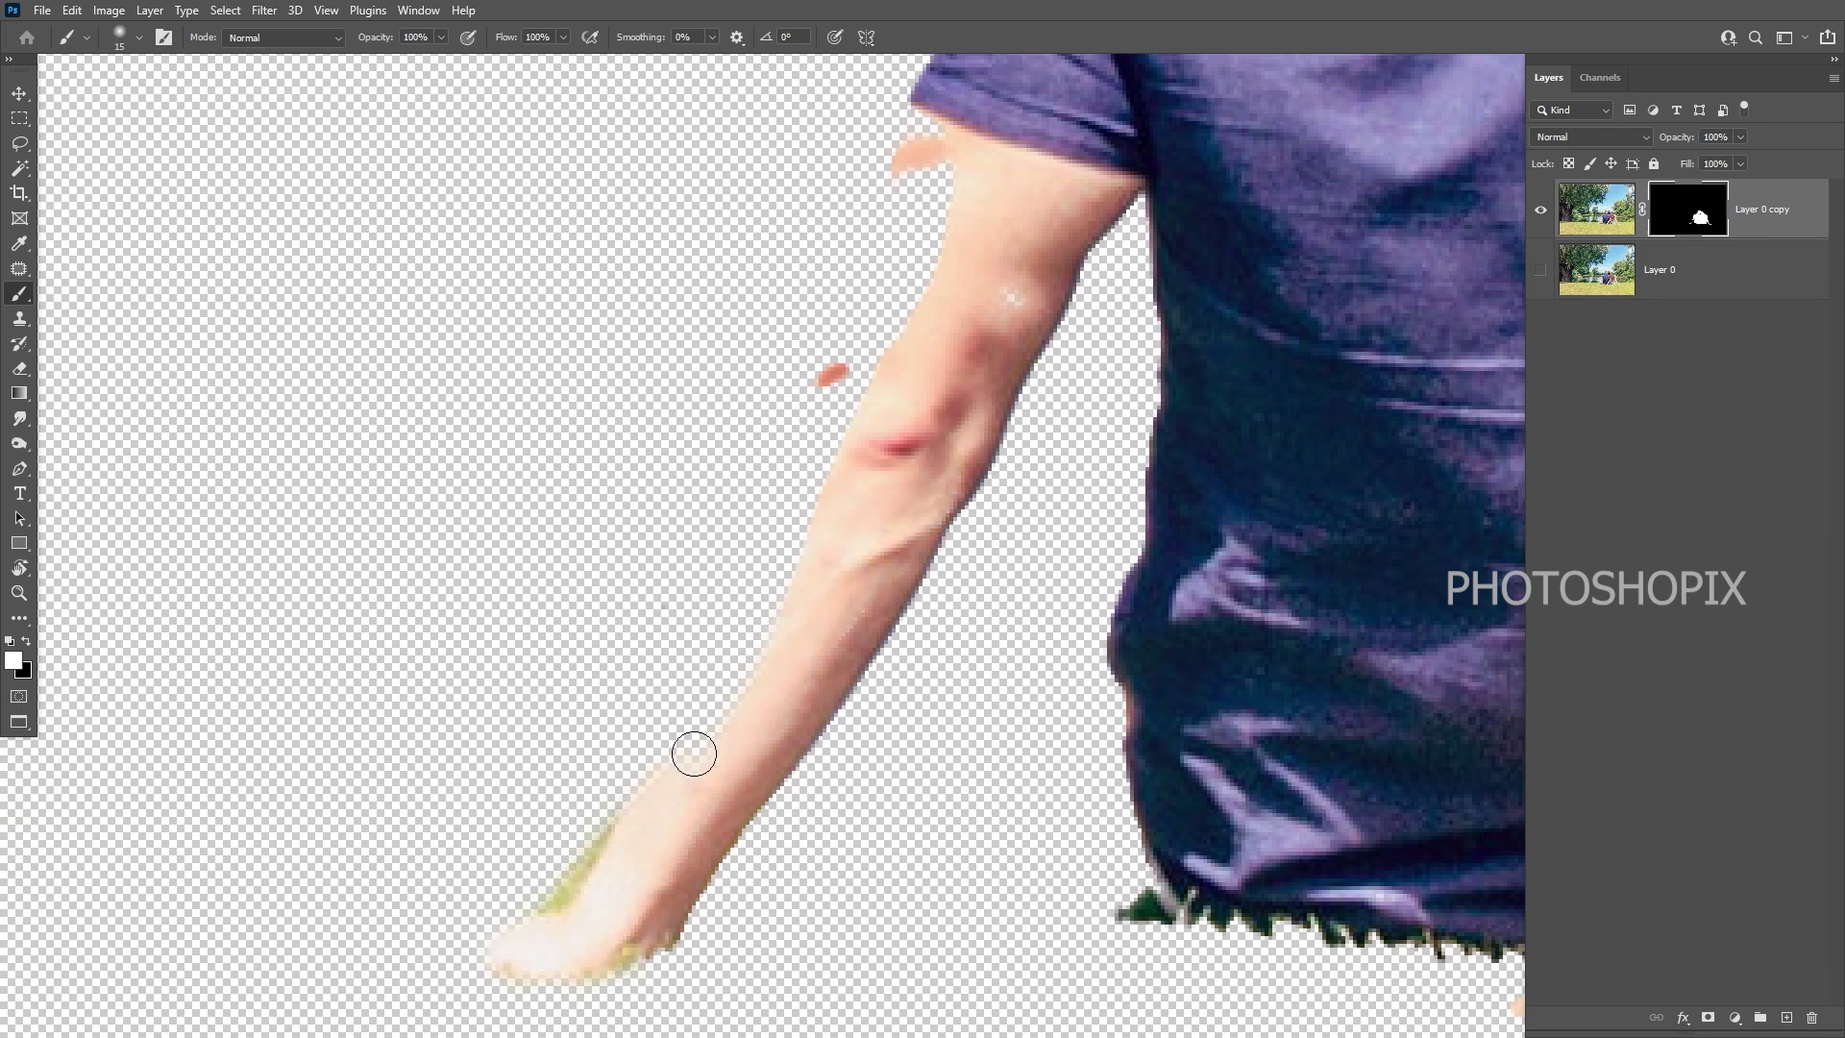
# - Restore the outer edge of the man's arm from elbow to wrist and his whole hand with the white brush
pyautogui.moveTo(845, 536); pyautogui.dragTo(837, 577)
pyautogui.moveTo(686, 747)
pyautogui.mouseDown()
pyautogui.moveTo(650, 783)
pyautogui.moveTo(804, 527)
pyautogui.moveTo(889, 301)
pyautogui.moveTo(773, 540)
pyautogui.mouseUp()
pyautogui.moveTo(894, 364); pyautogui.dragTo(882, 498)
pyautogui.moveTo(882, 325); pyautogui.dragTo(776, 606)
pyautogui.moveTo(713, 681)
pyautogui.mouseDown()
pyautogui.moveTo(756, 574)
pyautogui.moveTo(604, 895)
pyautogui.moveTo(631, 851)
pyautogui.mouseUp()
pyautogui.moveTo(652, 814); pyautogui.dragTo(742, 602)
pyautogui.moveTo(670, 735)
pyautogui.mouseDown()
pyautogui.moveTo(650, 831)
pyautogui.moveTo(676, 818)
pyautogui.moveTo(594, 889)
pyautogui.moveTo(500, 929)
pyautogui.moveTo(611, 871)
pyautogui.moveTo(505, 873)
pyautogui.moveTo(502, 858)
pyautogui.moveTo(554, 881)
pyautogui.moveTo(699, 876)
pyautogui.moveTo(659, 893)
pyautogui.moveTo(759, 902)
pyautogui.mouseUp()
pyautogui.moveTo(603, 915); pyautogui.dragTo(620, 892)
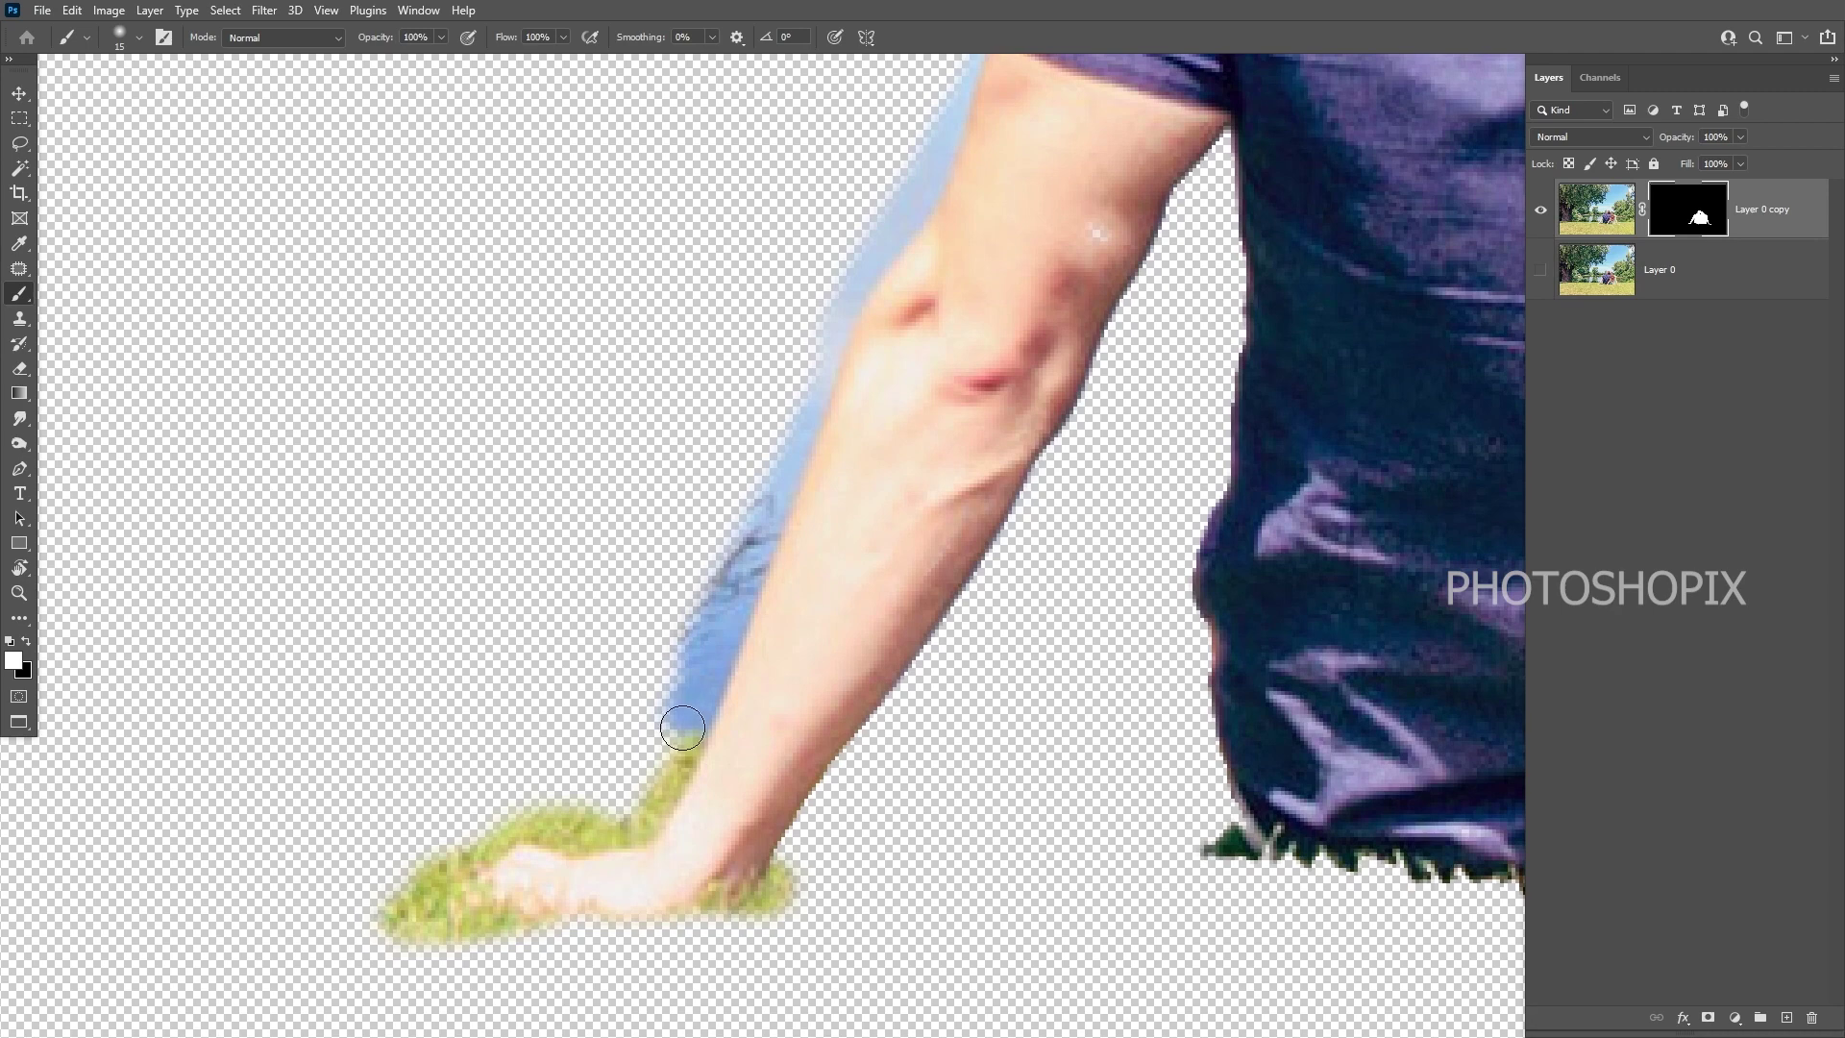
pyautogui.moveTo(638, 804); pyautogui.dragTo(657, 795)
pyautogui.moveTo(711, 687)
pyautogui.mouseDown()
pyautogui.moveTo(710, 718)
pyautogui.moveTo(747, 577)
pyautogui.moveTo(693, 675)
pyautogui.mouseUp()
# - Paint black on the mask with a size 6 brush to hide the water directly beside the man's forearm
pyautogui.keyDown('ctrl'); pyautogui.click(743, 612); pyautogui.keyUp('ctrl')
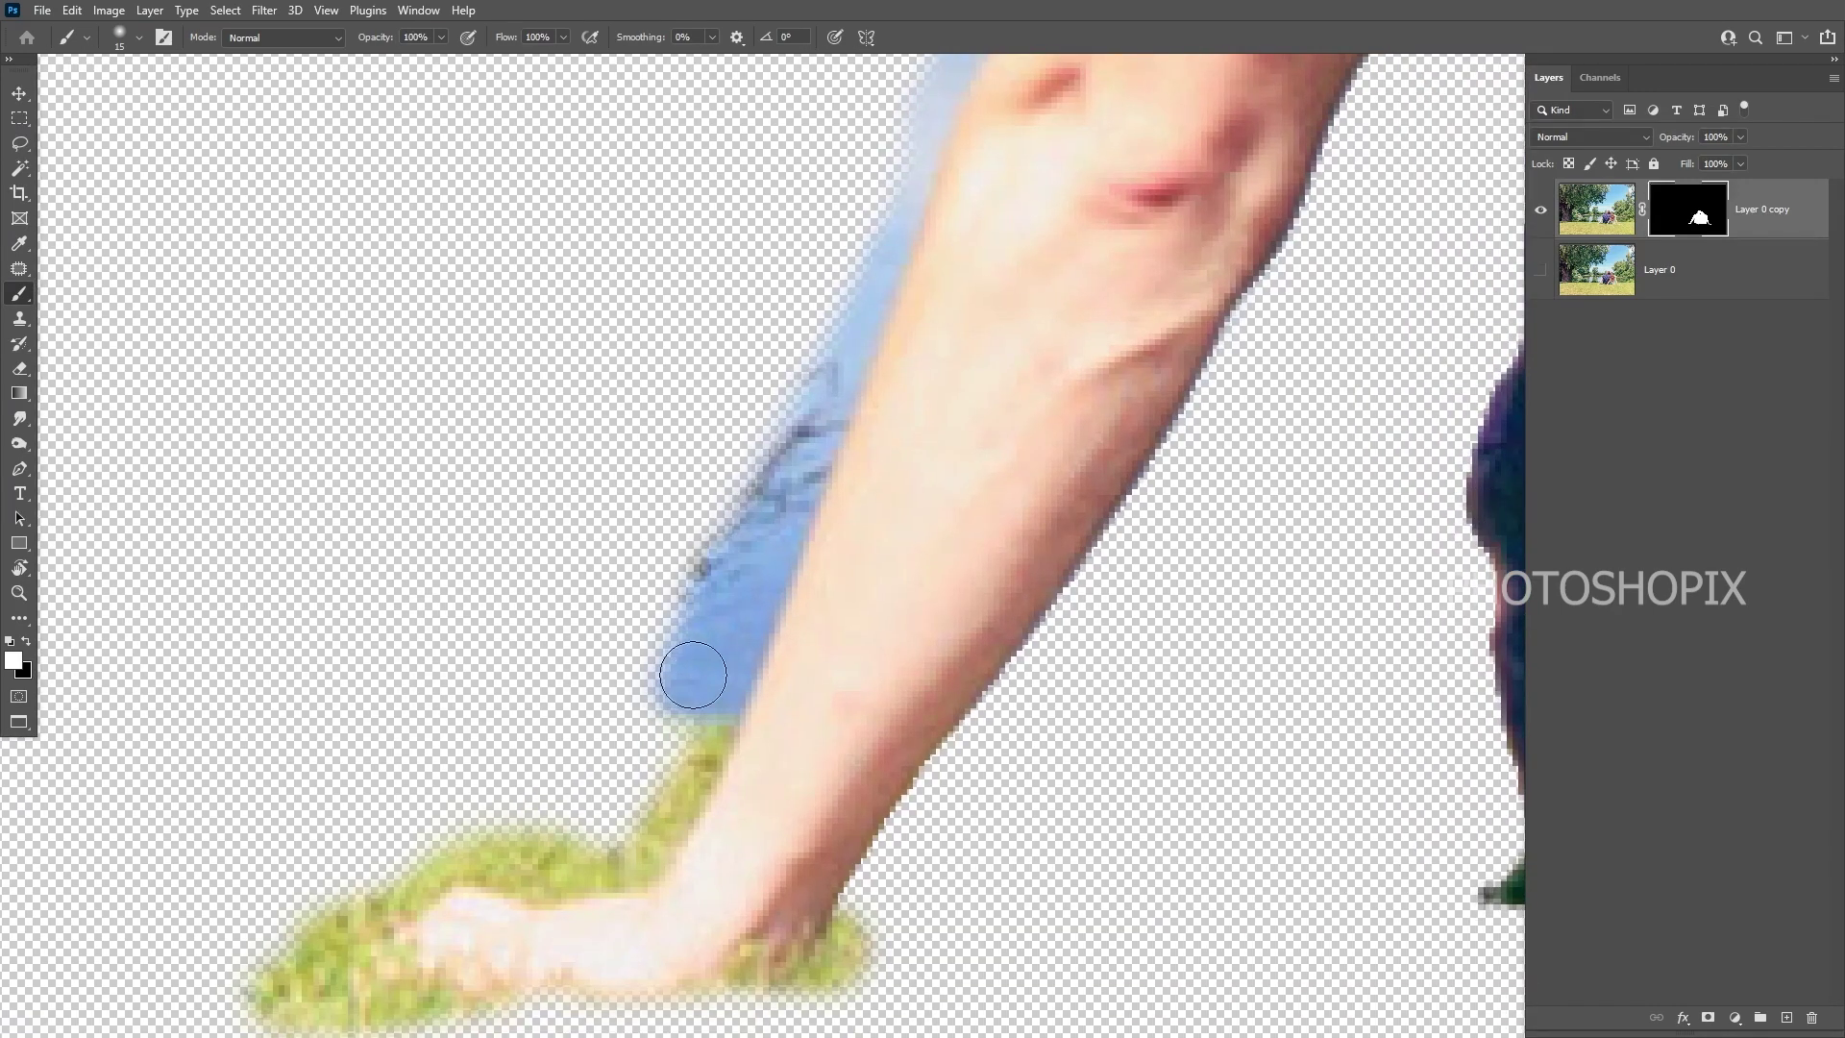
pyautogui.press('x')
pyautogui.click(685, 816)
pyautogui.moveTo(812, 587); pyautogui.dragTo(793, 646)
pyautogui.keyDown('shift'); pyautogui.click(845, 427); pyautogui.keyUp('shift')
pyautogui.moveTo(877, 387); pyautogui.dragTo(745, 755)
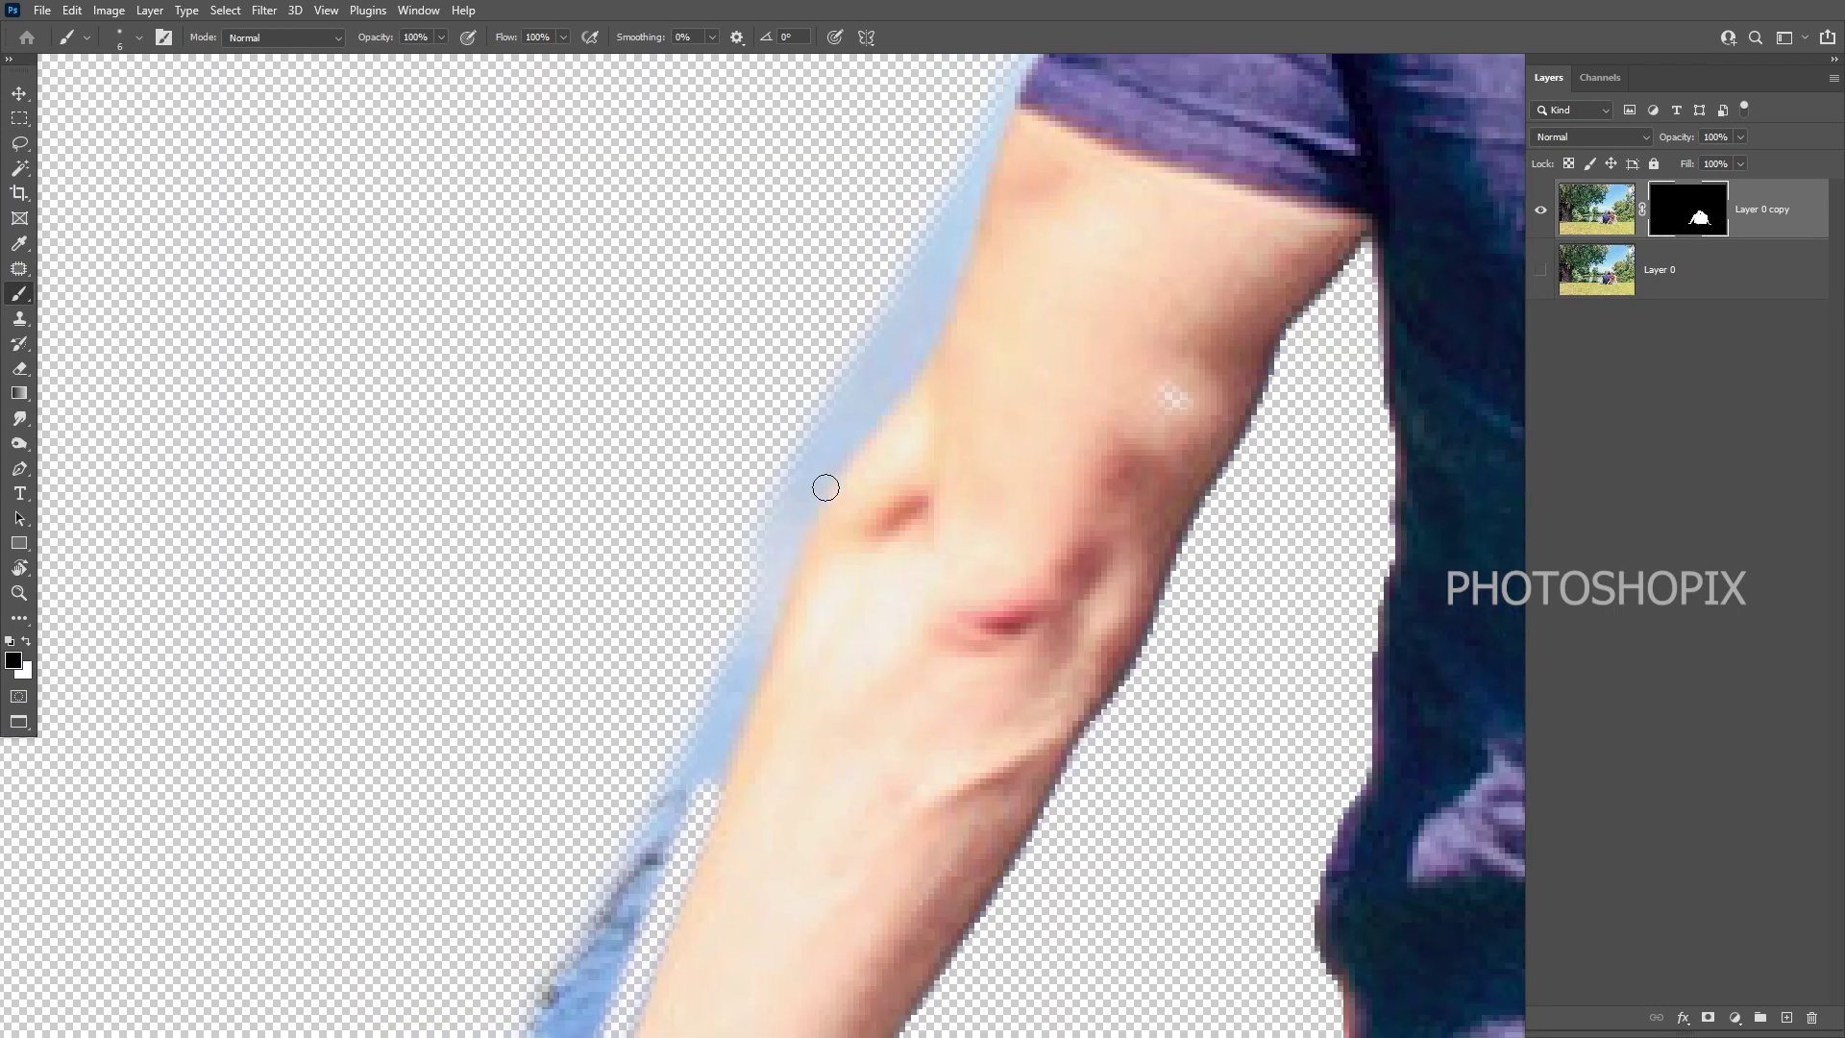
# - Mask out the strip of water beside the man's elbow and upper arm, up to the shirt sleeve
pyautogui.keyDown('shift'); pyautogui.click(827, 486); pyautogui.keyUp('shift')
pyautogui.moveTo(865, 425); pyautogui.dragTo(830, 506)
pyautogui.keyDown('shift'); pyautogui.click(883, 443); pyautogui.keyUp('shift')
pyautogui.moveTo(922, 365)
pyautogui.mouseDown()
pyautogui.moveTo(892, 460)
pyautogui.moveTo(918, 438)
pyautogui.moveTo(890, 404)
pyautogui.moveTo(905, 343)
pyautogui.mouseUp()
pyautogui.keyDown('shift'); pyautogui.click(892, 442); pyautogui.keyUp('shift')
pyautogui.keyDown('shift'); pyautogui.click(926, 392); pyautogui.keyUp('shift')
pyautogui.keyDown('shift'); pyautogui.click(936, 417); pyautogui.keyUp('shift')
pyautogui.keyDown('shift'); pyautogui.click(964, 368); pyautogui.keyUp('shift')
pyautogui.keyDown('shift'); pyautogui.click(831, 581); pyautogui.keyUp('shift')
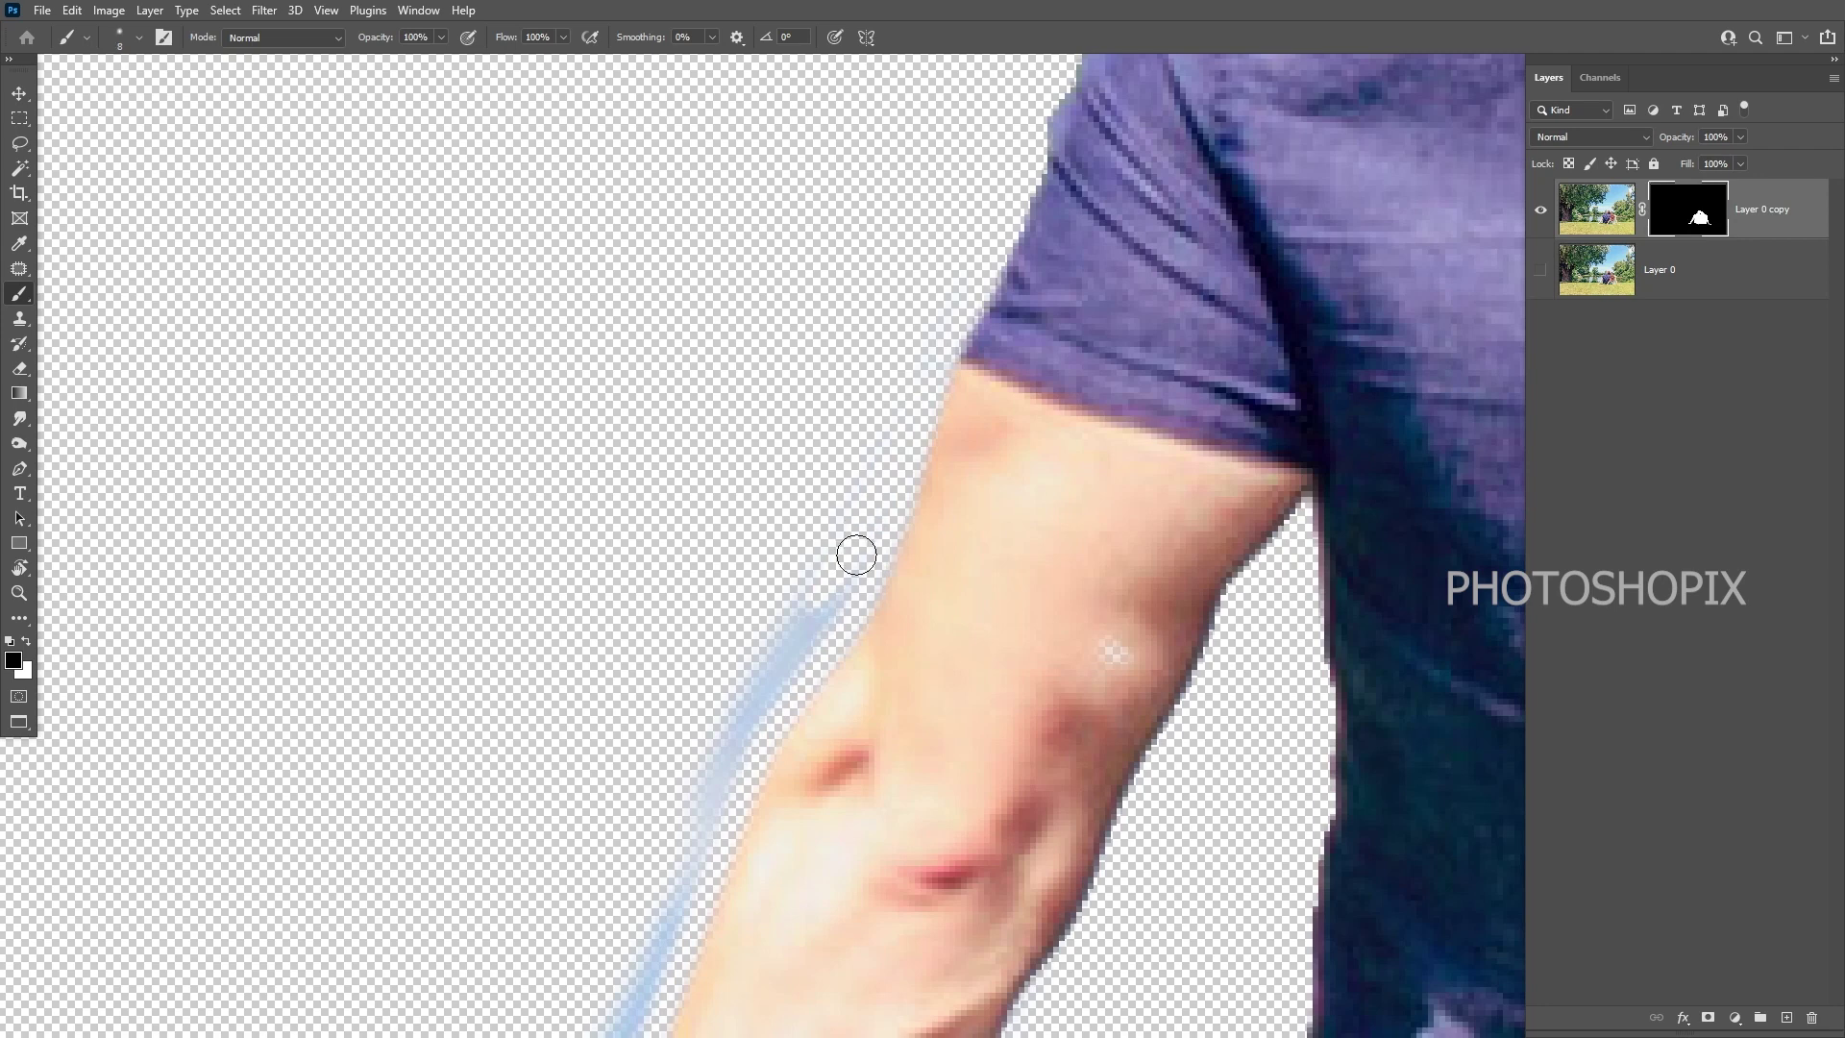
# - Enlarge the black brush to size 10 and mask out the remaining water farther out along the man's whole arm
pyautogui.press(']')
pyautogui.press(']')
pyautogui.keyDown('shift'); pyautogui.click(775, 658); pyautogui.keyUp('shift')
pyautogui.moveTo(823, 525); pyautogui.dragTo(981, 129)
pyautogui.keyDown('shift'); pyautogui.click(831, 490); pyautogui.keyUp('shift')
pyautogui.keyDown('shift'); pyautogui.click(798, 586); pyautogui.keyUp('shift')
pyautogui.keyDown('shift'); pyautogui.click(756, 657); pyautogui.keyUp('shift')
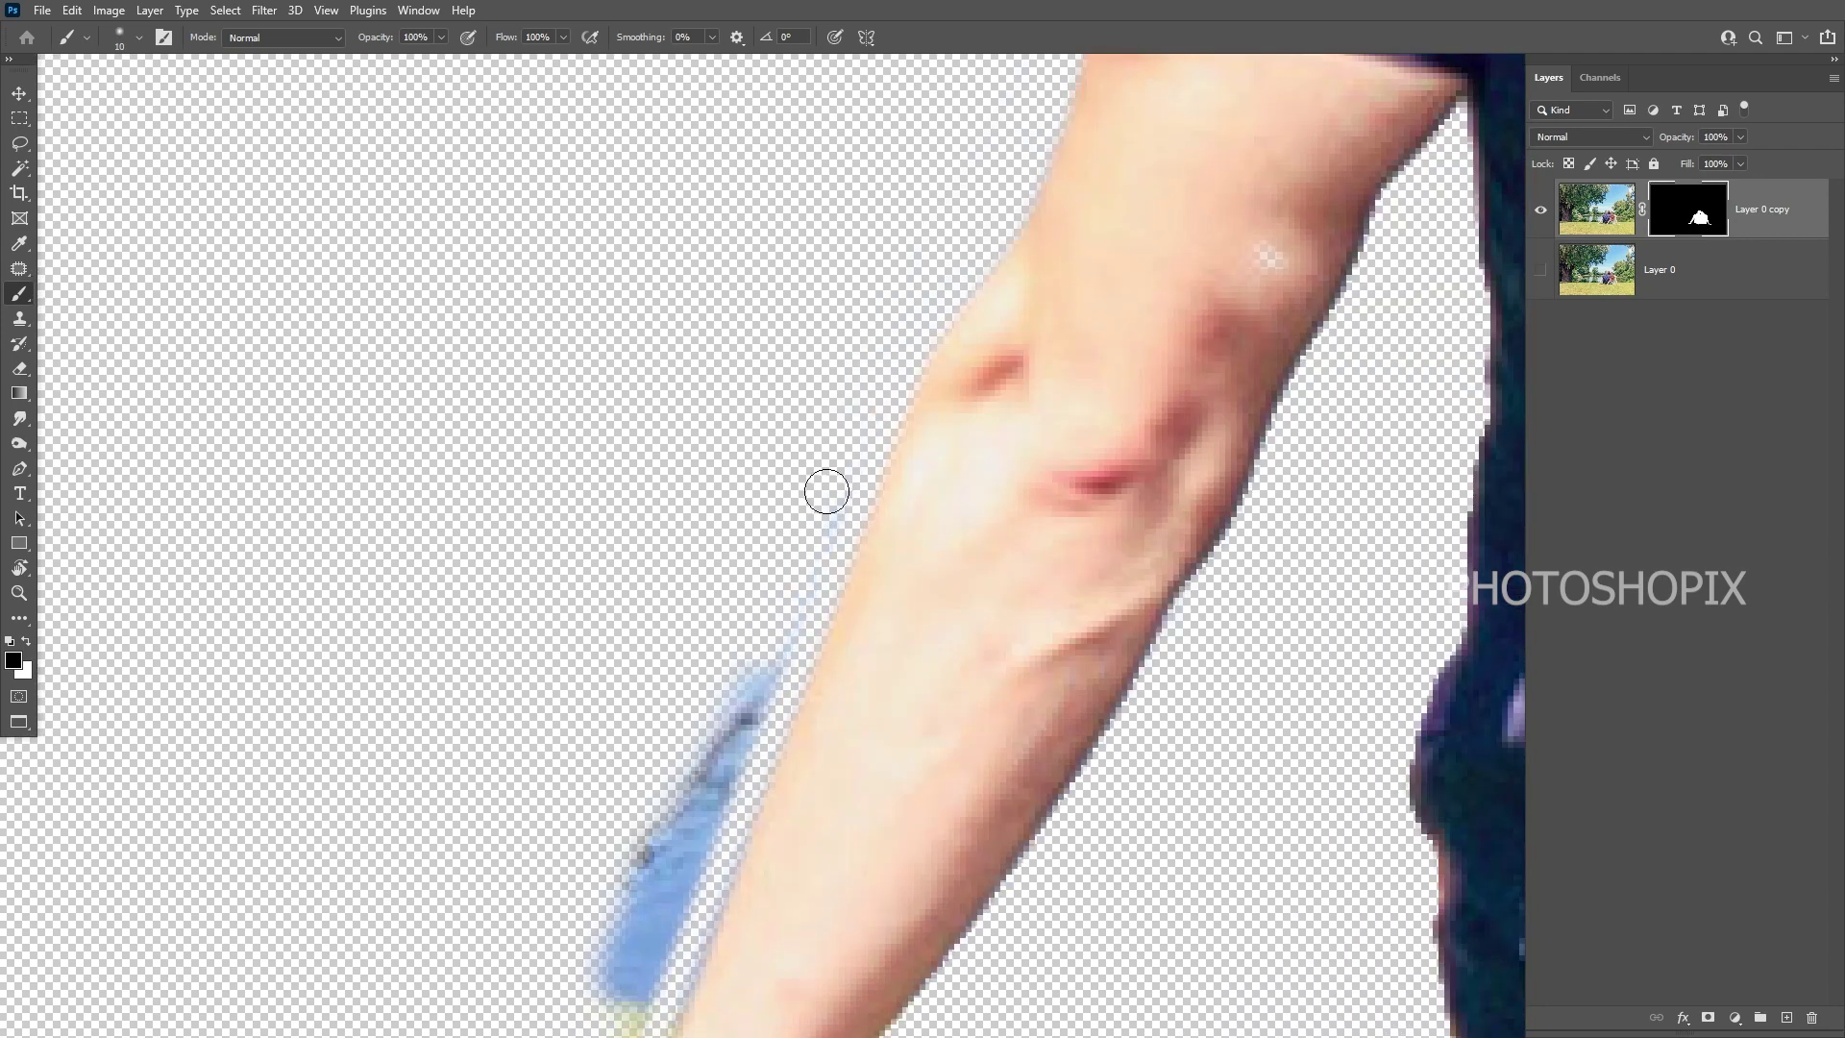
pyautogui.keyDown('shift'); pyautogui.click(749, 710); pyautogui.keyUp('shift')
pyautogui.moveTo(758, 688)
pyautogui.mouseDown()
pyautogui.moveTo(719, 665)
pyautogui.moveTo(744, 637)
pyautogui.moveTo(709, 743)
pyautogui.moveTo(773, 618)
pyautogui.moveTo(707, 823)
pyautogui.mouseUp()
pyautogui.moveTo(700, 840)
pyautogui.mouseDown()
pyautogui.moveTo(828, 535)
pyautogui.moveTo(790, 609)
pyautogui.moveTo(697, 631)
pyautogui.moveTo(561, 626)
pyautogui.moveTo(766, 551)
pyautogui.moveTo(792, 519)
pyautogui.moveTo(852, 257)
pyautogui.moveTo(780, 429)
pyautogui.mouseUp()
# - Mask out the grass around the man's hand and wrist with the black brush
pyautogui.moveTo(498, 683)
pyautogui.mouseDown()
pyautogui.moveTo(585, 502)
pyautogui.moveTo(488, 582)
pyautogui.moveTo(626, 602)
pyautogui.moveTo(579, 528)
pyautogui.mouseUp()
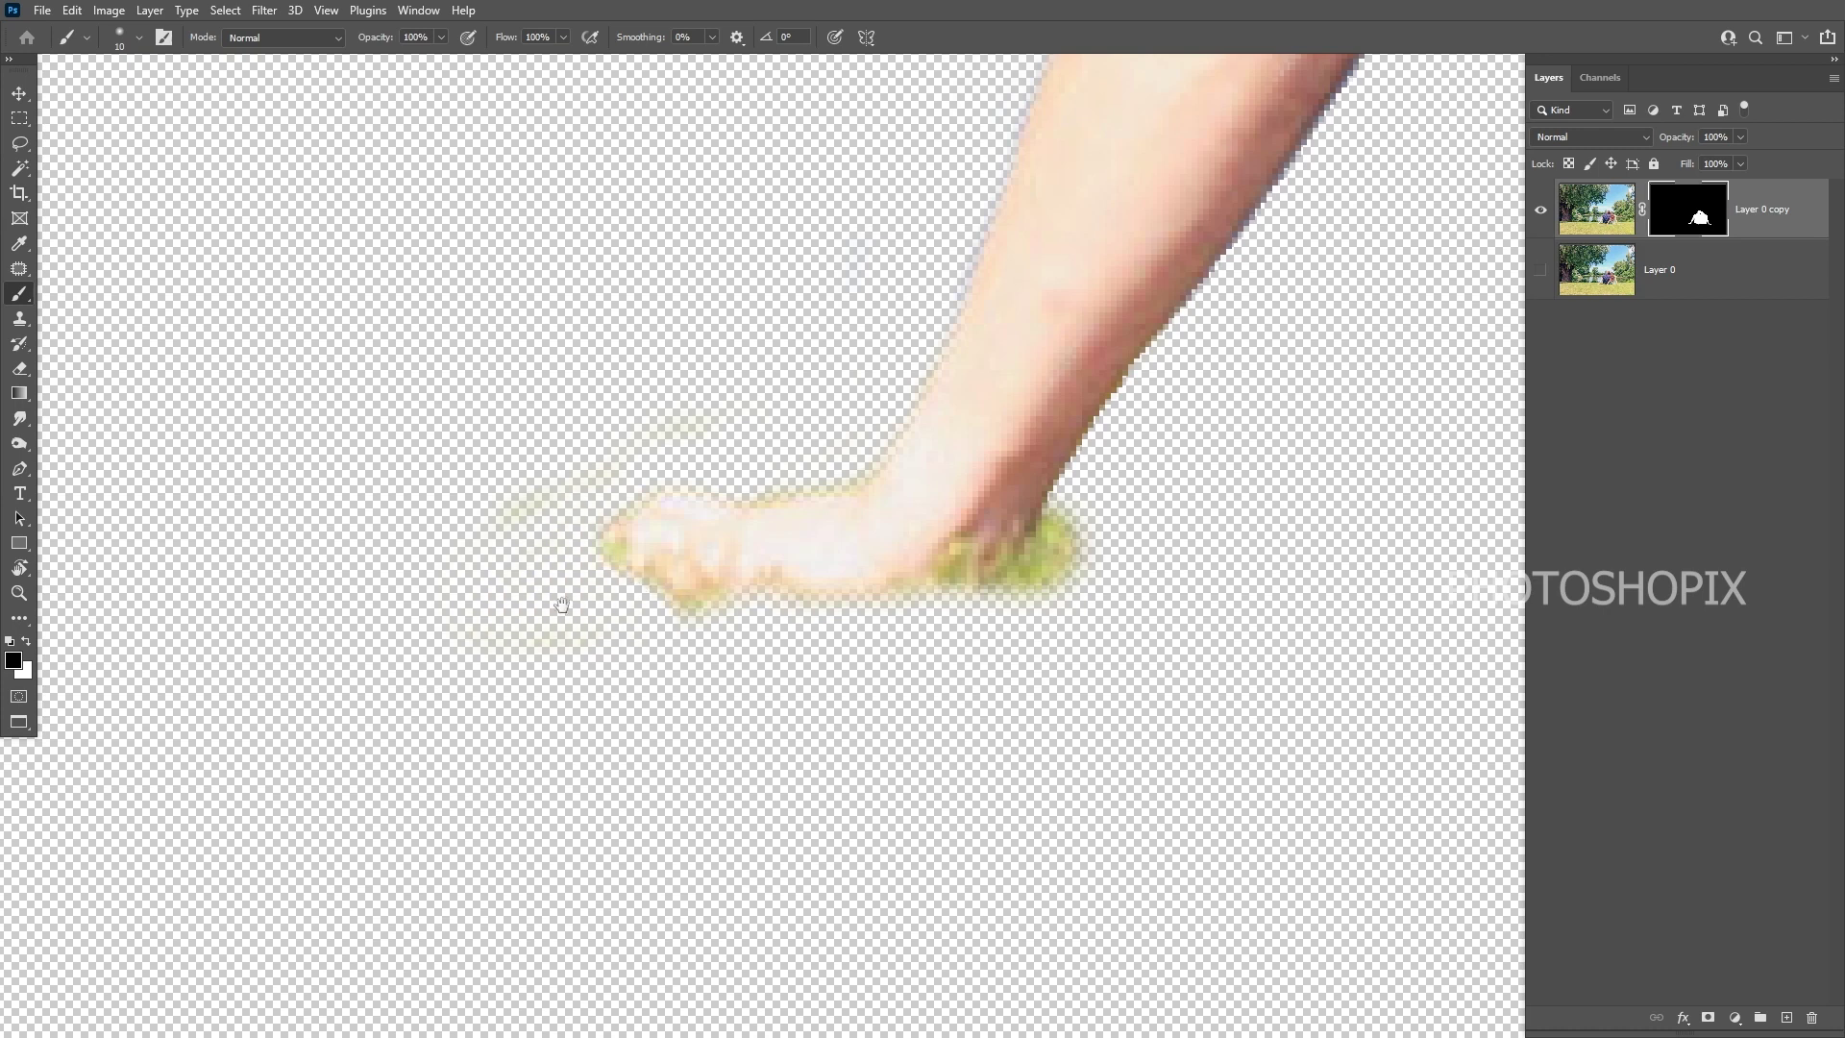
pyautogui.moveTo(1064, 620)
pyautogui.mouseDown()
pyautogui.moveTo(999, 633)
pyautogui.moveTo(1011, 521)
pyautogui.moveTo(954, 577)
pyautogui.mouseUp()
# - Switch to the Move tool, check the whole cutout, and make Layer 0 visible beneath the masked couple
pyautogui.keyDown('alt'); pyautogui.click(947, 581); pyautogui.keyUp('alt')
pyautogui.keyDown('alt'); pyautogui.click(948, 582); pyautogui.keyUp('alt')
pyautogui.keyDown('alt'); pyautogui.click(947, 581); pyautogui.keyUp('alt')
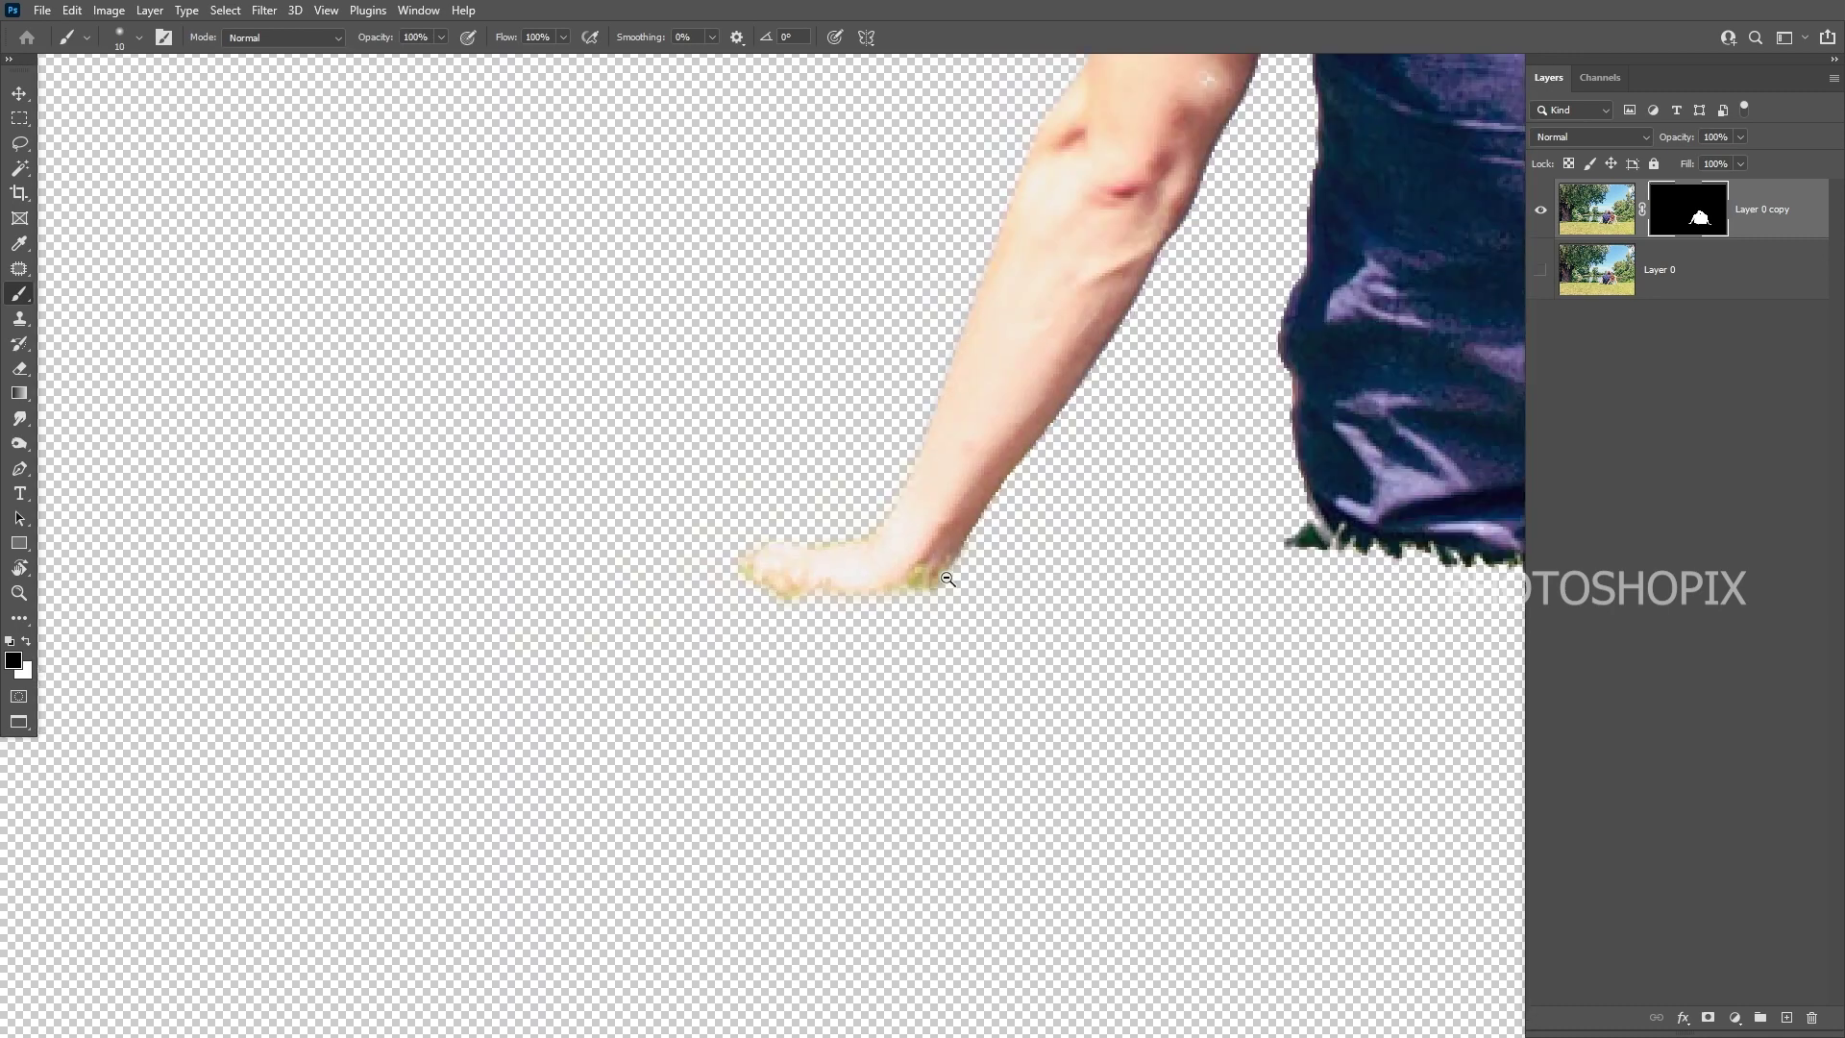
pyautogui.keyDown('alt'); pyautogui.click(948, 582); pyautogui.keyUp('alt')
pyautogui.moveTo(1269, 373); pyautogui.dragTo(770, 757)
pyautogui.keyDown('alt'); pyautogui.click(890, 406); pyautogui.keyUp('alt')
pyautogui.keyDown('alt'); pyautogui.click(890, 405); pyautogui.keyUp('alt')
pyautogui.moveTo(890, 406)
pyautogui.mouseDown()
pyautogui.moveTo(881, 392)
pyautogui.moveTo(922, 604)
pyautogui.mouseUp()
pyautogui.press('v')
pyautogui.keyDown('alt'); pyautogui.click(921, 603); pyautogui.keyUp('alt')
pyautogui.moveTo(1021, 542); pyautogui.dragTo(1043, 557)
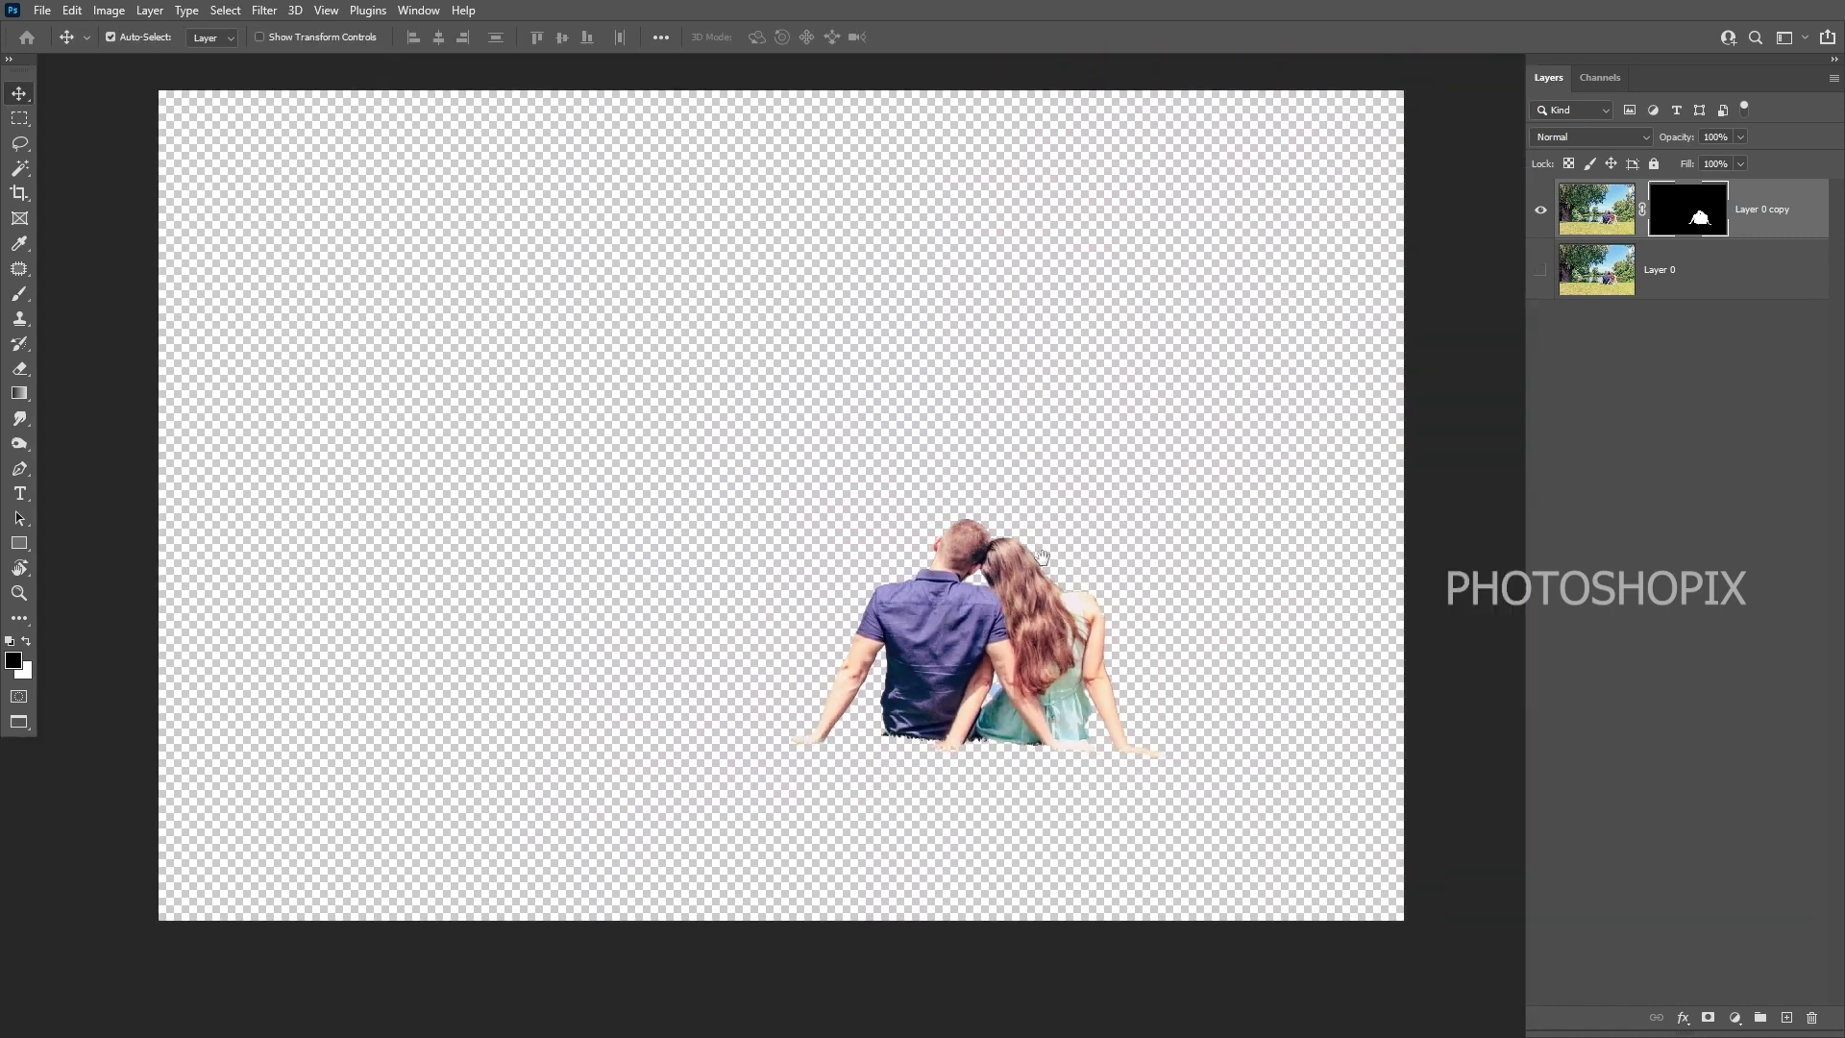
pyautogui.click(1541, 273)
pyautogui.moveTo(1125, 624); pyautogui.dragTo(1018, 615)
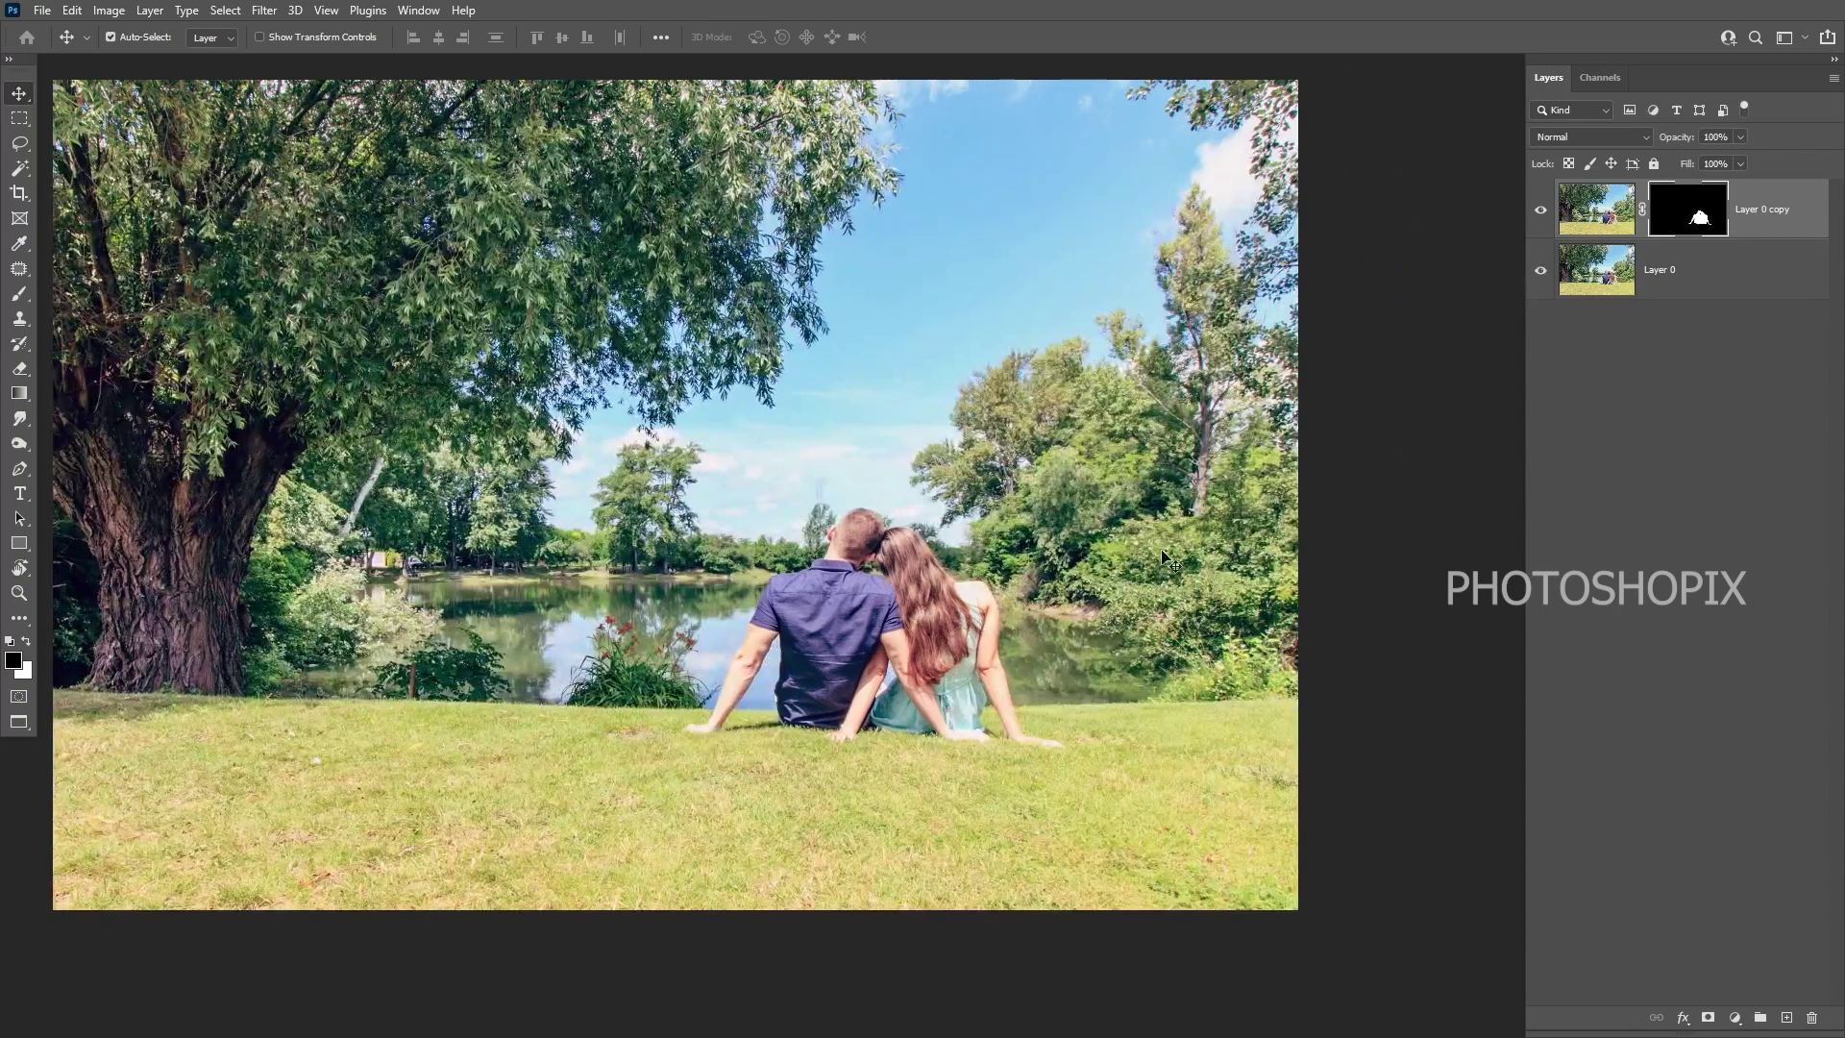
# - Duplicate Layer 0 and hide the original Layer 0
pyautogui.click(1677, 287)
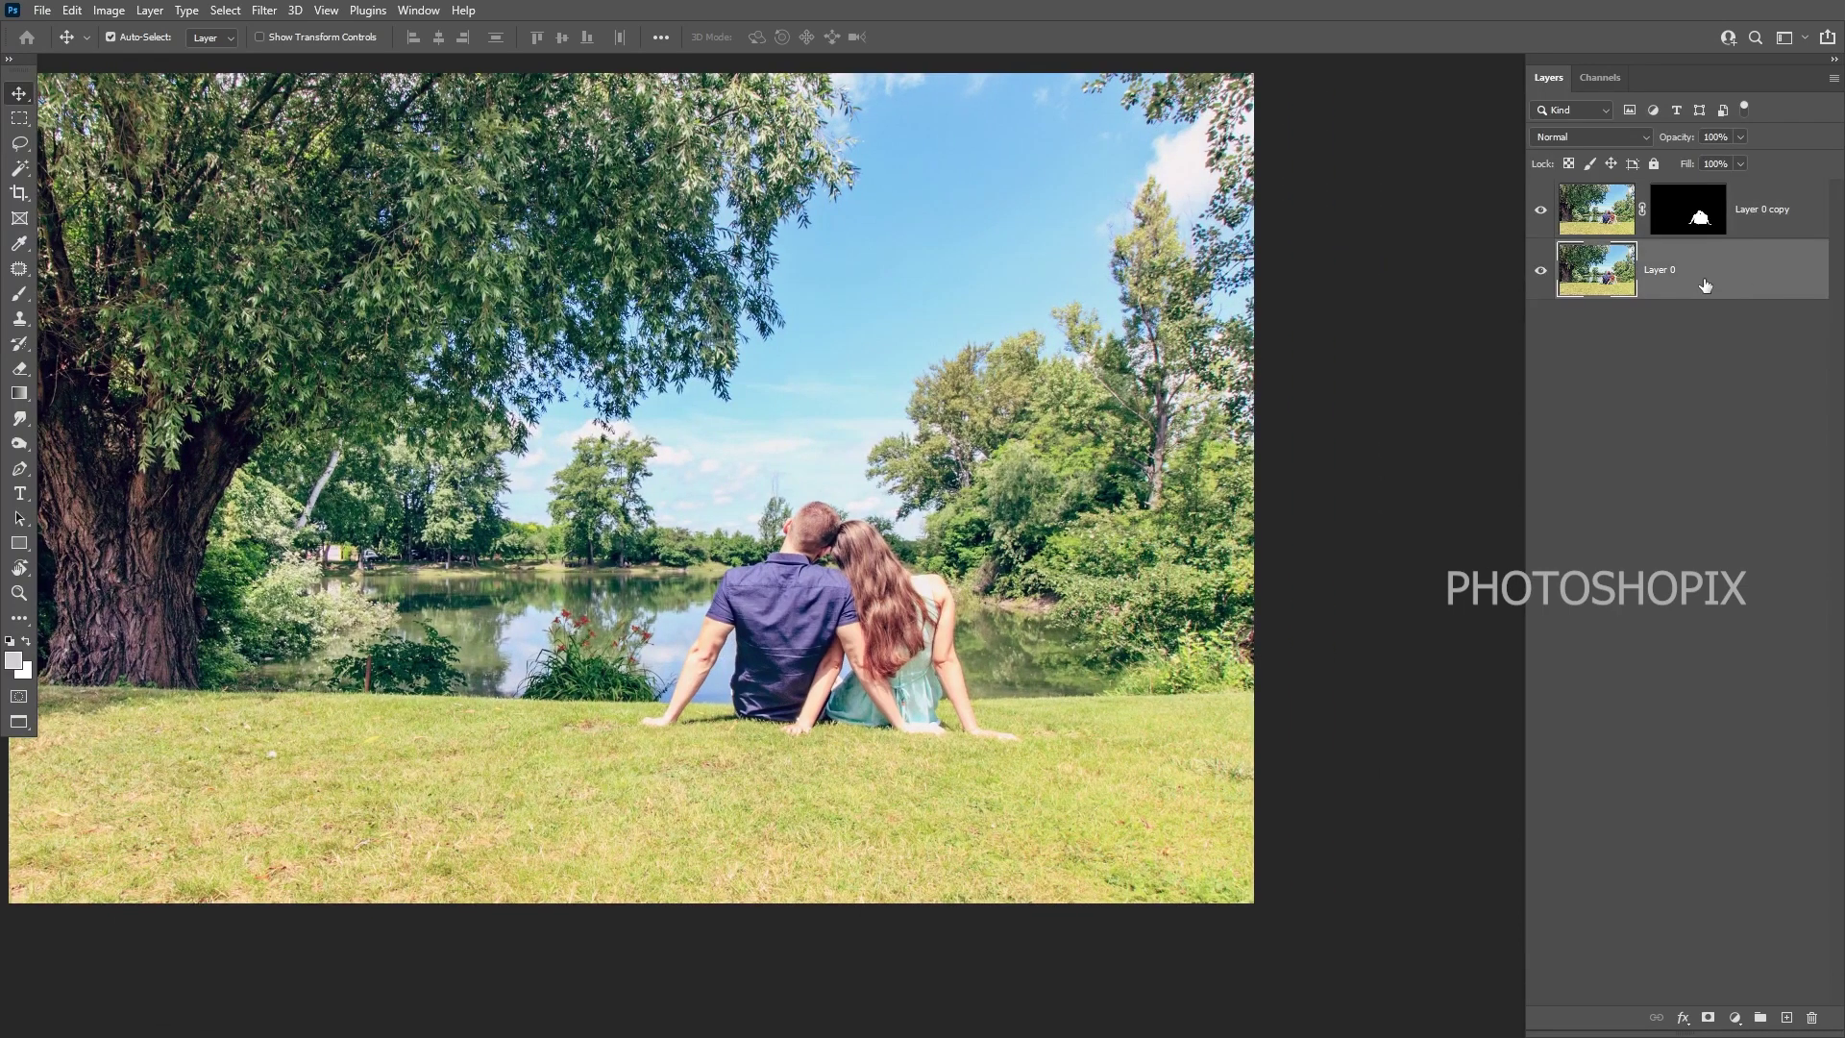
pyautogui.hotkey('ctrl', 'j')
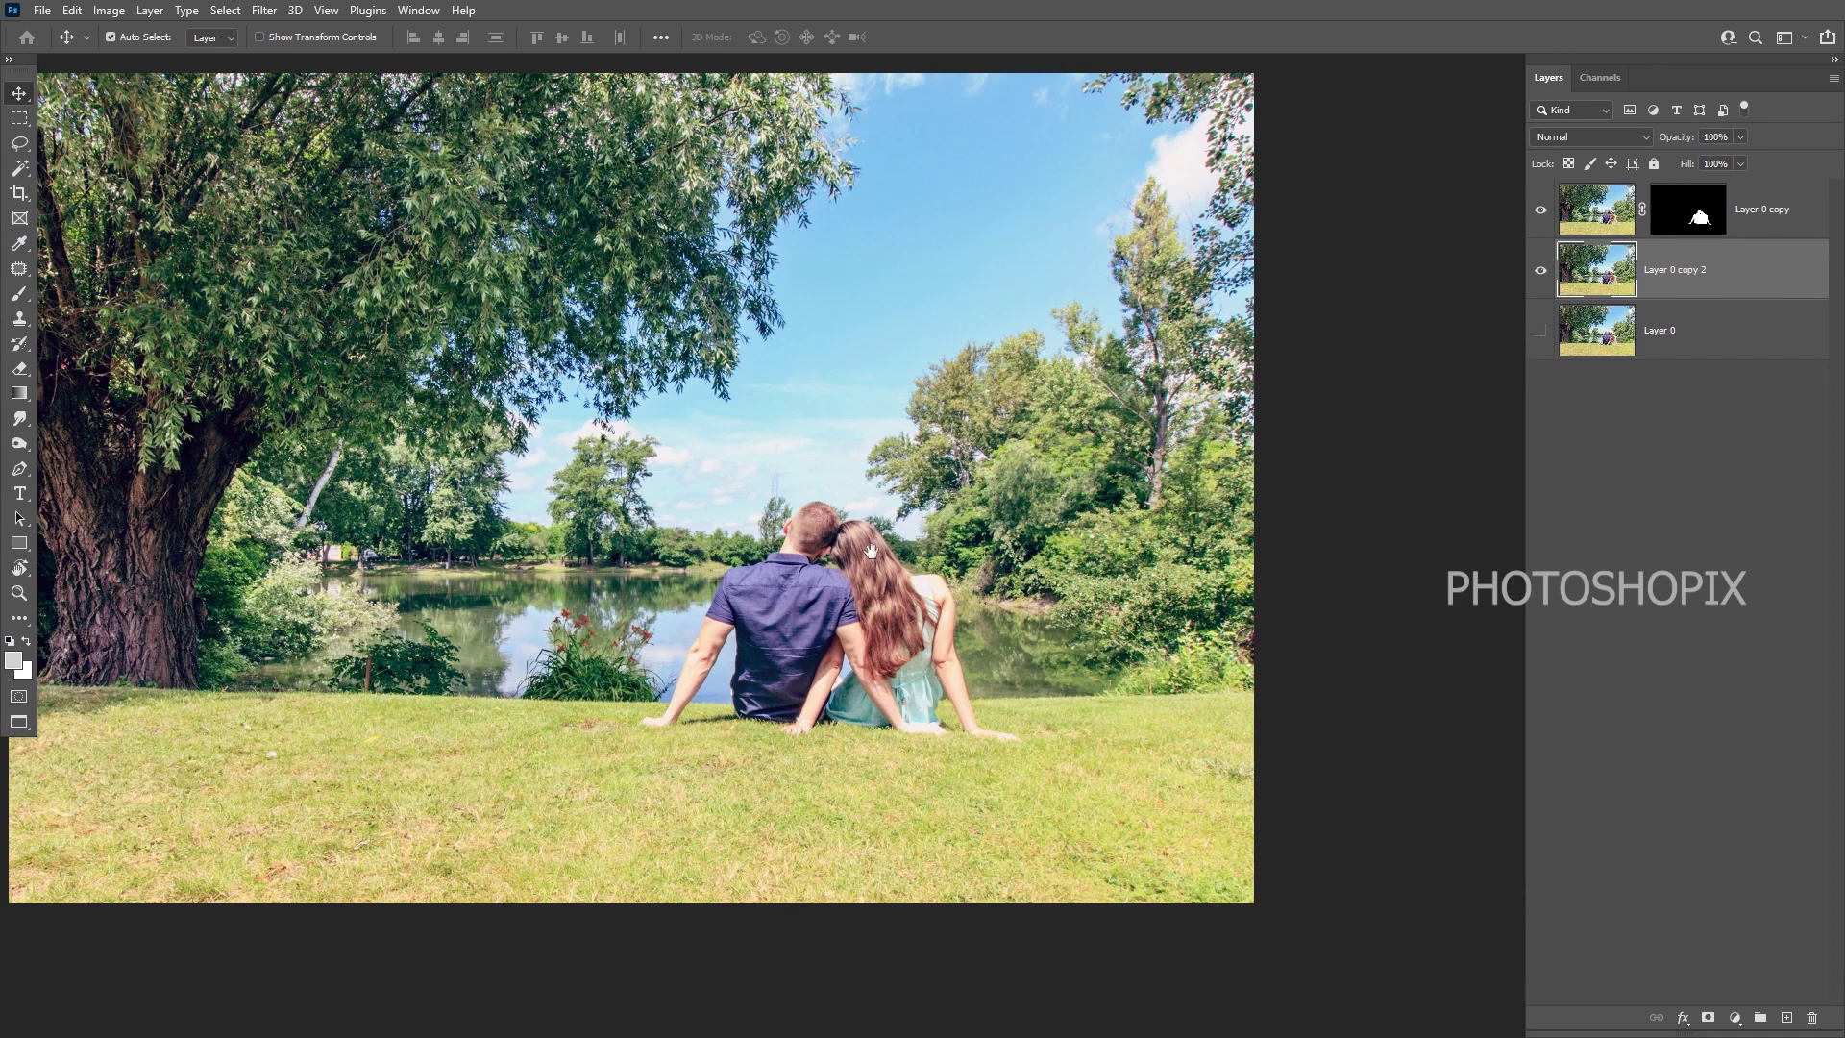
pyautogui.moveTo(872, 552); pyautogui.dragTo(883, 615)
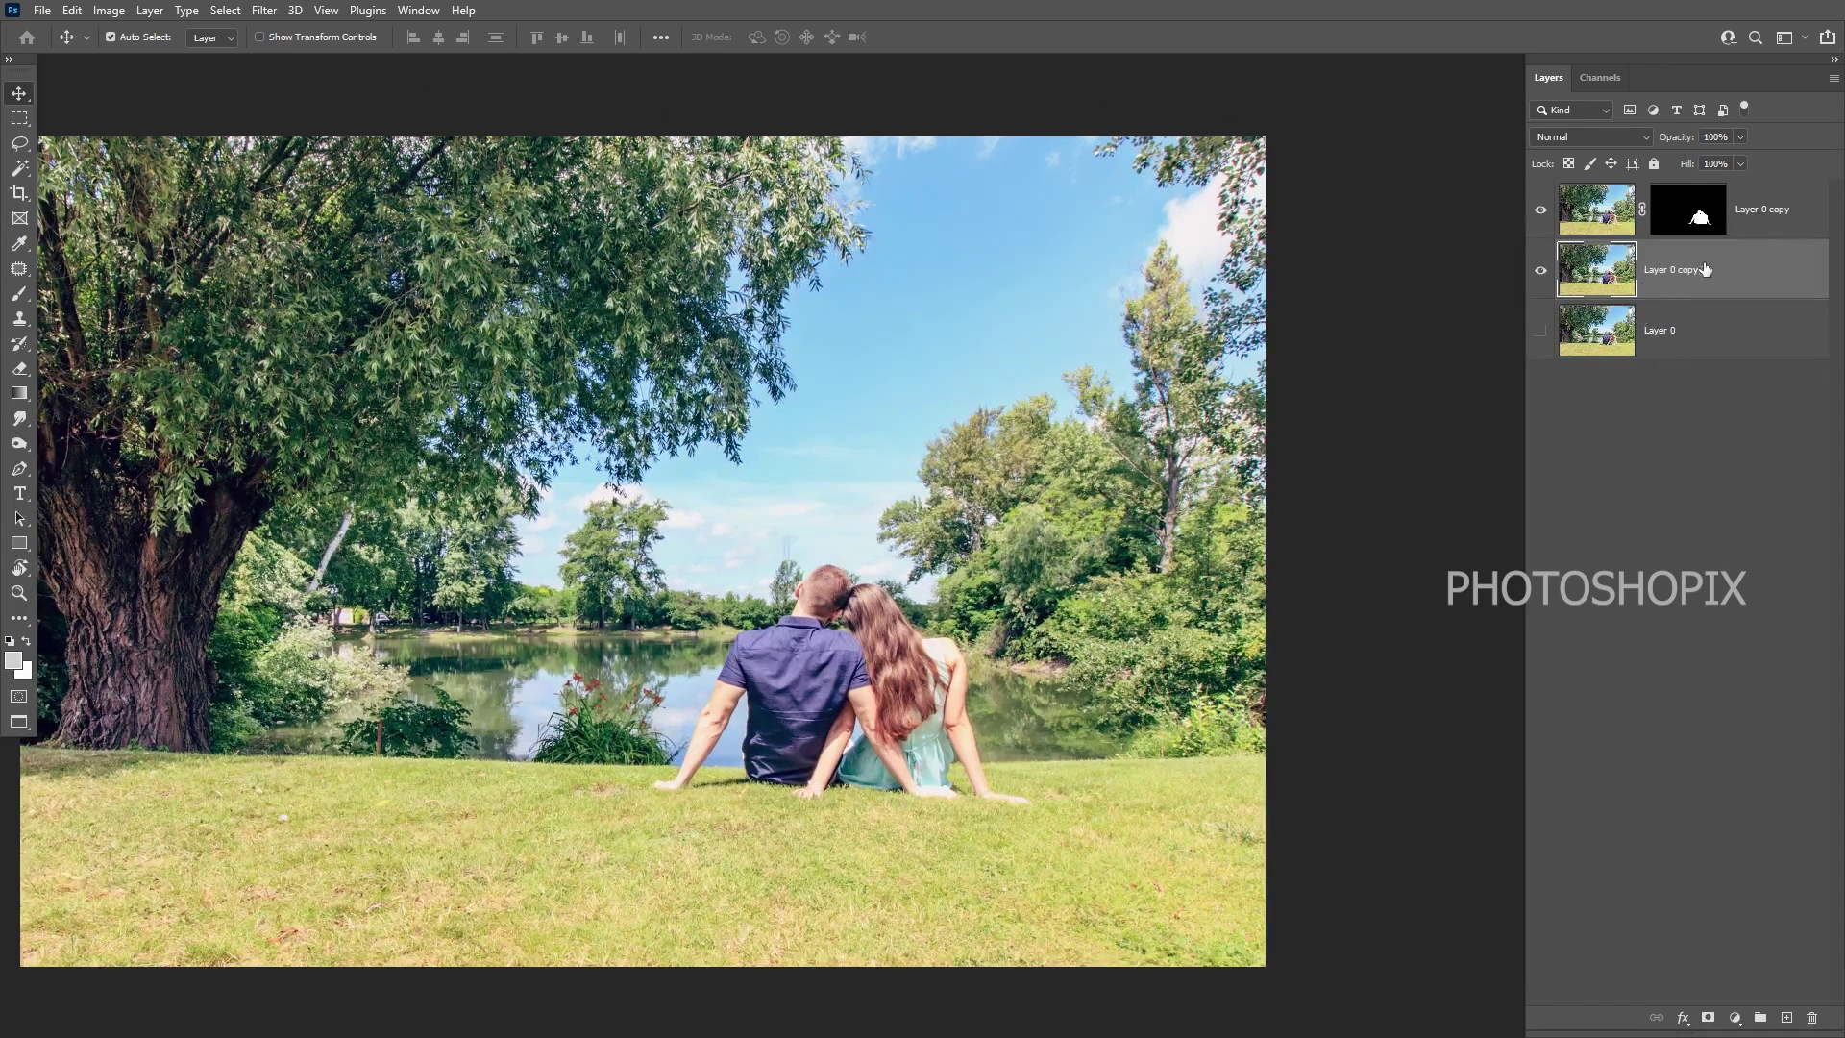
# - Try a Gaussian Blur with a 9.0-pixel radius on Layer 0 copy 2, with preview on and the view close on the couple
pyautogui.moveTo(1075, 563); pyautogui.dragTo(1054, 533)
pyautogui.rightClick(1069, 504)
pyautogui.click(1078, 515)
pyautogui.moveTo(1292, 483); pyautogui.dragTo(1293, 508)
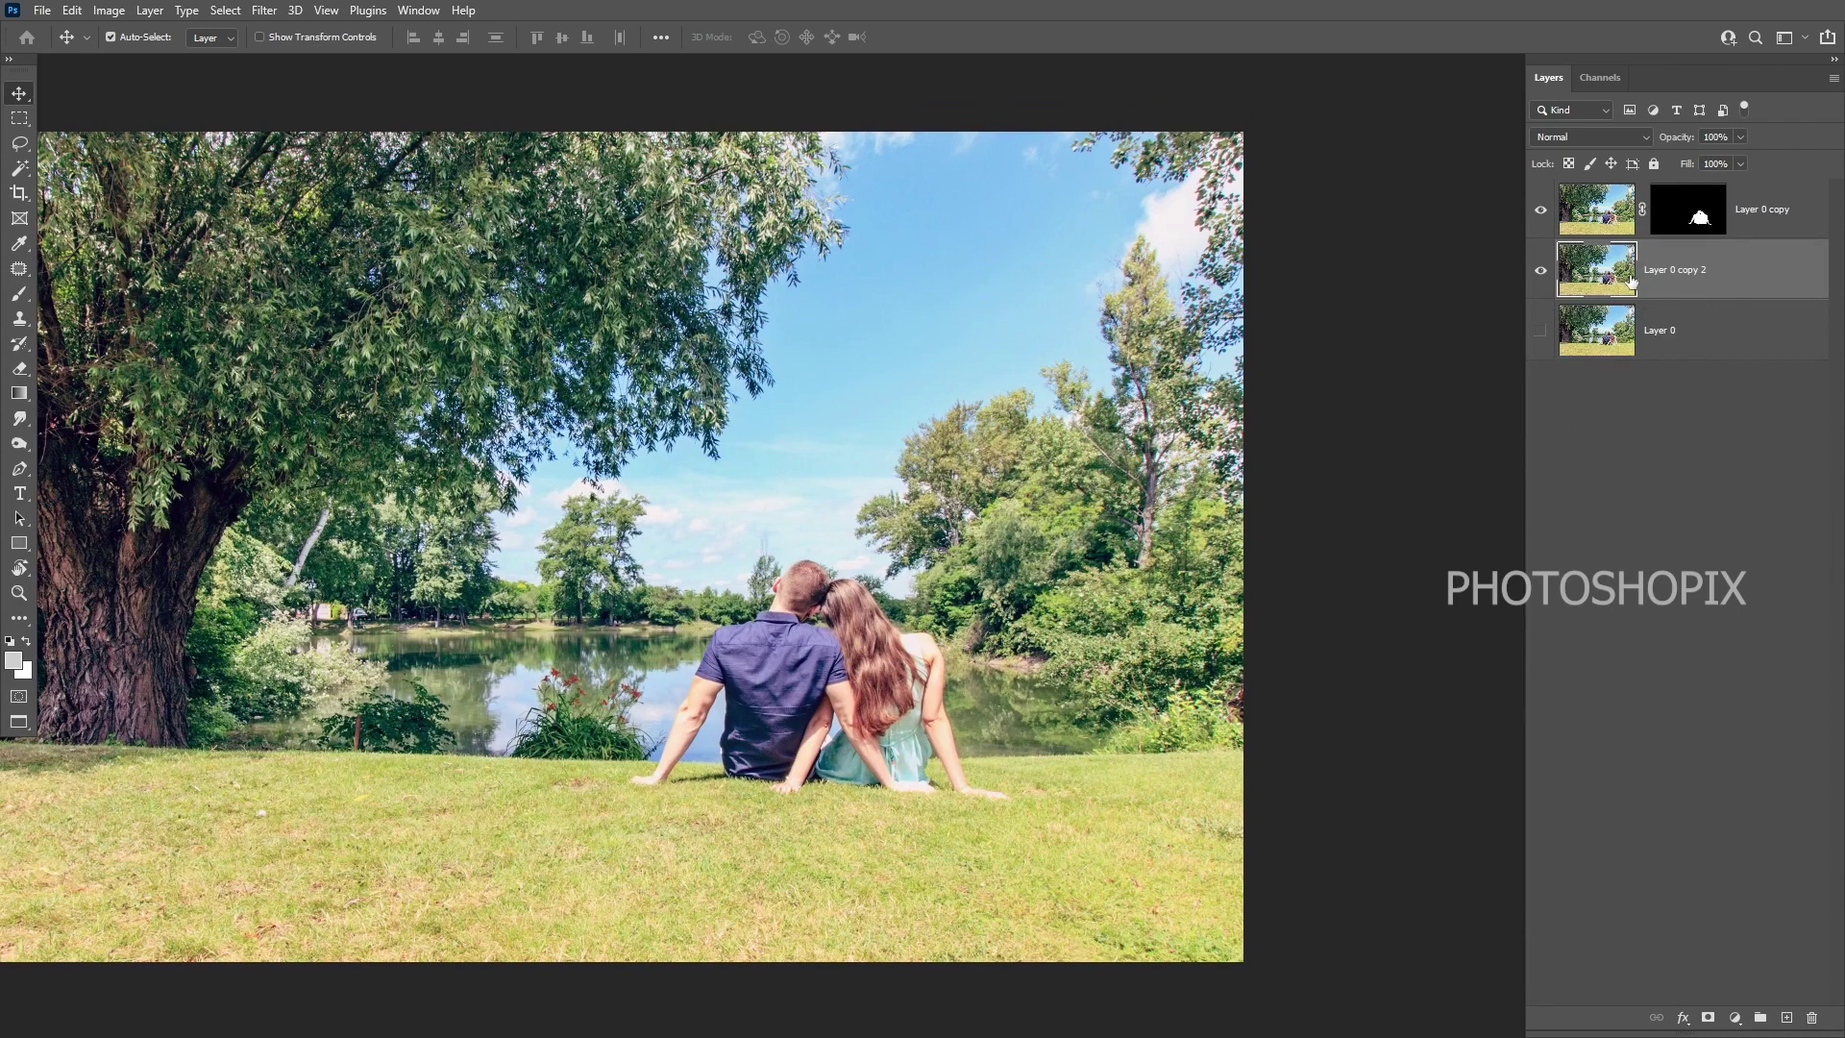
pyautogui.keyDown('ctrl'); pyautogui.click(1056, 513); pyautogui.keyUp('ctrl')
pyautogui.moveTo(934, 698); pyautogui.dragTo(945, 515)
pyautogui.keyDown('ctrl'); pyautogui.click(946, 515); pyautogui.keyUp('ctrl')
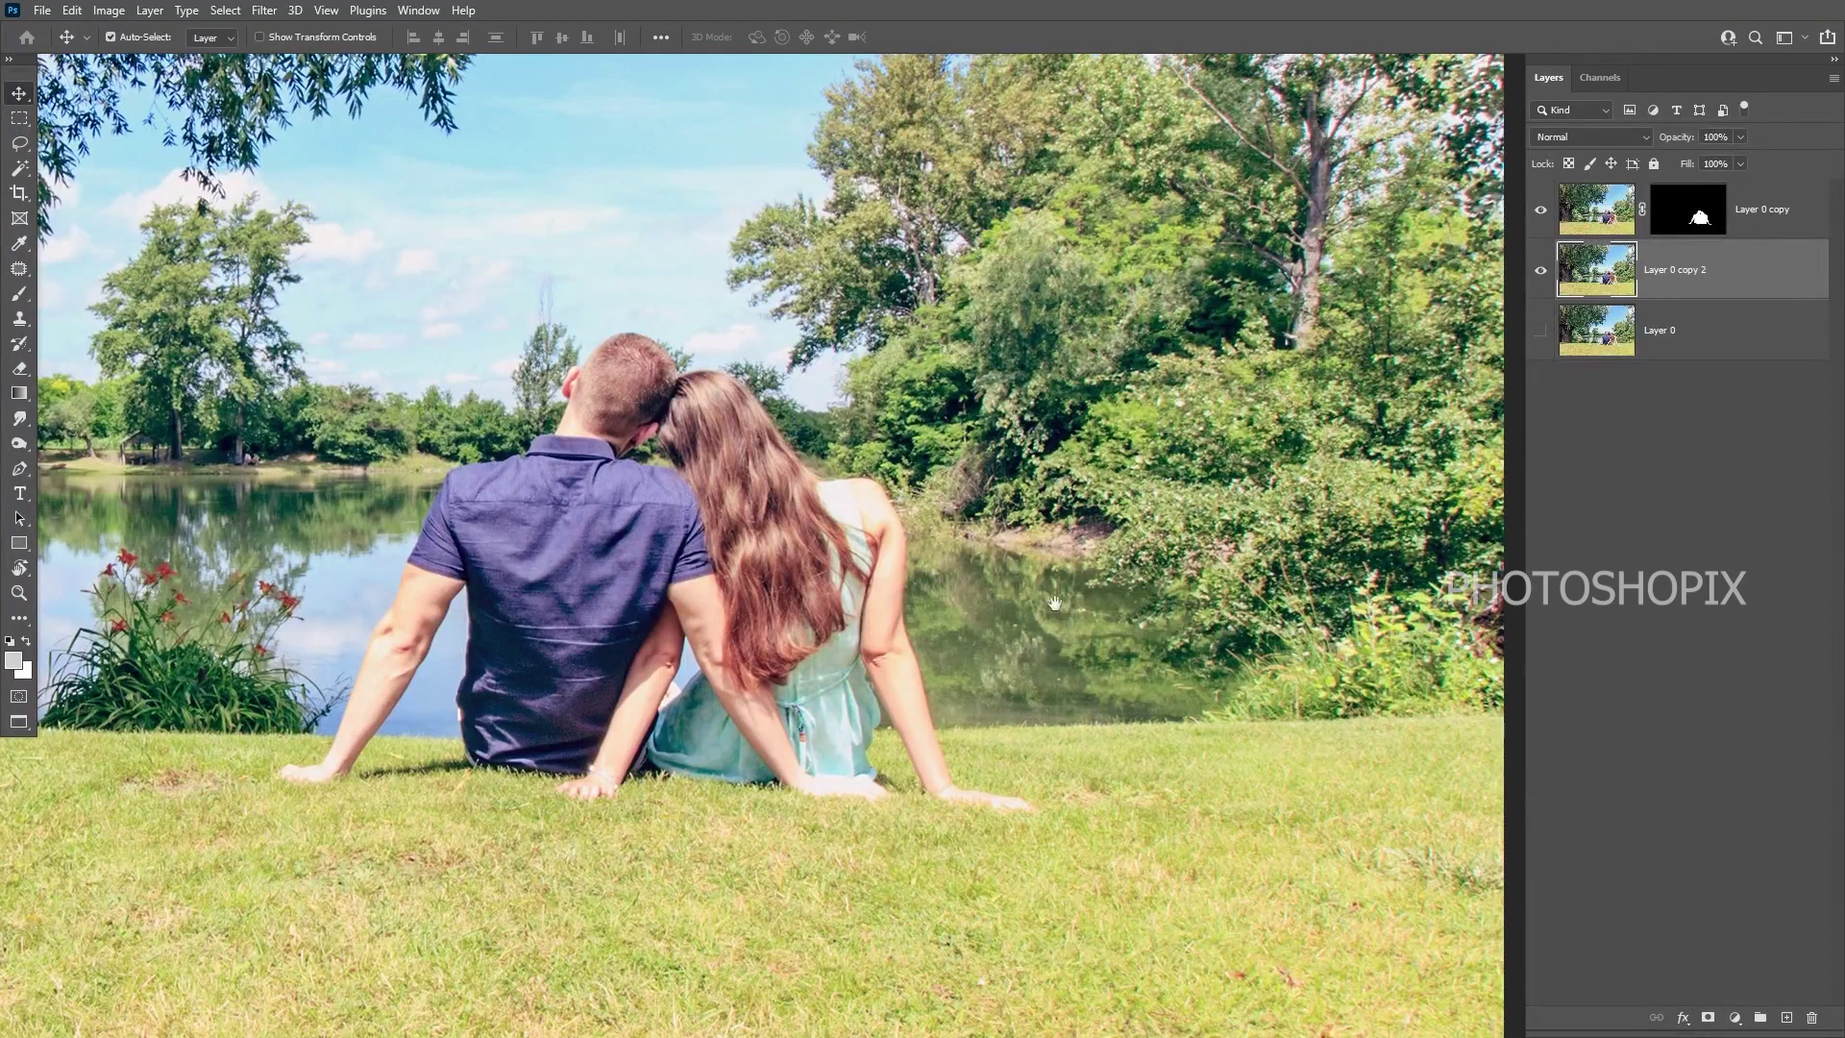
pyautogui.moveTo(1056, 604); pyautogui.dragTo(1053, 667)
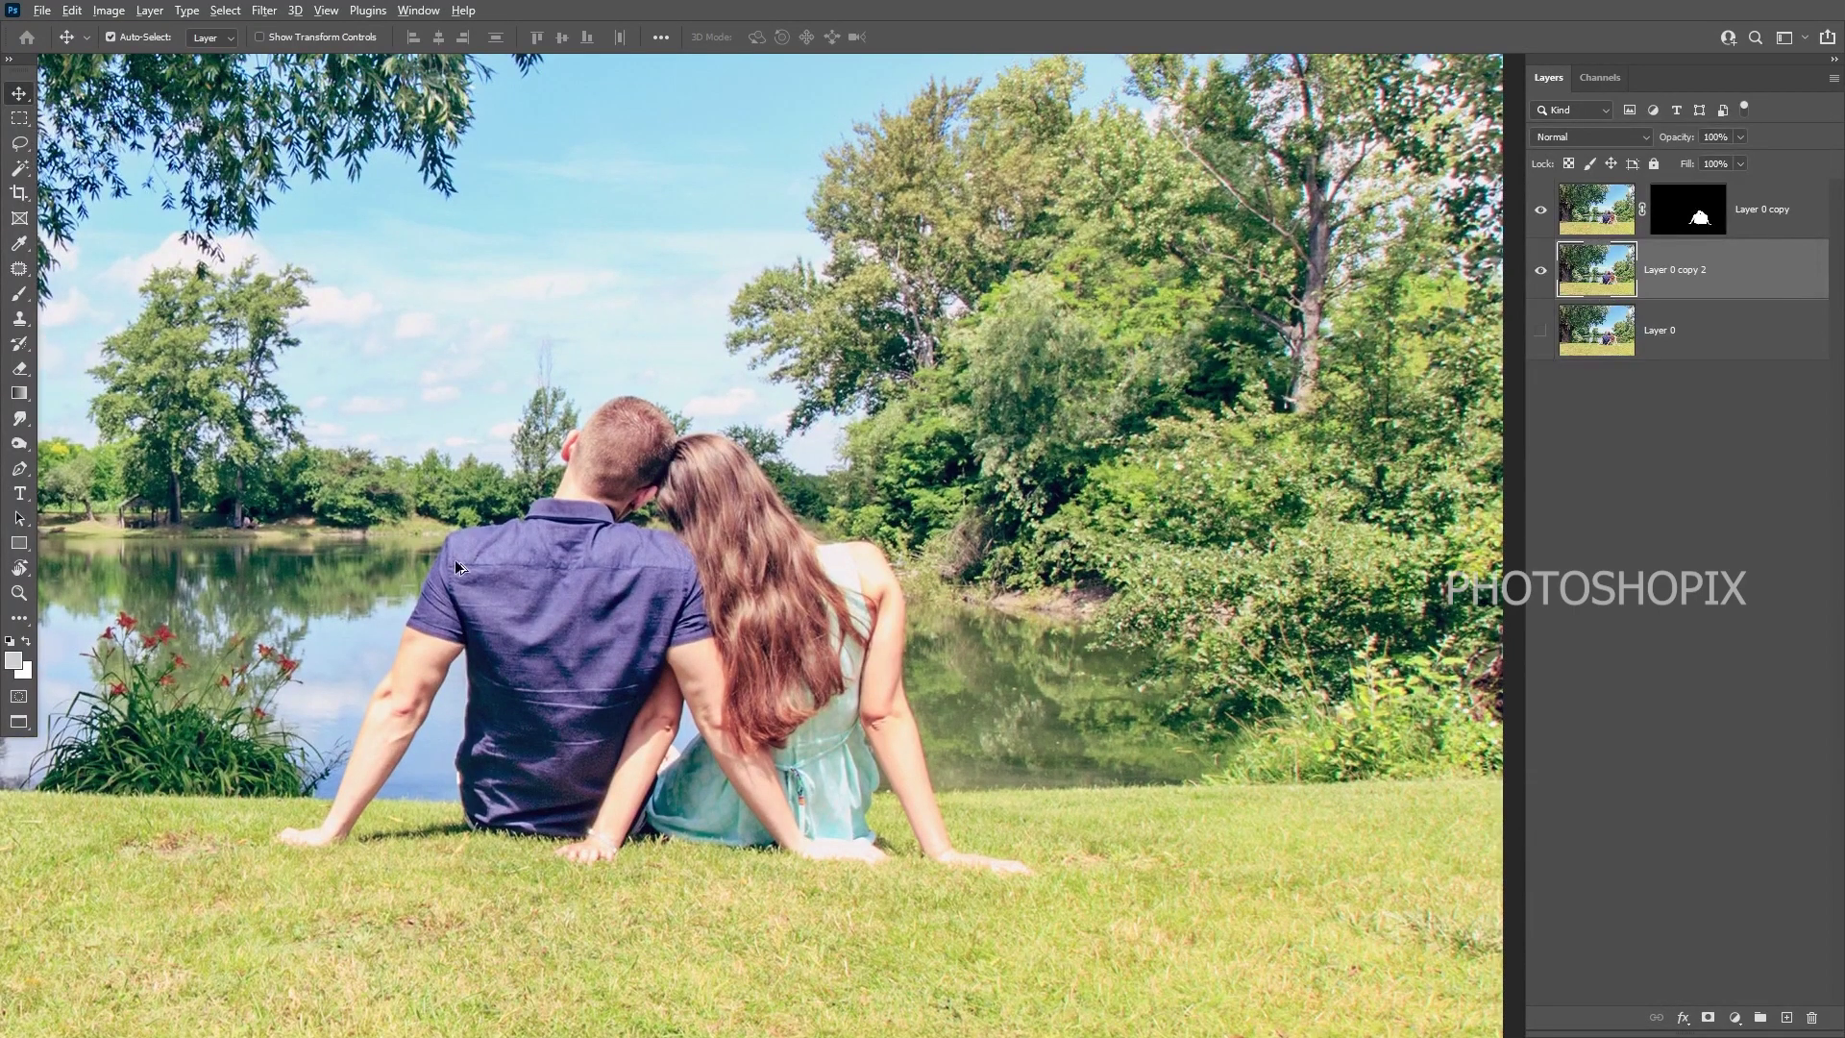
pyautogui.click(265, 11)
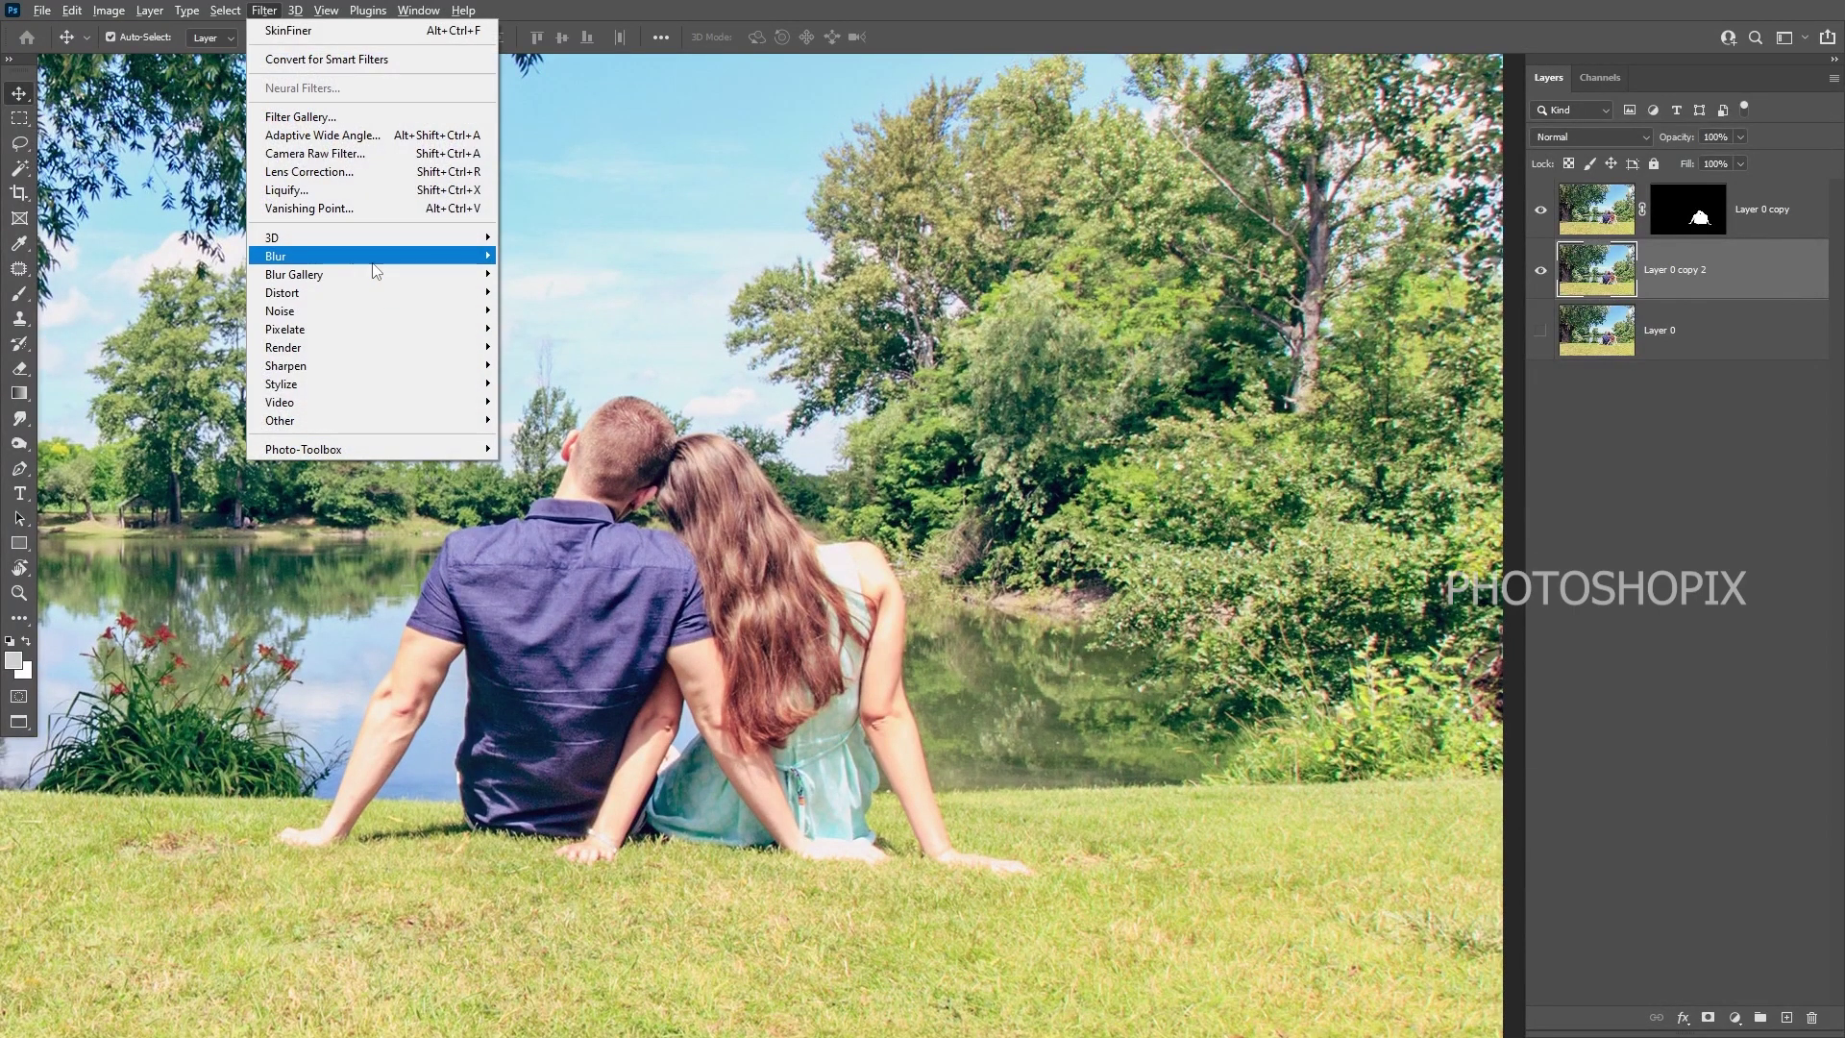
pyautogui.moveTo(373, 258)
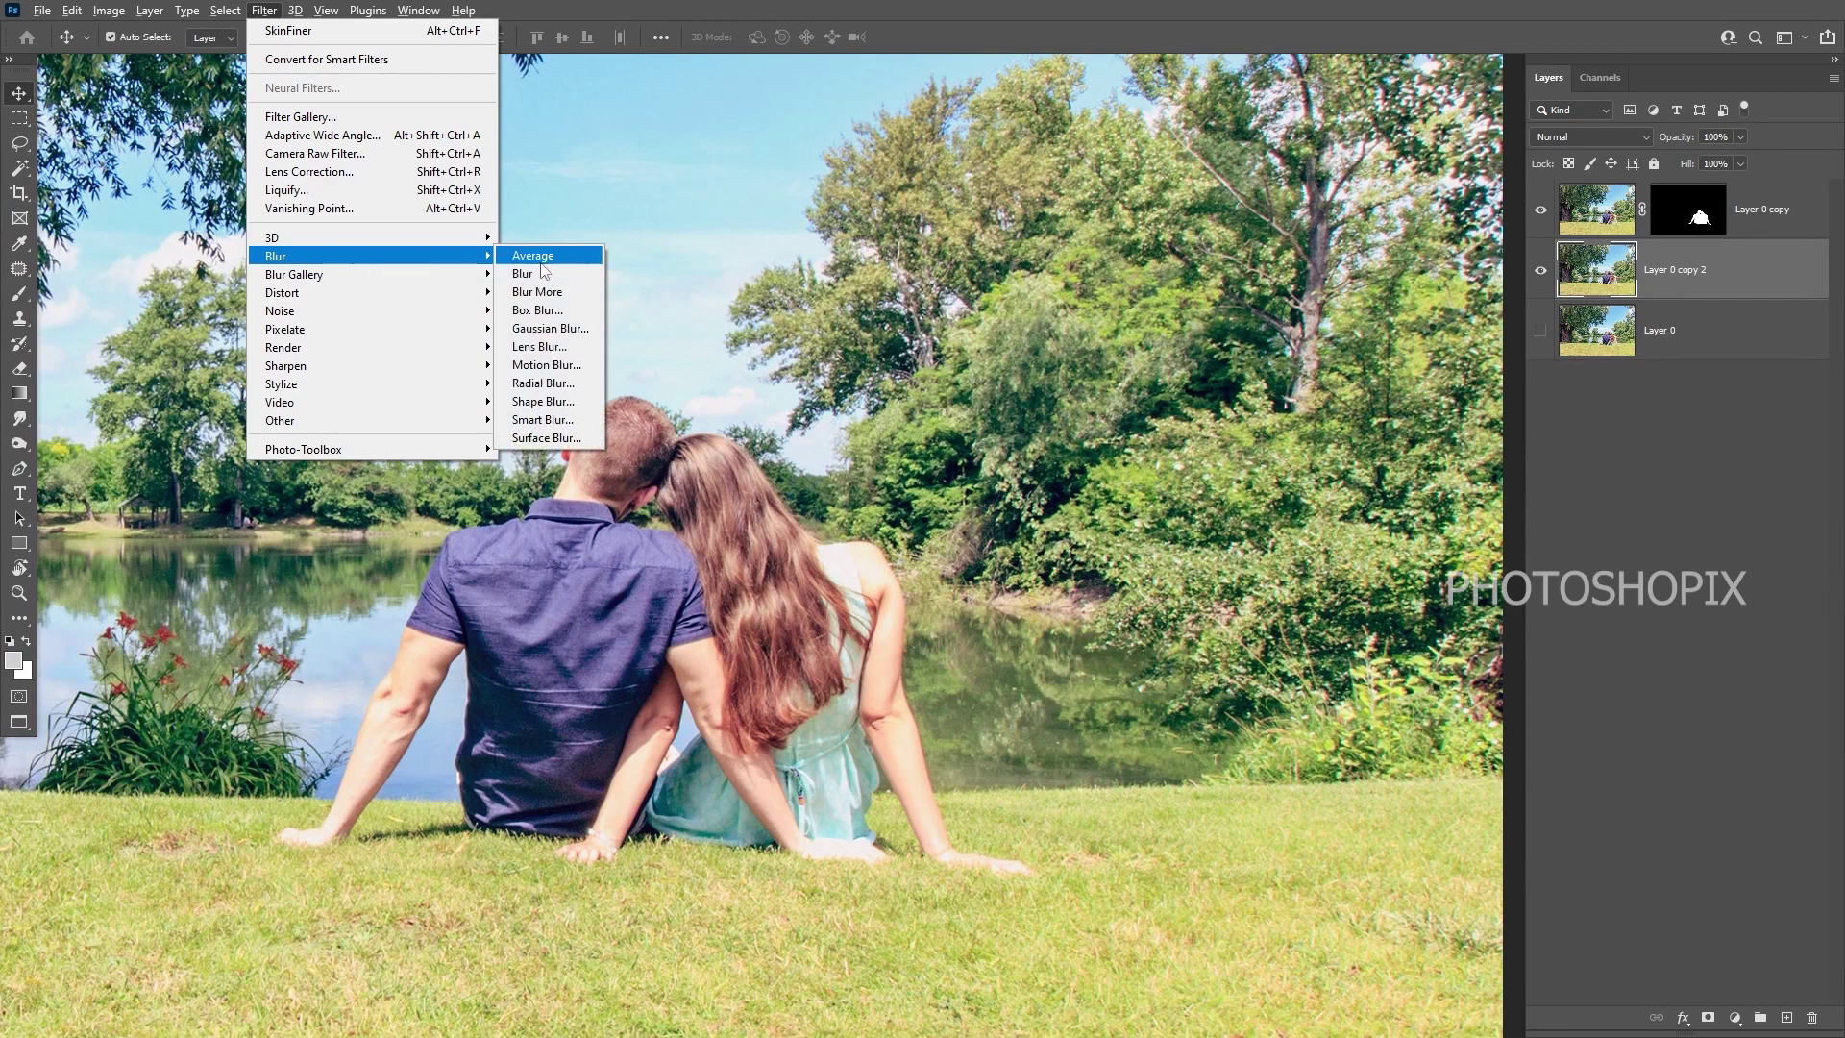
pyautogui.click(551, 329)
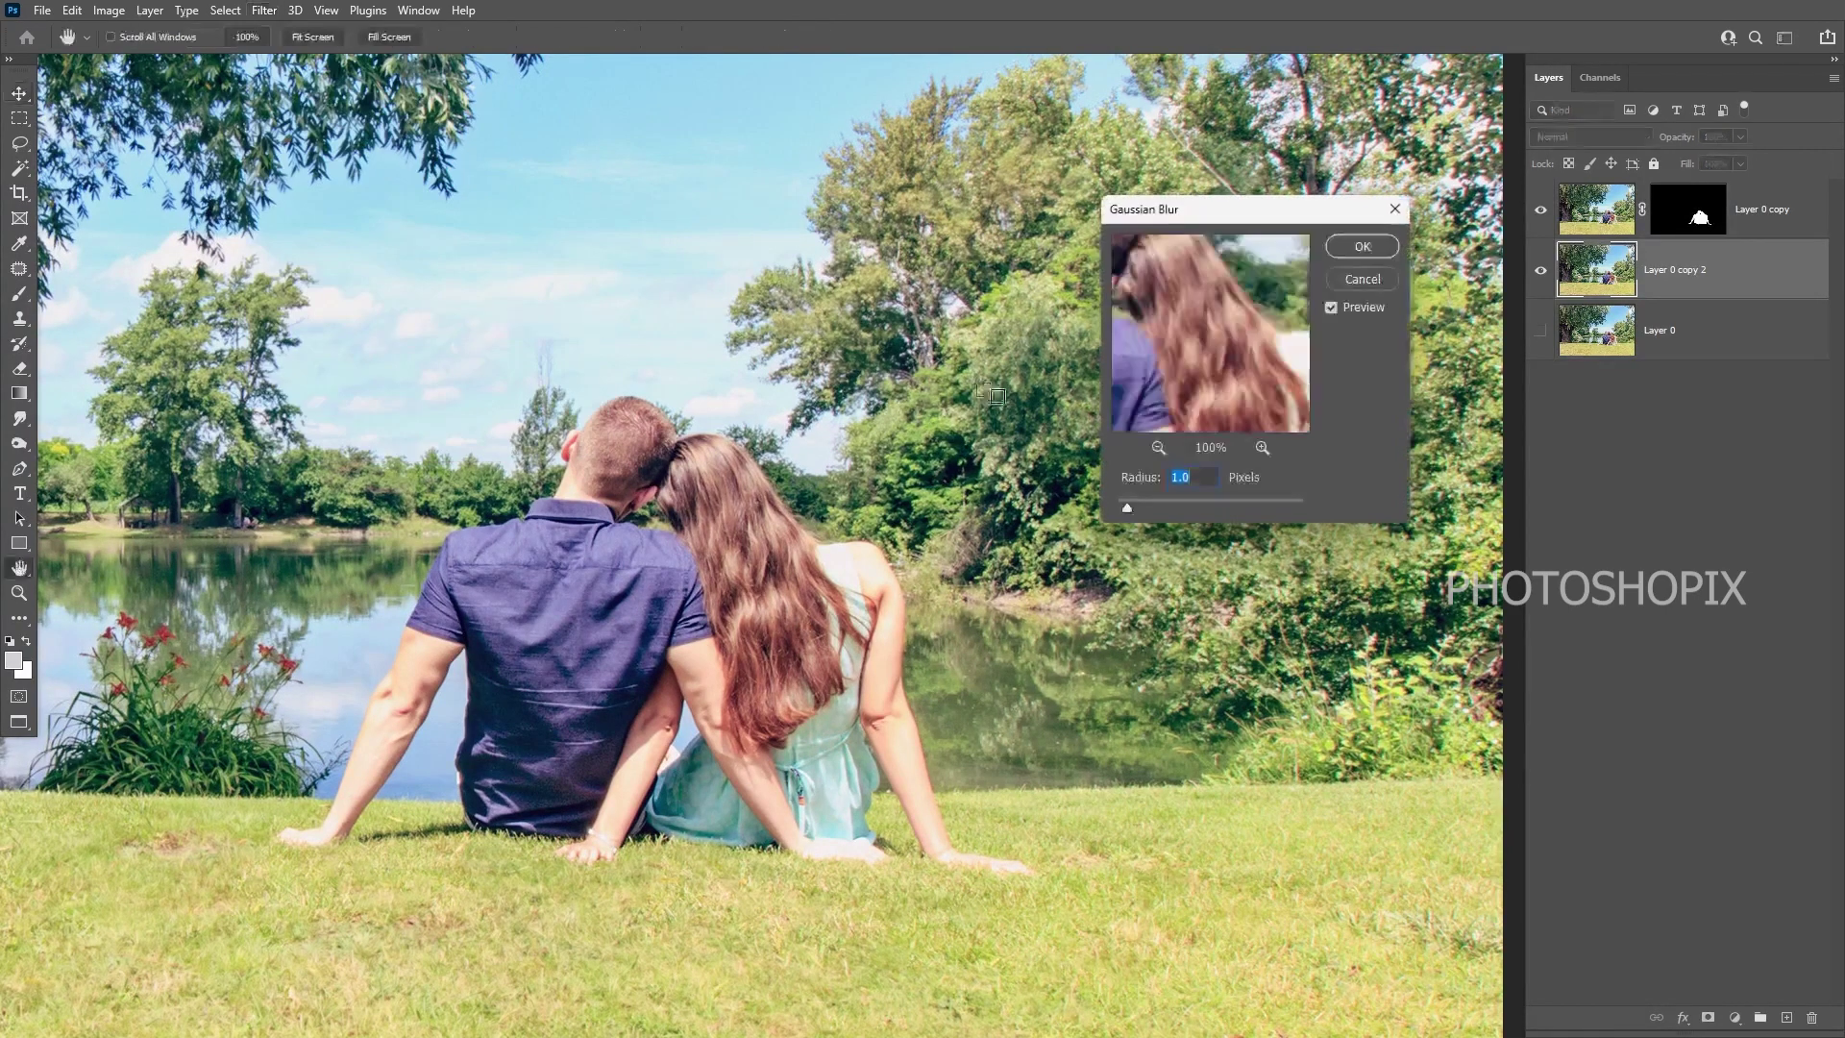
pyautogui.keyDown('ctrl'); pyautogui.click(898, 650); pyautogui.keyUp('ctrl')
pyautogui.keyDown('ctrl'); pyautogui.click(900, 649); pyautogui.keyUp('ctrl')
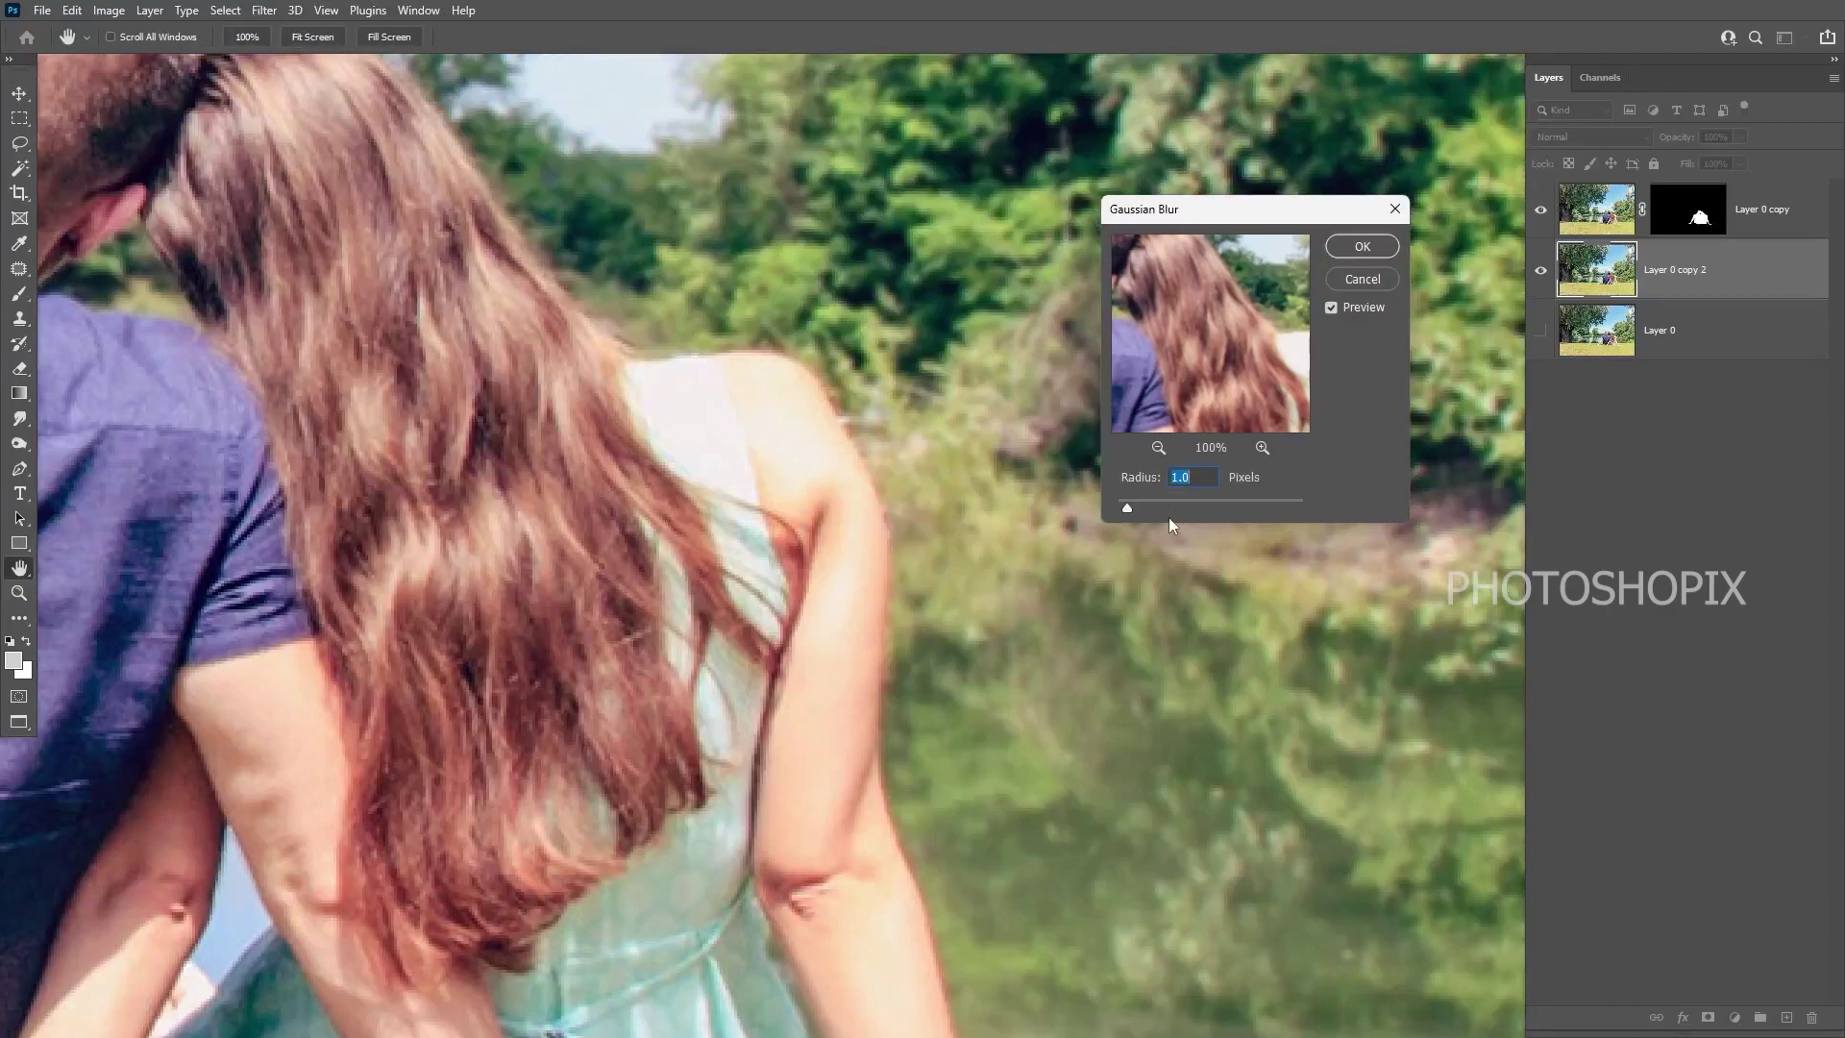
pyautogui.click(1191, 506)
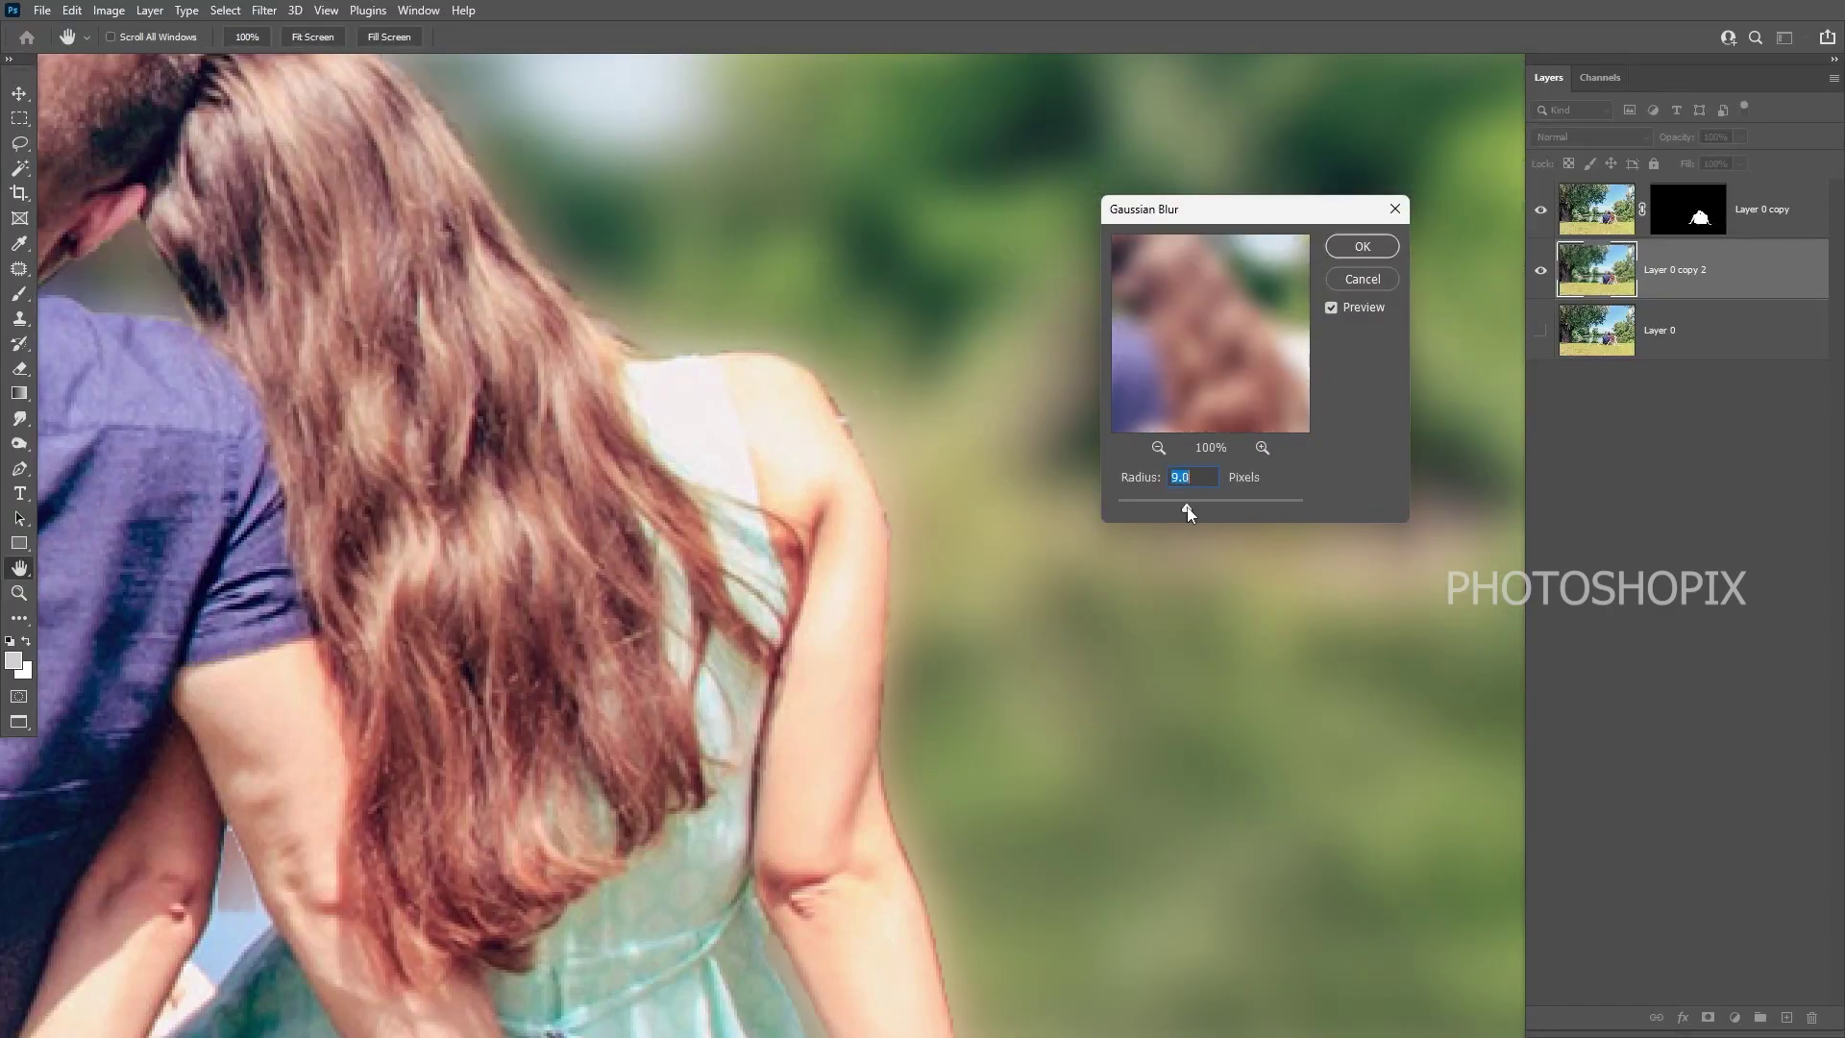
# - Examine the couple's outline against the blurred preview, around the arms, shirt, shoulders and heads
pyautogui.moveTo(755, 601); pyautogui.dragTo(814, 684)
pyautogui.keyDown('alt'); pyautogui.click(836, 559); pyautogui.keyUp('alt')
pyautogui.keyDown('alt'); pyautogui.click(836, 560); pyautogui.keyUp('alt')
pyautogui.moveTo(588, 557); pyautogui.dragTo(686, 568)
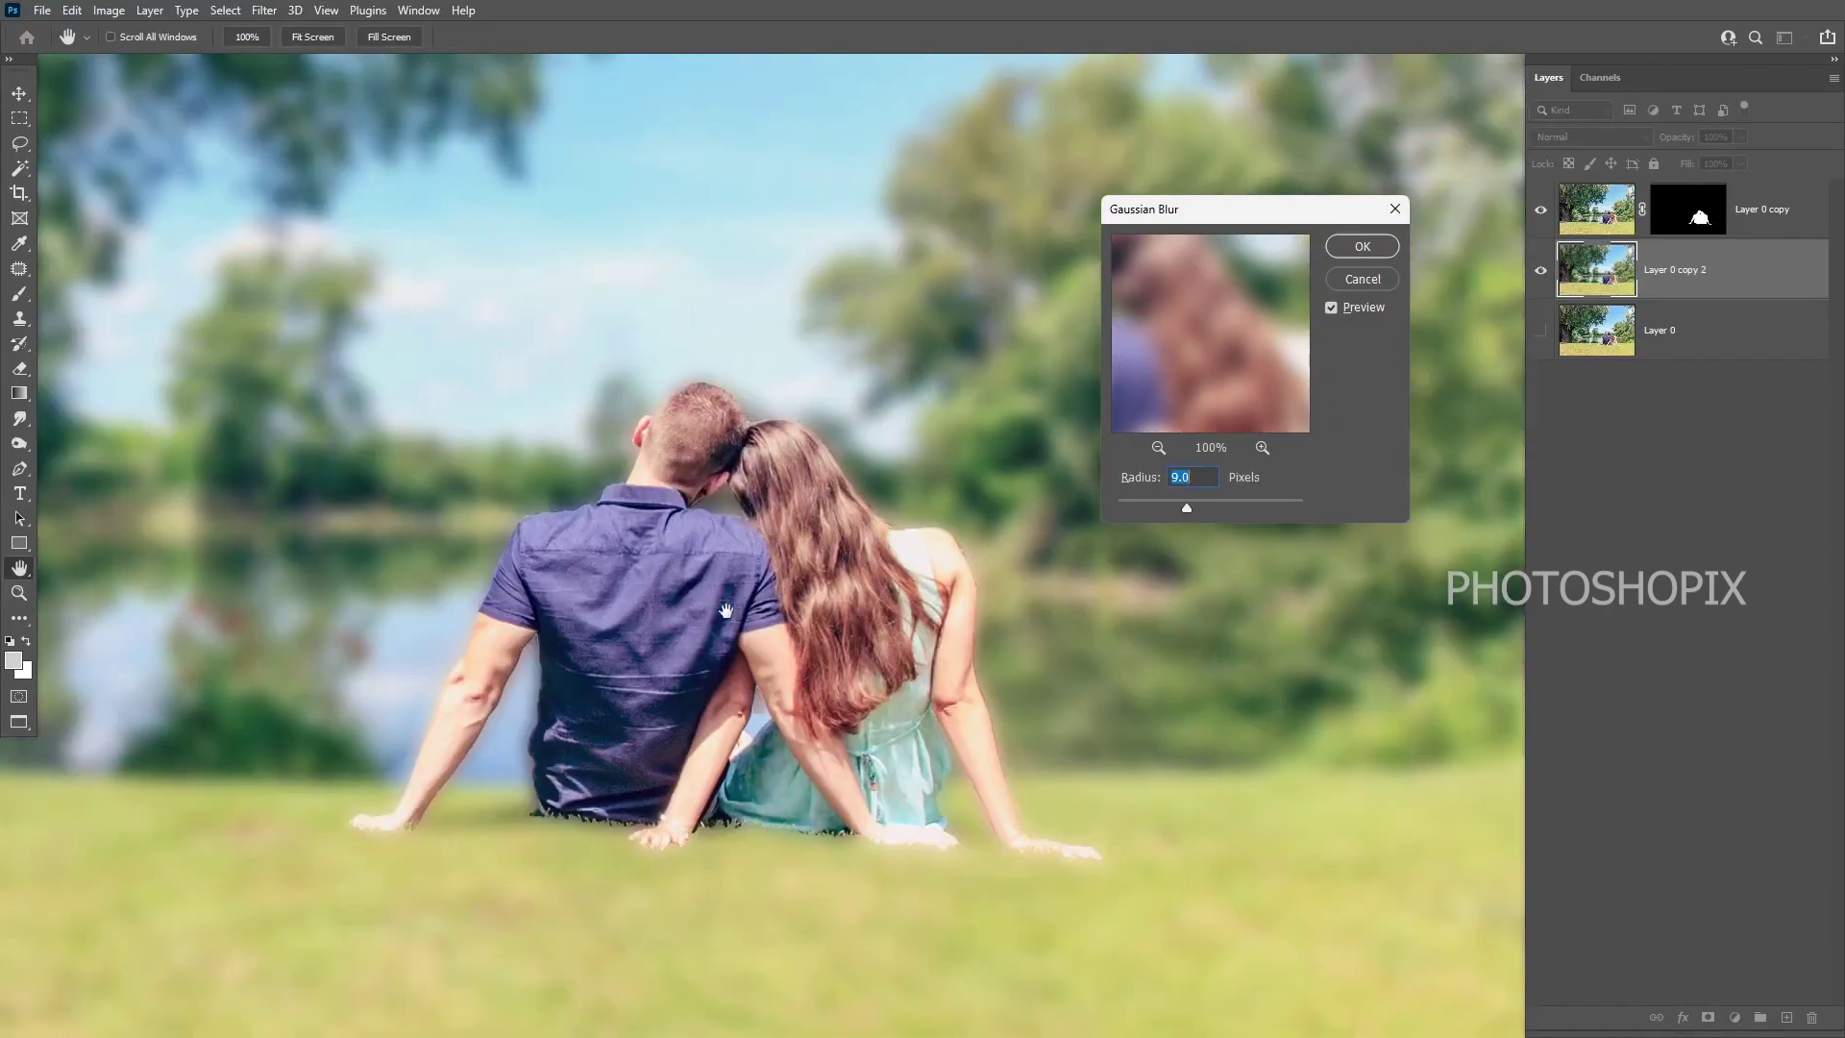
pyautogui.keyDown('ctrl'); pyautogui.click(502, 599); pyautogui.keyUp('ctrl')
pyautogui.keyDown('ctrl'); pyautogui.click(503, 599); pyautogui.keyUp('ctrl')
pyautogui.moveTo(387, 772); pyautogui.dragTo(503, 642)
pyautogui.moveTo(736, 709); pyautogui.dragTo(729, 554)
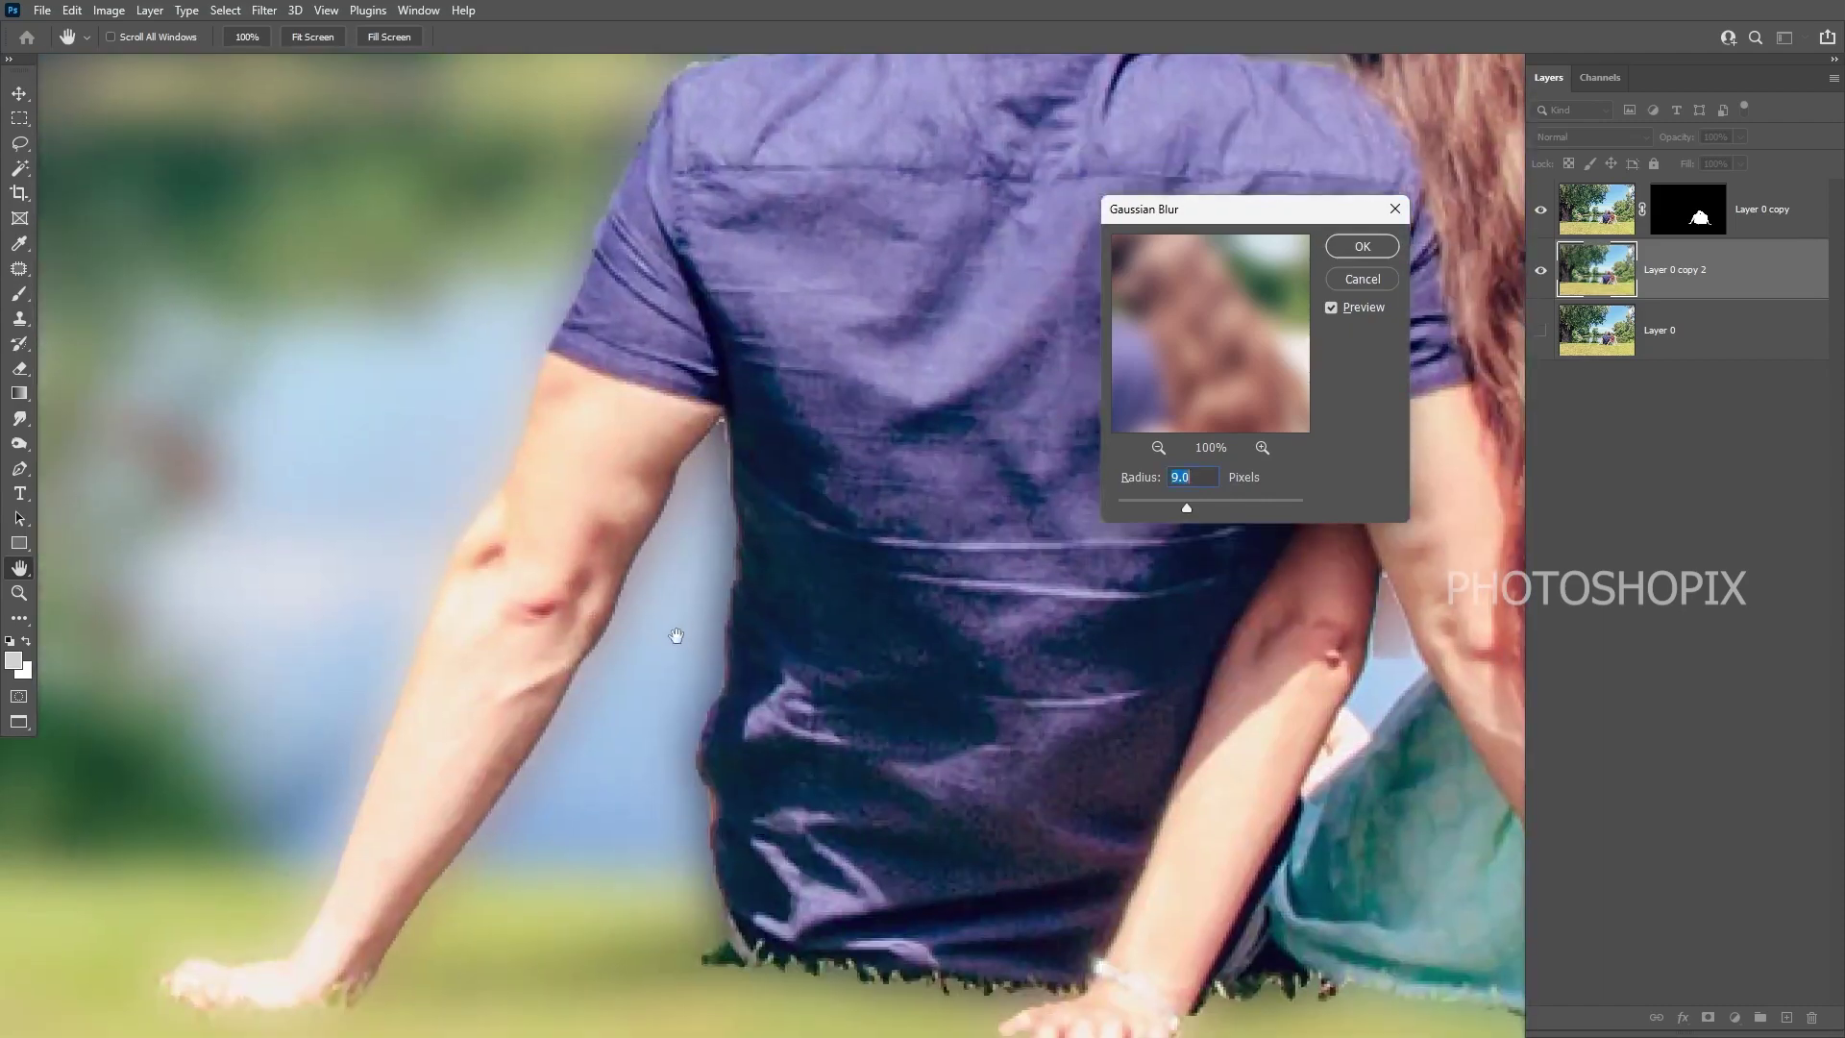
pyautogui.keyDown('ctrl'); pyautogui.click(641, 624); pyautogui.keyUp('ctrl')
pyautogui.moveTo(732, 916); pyautogui.dragTo(687, 636)
pyautogui.moveTo(283, 719); pyautogui.dragTo(517, 679)
pyautogui.moveTo(468, 549); pyautogui.dragTo(479, 646)
pyautogui.moveTo(585, 454); pyautogui.dragTo(527, 678)
pyautogui.moveTo(642, 430); pyautogui.dragTo(660, 539)
pyautogui.moveTo(770, 433); pyautogui.dragTo(593, 703)
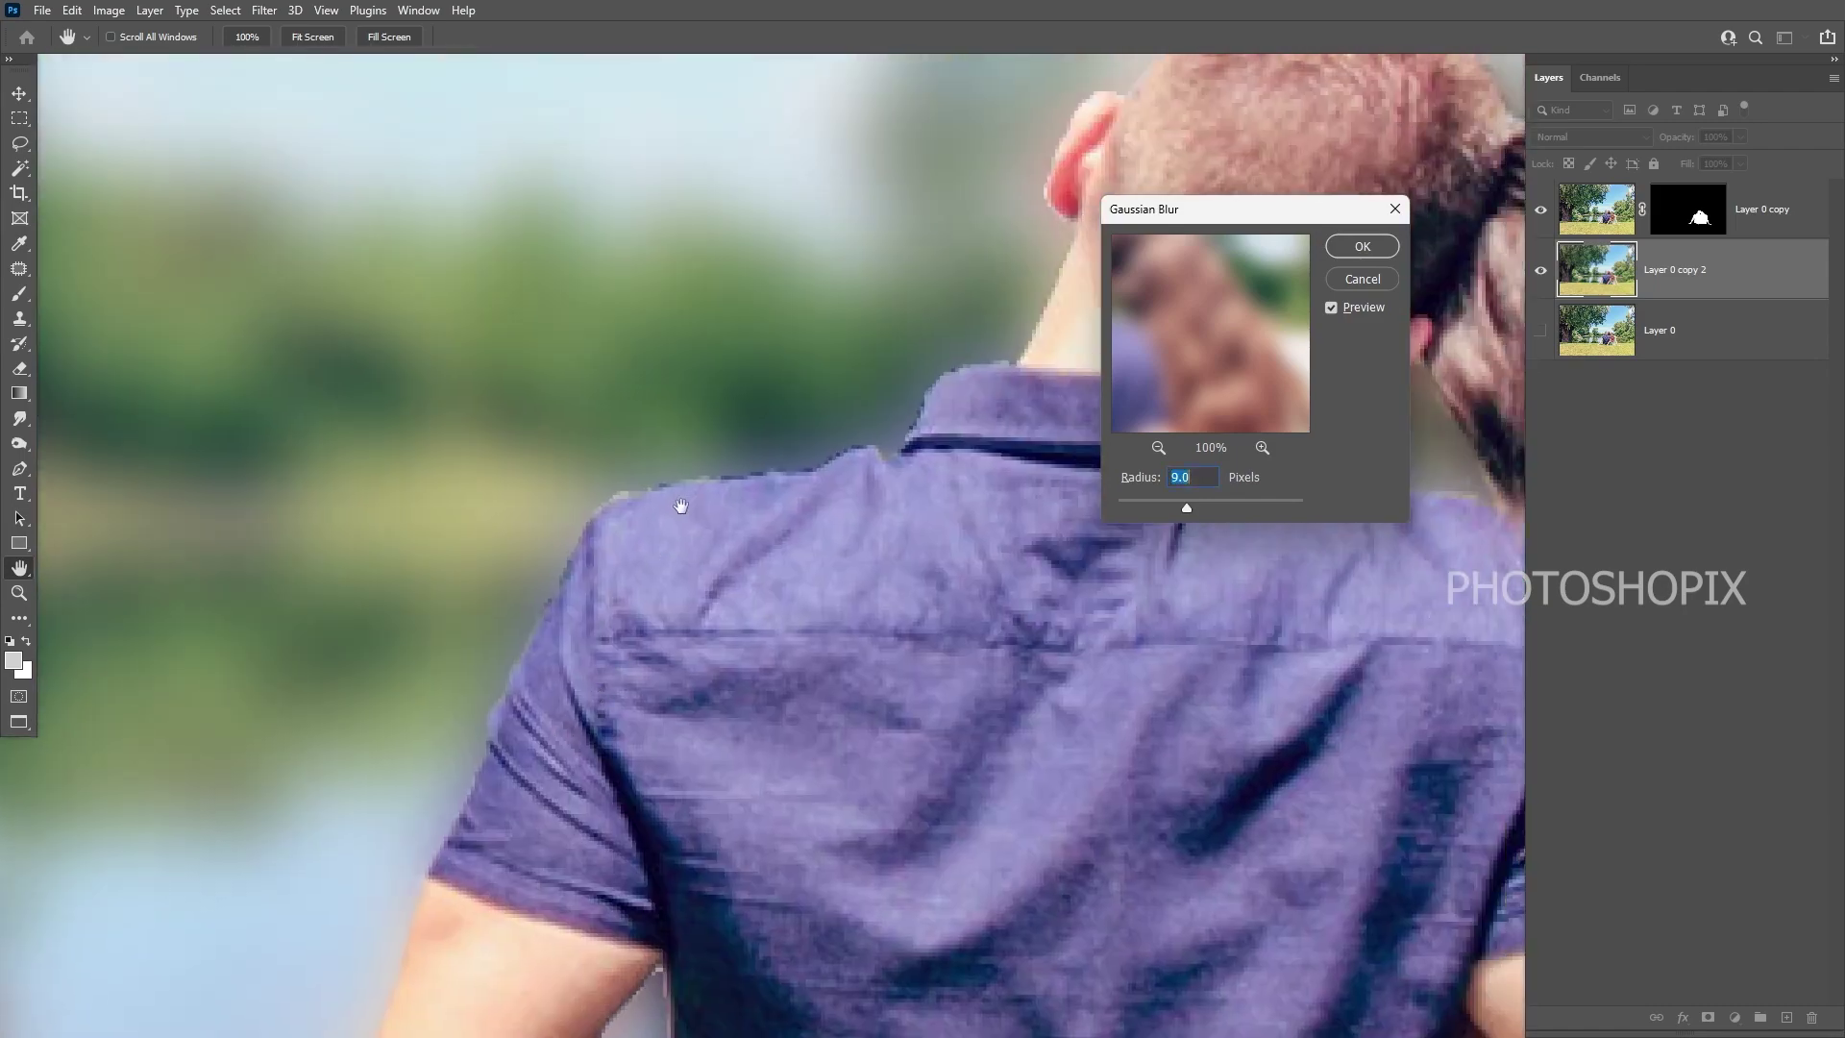
pyautogui.moveTo(783, 464); pyautogui.dragTo(430, 604)
pyautogui.moveTo(930, 605); pyautogui.dragTo(788, 641)
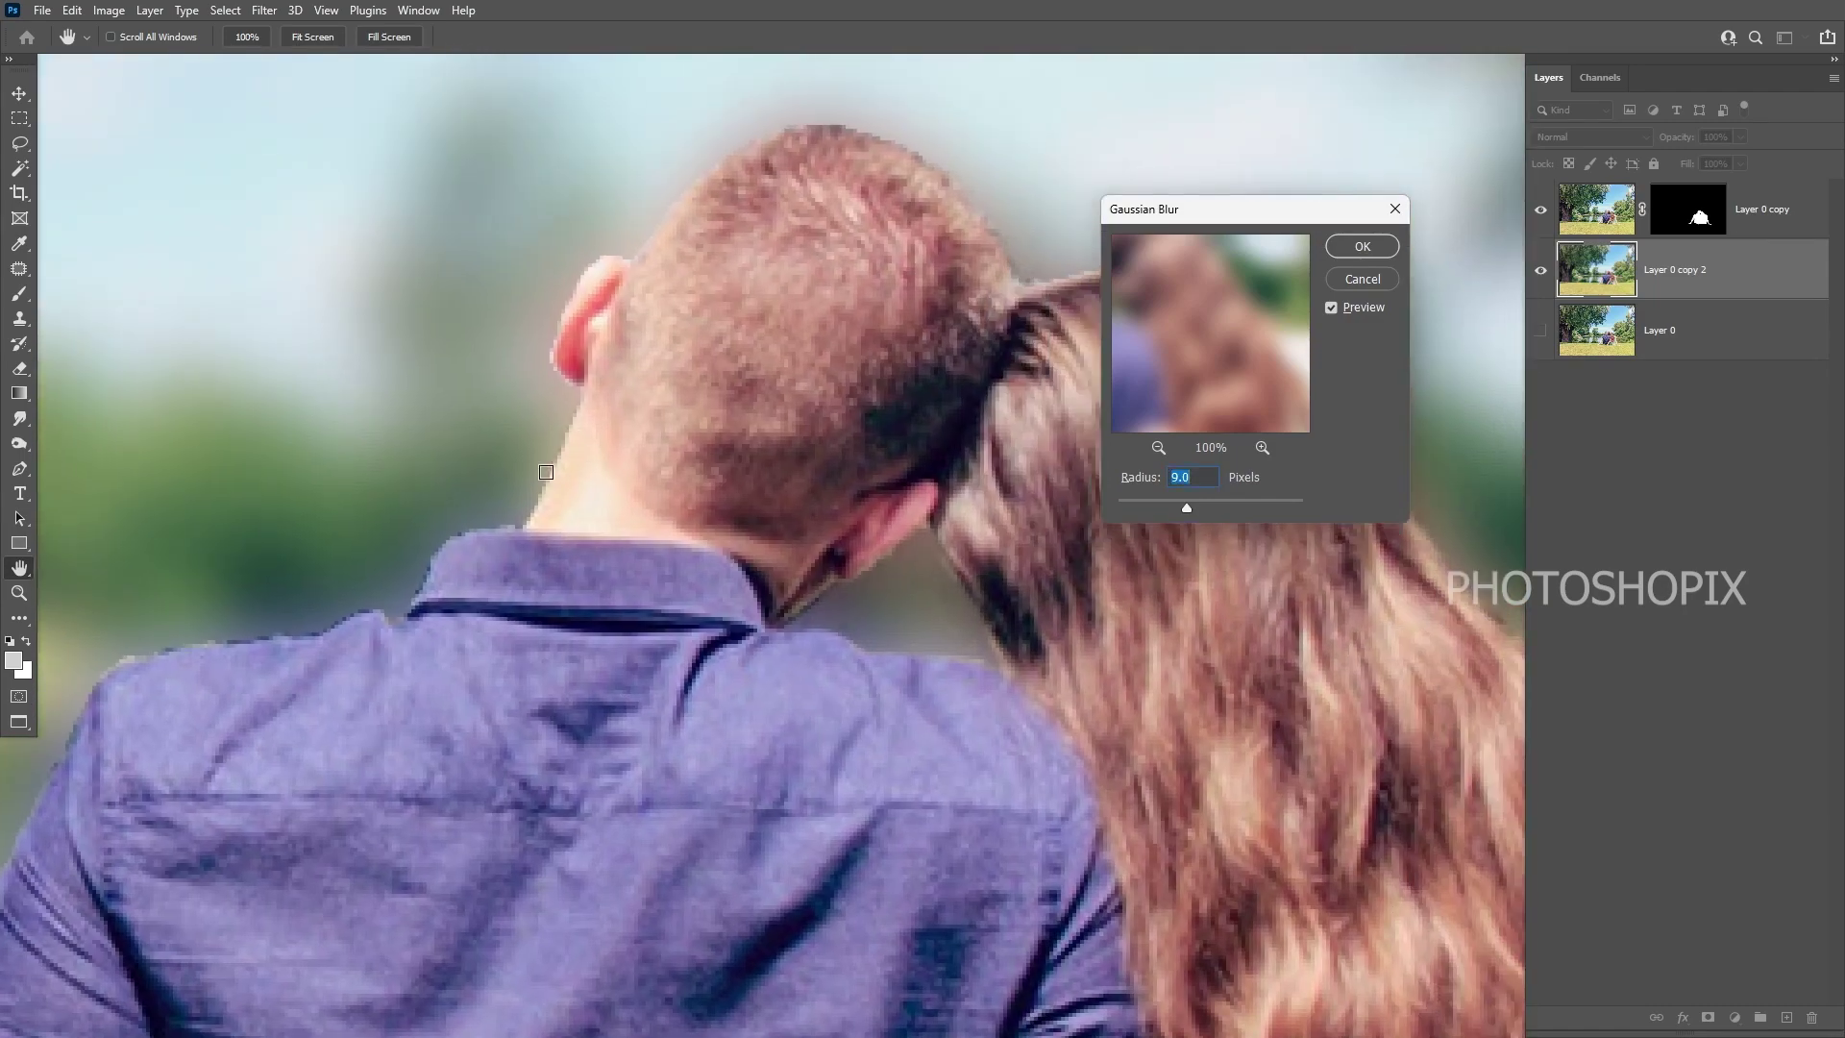
# - Try a smaller Gaussian Blur radius of 3.6 pixels, check the couple's edges against it, and cancel the blur
pyautogui.moveTo(1187, 507); pyautogui.dragTo(1153, 507)
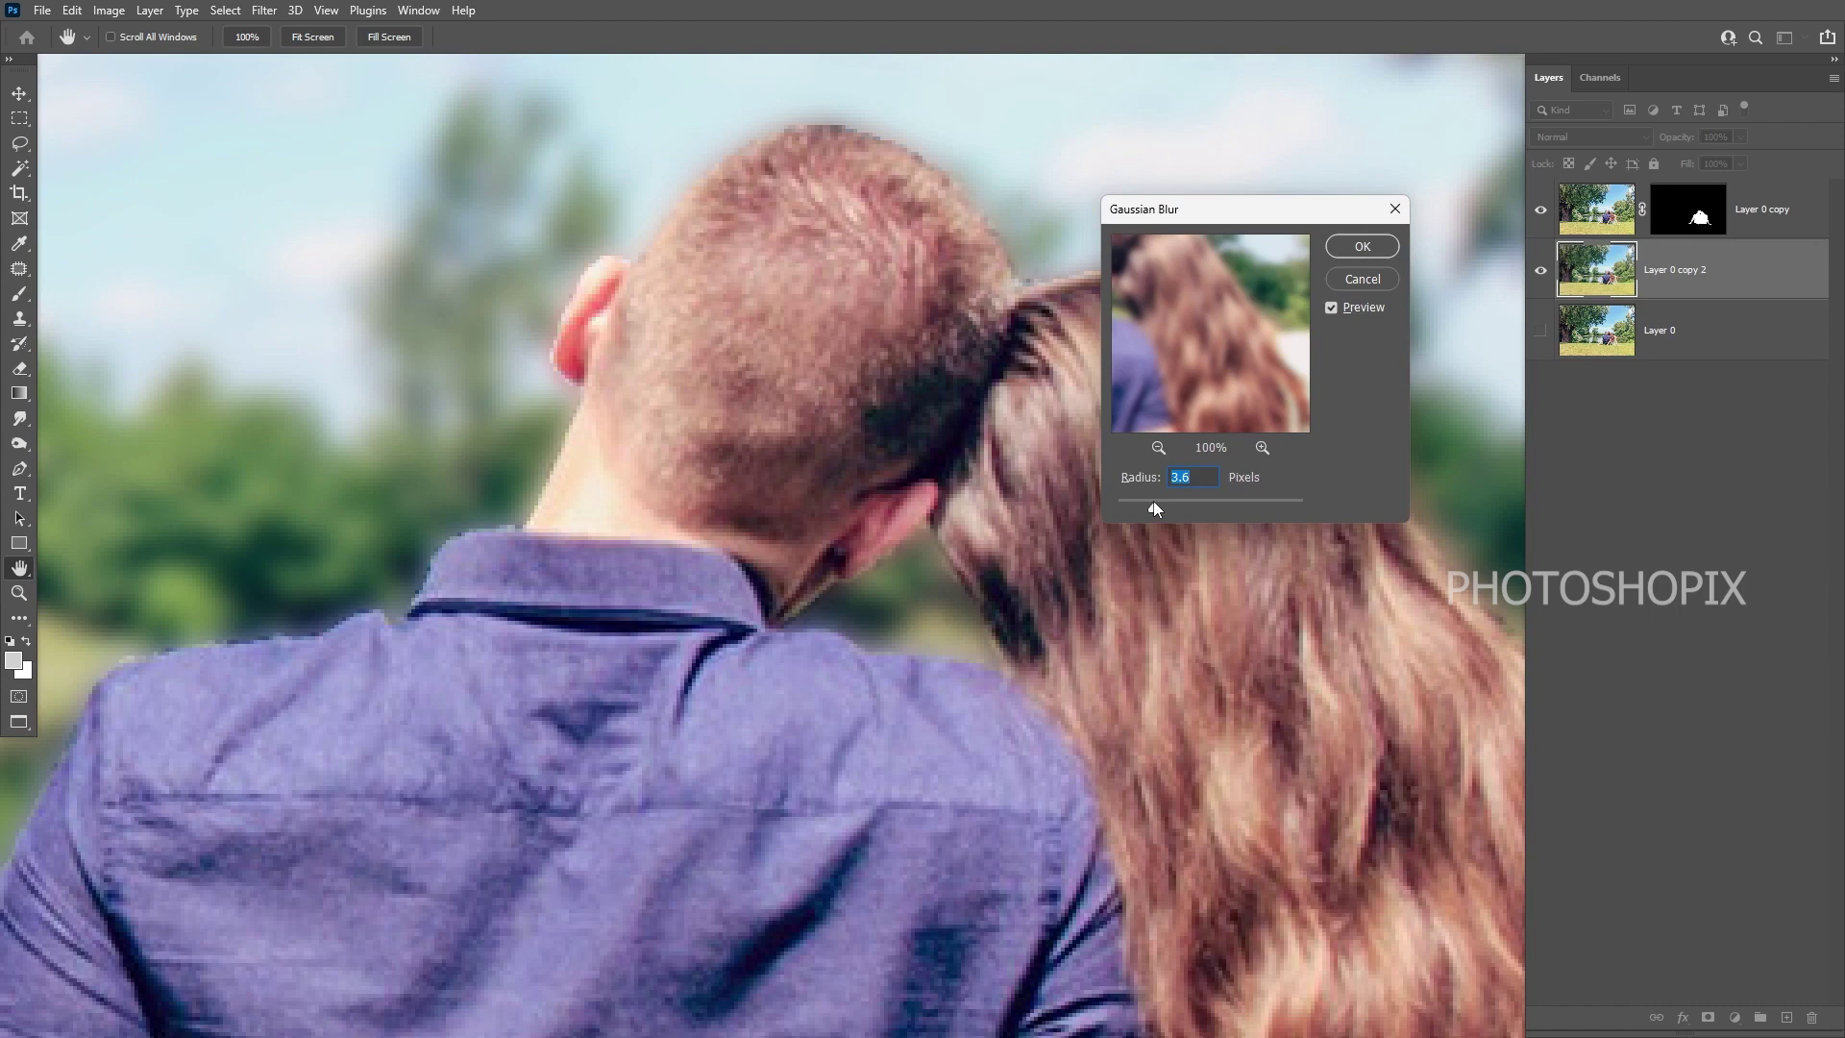
pyautogui.moveTo(655, 533); pyautogui.dragTo(685, 617)
pyautogui.click(563, 569)
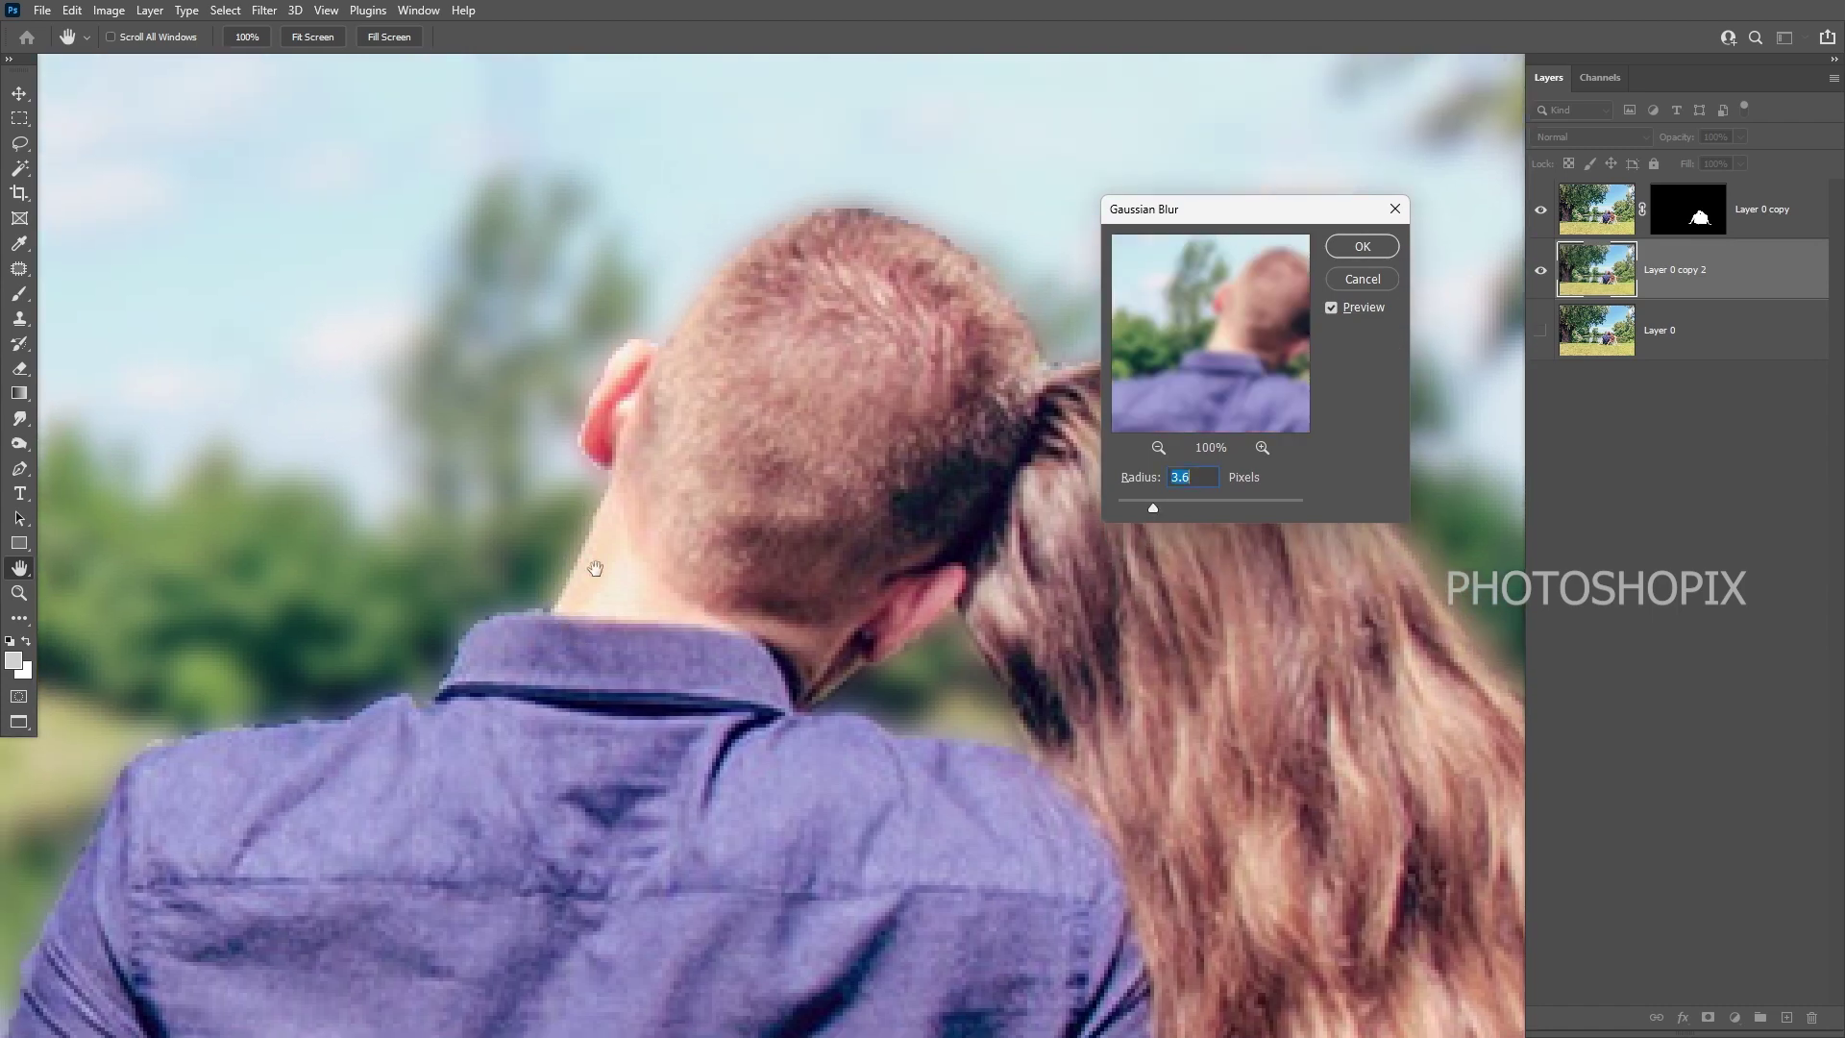
pyautogui.moveTo(1033, 627); pyautogui.dragTo(596, 607)
pyautogui.moveTo(1115, 685); pyautogui.dragTo(615, 554)
pyautogui.moveTo(1013, 853); pyautogui.dragTo(903, 499)
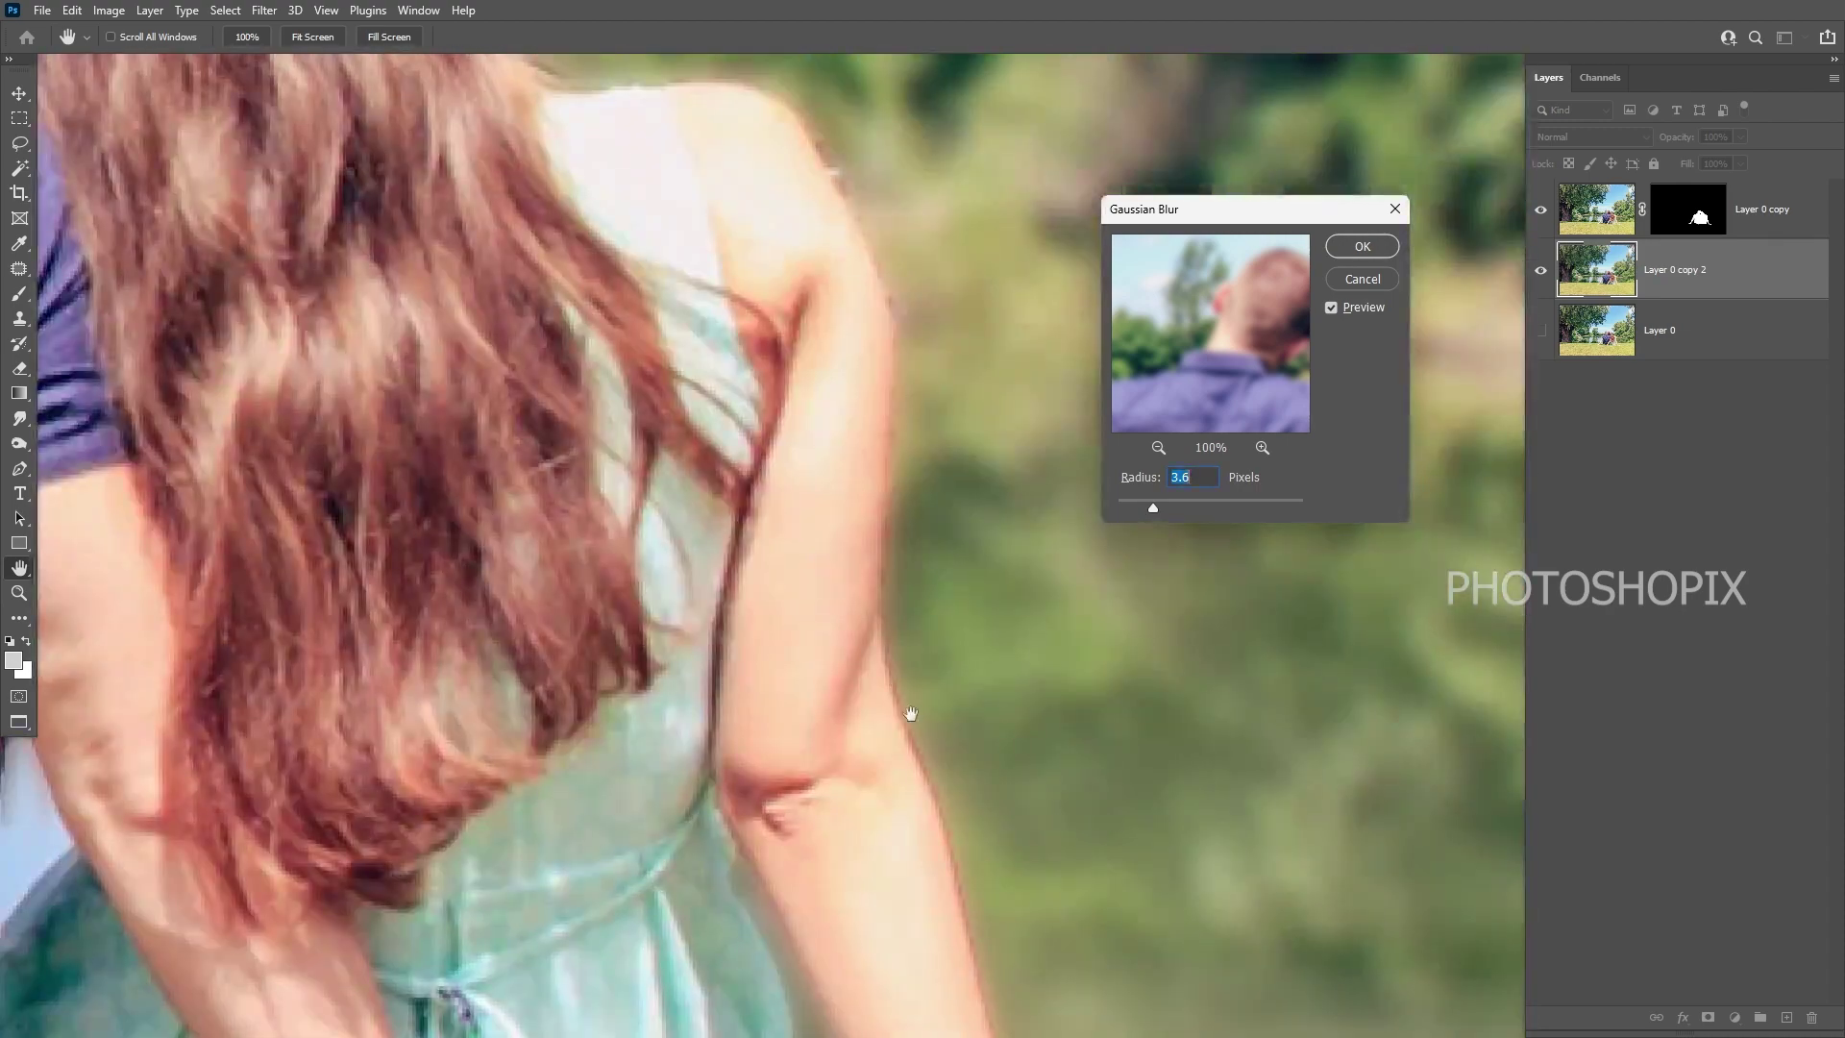
pyautogui.moveTo(930, 980); pyautogui.dragTo(870, 507)
pyautogui.scroll(-5, 861, 586)
pyautogui.moveTo(759, 601); pyautogui.dragTo(911, 767)
pyautogui.scroll(-5, 865, 750)
pyautogui.moveTo(869, 684); pyautogui.dragTo(799, 736)
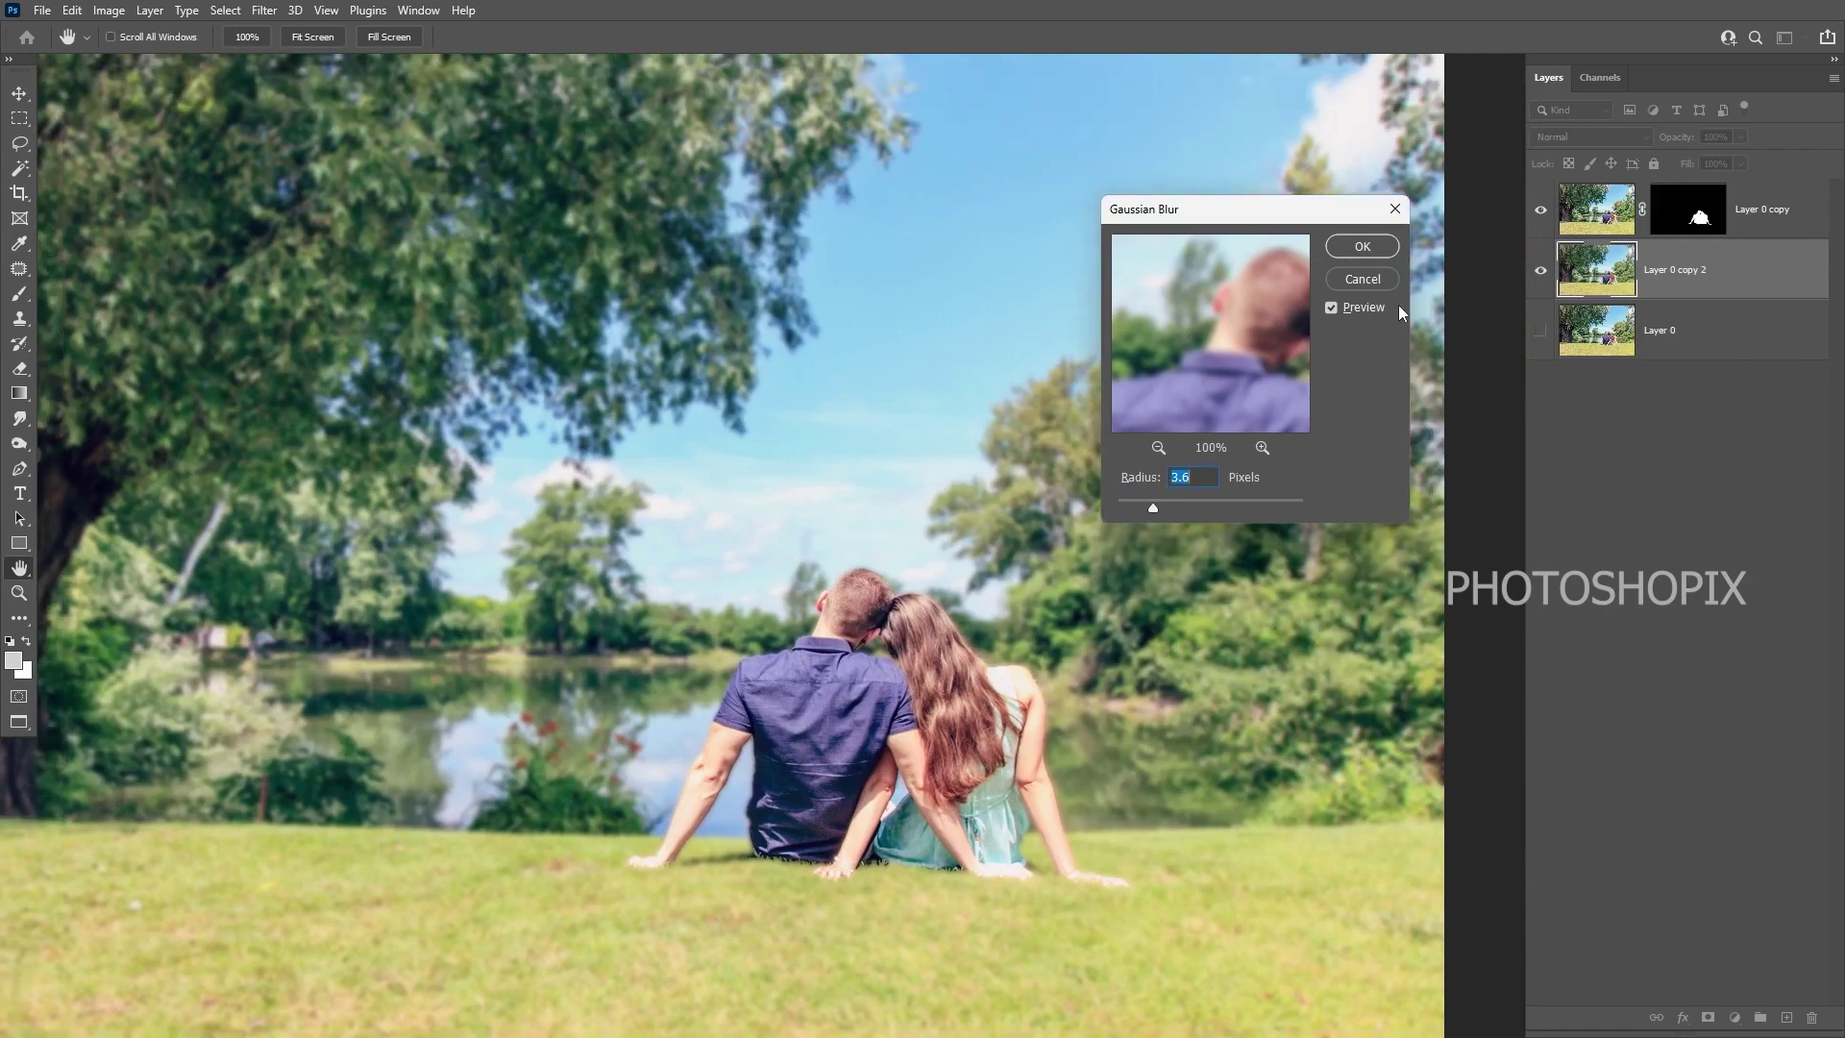
pyautogui.click(1388, 279)
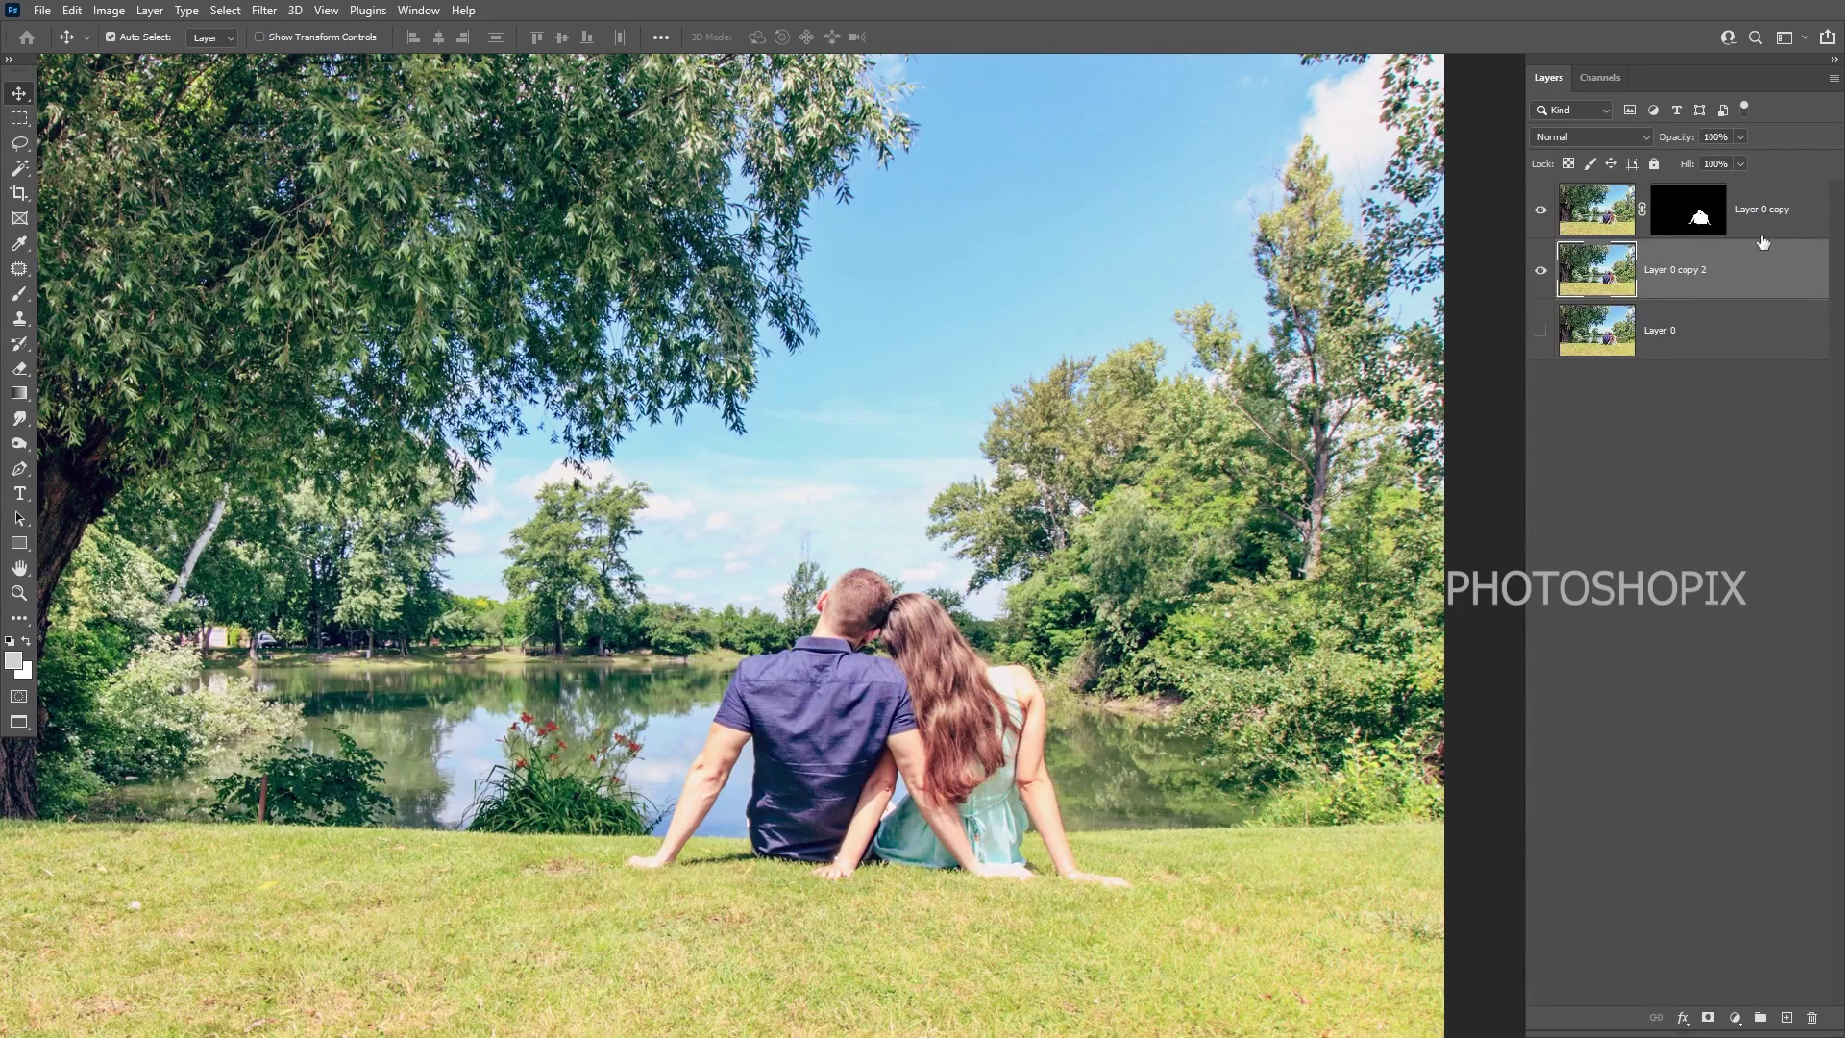
# - Load the mask of Layer 0 copy as a selection, check its outline around the couple, and deselect it
pyautogui.keyDown('ctrl'); pyautogui.click(1690, 217); pyautogui.keyUp('ctrl')
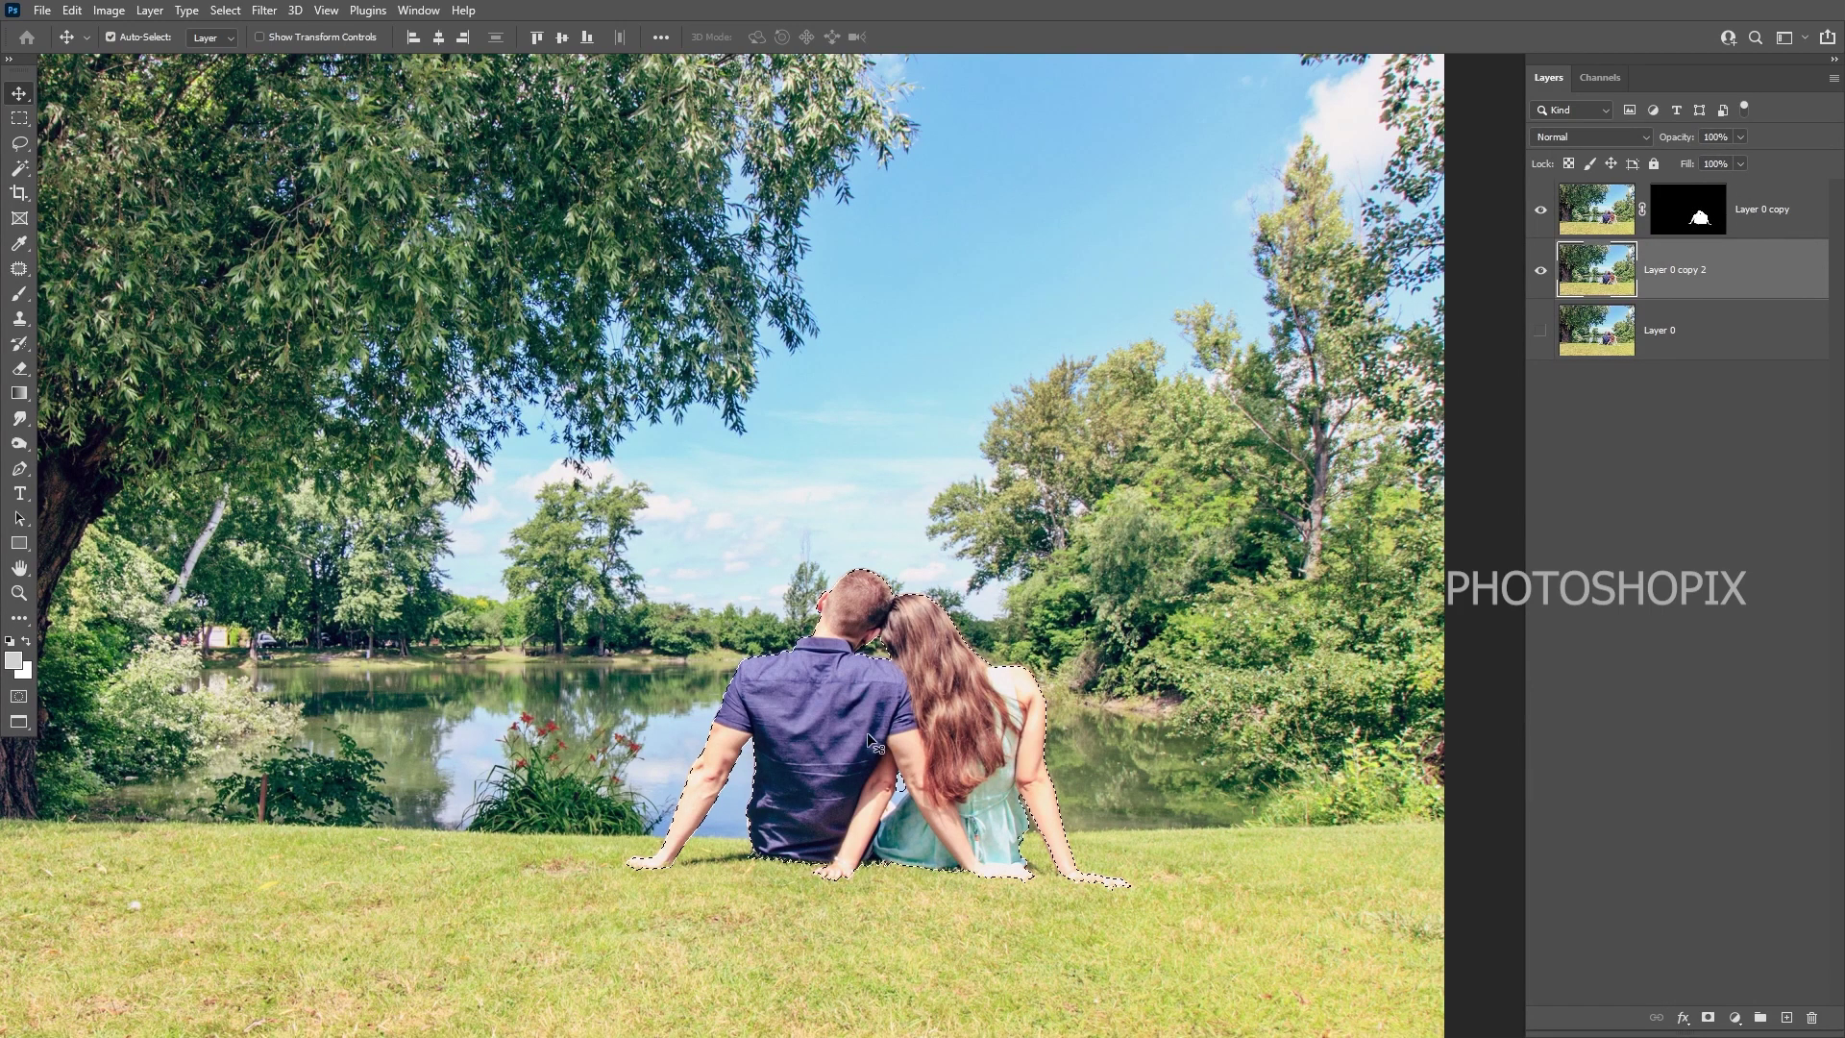
pyautogui.scroll(5, 865, 759)
pyautogui.moveTo(987, 532); pyautogui.dragTo(1288, 425)
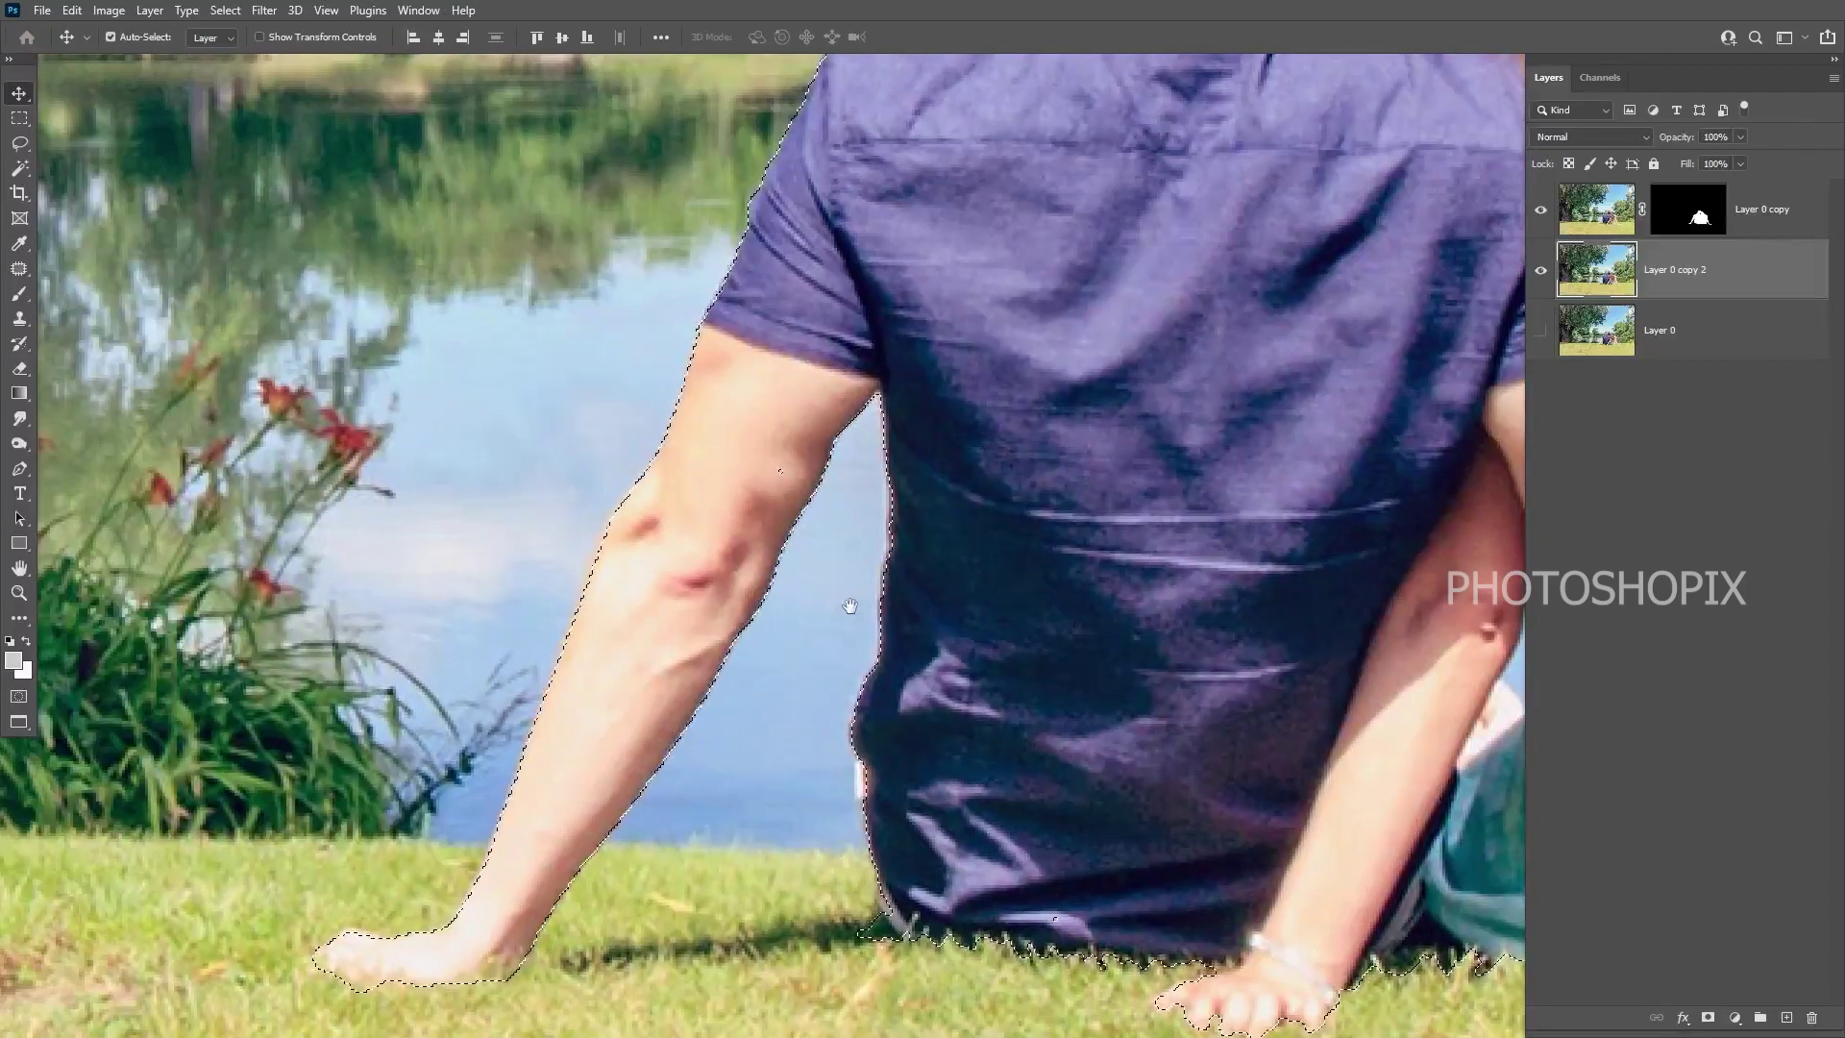
pyautogui.scroll(-1, 829, 594)
pyautogui.moveTo(867, 638); pyautogui.dragTo(864, 659)
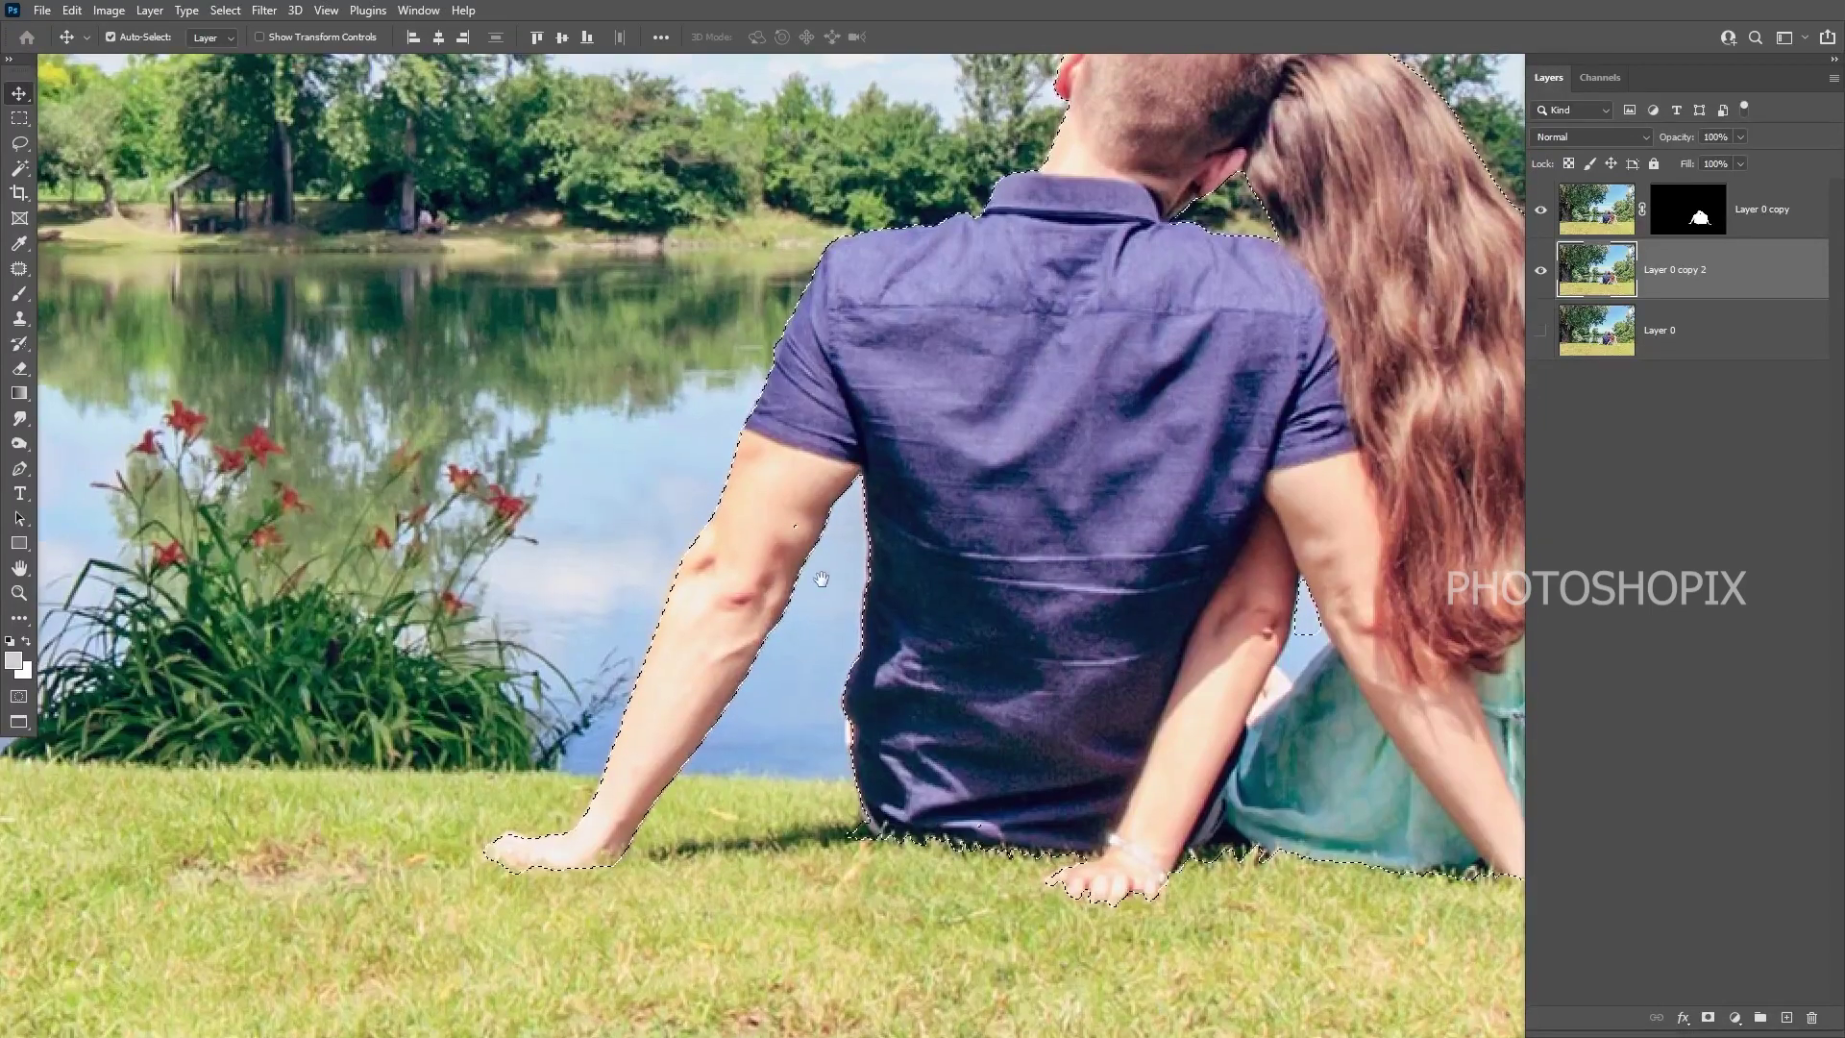
pyautogui.moveTo(826, 590); pyautogui.dragTo(782, 618)
pyautogui.moveTo(1309, 524); pyautogui.dragTo(1204, 538)
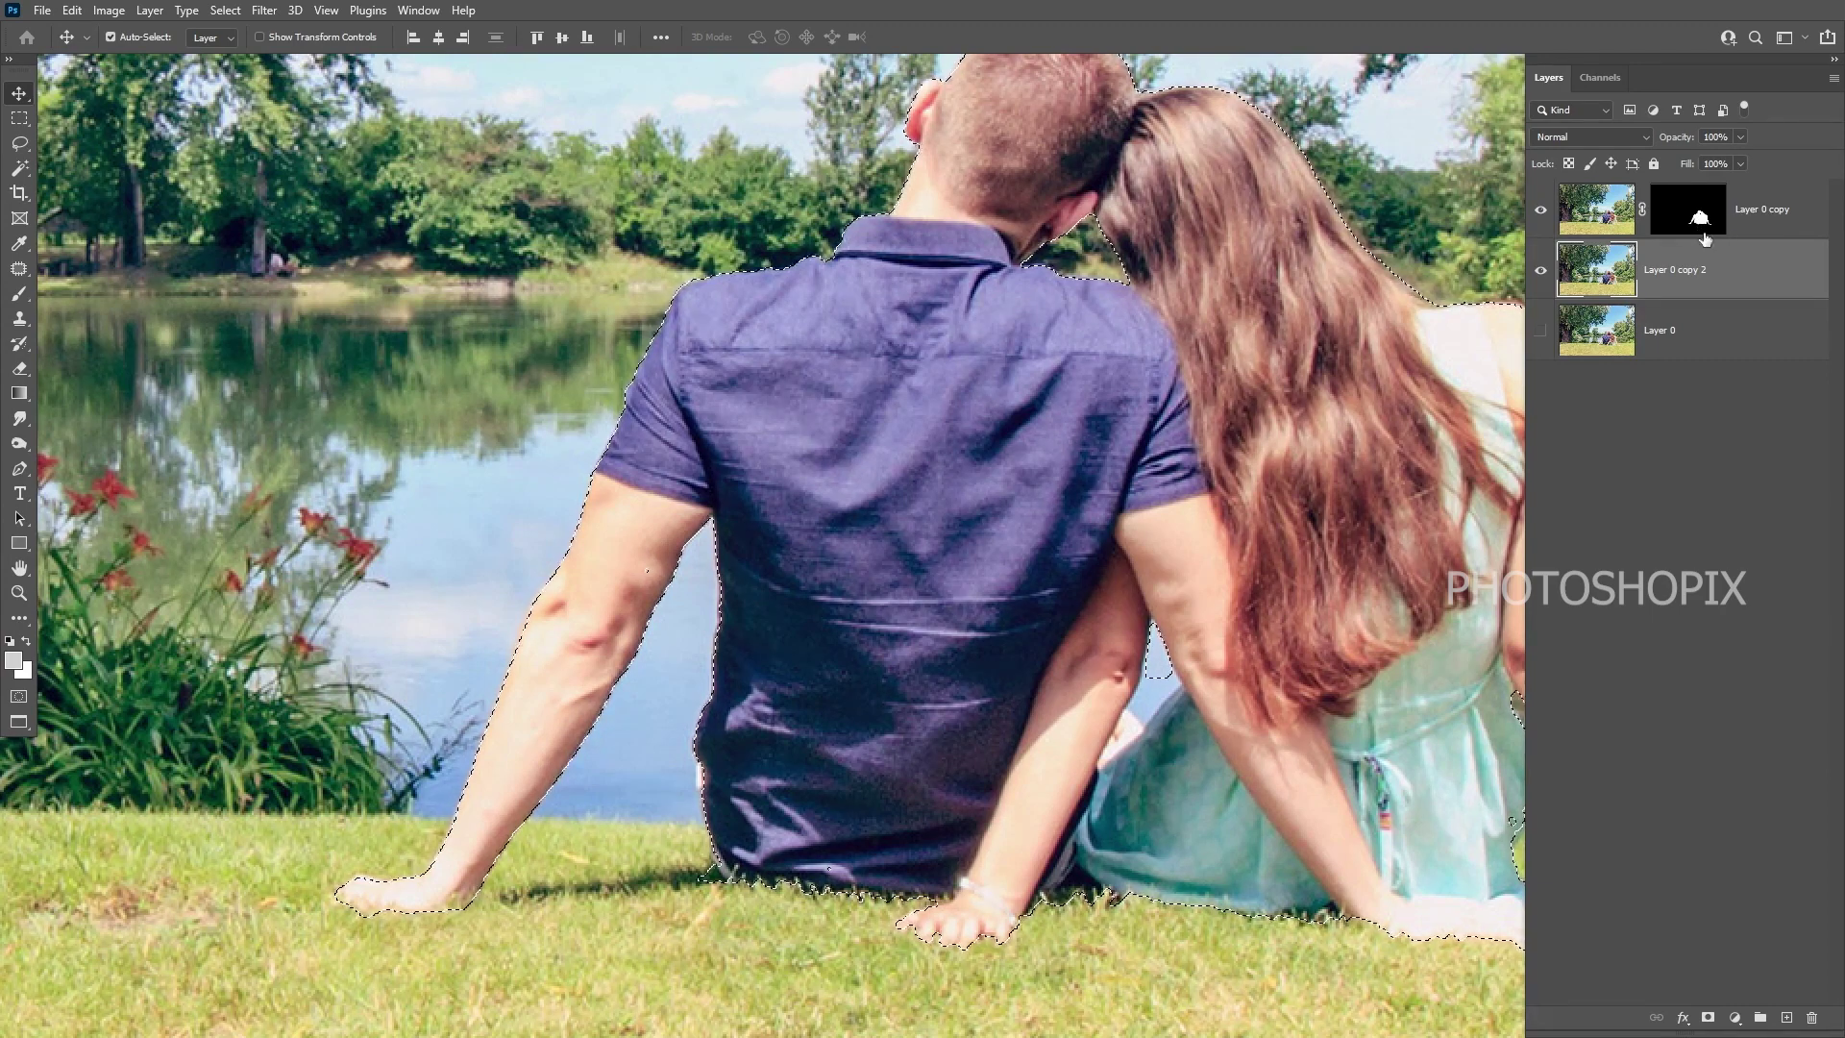
pyautogui.hotkey('ctrl', 'd')
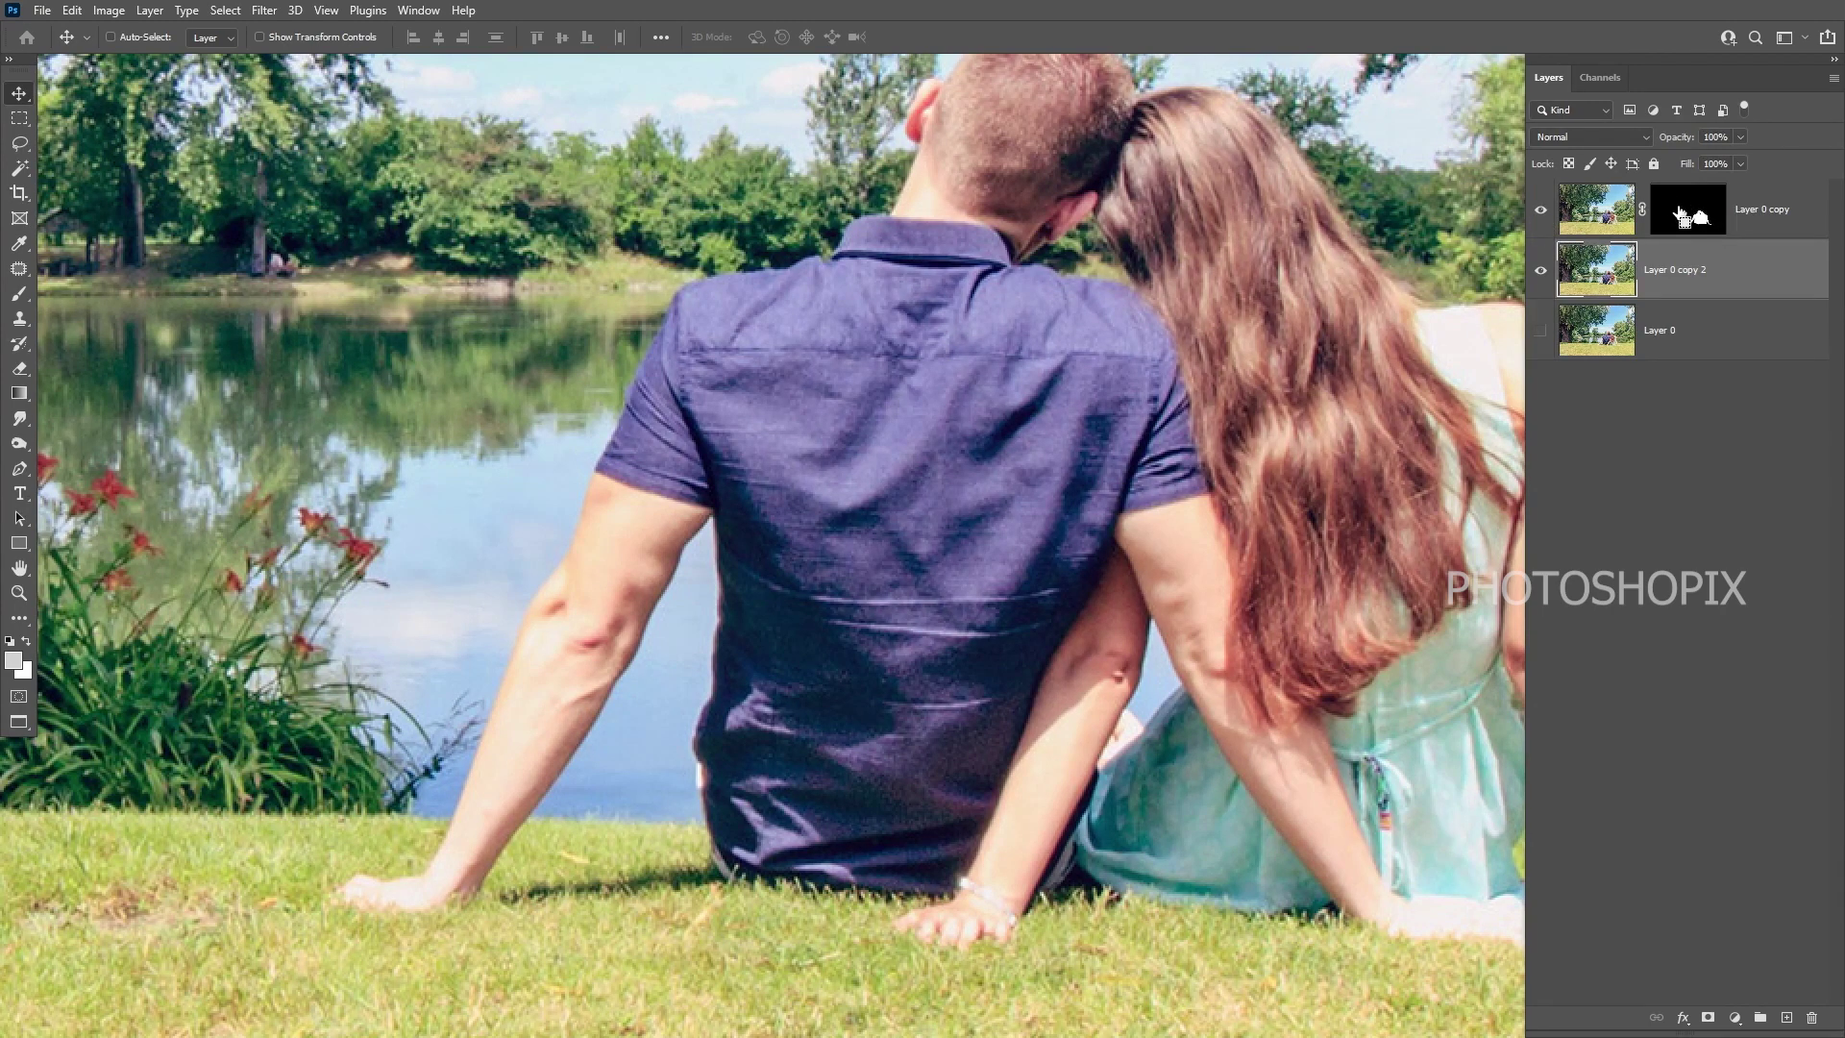
# - Load the mask of Layer 0 copy as a selection again and hide that masked layer, keeping Layer 0 copy 2 active
pyautogui.keyDown('ctrl'); pyautogui.click(1677, 212); pyautogui.keyUp('ctrl')
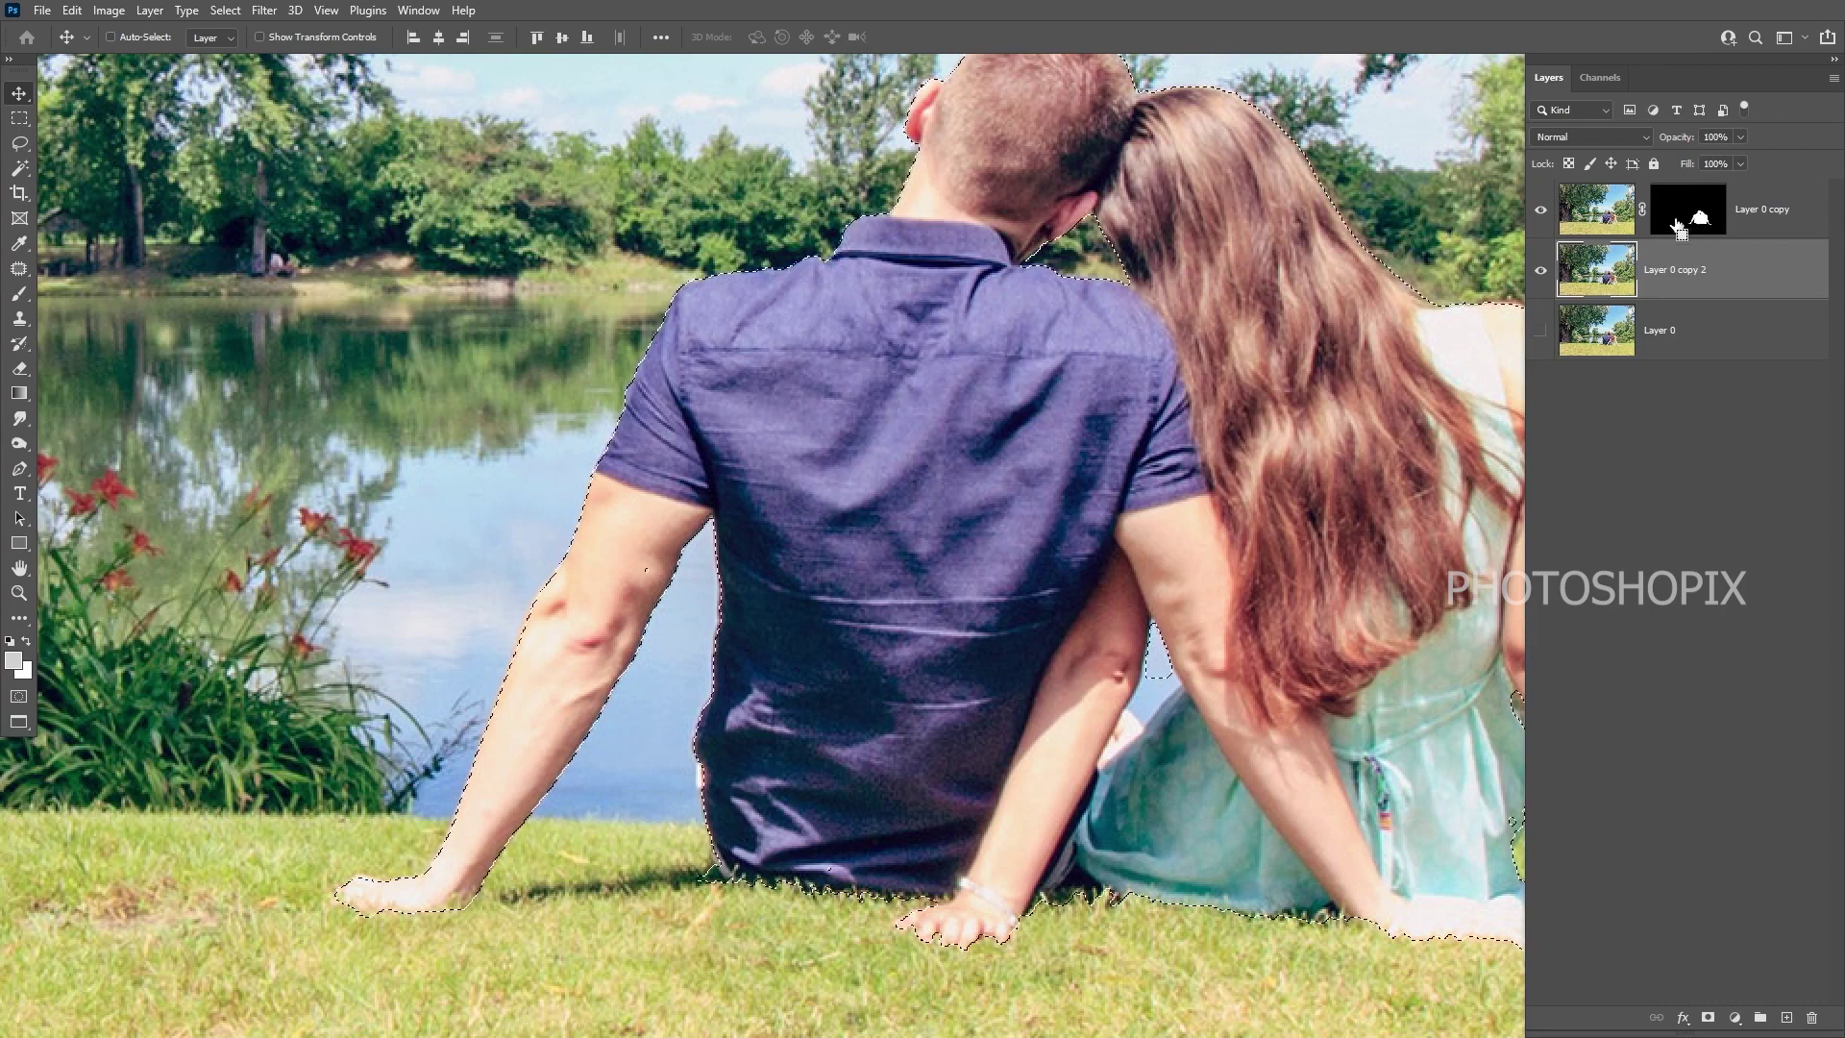
pyautogui.click(1542, 210)
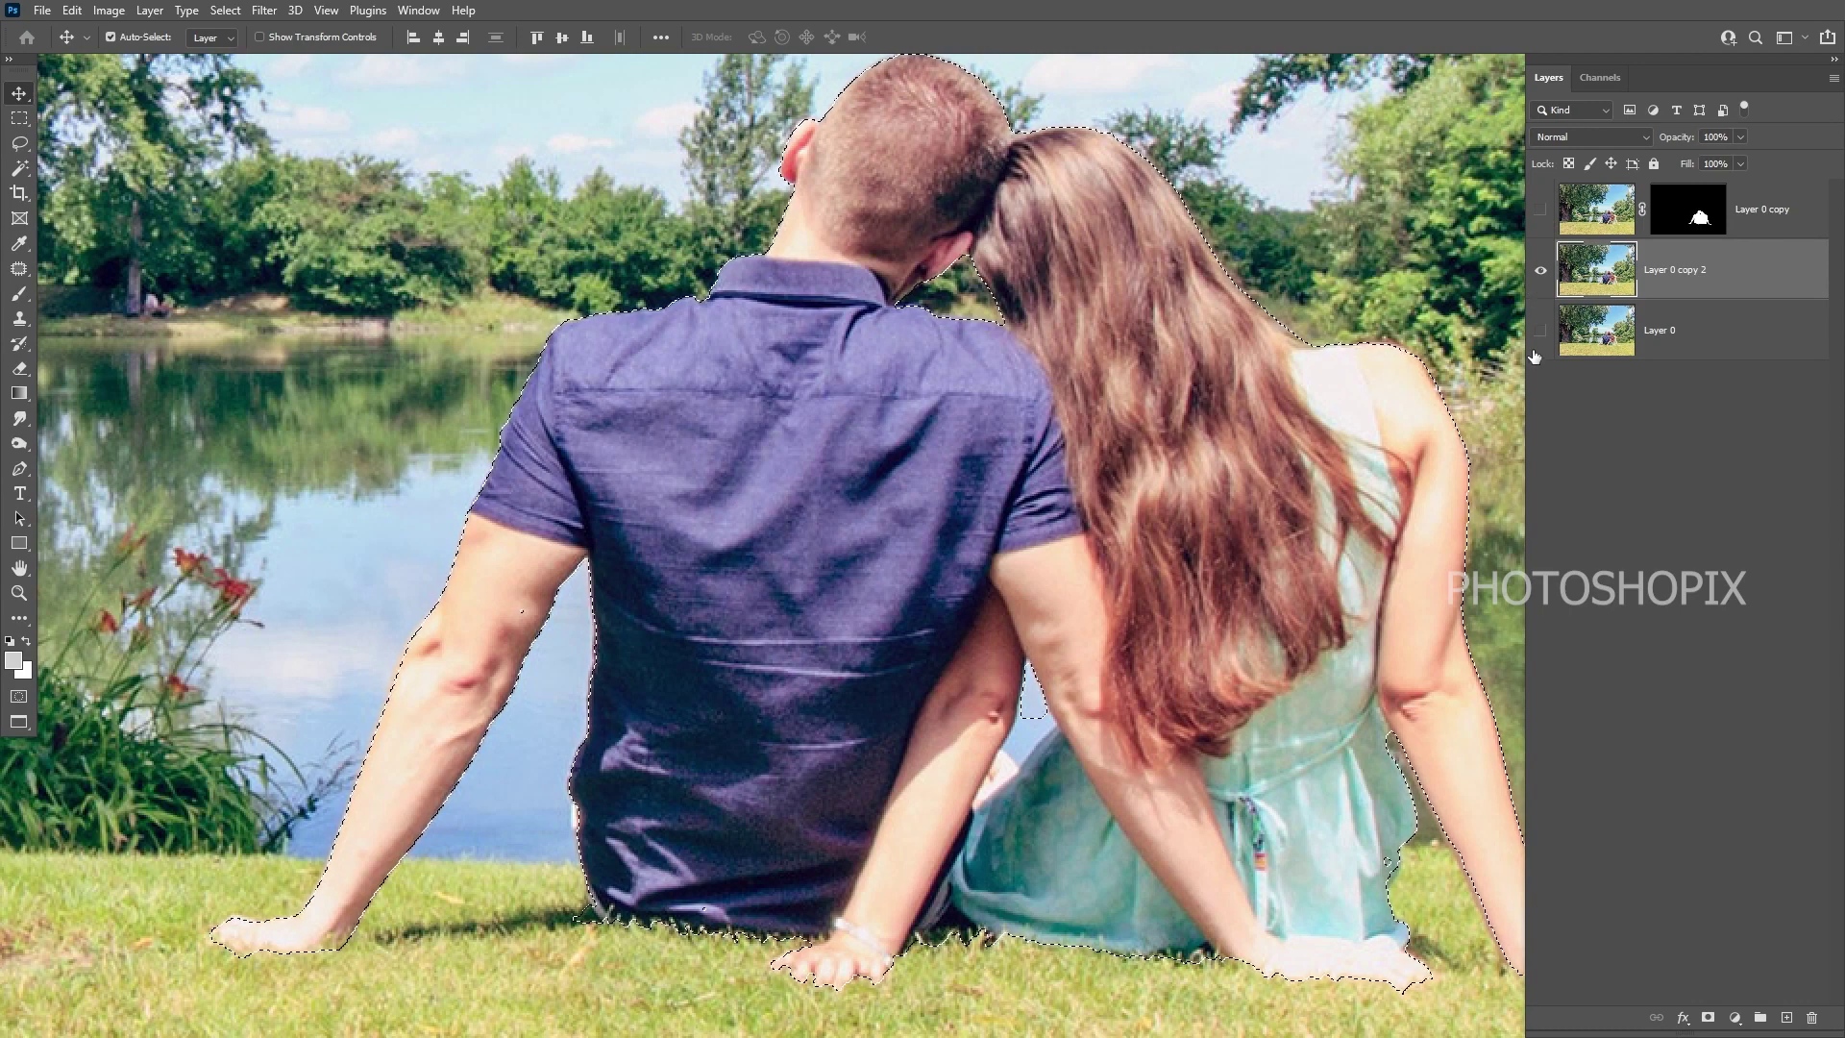
pyautogui.moveTo(1227, 377); pyautogui.dragTo(1229, 414)
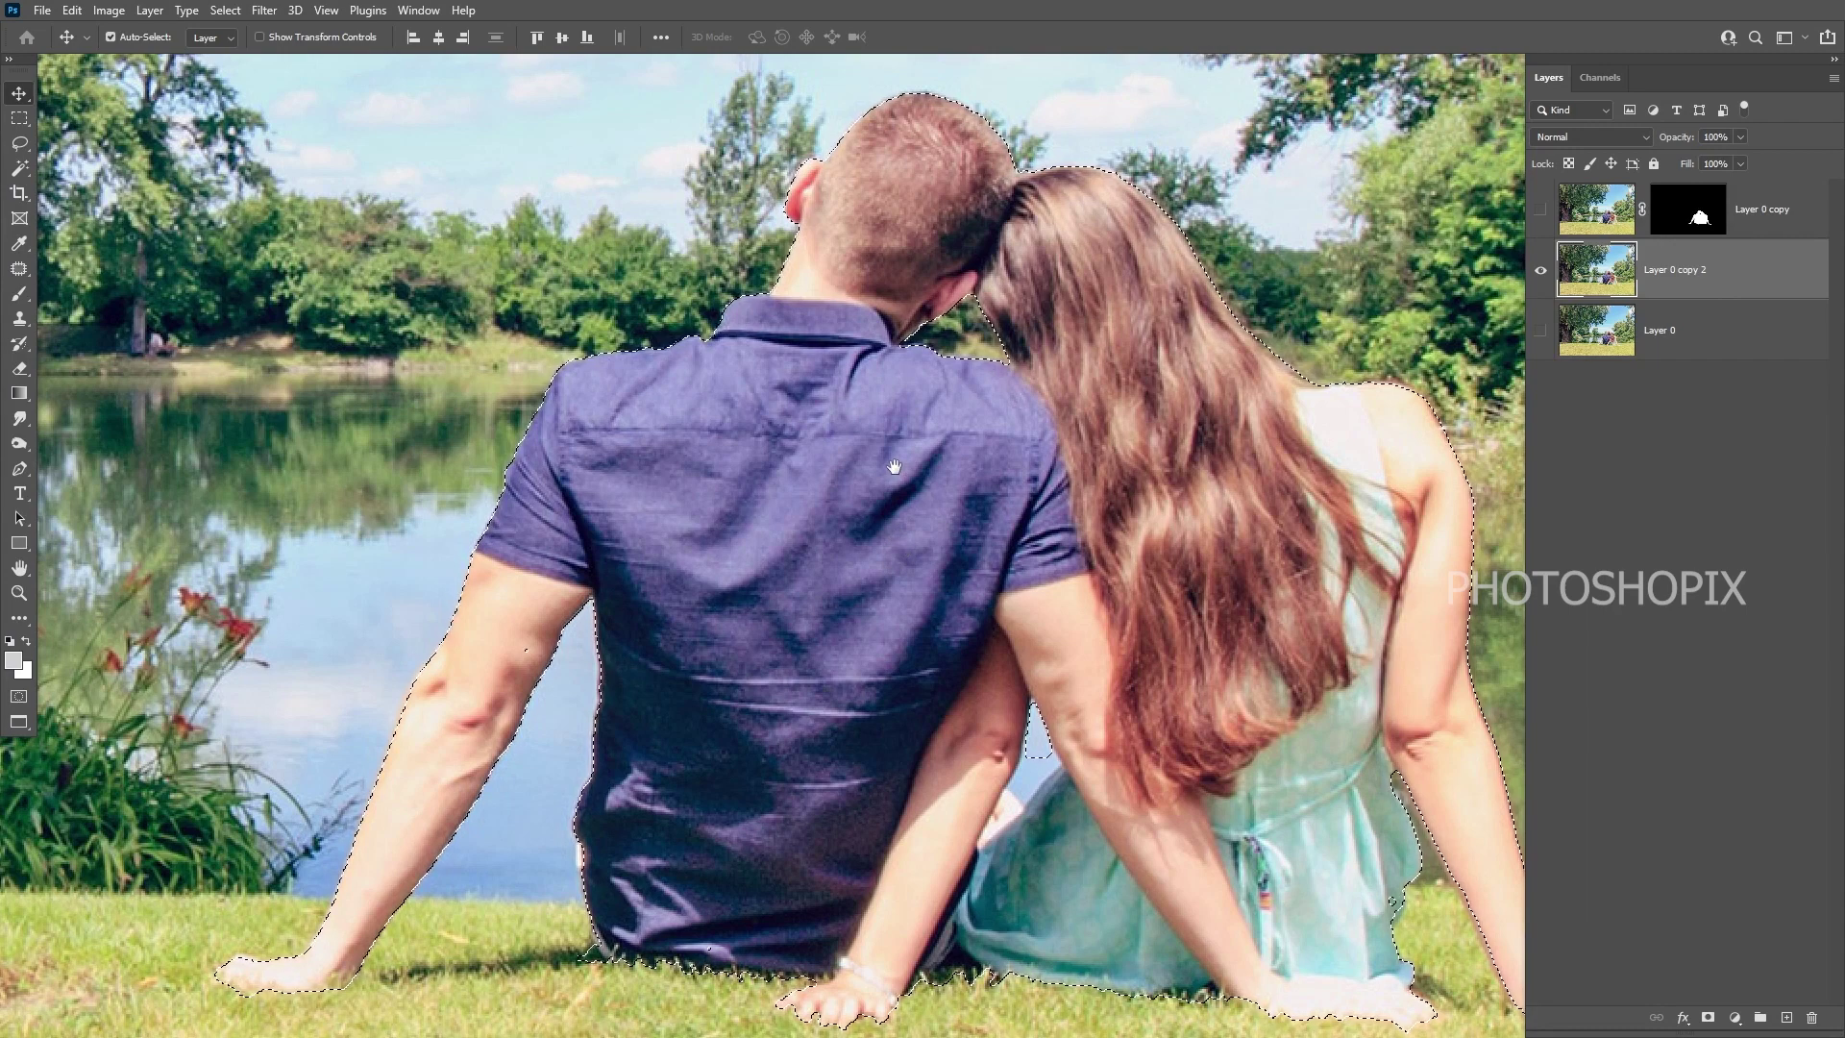
pyautogui.moveTo(870, 501); pyautogui.dragTo(856, 543)
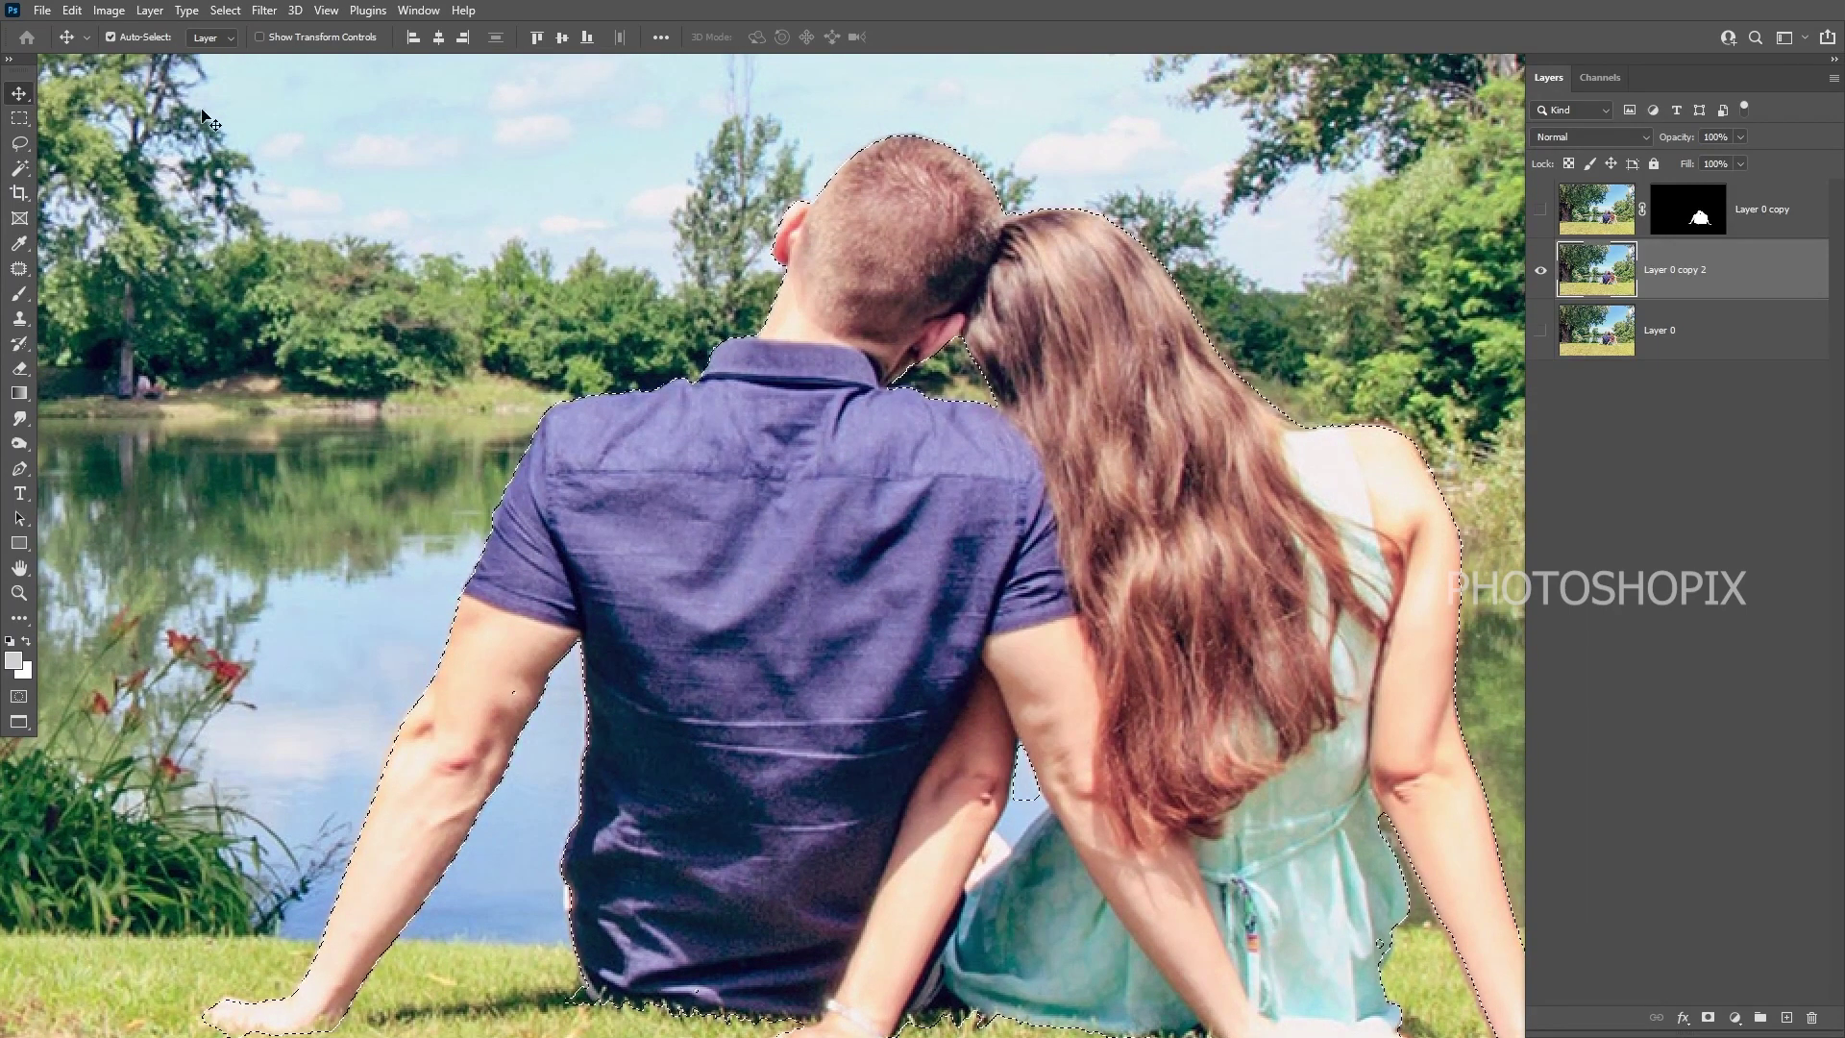
# - Expand the selection around the couple by 4 pixels
pyautogui.click(225, 11)
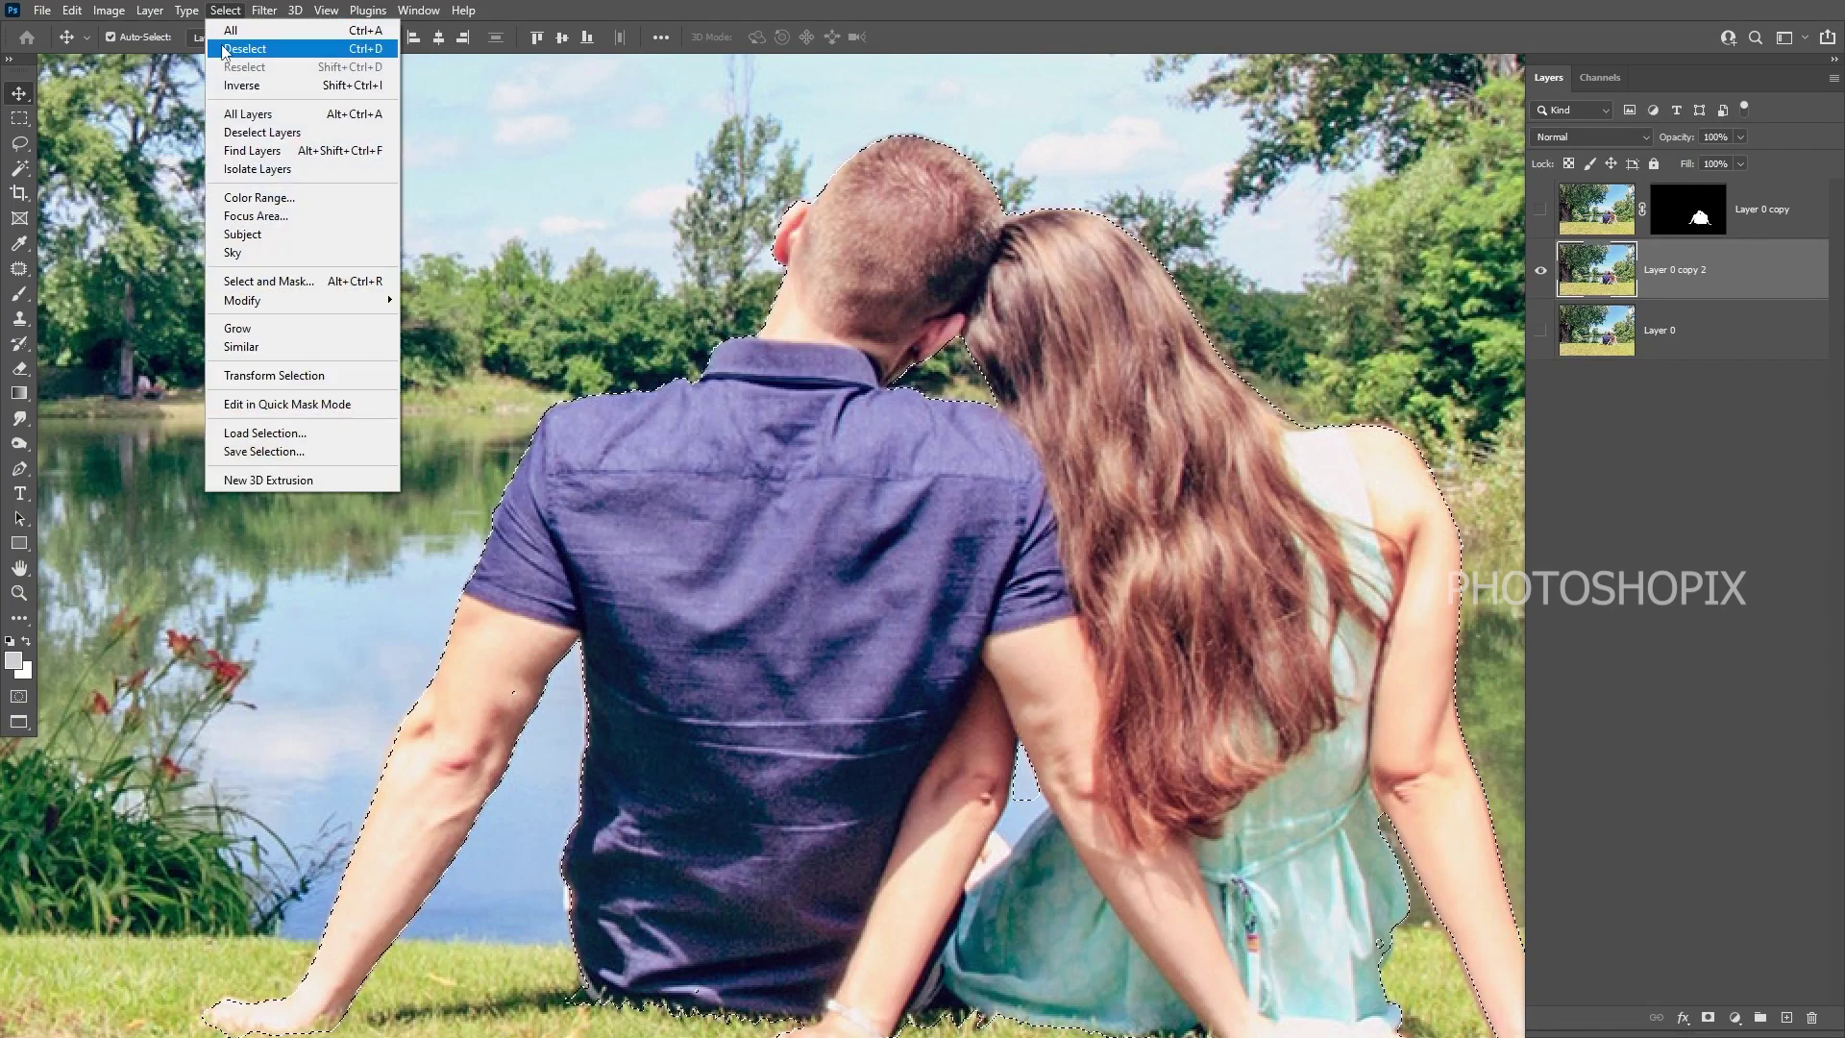
pyautogui.moveTo(288, 300)
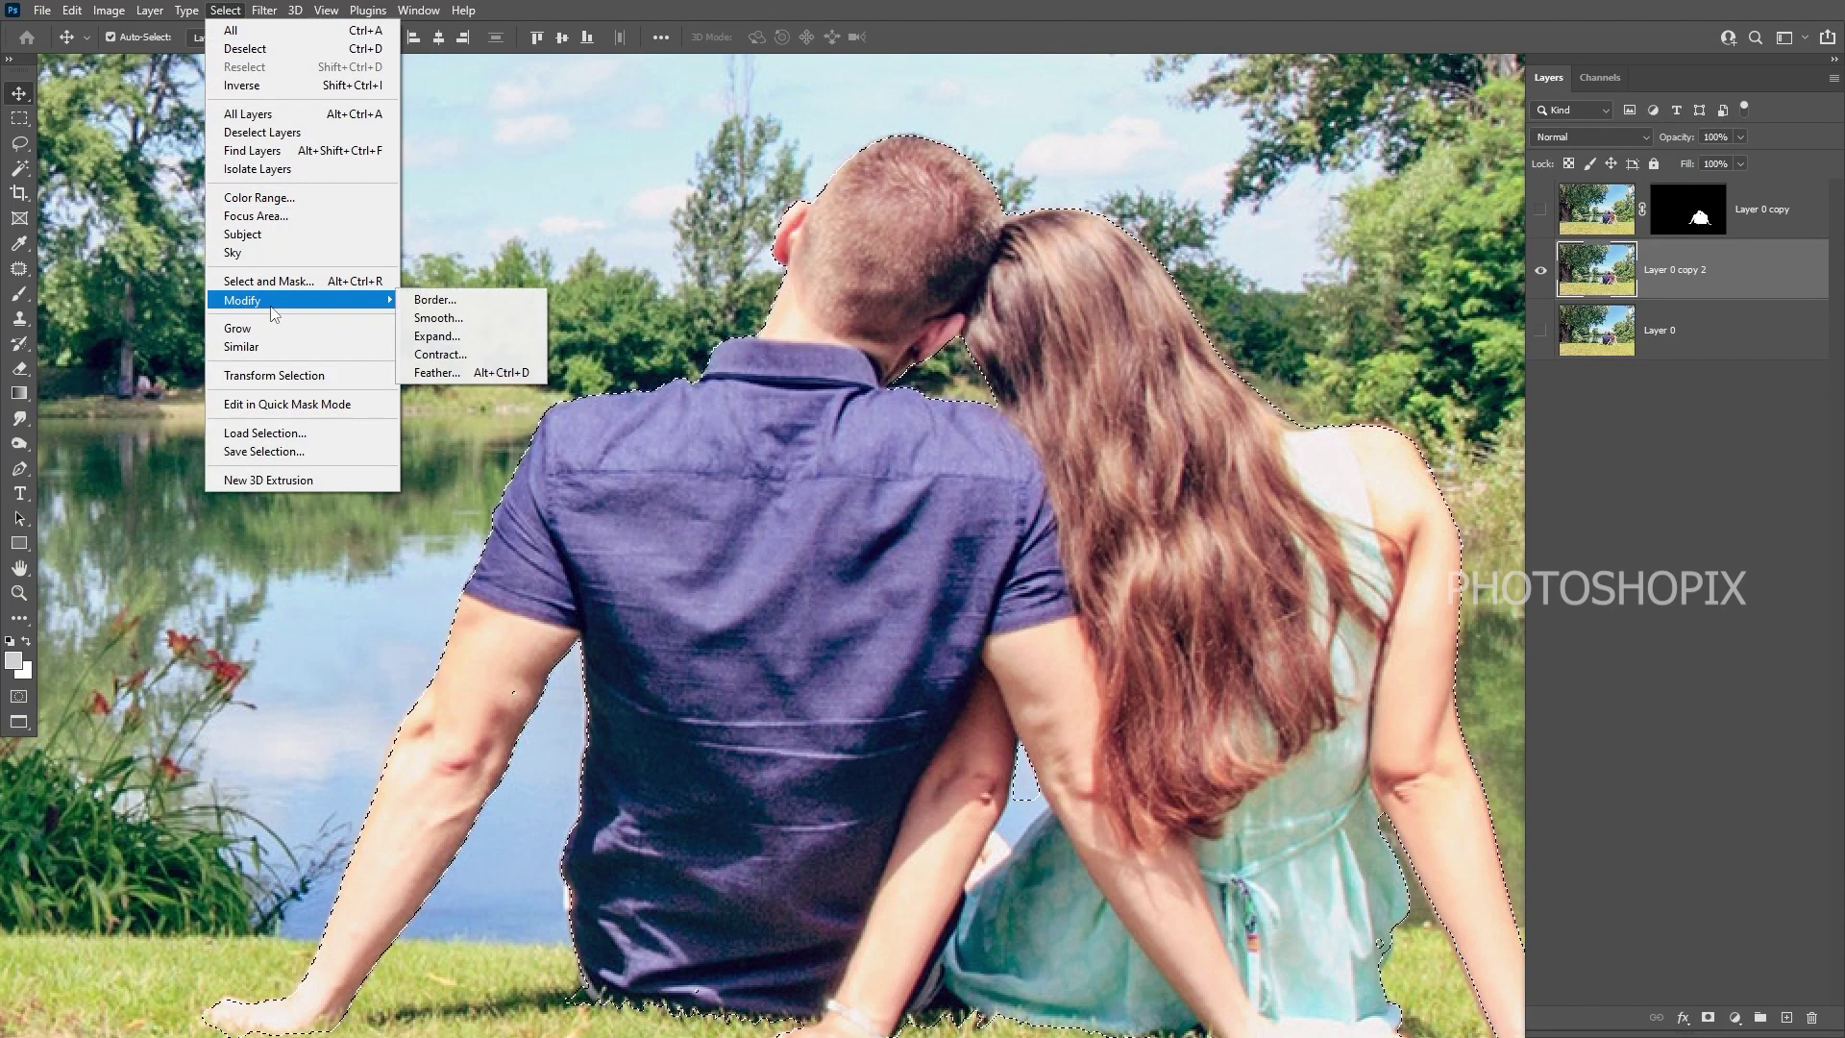
pyautogui.click(445, 338)
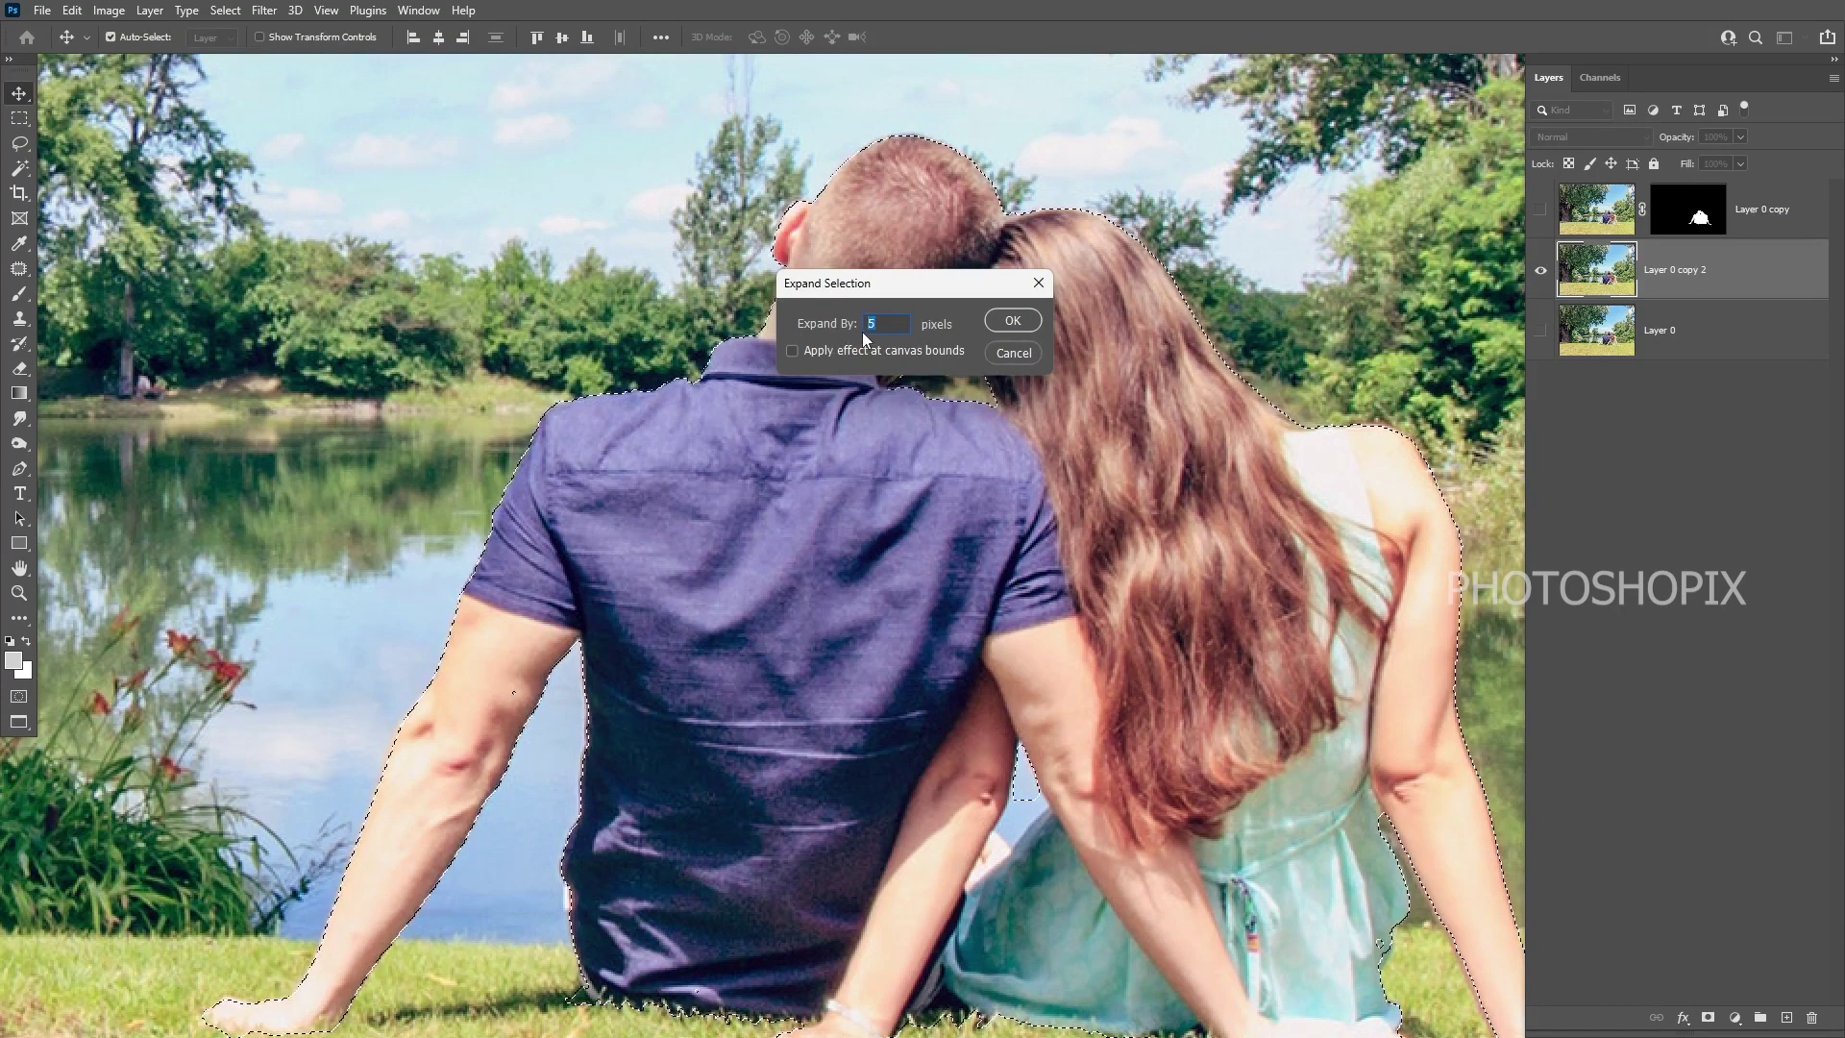
pyautogui.write('4')
pyautogui.click(1014, 321)
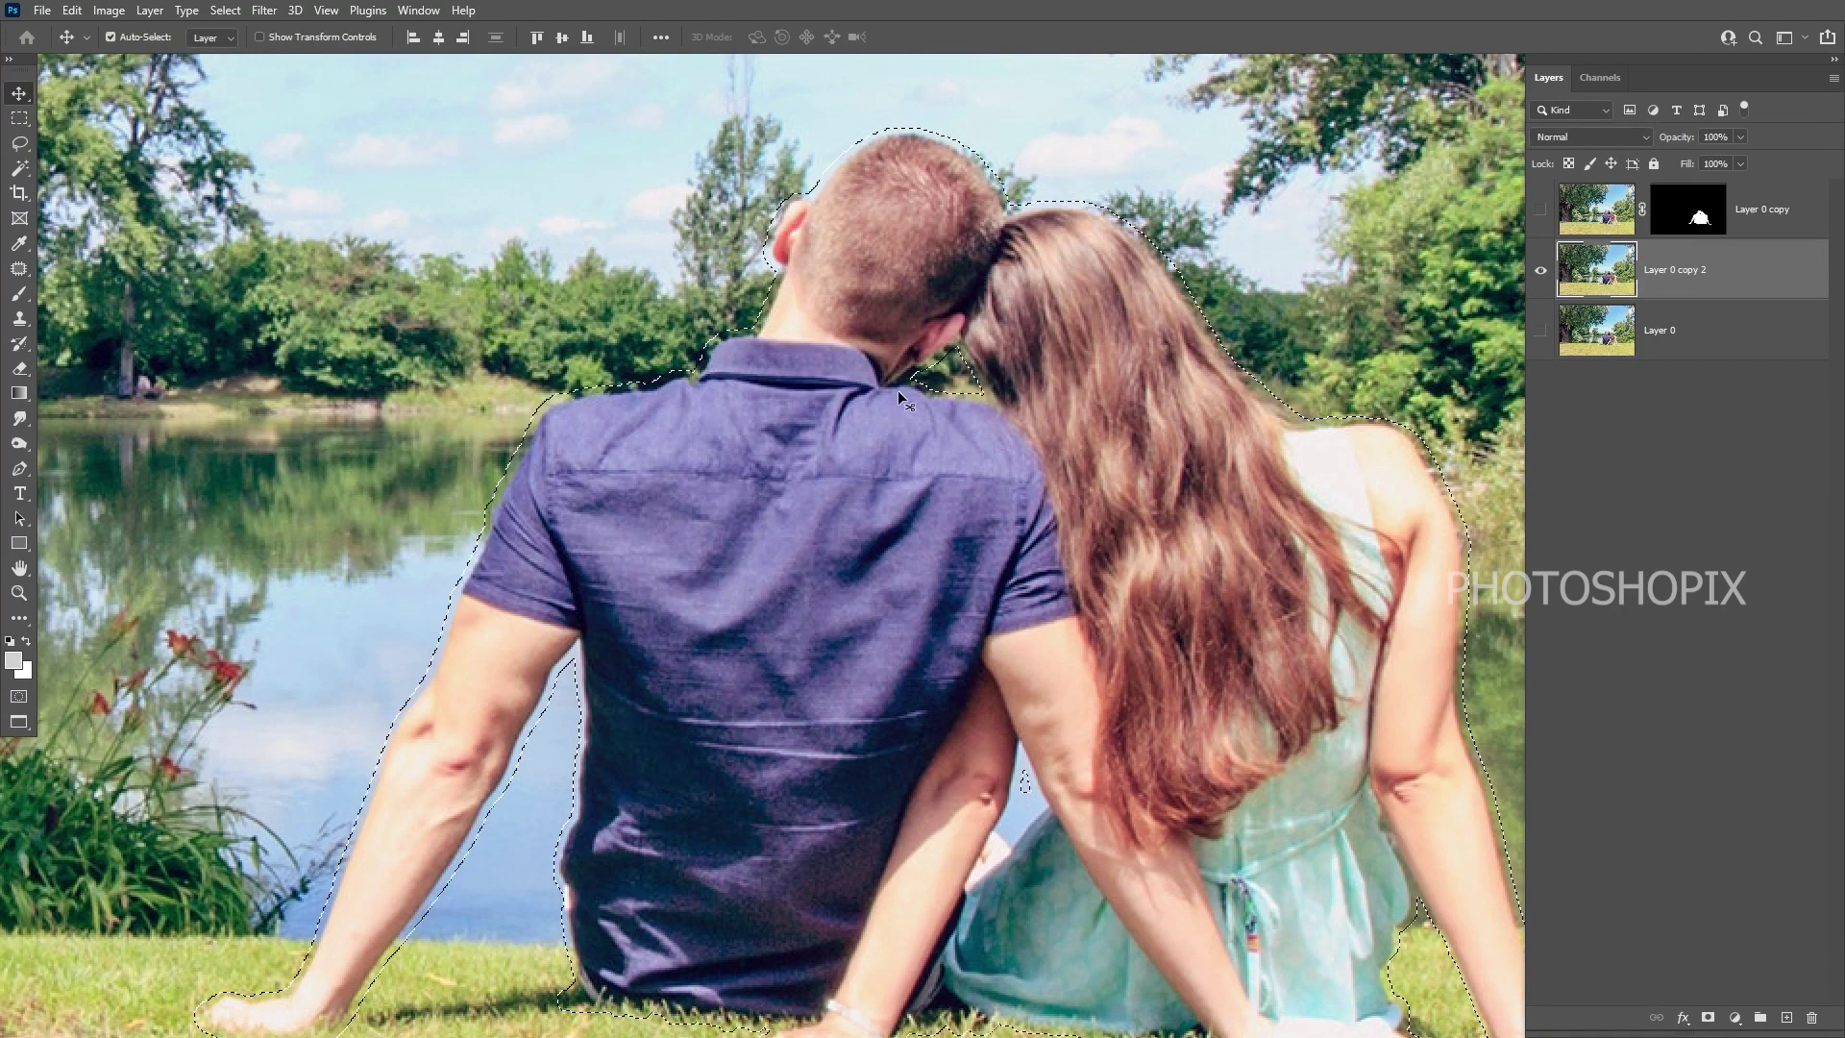
# - Compare the original and expanded selections, and inspect the expanded outline around the couple's arms, hands, hair and heads
pyautogui.scroll(4, 543, 642)
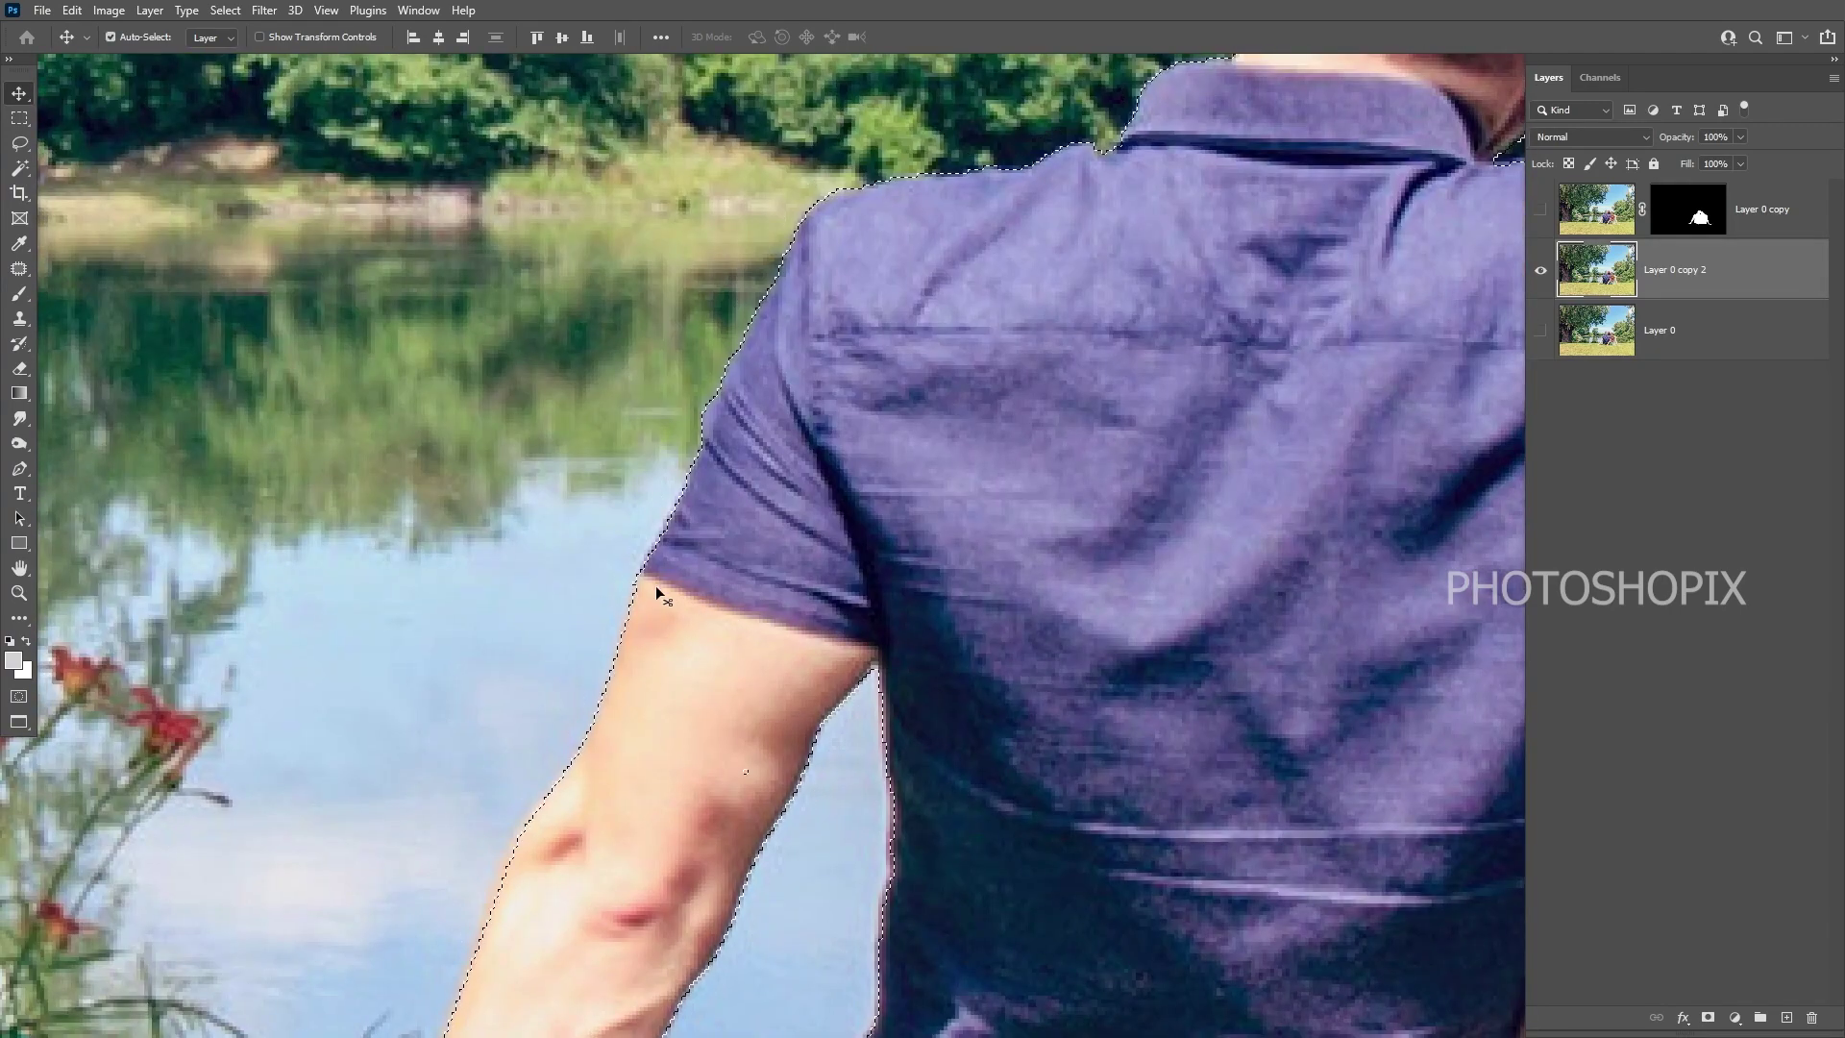
pyautogui.hotkey('ctrl', 'shift', 'z')
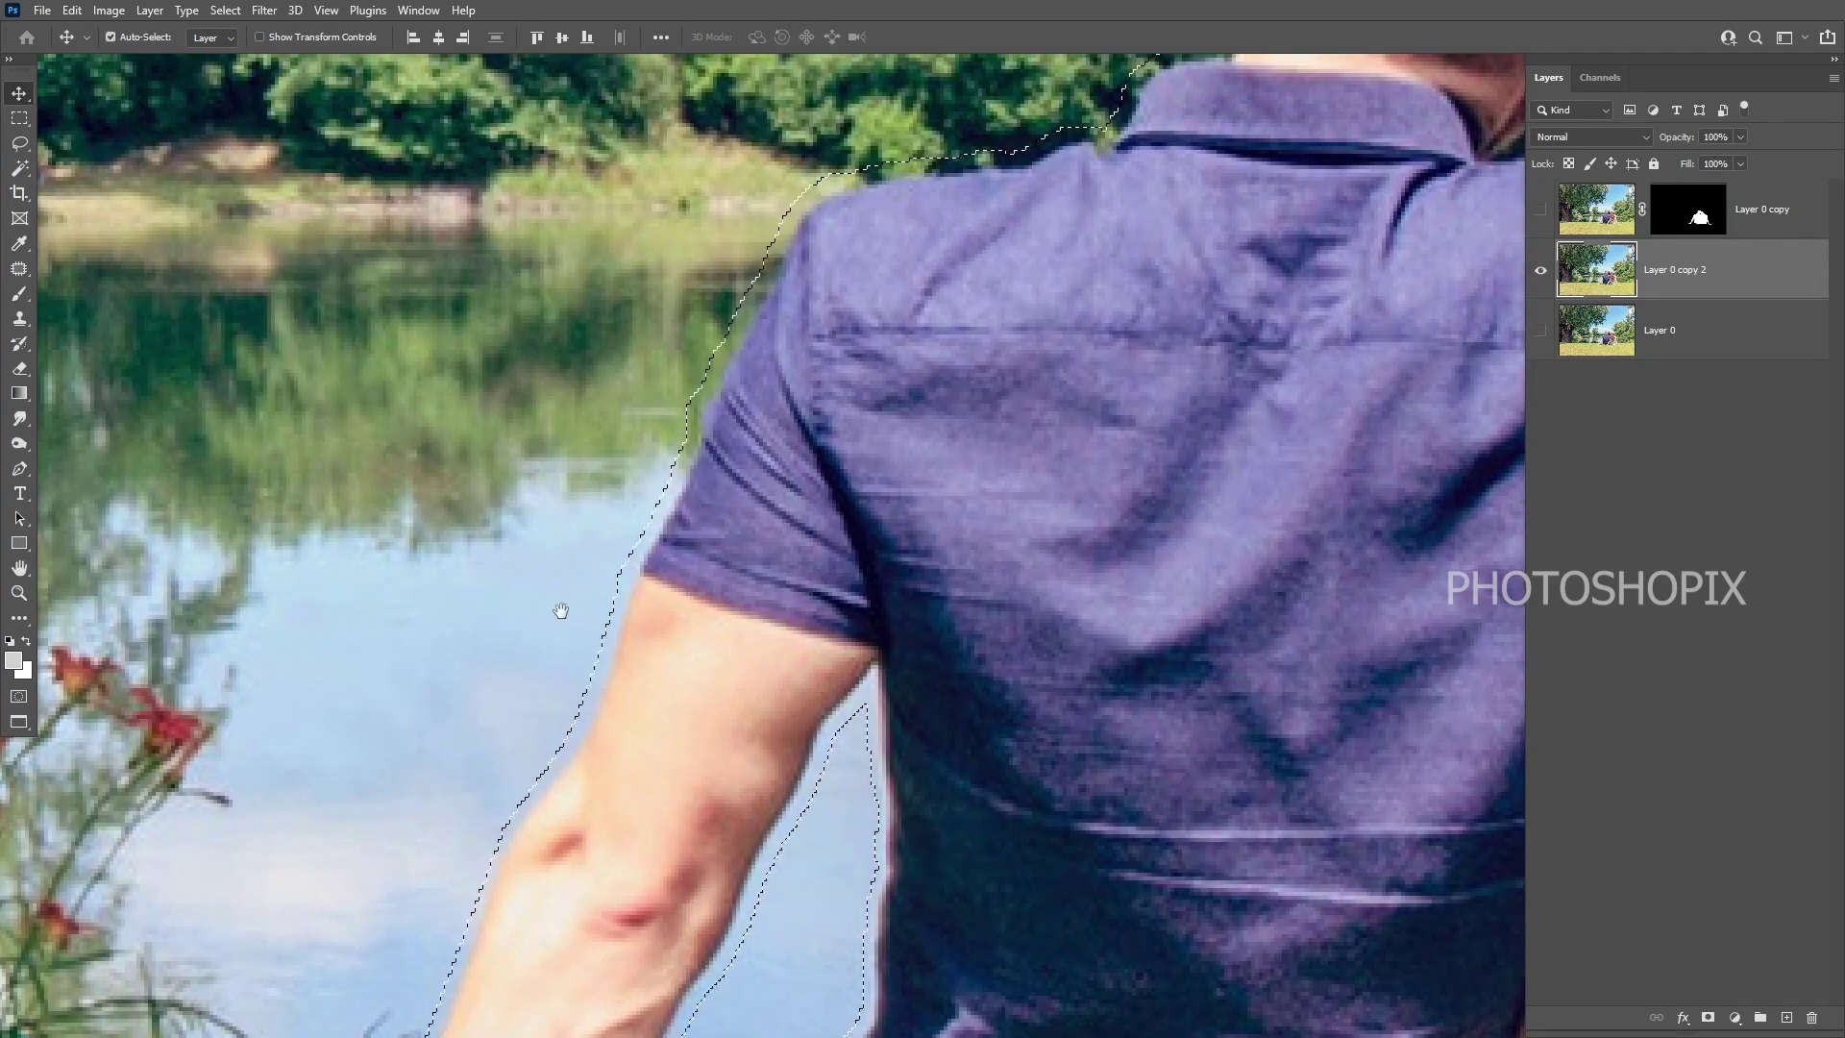
pyautogui.moveTo(561, 609); pyautogui.dragTo(617, 276)
pyautogui.moveTo(1206, 770); pyautogui.dragTo(682, 759)
pyautogui.moveTo(1312, 766); pyautogui.dragTo(525, 712)
pyautogui.moveTo(1124, 769)
pyautogui.mouseDown()
pyautogui.moveTo(785, 769)
pyautogui.moveTo(597, 792)
pyautogui.mouseUp()
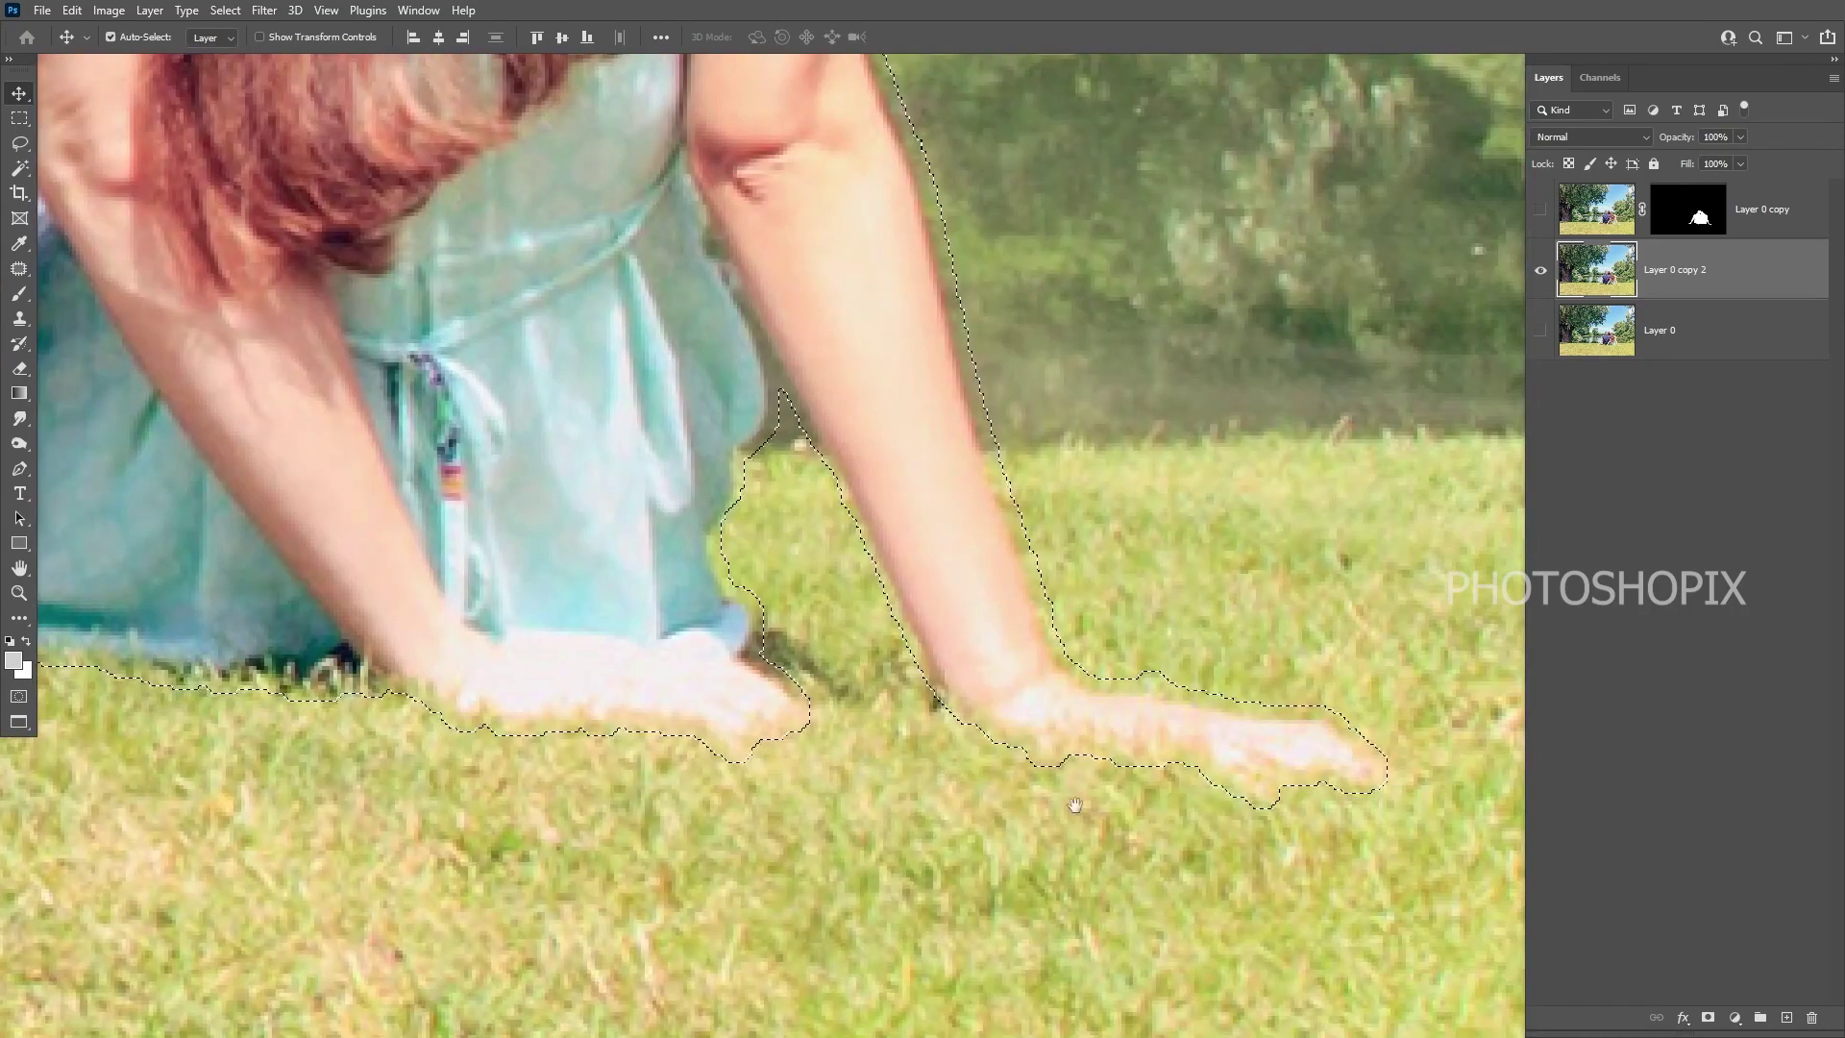
pyautogui.moveTo(1392, 813); pyautogui.dragTo(1072, 814)
pyautogui.moveTo(716, 168); pyautogui.dragTo(961, 913)
pyautogui.moveTo(673, 245); pyautogui.dragTo(989, 812)
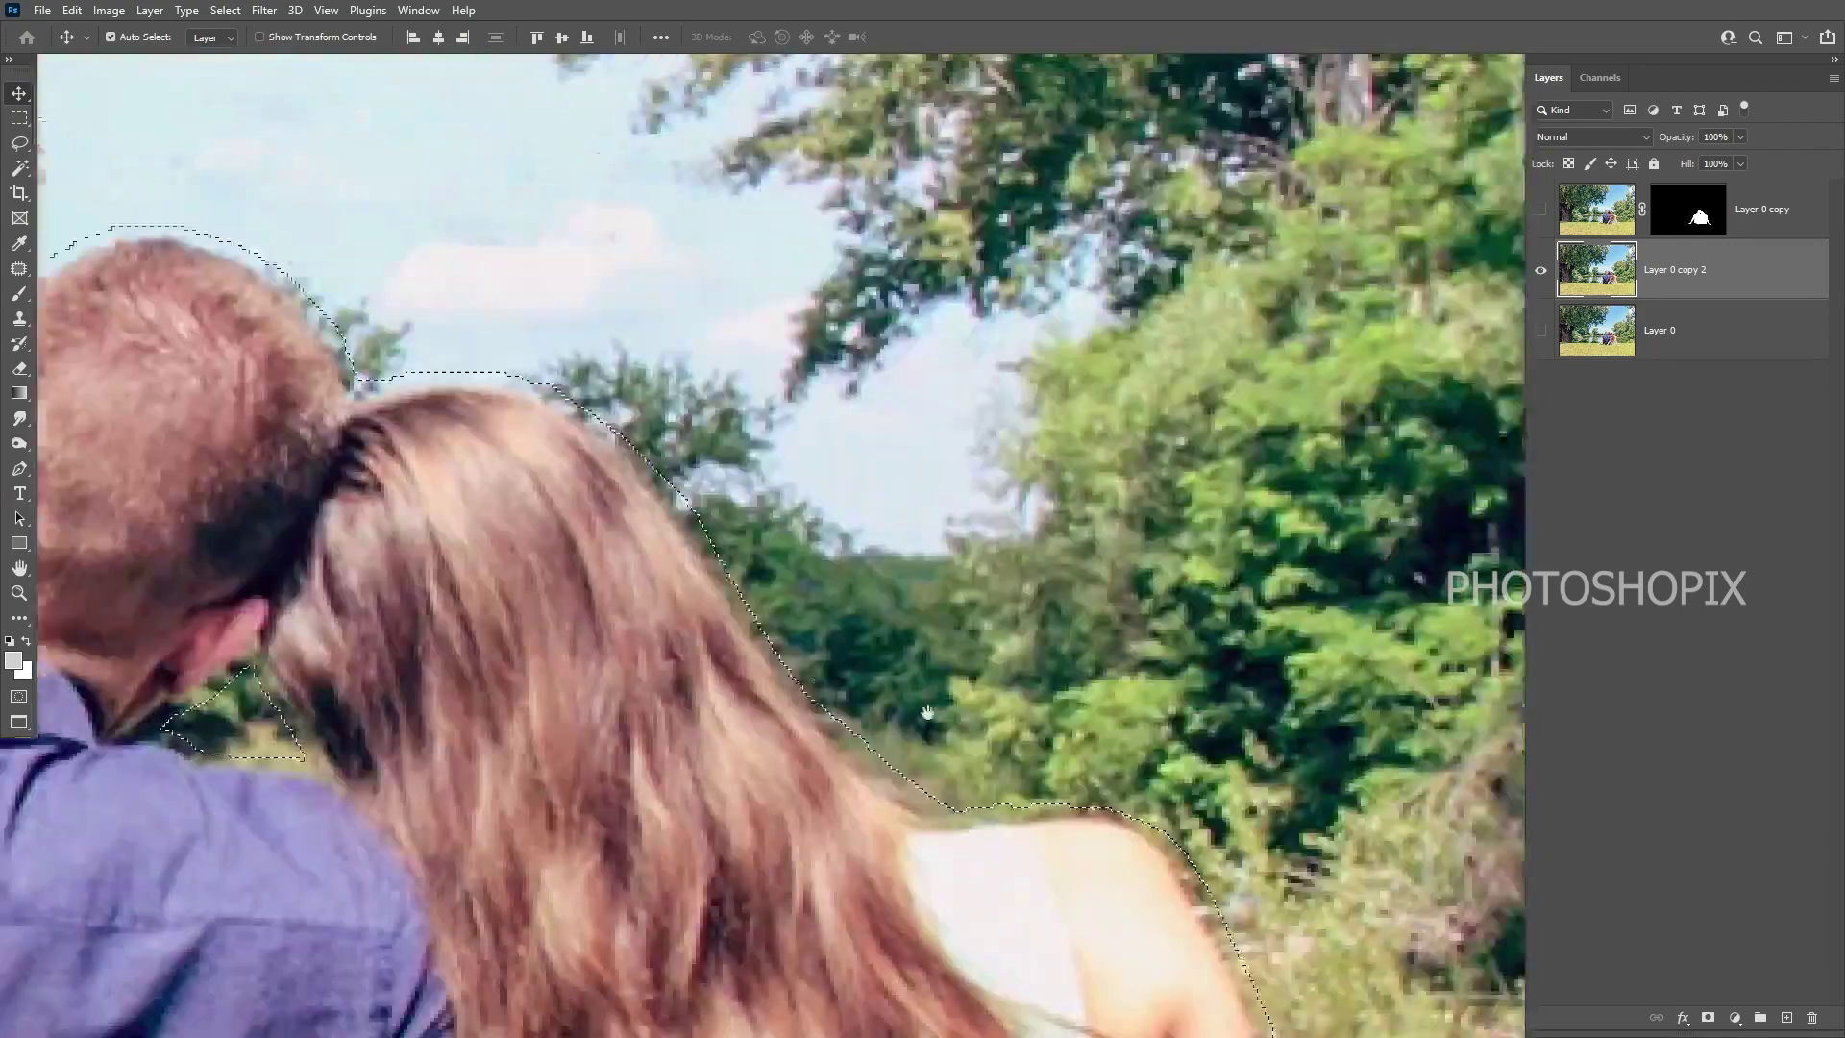
pyautogui.moveTo(487, 707); pyautogui.dragTo(838, 769)
pyautogui.scroll(-1, 671, 712)
pyautogui.moveTo(481, 766); pyautogui.dragTo(710, 696)
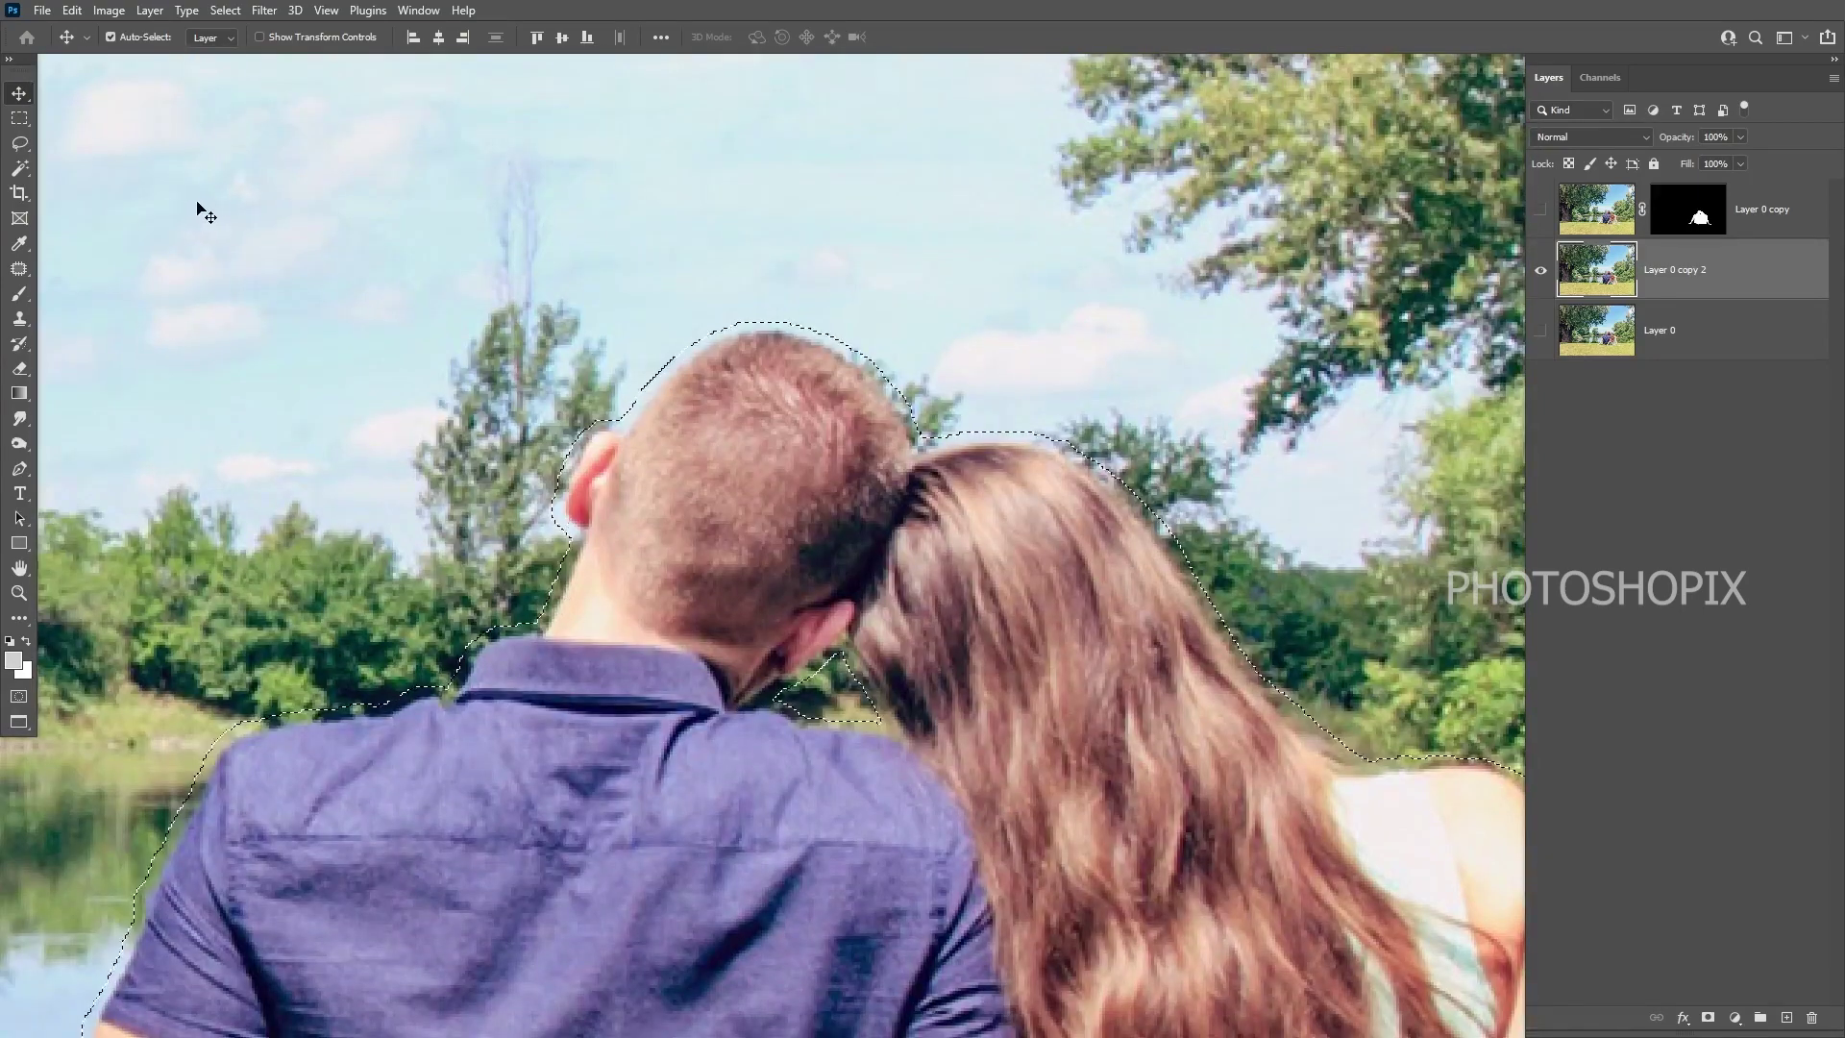
# - Replace the selected couple with Content-Aware Fill using automatic sampling, output it to a new layer, and deselect
pyautogui.click(73, 10)
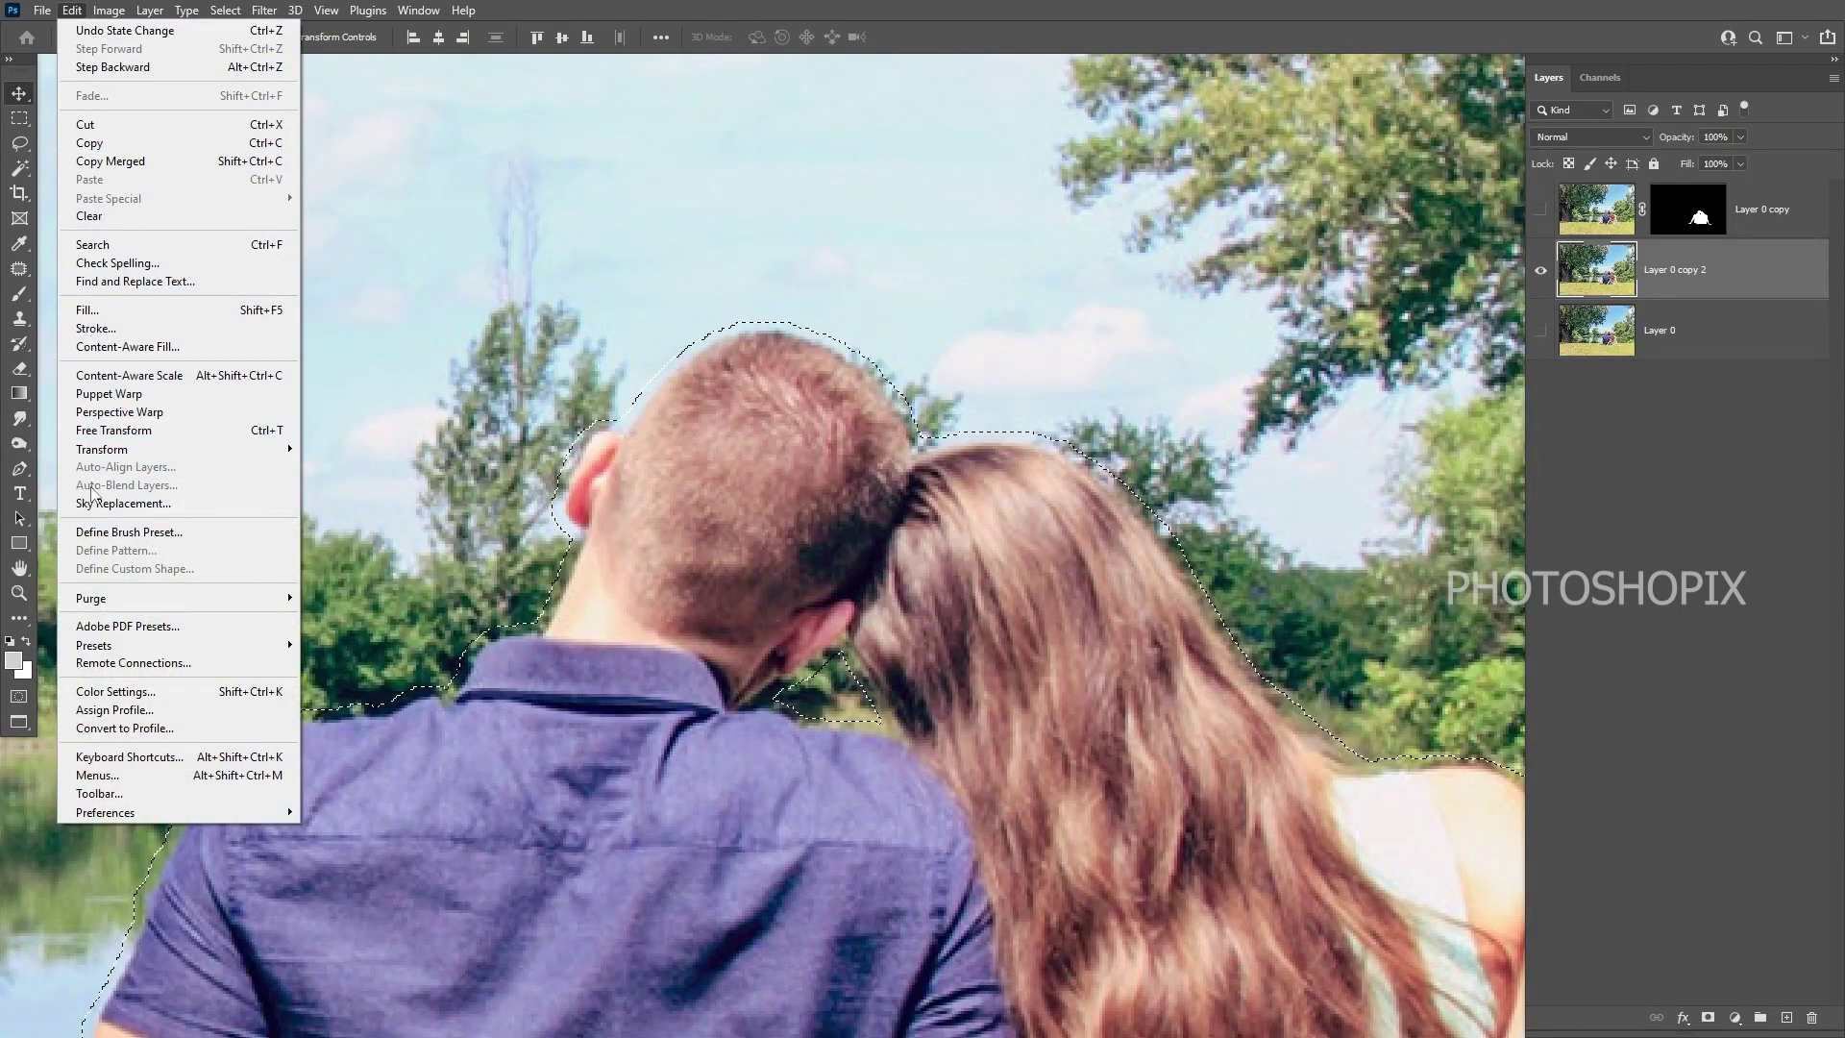
pyautogui.click(191, 351)
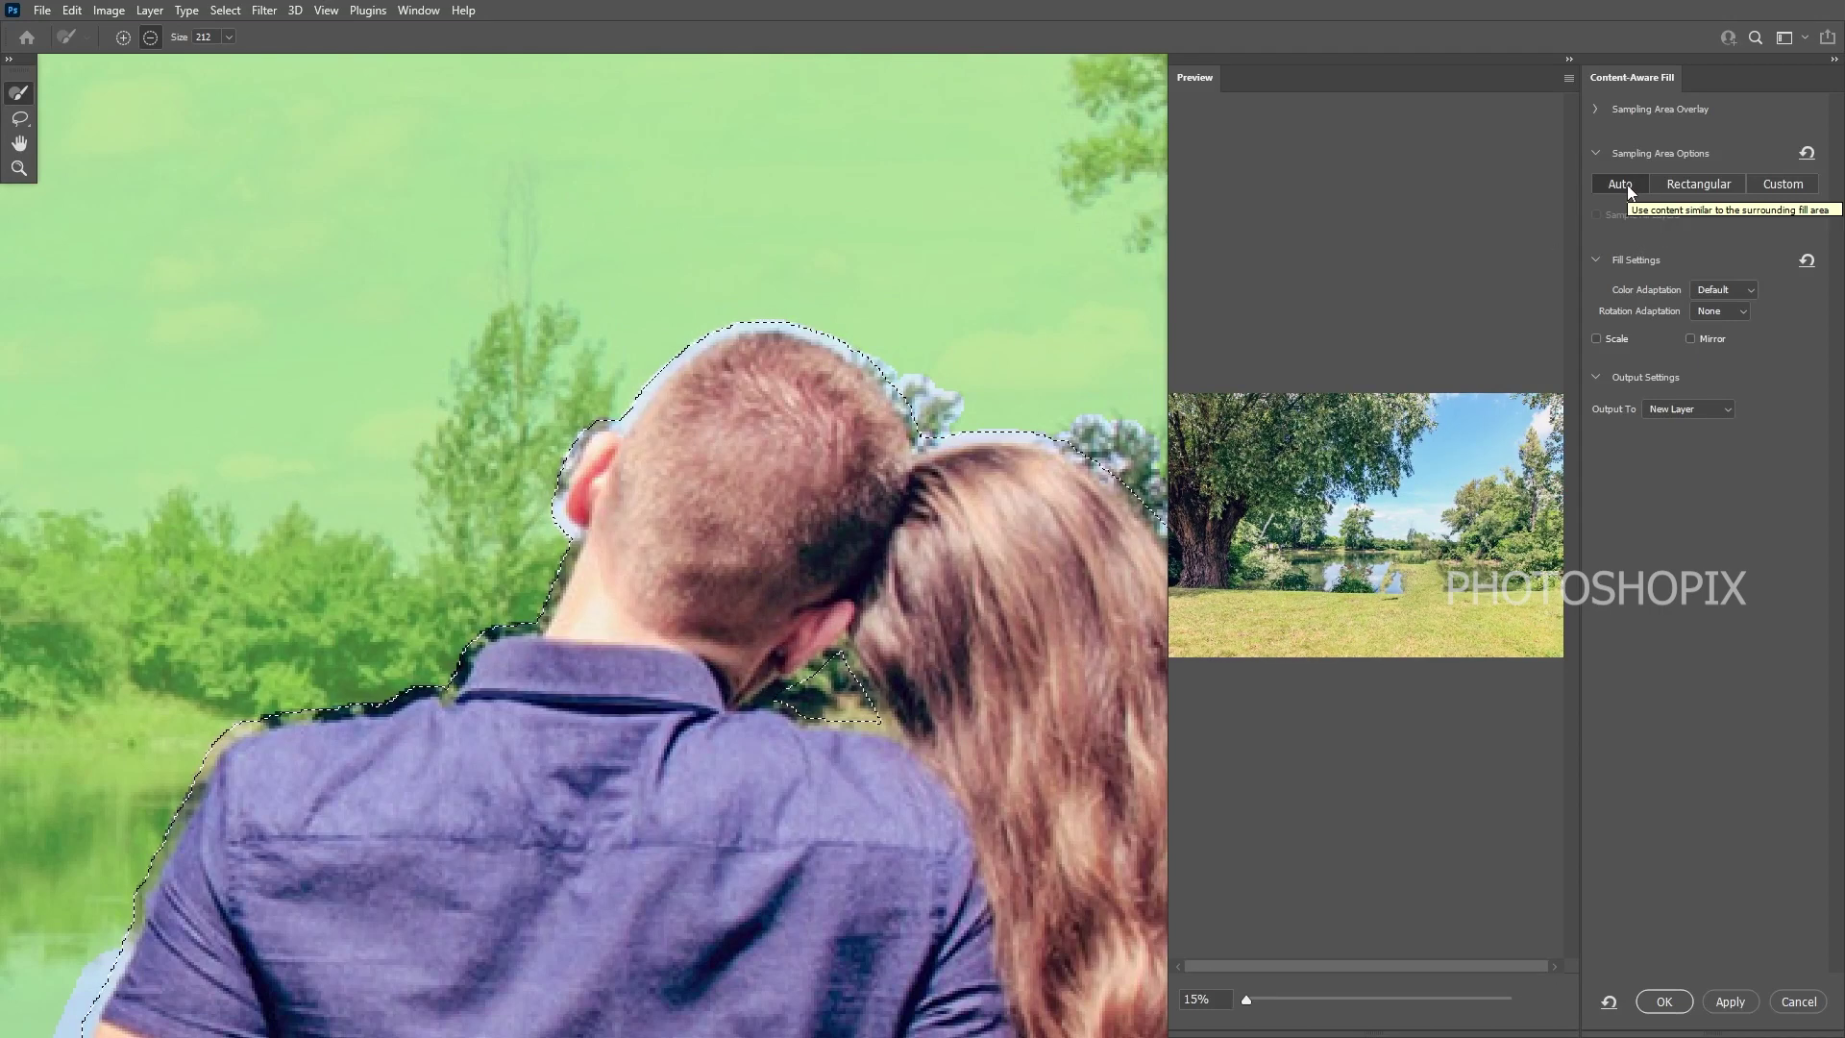
pyautogui.click(1663, 1002)
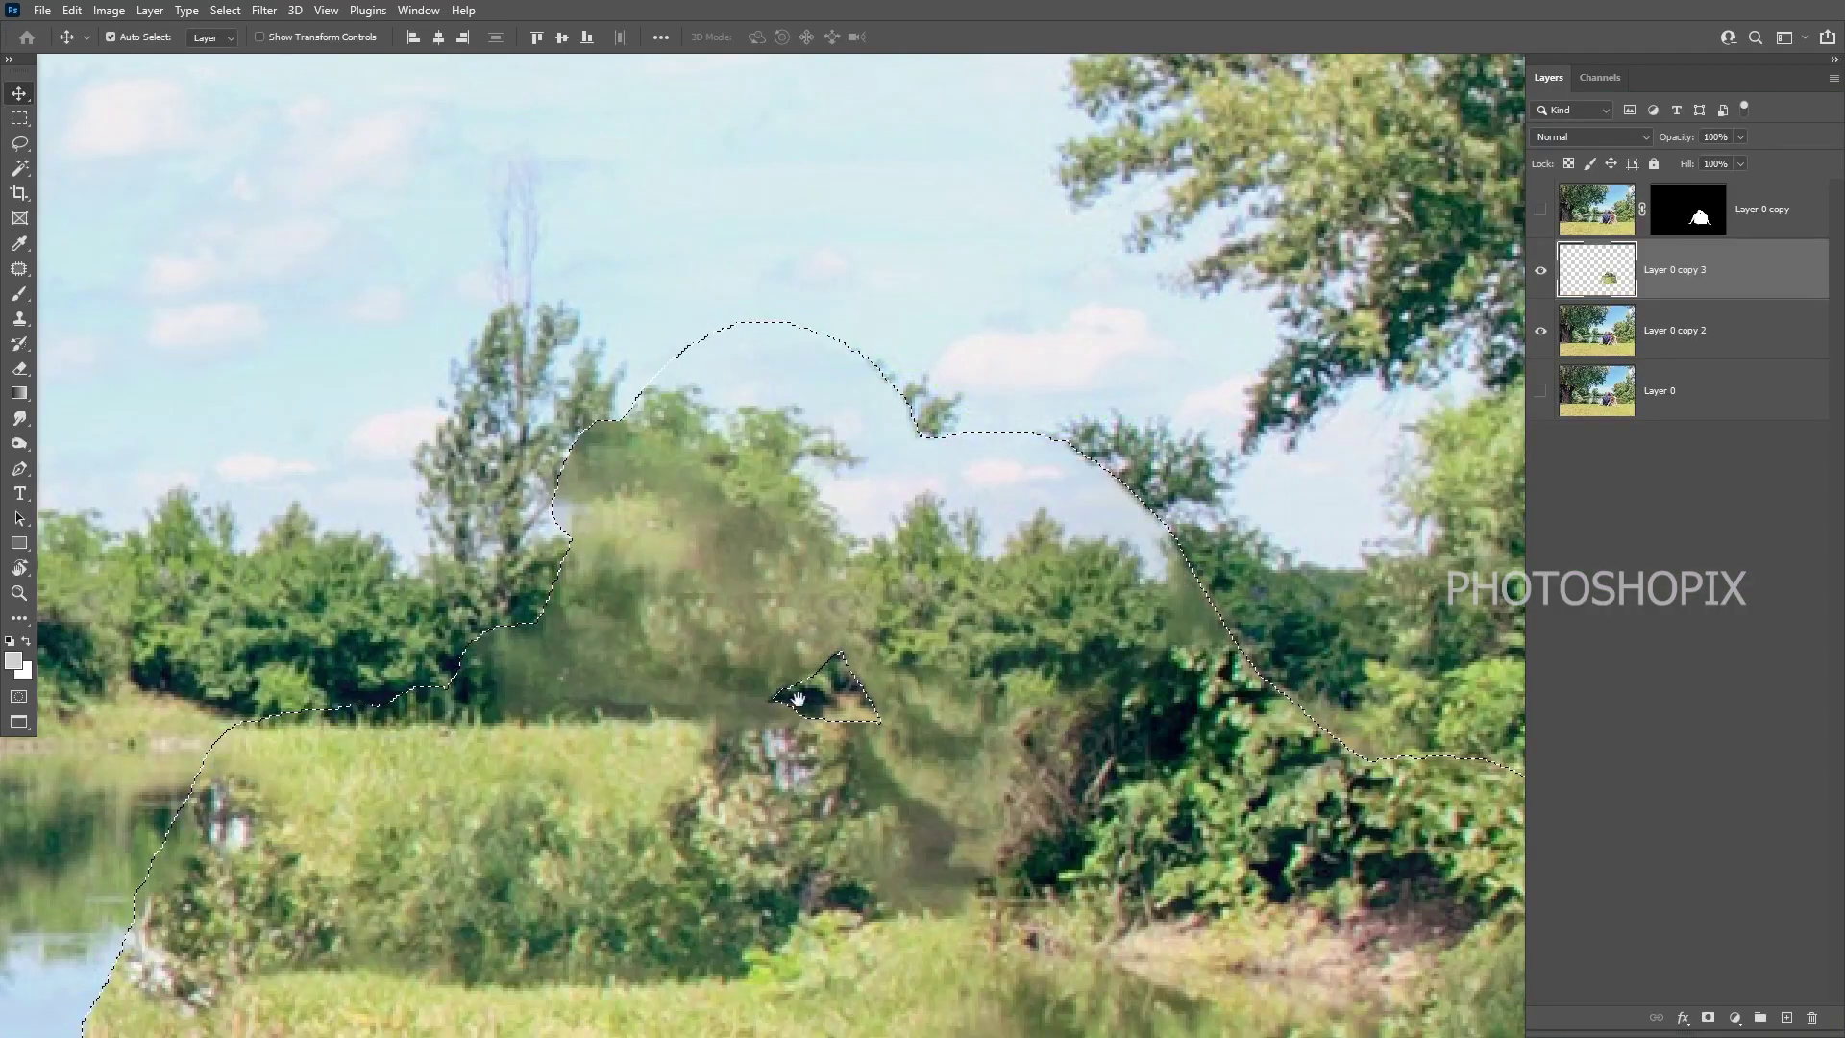
pyautogui.moveTo(799, 695); pyautogui.dragTo(930, 493)
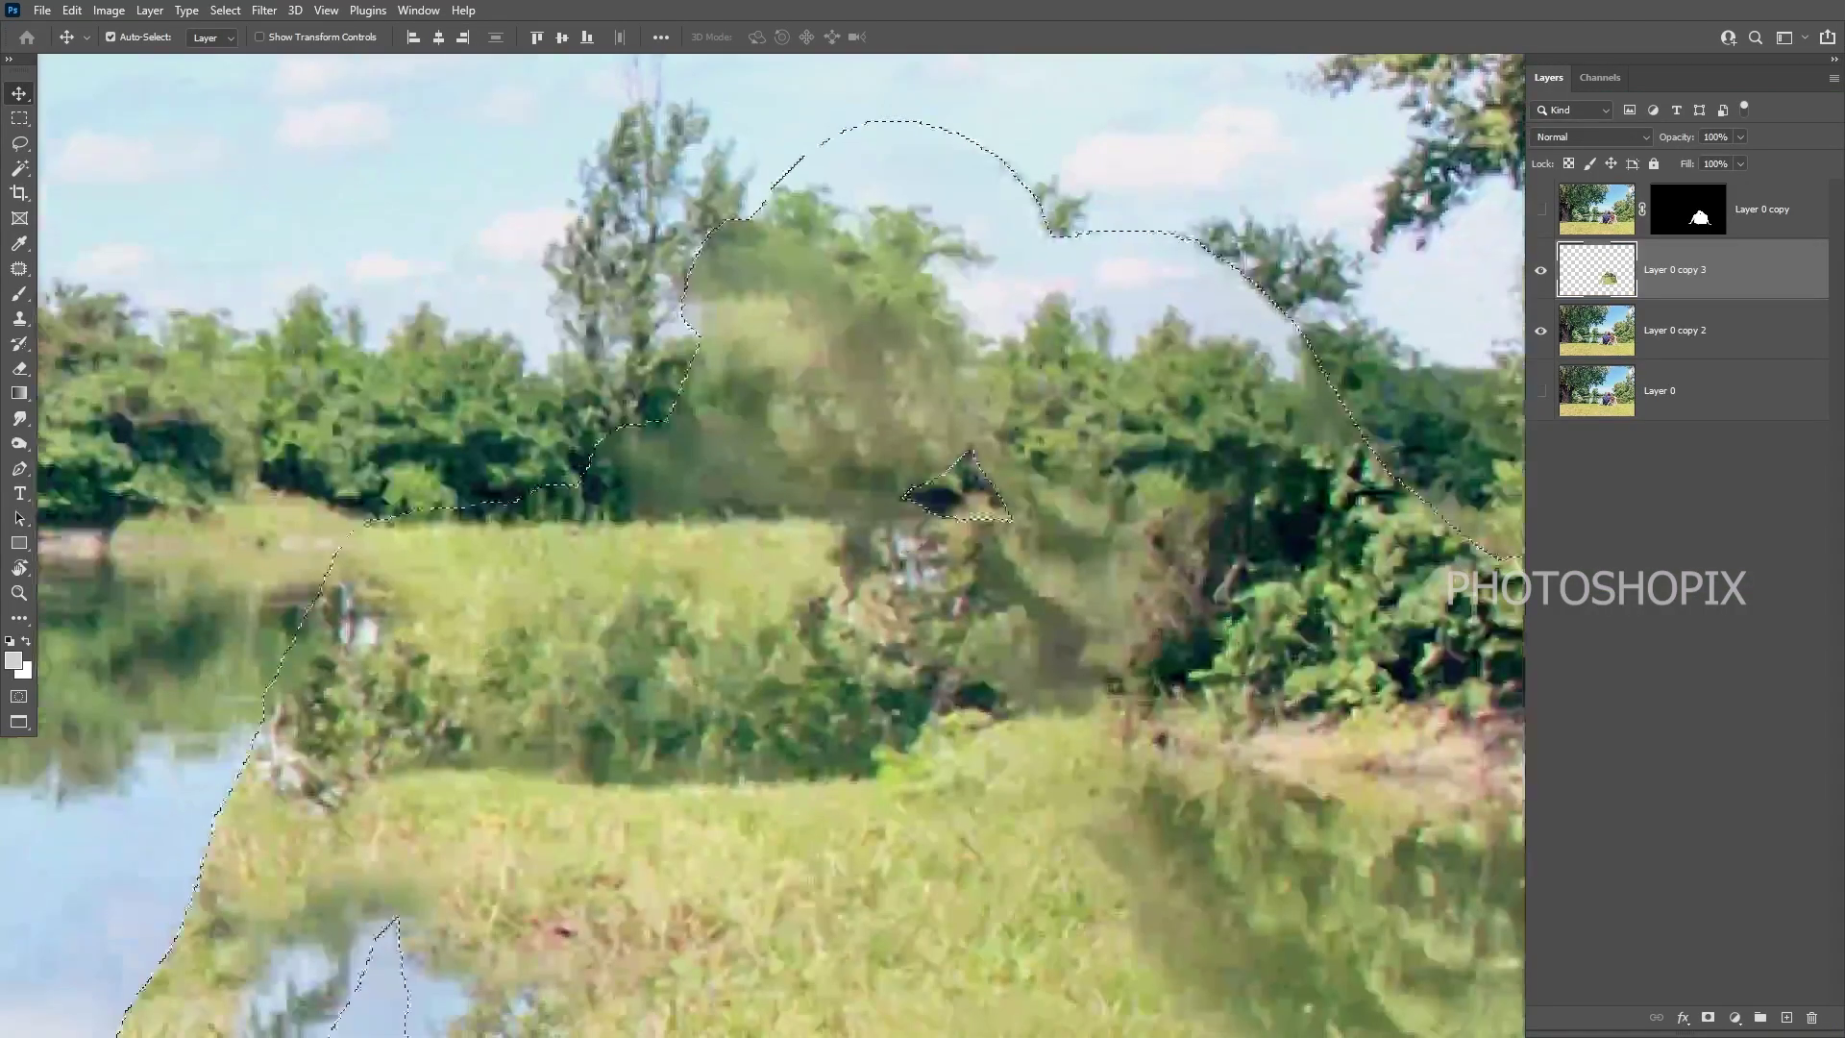
pyautogui.scroll(-3, 844, 555)
pyautogui.moveTo(913, 654); pyautogui.dragTo(967, 607)
pyautogui.hotkey('ctrl', 'd')
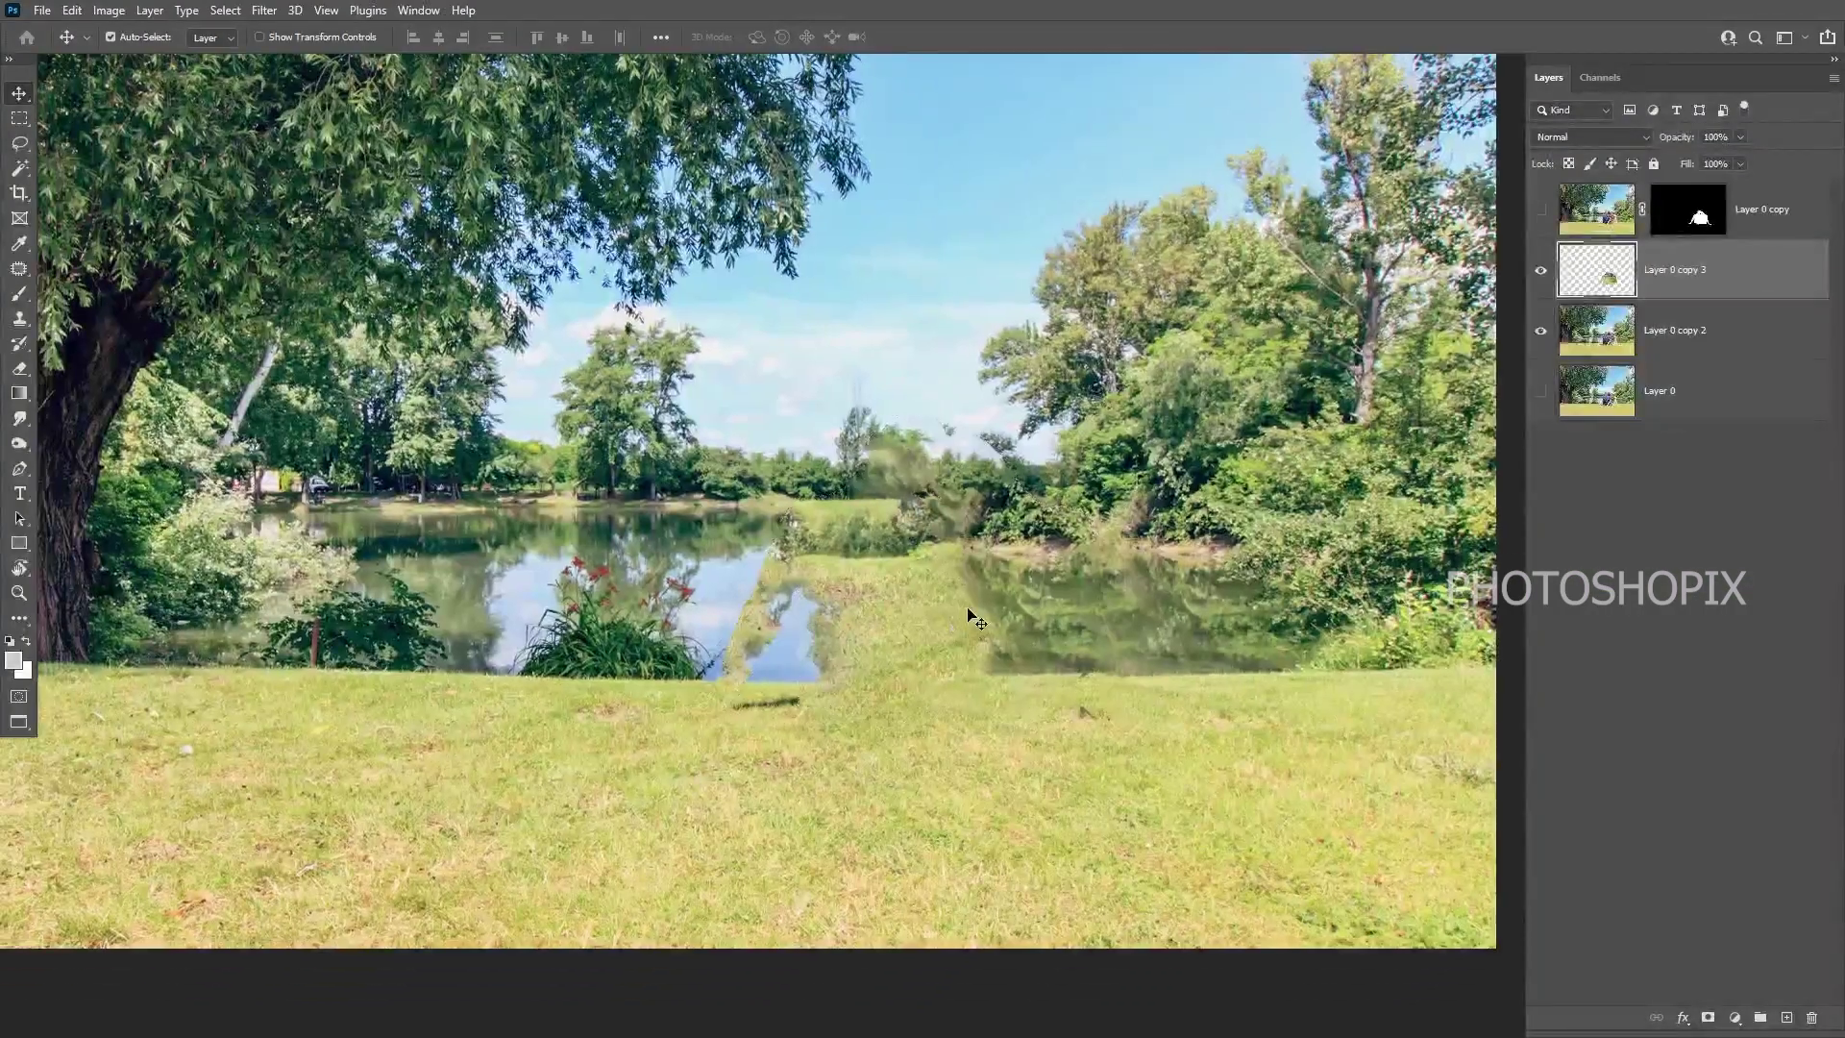
pyautogui.moveTo(884, 653); pyautogui.dragTo(502, 784)
pyautogui.hotkey('ctrl', 'z')
pyautogui.moveTo(925, 582); pyautogui.dragTo(932, 626)
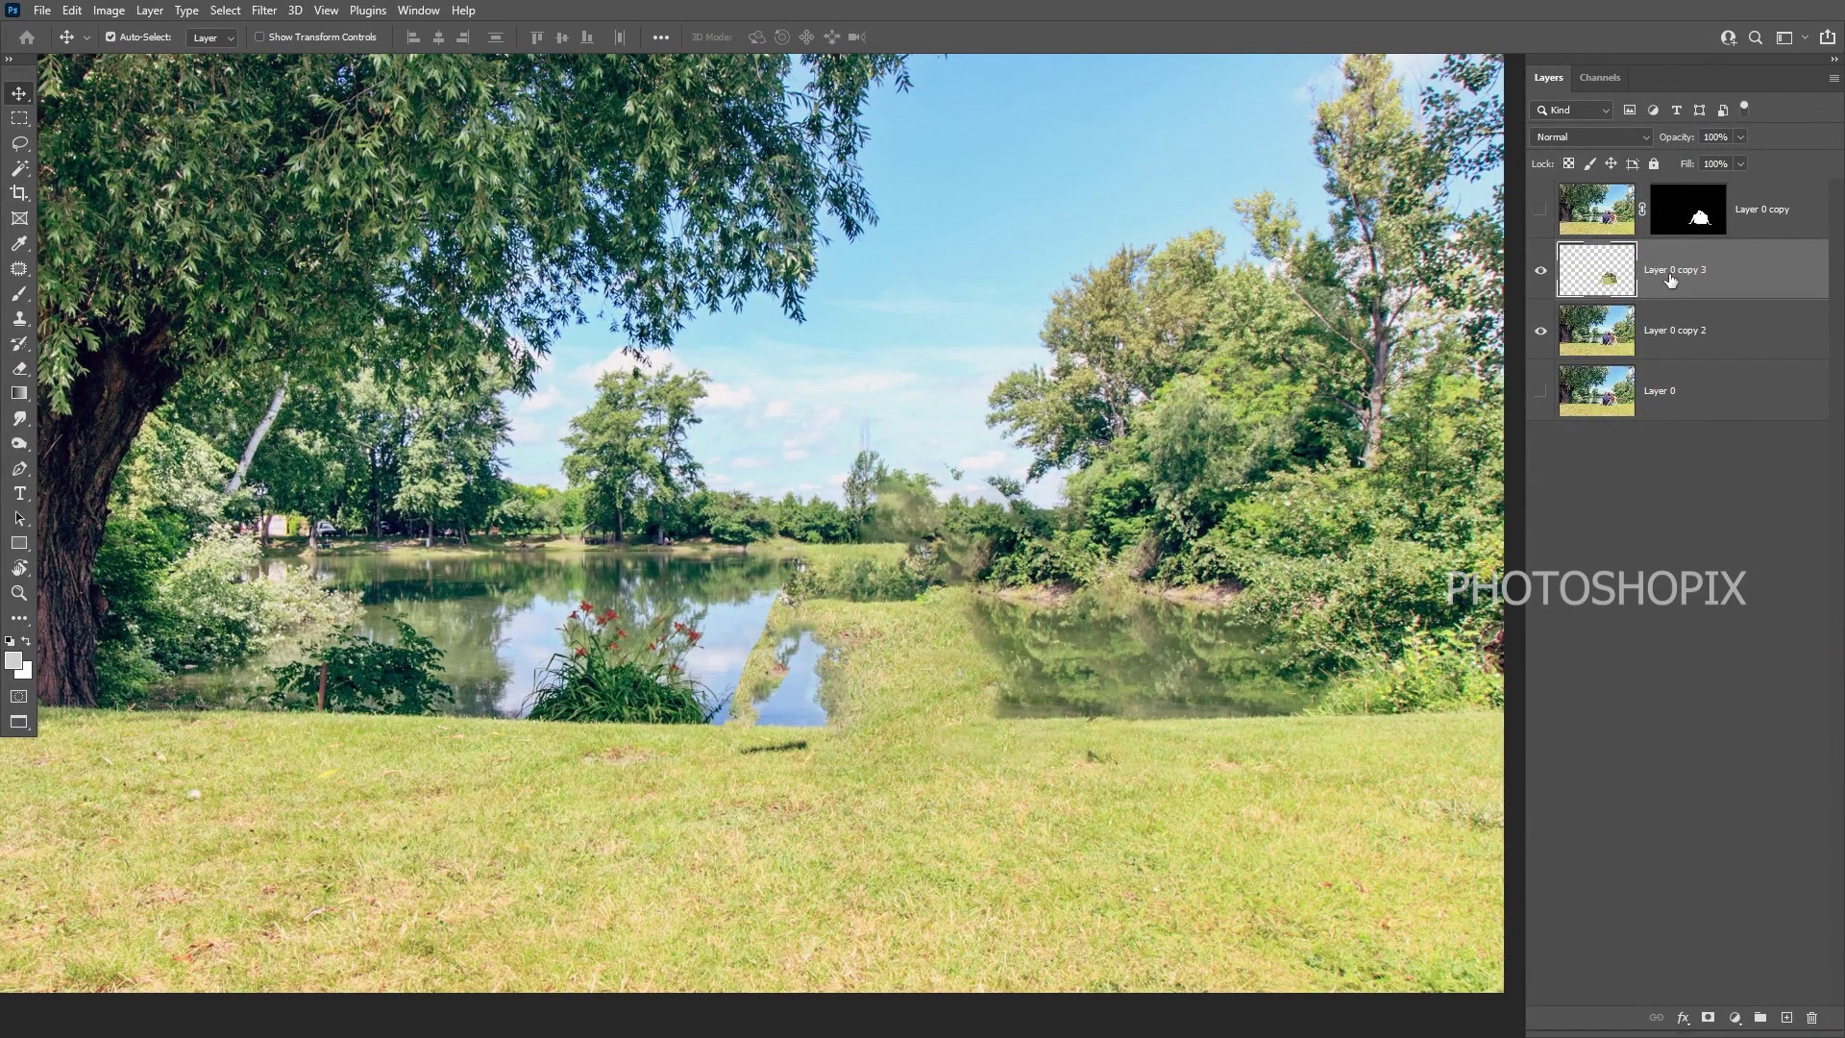
# - Merge the fill layer with Layer 0 copy 2, compare the layers, and show the masked Layer 0 copy above it
pyautogui.keyDown('shift'); pyautogui.click(1760, 333); pyautogui.keyUp('shift')
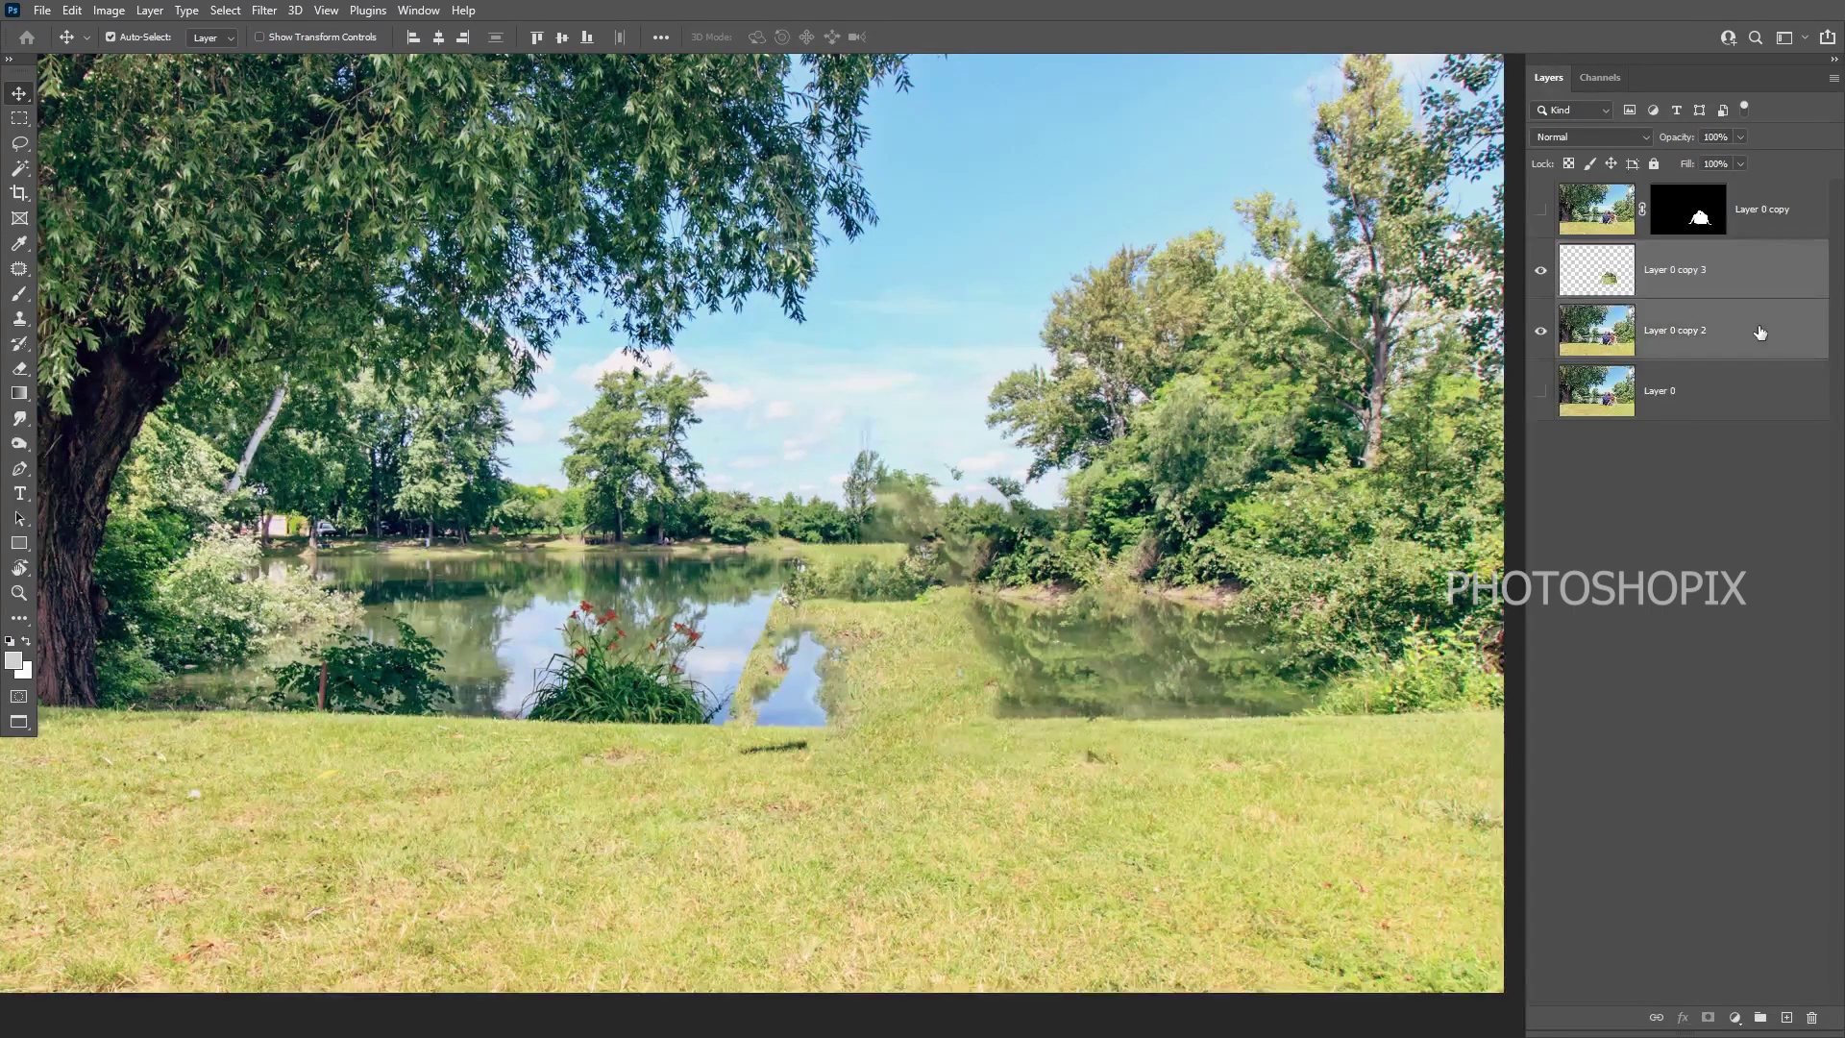
pyautogui.hotkey('ctrl', 'e')
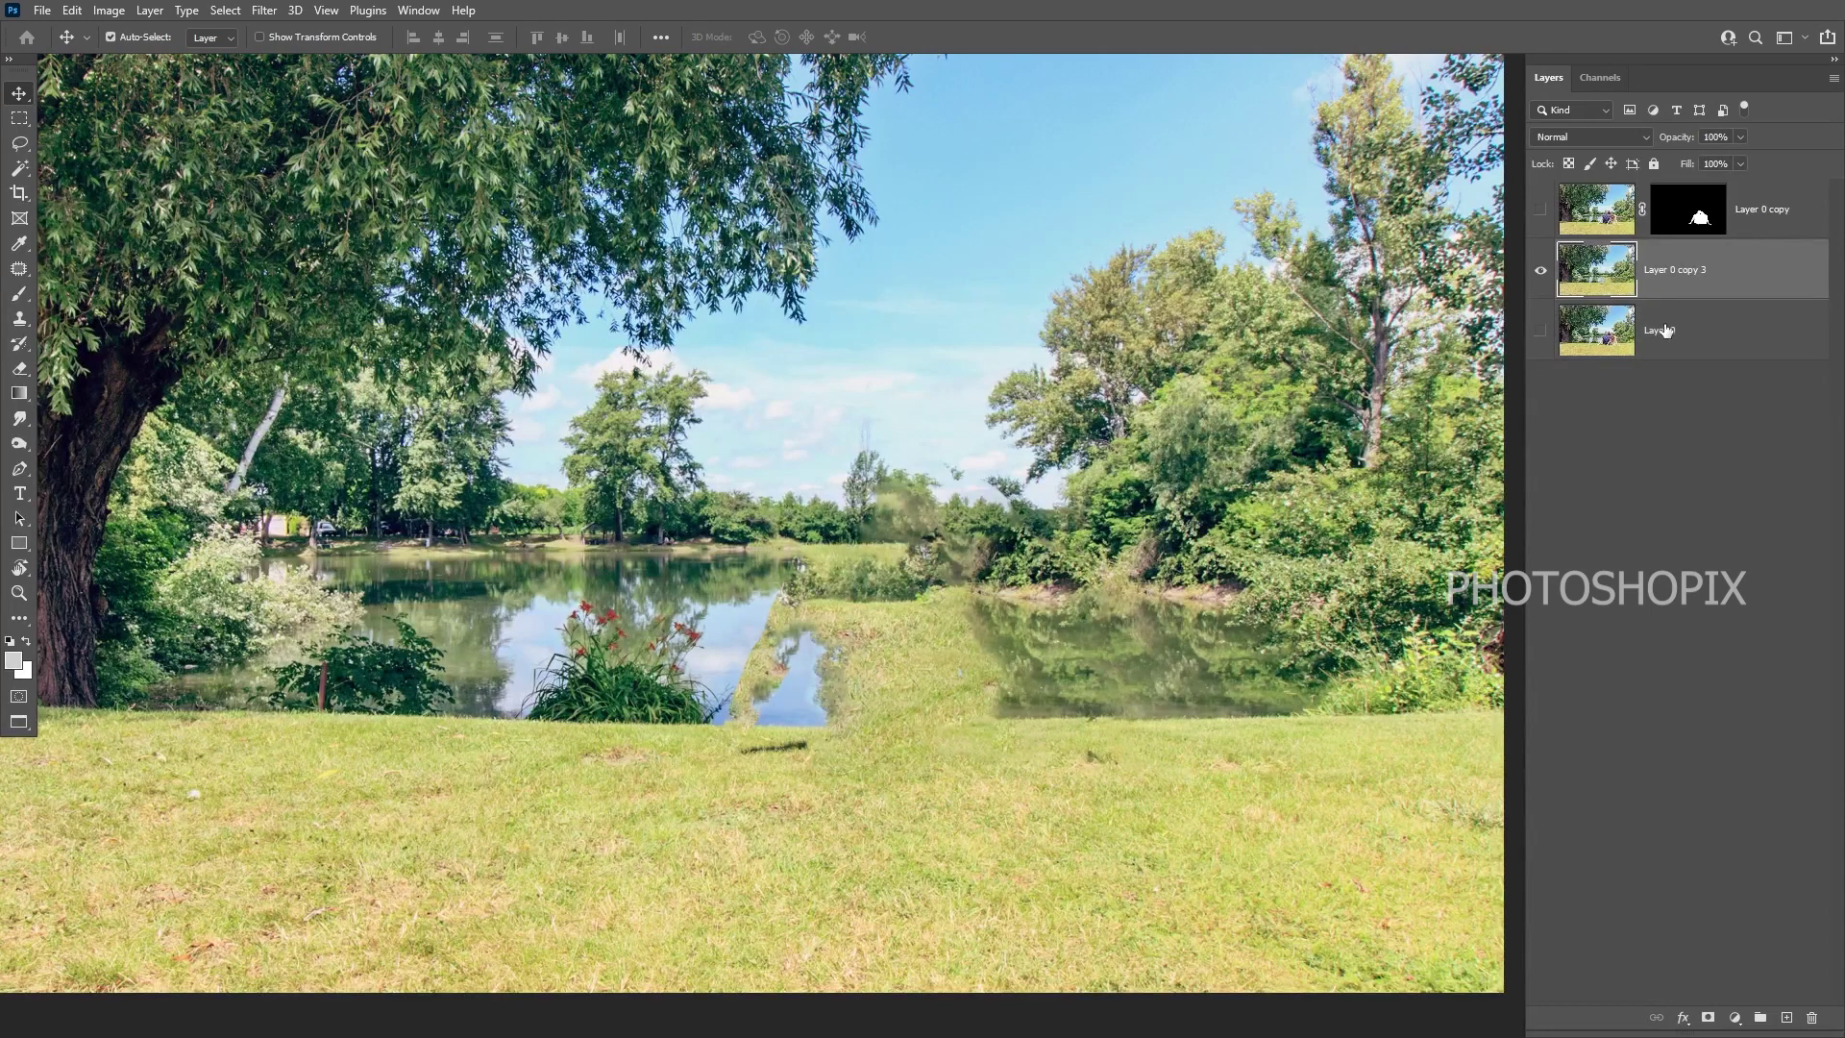
pyautogui.click(1540, 270)
pyautogui.click(1541, 270)
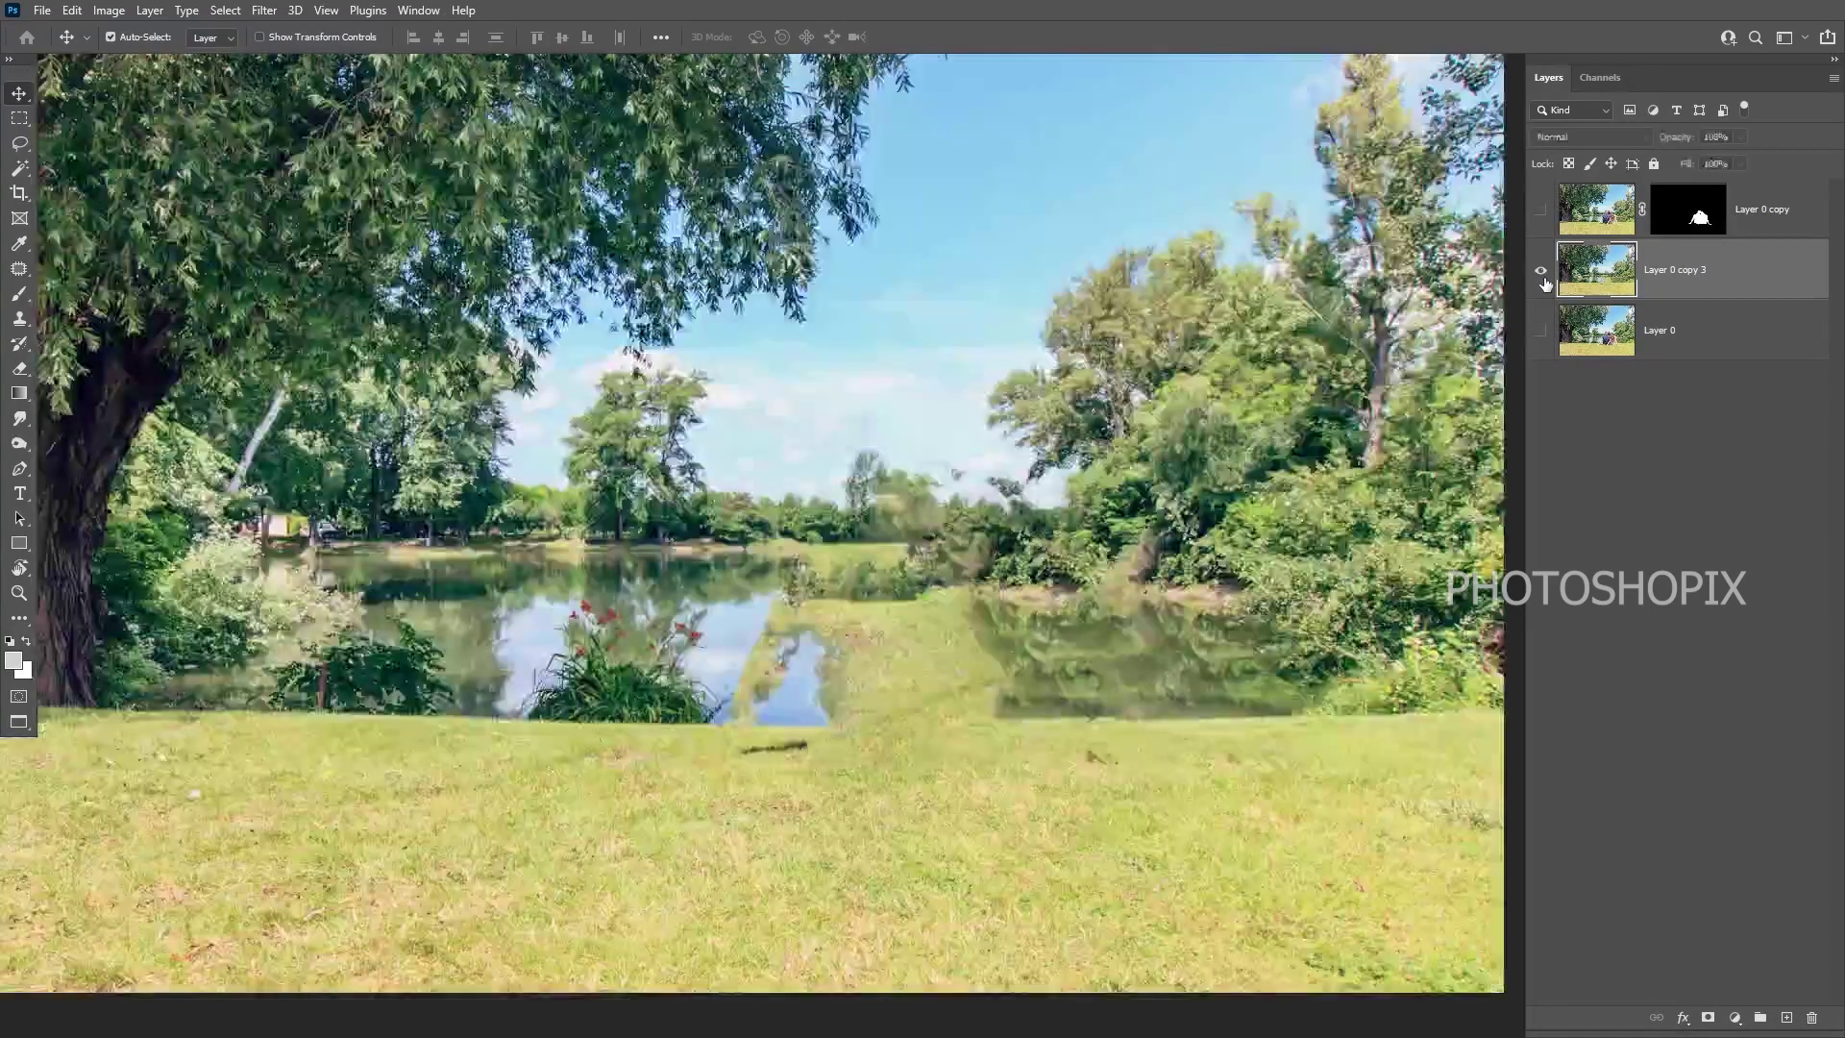
pyautogui.click(1542, 217)
pyautogui.click(1542, 217)
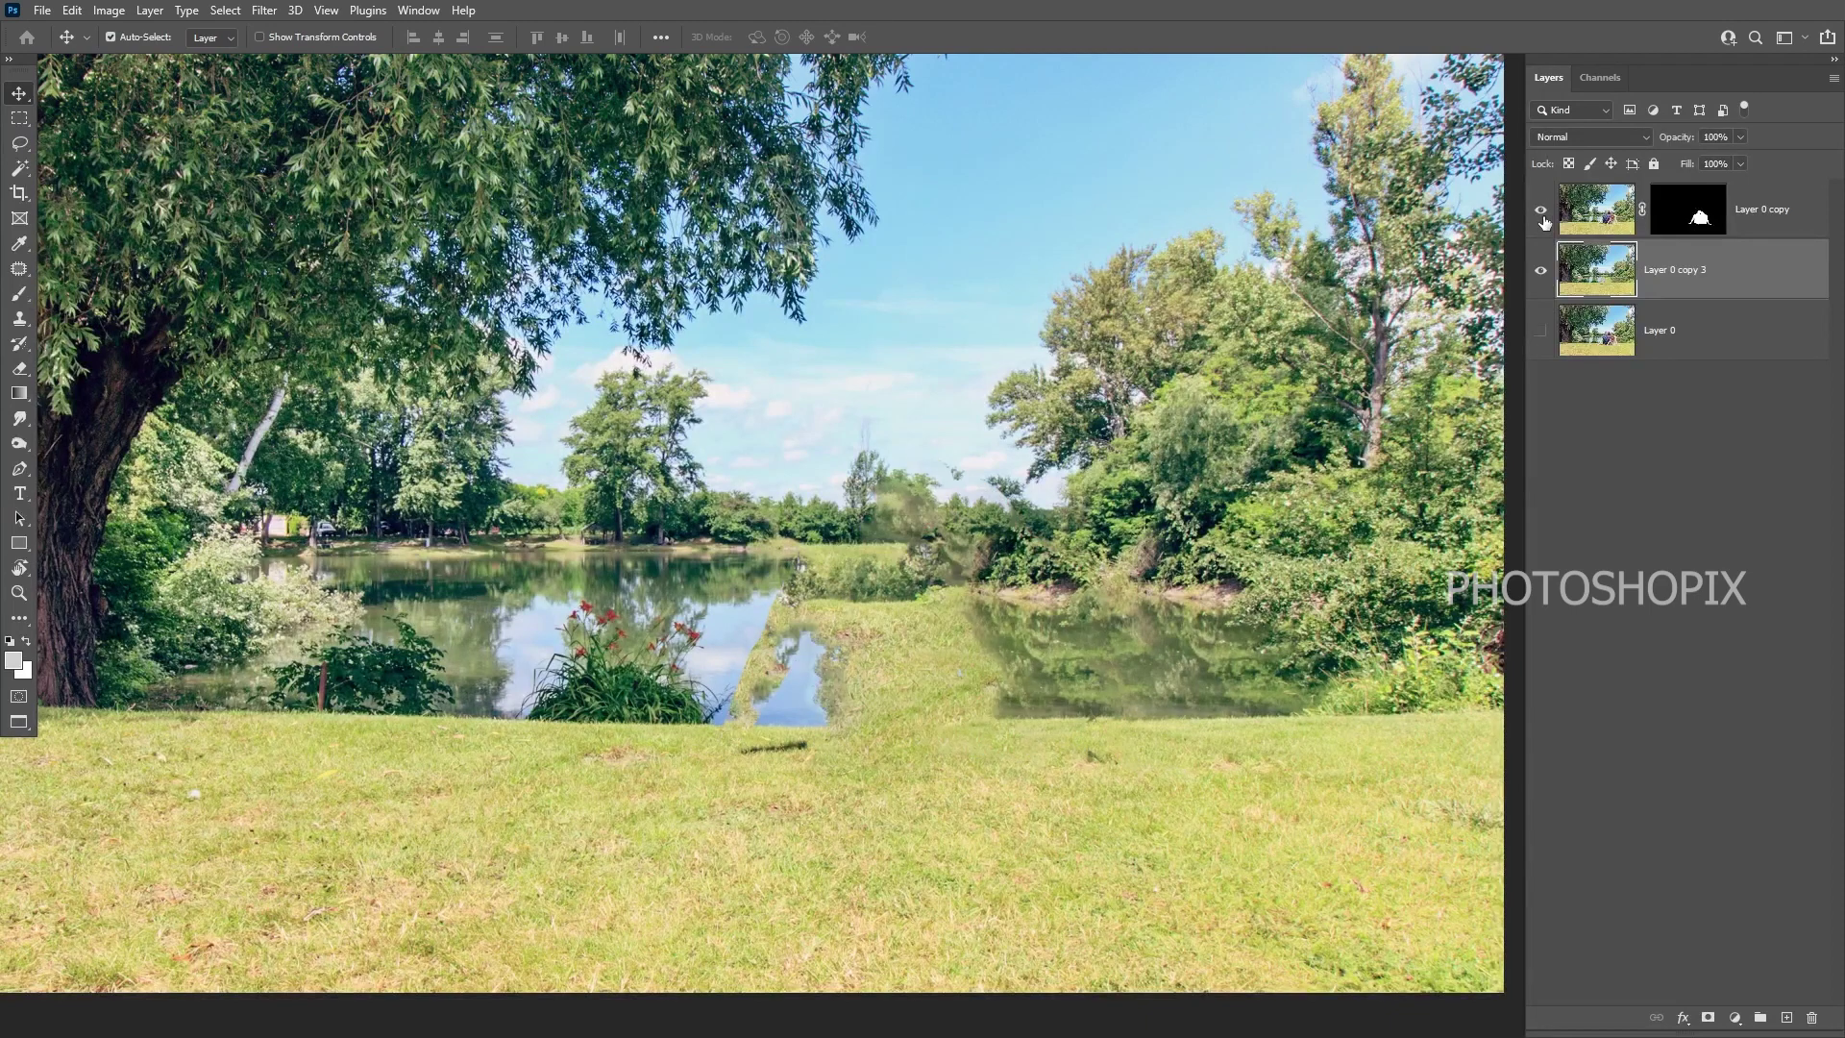
pyautogui.click(1543, 217)
# - Try an 8.4-pixel Gaussian Blur on Layer 0 copy 3, check the edges around the man's arm, and cancel it
pyautogui.moveTo(1139, 672); pyautogui.dragTo(1055, 665)
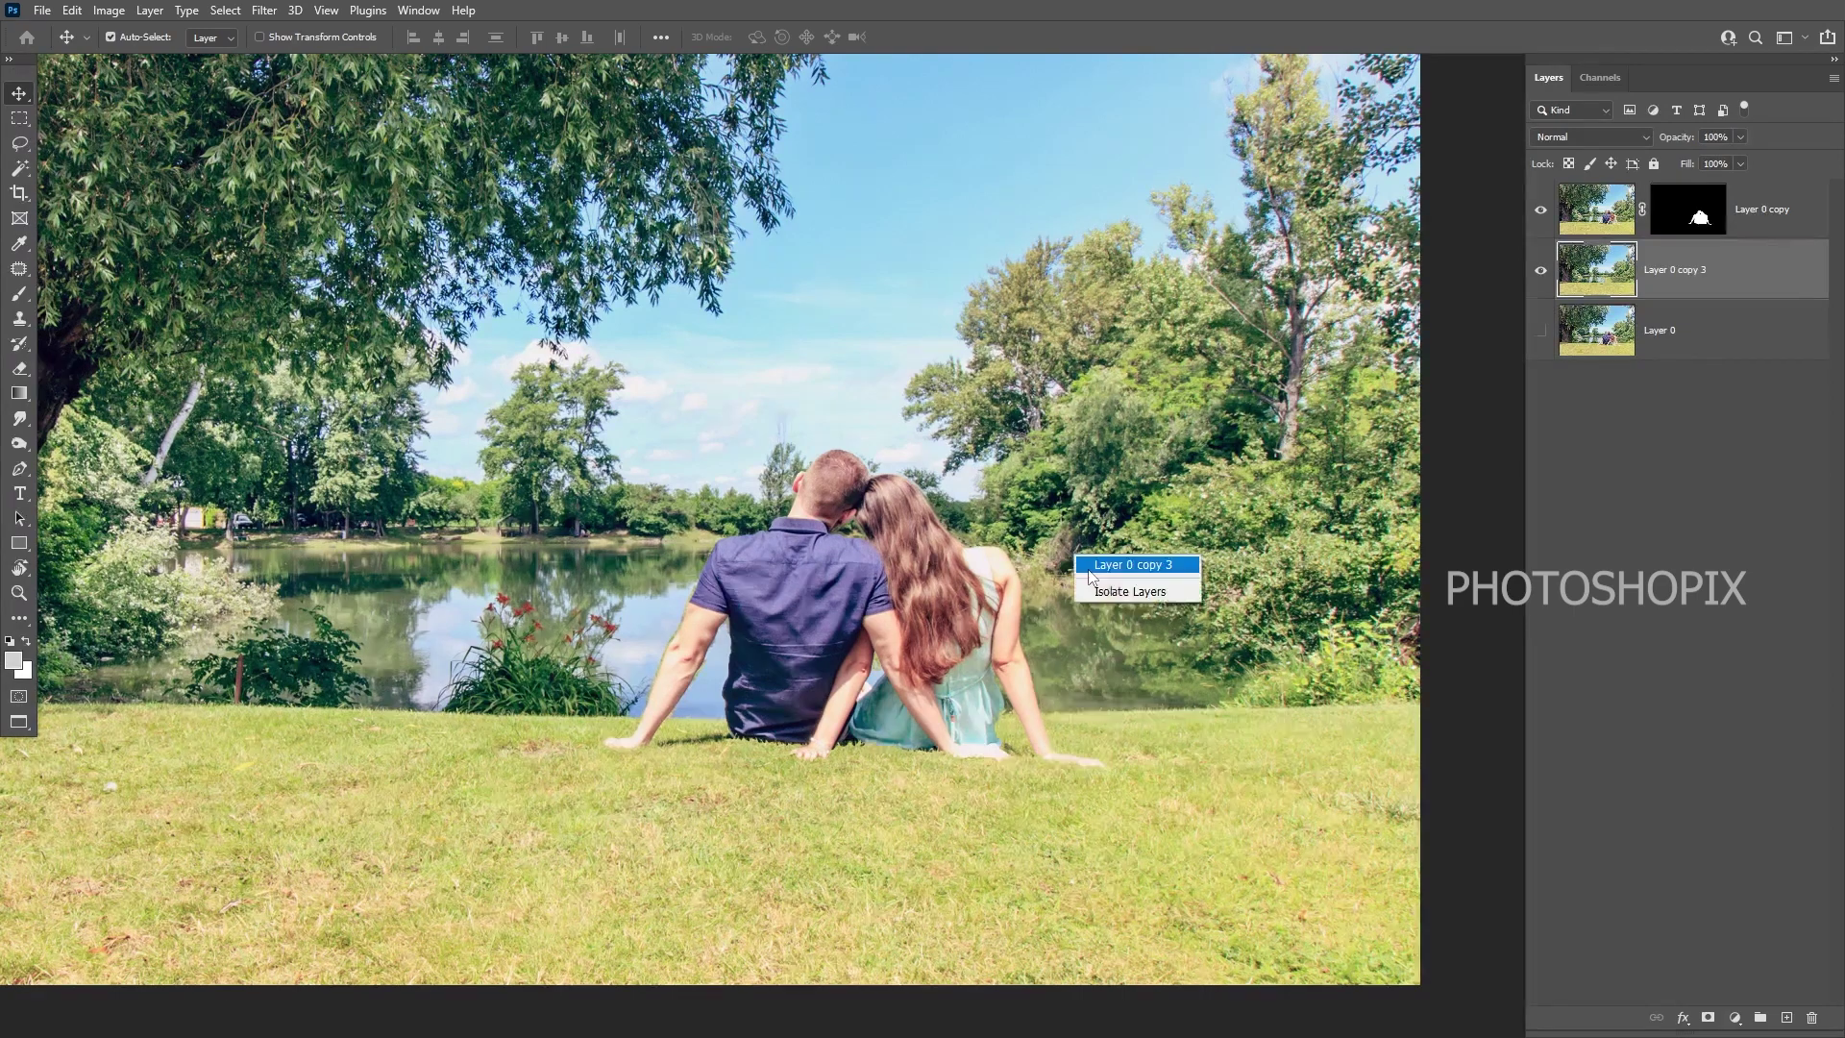
pyautogui.click(278, 9)
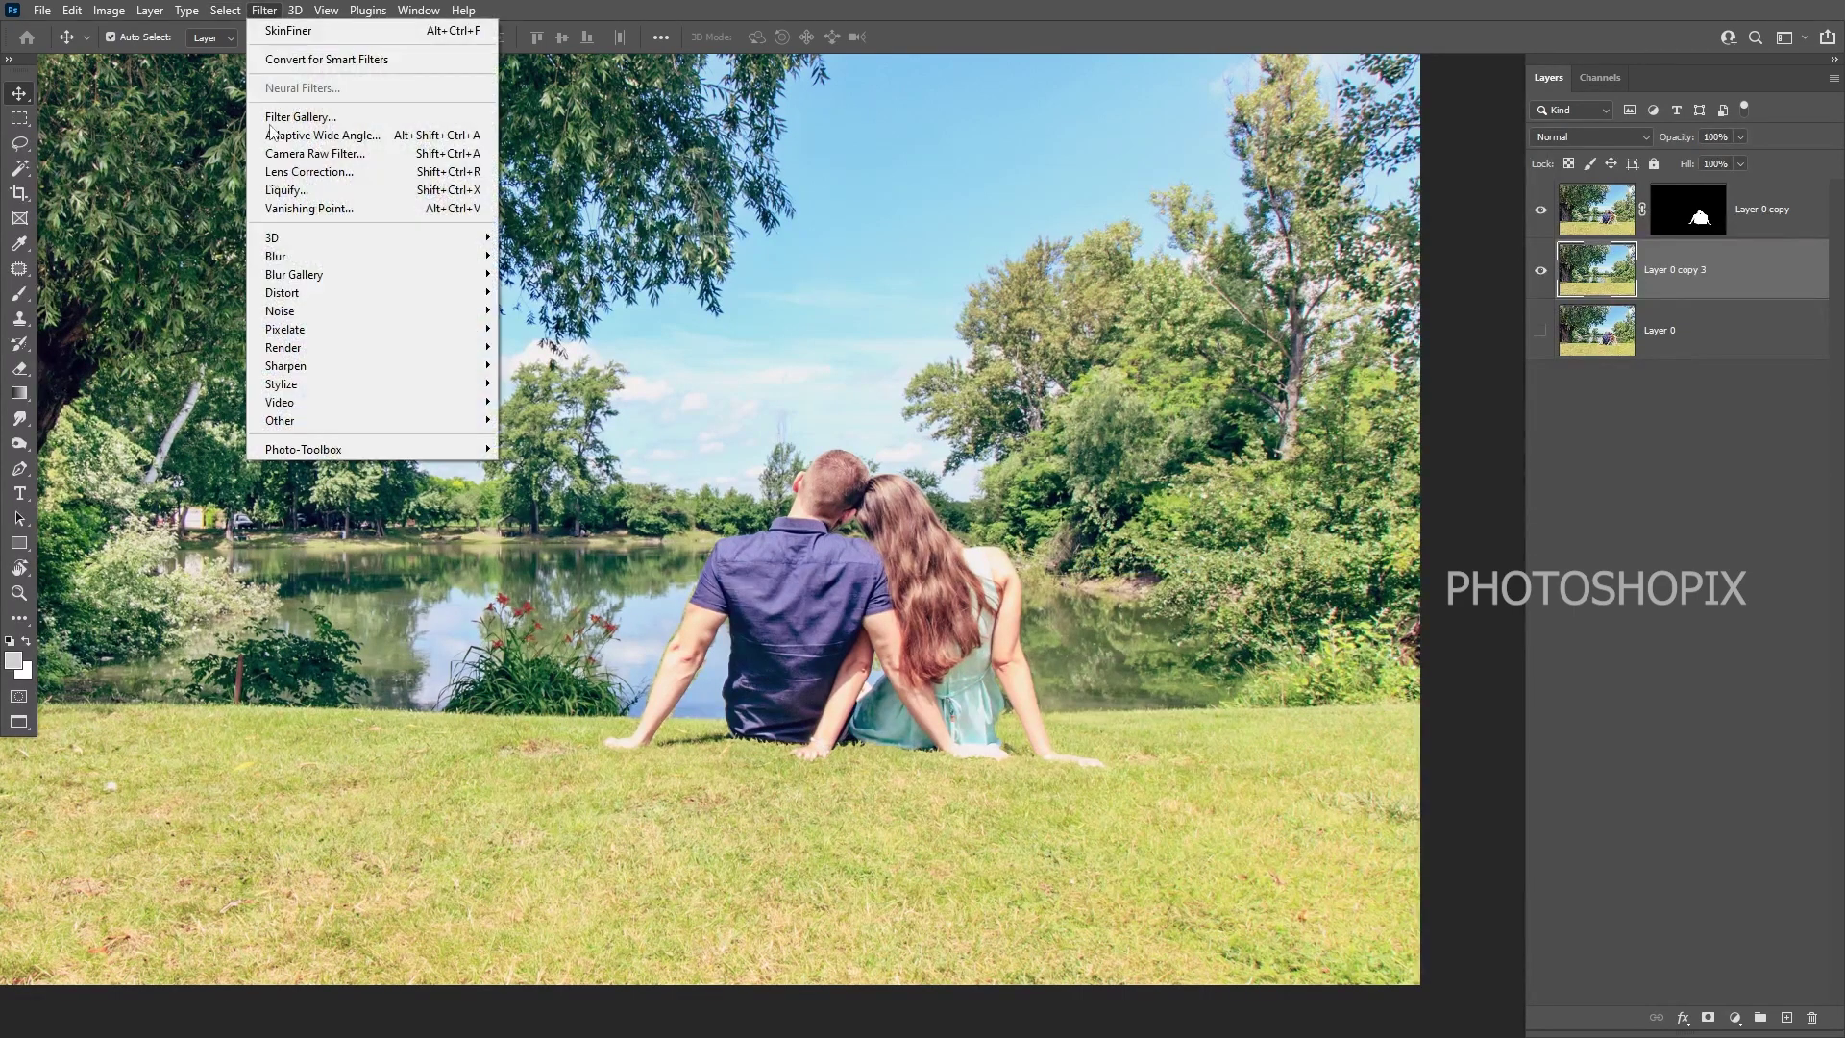
pyautogui.moveTo(384, 256)
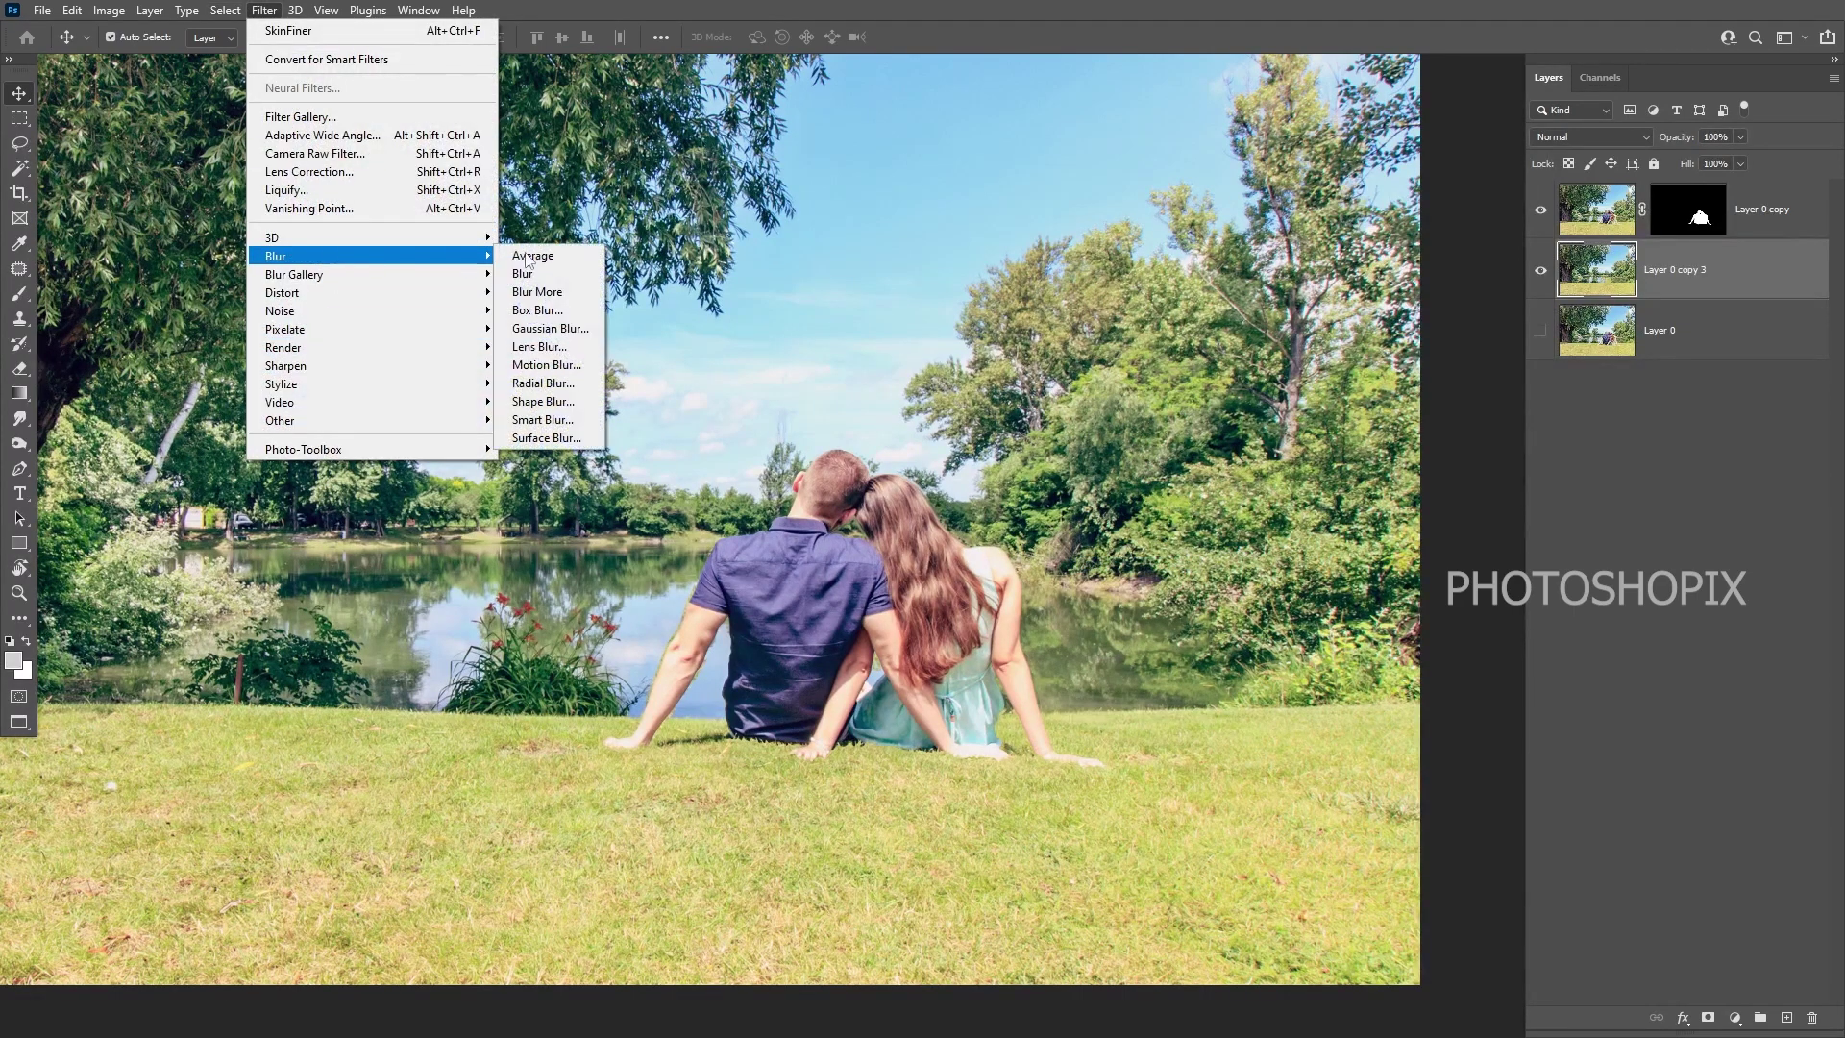
pyautogui.click(550, 329)
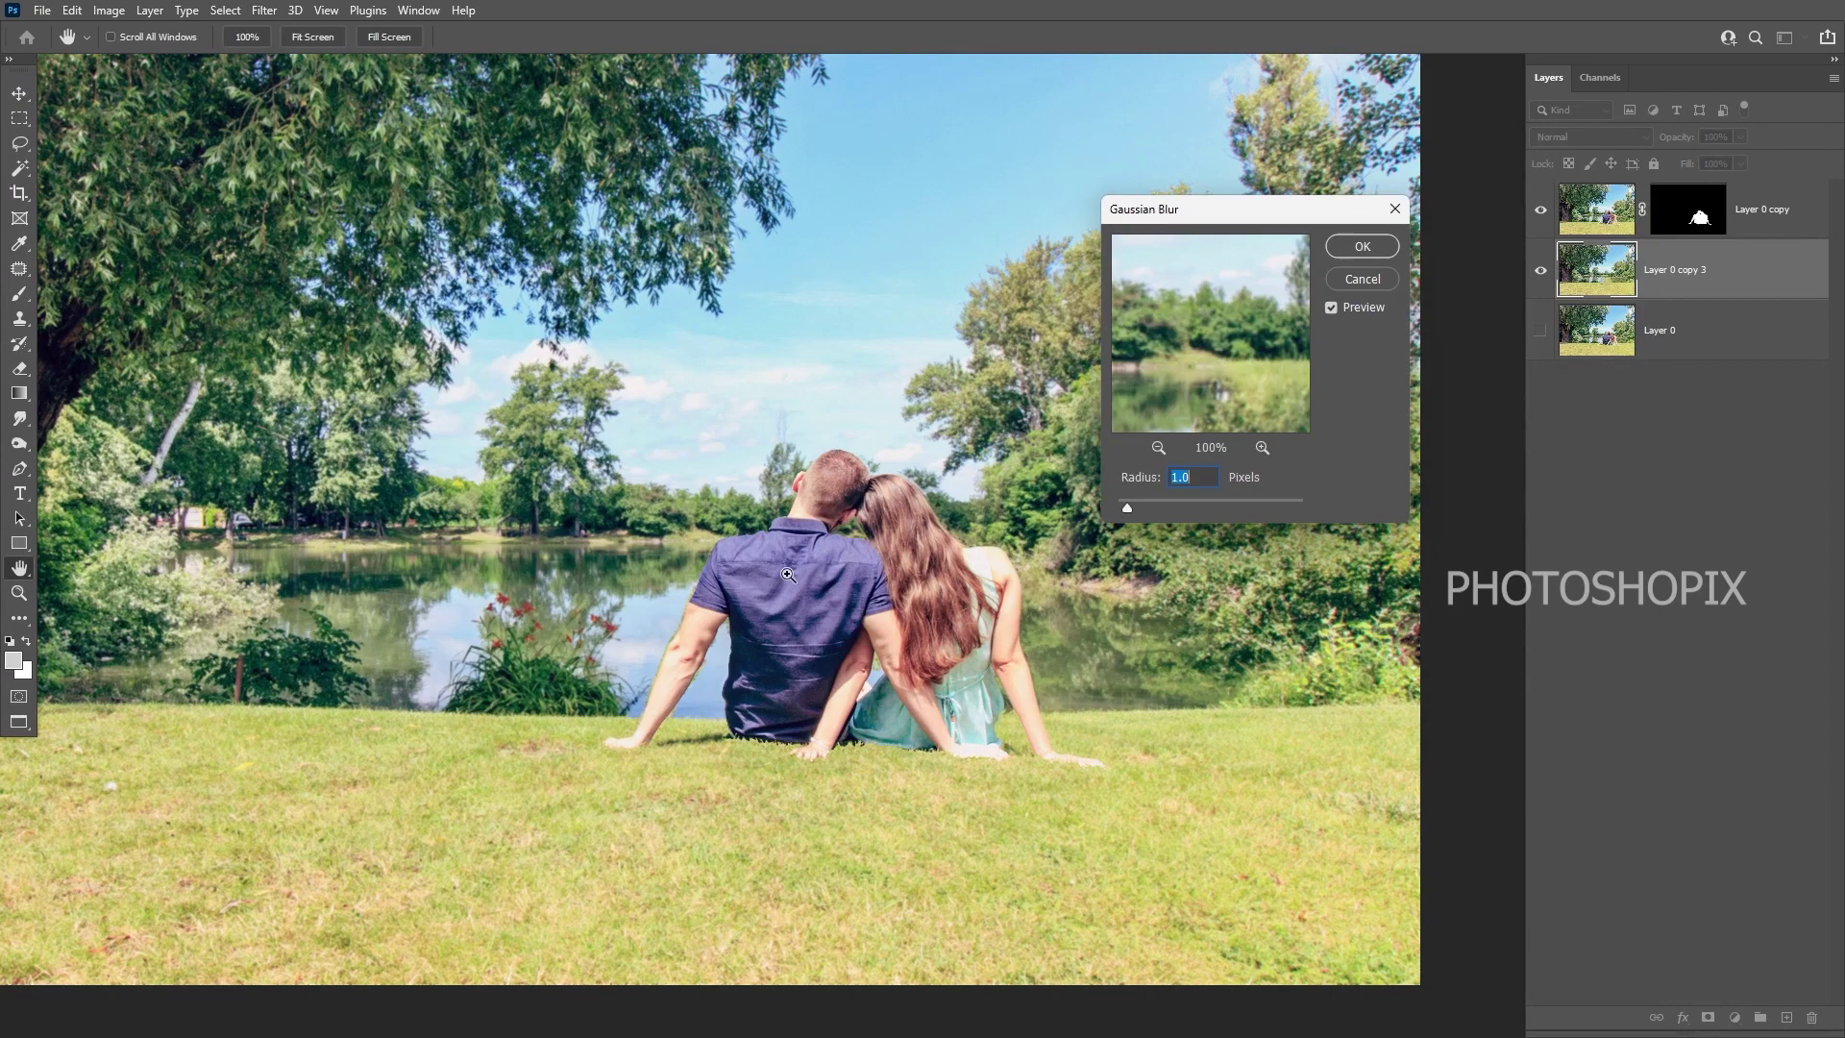
pyautogui.keyDown('ctrl'); pyautogui.click(788, 575); pyautogui.keyUp('ctrl')
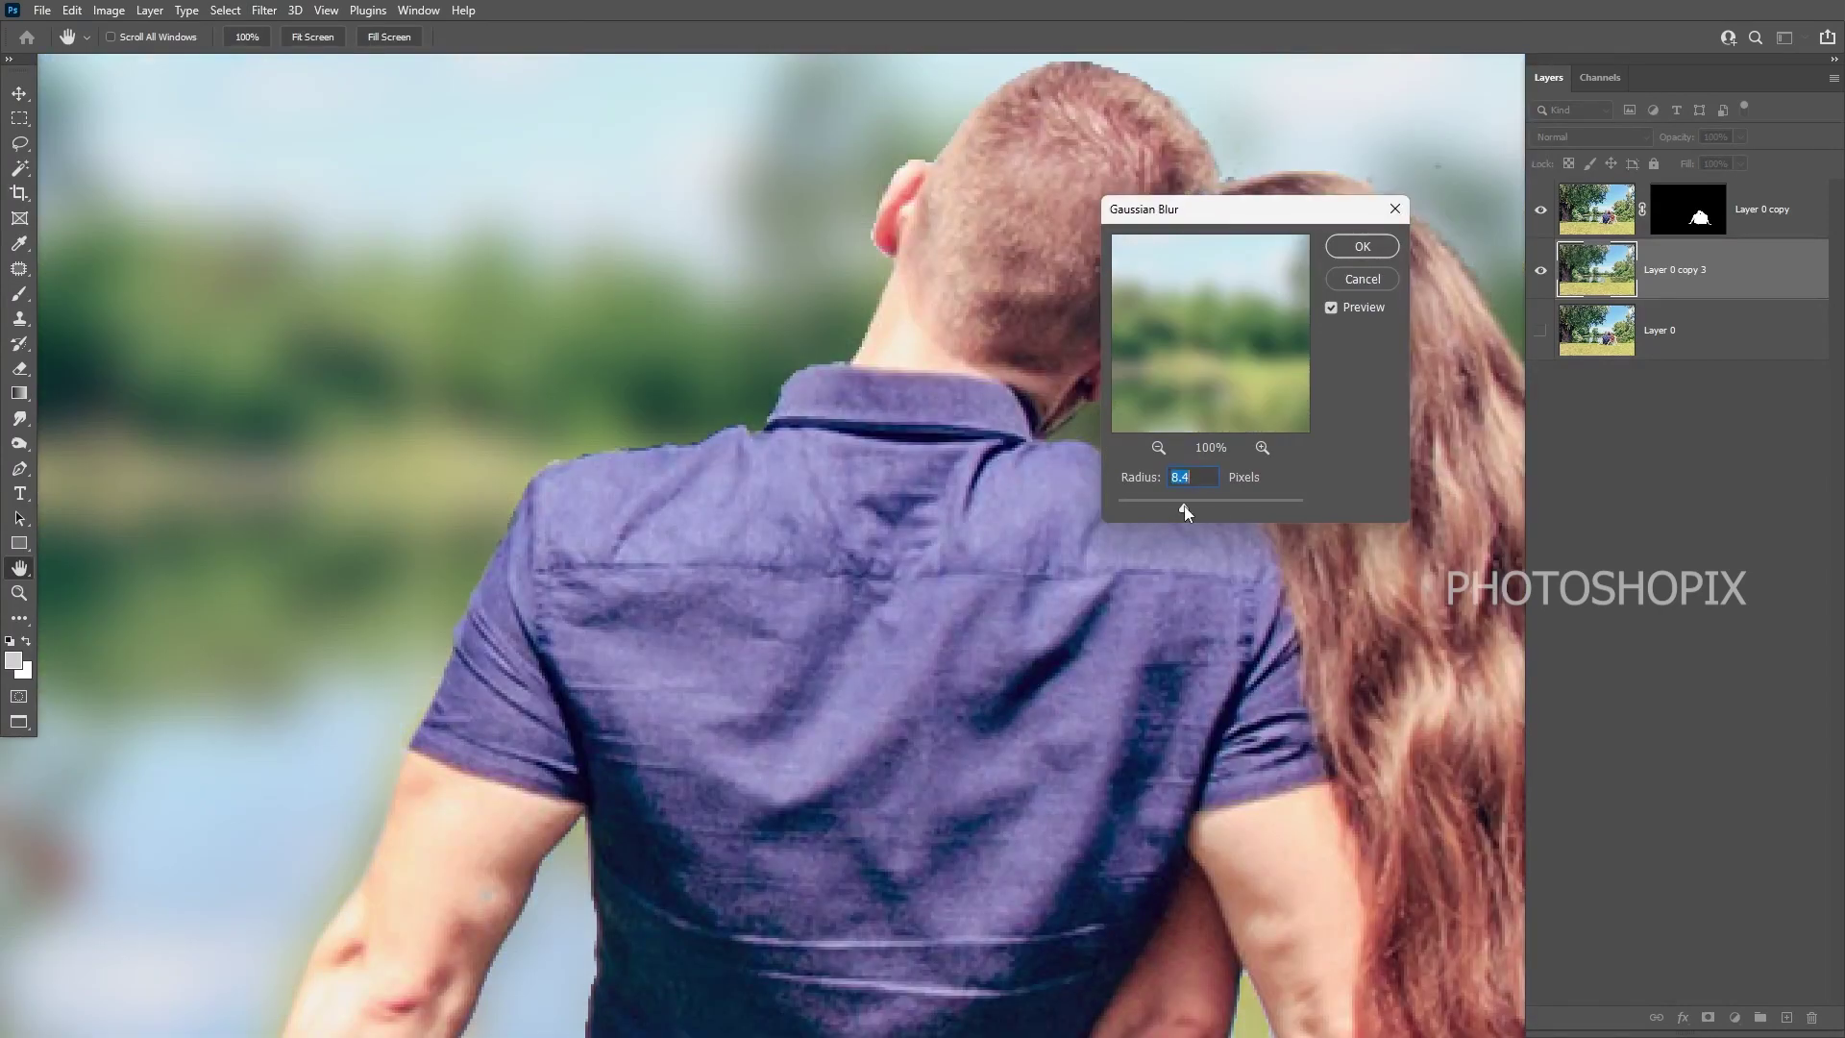
pyautogui.moveTo(364, 788); pyautogui.dragTo(704, 324)
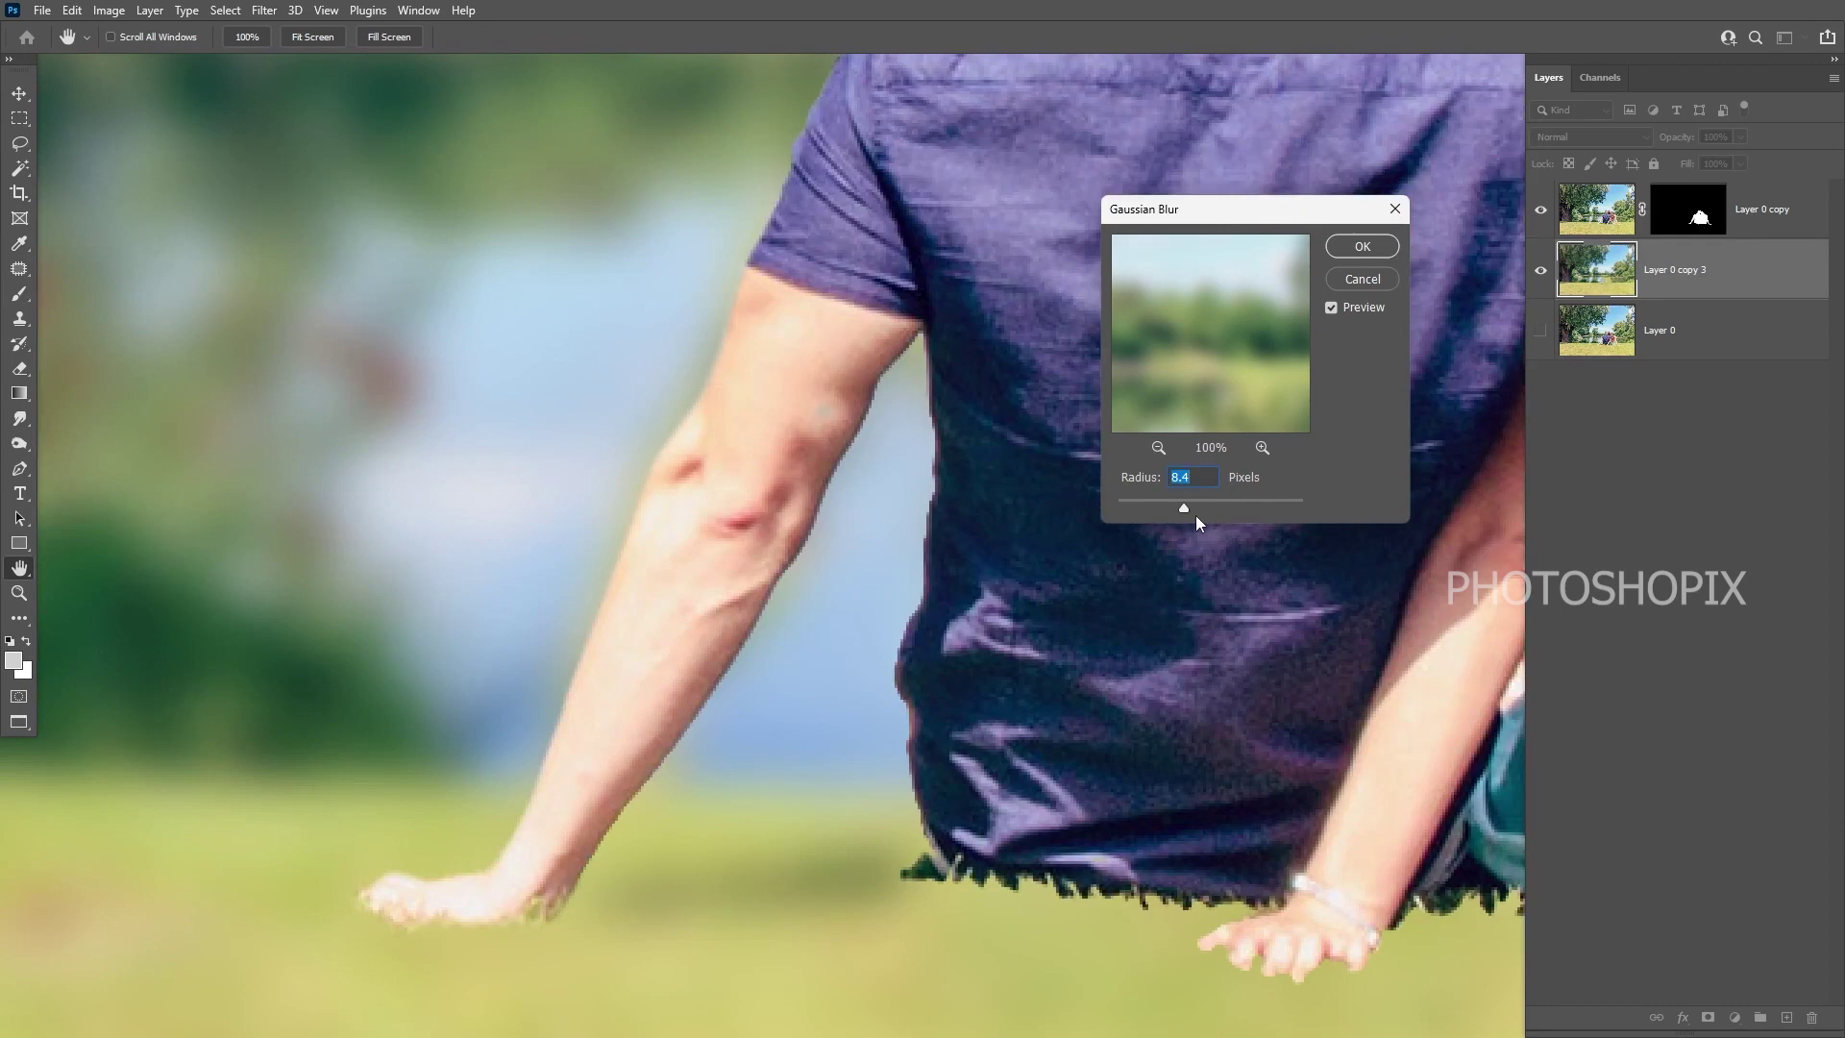
pyautogui.click(1369, 280)
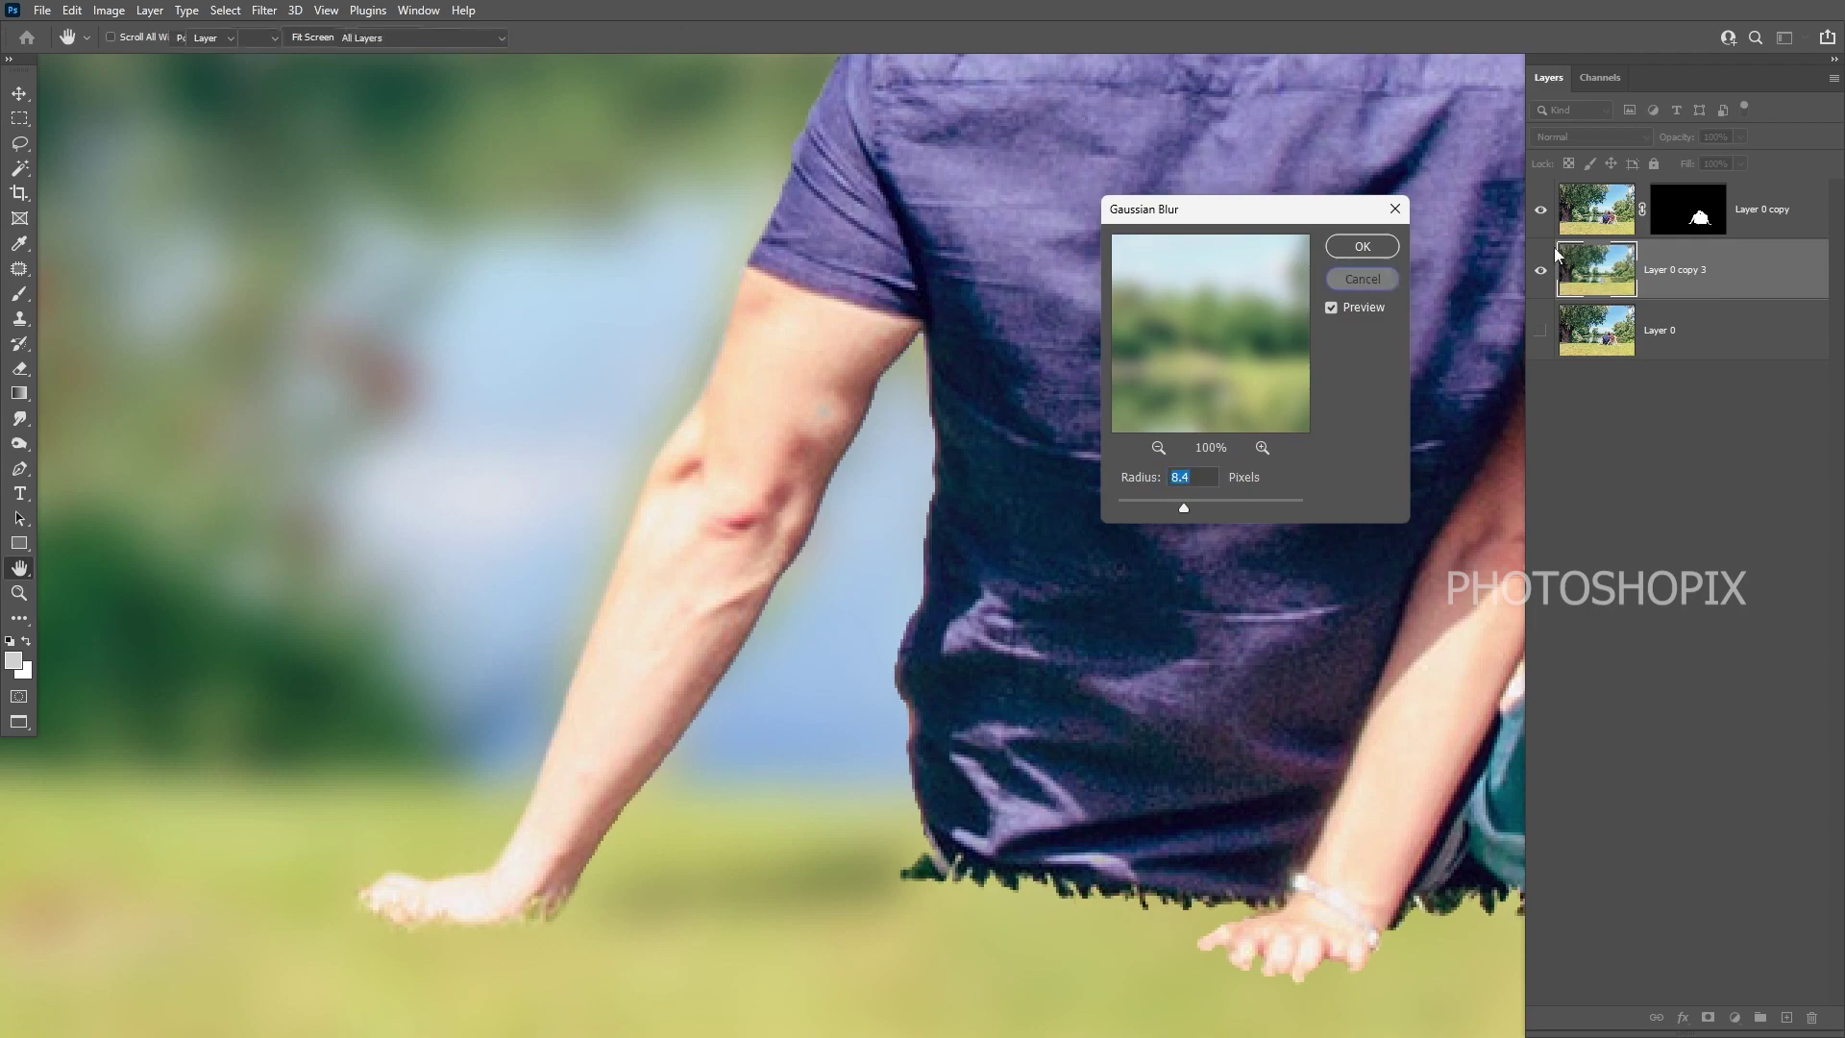
# - Hide the masked couple layer and clone lake water at 40% opacity over the slanted grass strip beside the flowers on Layer 0 copy 3
pyautogui.click(1542, 217)
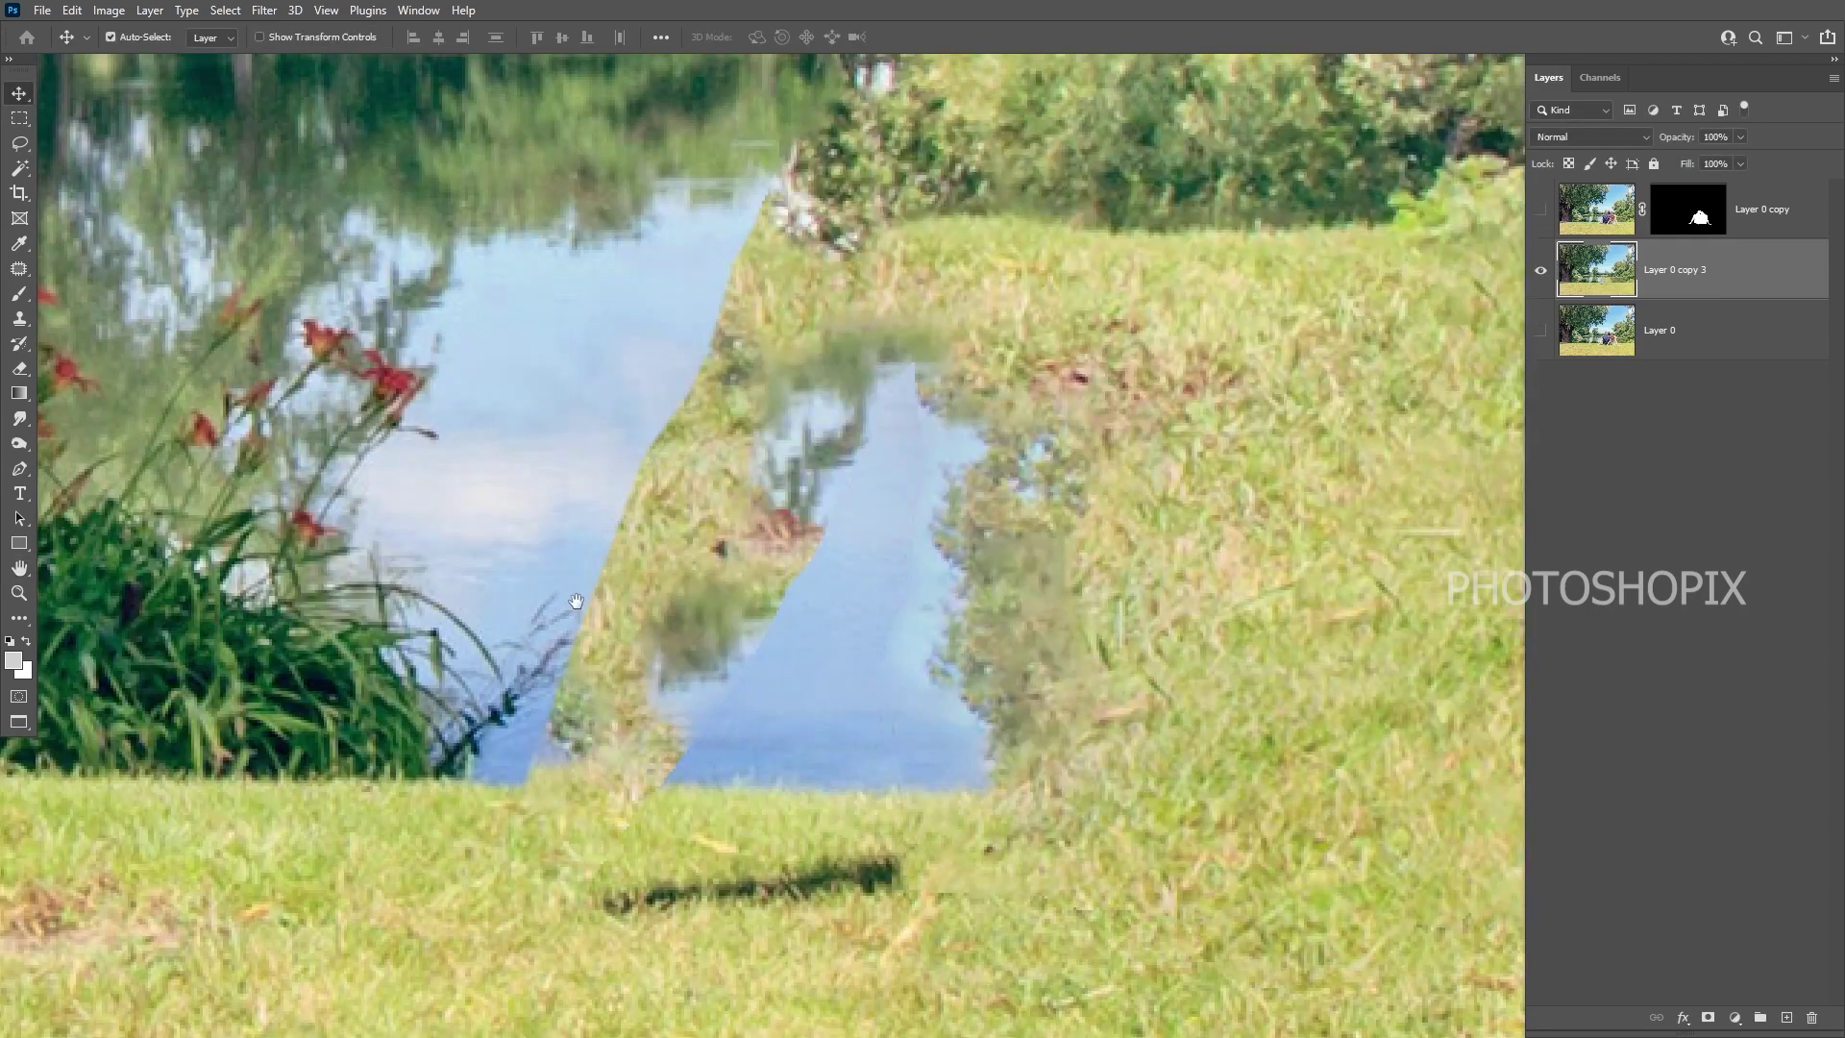
pyautogui.moveTo(578, 601); pyautogui.dragTo(753, 613)
pyautogui.press('s')
pyautogui.press('[')
pyautogui.press('[')
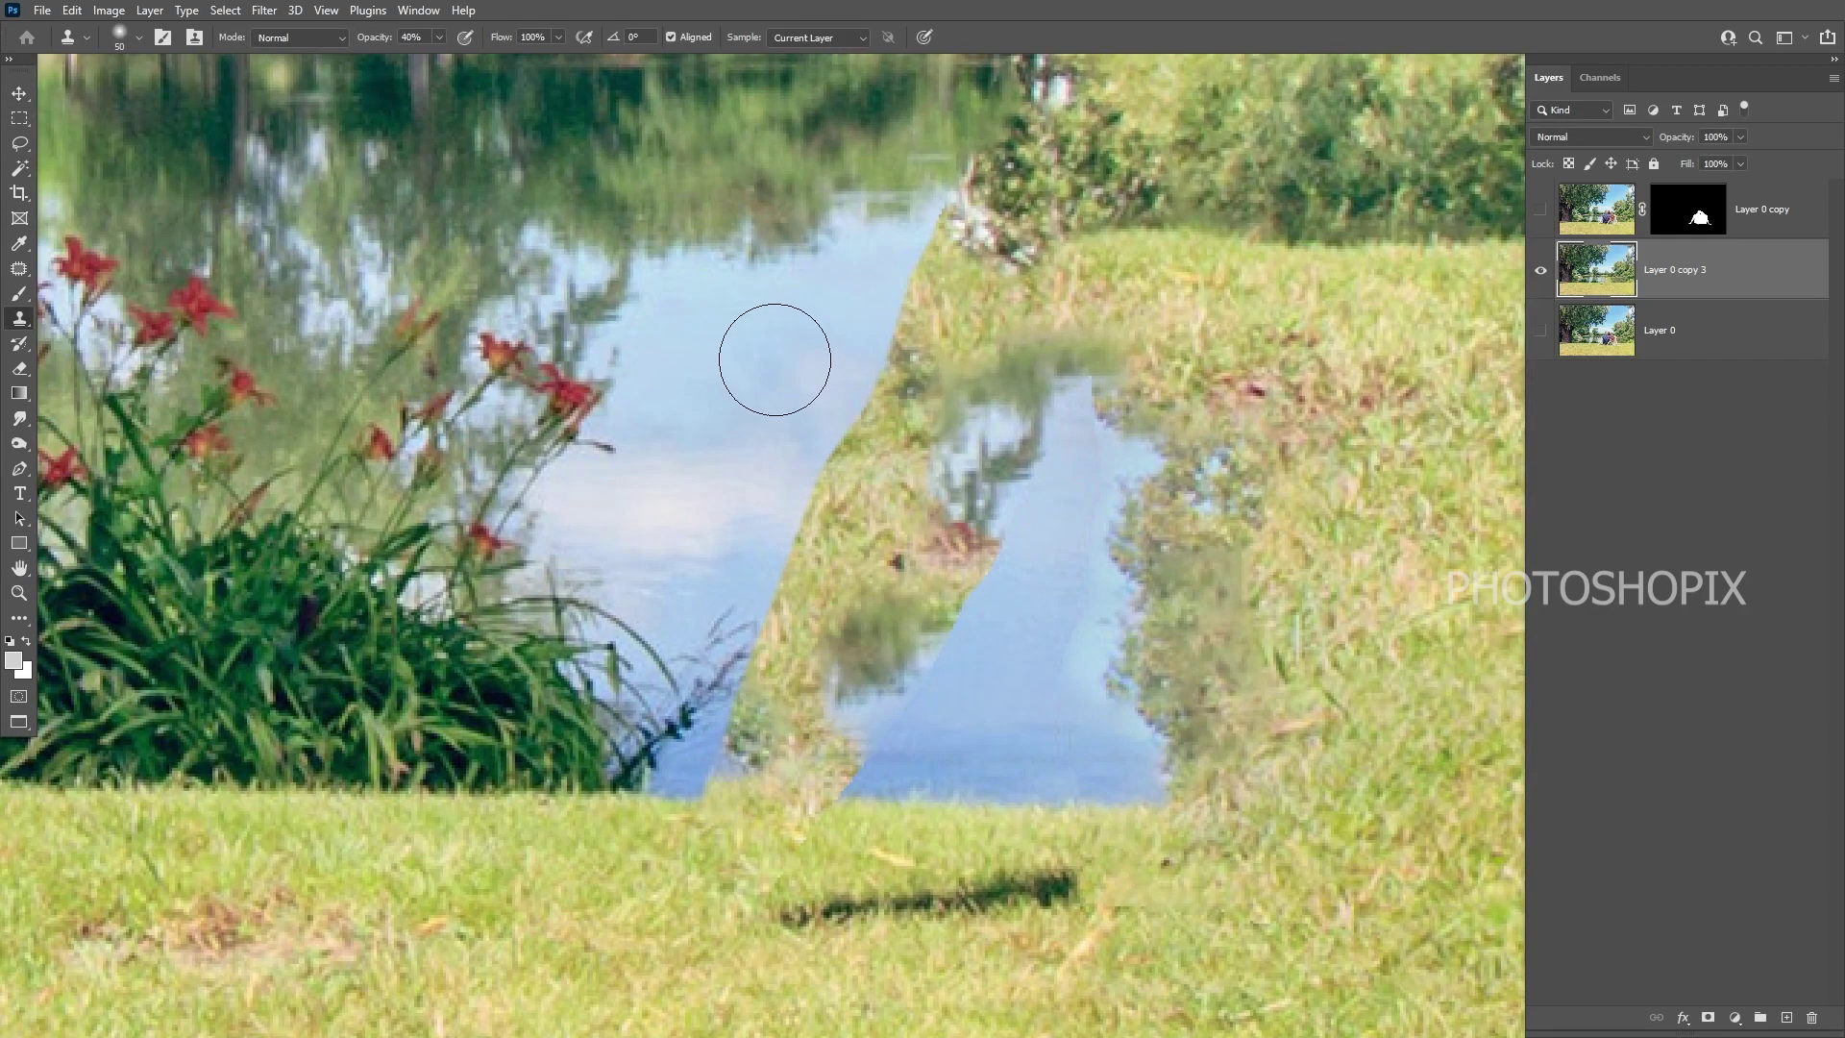
pyautogui.keyDown('alt'); pyautogui.click(796, 342); pyautogui.keyUp('alt')
pyautogui.moveTo(910, 277); pyautogui.dragTo(897, 343)
pyautogui.moveTo(961, 227)
pyautogui.mouseDown()
pyautogui.moveTo(924, 332)
pyautogui.moveTo(996, 308)
pyautogui.moveTo(884, 489)
pyautogui.moveTo(950, 401)
pyautogui.moveTo(901, 427)
pyautogui.moveTo(838, 398)
pyautogui.moveTo(866, 463)
pyautogui.moveTo(859, 415)
pyautogui.moveTo(801, 499)
pyautogui.moveTo(844, 459)
pyautogui.moveTo(793, 564)
pyautogui.mouseUp()
pyautogui.keyDown('alt'); pyautogui.click(795, 380); pyautogui.keyUp('alt')
pyautogui.keyDown('alt'); pyautogui.click(819, 359); pyautogui.keyUp('alt')
pyautogui.keyDown('alt'); pyautogui.click(803, 346); pyautogui.keyUp('alt')
pyautogui.keyDown('alt'); pyautogui.click(776, 438); pyautogui.keyUp('alt')
pyautogui.moveTo(807, 394); pyautogui.dragTo(761, 429)
pyautogui.keyDown('alt'); pyautogui.click(730, 359); pyautogui.keyUp('alt')
pyautogui.moveTo(794, 521)
pyautogui.mouseDown()
pyautogui.moveTo(809, 626)
pyautogui.moveTo(790, 628)
pyautogui.moveTo(749, 761)
pyautogui.moveTo(782, 733)
pyautogui.moveTo(864, 745)
pyautogui.moveTo(814, 743)
pyautogui.mouseUp()
pyautogui.keyDown('alt'); pyautogui.click(772, 438); pyautogui.keyUp('alt')
pyautogui.keyDown('alt'); pyautogui.click(717, 543); pyautogui.keyUp('alt')
pyautogui.moveTo(740, 647); pyautogui.dragTo(761, 696)
pyautogui.keyDown('alt'); pyautogui.click(804, 313); pyautogui.keyUp('alt')
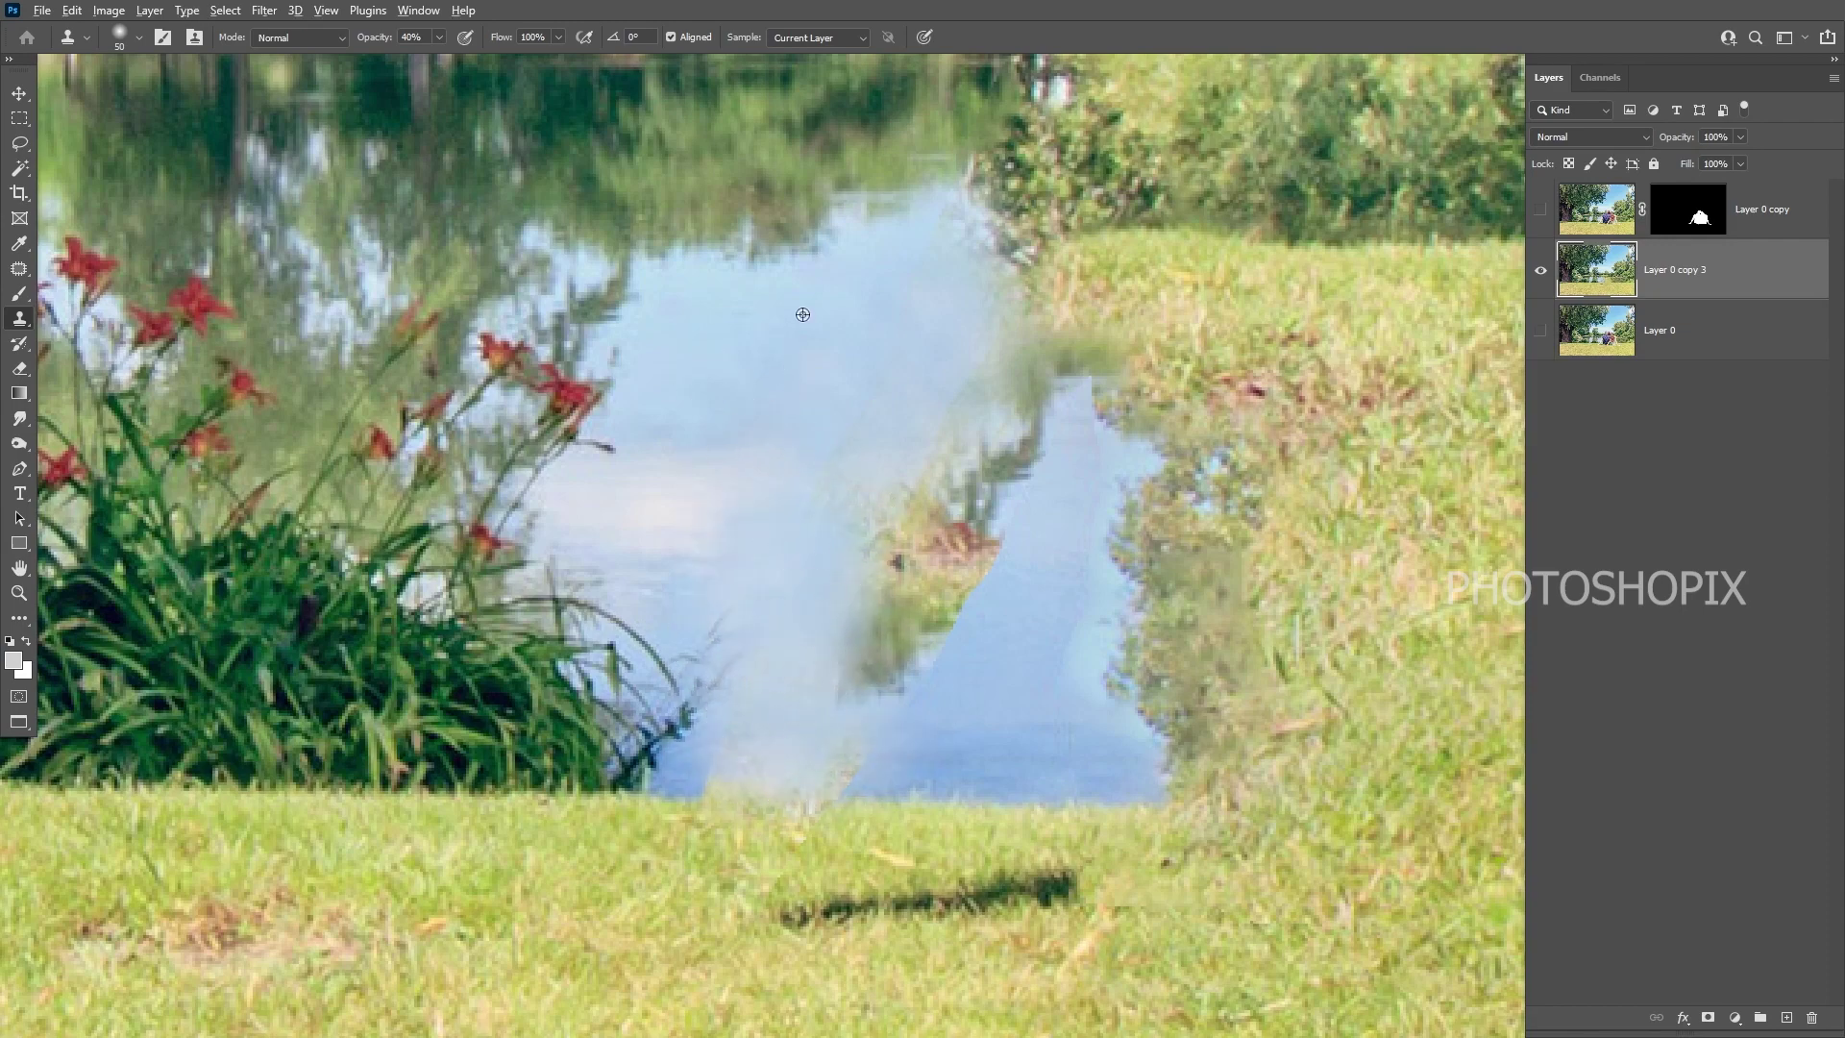
# - Clone lake water over the remaining grass patch, dark reflections and lower shoreline remnants inside the filled area
pyautogui.moveTo(856, 385)
pyautogui.mouseDown()
pyautogui.moveTo(946, 404)
pyautogui.moveTo(851, 656)
pyautogui.moveTo(923, 648)
pyautogui.moveTo(926, 589)
pyautogui.mouseUp()
pyautogui.keyDown('alt'); pyautogui.click(859, 449); pyautogui.keyUp('alt')
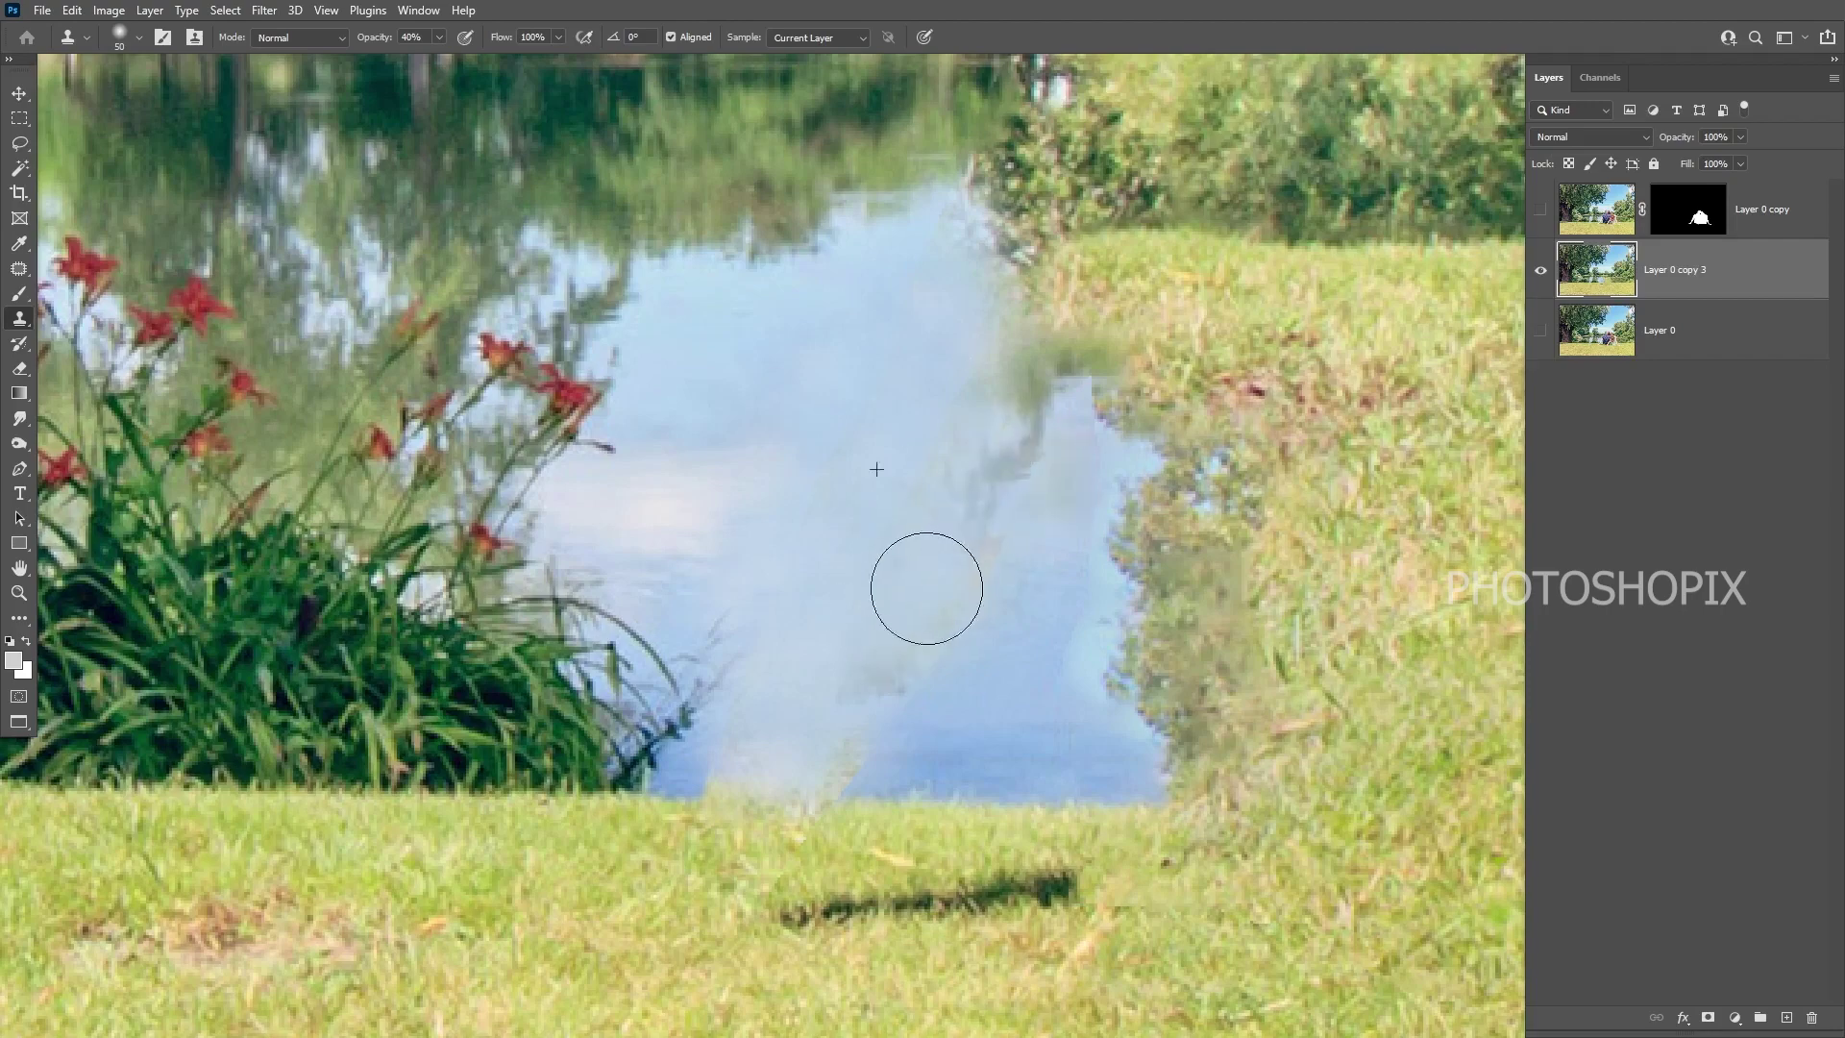
pyautogui.moveTo(1012, 363)
pyautogui.mouseDown()
pyautogui.moveTo(1027, 409)
pyautogui.moveTo(1022, 287)
pyautogui.moveTo(1047, 340)
pyautogui.mouseUp()
pyautogui.keyDown('alt'); pyautogui.click(888, 357); pyautogui.keyUp('alt')
pyautogui.keyDown('alt'); pyautogui.click(894, 549); pyautogui.keyUp('alt')
pyautogui.moveTo(907, 735)
pyautogui.mouseDown()
pyautogui.moveTo(803, 750)
pyautogui.moveTo(980, 745)
pyautogui.mouseUp()
pyautogui.keyDown('alt'); pyautogui.click(807, 608); pyautogui.keyUp('alt')
pyautogui.moveTo(1058, 663); pyautogui.dragTo(788, 681)
pyautogui.keyDown('alt'); pyautogui.click(804, 553); pyautogui.keyUp('alt')
pyautogui.keyDown('alt'); pyautogui.click(796, 536); pyautogui.keyUp('alt')
pyautogui.moveTo(793, 541); pyautogui.dragTo(781, 567)
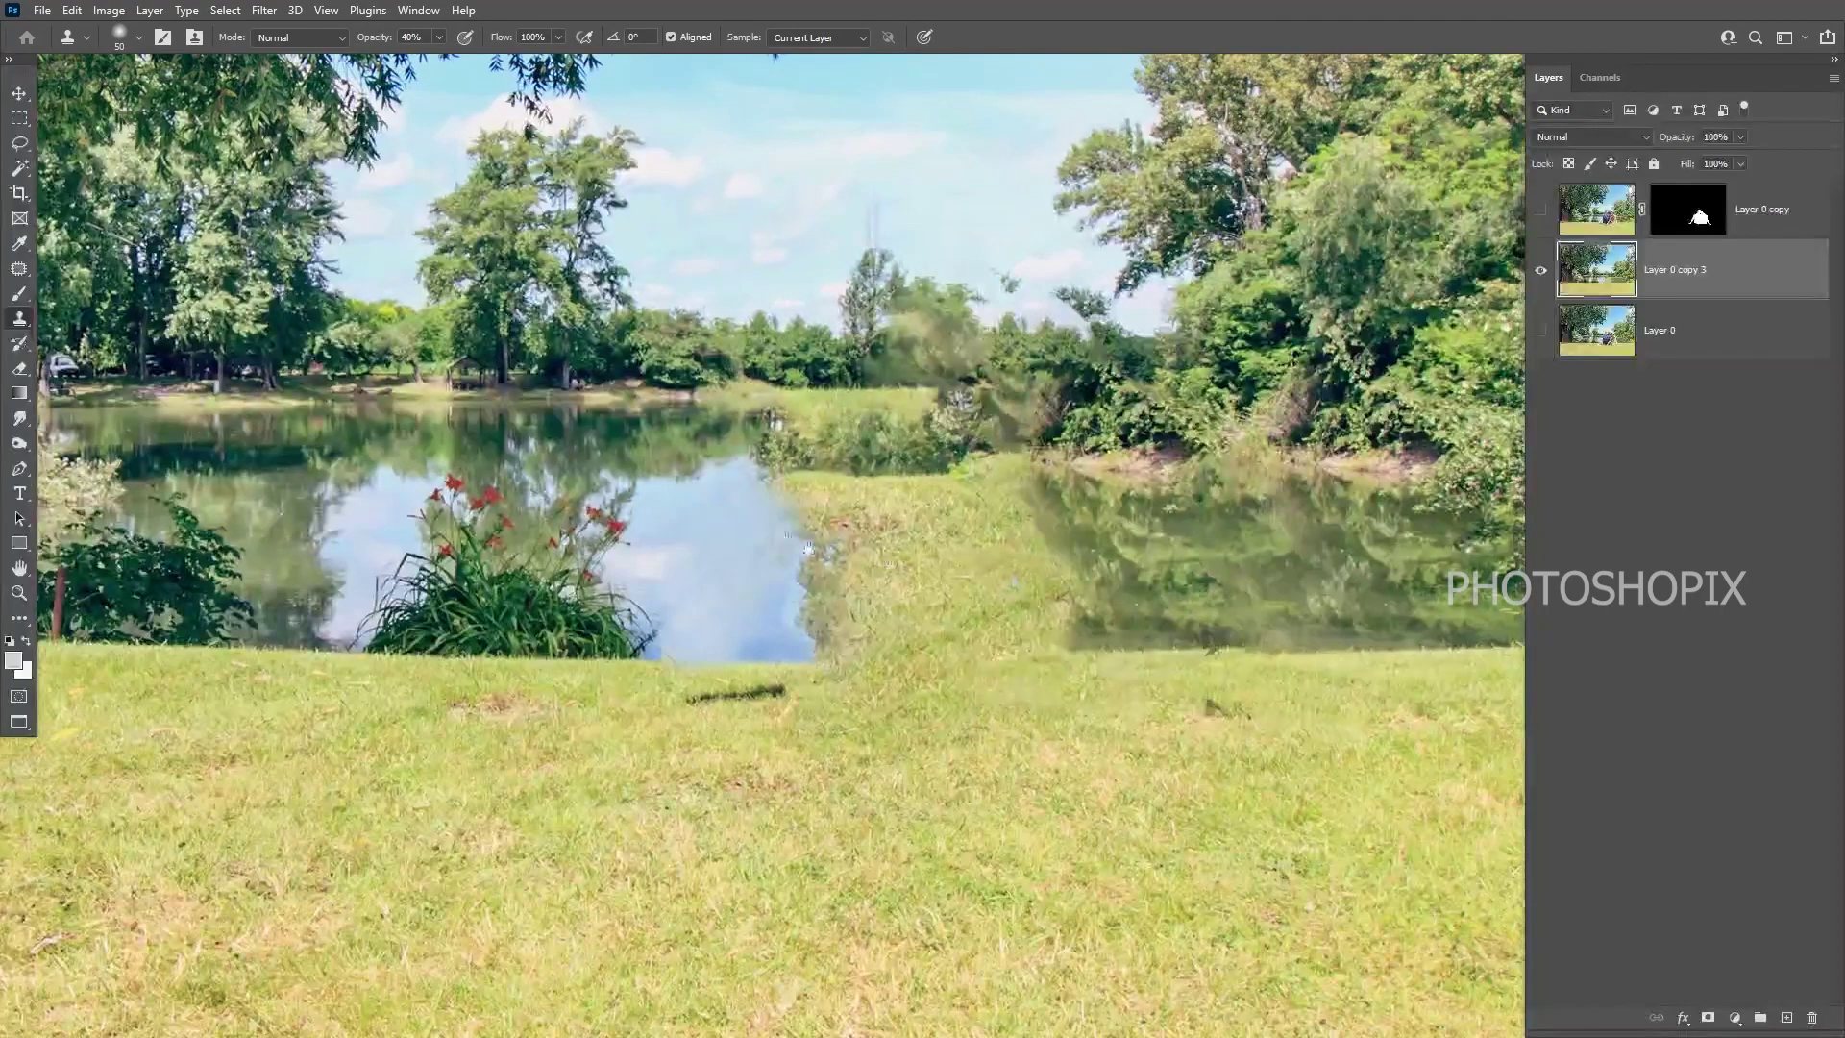
# - Show the masked Layer 0 copy again and compare the retouched background with and without the couple
pyautogui.click(1542, 211)
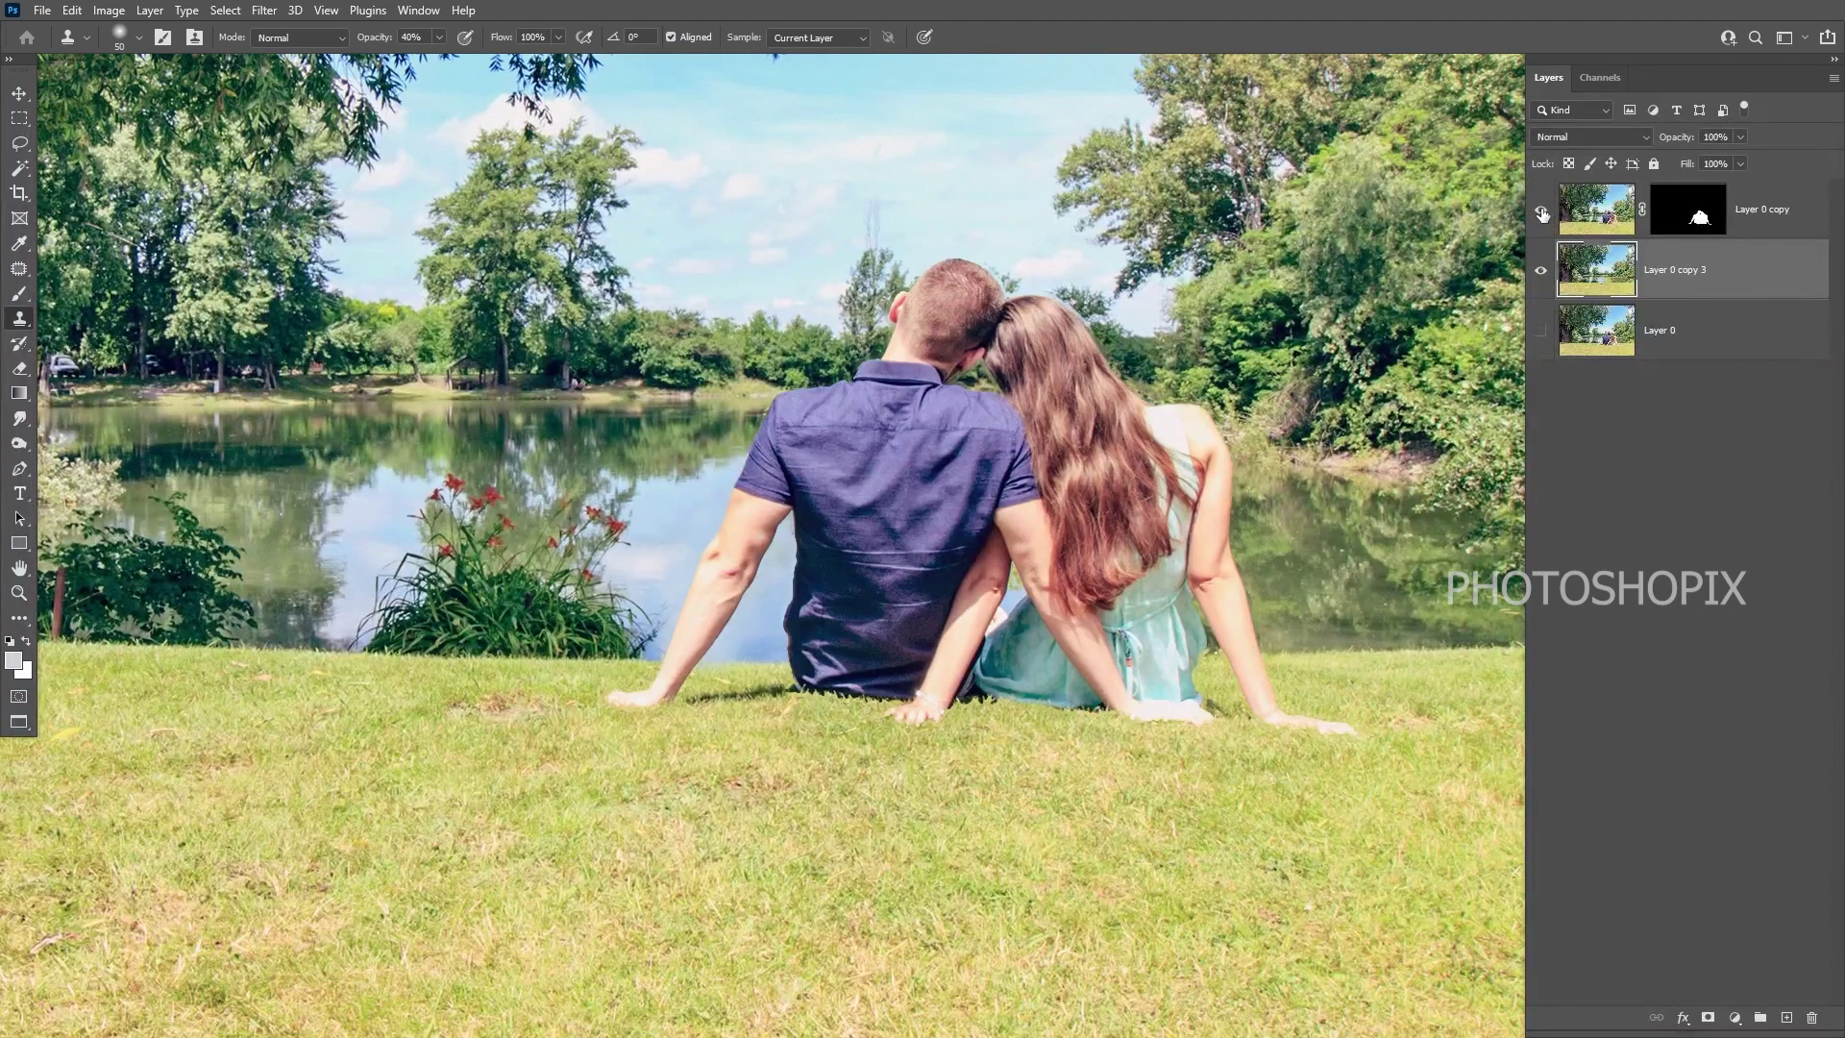
pyautogui.click(1541, 211)
pyautogui.click(1542, 211)
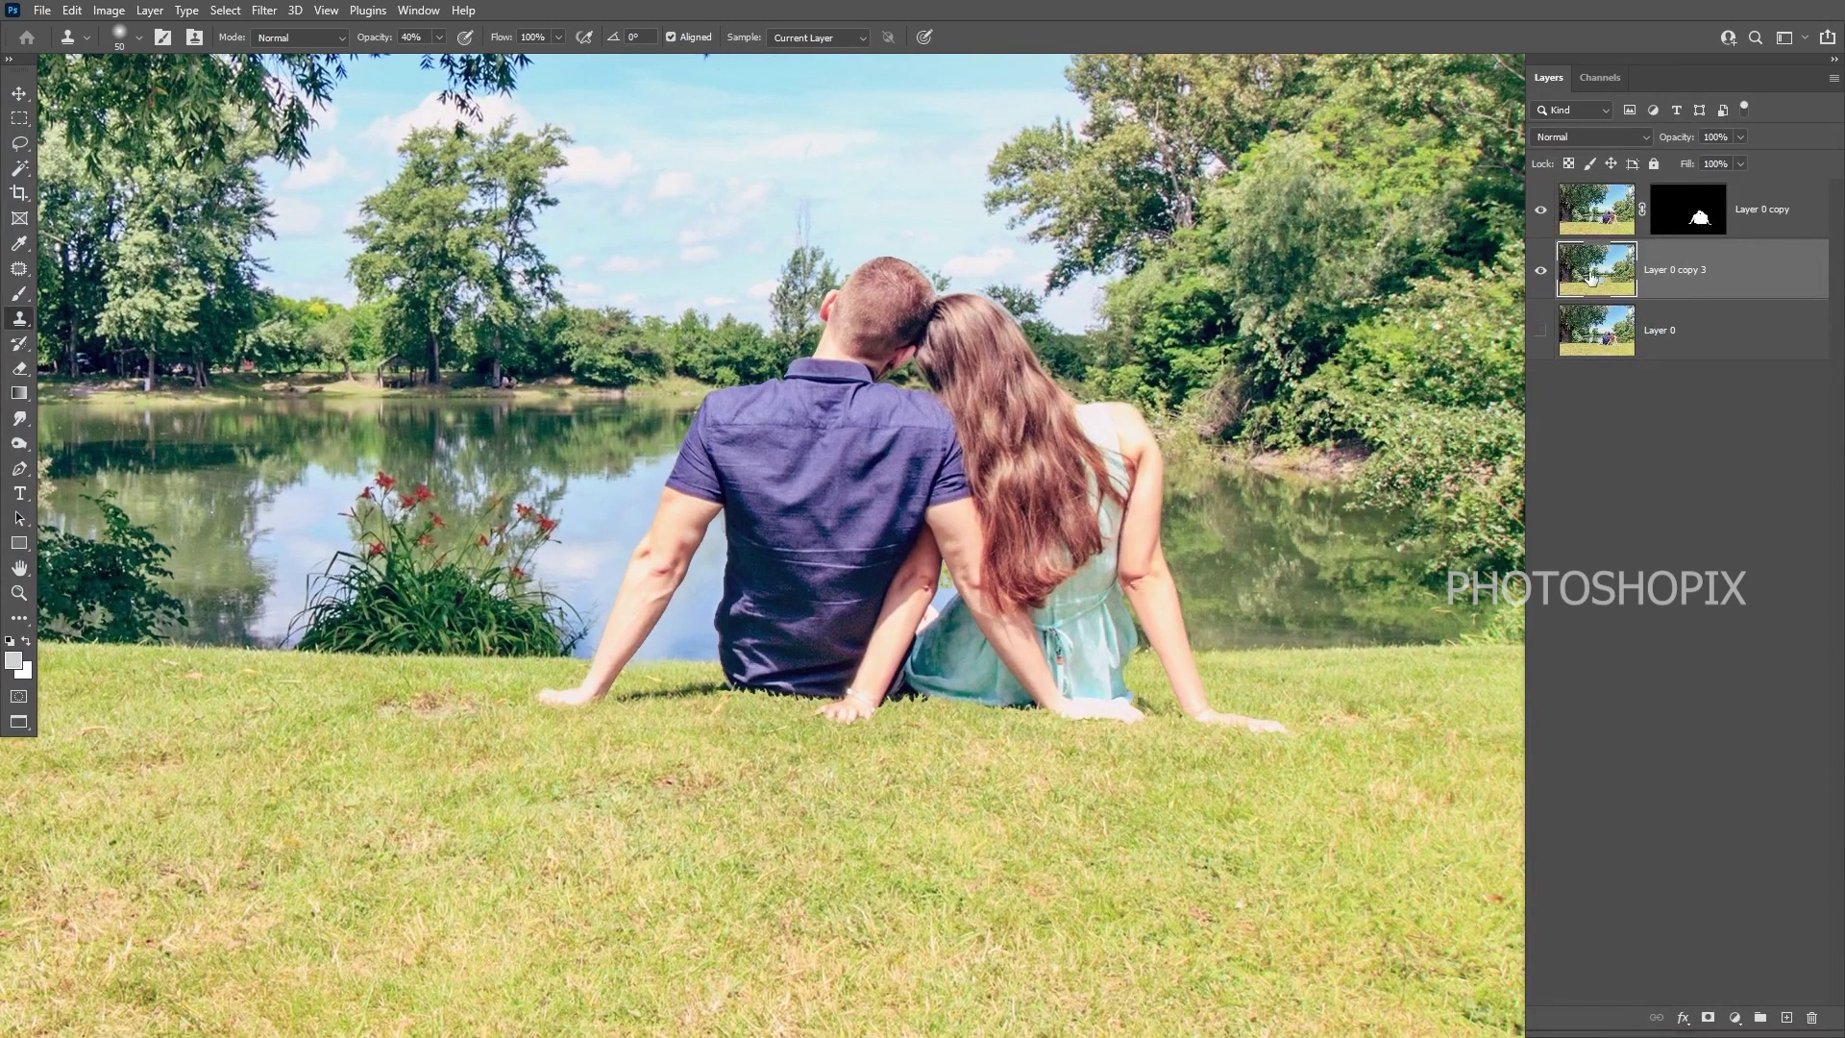
# - Try a 7.2-pixel Gaussian Blur on Layer 0 copy 3 with the preview enlarged on the man's arm
pyautogui.press('v')
pyautogui.click(265, 10)
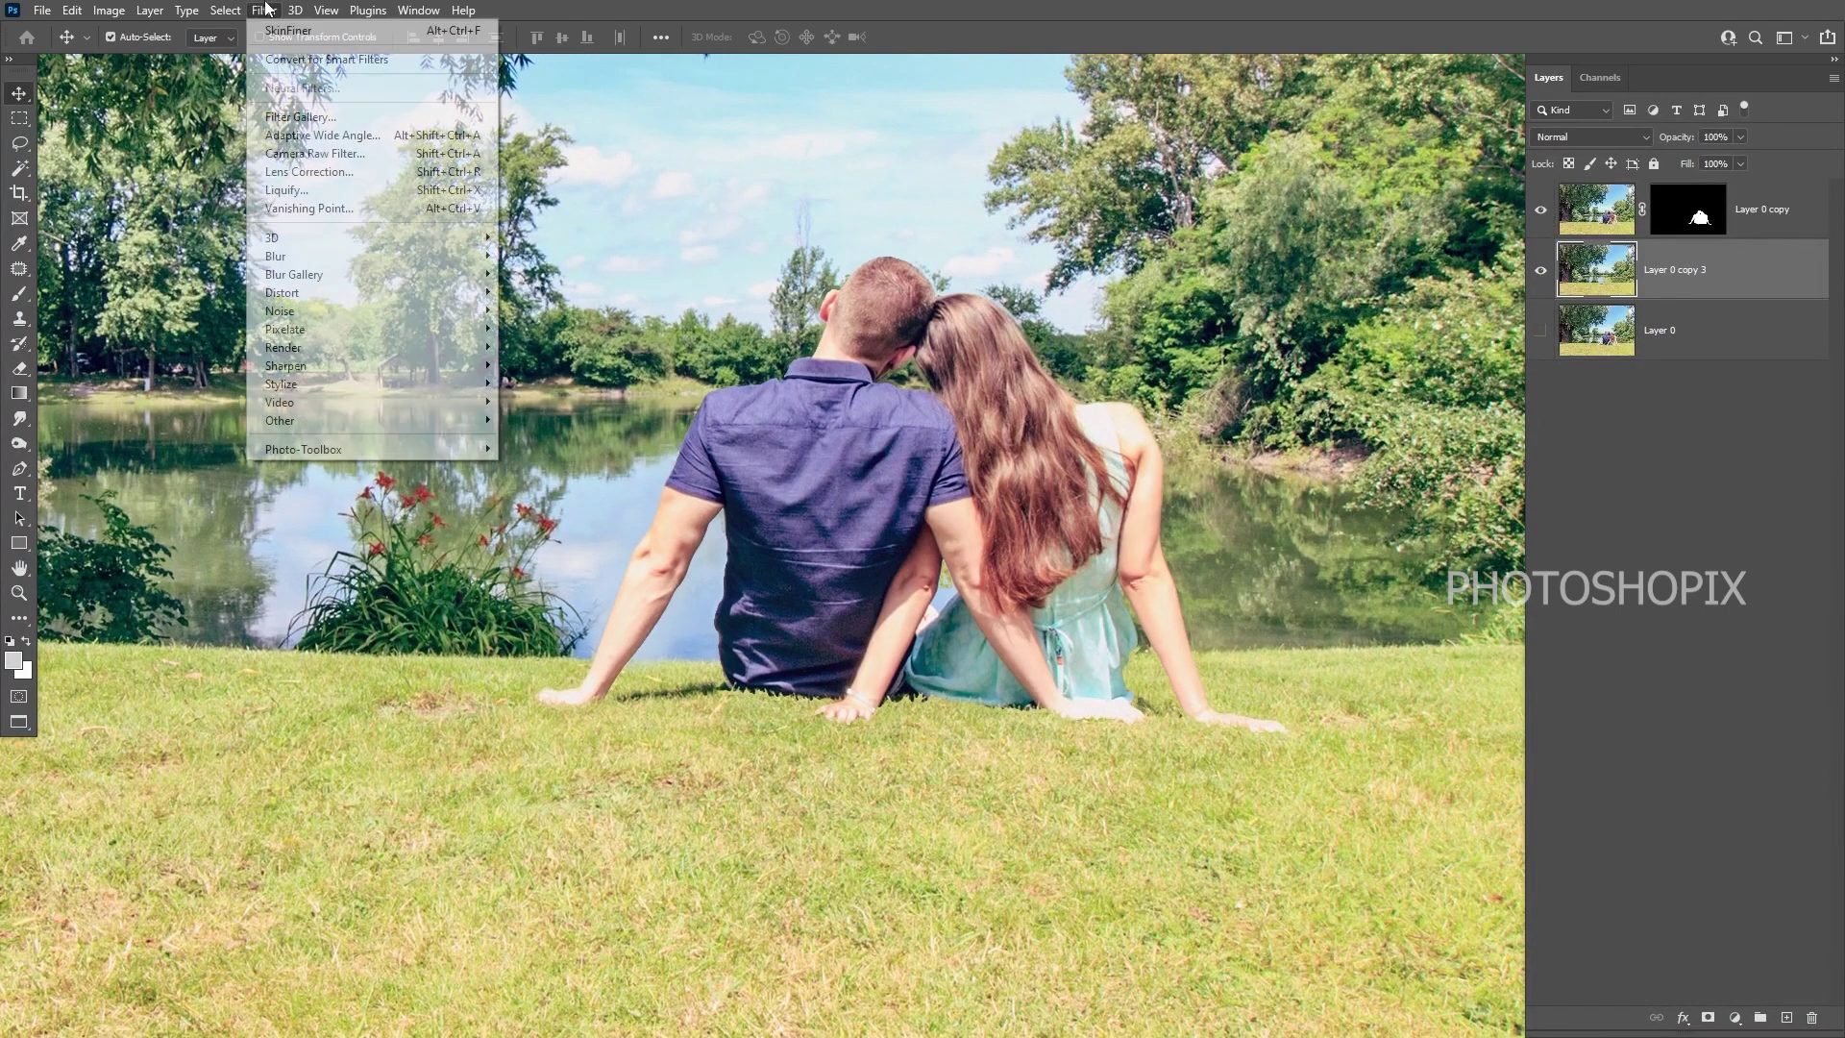
pyautogui.moveTo(336, 256)
pyautogui.click(547, 347)
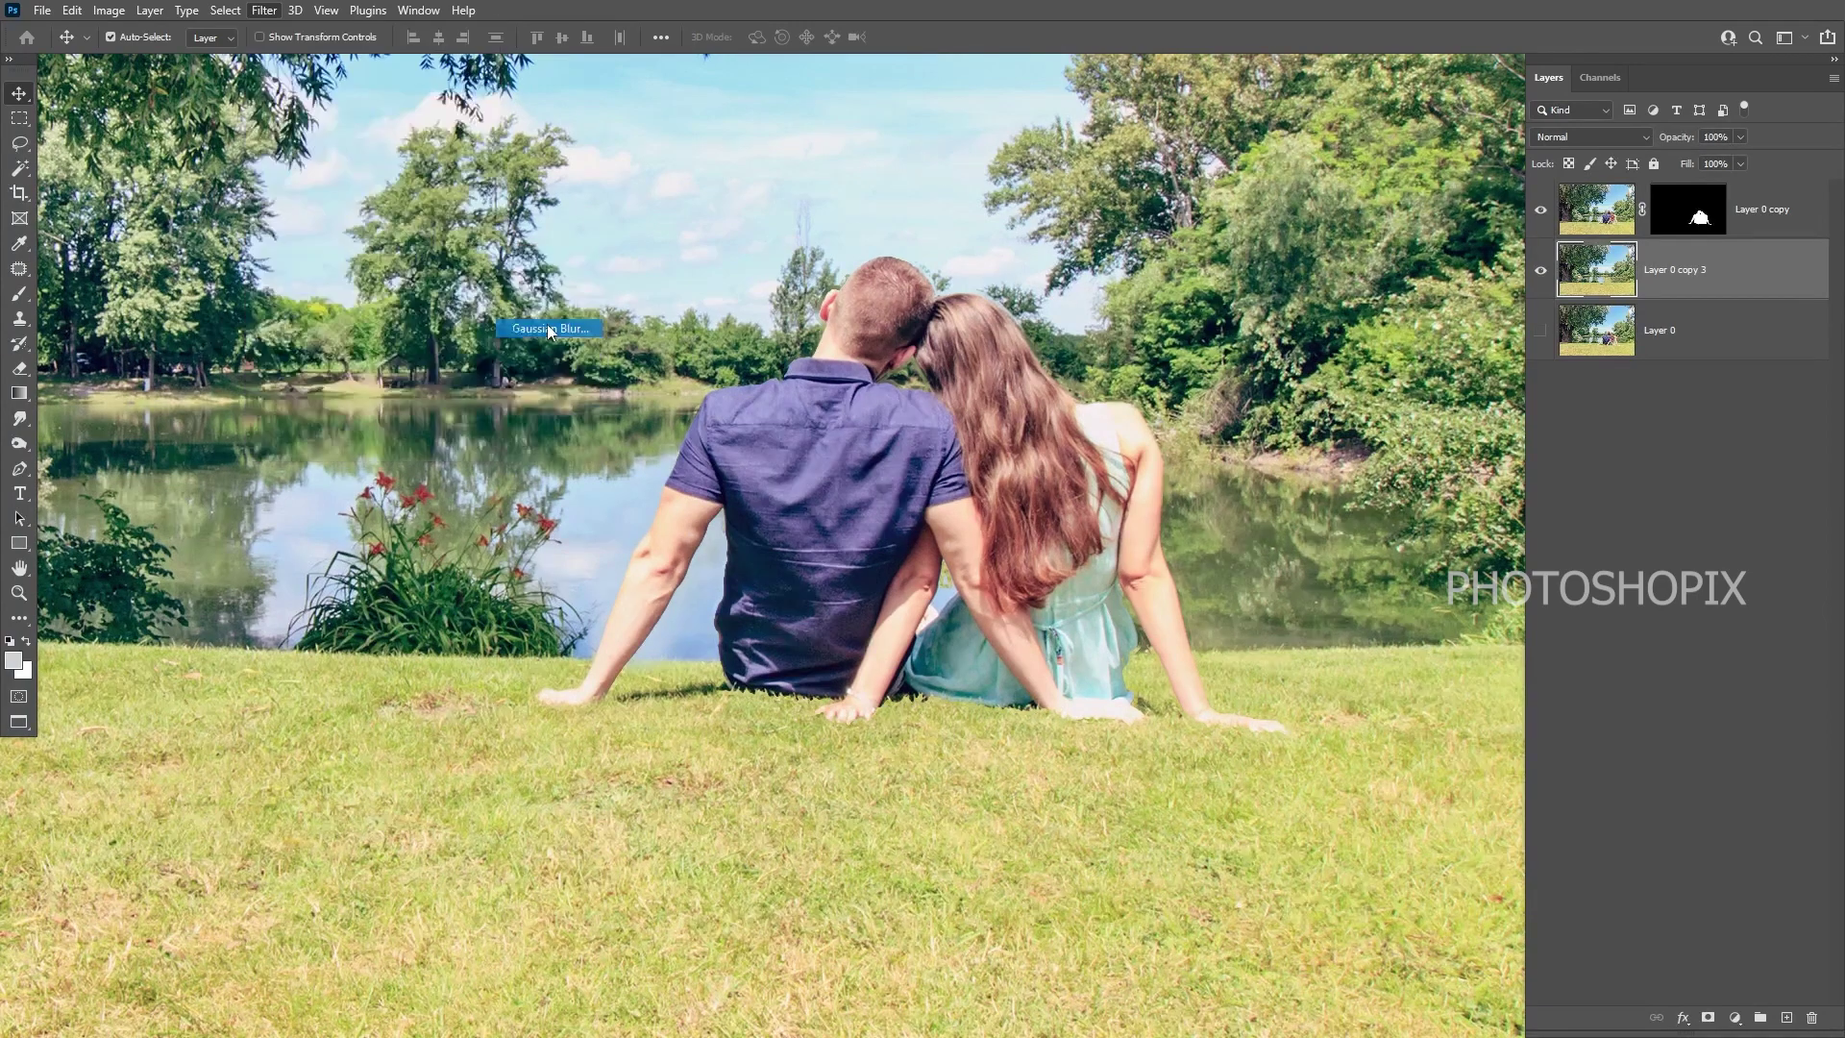
pyautogui.keyDown('ctrl'); pyautogui.click(745, 560); pyautogui.keyUp('ctrl')
pyautogui.keyDown('ctrl'); pyautogui.click(745, 560); pyautogui.keyUp('ctrl')
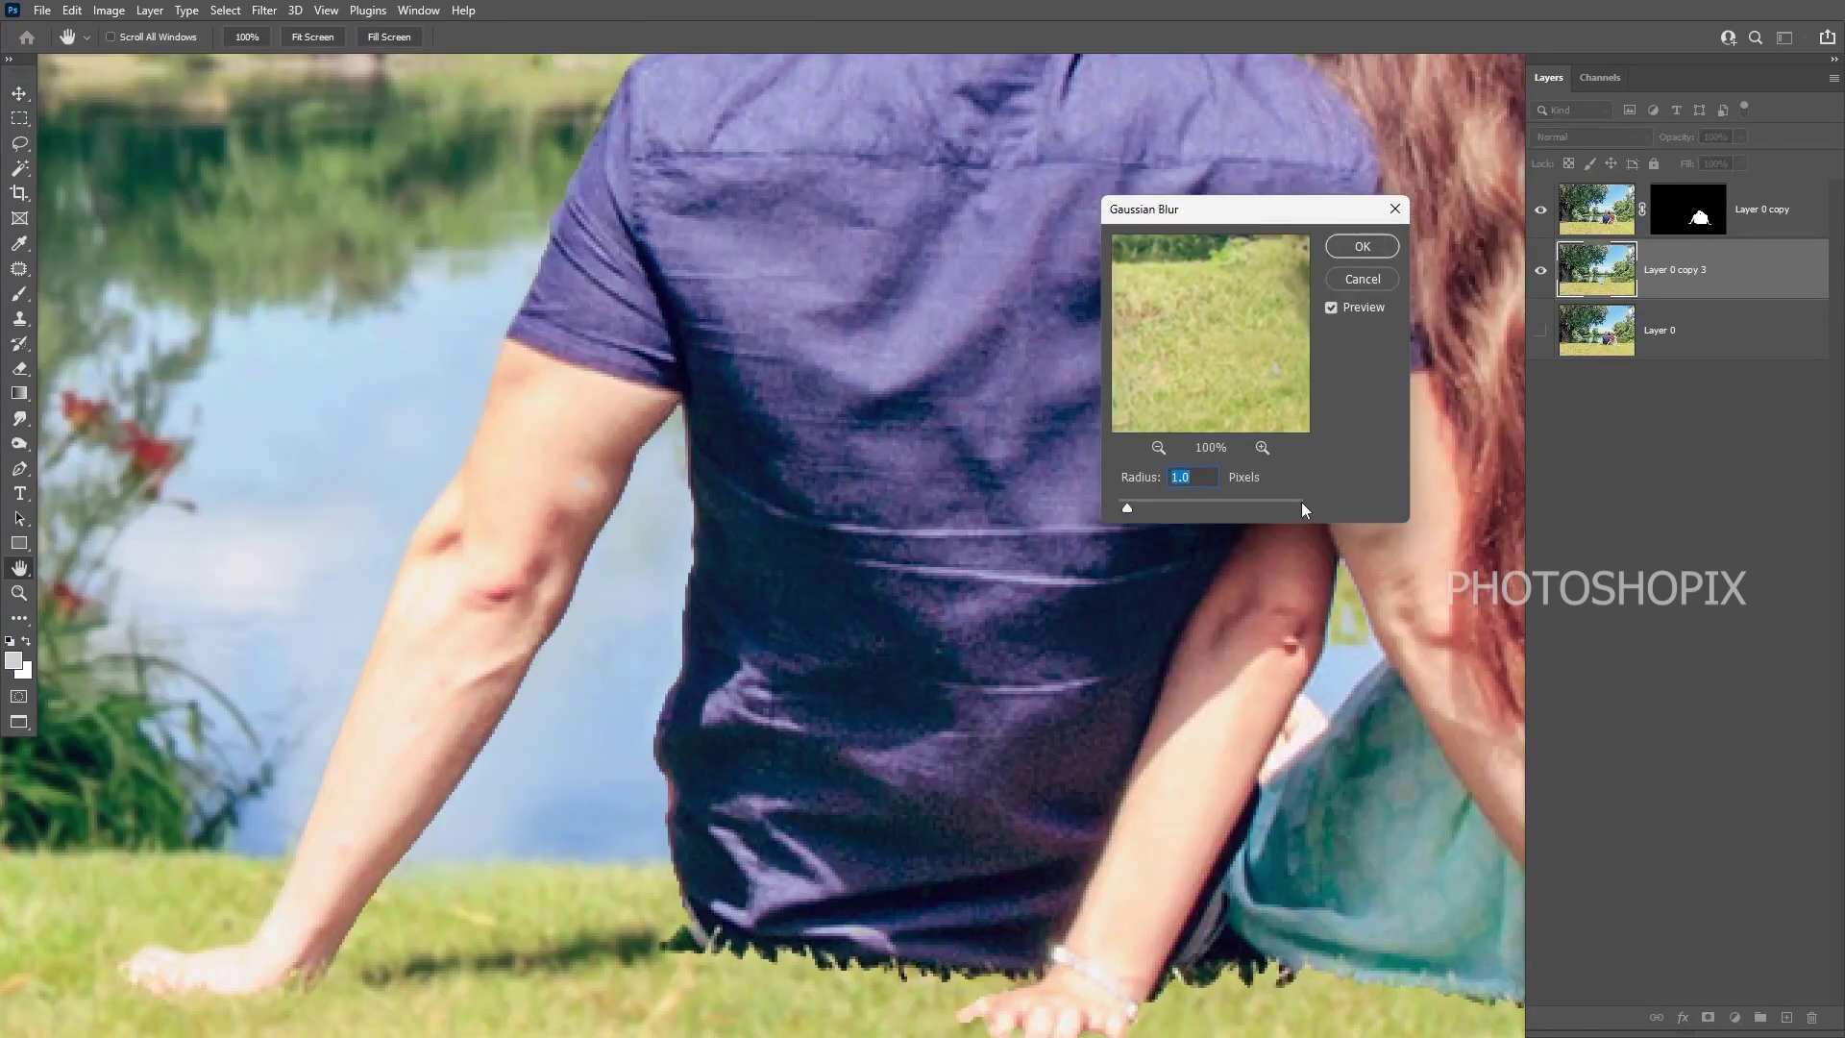
pyautogui.moveTo(546, 601); pyautogui.dragTo(770, 580)
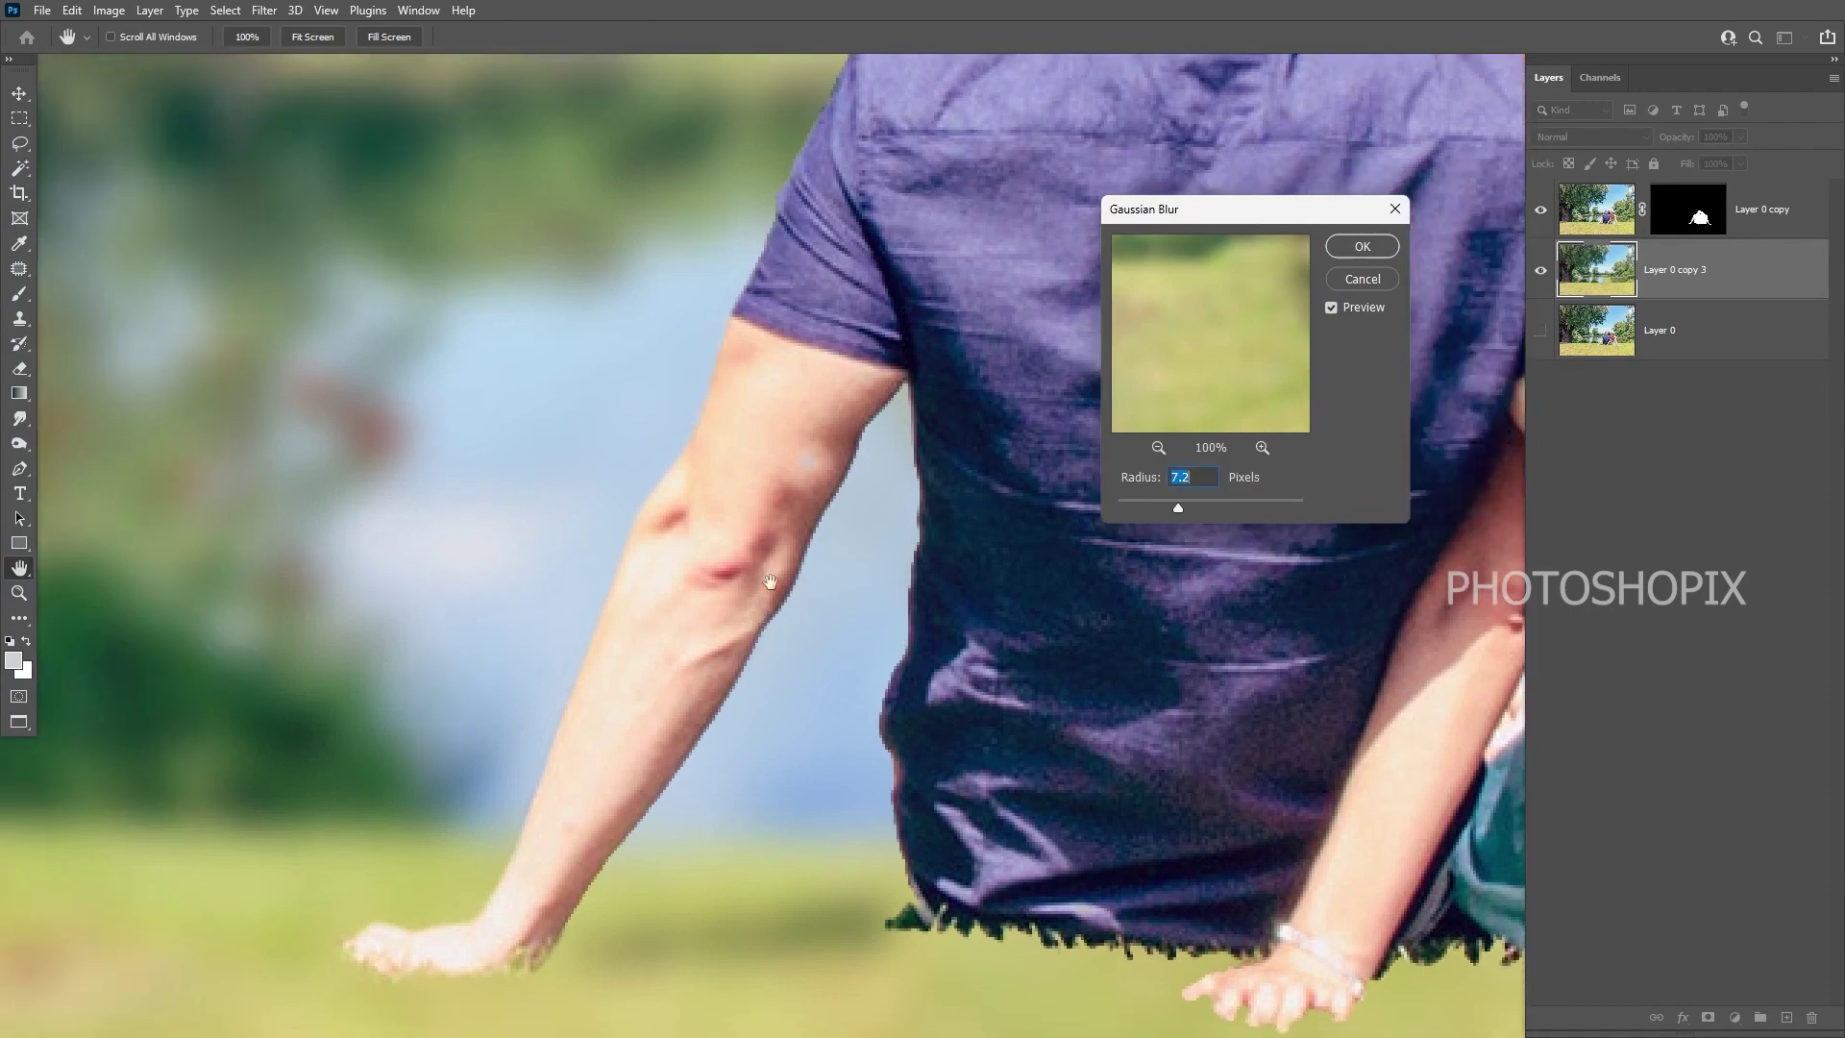
# - Examine the blur preview for halos around the couple's heads, hair, arms and hands, and in the whole scene
pyautogui.moveTo(859, 343); pyautogui.dragTo(562, 846)
pyautogui.moveTo(837, 704); pyautogui.dragTo(384, 327)
pyautogui.moveTo(1329, 804); pyautogui.dragTo(752, 646)
pyautogui.moveTo(125, 646); pyautogui.dragTo(803, 643)
pyautogui.keyDown('alt'); pyautogui.click(809, 603); pyautogui.keyUp('alt')
pyautogui.keyDown('alt'); pyautogui.click(808, 602); pyautogui.keyUp('alt')
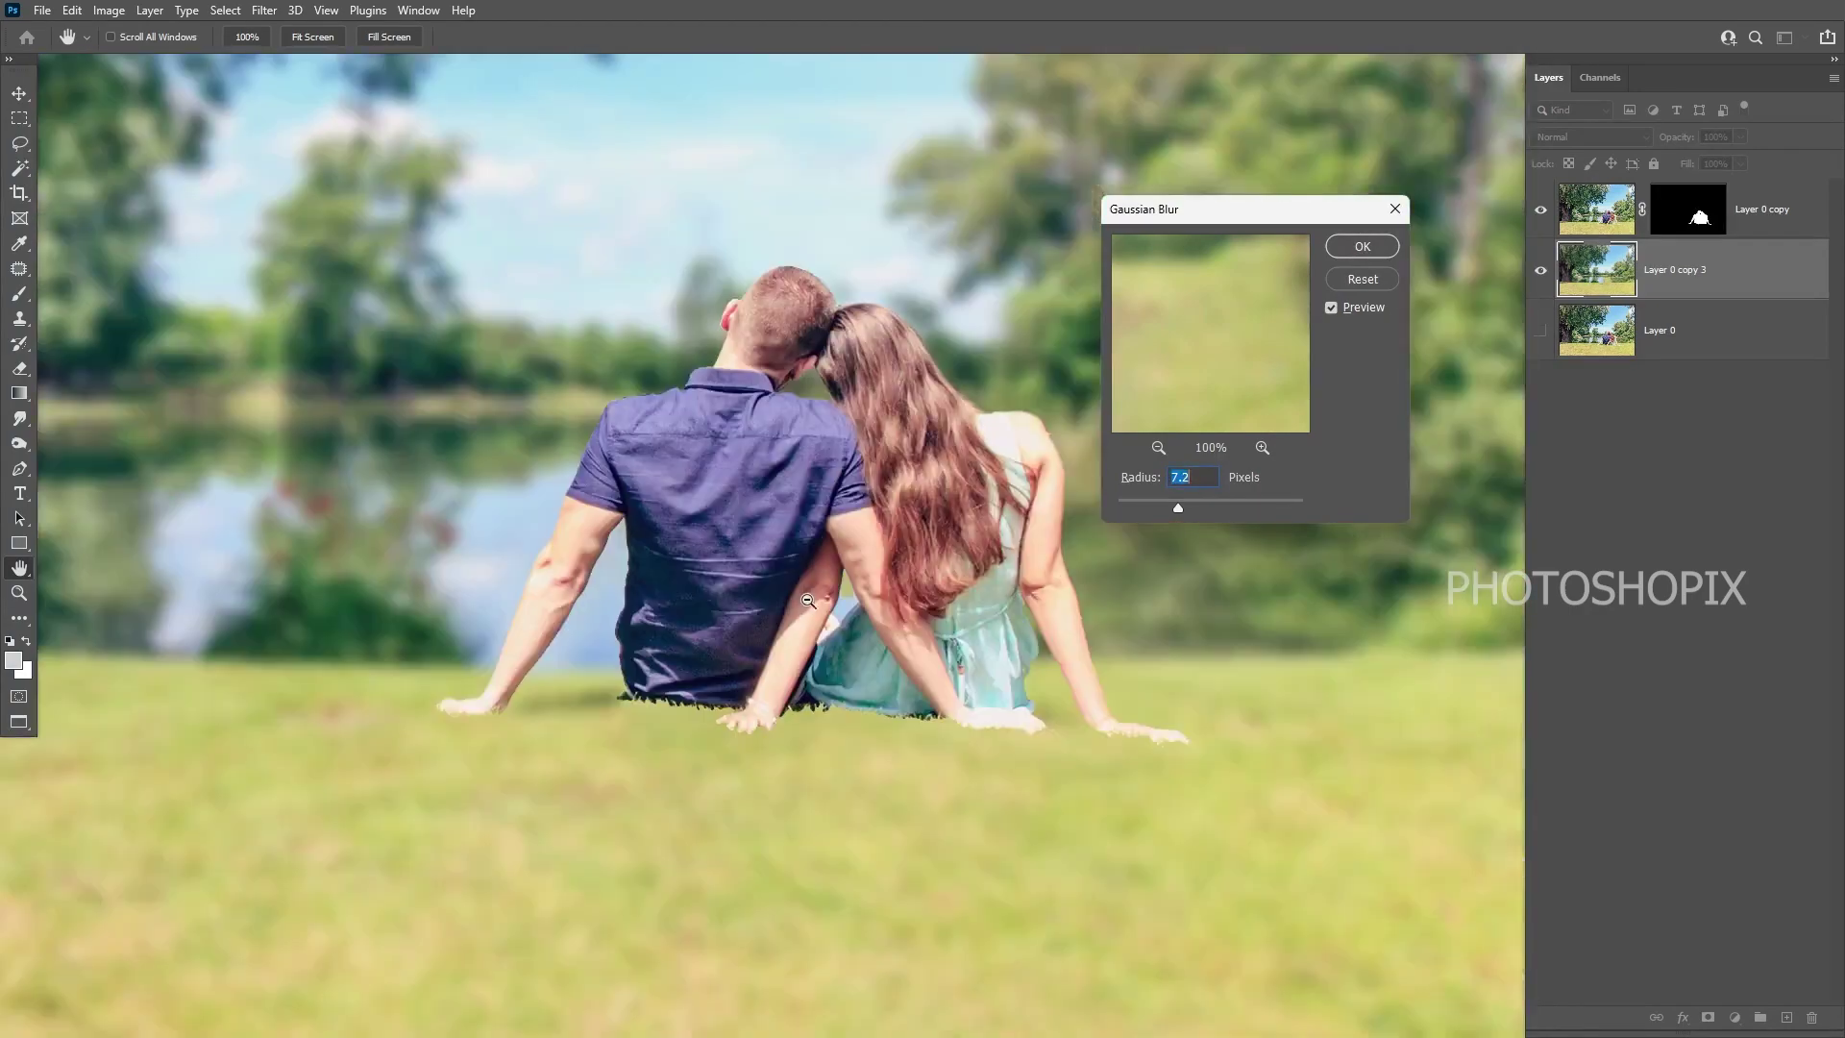
pyautogui.moveTo(657, 545); pyautogui.dragTo(592, 704)
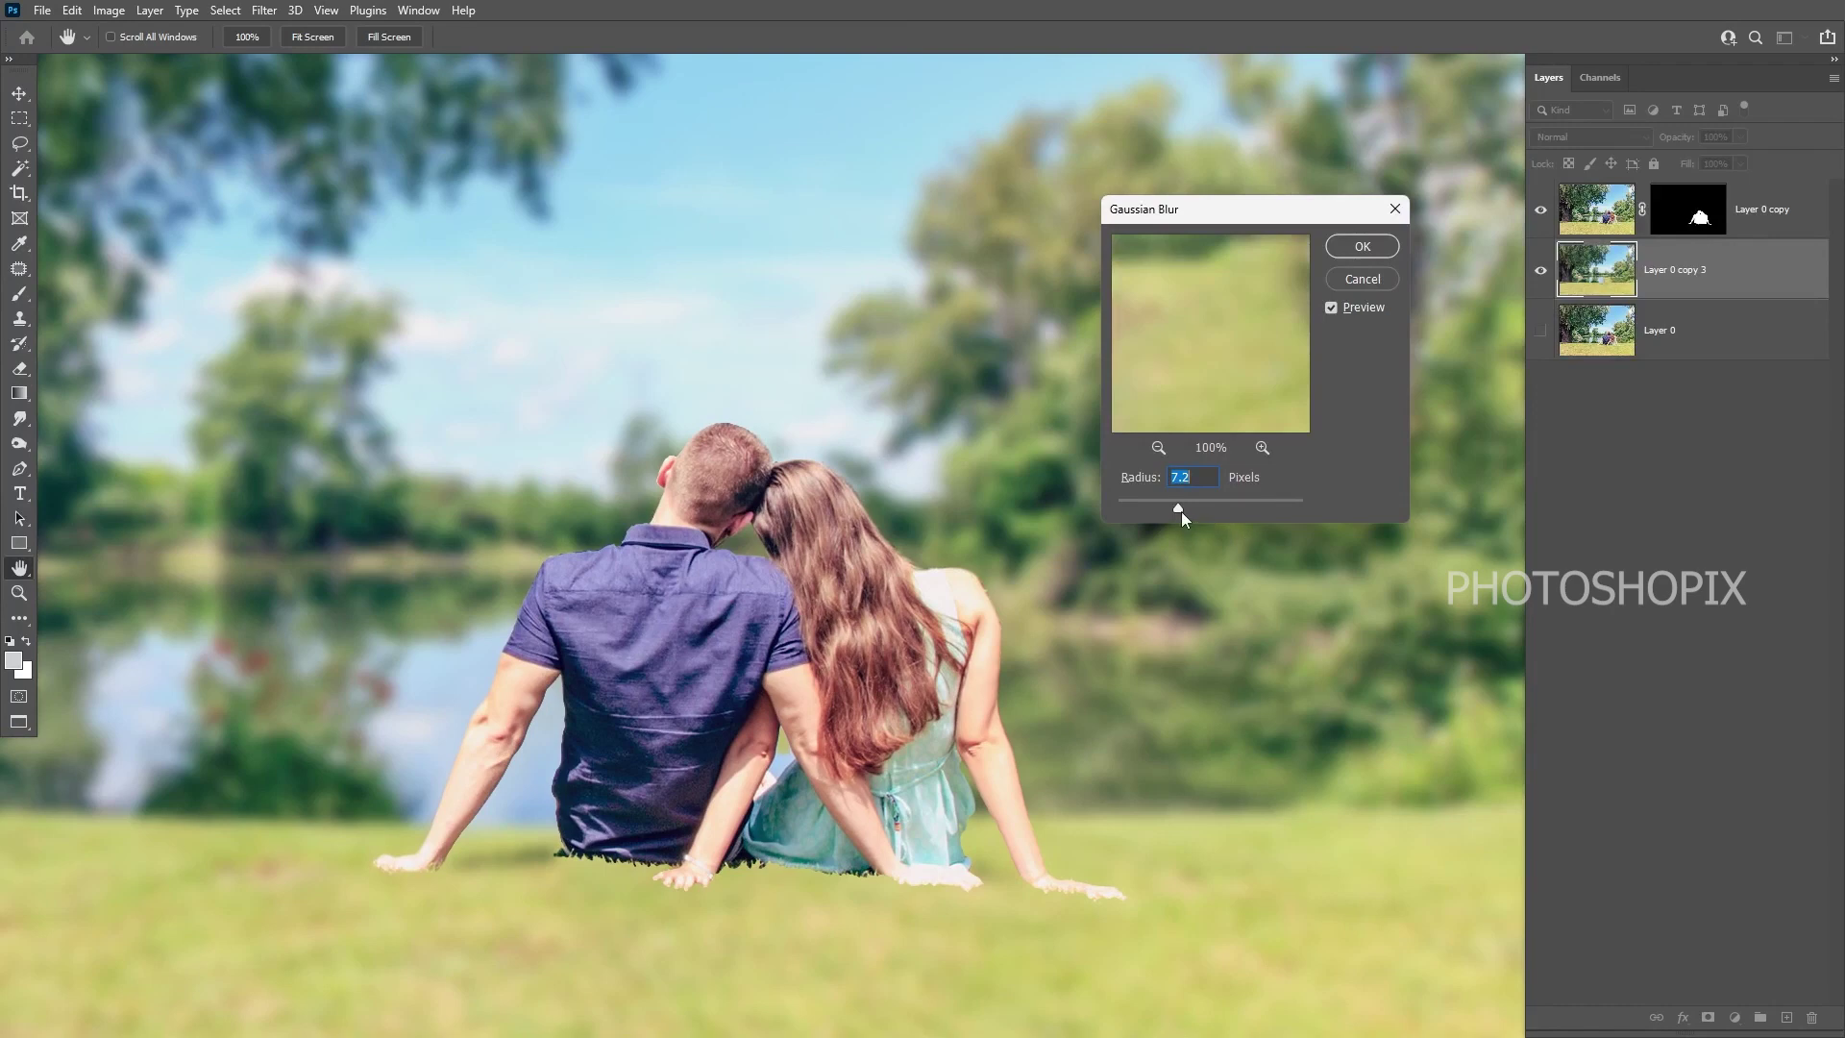
# - Try a Gaussian Blur radius of 8 pixels, check the whole photo, and cancel the filter
pyautogui.moveTo(1181, 512); pyautogui.dragTo(1184, 507)
pyautogui.keyDown('alt'); pyautogui.click(793, 632); pyautogui.keyUp('alt')
pyautogui.keyDown('alt'); pyautogui.click(793, 633); pyautogui.keyUp('alt')
pyautogui.moveTo(741, 778); pyautogui.dragTo(769, 752)
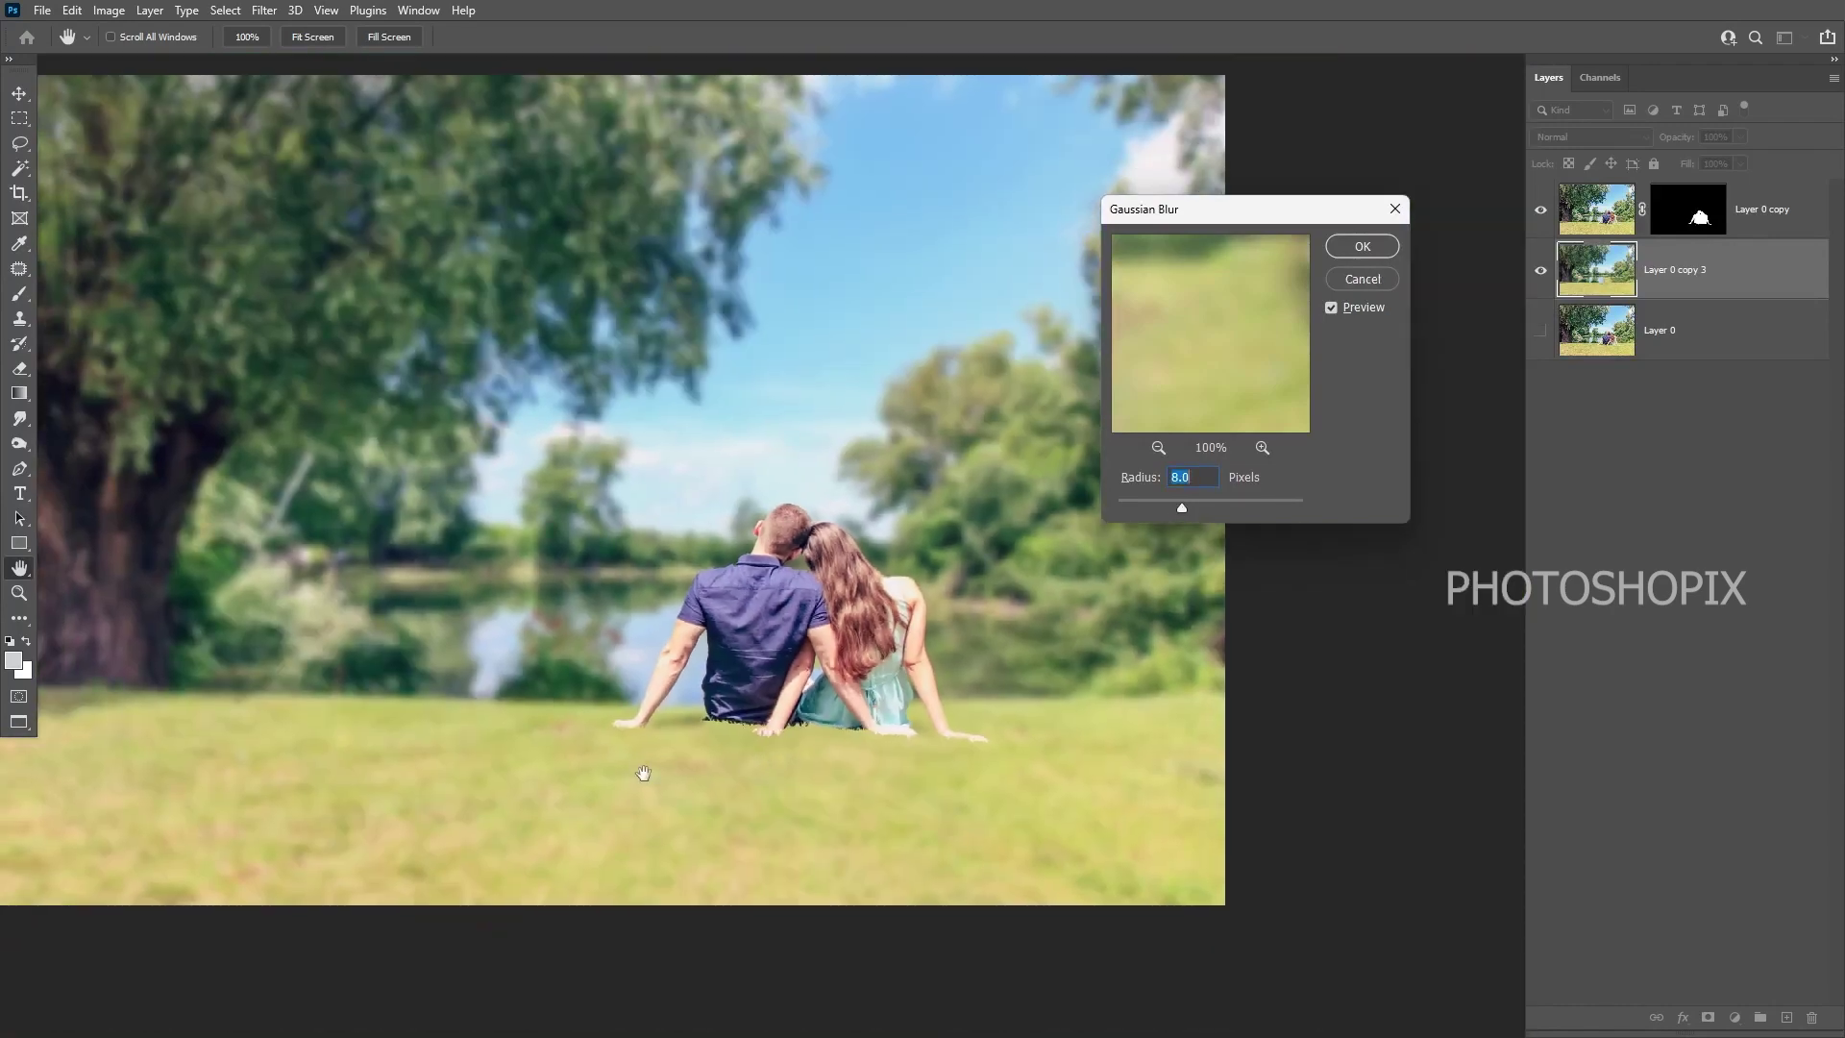
pyautogui.moveTo(644, 773); pyautogui.dragTo(794, 791)
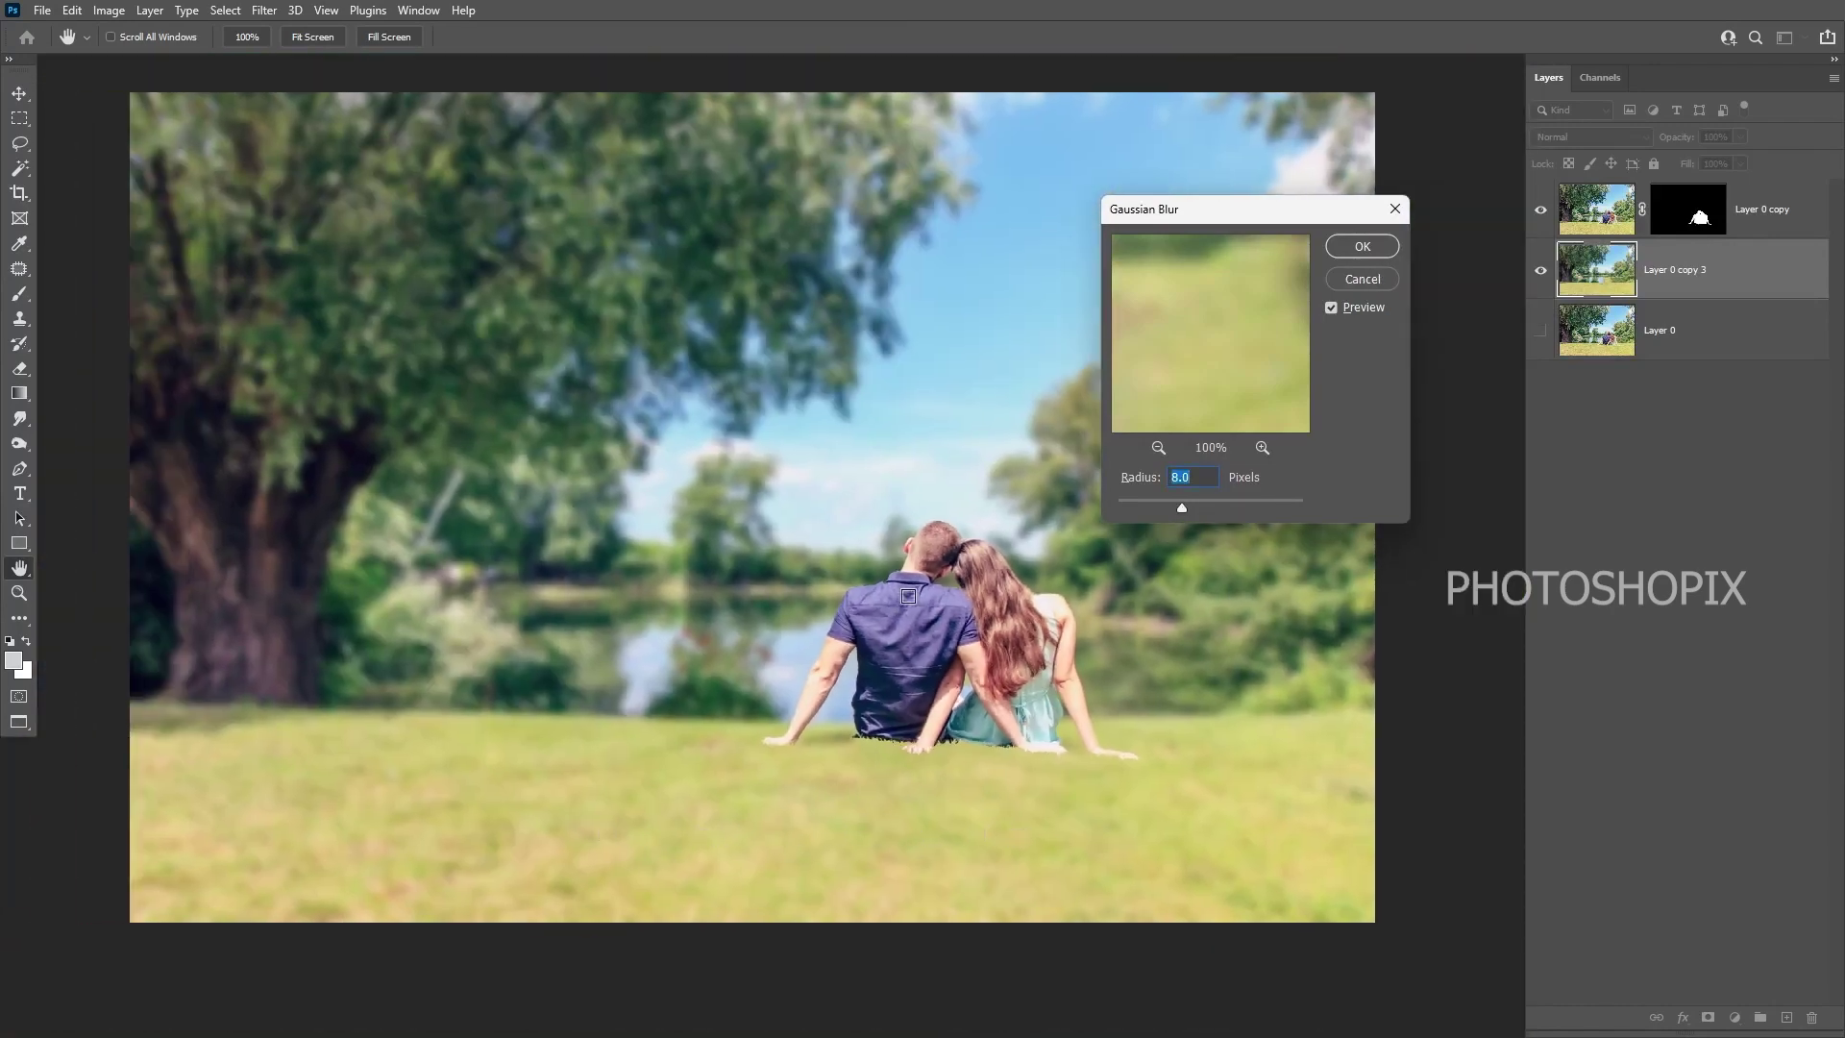
pyautogui.moveTo(1065, 714); pyautogui.dragTo(981, 714)
pyautogui.keyDown('ctrl'); pyautogui.click(876, 724); pyautogui.keyUp('ctrl')
pyautogui.moveTo(896, 641); pyautogui.dragTo(942, 715)
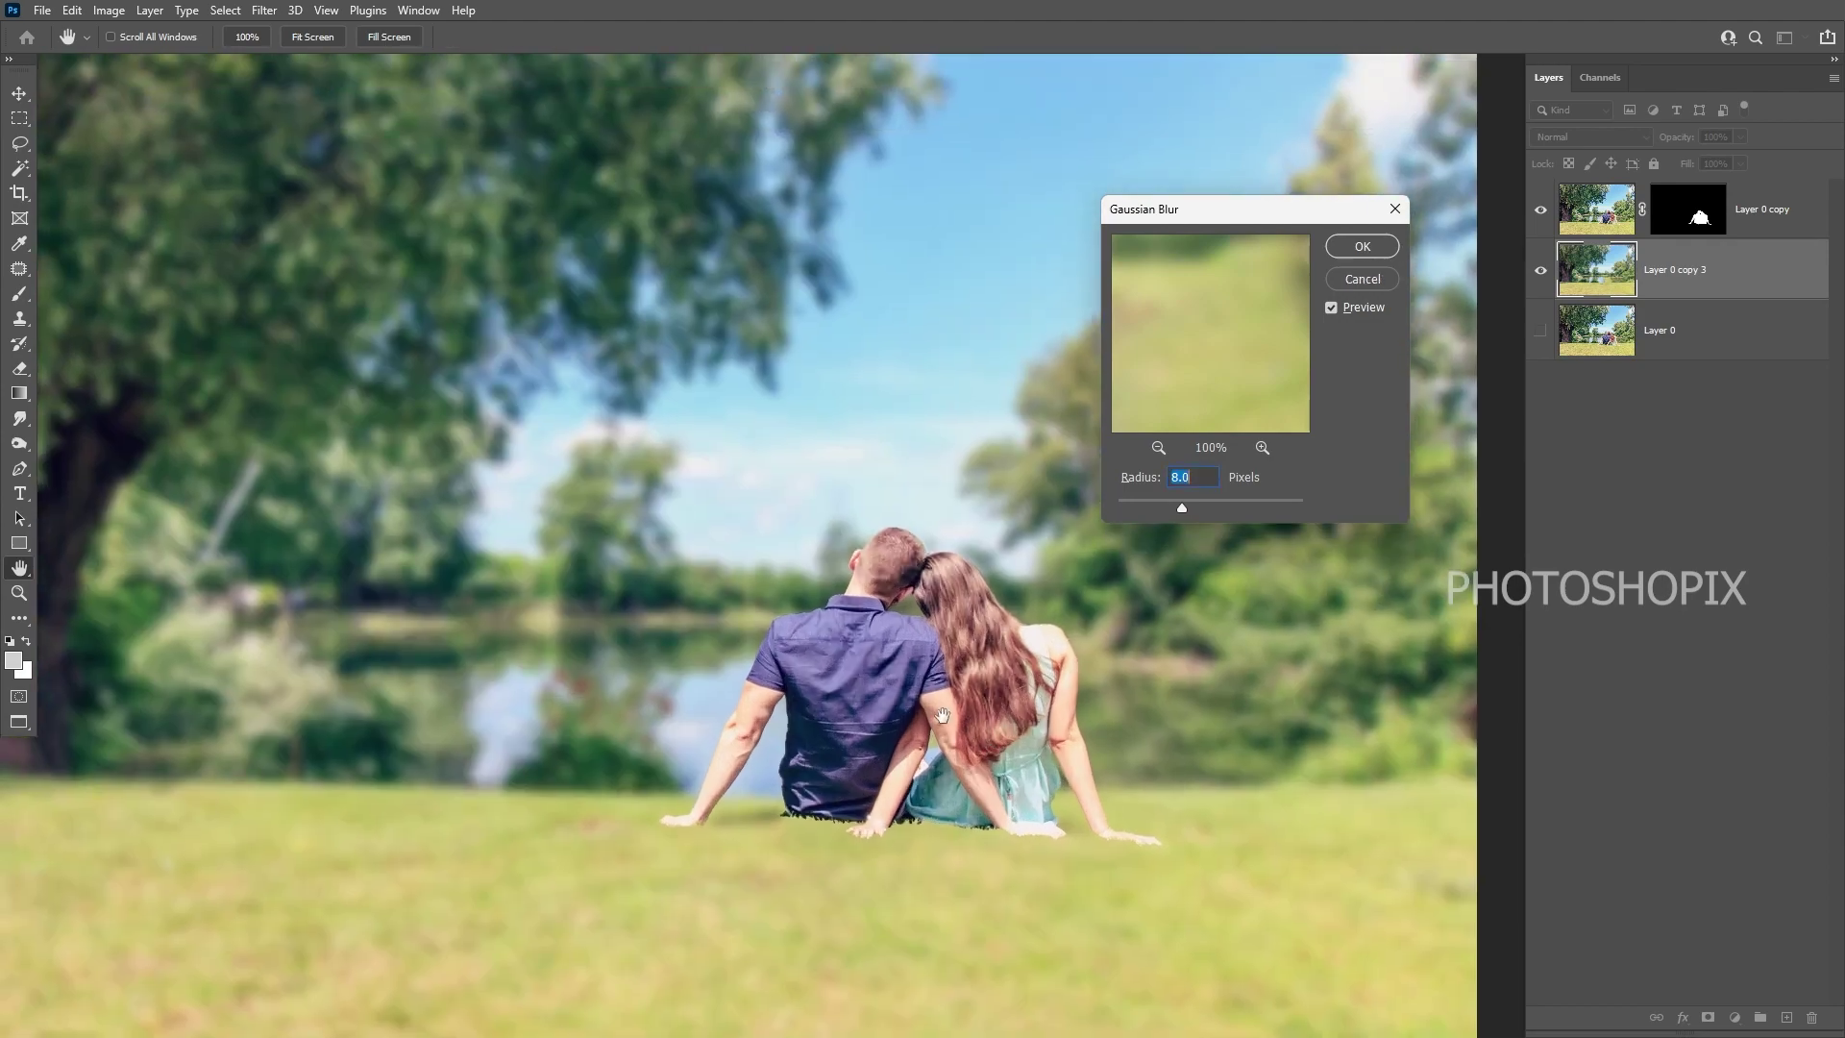
pyautogui.click(1352, 280)
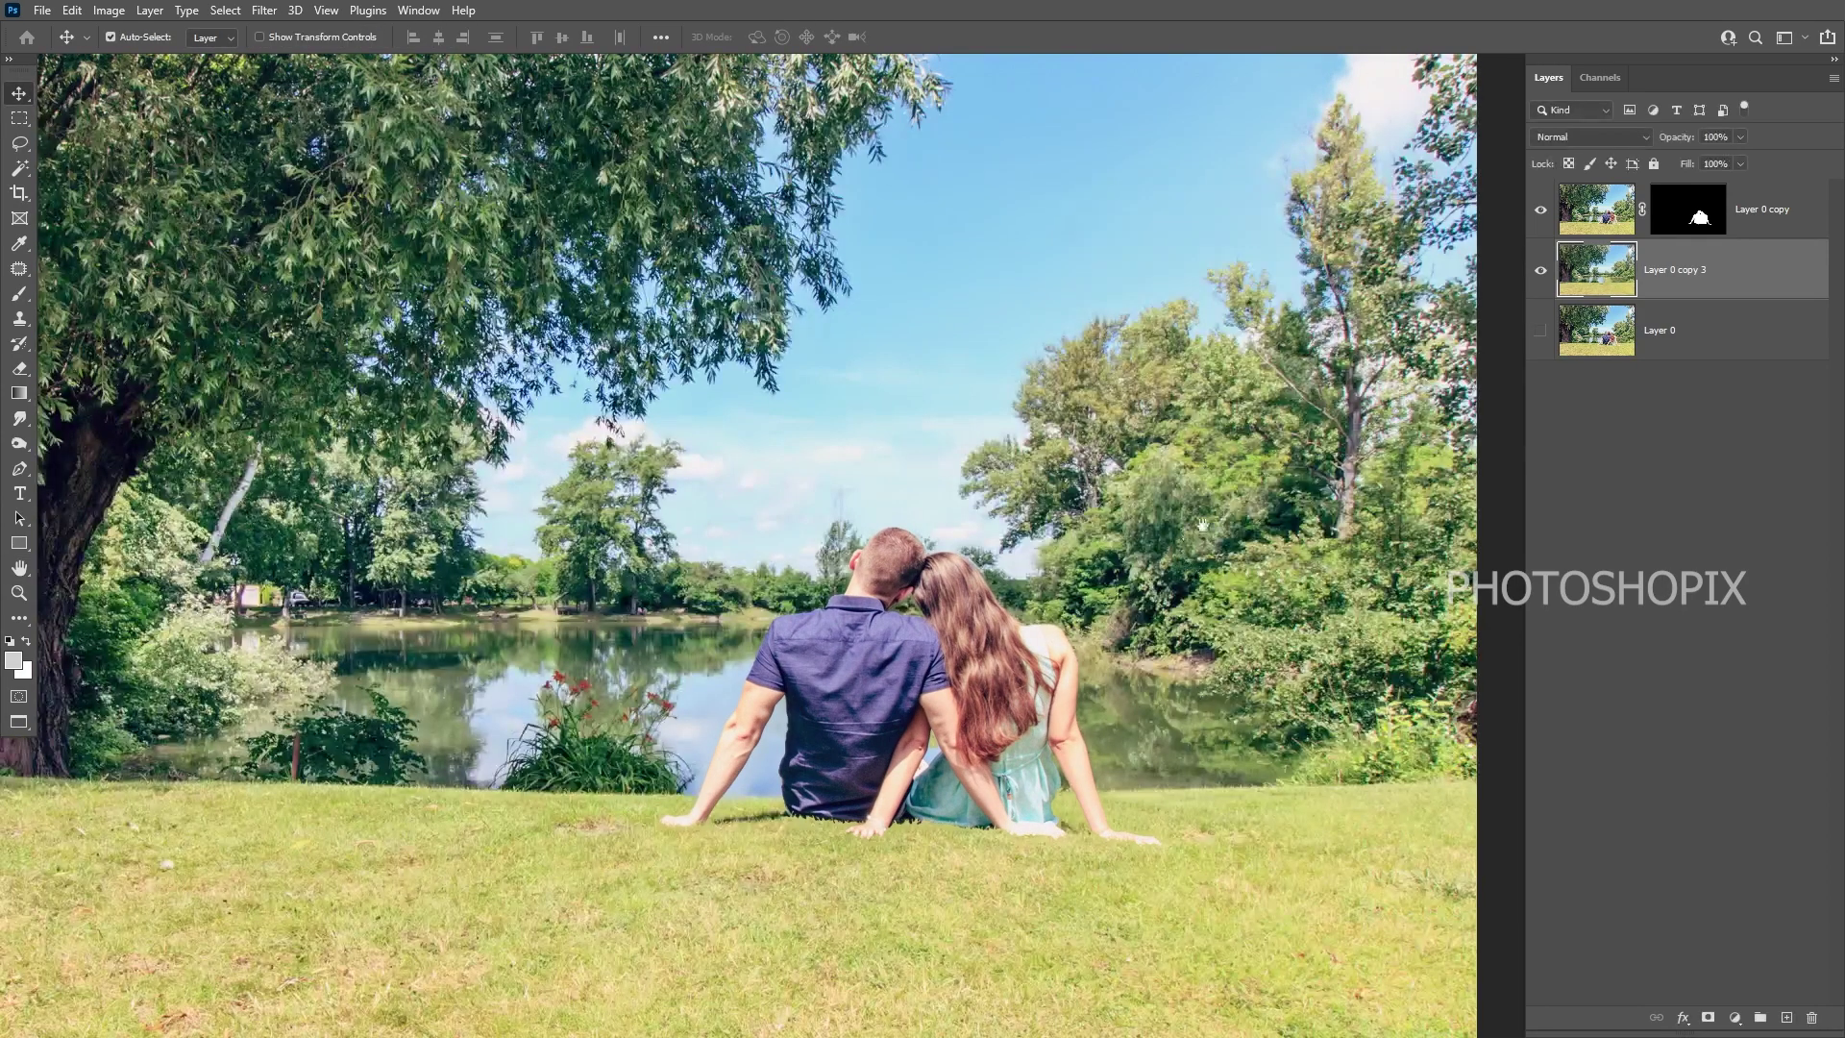
# - Start a Tilt-Shift blur on Layer 0 copy 3 and place its centre on the man's back
pyautogui.moveTo(1119, 673); pyautogui.dragTo(1046, 593)
pyautogui.click(264, 11)
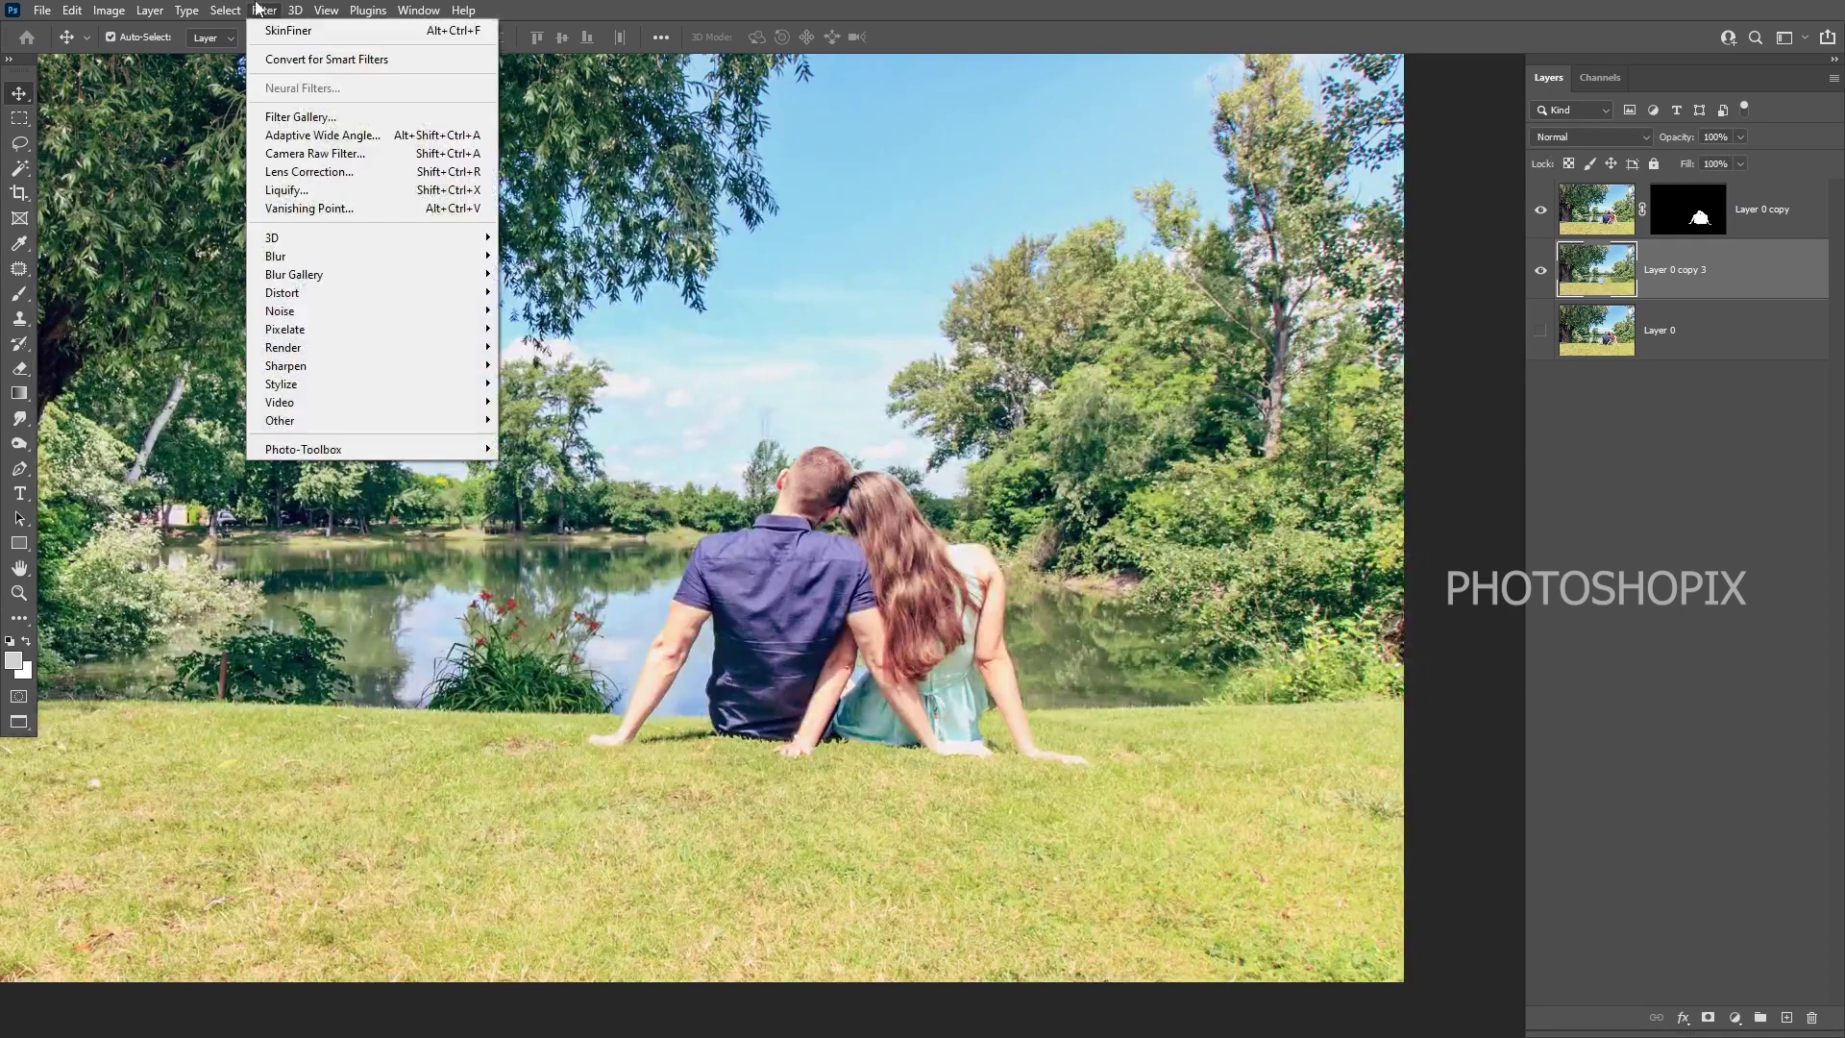
pyautogui.moveTo(392, 282)
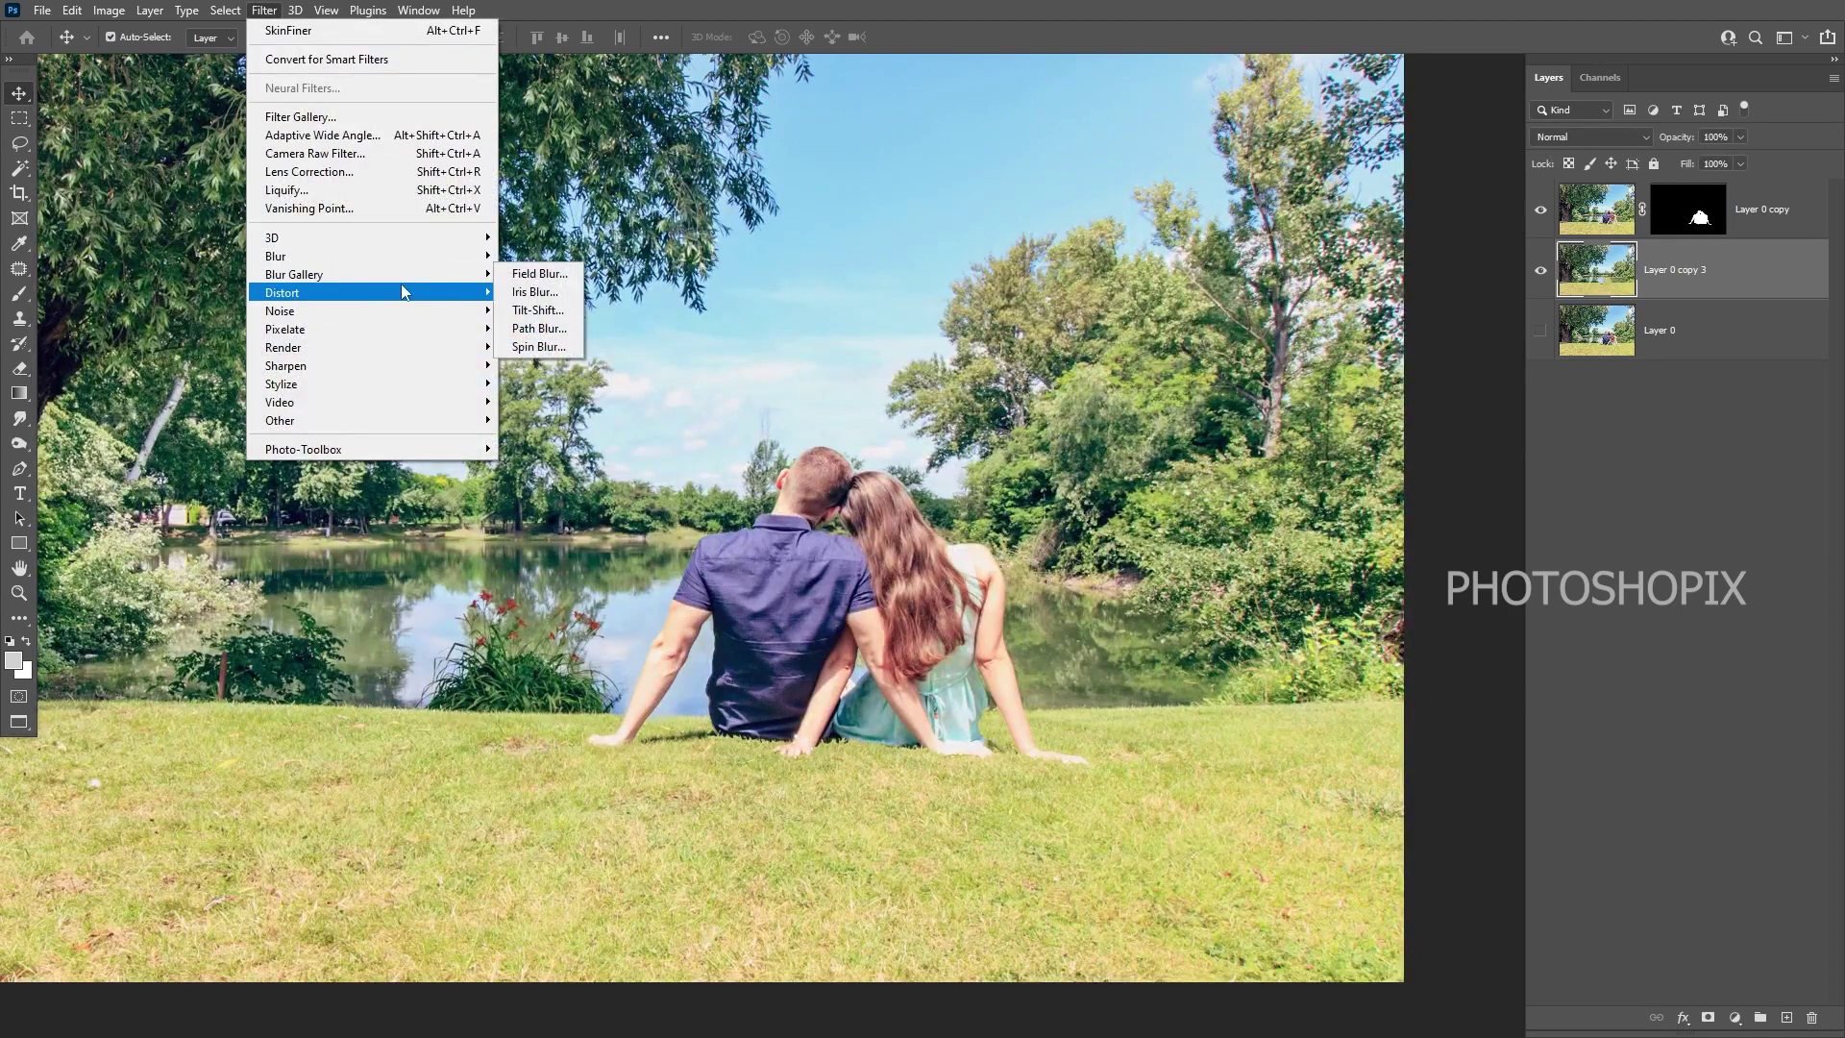
pyautogui.click(537, 310)
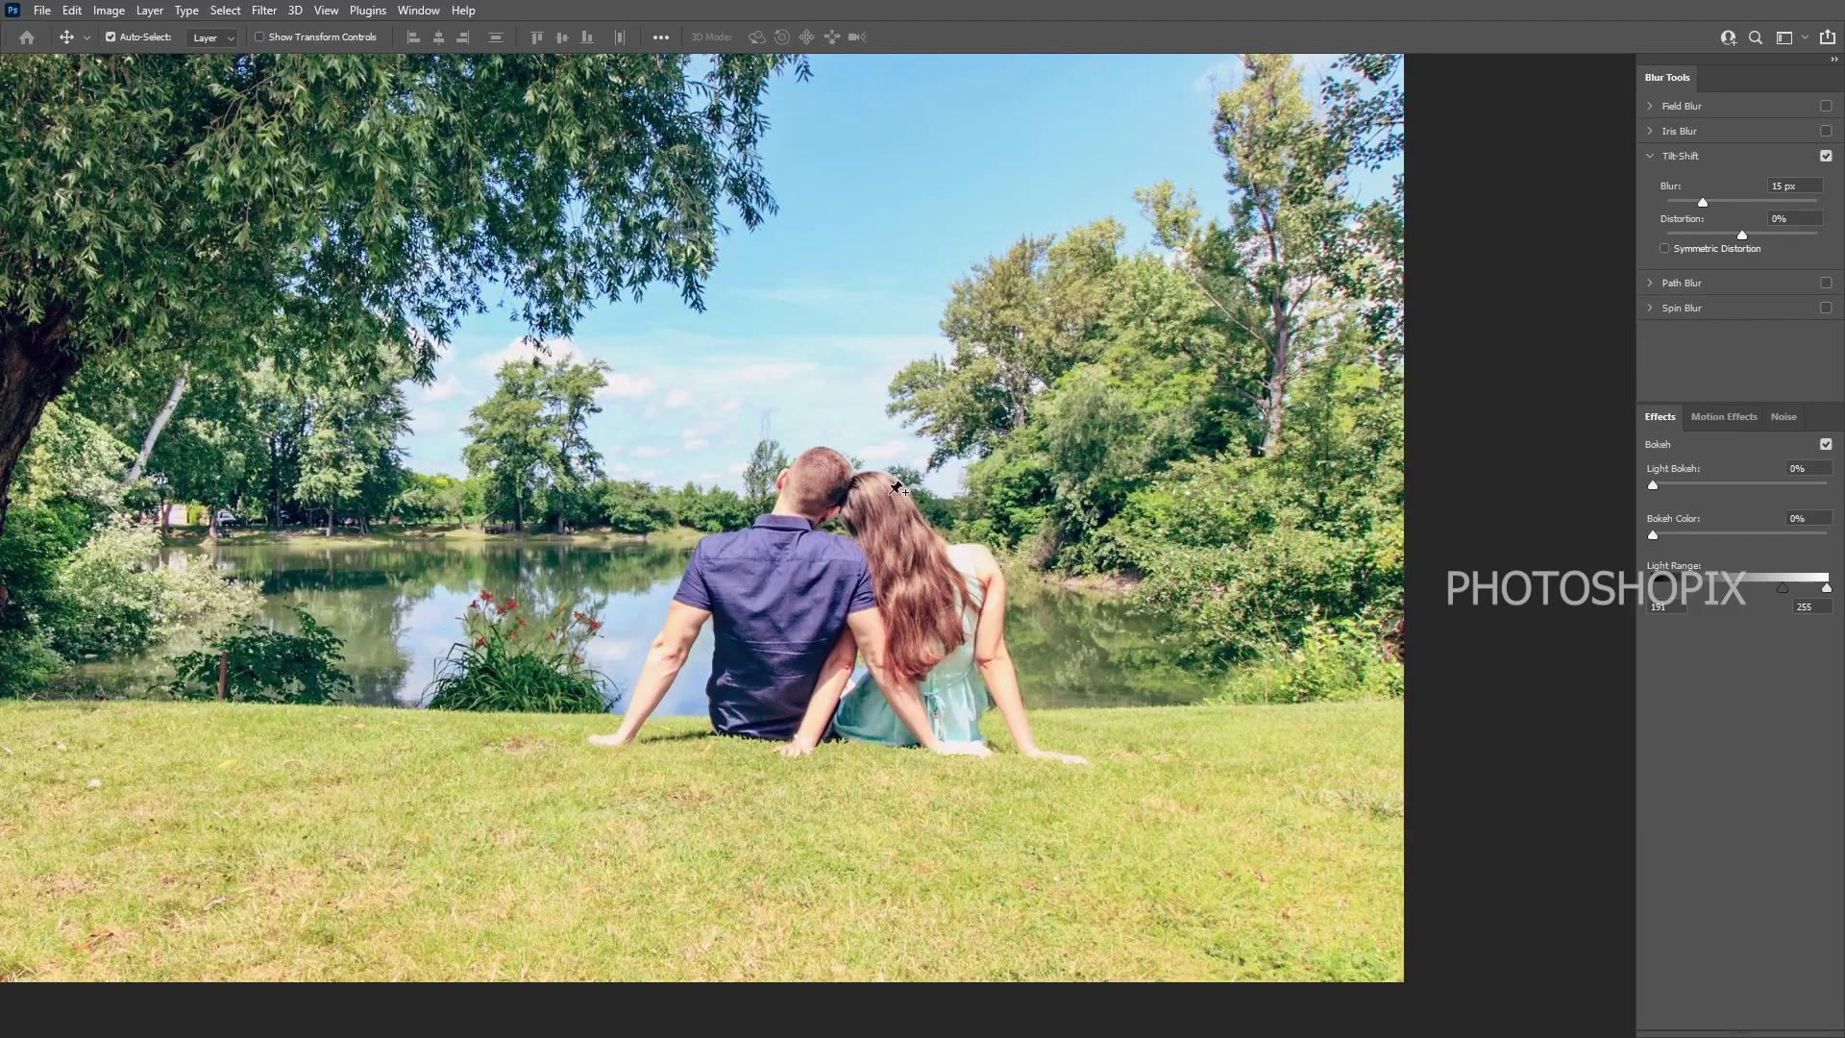
pyautogui.moveTo(597, 513); pyautogui.dragTo(630, 352)
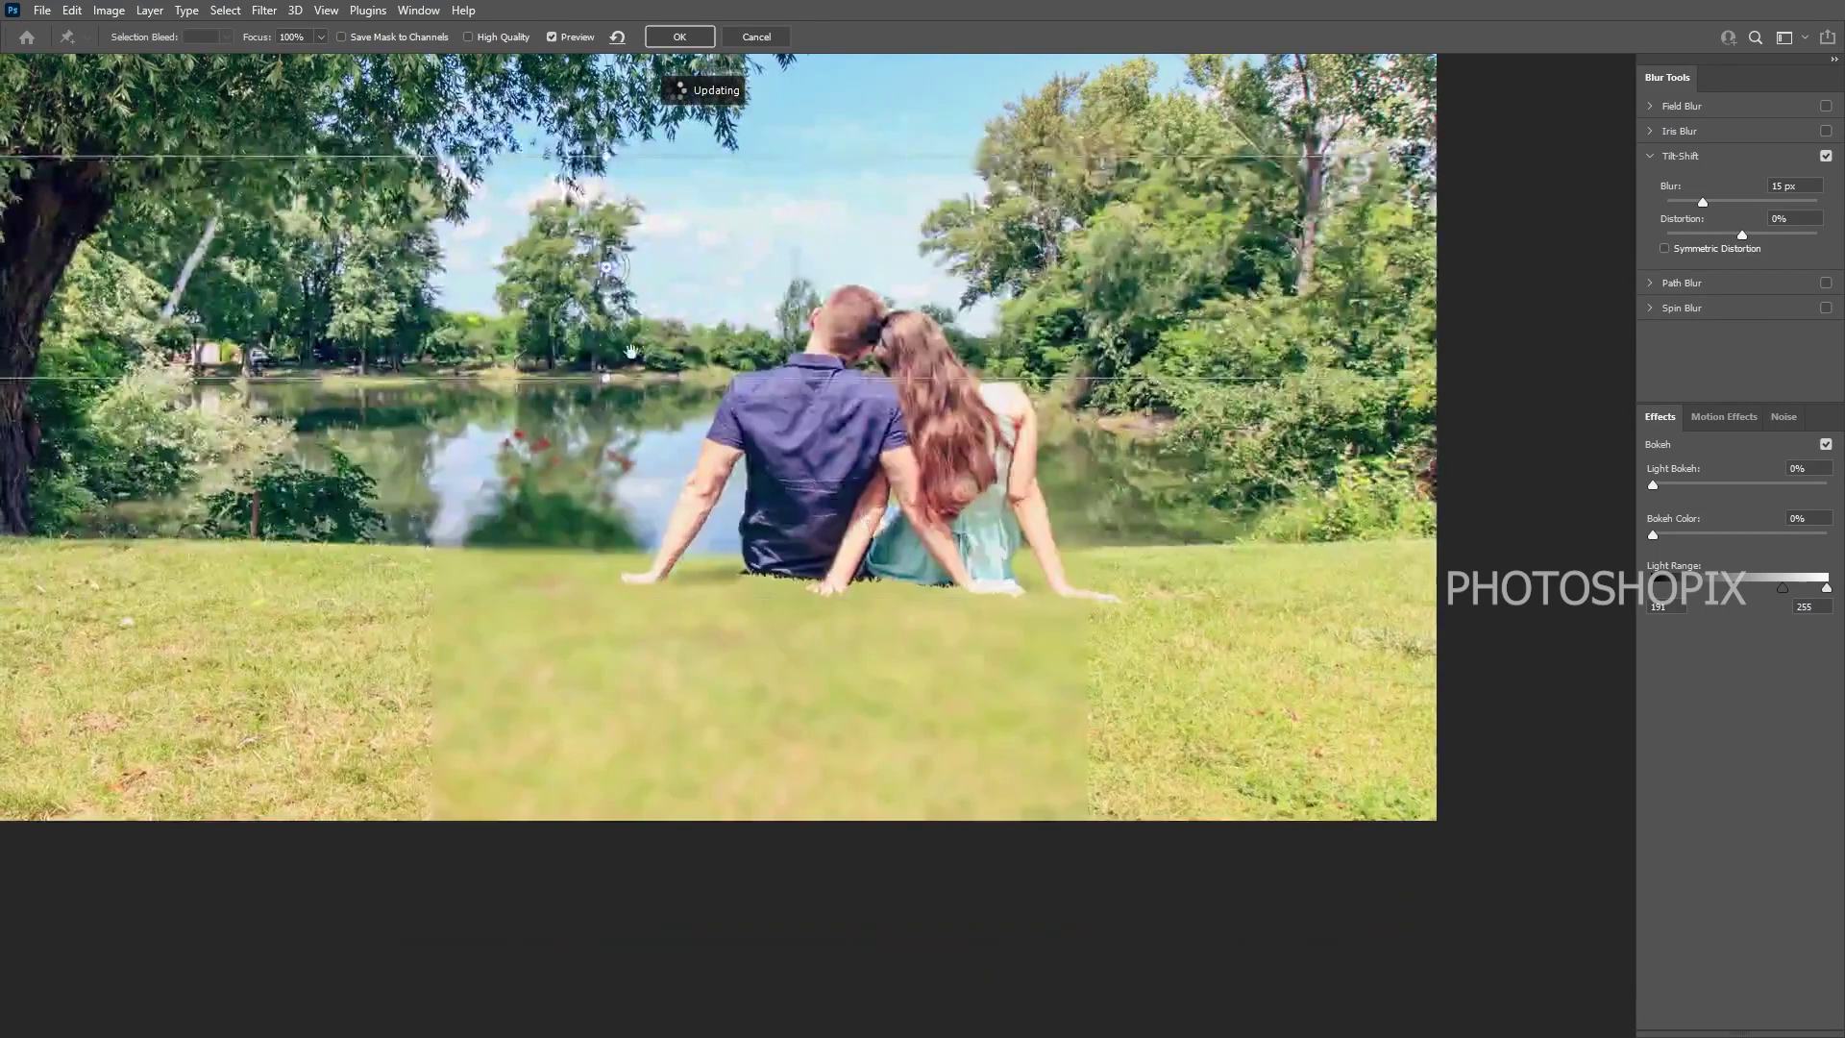
pyautogui.moveTo(606, 269); pyautogui.dragTo(863, 458)
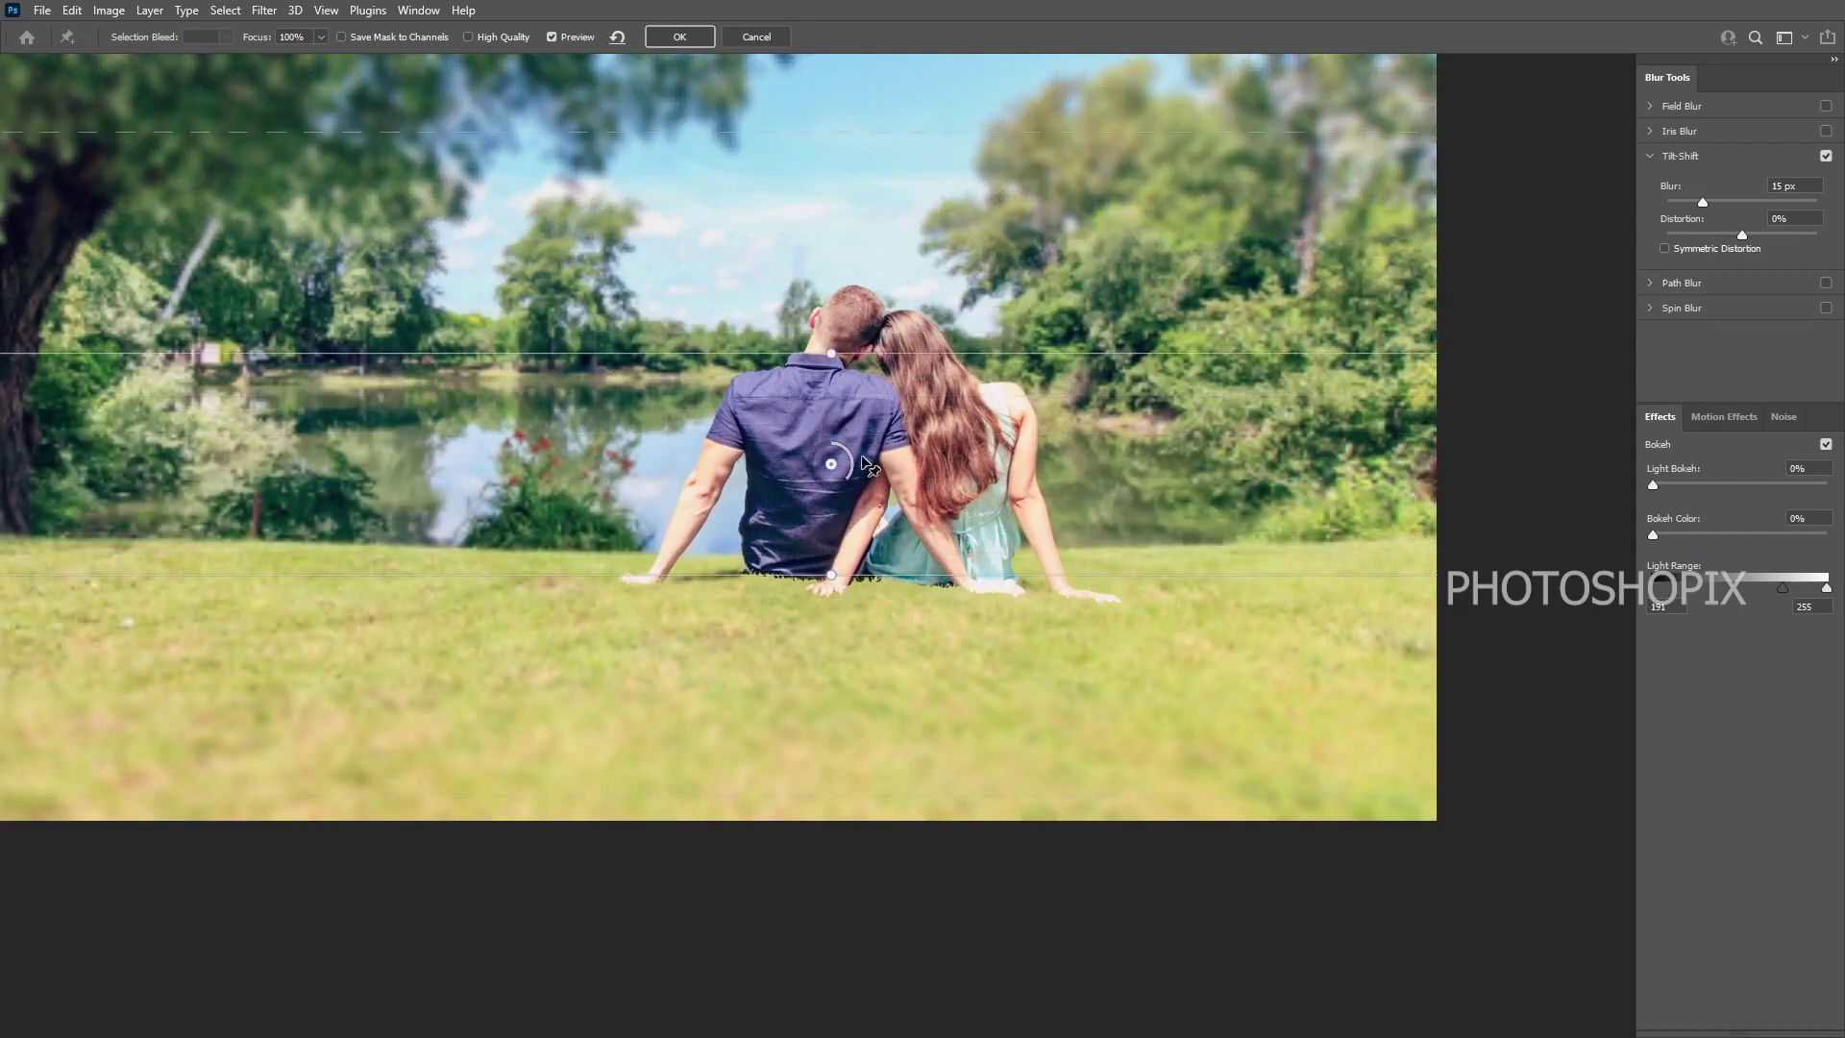
pyautogui.moveTo(766, 219); pyautogui.dragTo(758, 363)
pyautogui.moveTo(781, 699); pyautogui.dragTo(778, 521)
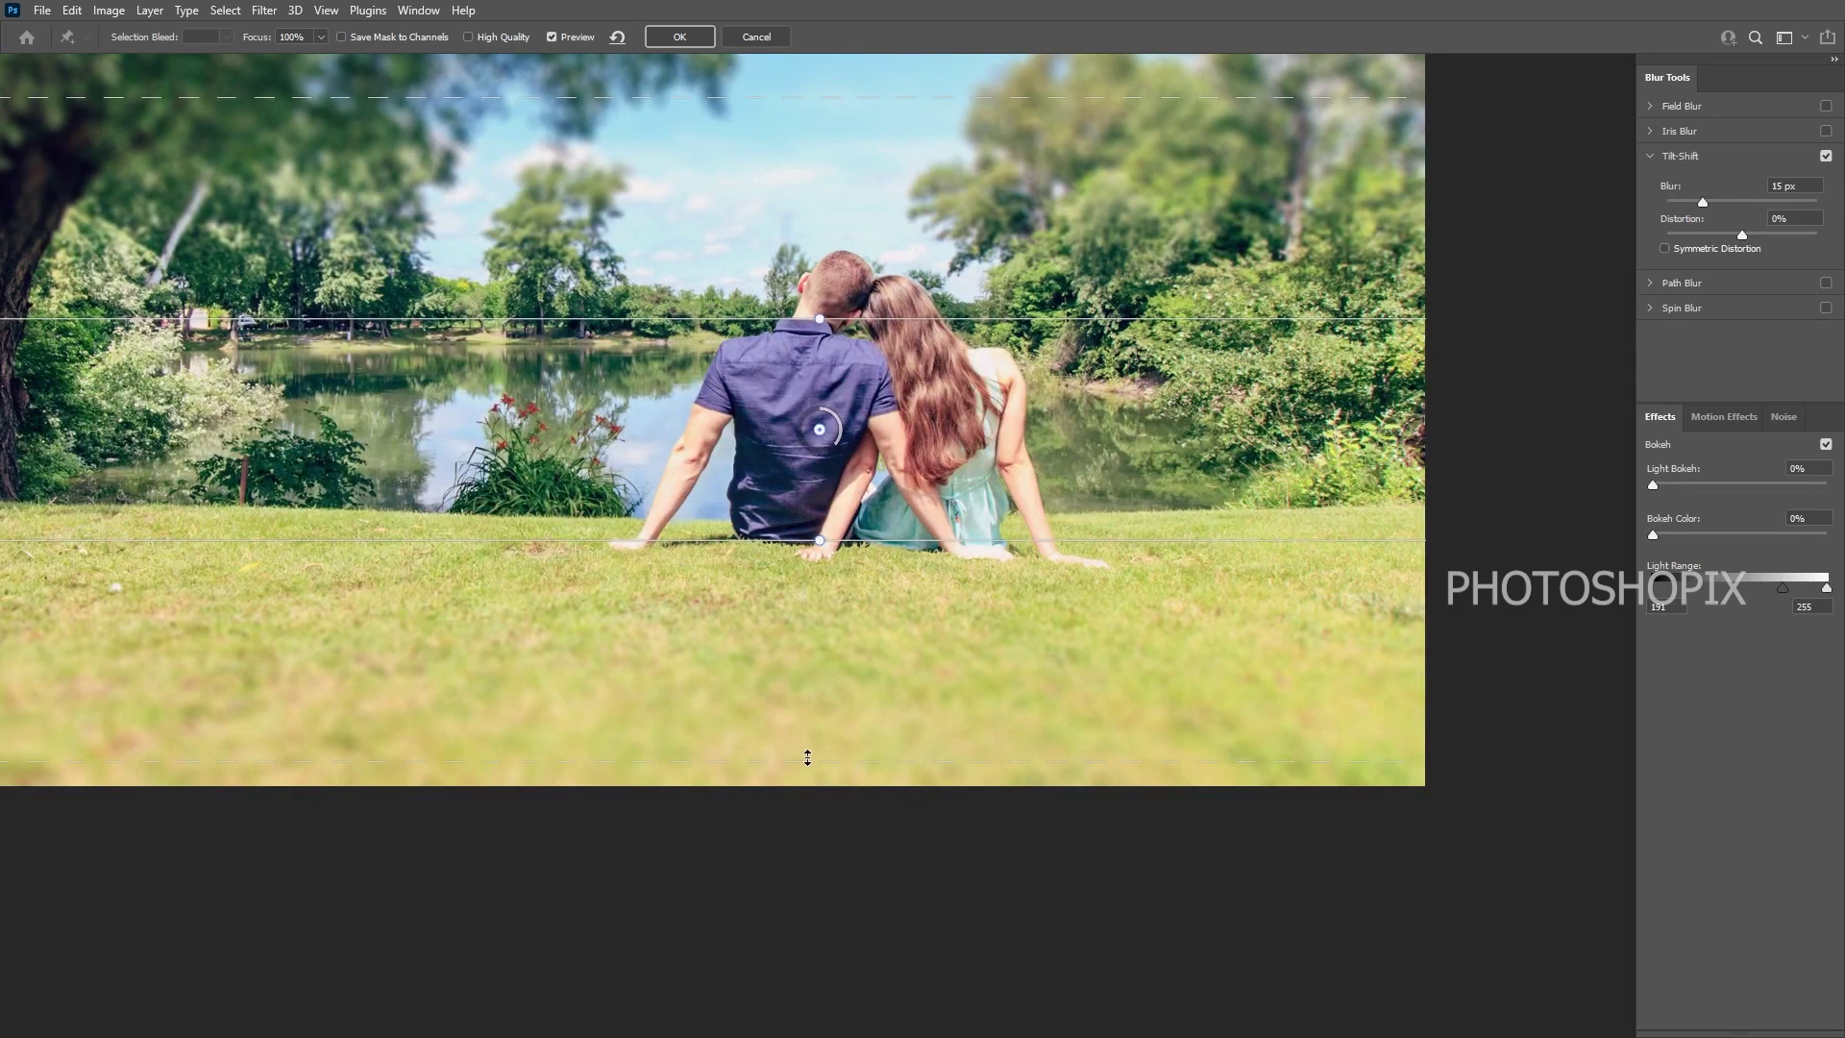
# - Try the tilt-shift centre in the sky above the couple and check the whole photo
pyautogui.moveTo(819, 429); pyautogui.dragTo(812, 146)
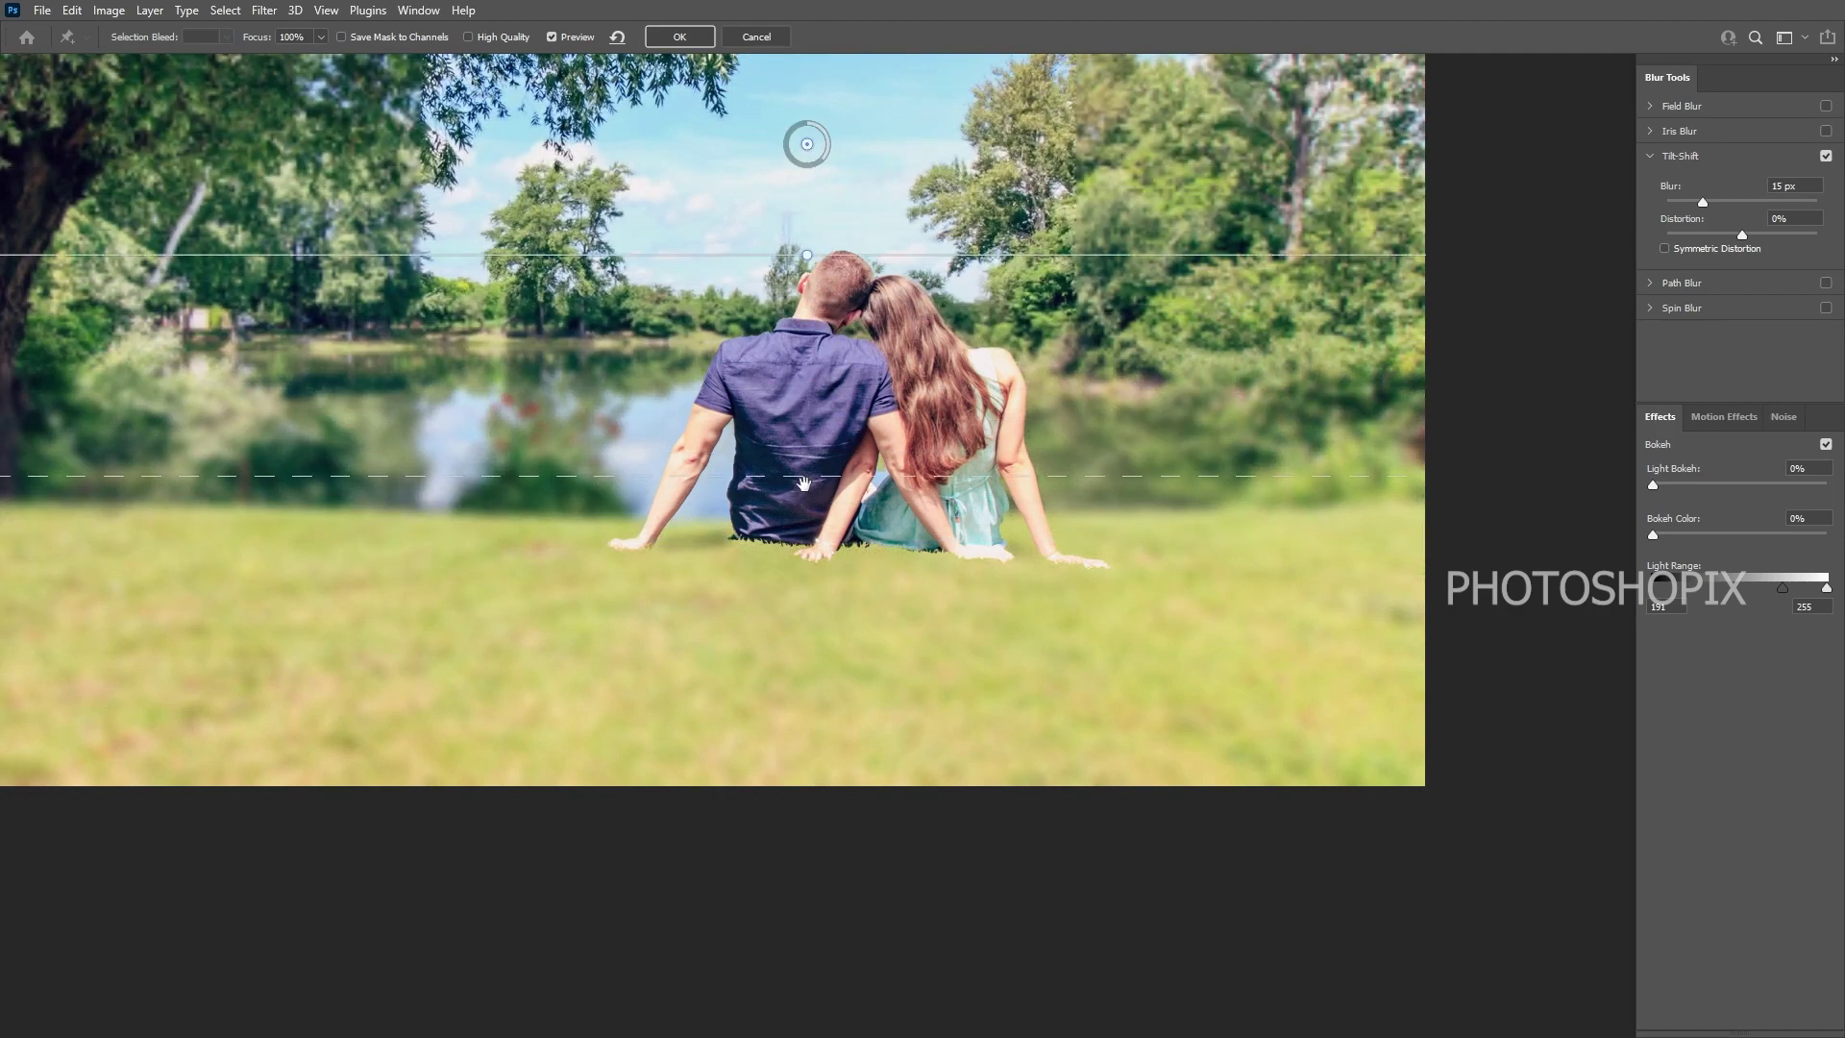
pyautogui.scroll(1, 806, 482)
pyautogui.scroll(-3, 830, 489)
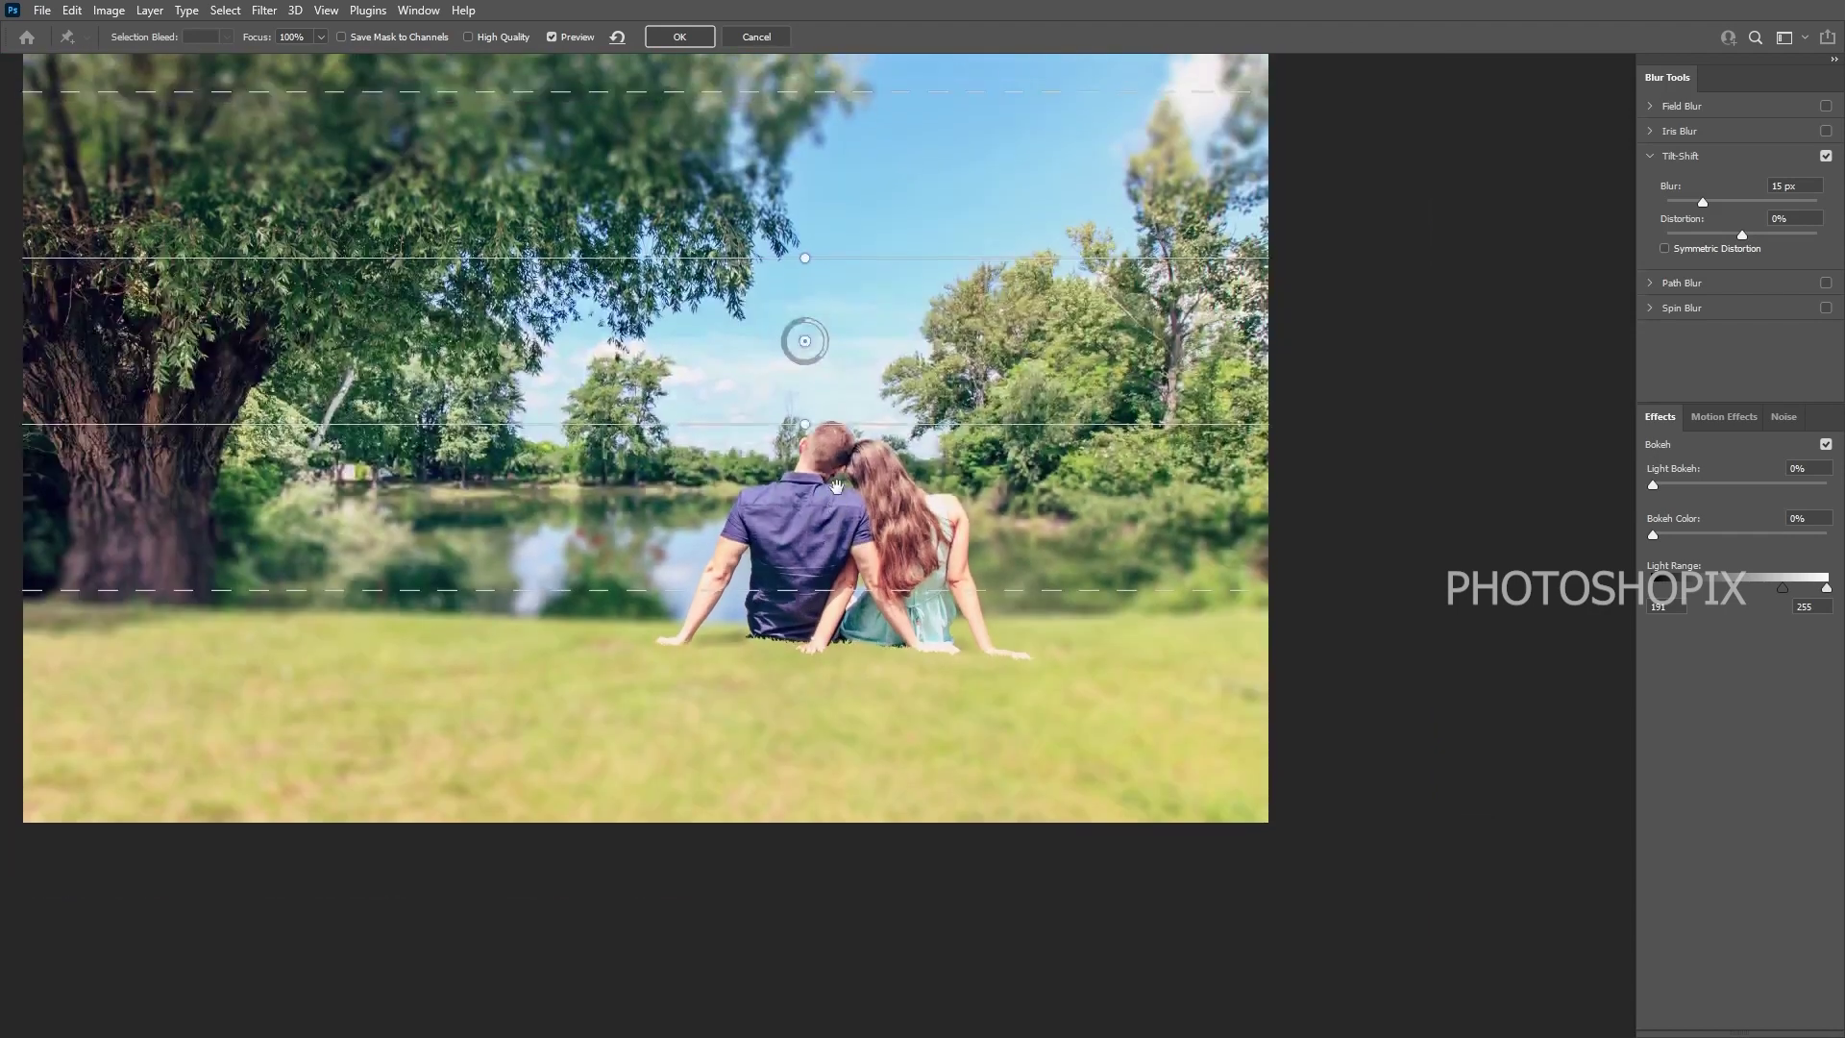
pyautogui.moveTo(837, 487); pyautogui.dragTo(837, 499)
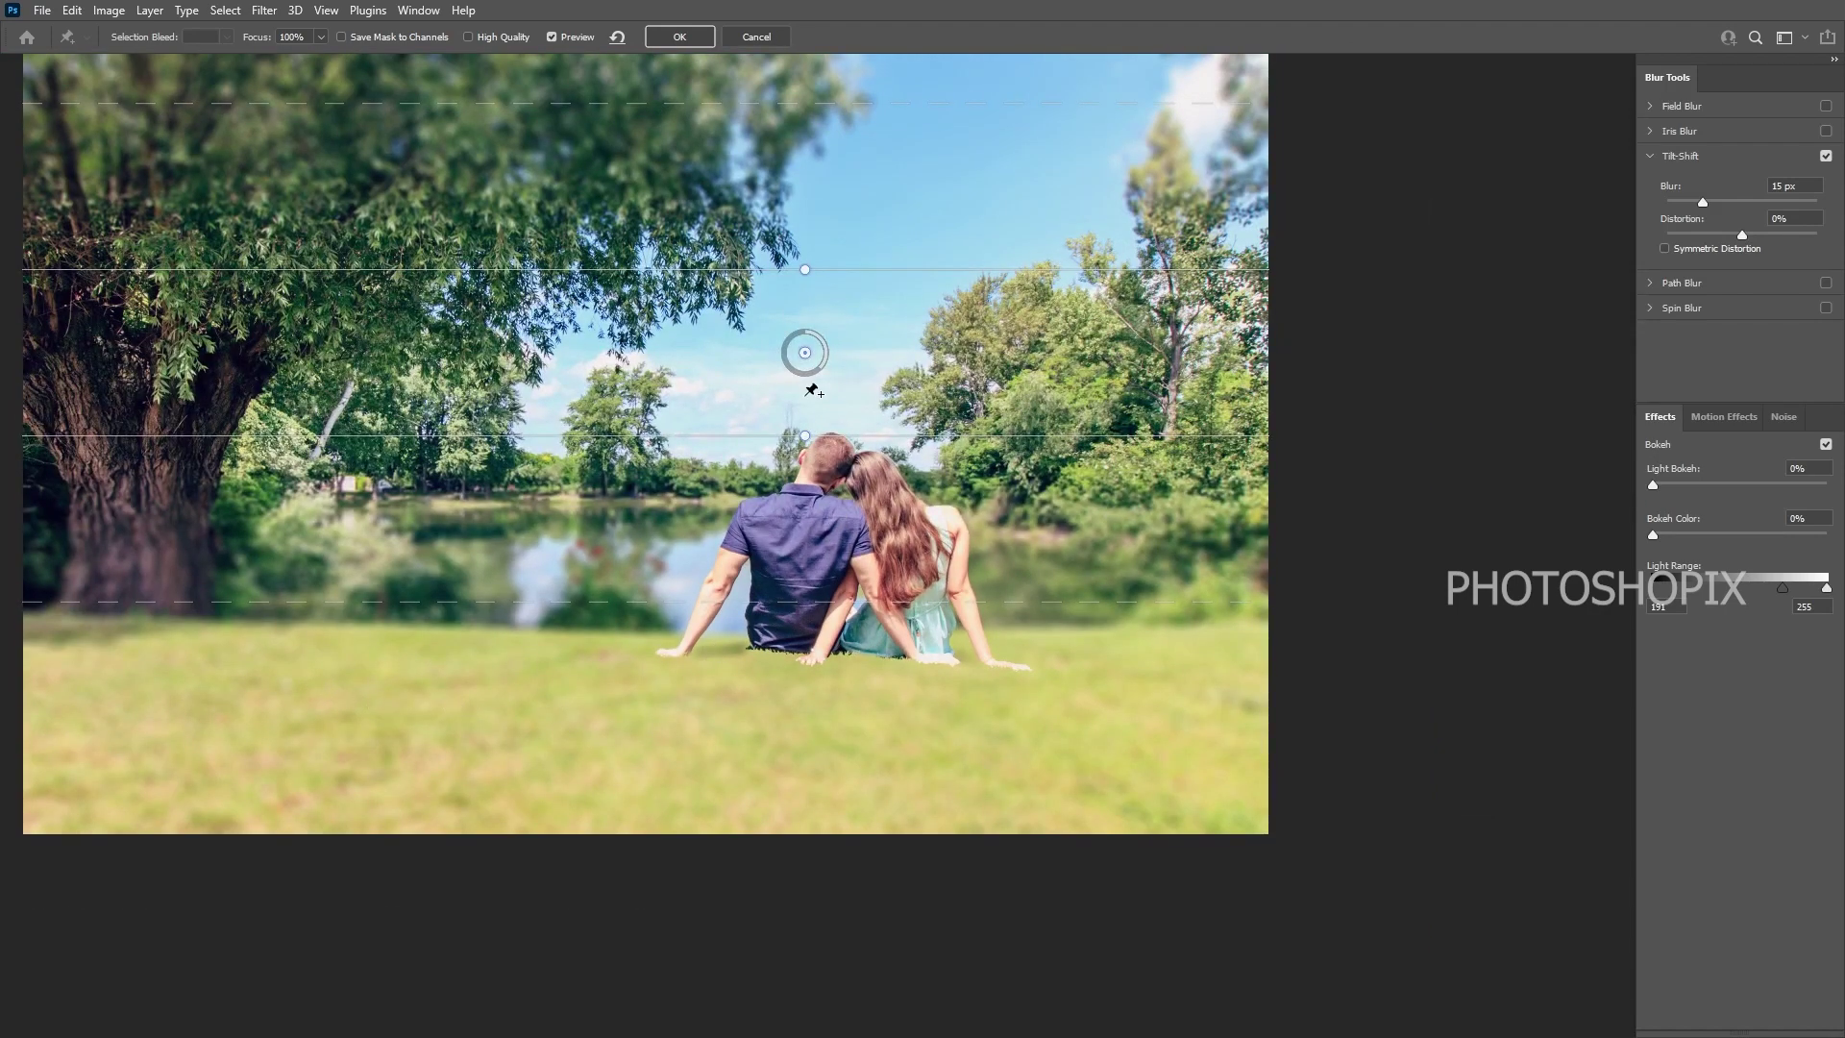
# - Move the tilt-shift centre to where the couple sits and narrow the sharp band to the grass just around them
pyautogui.moveTo(807, 357); pyautogui.dragTo(843, 646)
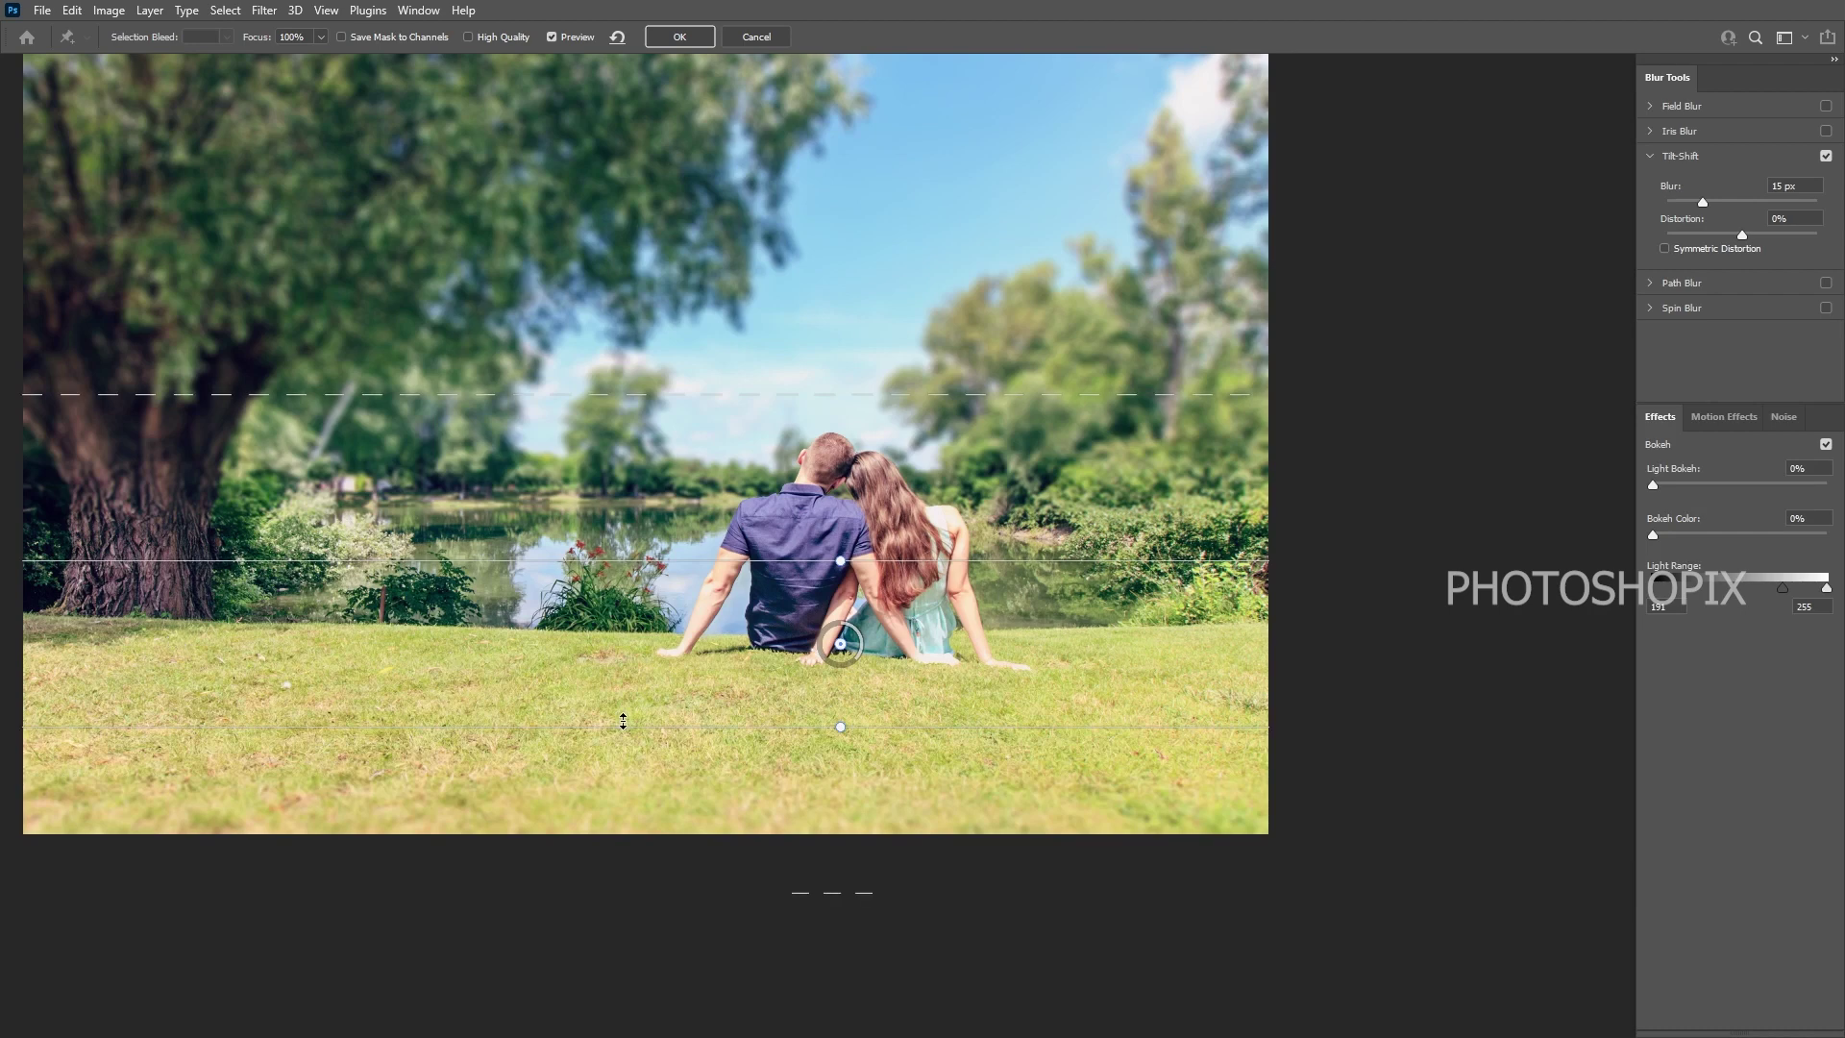
pyautogui.moveTo(624, 727); pyautogui.dragTo(627, 702)
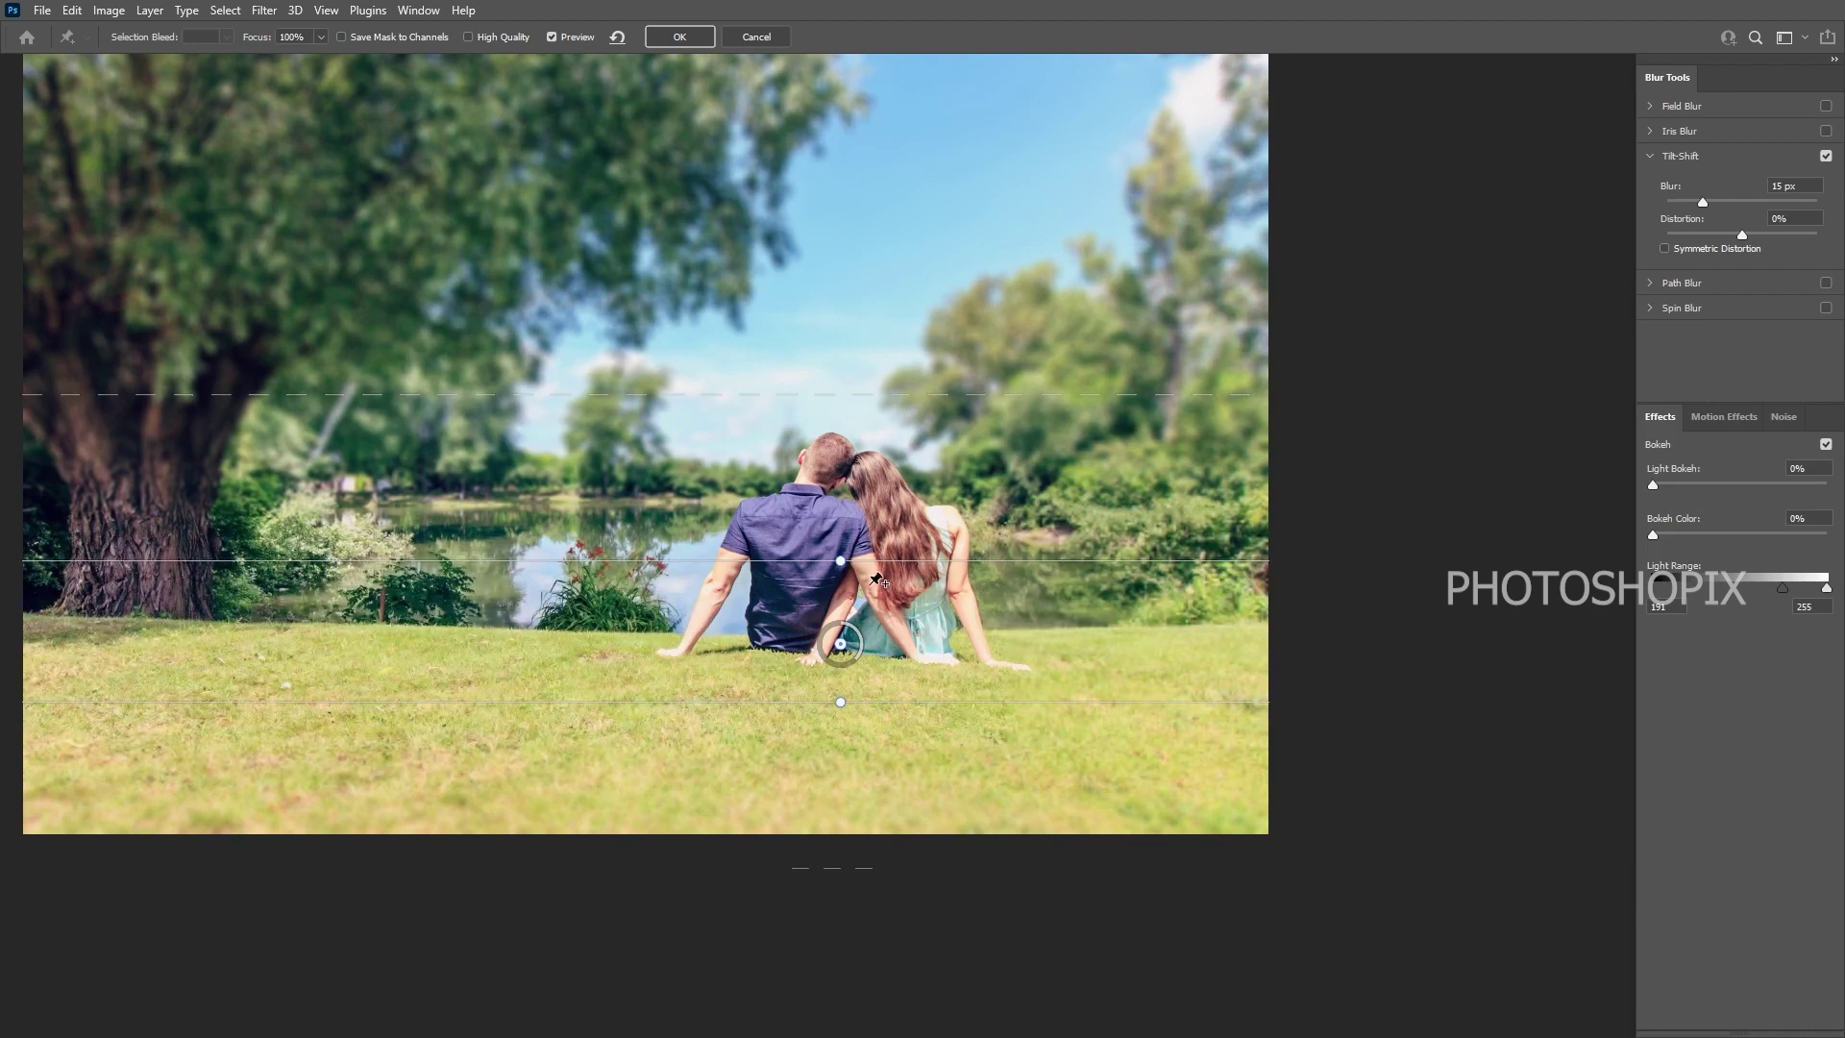
pyautogui.moveTo(877, 563); pyautogui.dragTo(946, 633)
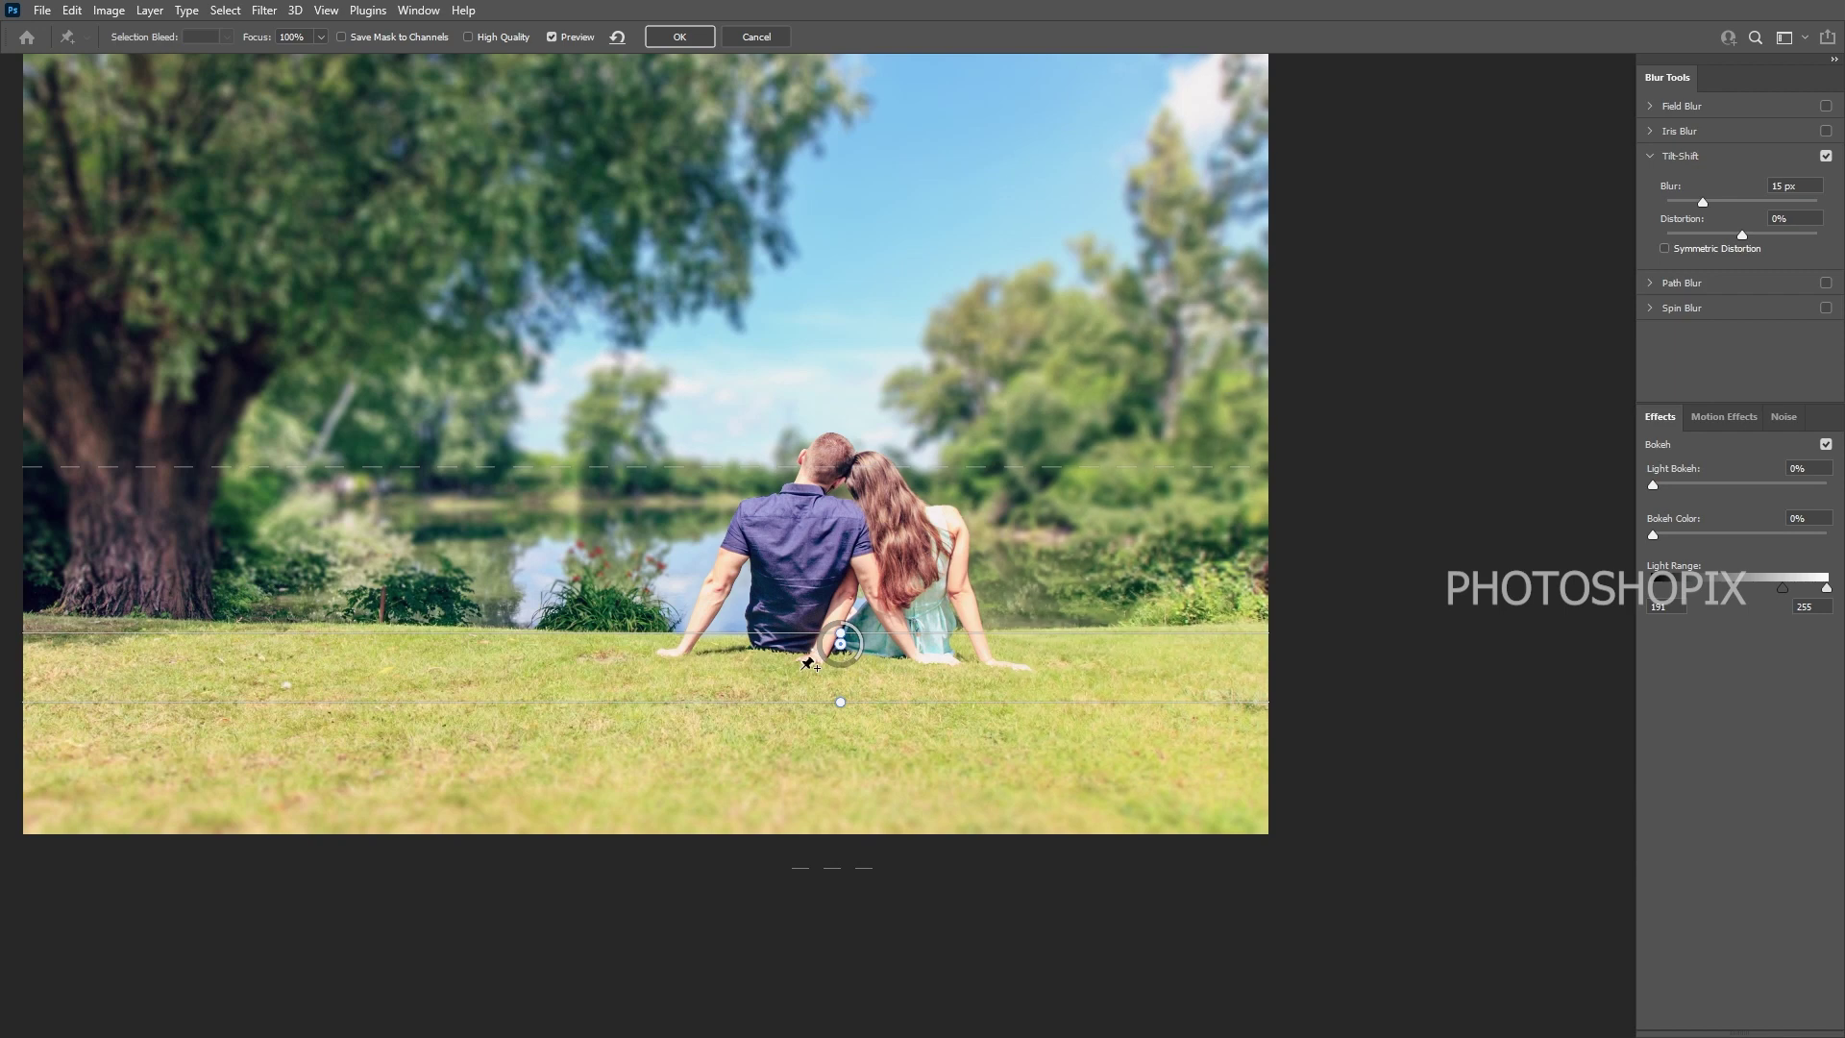
# - Adjust the upper blur transition until its outer limit sits just above the lake's far shoreline
pyautogui.moveTo(854, 469); pyautogui.dragTo(859, 557)
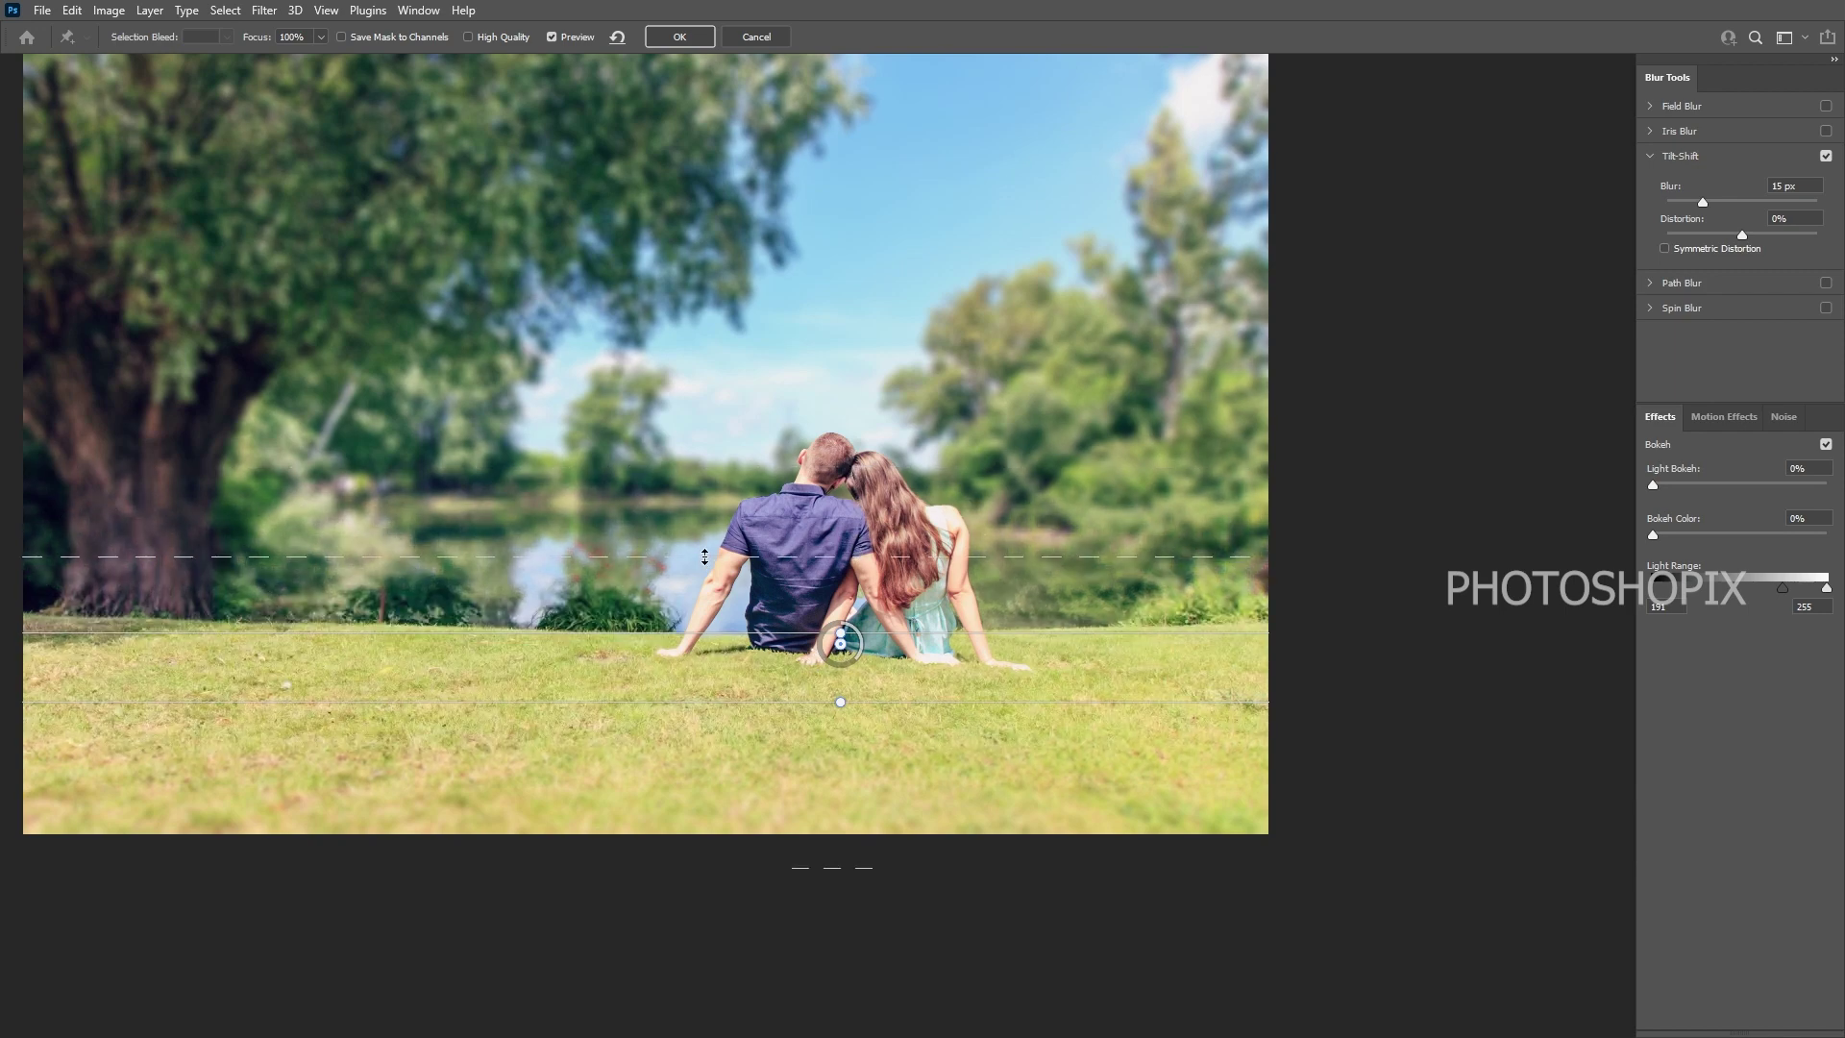
pyautogui.moveTo(704, 556); pyautogui.dragTo(711, 534)
pyautogui.moveTo(719, 523); pyautogui.dragTo(719, 510)
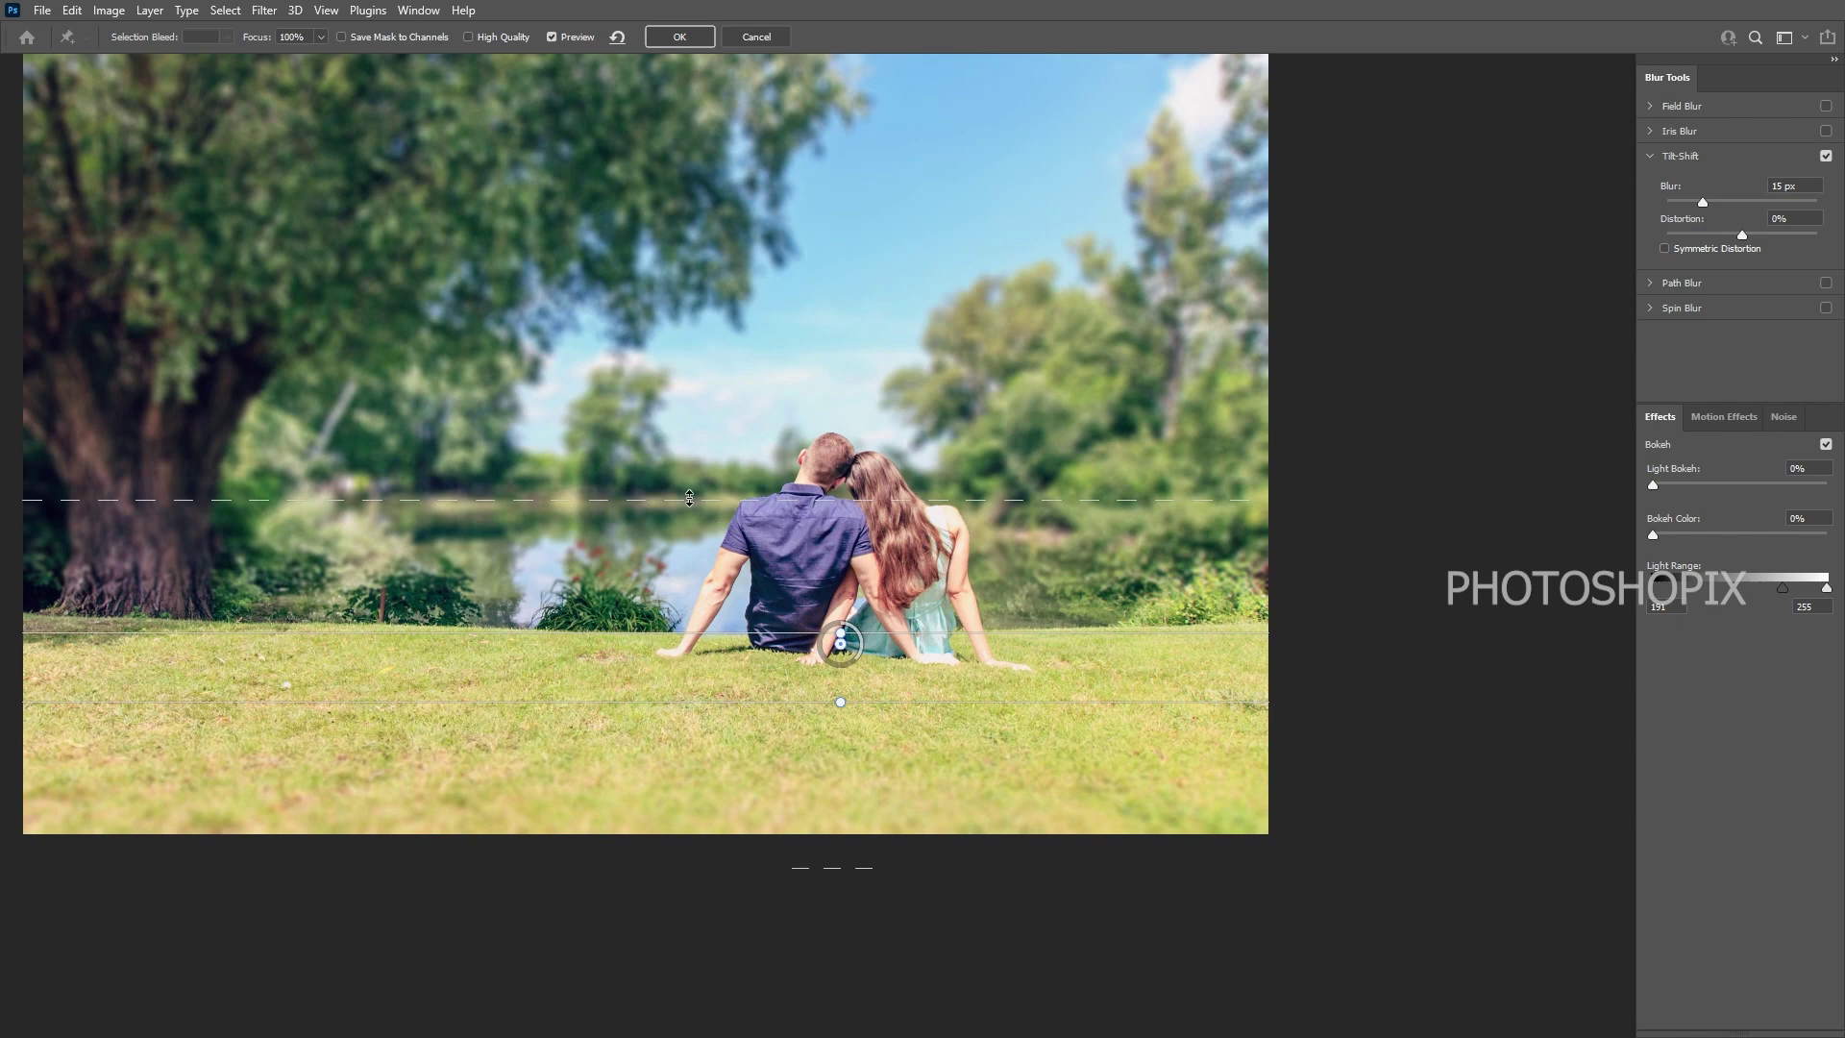
pyautogui.moveTo(682, 499); pyautogui.dragTo(709, 467)
# - Pull the lower blur transition closer to the couple, set the blur to 9 px and apply the Tilt-Shift filter
pyautogui.moveTo(784, 868); pyautogui.dragTo(788, 831)
pyautogui.moveTo(858, 659); pyautogui.dragTo(867, 643)
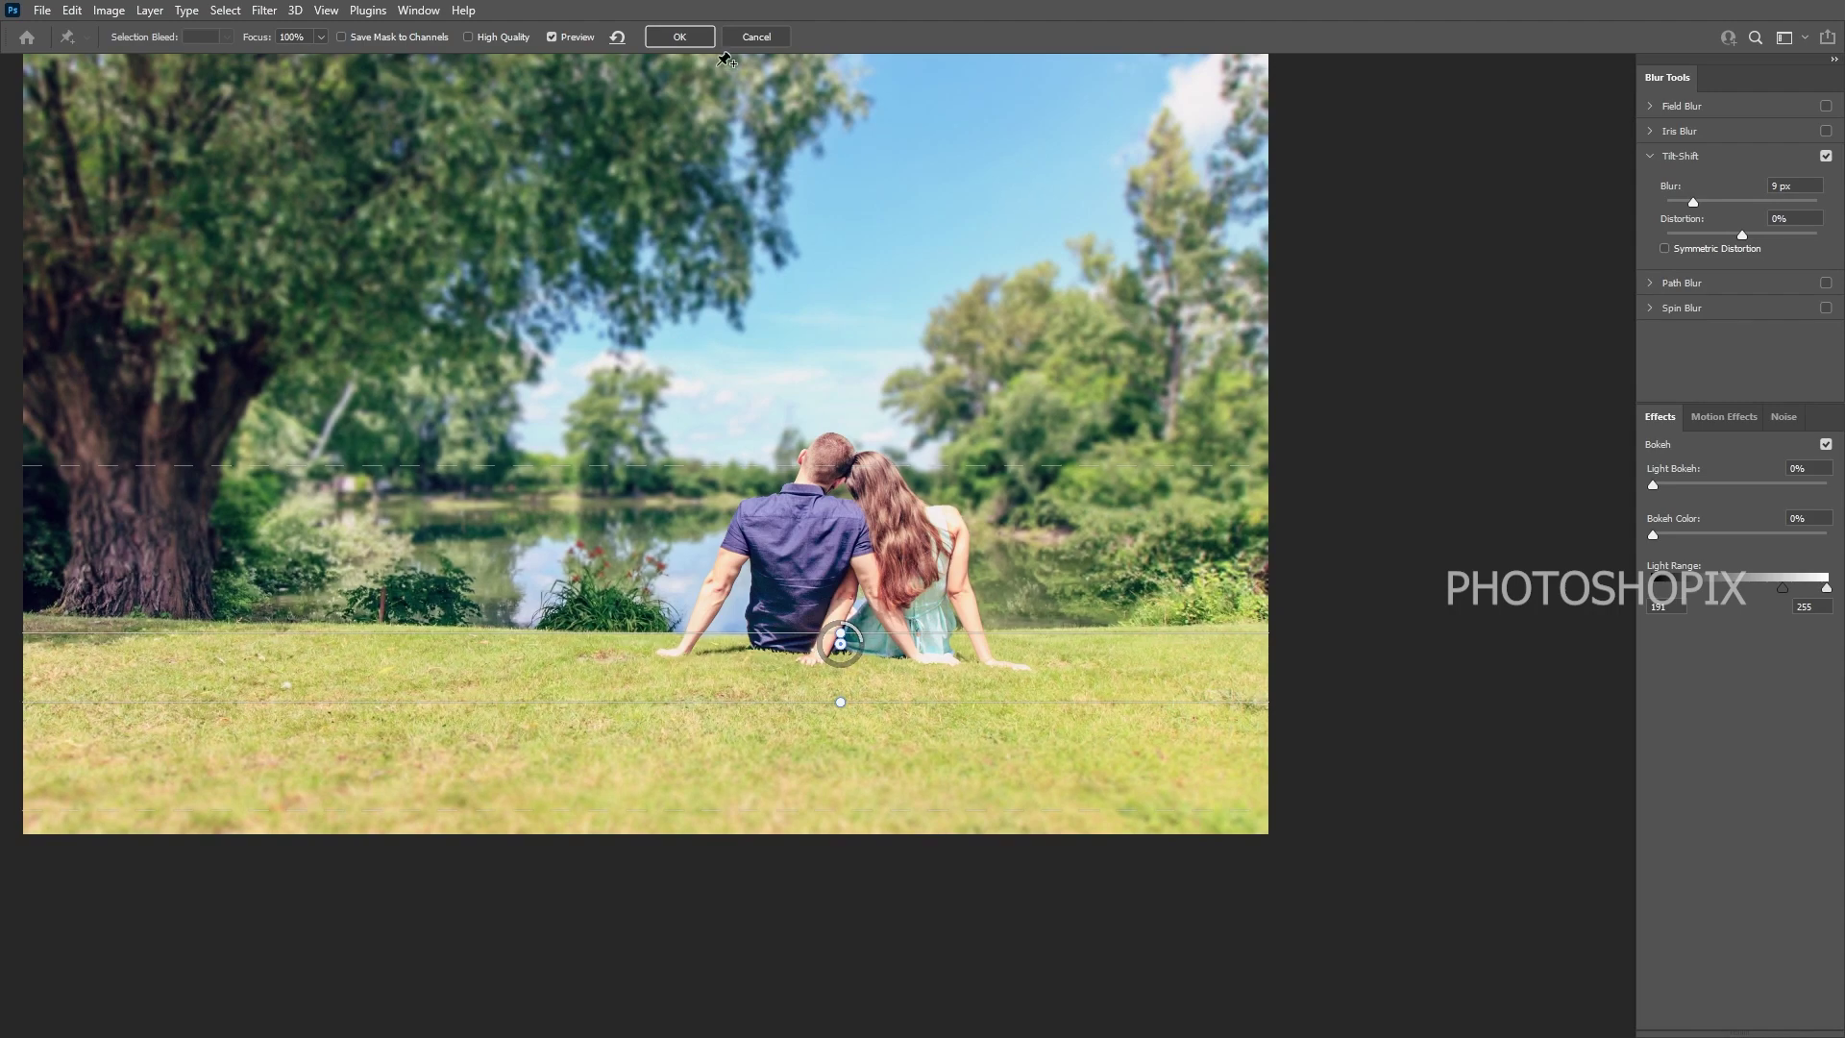
pyautogui.click(680, 36)
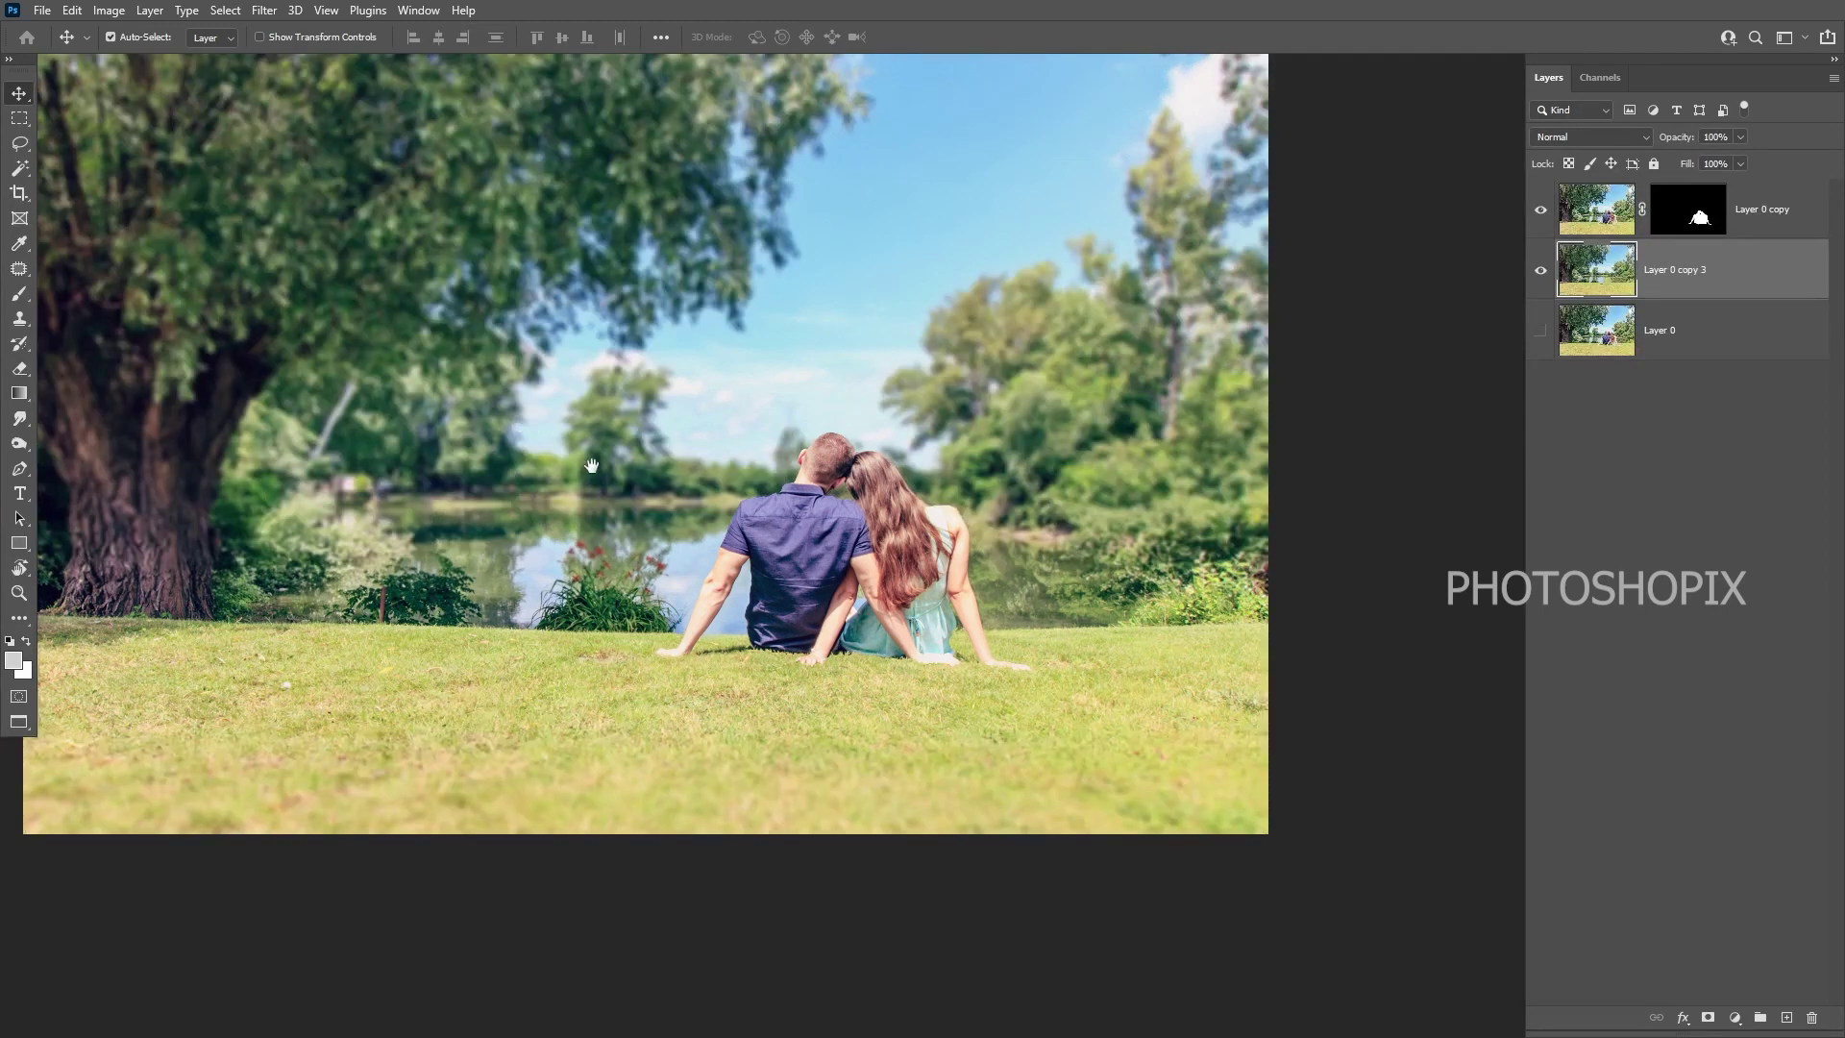
# - Examine the blurred result up close around the red flowers, the man's arm, the couple and the trees behind them
pyautogui.moveTo(591, 465); pyautogui.dragTo(859, 617)
pyautogui.scroll(3, 836, 635)
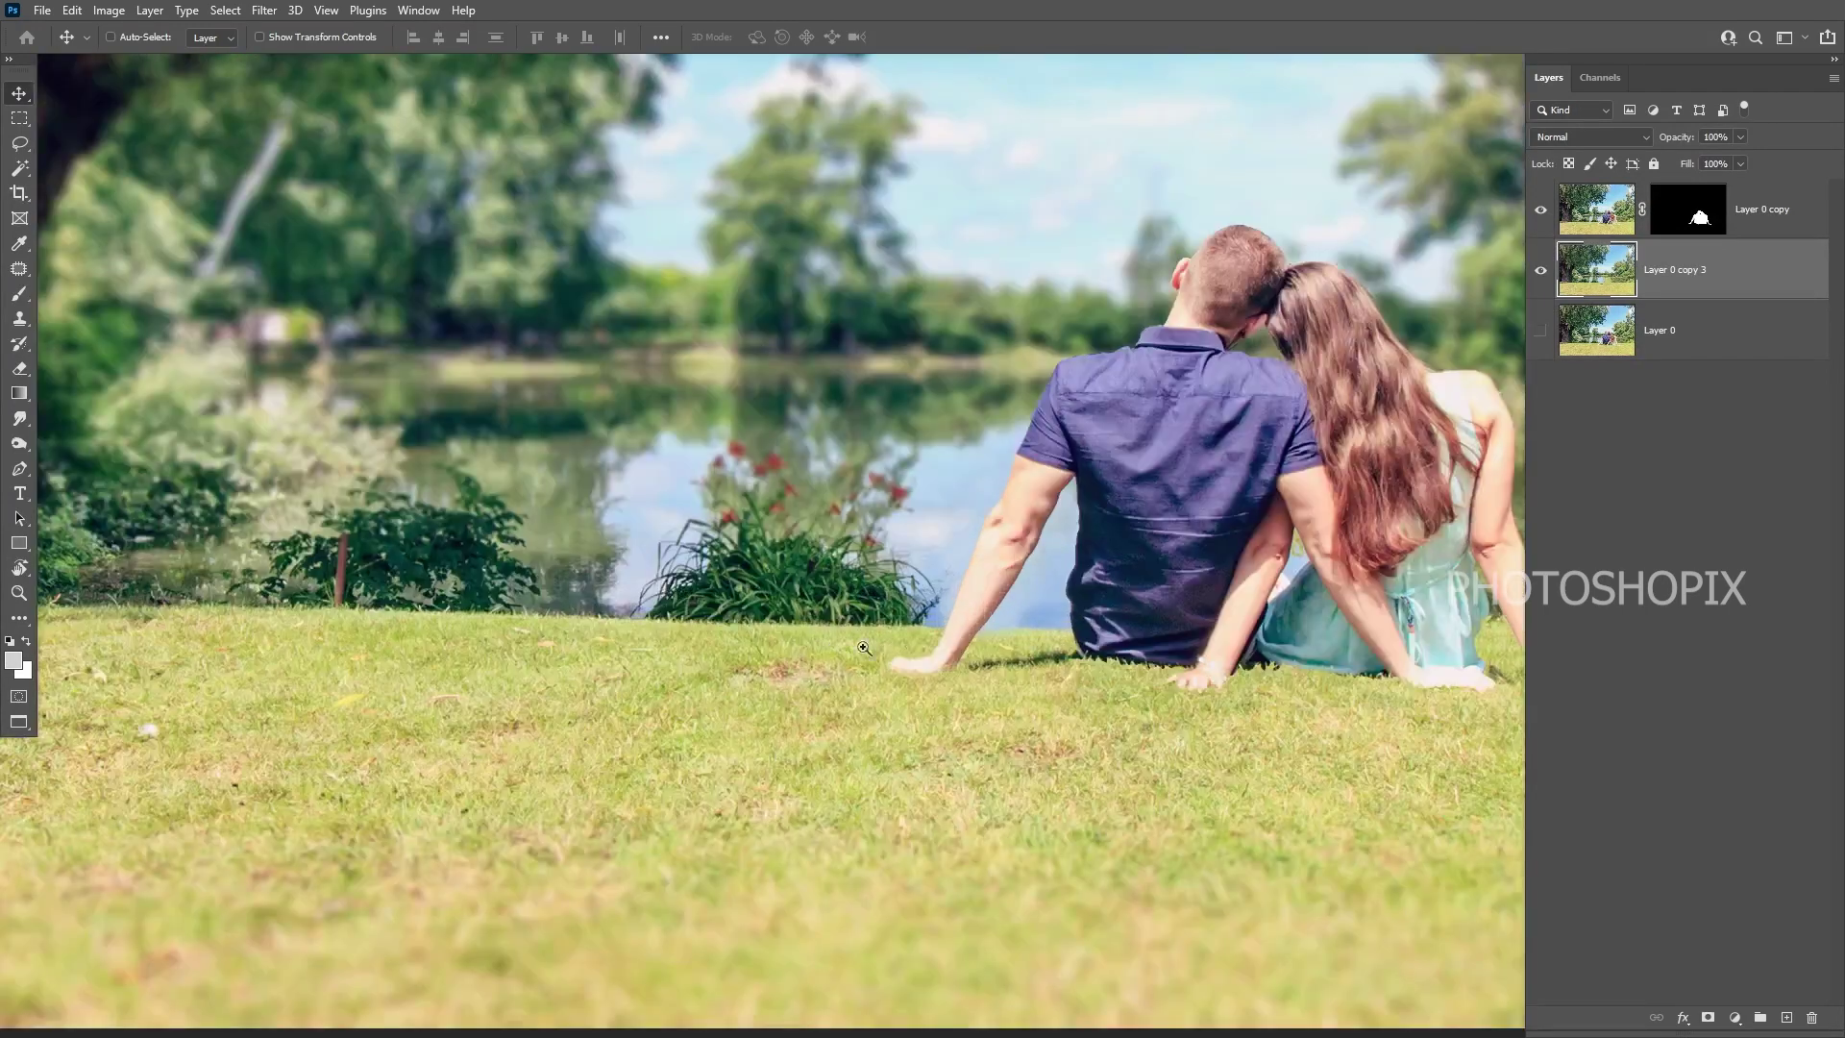
pyautogui.scroll(2, 745, 593)
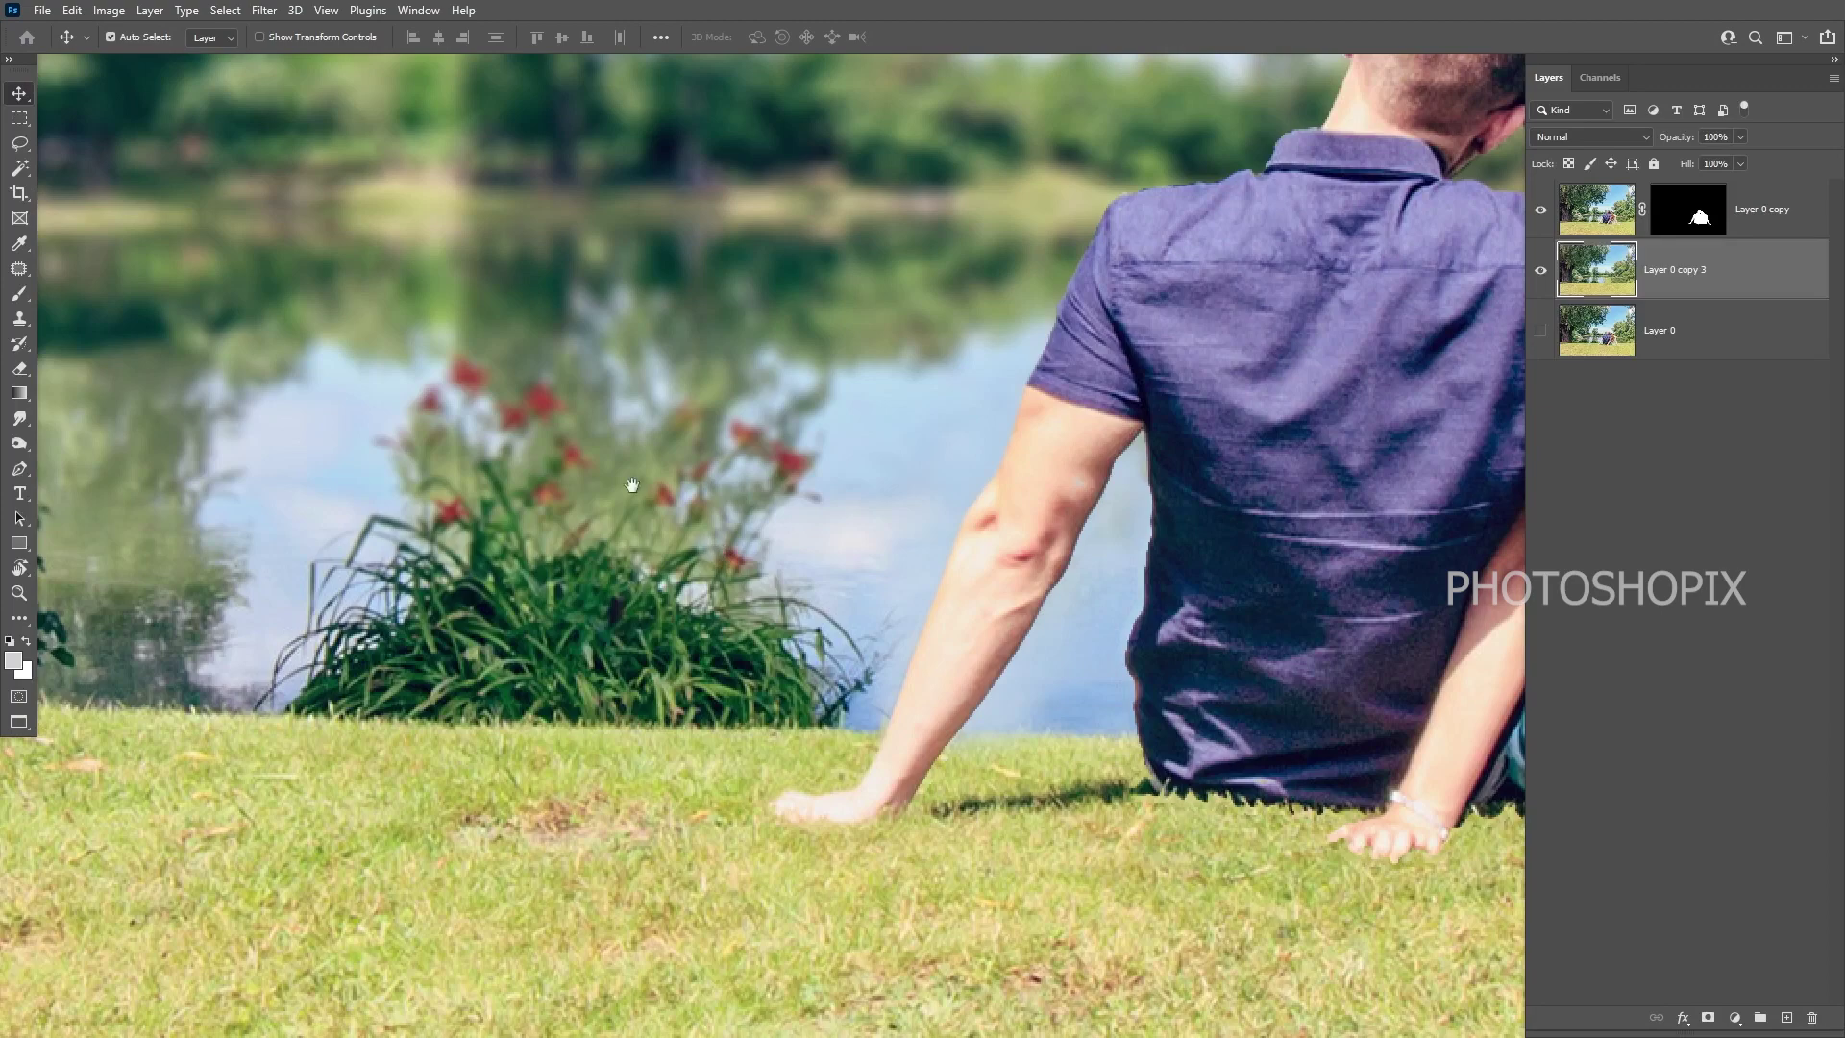
pyautogui.moveTo(632, 485); pyautogui.dragTo(208, 577)
pyautogui.keyDown('alt'); pyautogui.click(771, 579); pyautogui.keyUp('alt')
pyautogui.moveTo(1228, 569); pyautogui.dragTo(1220, 598)
pyautogui.moveTo(1164, 533); pyautogui.dragTo(1170, 622)
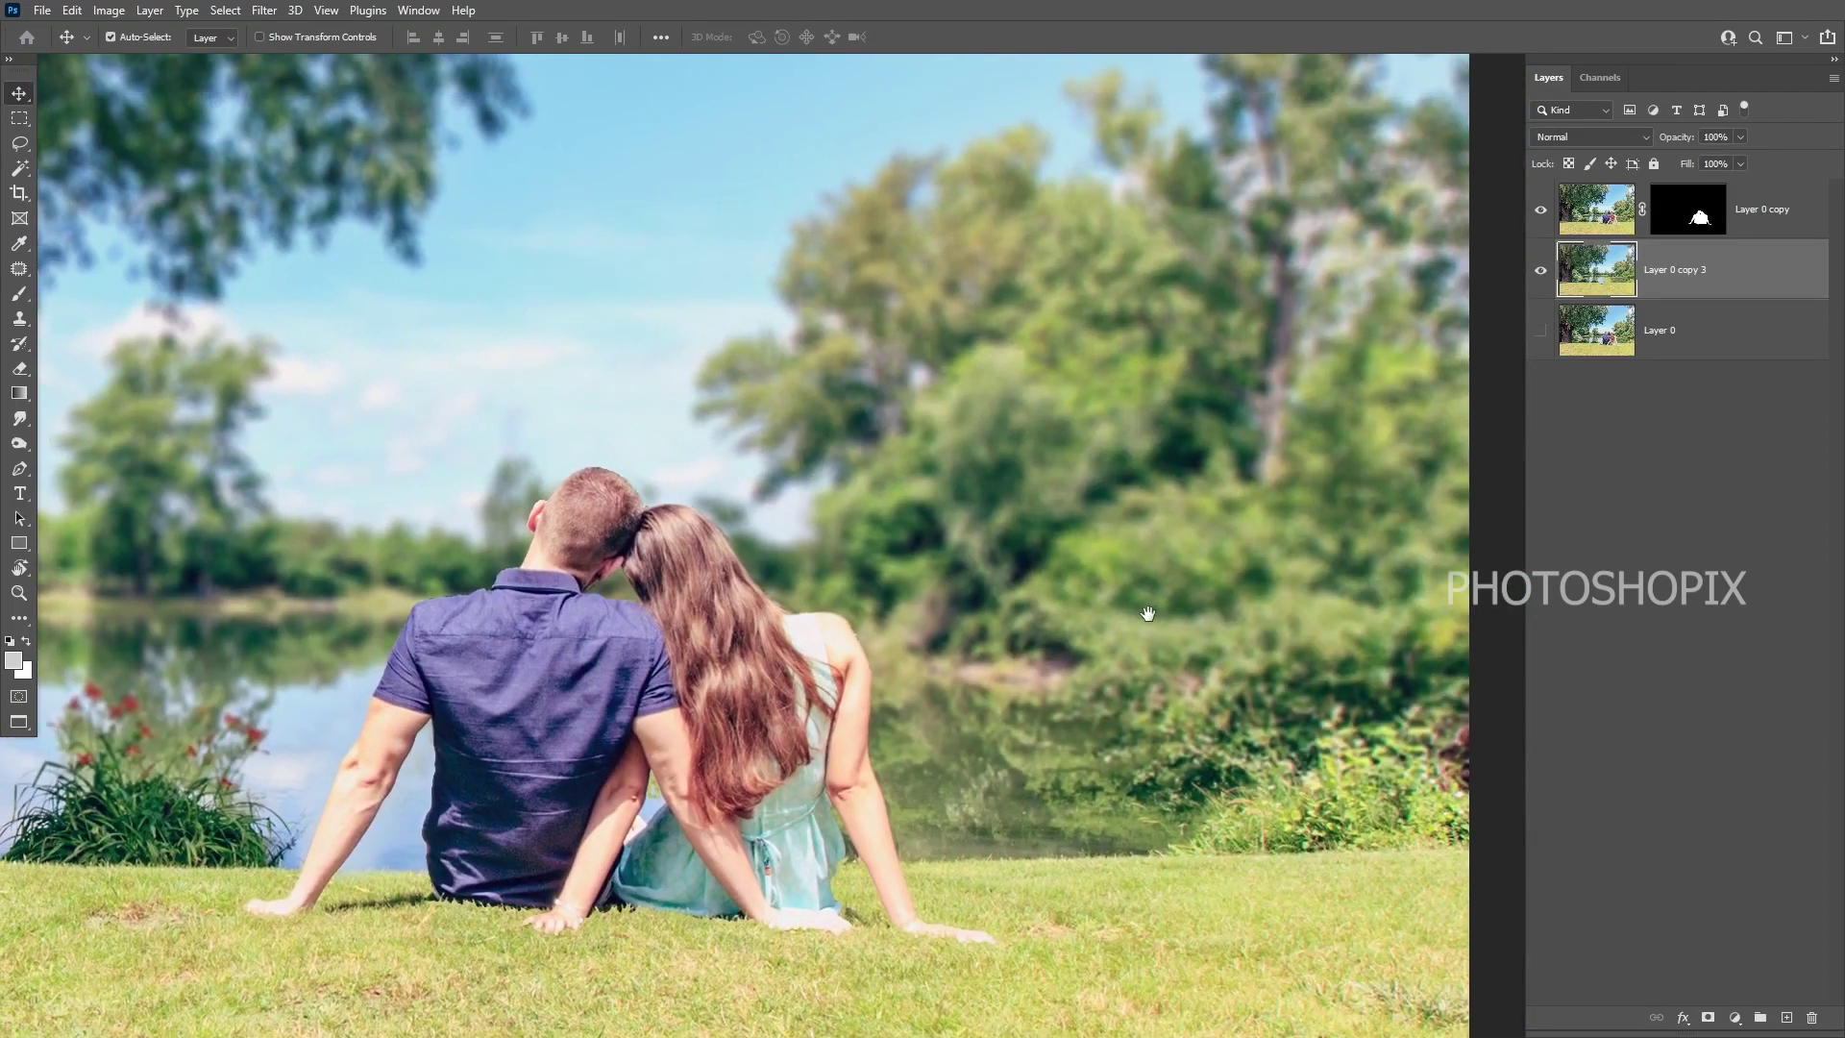
pyautogui.moveTo(666, 641); pyautogui.dragTo(871, 649)
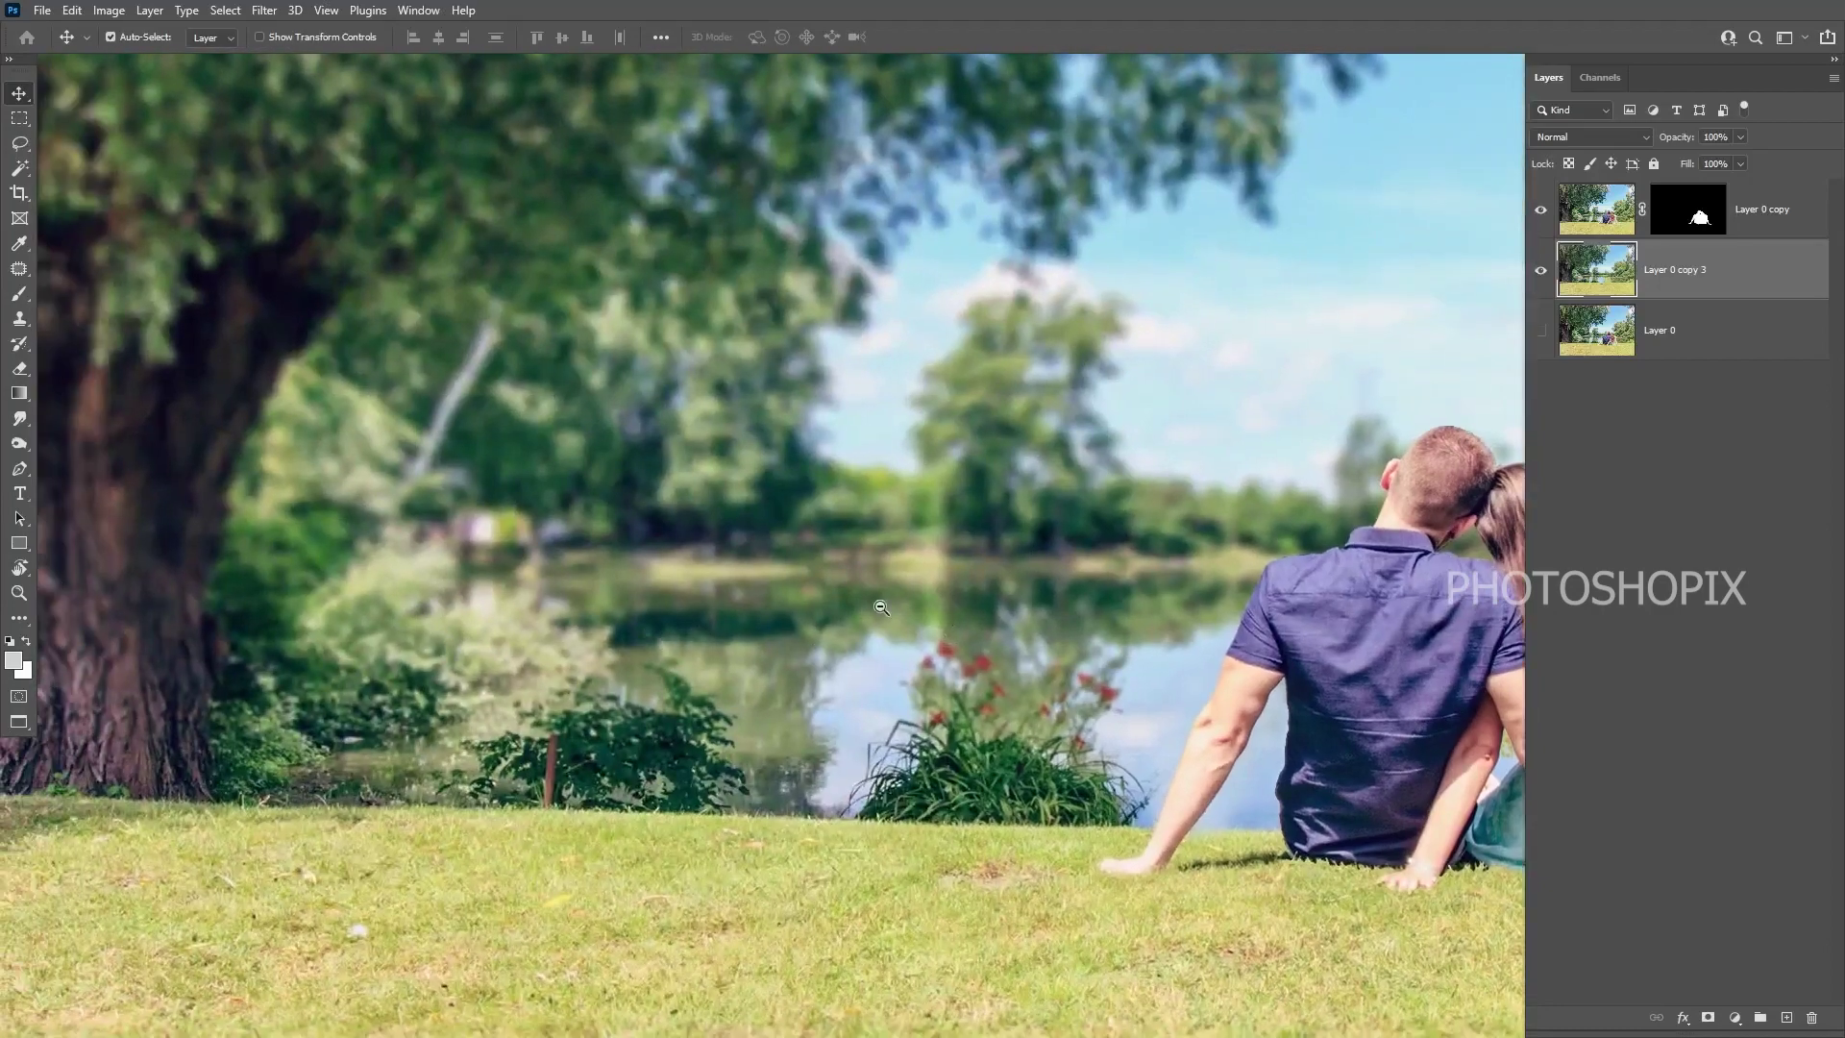
# - Inspect the blur transition on the willow trunk and lakeside bushes, and check the whole photo
pyautogui.keyDown('alt'); pyautogui.click(881, 607); pyautogui.keyUp('alt')
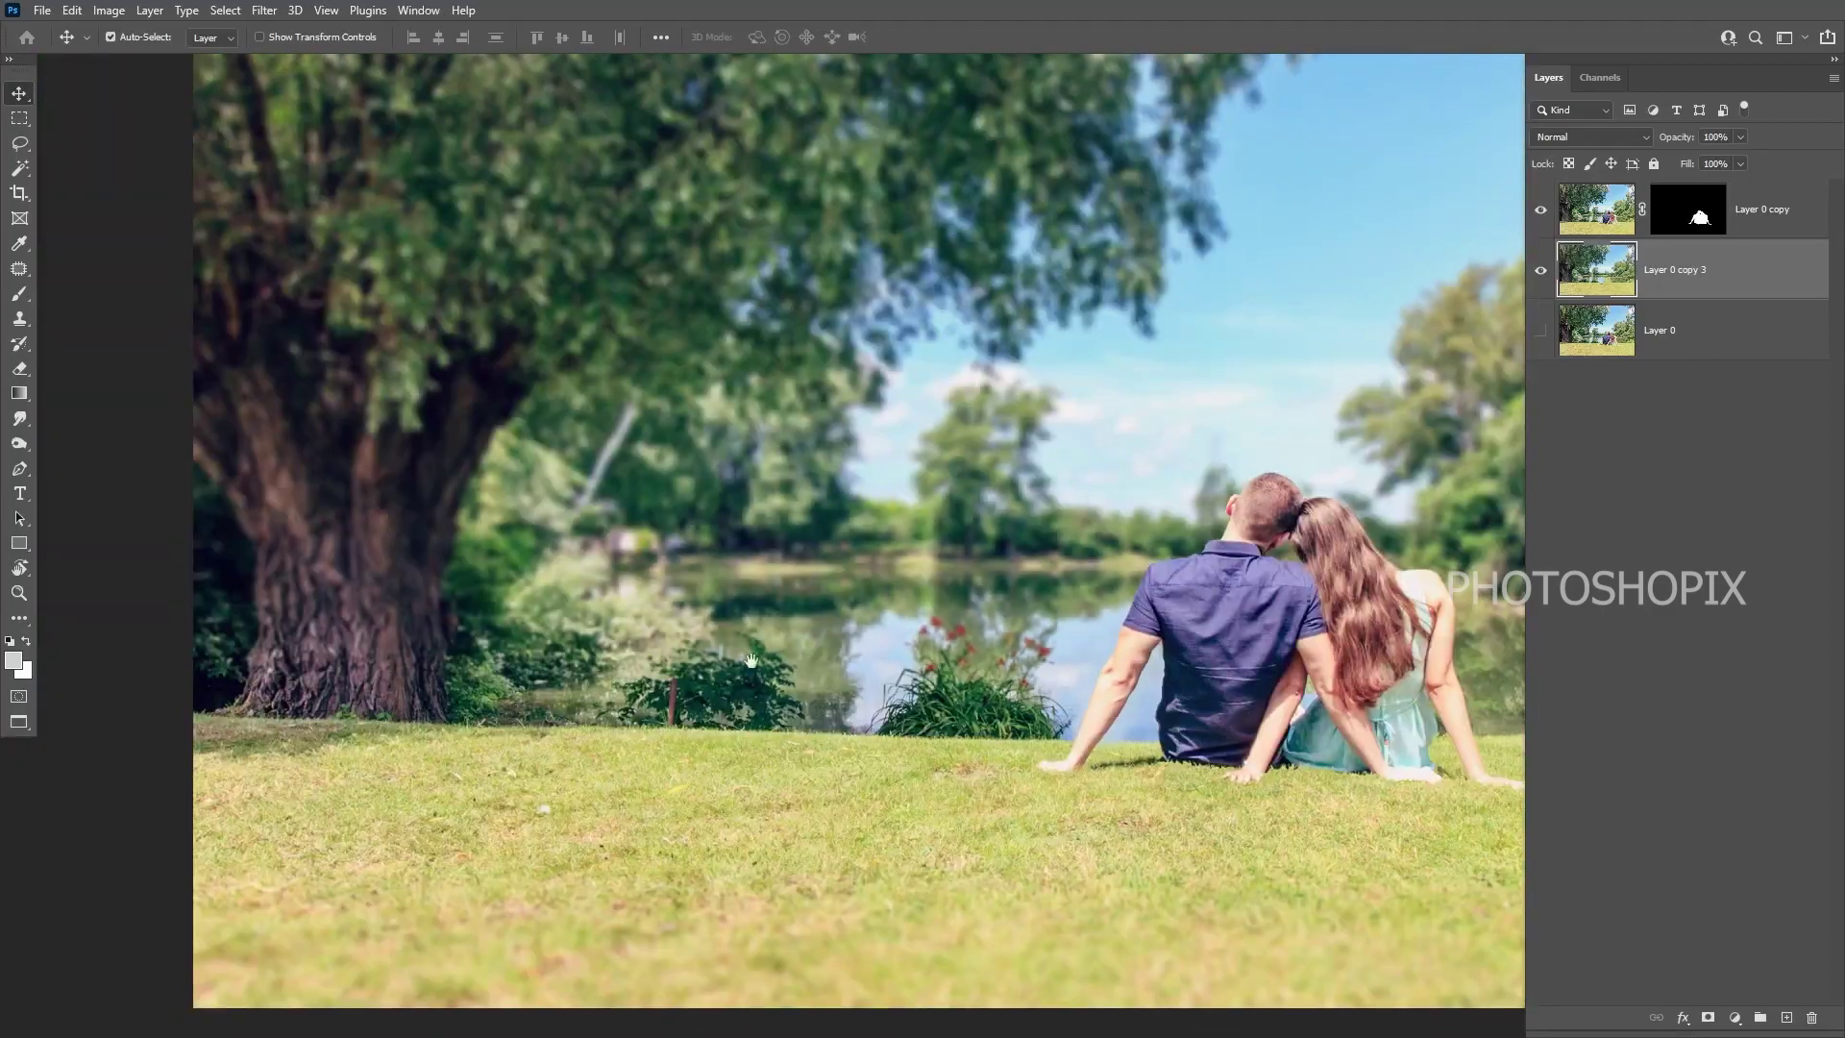
pyautogui.click(415, 553)
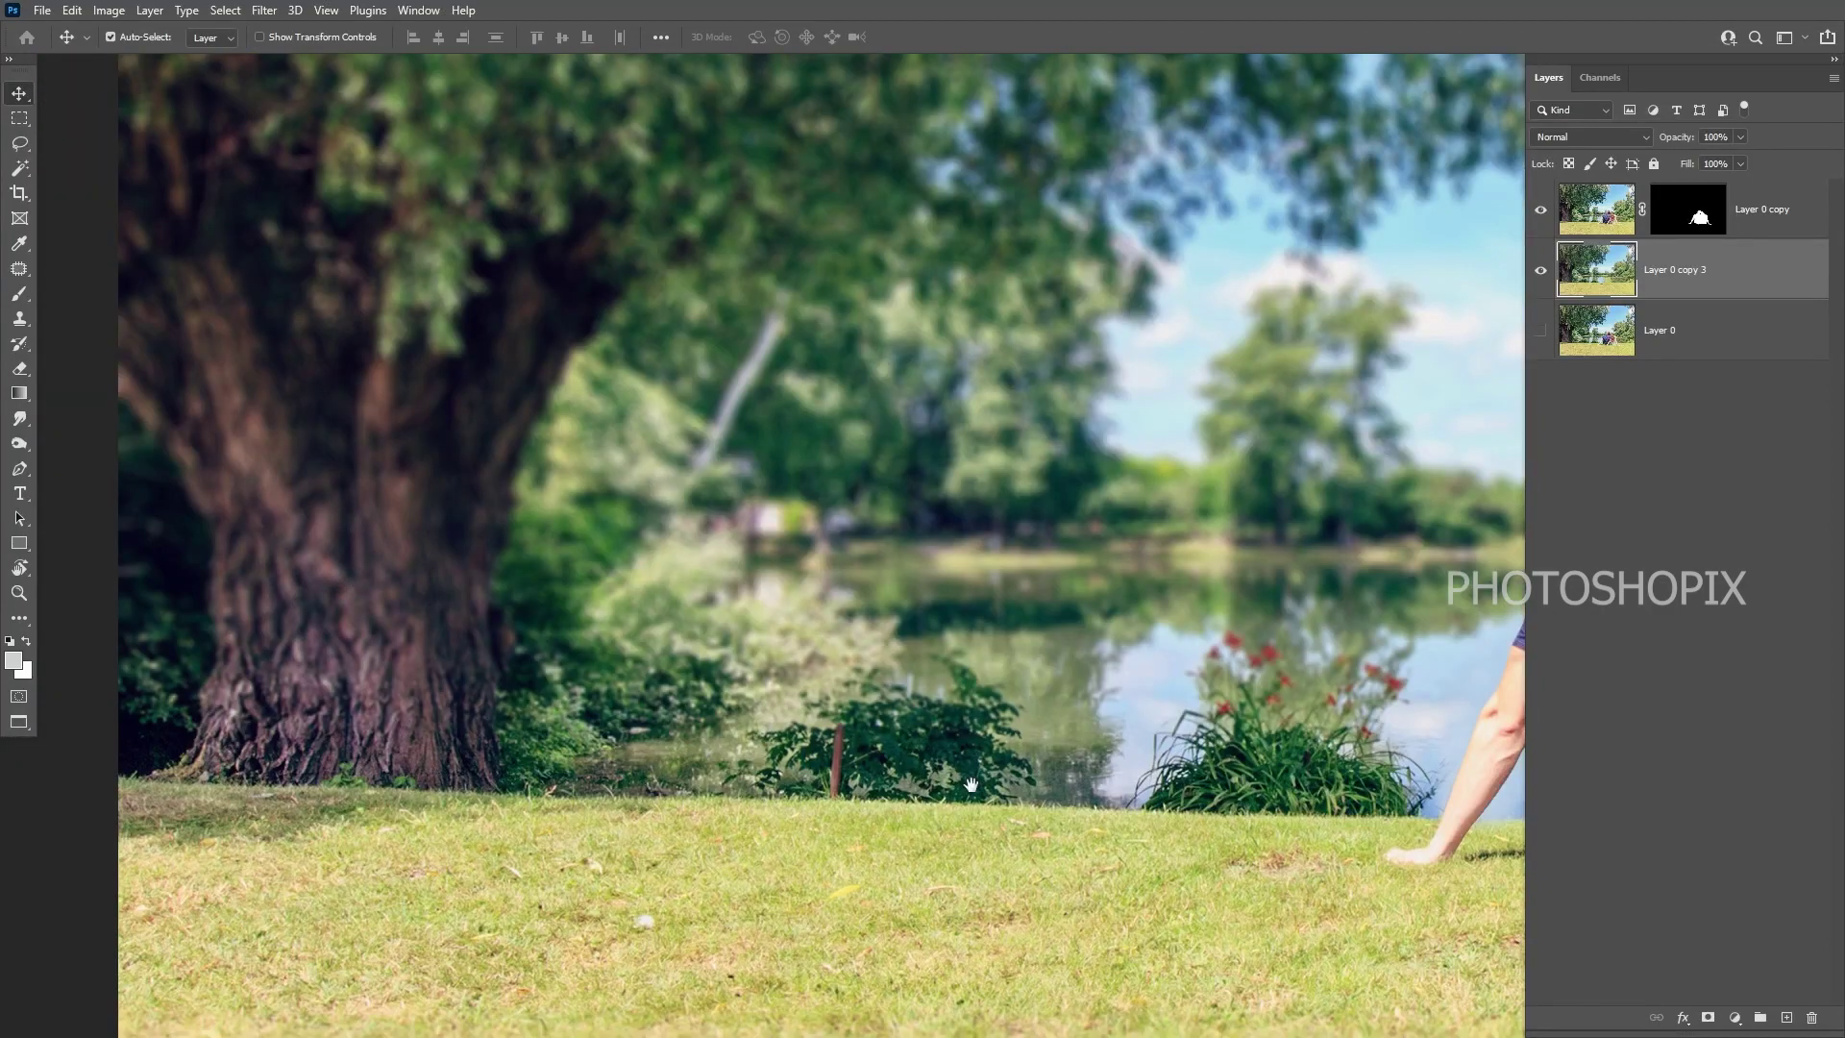
pyautogui.moveTo(1327, 773); pyautogui.dragTo(747, 727)
pyautogui.keyDown('alt'); pyautogui.click(779, 623); pyautogui.keyUp('alt')
pyautogui.moveTo(320, 675); pyautogui.dragTo(410, 724)
pyautogui.keyDown('alt'); pyautogui.click(503, 668); pyautogui.keyUp('alt')
pyautogui.moveTo(643, 678); pyautogui.dragTo(609, 671)
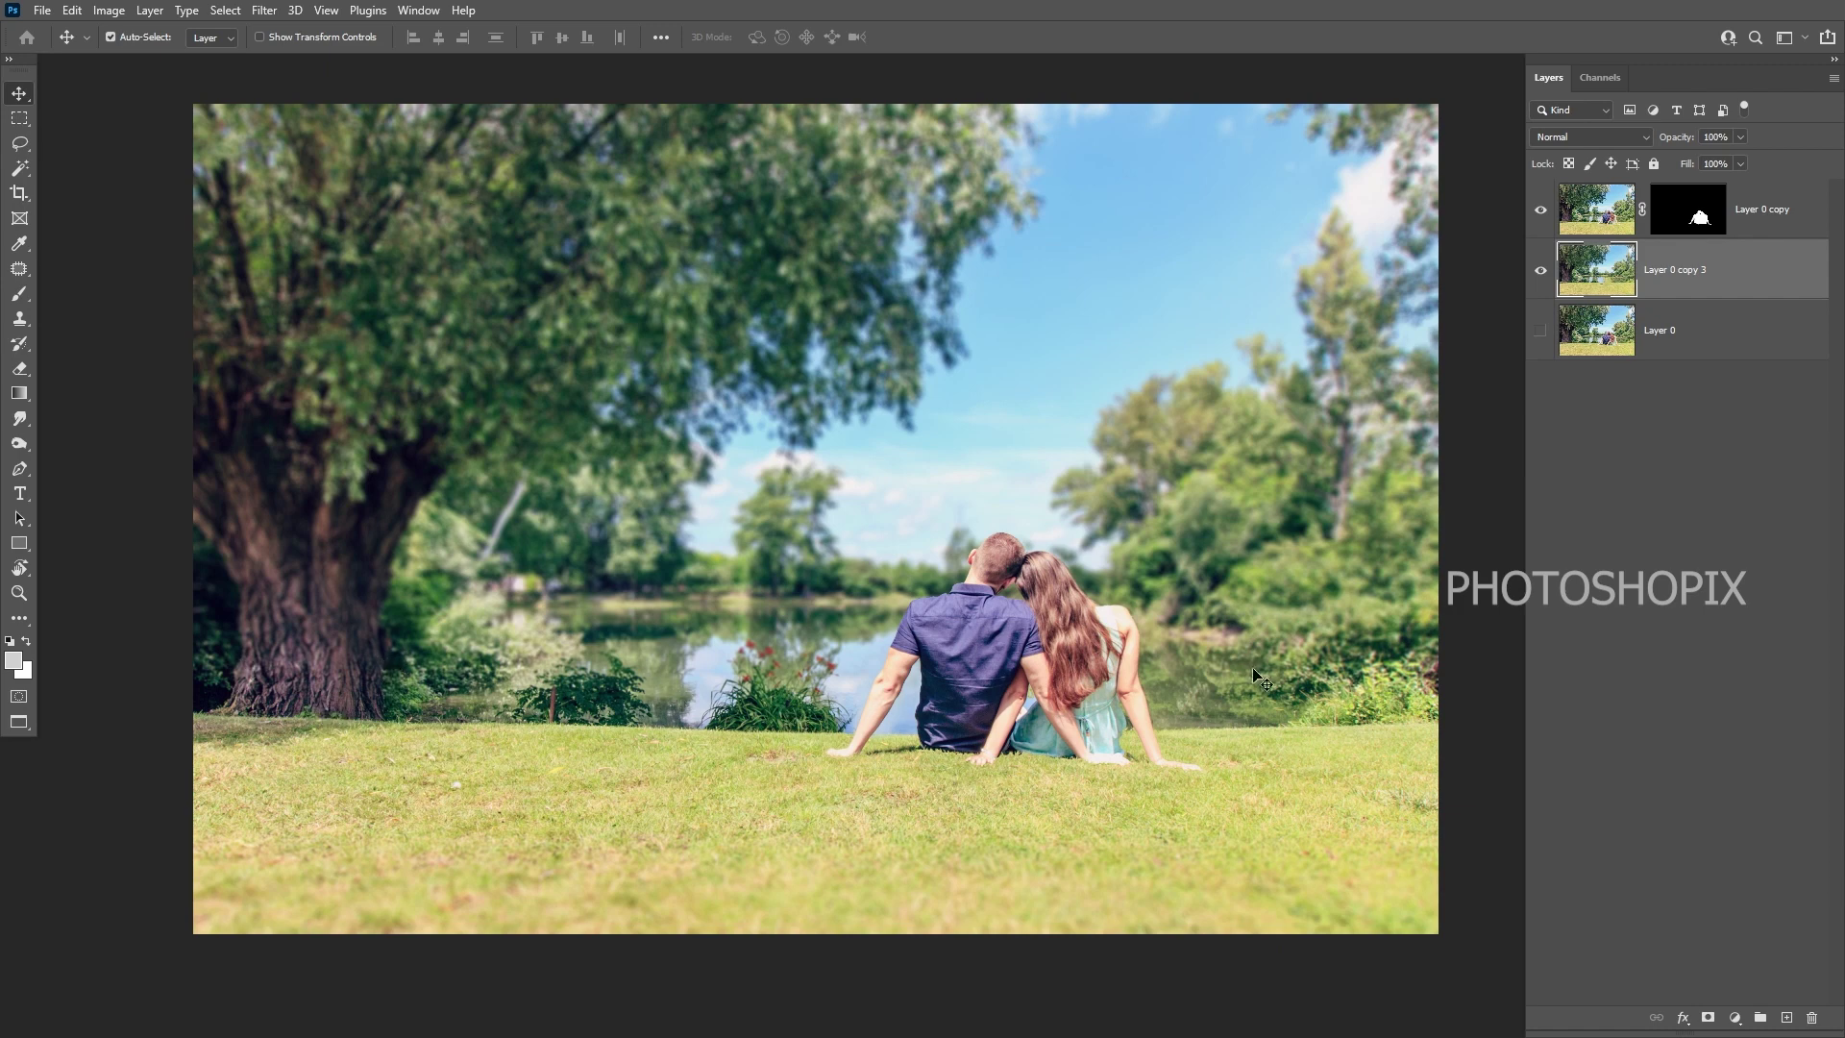
# - Start a Field Blur on Layer 0 copy 3 with its pin on the willow trunk's base and a 9 px blur
pyautogui.click(265, 10)
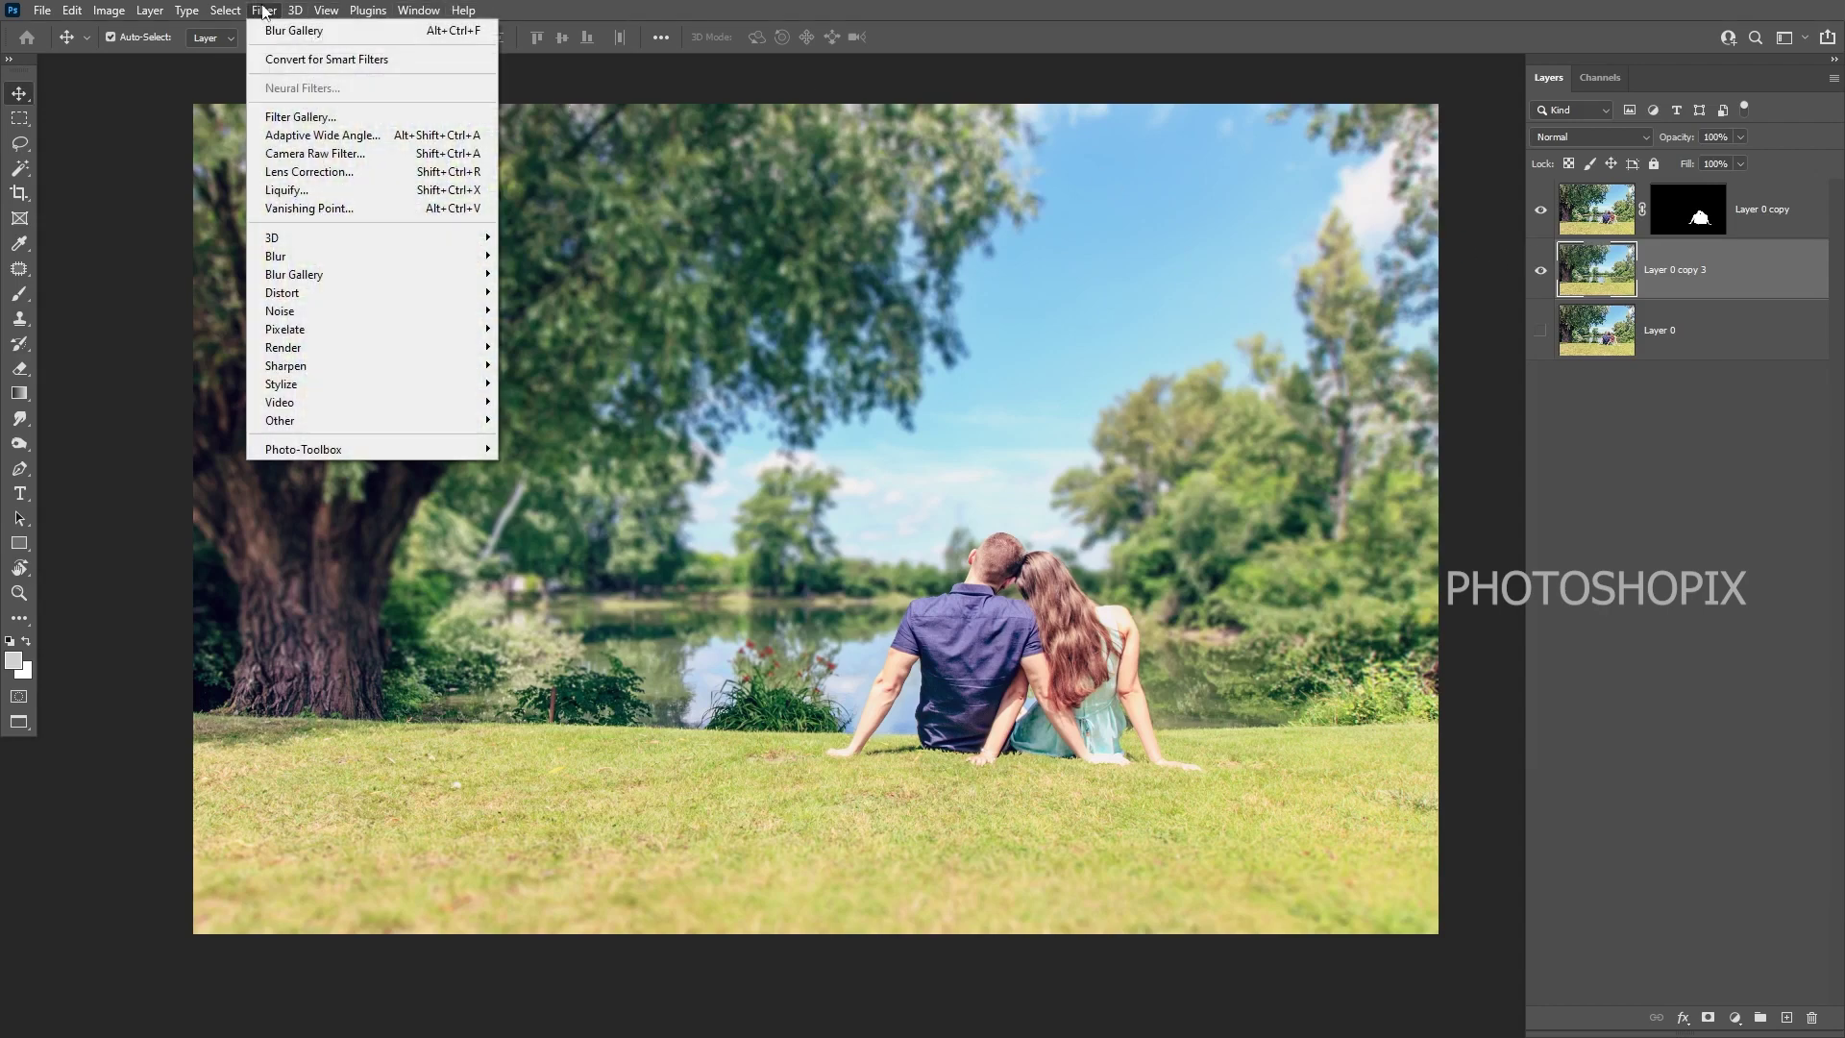
pyautogui.moveTo(375, 273)
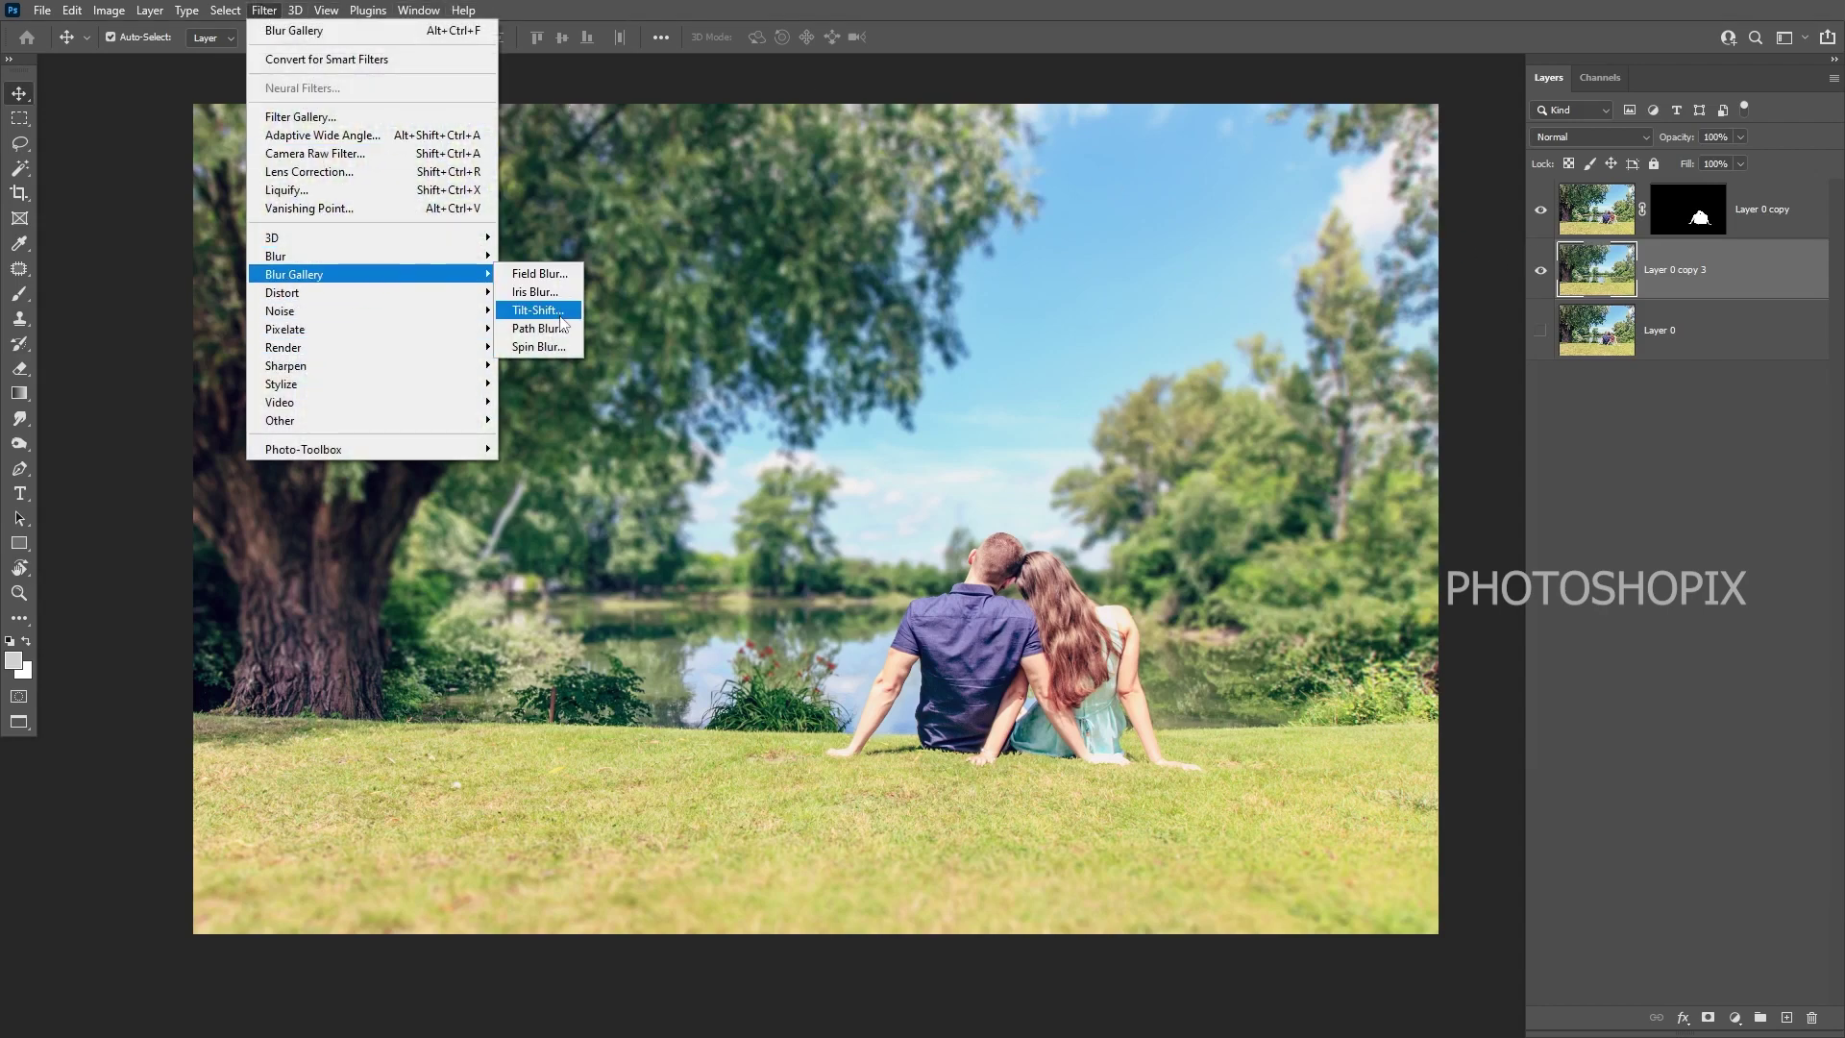
pyautogui.click(538, 274)
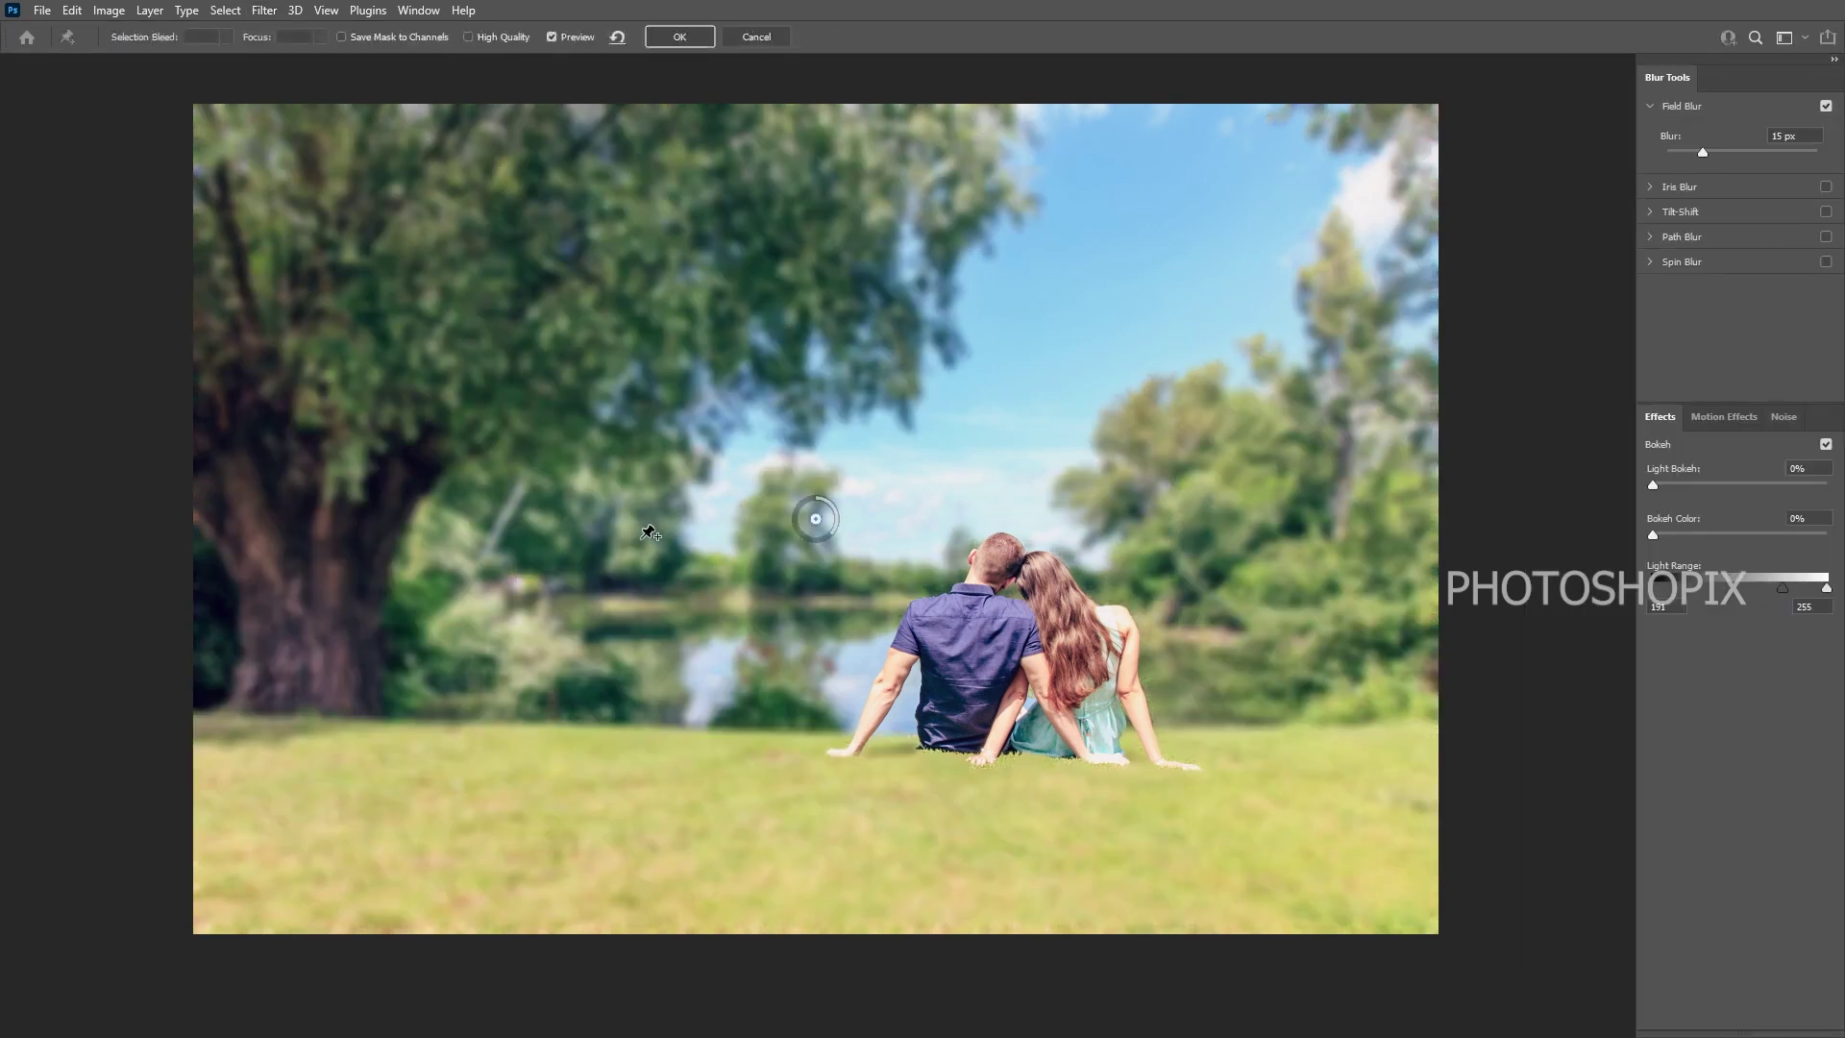
pyautogui.moveTo(815, 520); pyautogui.dragTo(333, 677)
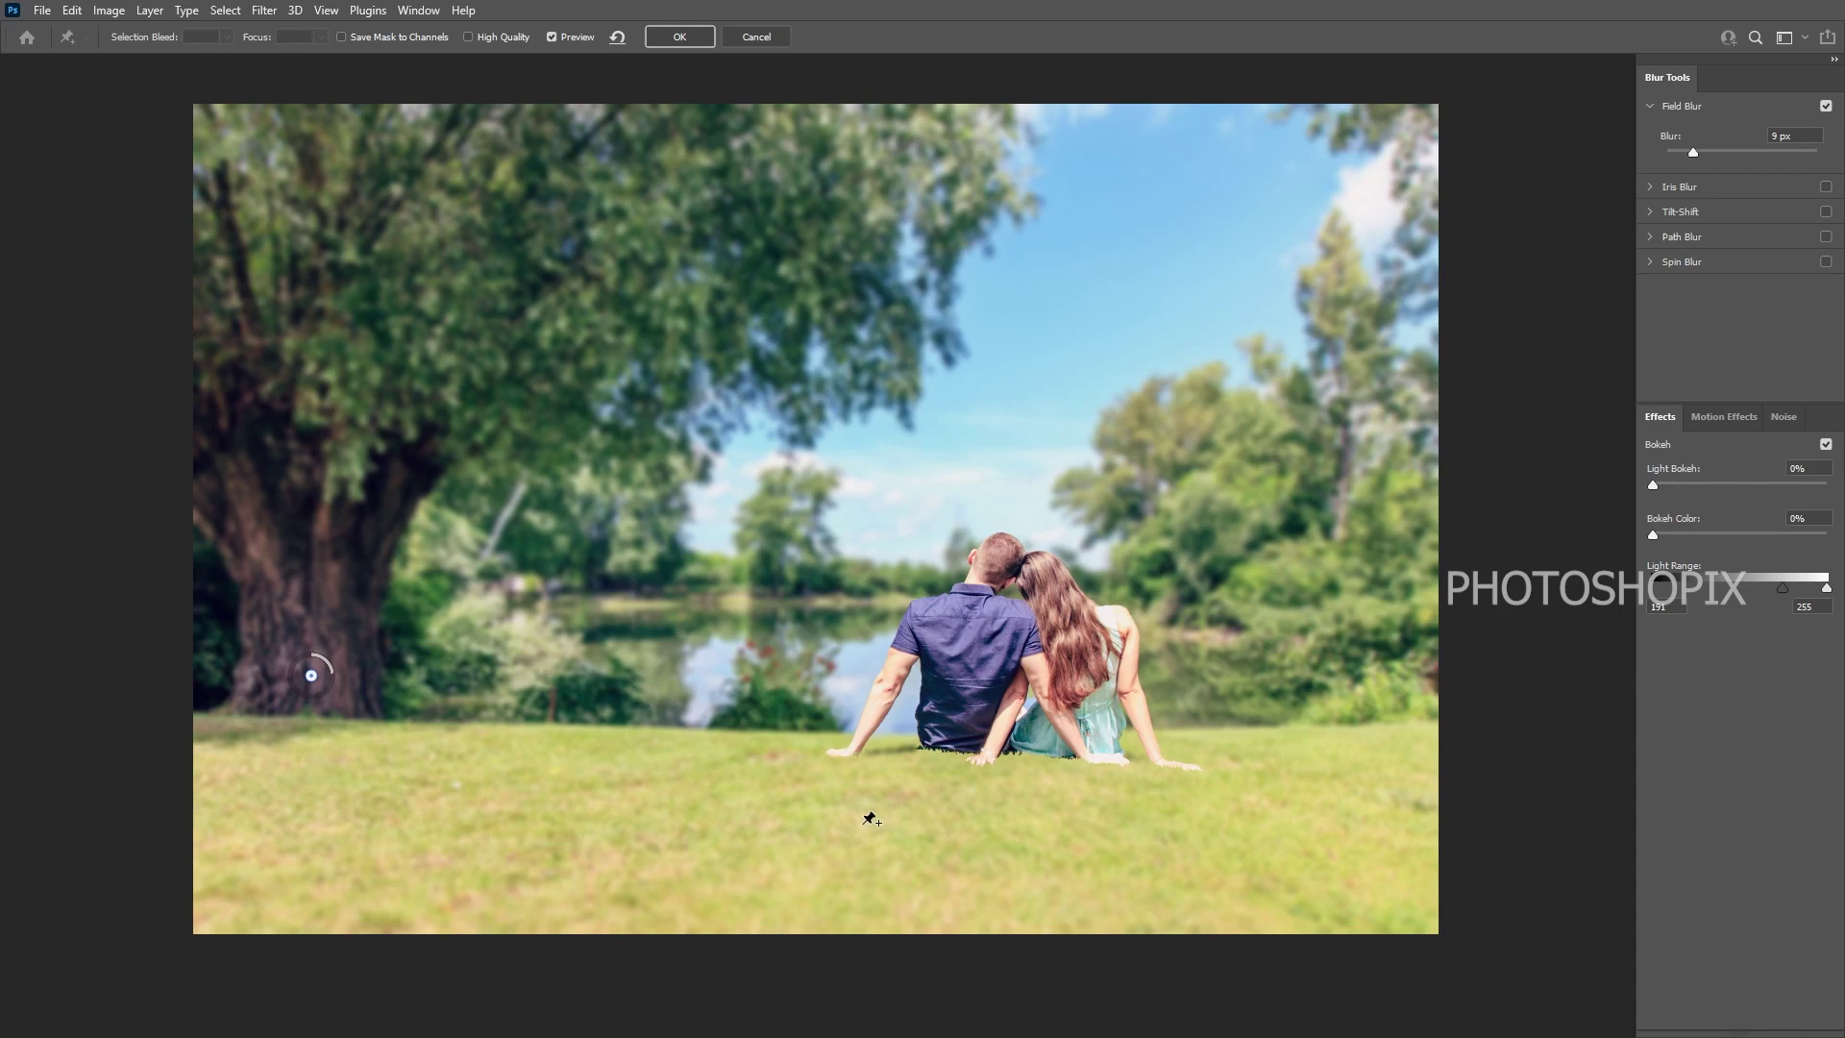
# - Add field blur pins on the man's back and the foreground grass, each set to 0 px
pyautogui.click(995, 676)
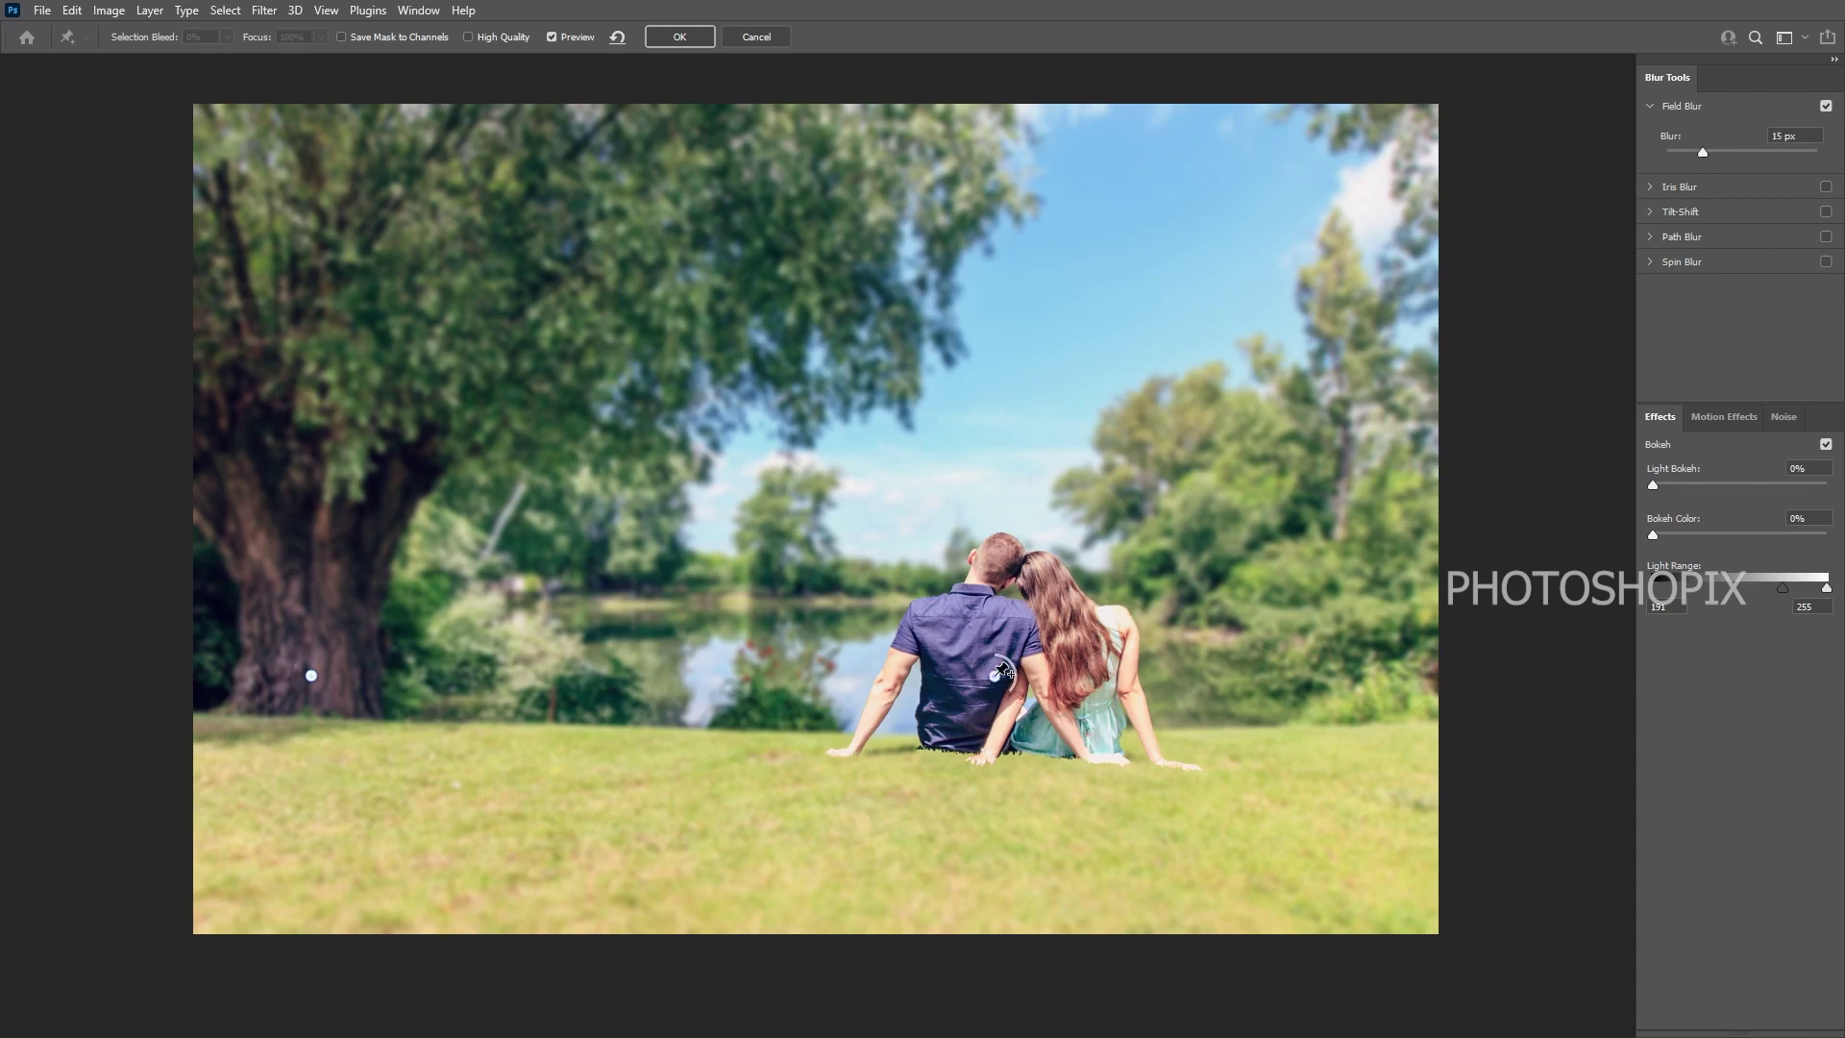
pyautogui.moveTo(1016, 676); pyautogui.dragTo(994, 653)
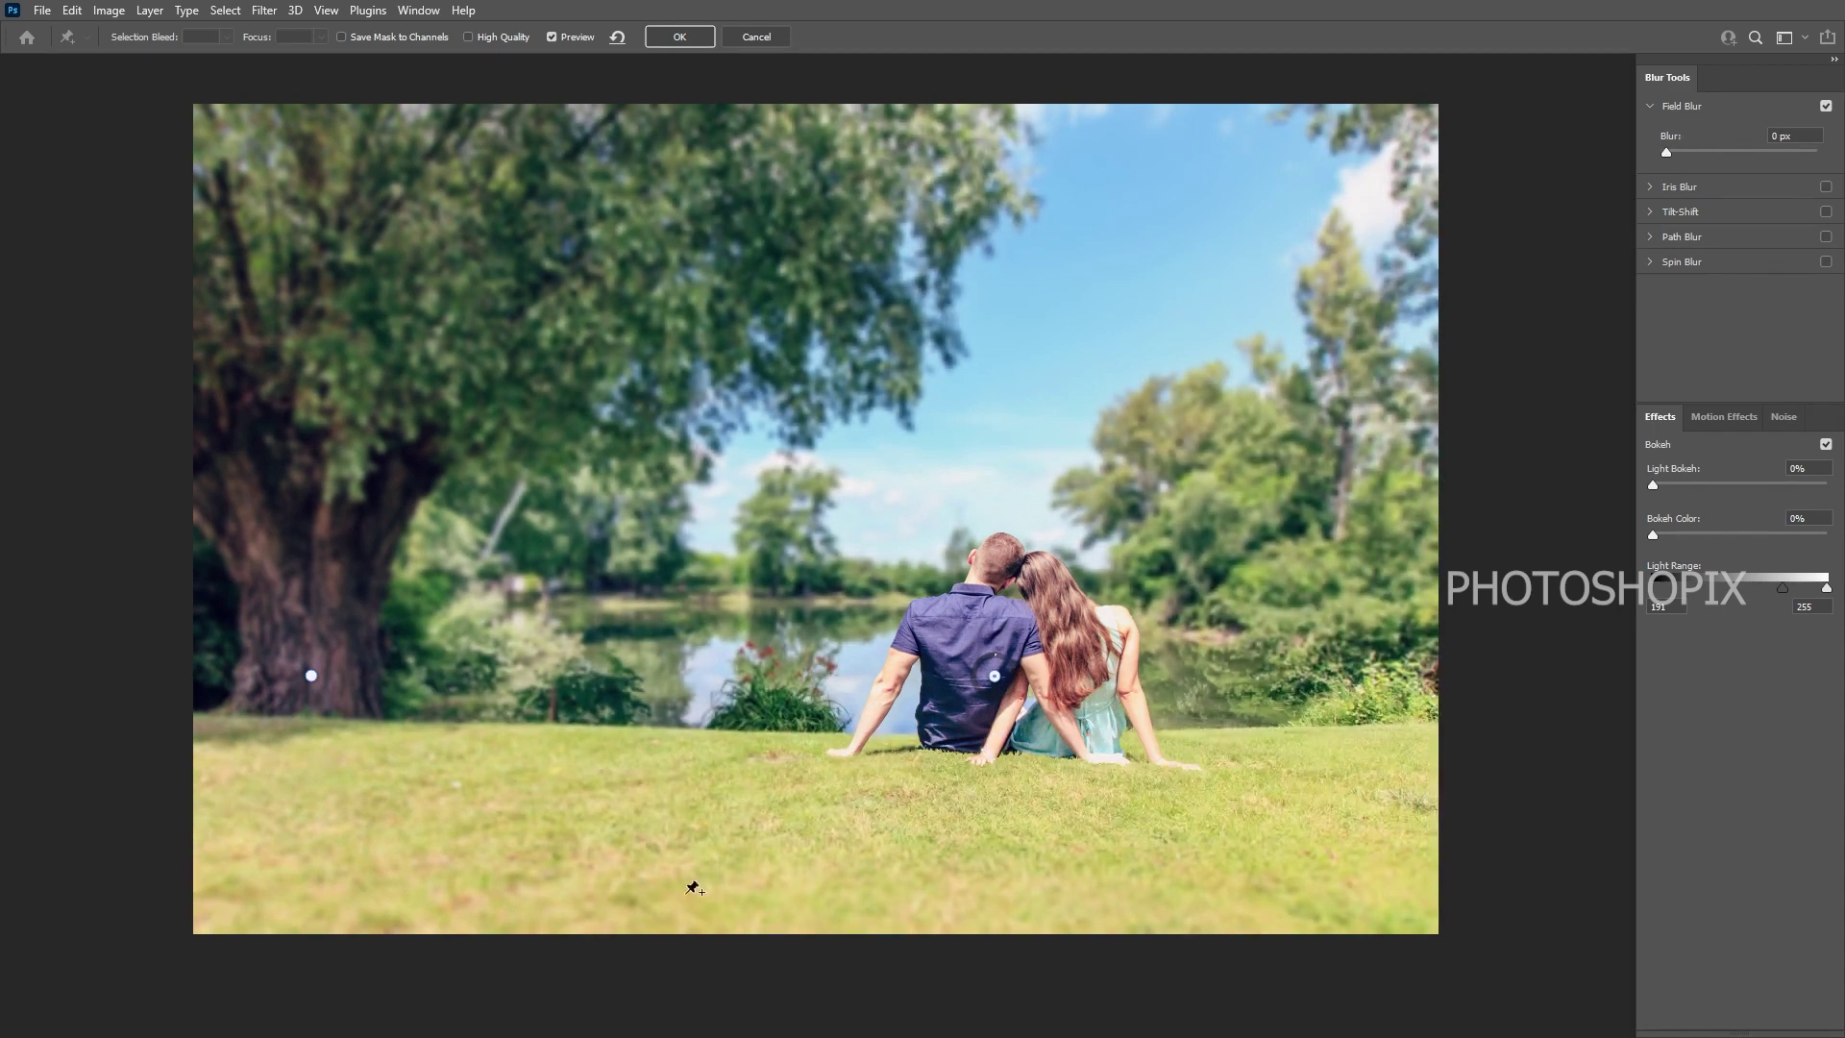
pyautogui.click(716, 868)
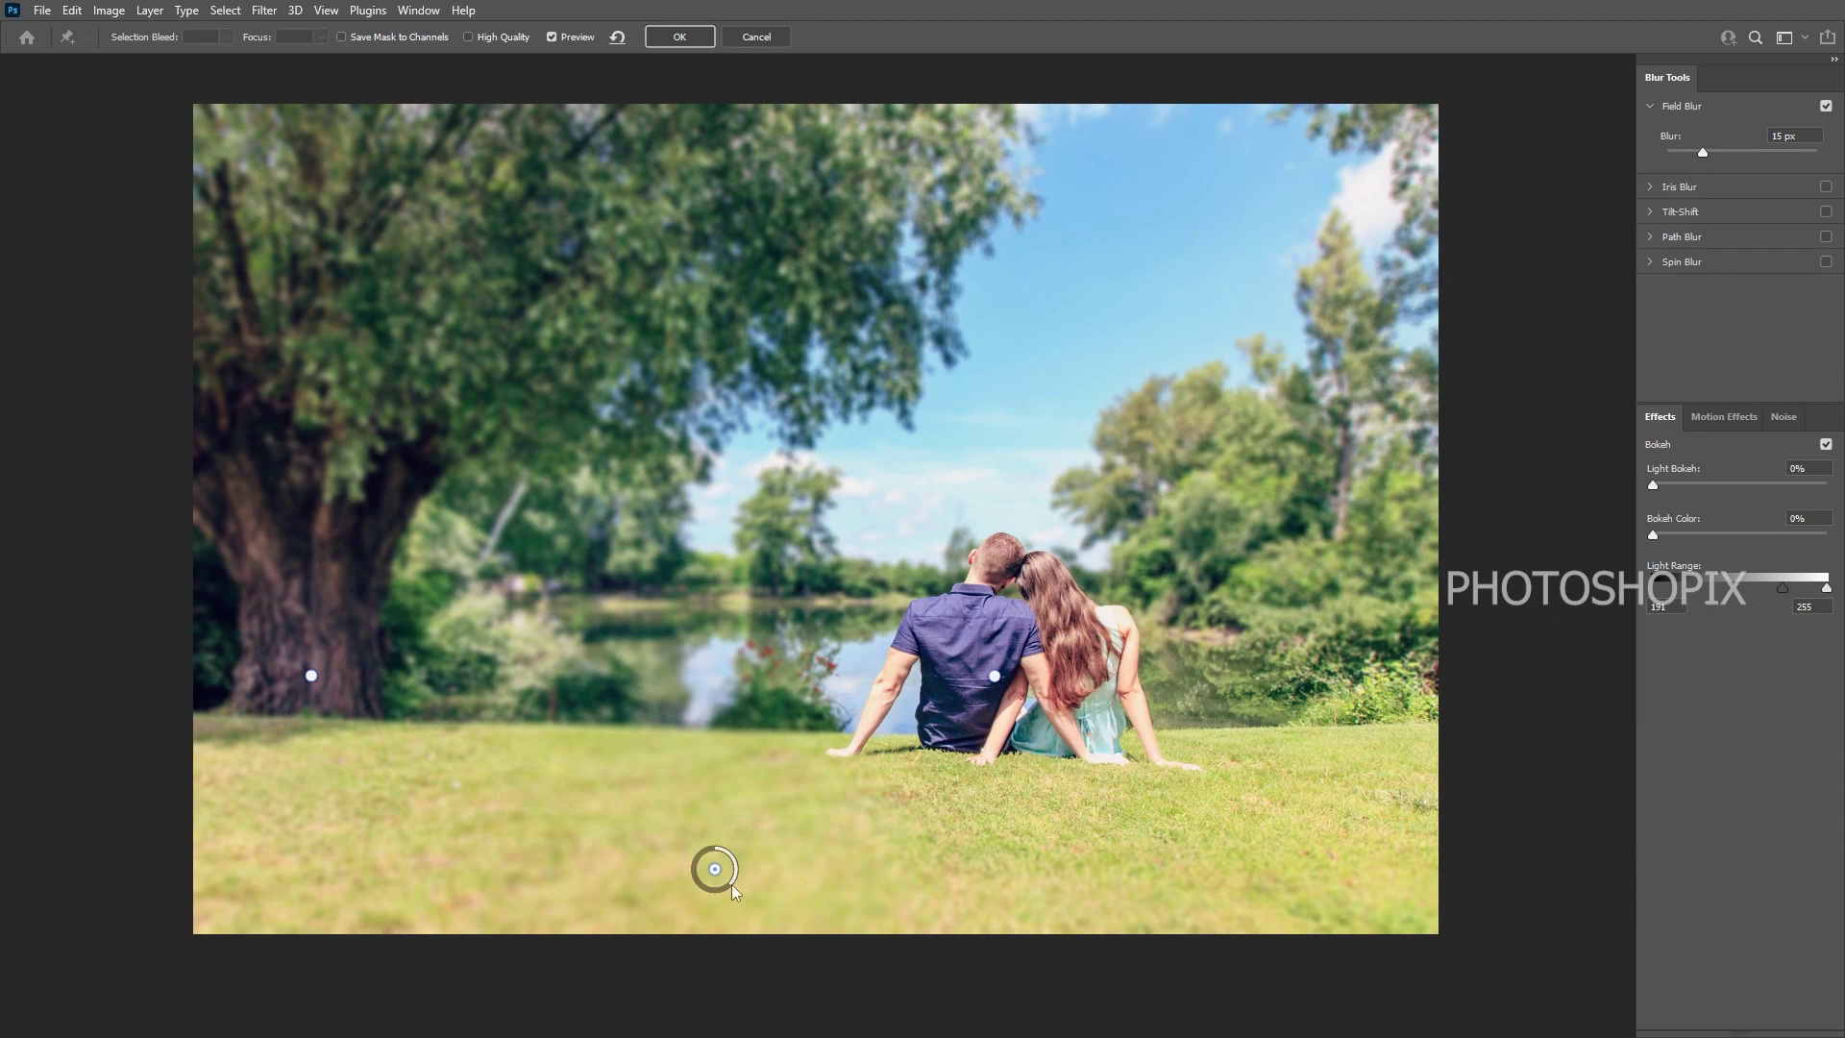
pyautogui.moveTo(732, 889); pyautogui.dragTo(729, 858)
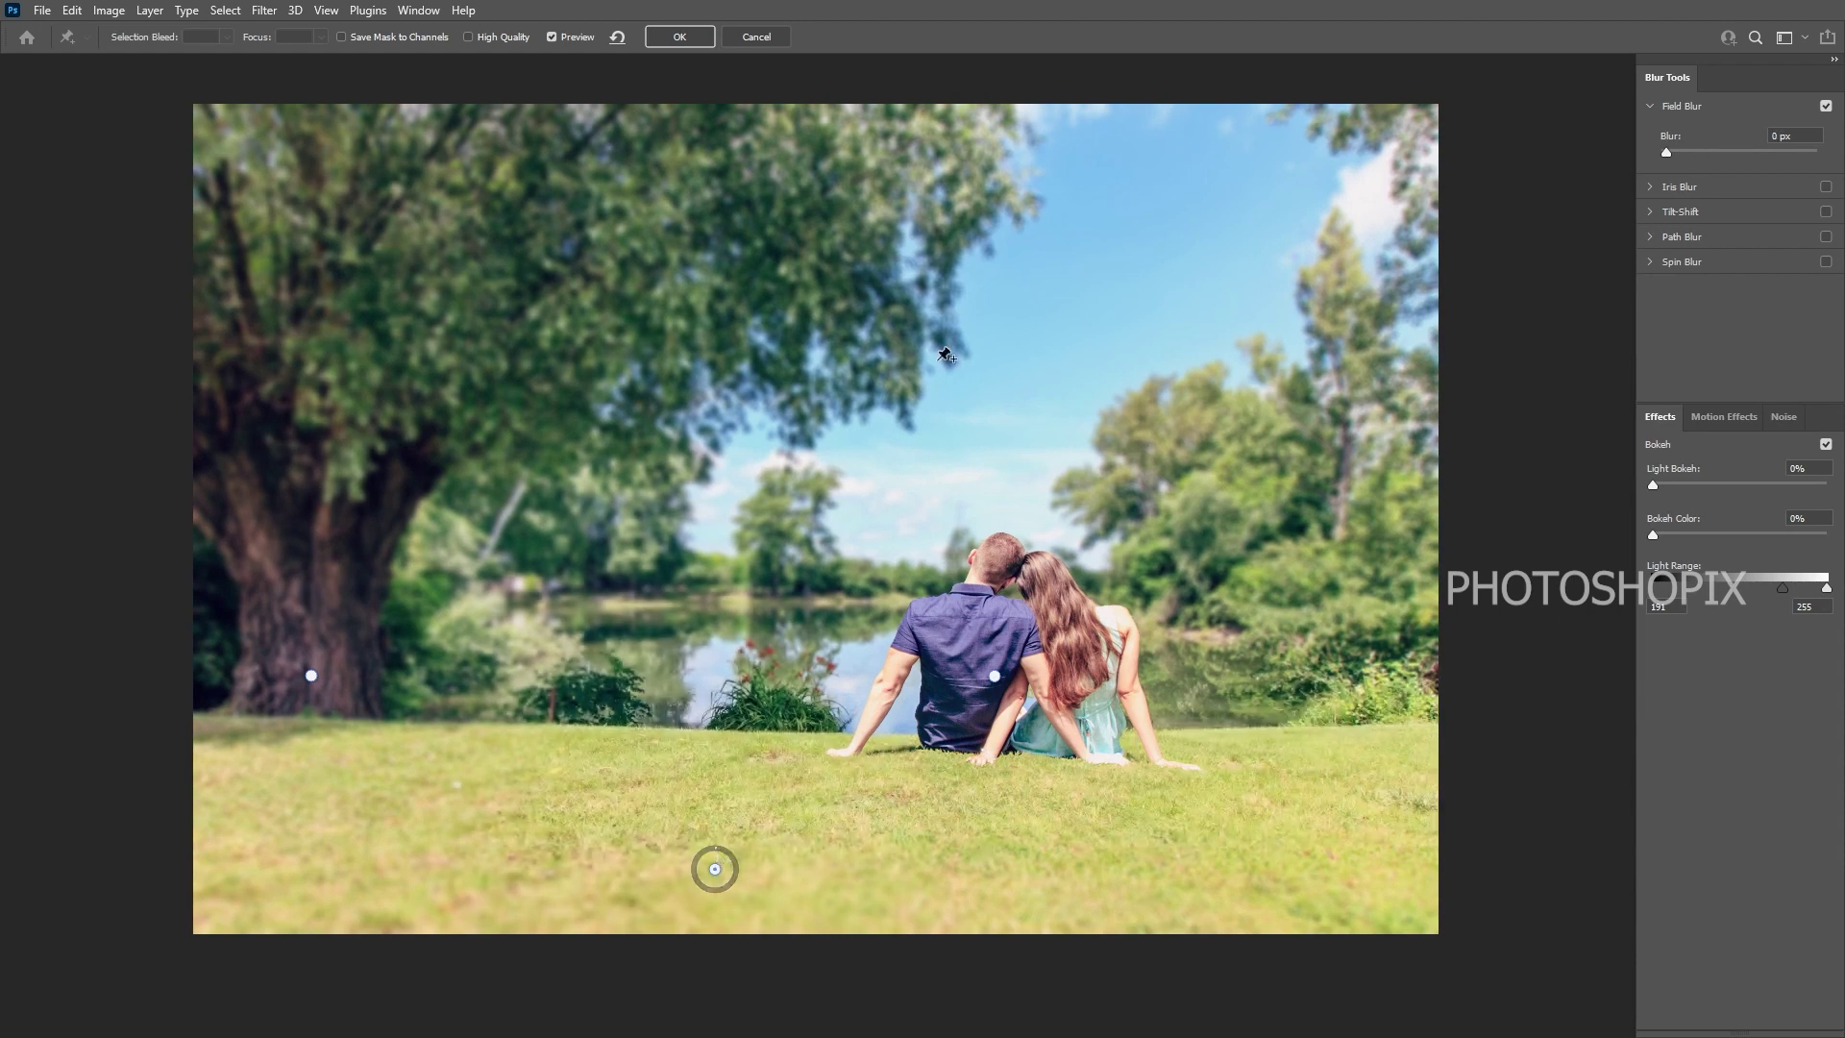
# - Add field blur pins on the willow's outer branches, the tall tree opposite and the upper sky, each set to 0 px
pyautogui.click(975, 214)
pyautogui.moveTo(984, 229); pyautogui.dragTo(974, 187)
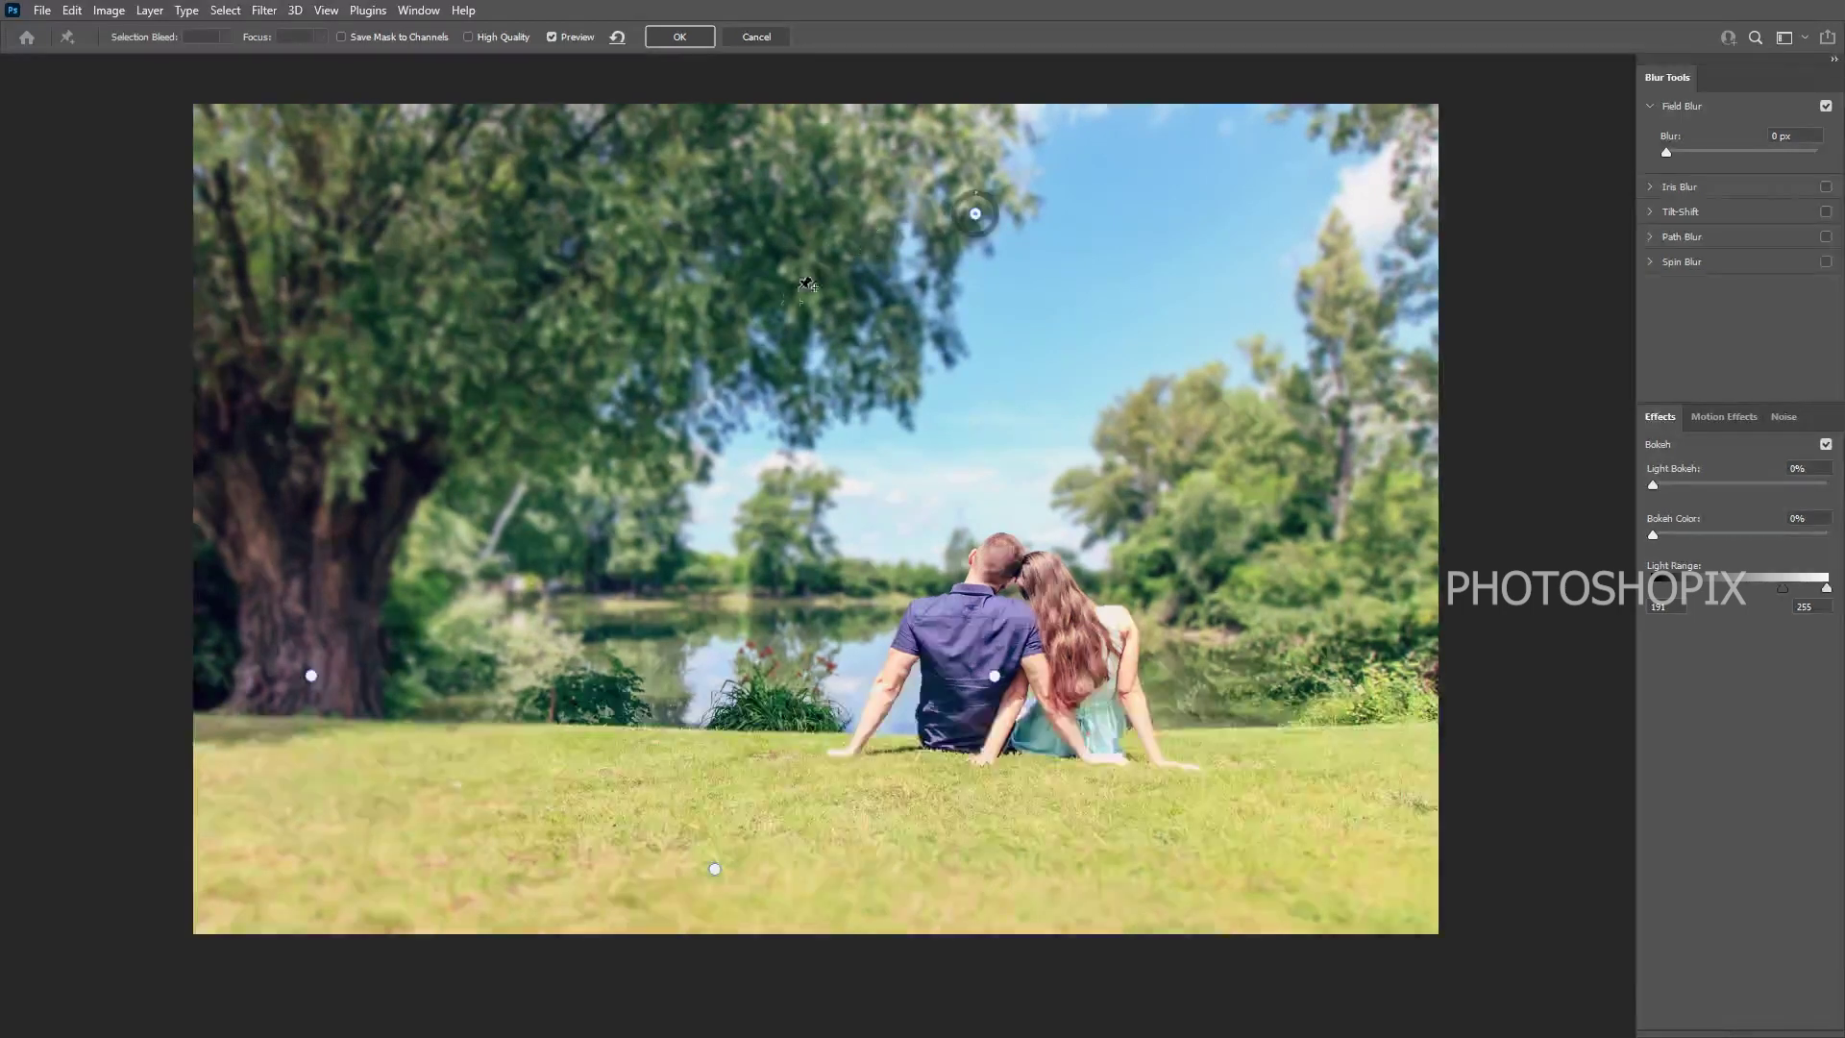
pyautogui.click(1341, 349)
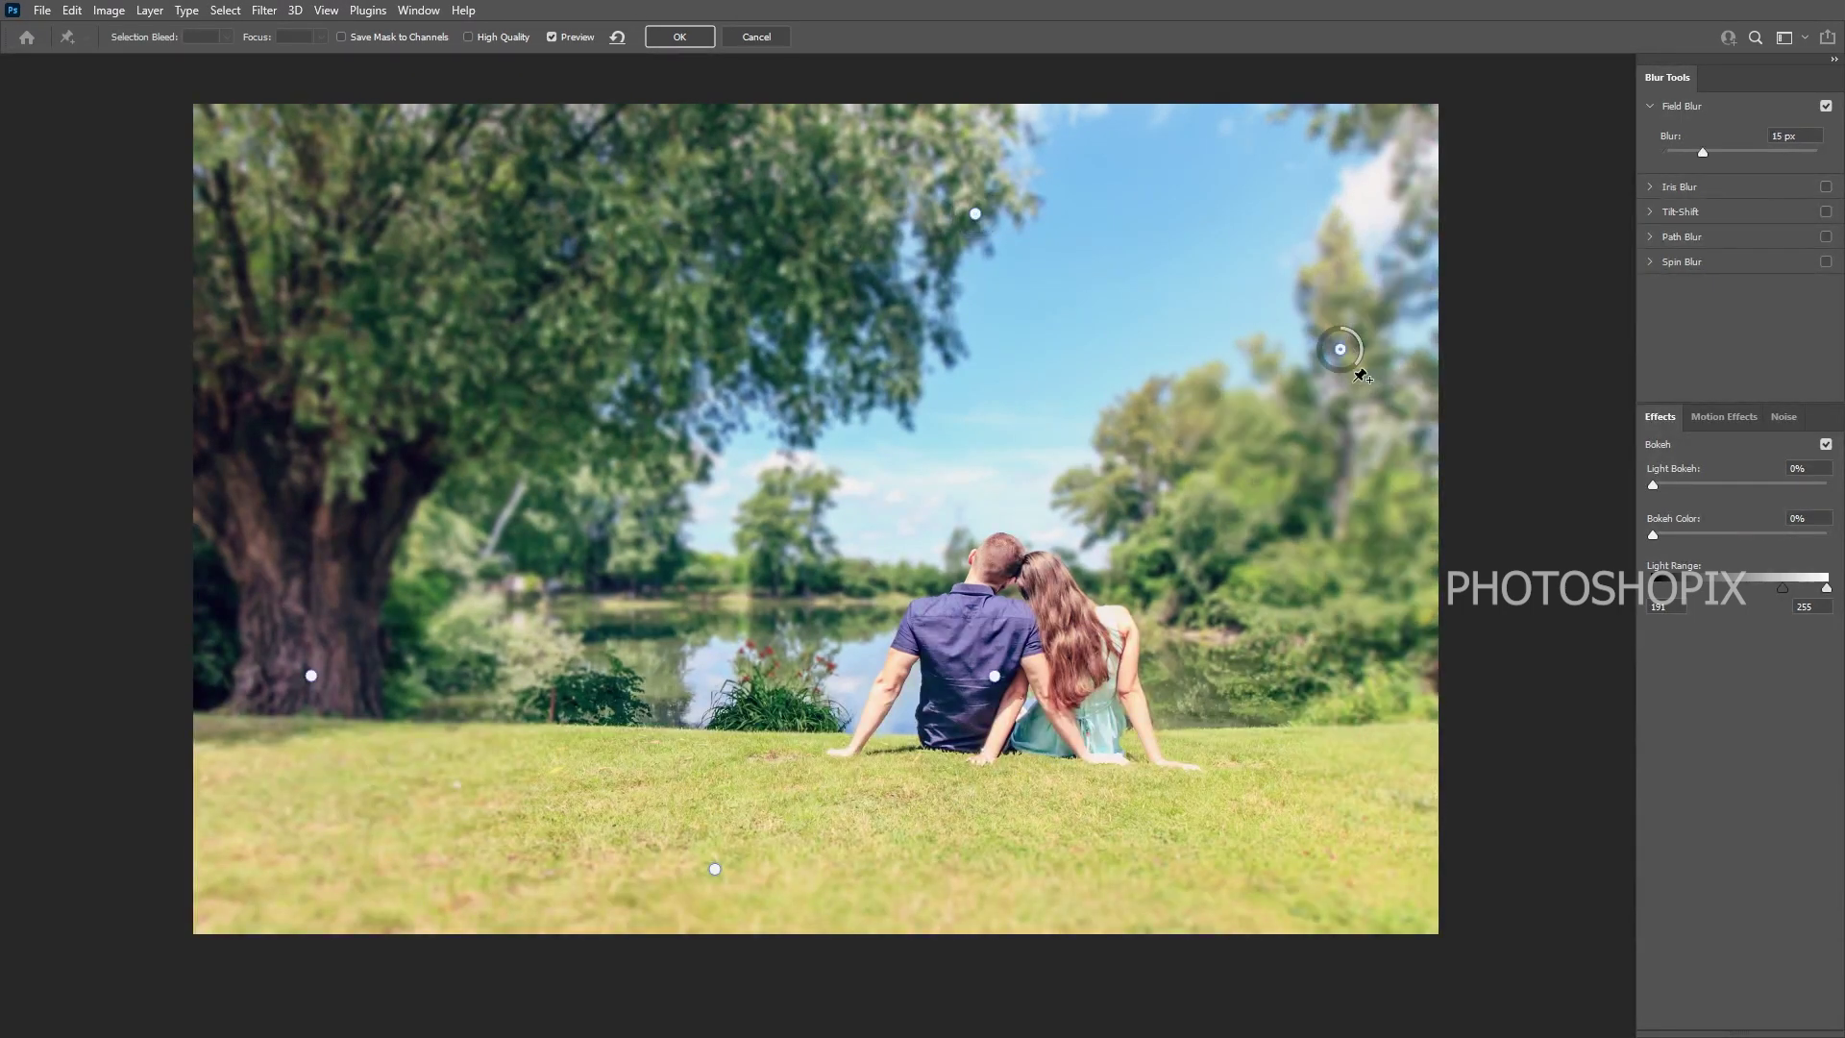
pyautogui.moveTo(1357, 367); pyautogui.dragTo(1341, 325)
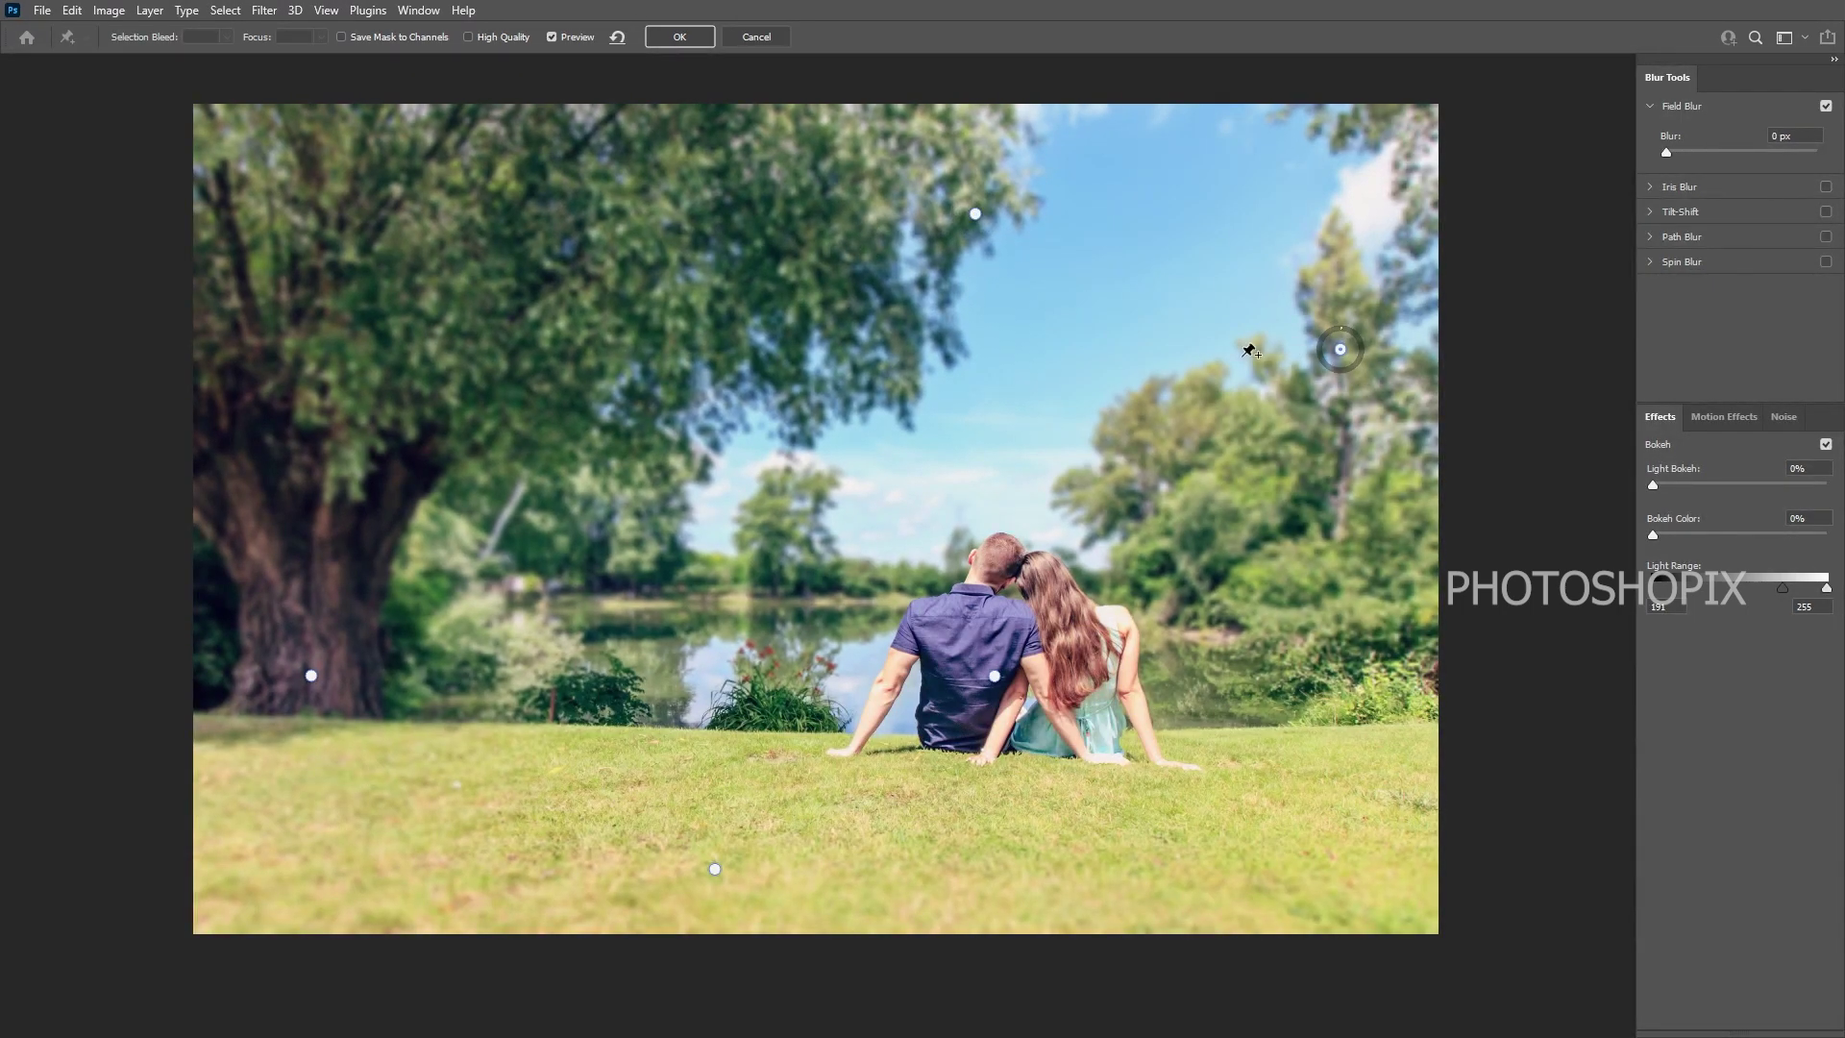
pyautogui.click(1200, 189)
pyautogui.moveTo(1212, 210); pyautogui.dragTo(1199, 169)
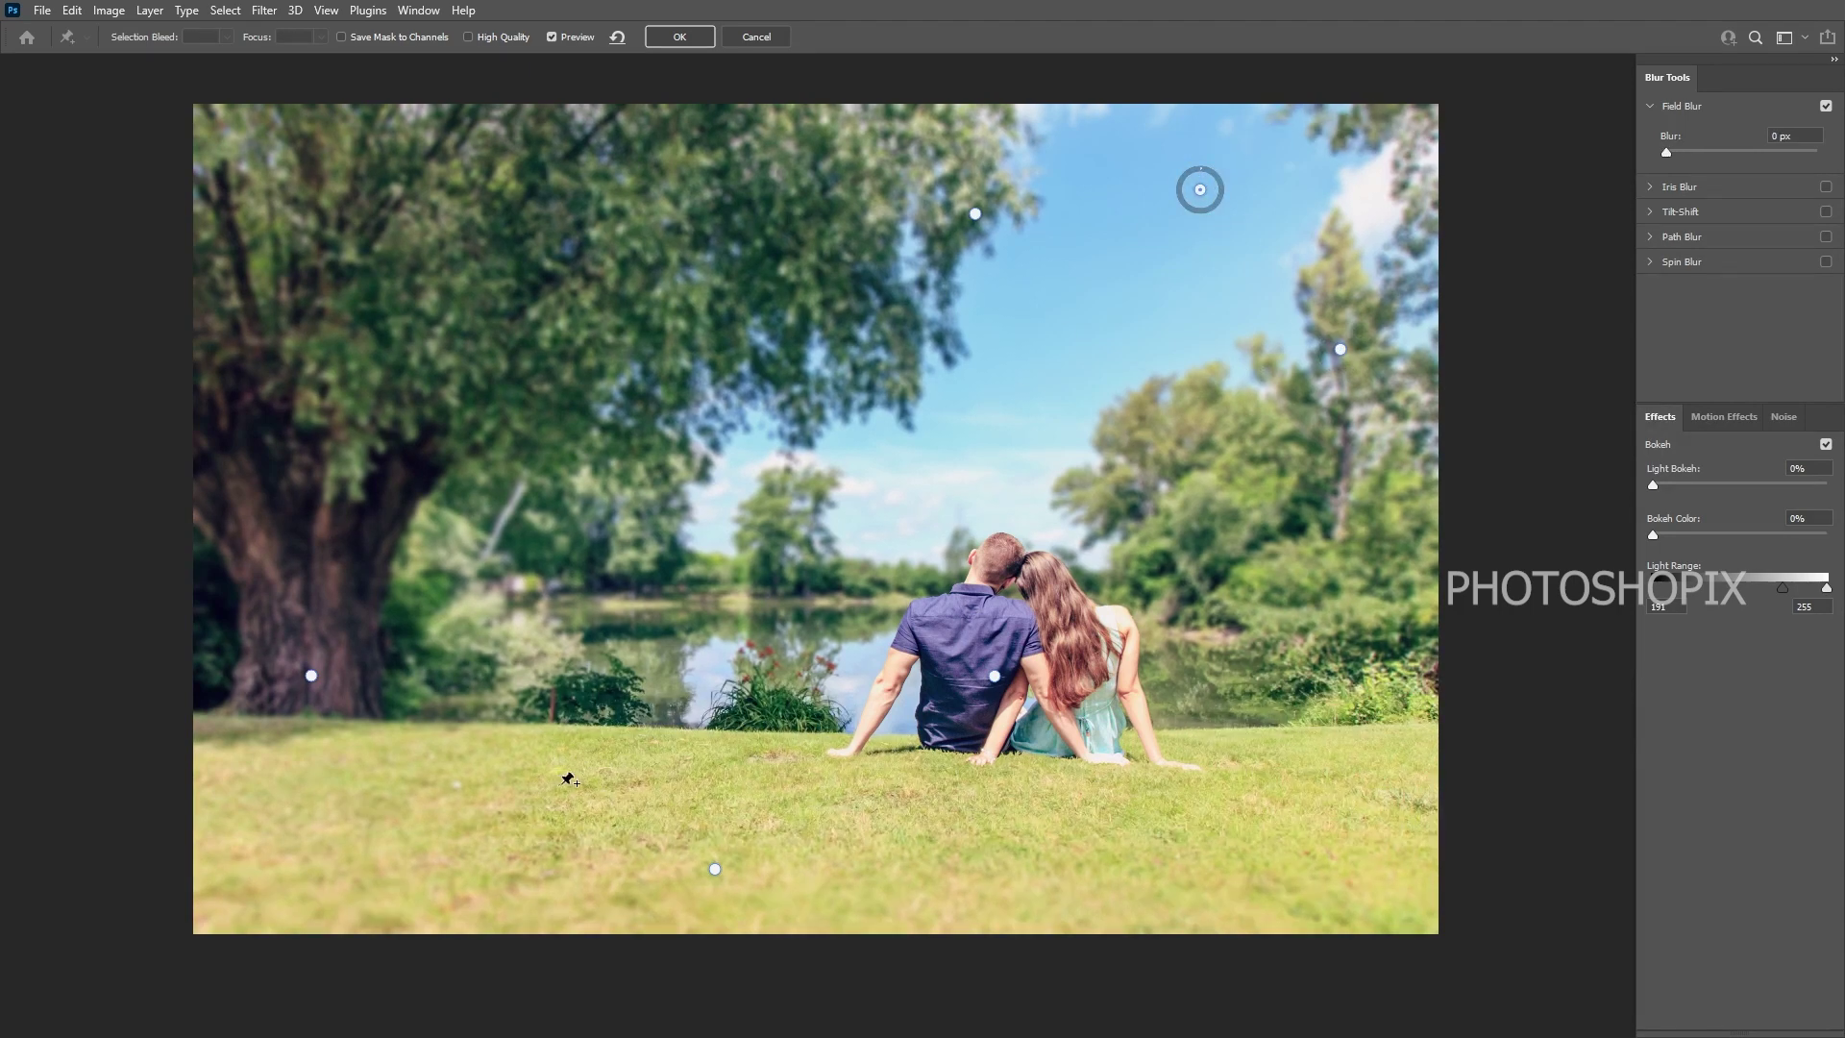
# - Add field blur pins with reduced blur on the dark lakeside bush, the red-flowered plant (2 px) and the man's supporting hand (0 px)
pyautogui.click(576, 689)
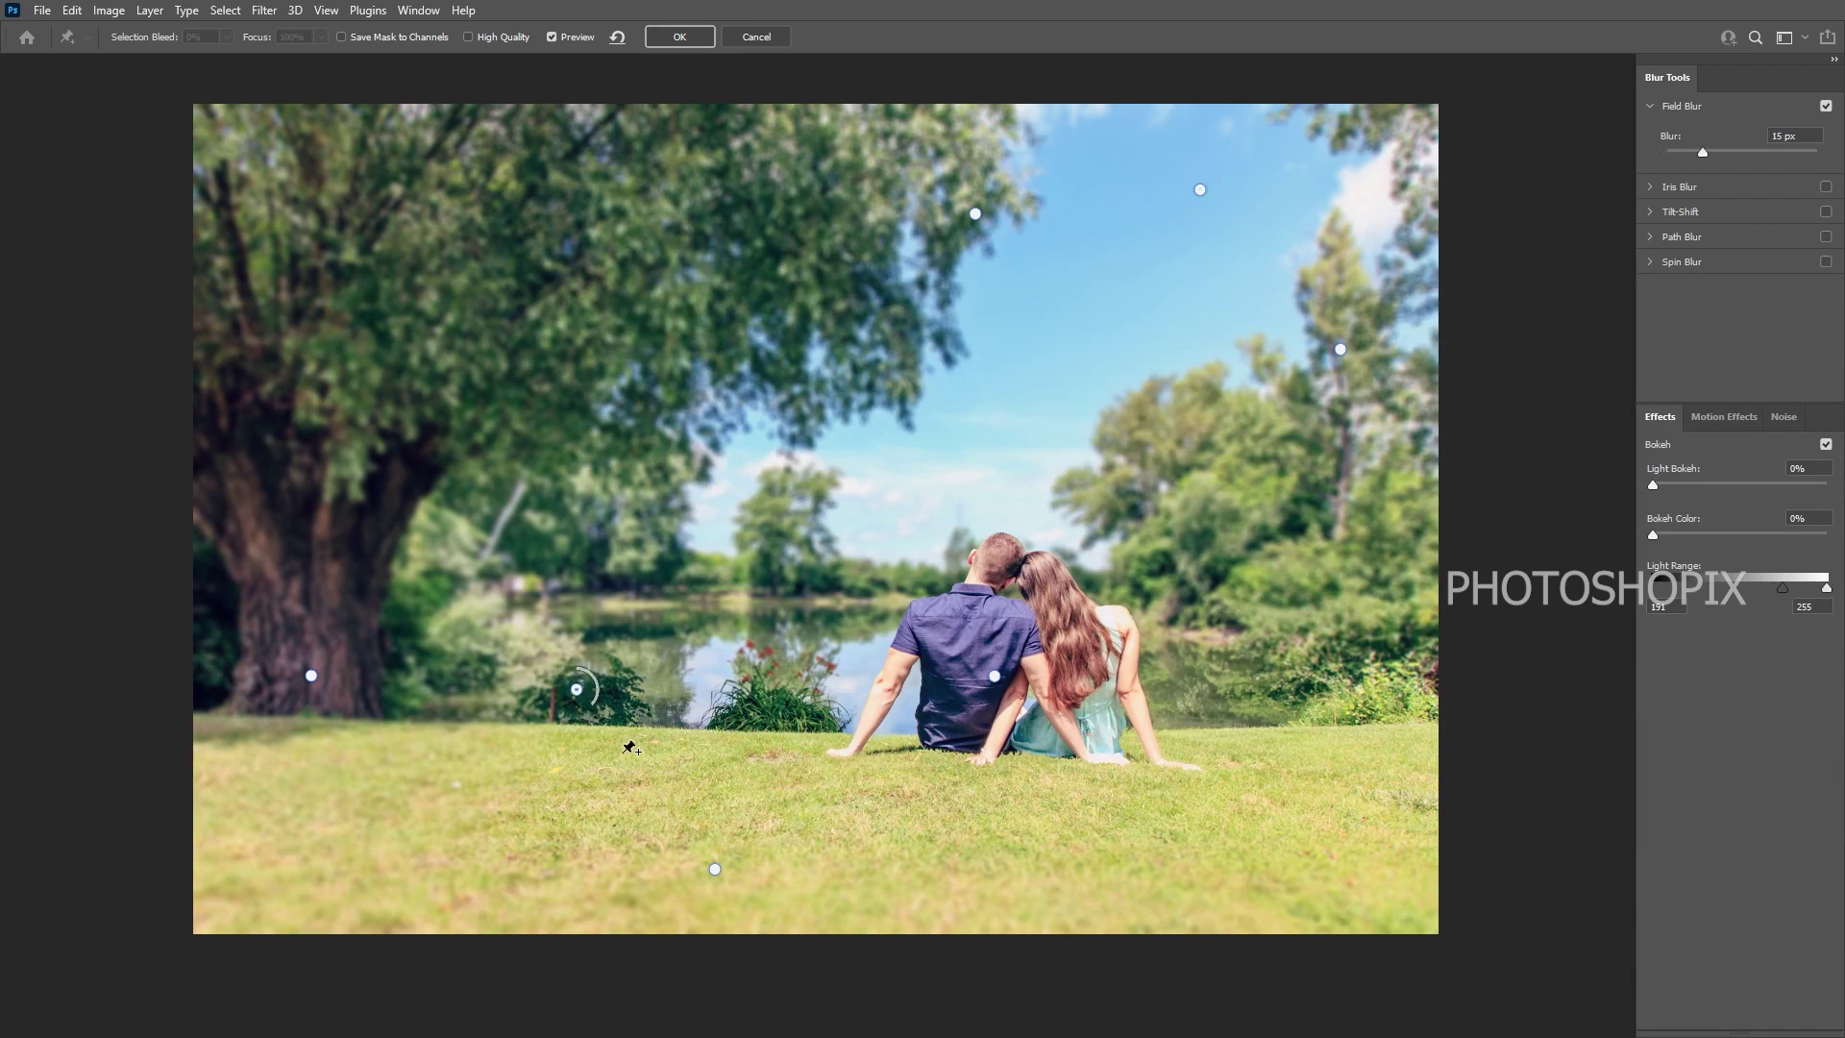
pyautogui.moveTo(592, 688); pyautogui.dragTo(585, 671)
pyautogui.click(749, 702)
pyautogui.moveTo(760, 714); pyautogui.dragTo(759, 684)
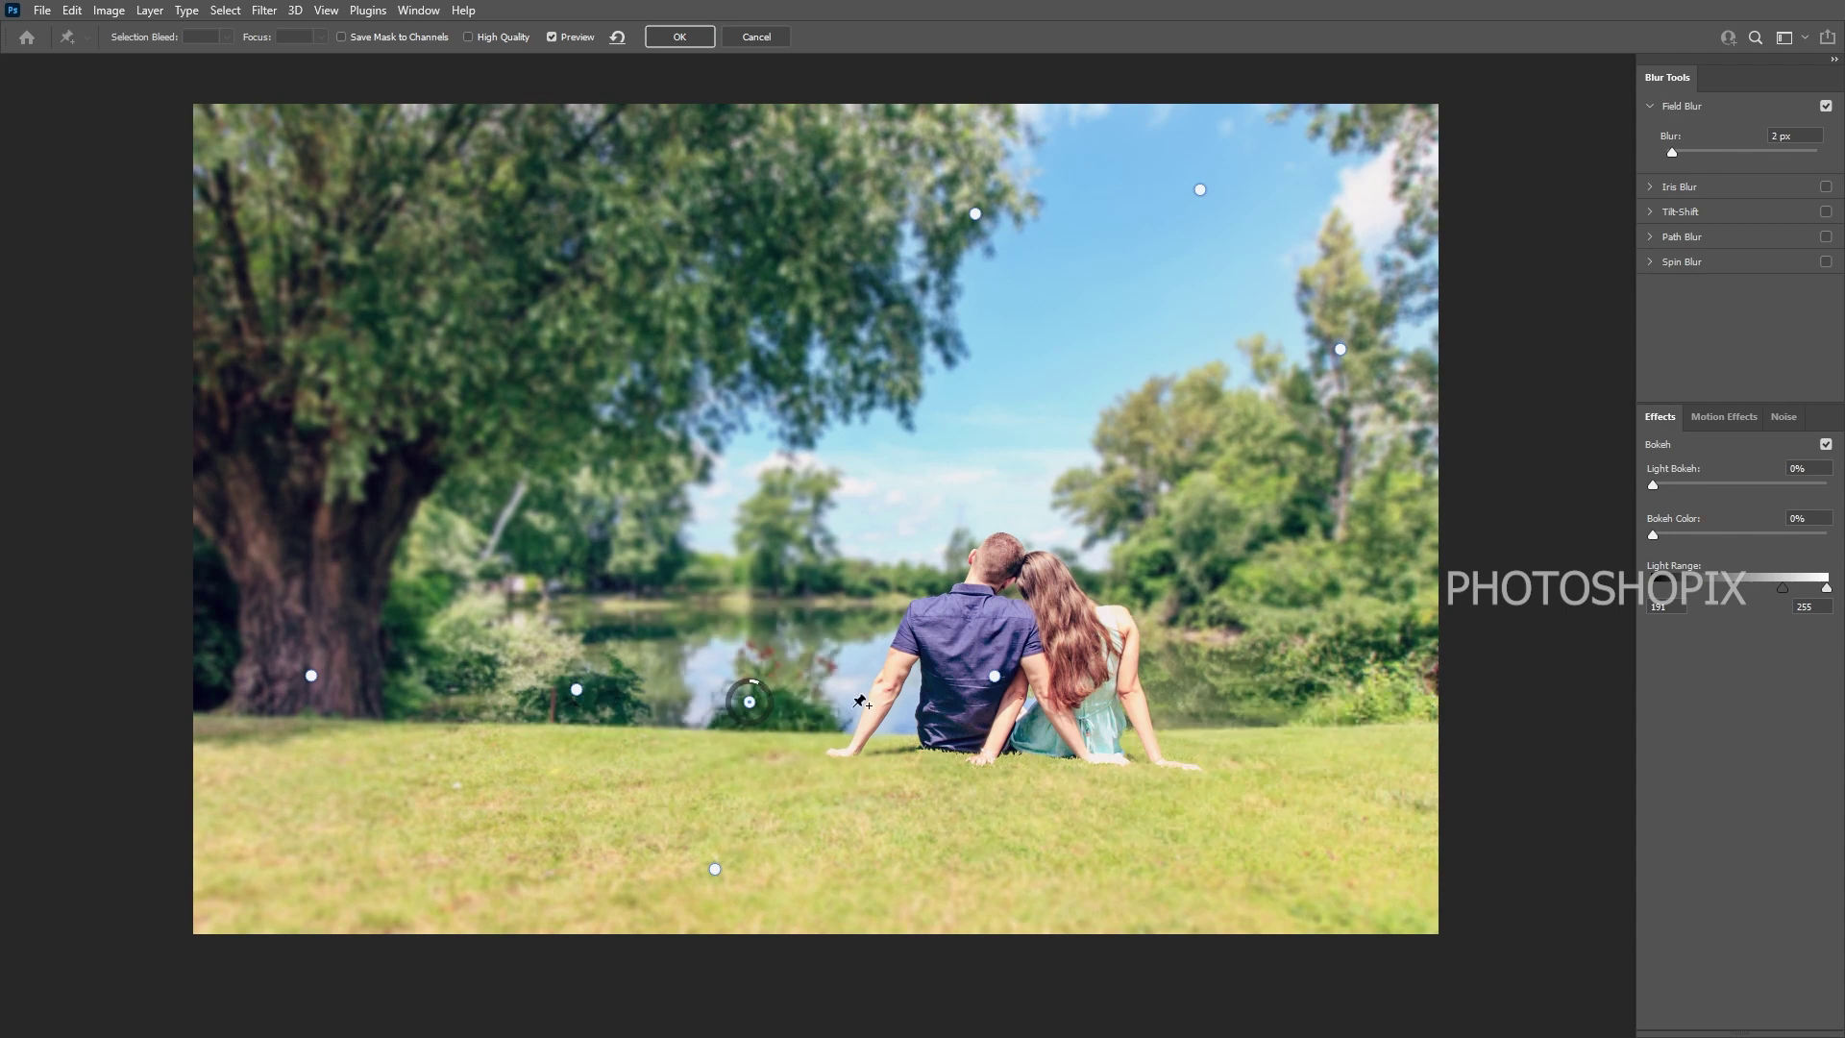
pyautogui.click(858, 743)
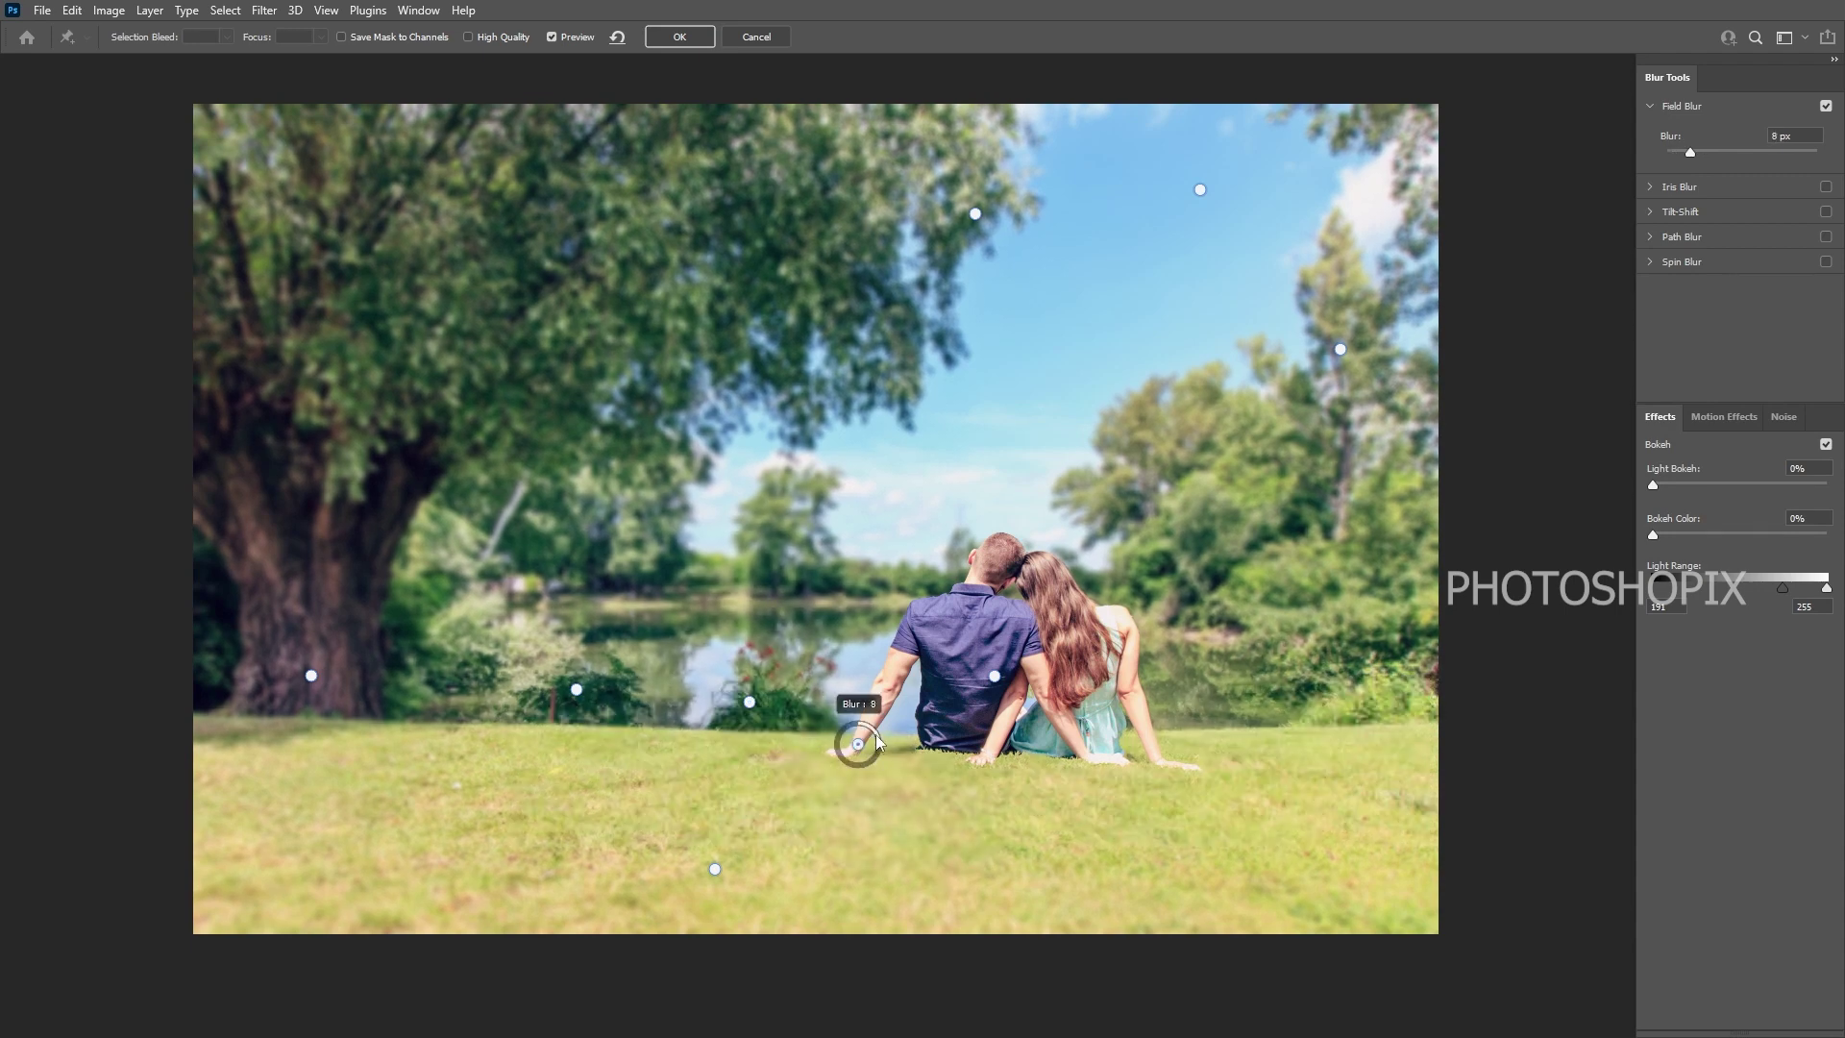
pyautogui.moveTo(870, 766); pyautogui.dragTo(862, 732)
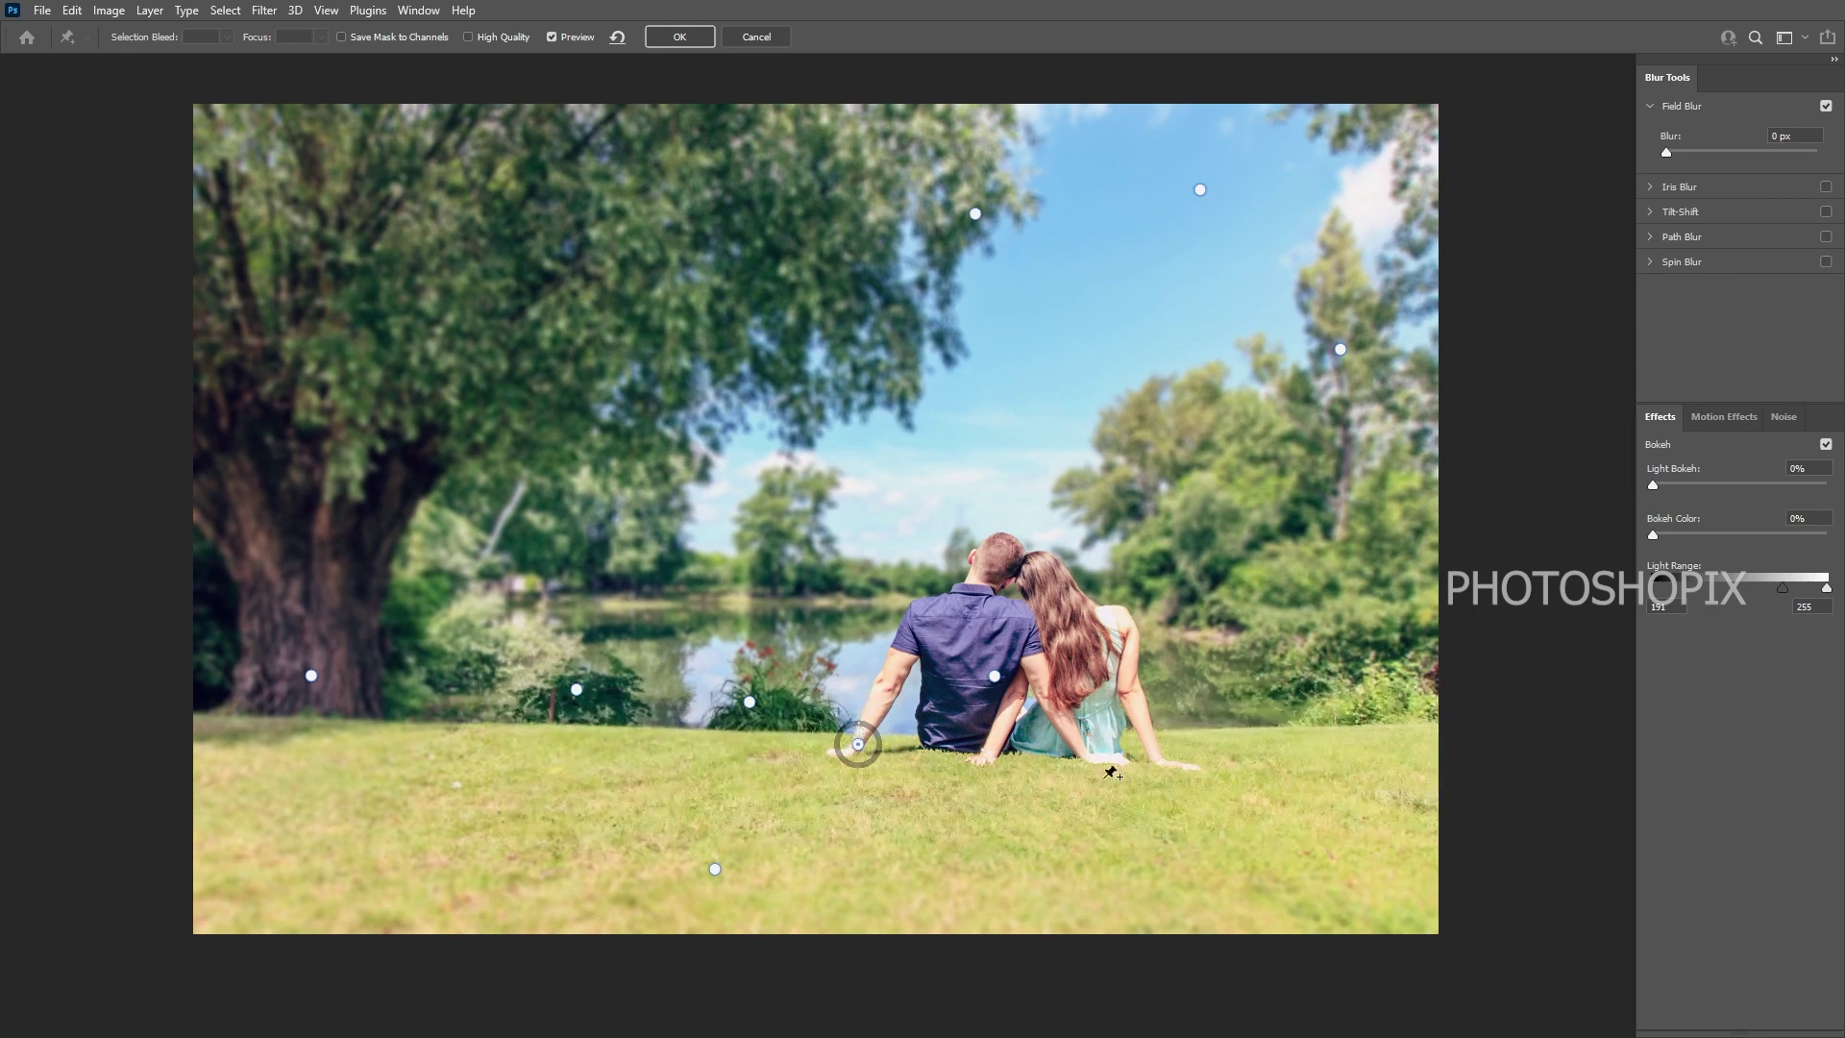
# - Add field blur pins on the grass beside the woman's hand and in the lawn's lower-right corner (0 px), and apply the blur
pyautogui.click(1228, 762)
pyautogui.moveTo(1240, 784); pyautogui.dragTo(1228, 739)
pyautogui.click(1375, 901)
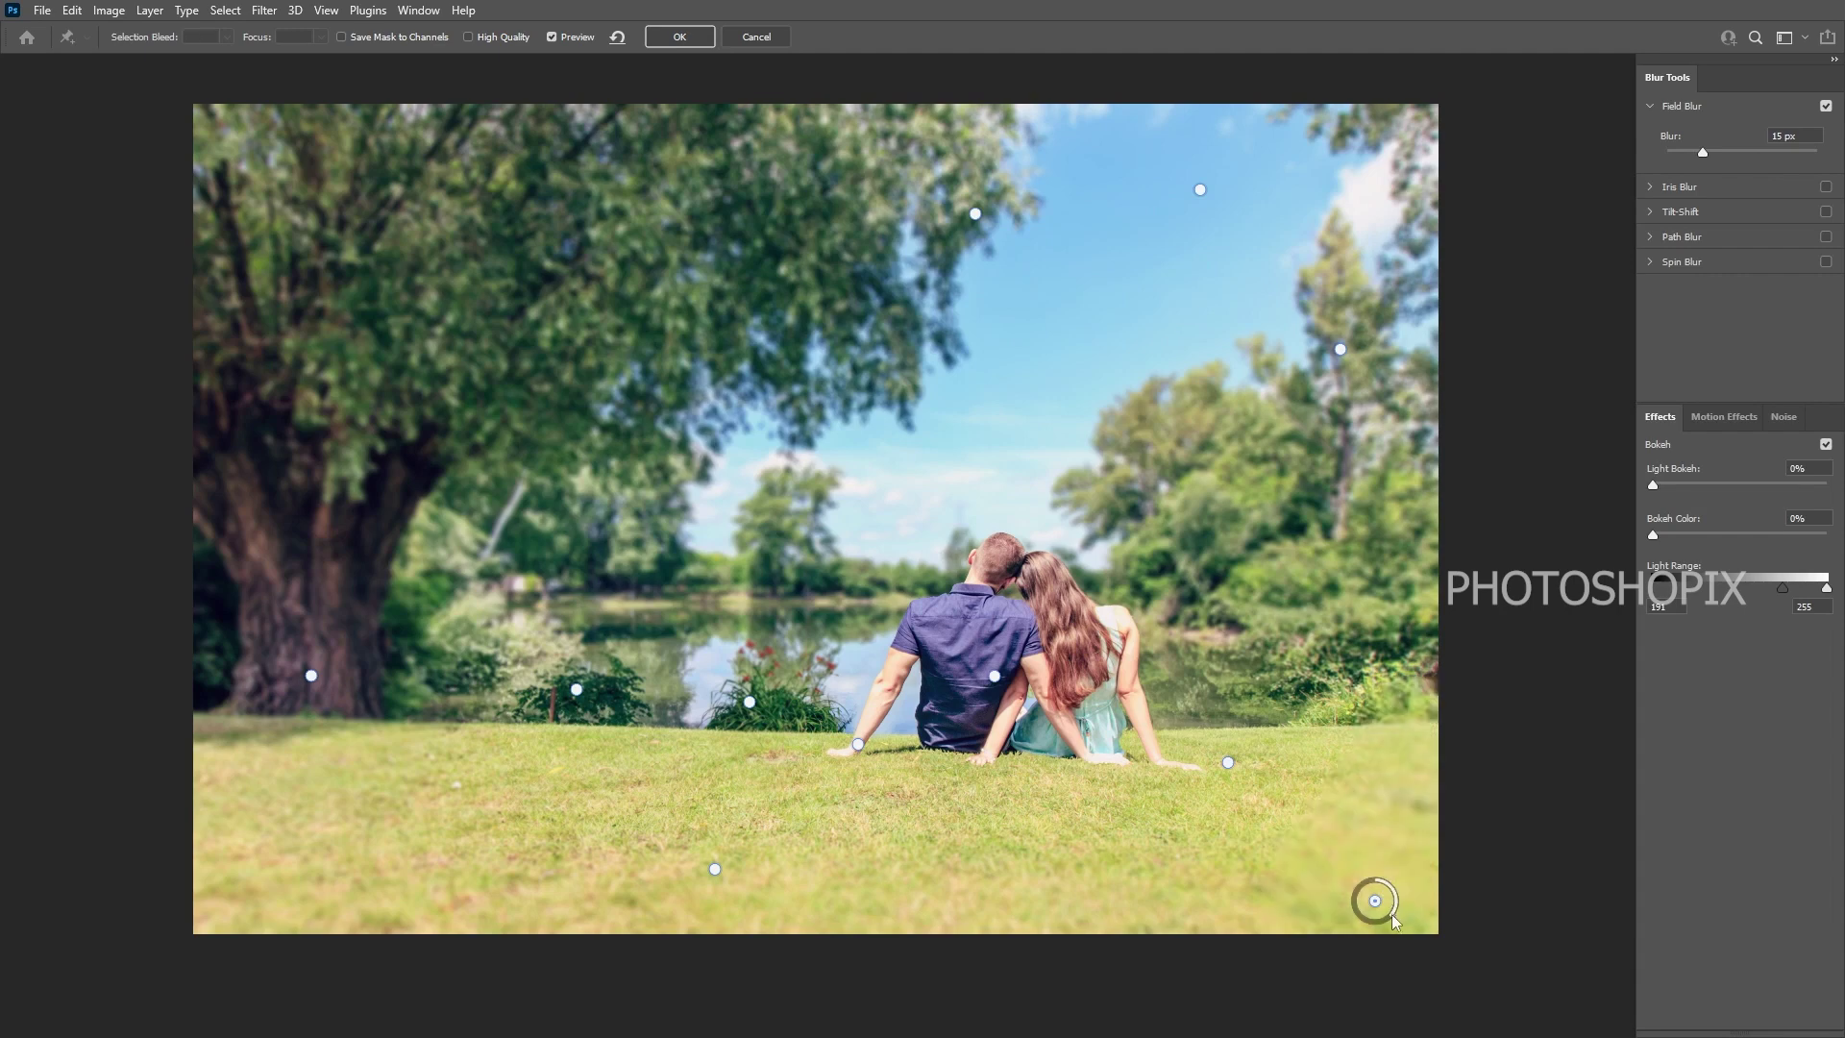
pyautogui.moveTo(1390, 919); pyautogui.dragTo(1372, 876)
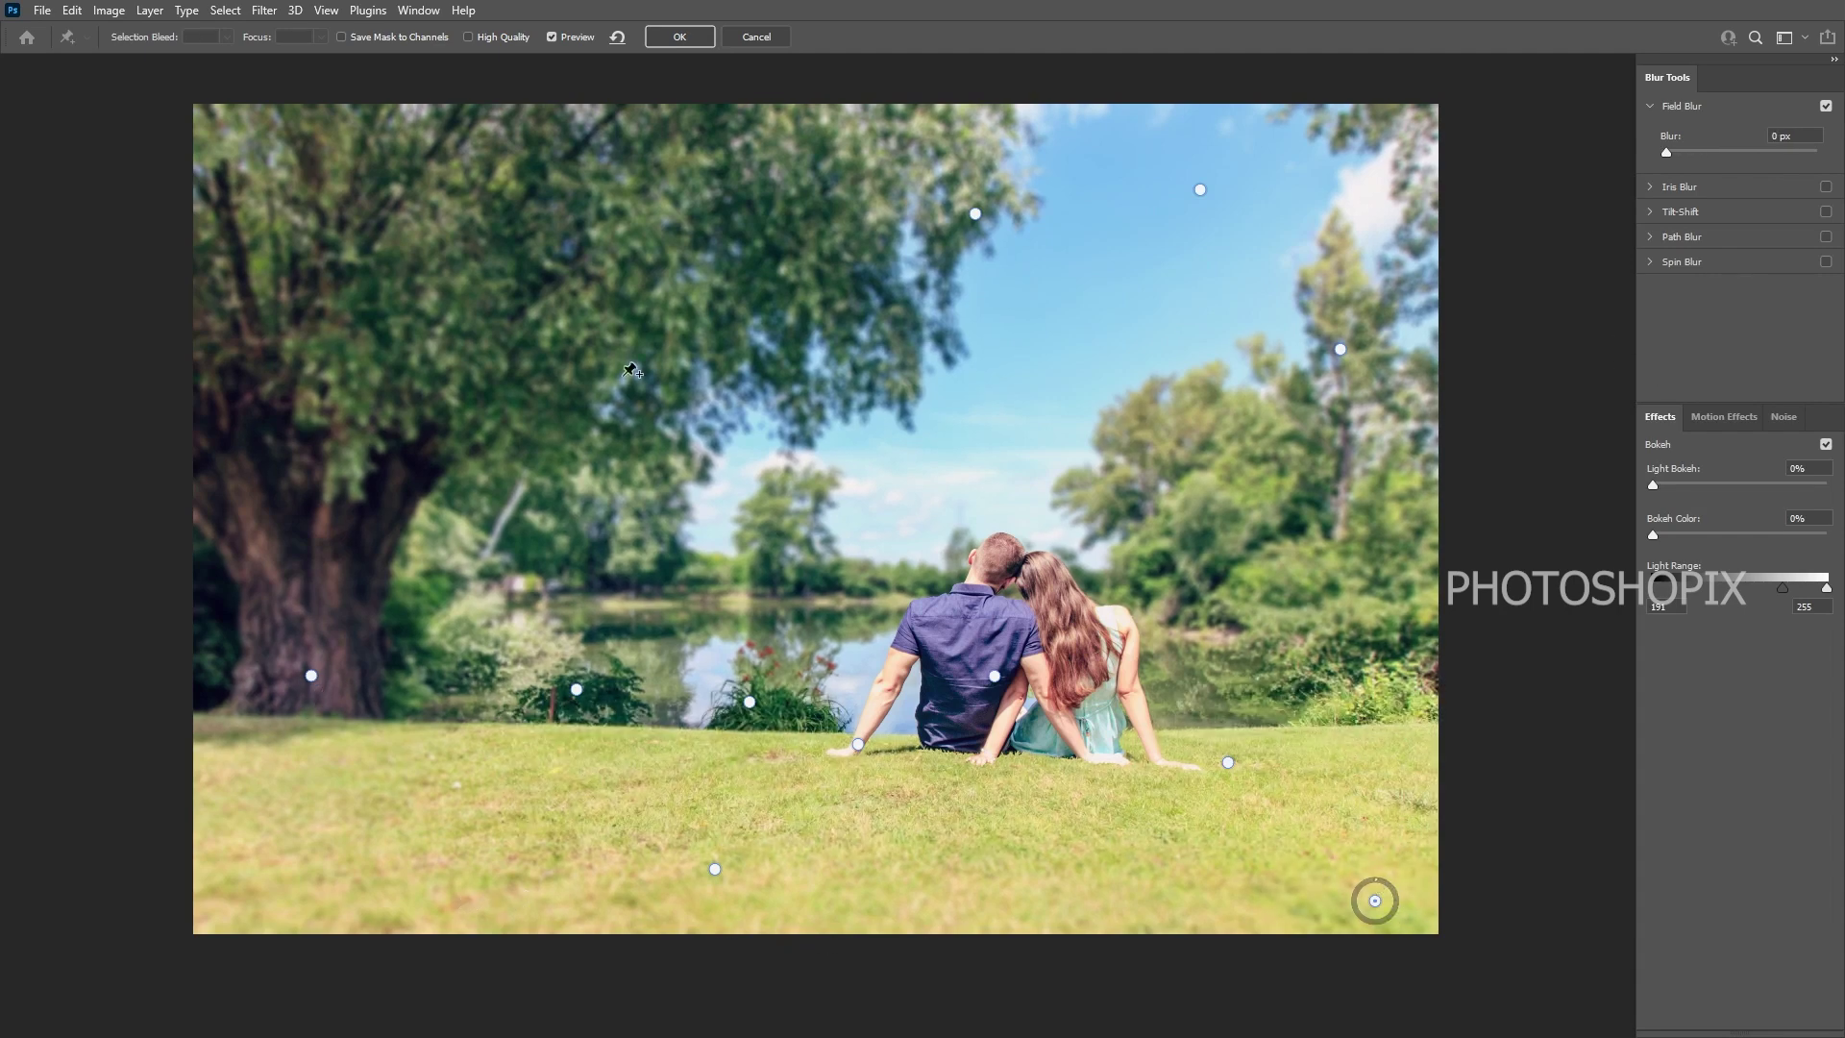
pyautogui.click(661, 38)
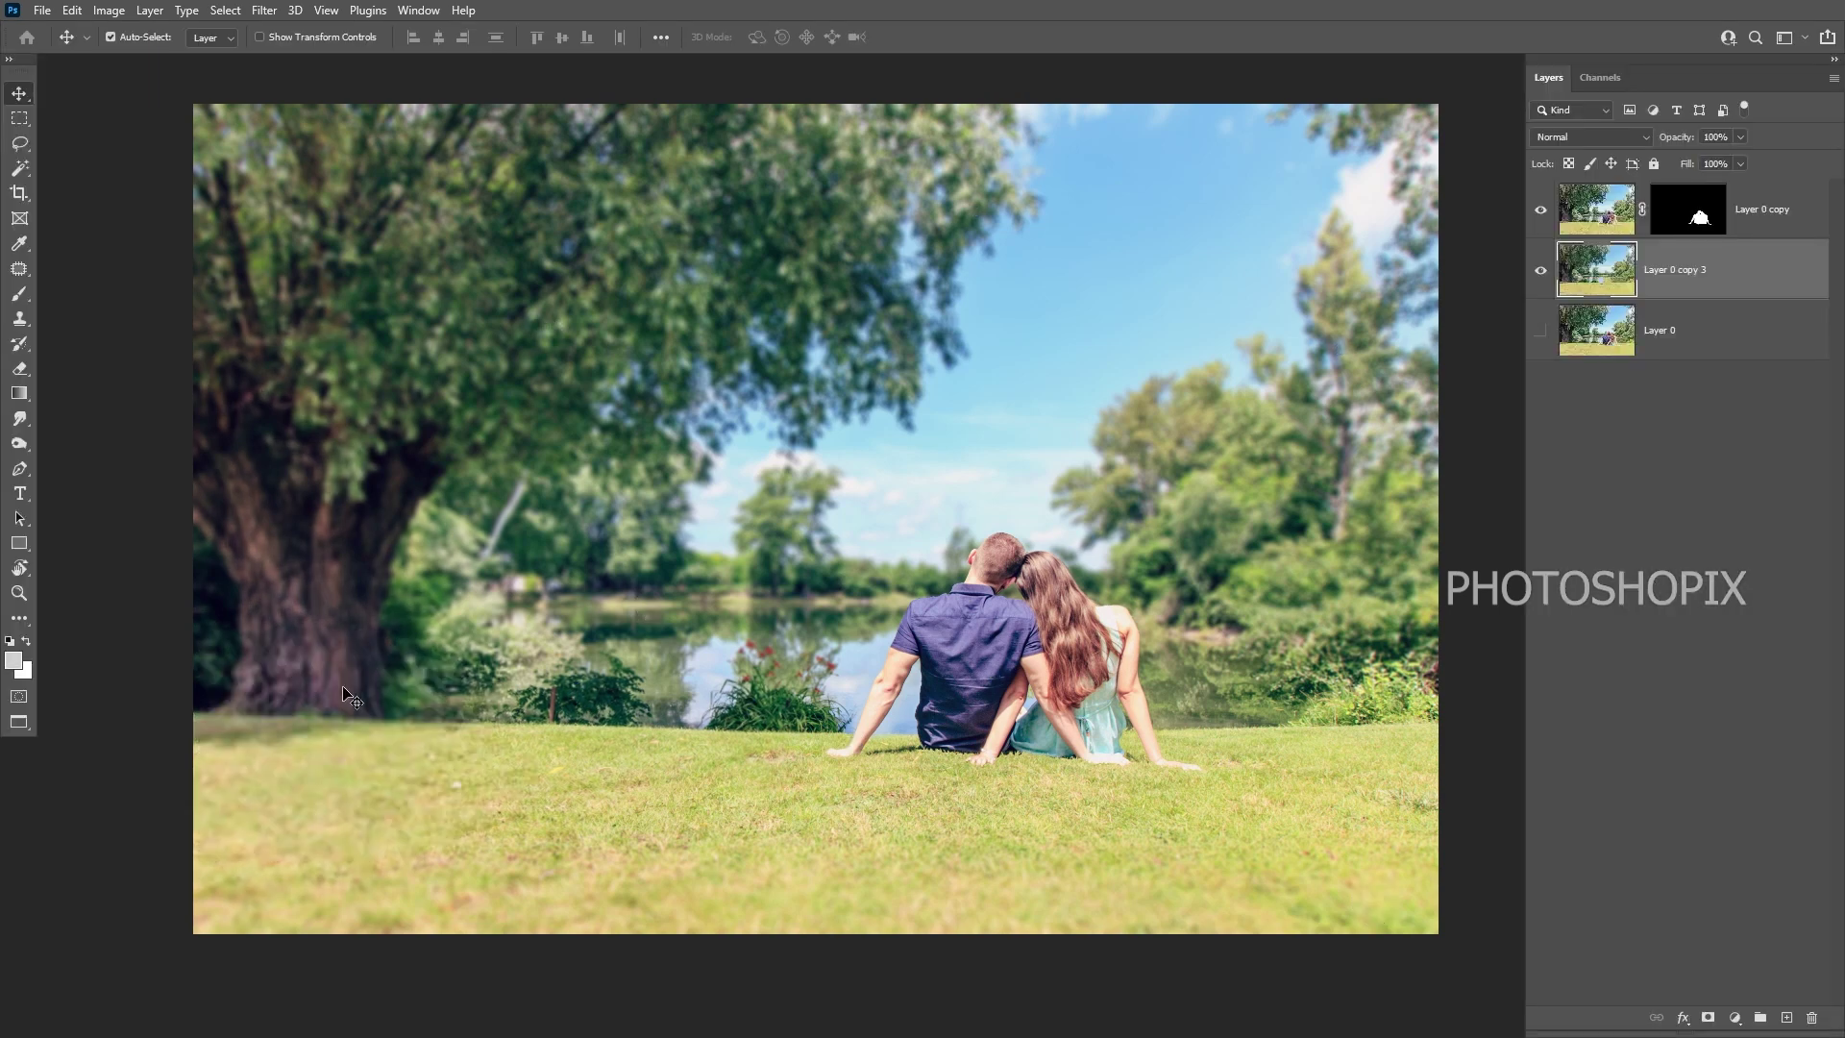
# - Create a new layer above Layer 0 copy and stamp all visible layers into it
pyautogui.moveTo(420, 681); pyautogui.dragTo(488, 659)
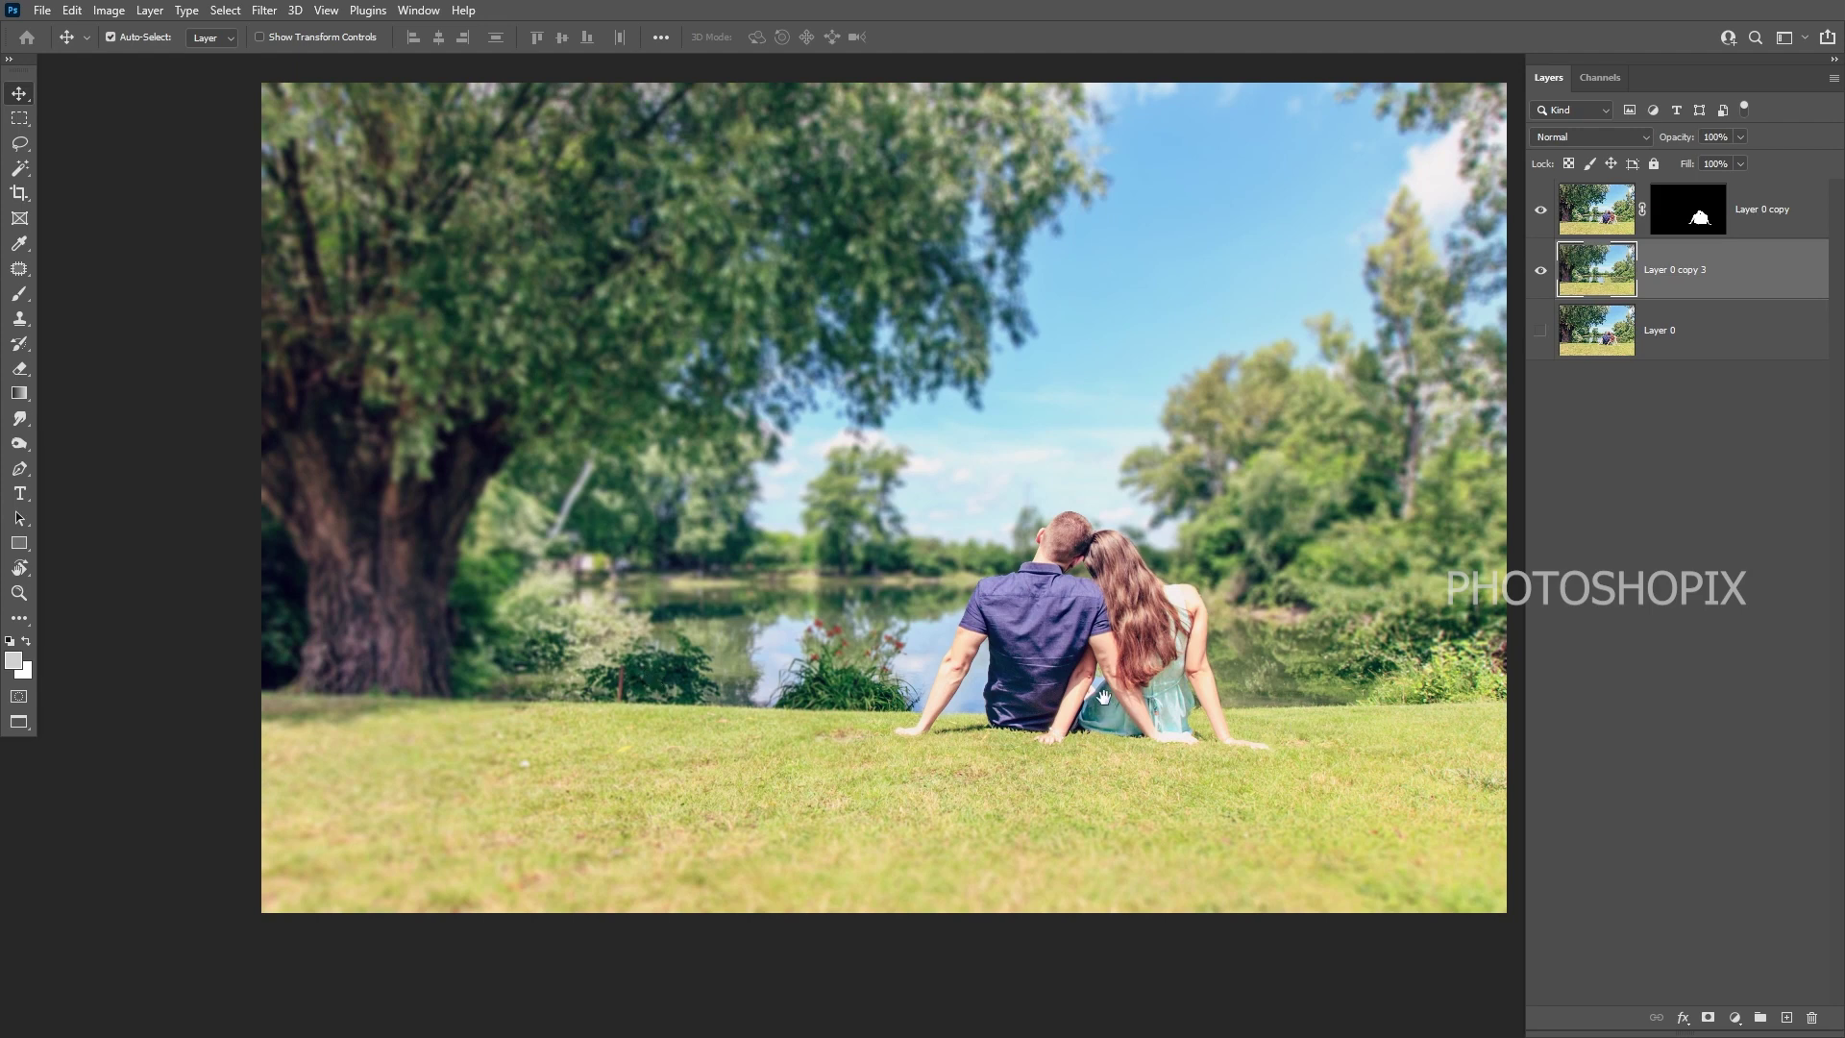
pyautogui.moveTo(1101, 622); pyautogui.dragTo(1058, 732)
pyautogui.scroll(-1, 1090, 731)
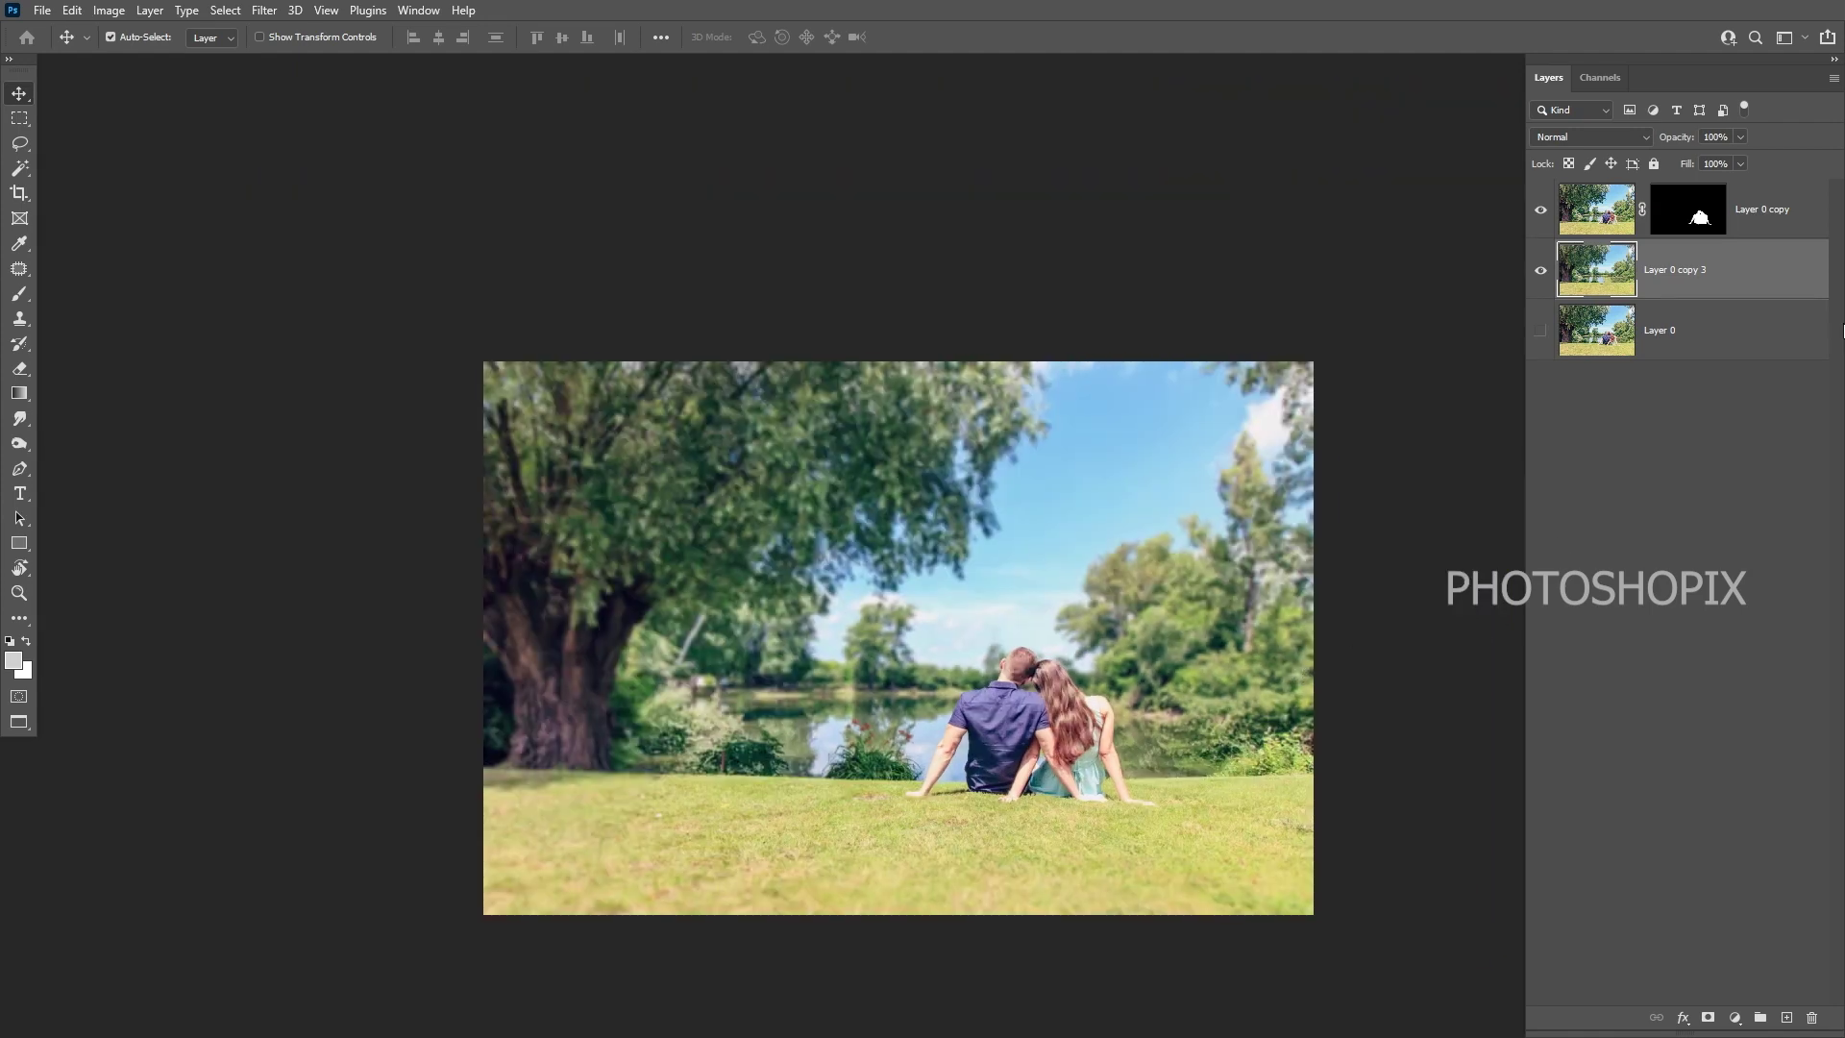
pyautogui.click(1753, 232)
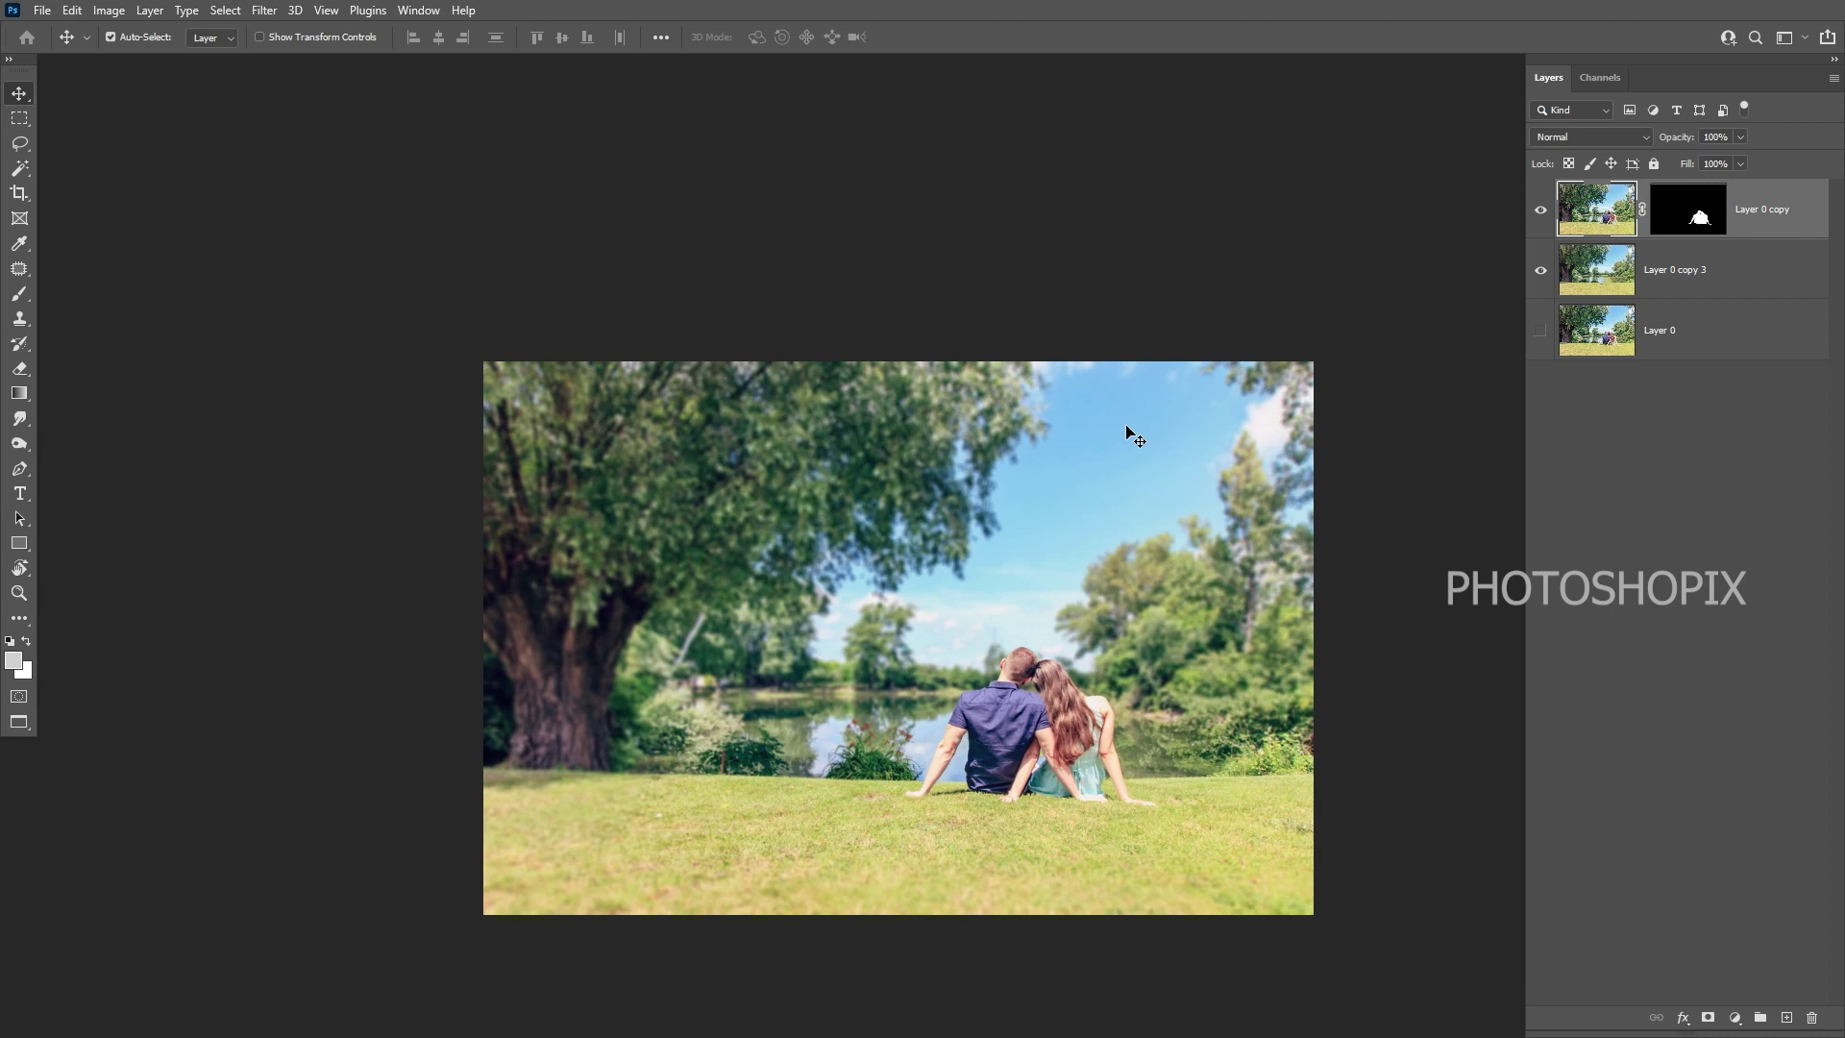
pyautogui.hotkey('ctrl', 'shift', 'n')
pyautogui.press('Return')
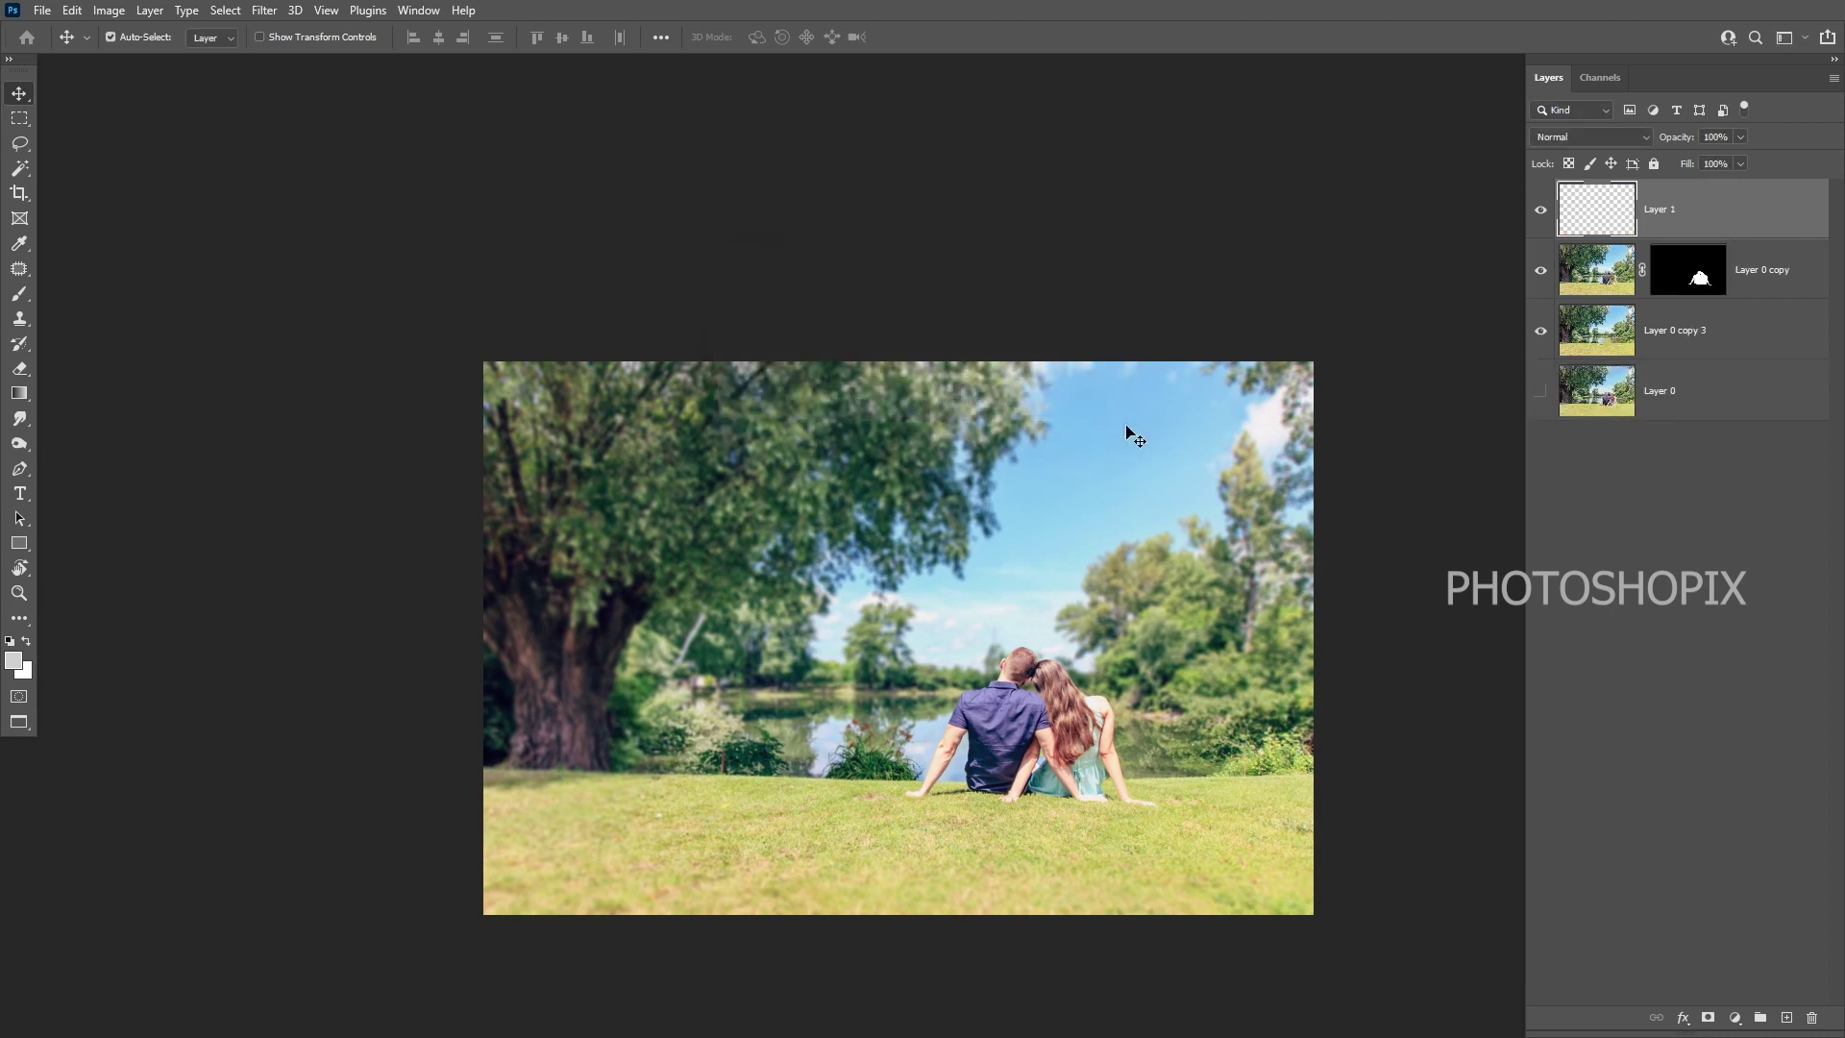
pyautogui.hotkey('ctrl', 'shift', 'alt', 'e')
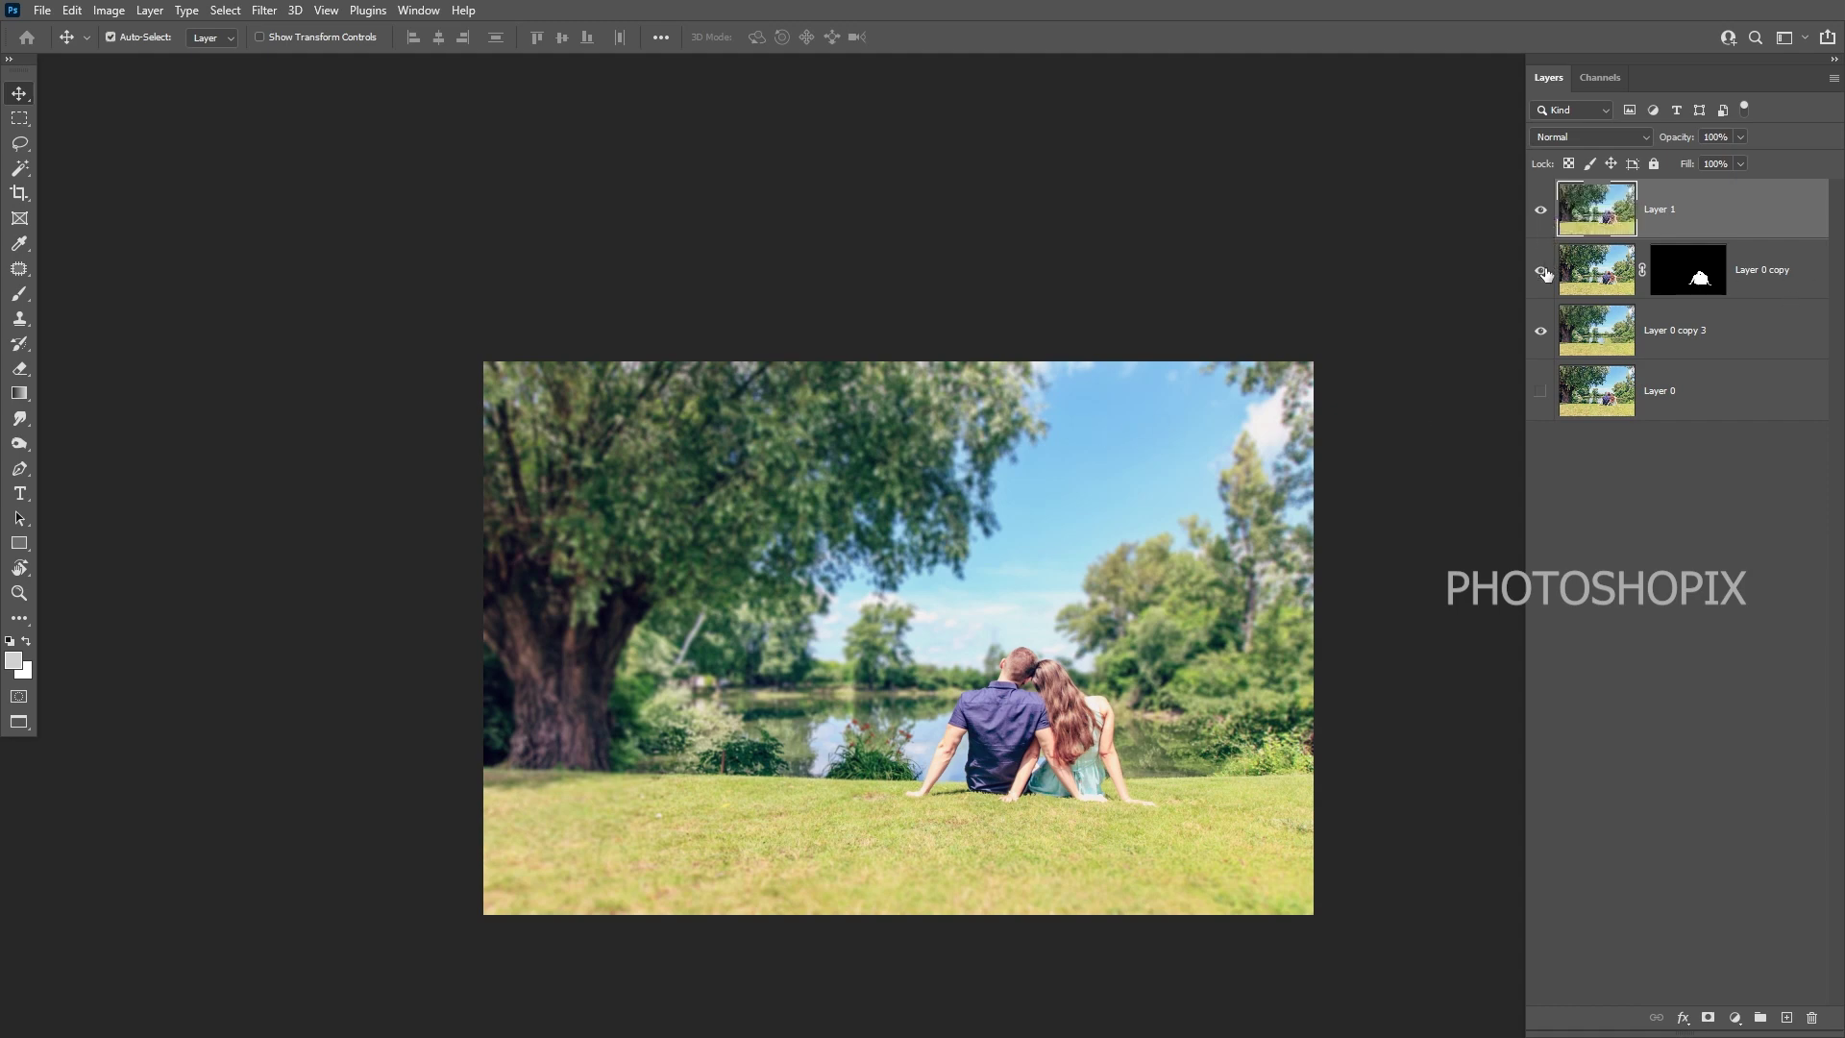
# - Group Layer 0 copy and Layer 0 copy 3, and hide the group
pyautogui.click(1791, 279)
pyautogui.keyDown('shift'); pyautogui.click(1755, 336); pyautogui.keyUp('shift')
pyautogui.hotkey('ctrl', 'g')
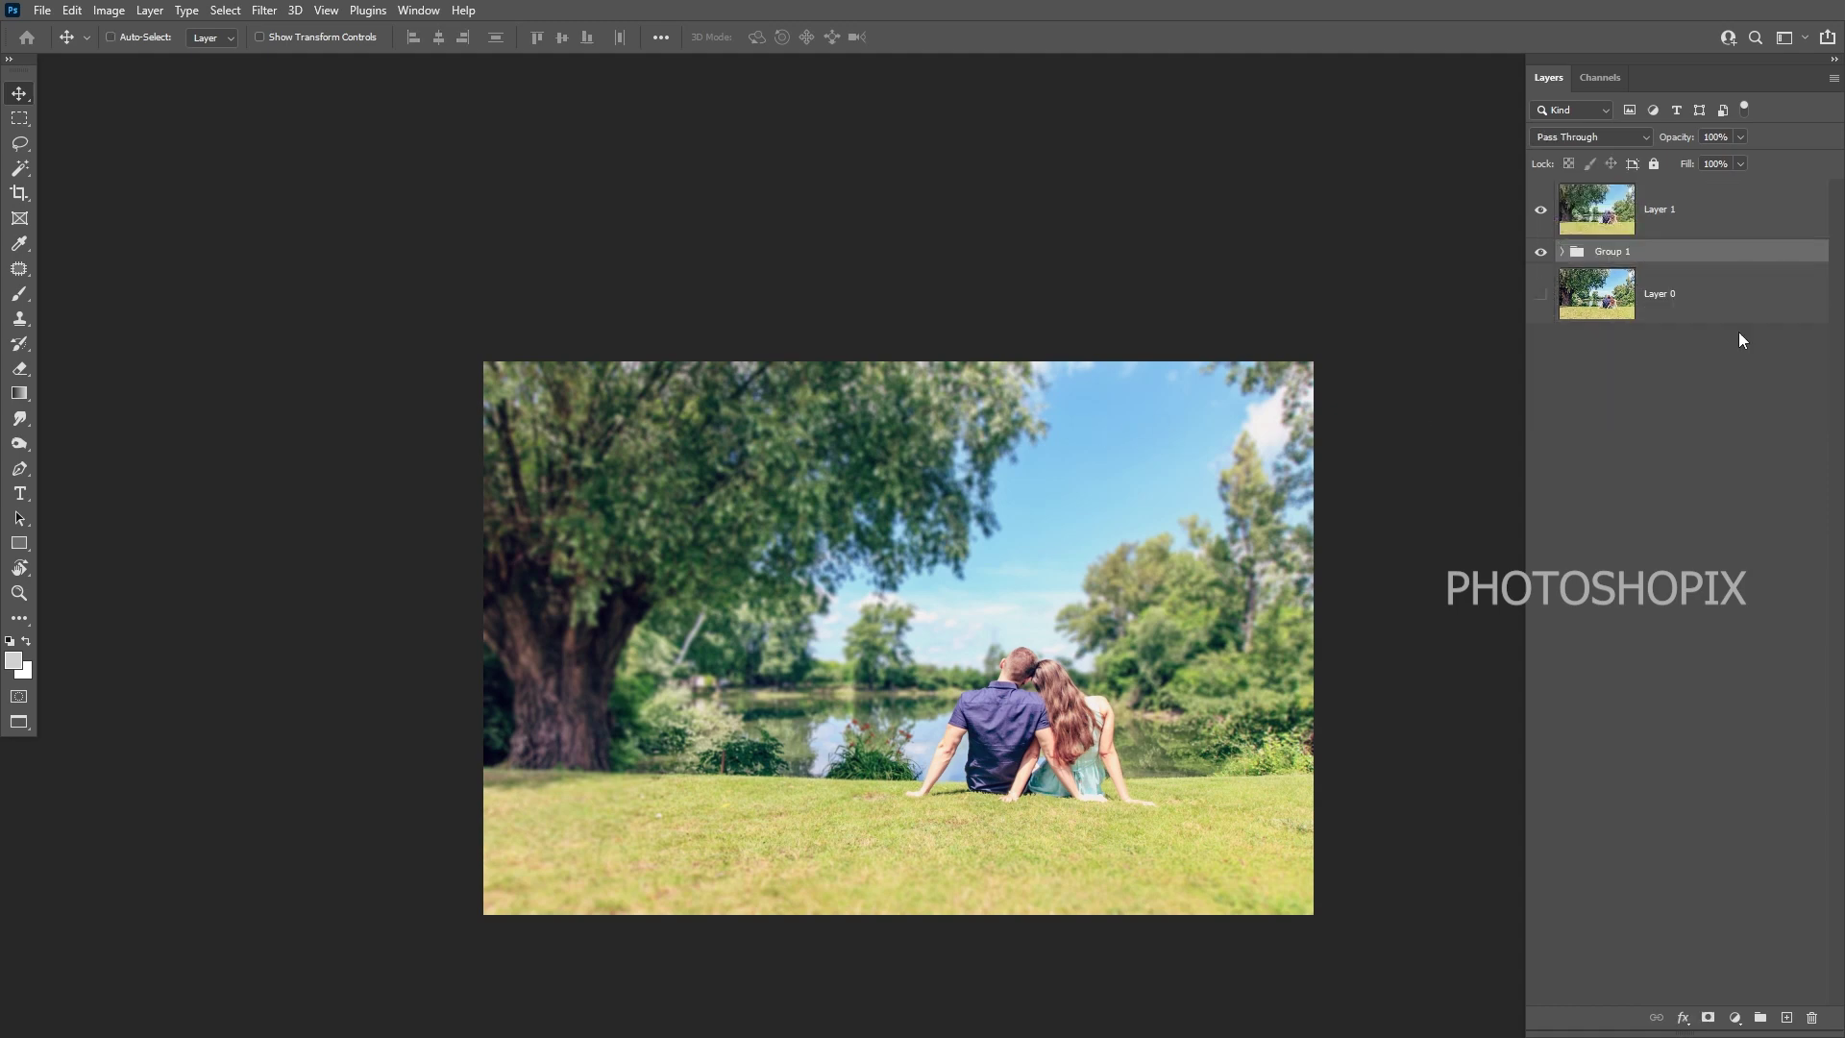
pyautogui.click(1539, 253)
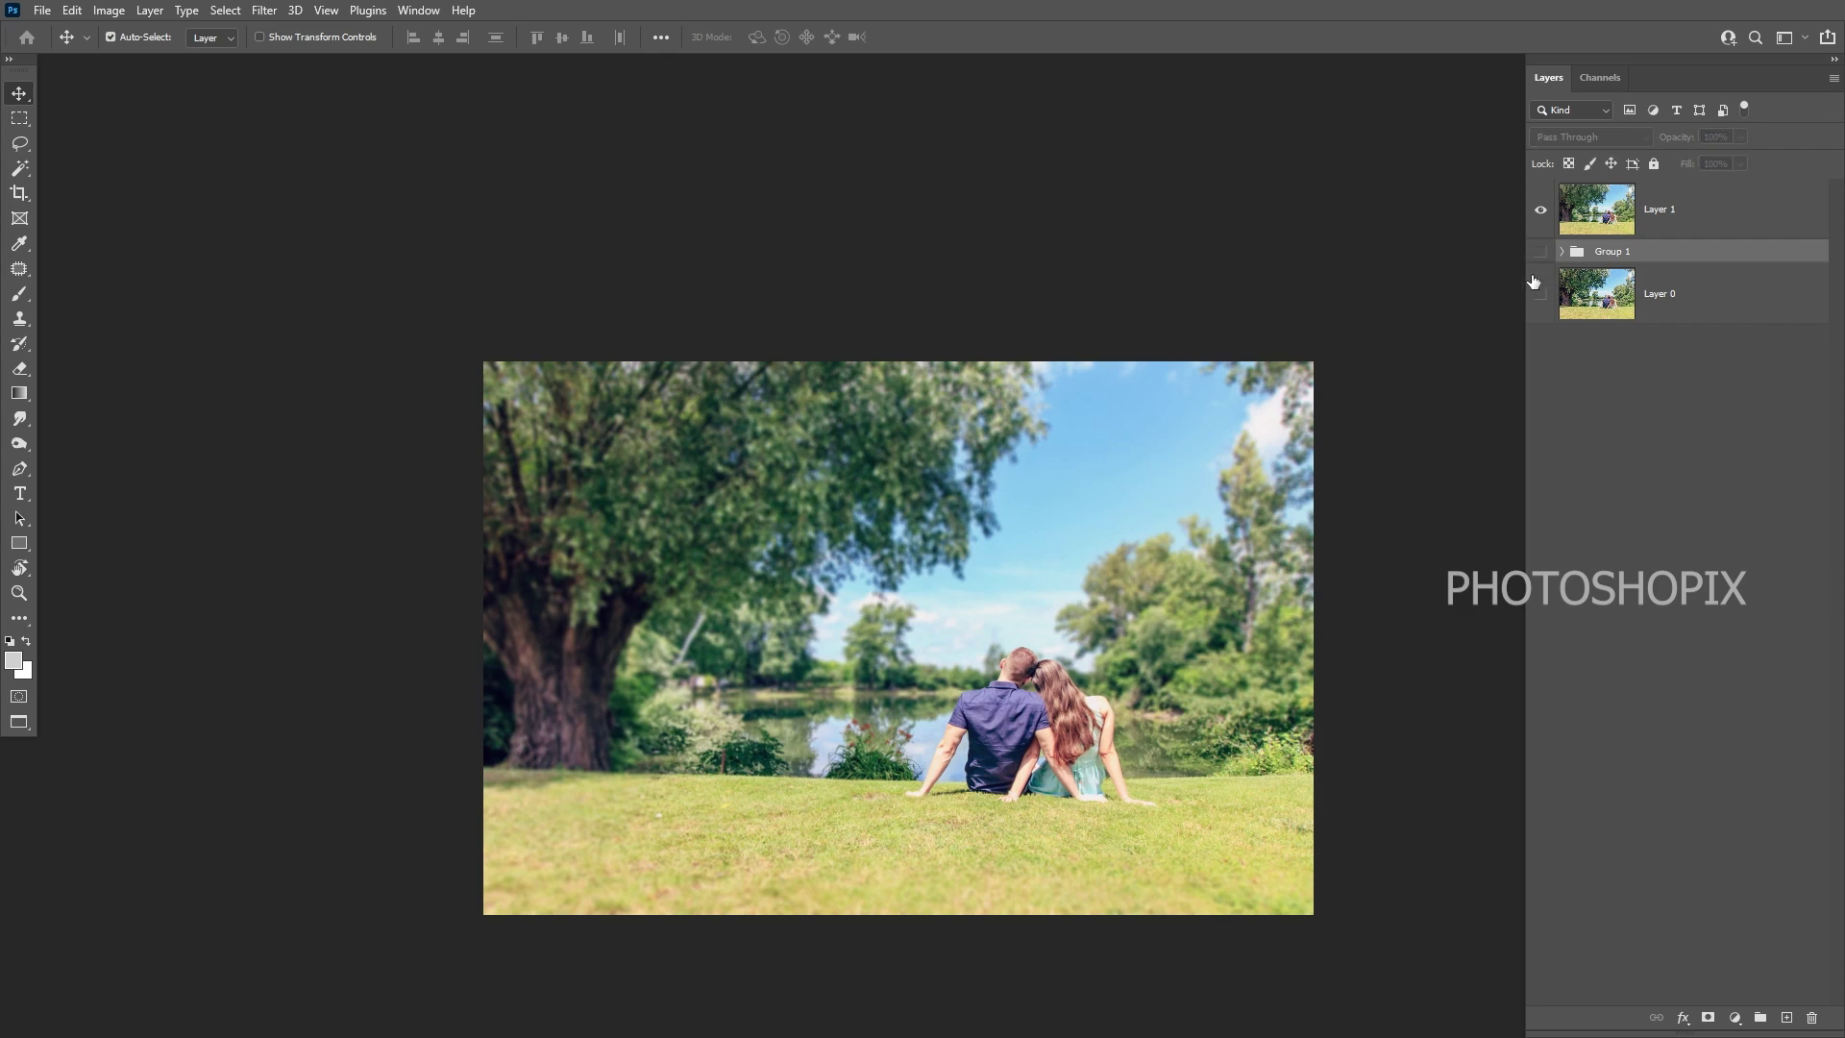
# - Open Layer 1 in the Camera Raw Filter and set Temperature +9, Tint +11, Highlights -100, Shadows +20 and Whites +24
pyautogui.click(1680, 212)
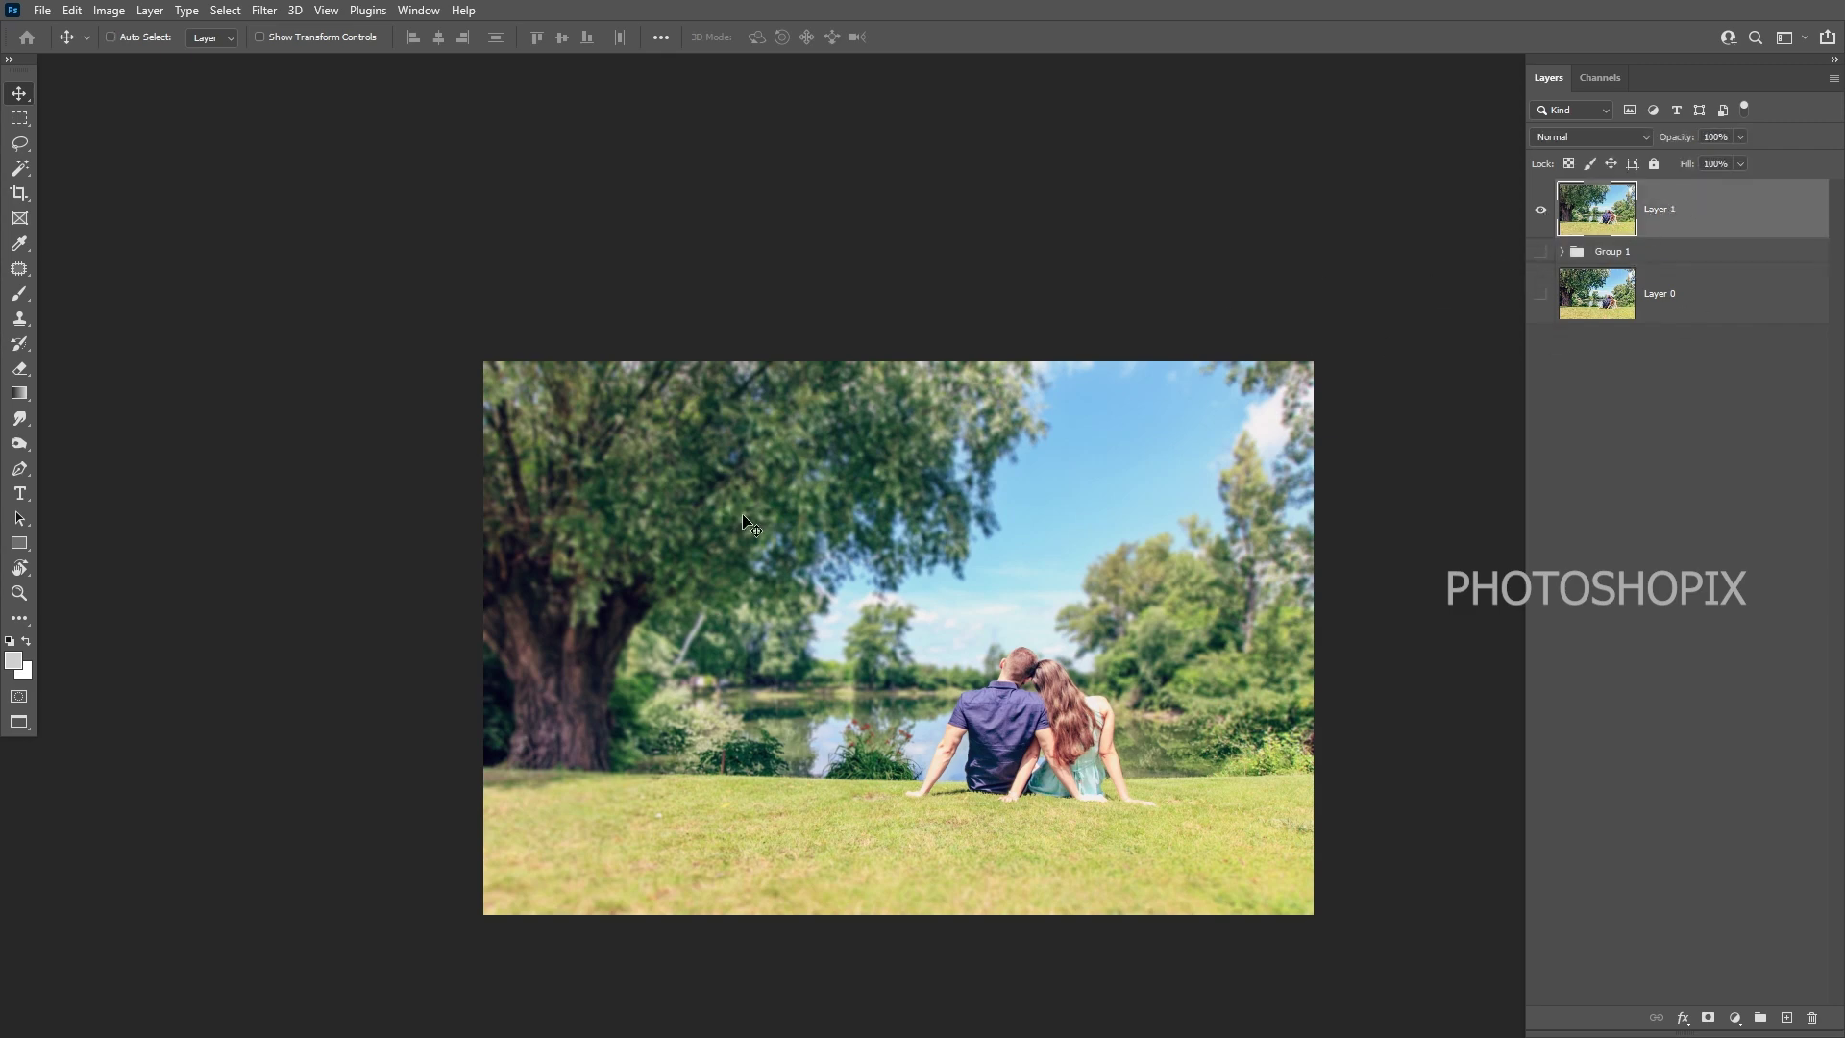
pyautogui.hotkey('ctrl', 'shift', 'a')
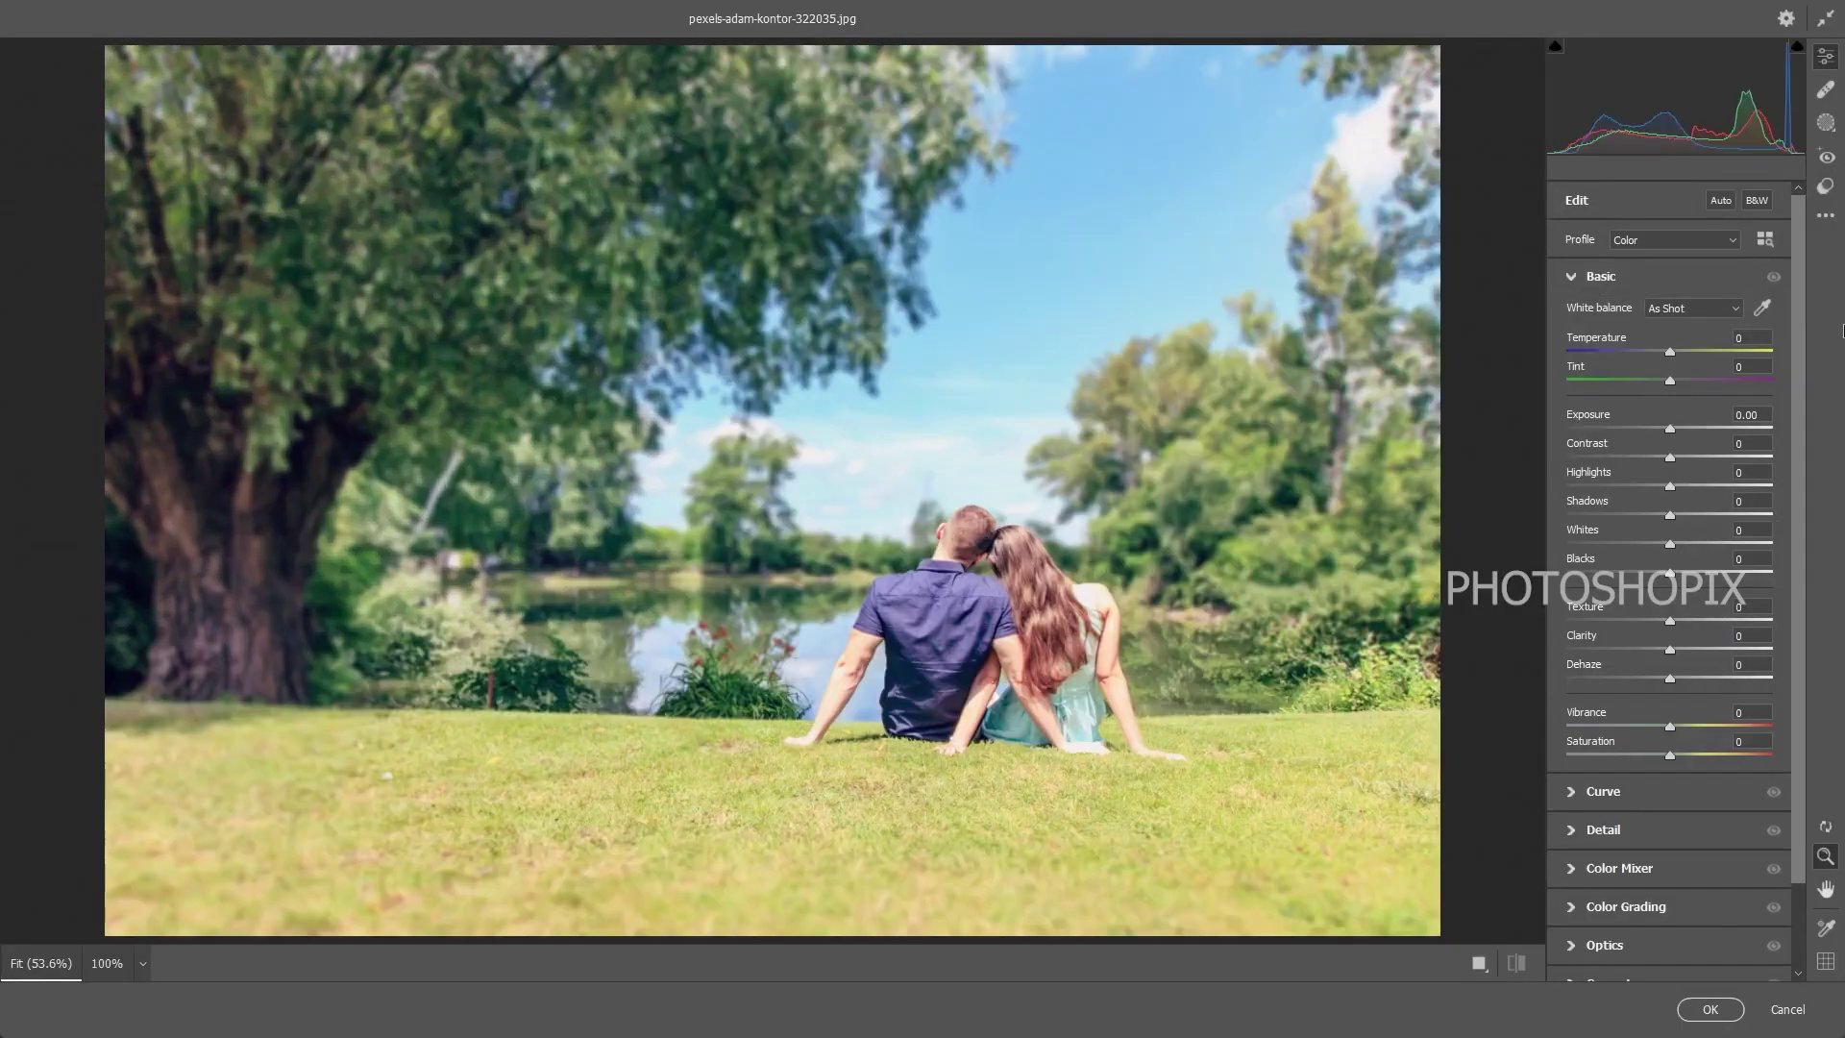
pyautogui.moveTo(1670, 350)
pyautogui.mouseDown()
pyautogui.moveTo(1614, 357)
pyautogui.moveTo(1682, 358)
pyautogui.moveTo(1647, 378)
pyautogui.moveTo(1680, 379)
pyautogui.mouseUp()
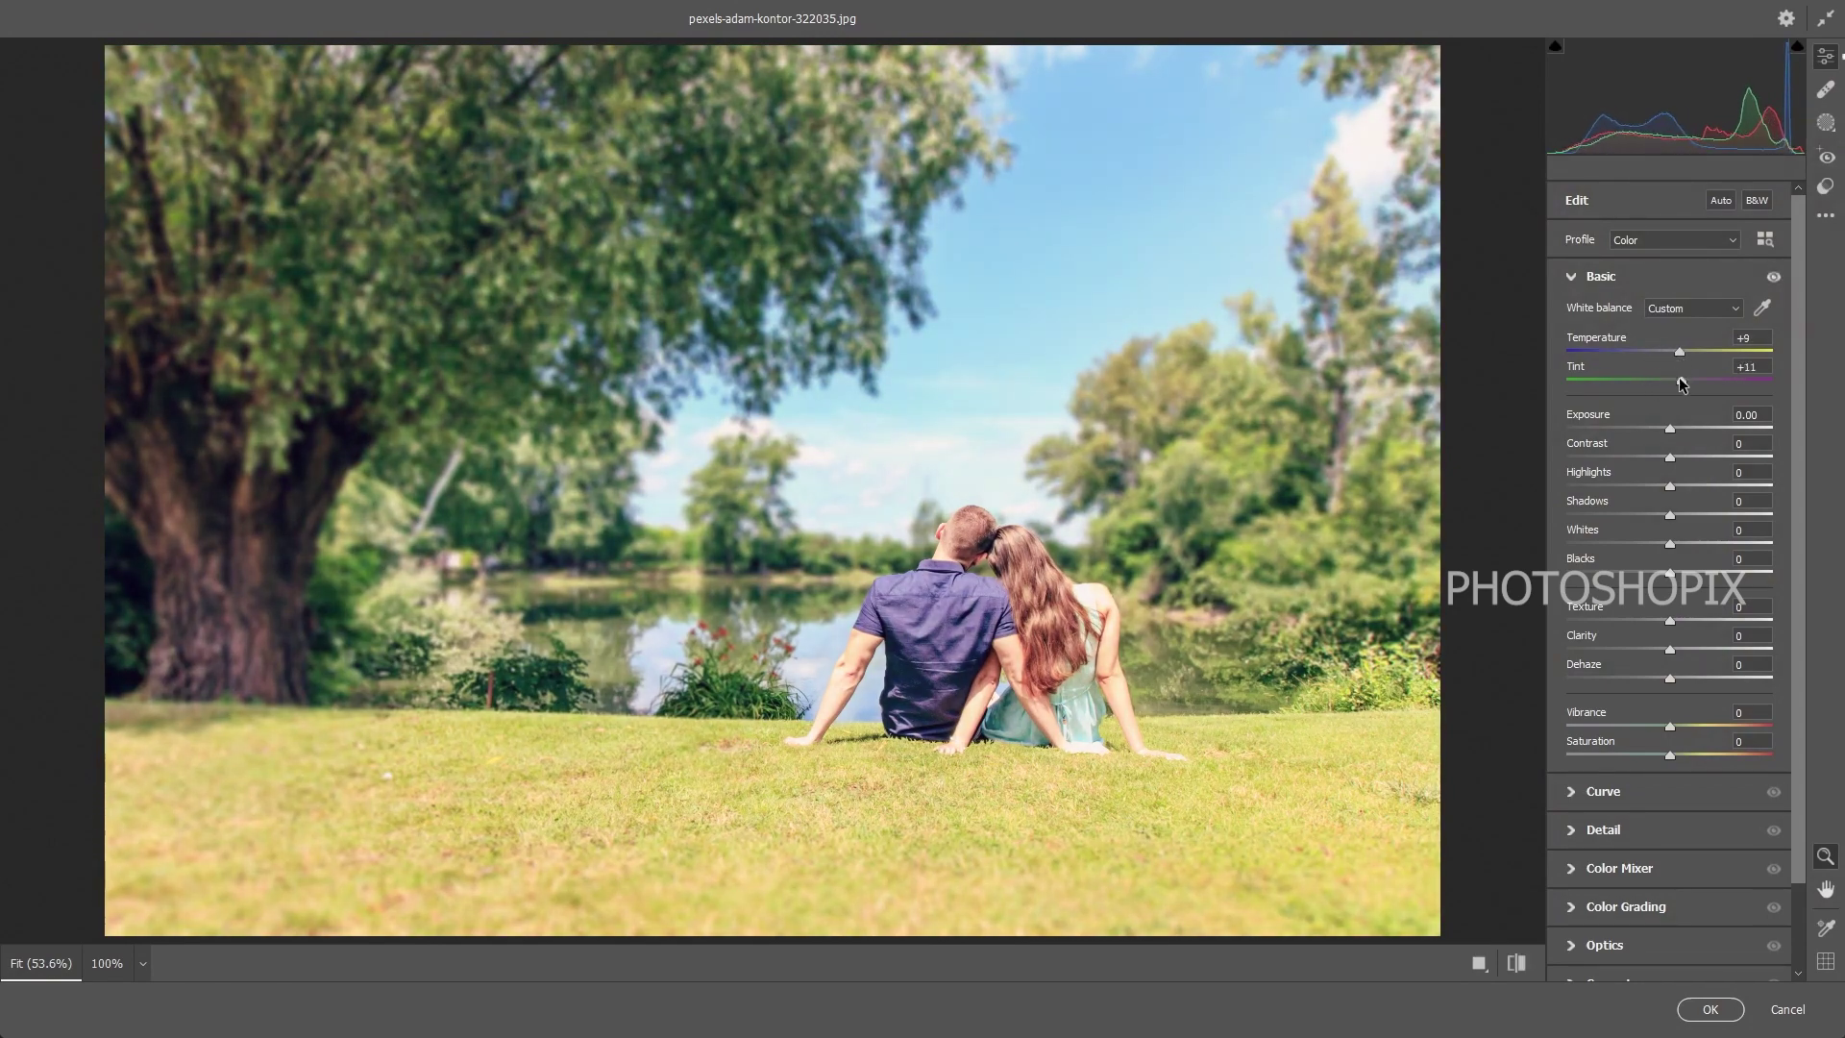
pyautogui.moveTo(1671, 487); pyautogui.dragTo(1565, 484)
pyautogui.moveTo(1670, 516); pyautogui.dragTo(1694, 542)
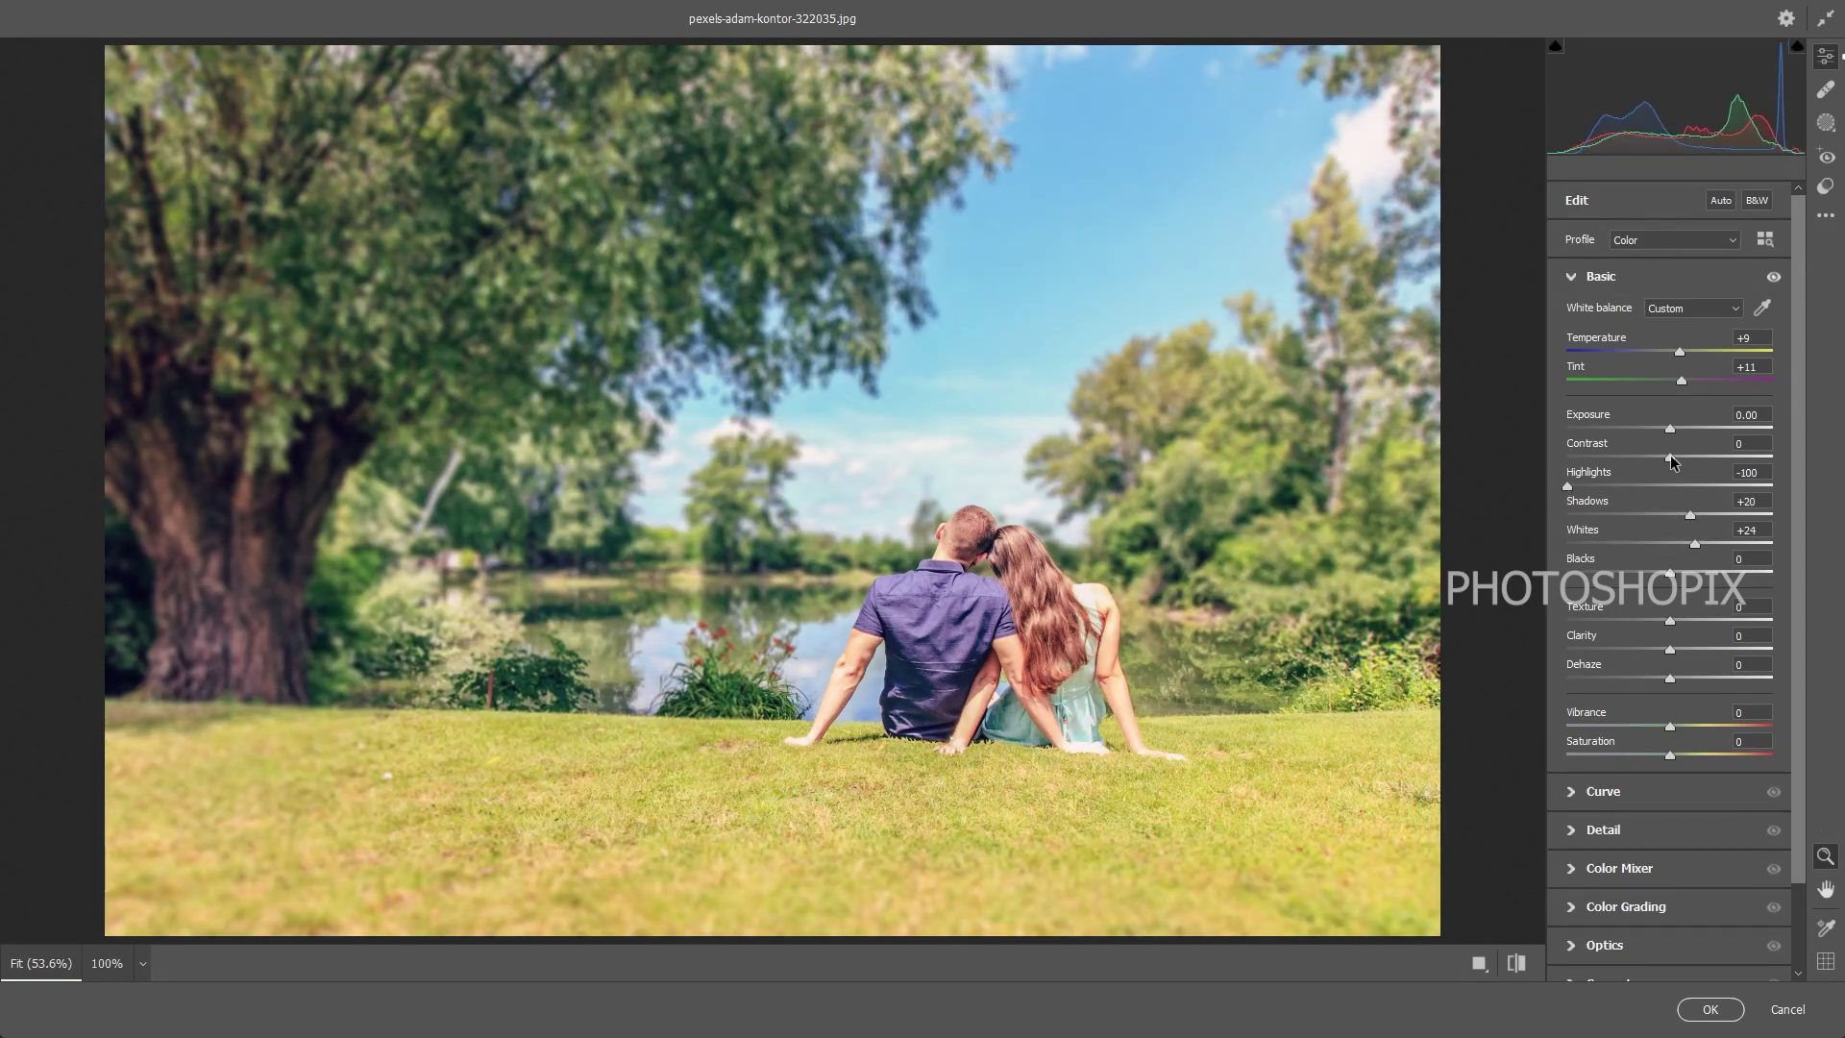
# - Lower the Contrast slightly and set Dehaze to +9 and Vibrance to +7
pyautogui.moveTo(1670, 458); pyautogui.dragTo(1659, 457)
pyautogui.moveTo(1685, 679); pyautogui.dragTo(1679, 725)
pyautogui.click(1637, 279)
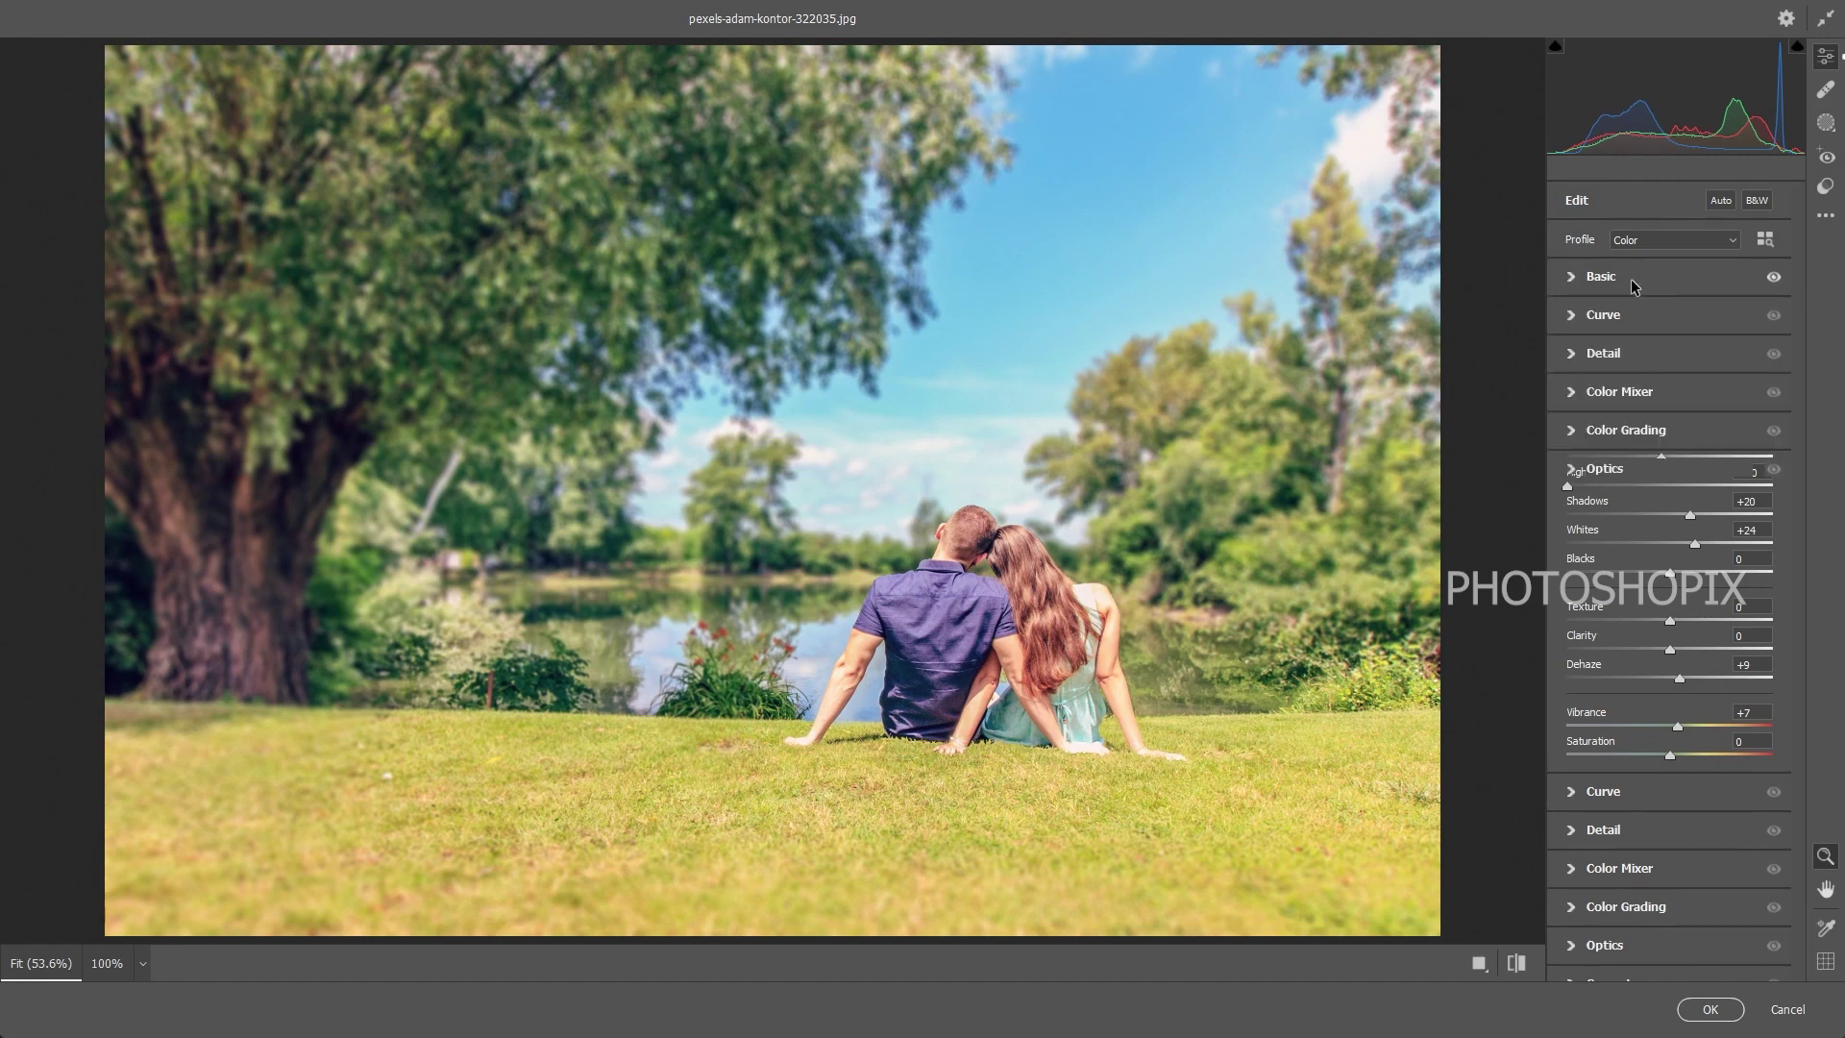
# - Adjust the hue of greens and yellows, lower their saturation (Yellows -23) and luminance (Yellows -18), and apply the Camera Raw grade
pyautogui.click(1618, 394)
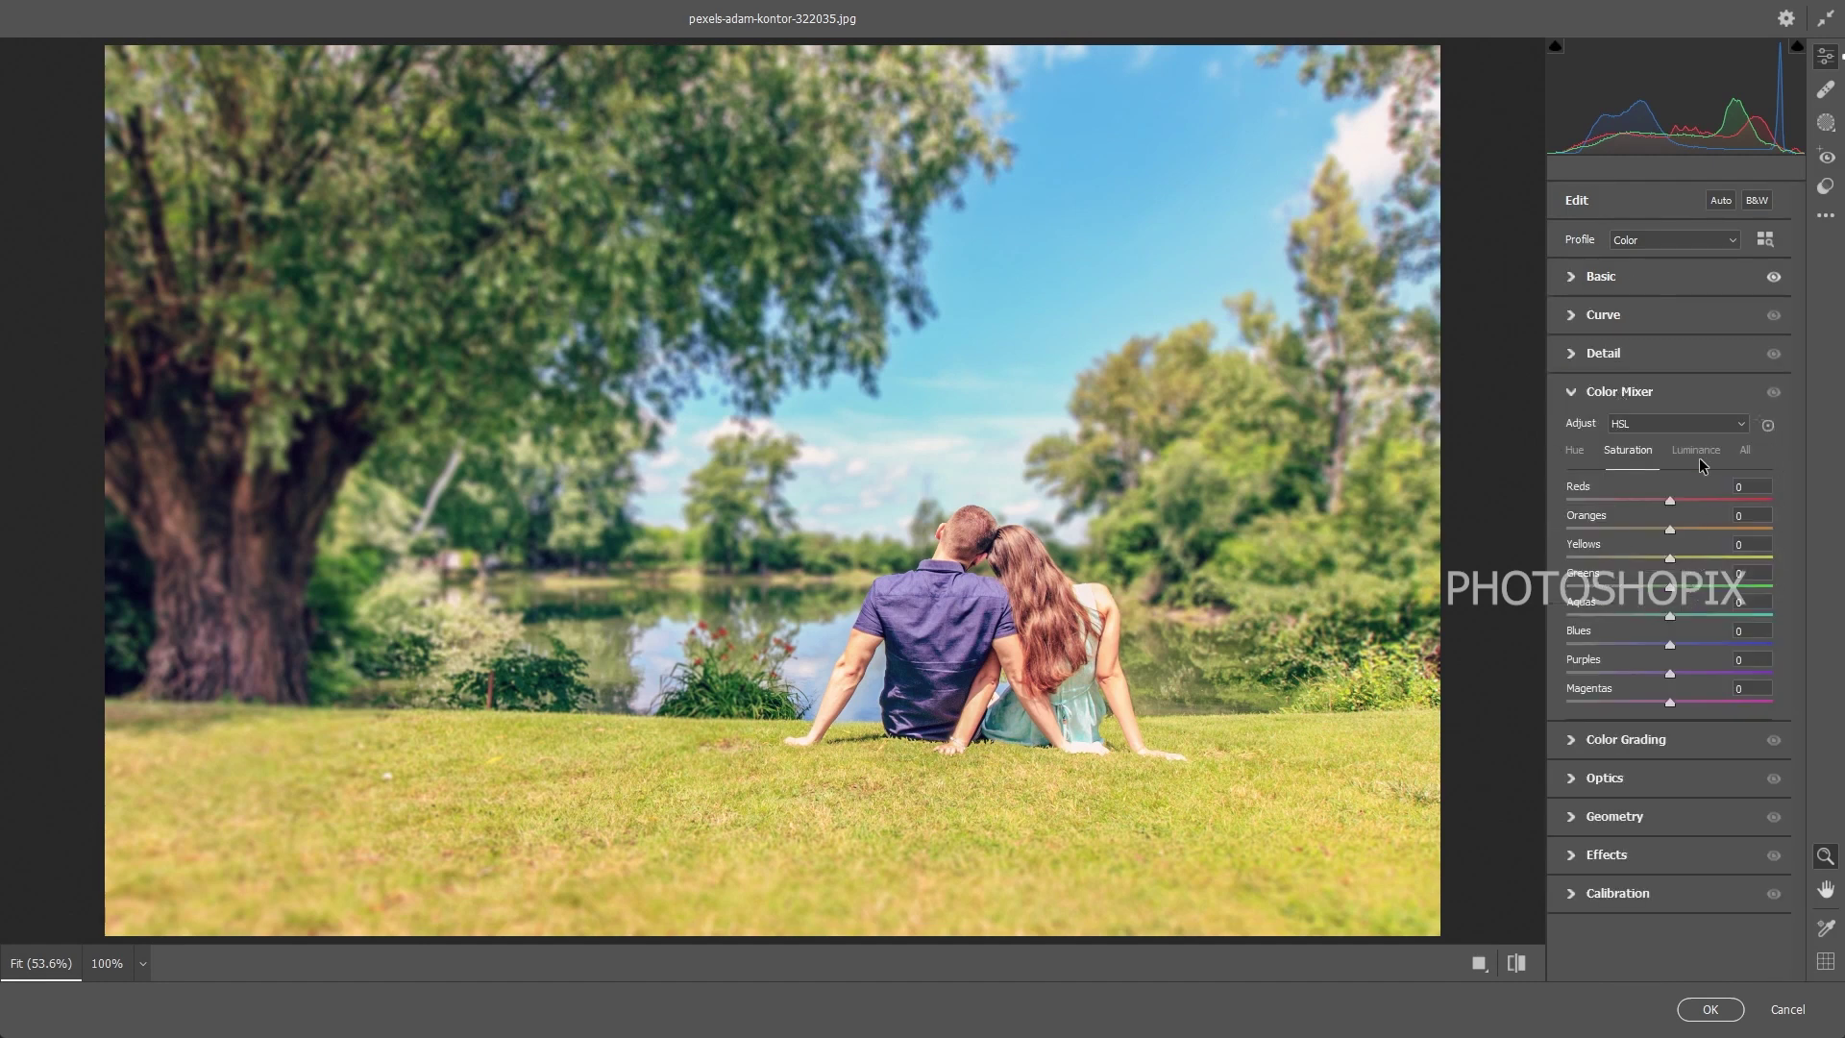
pyautogui.click(1575, 451)
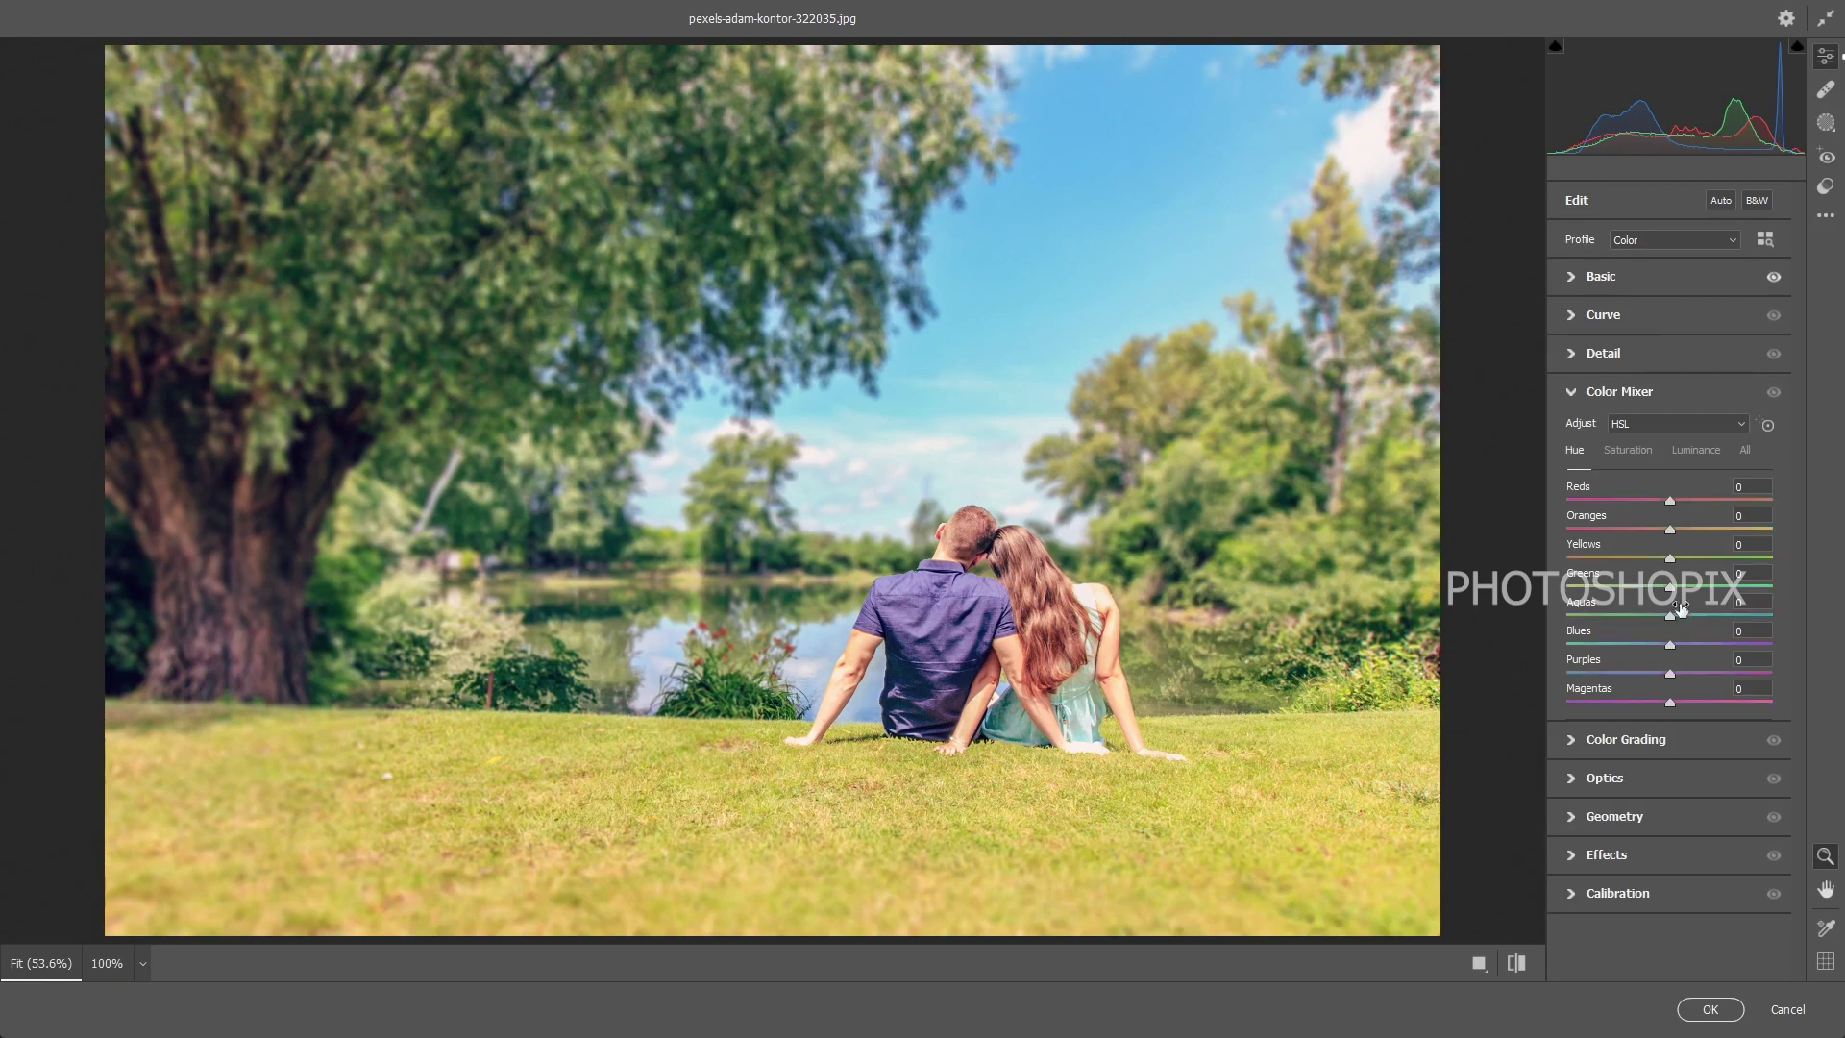
pyautogui.moveTo(1672, 588); pyautogui.dragTo(1645, 557)
pyautogui.click(1628, 449)
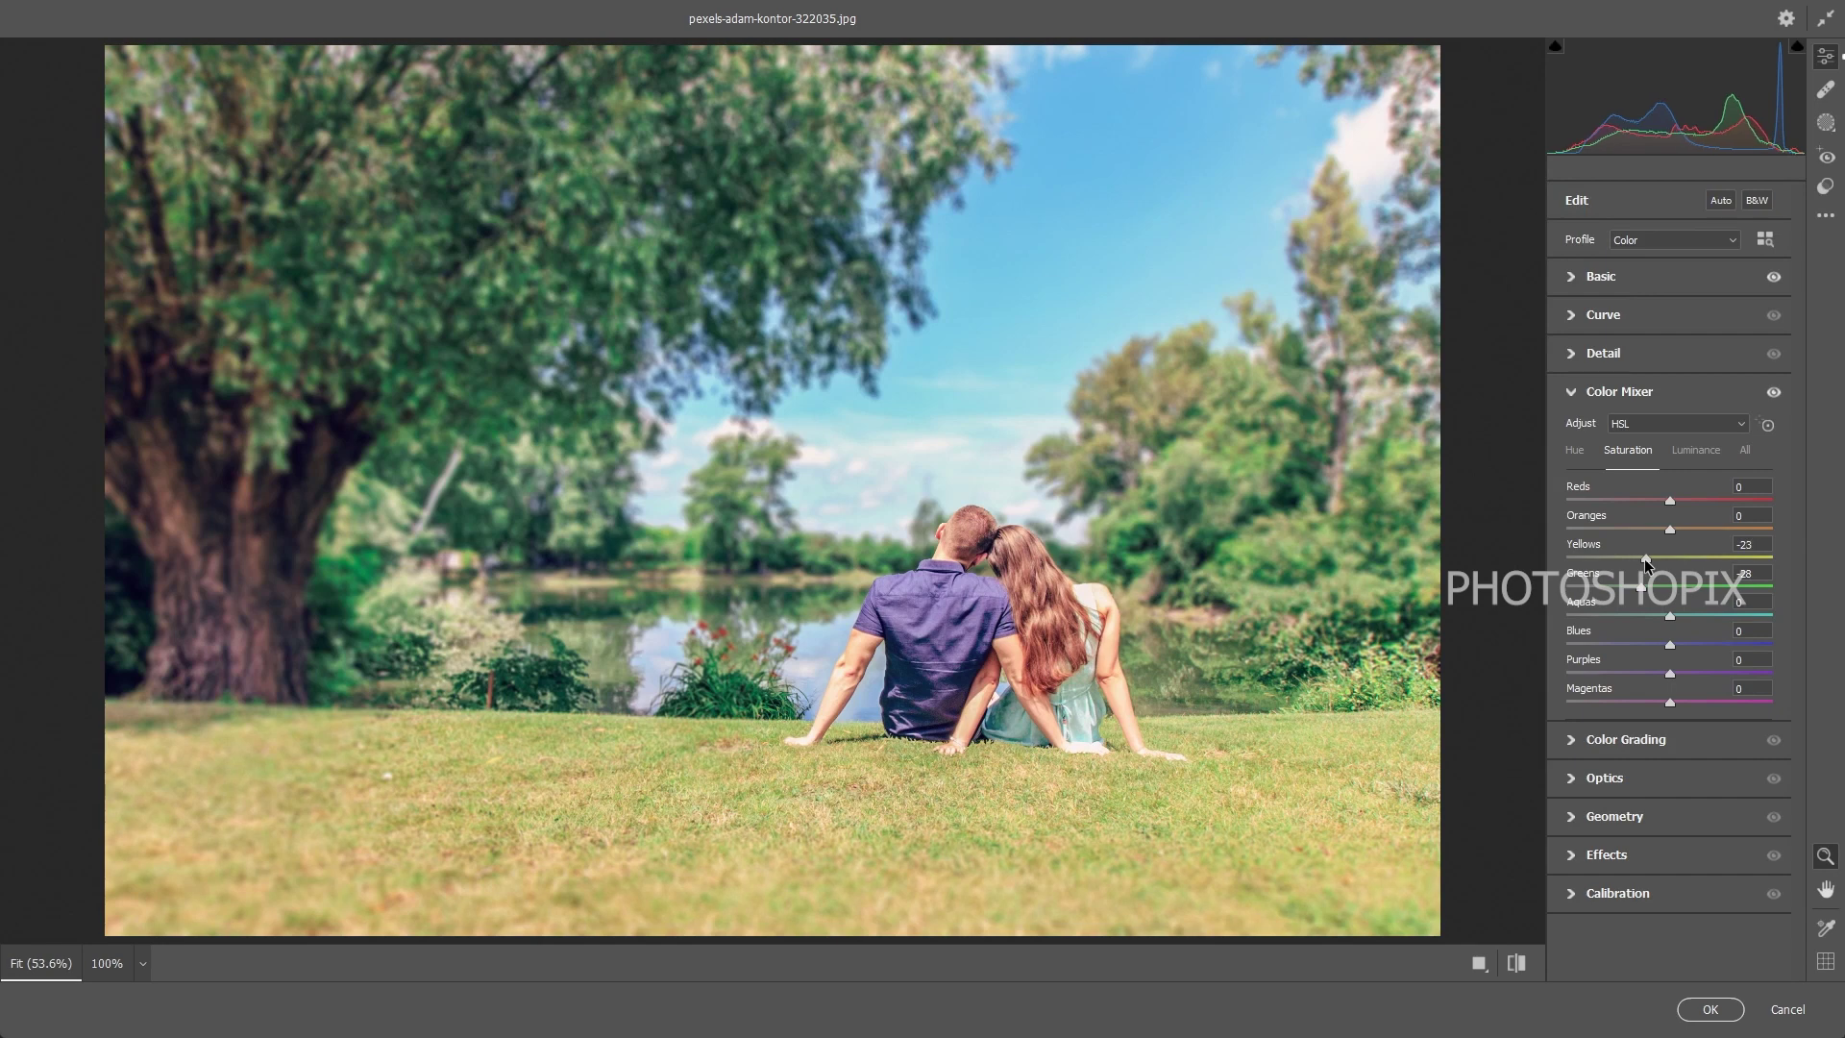
pyautogui.click(1696, 451)
pyautogui.moveTo(1671, 588)
pyautogui.mouseDown()
pyautogui.moveTo(1647, 593)
pyautogui.moveTo(1654, 564)
pyautogui.mouseUp()
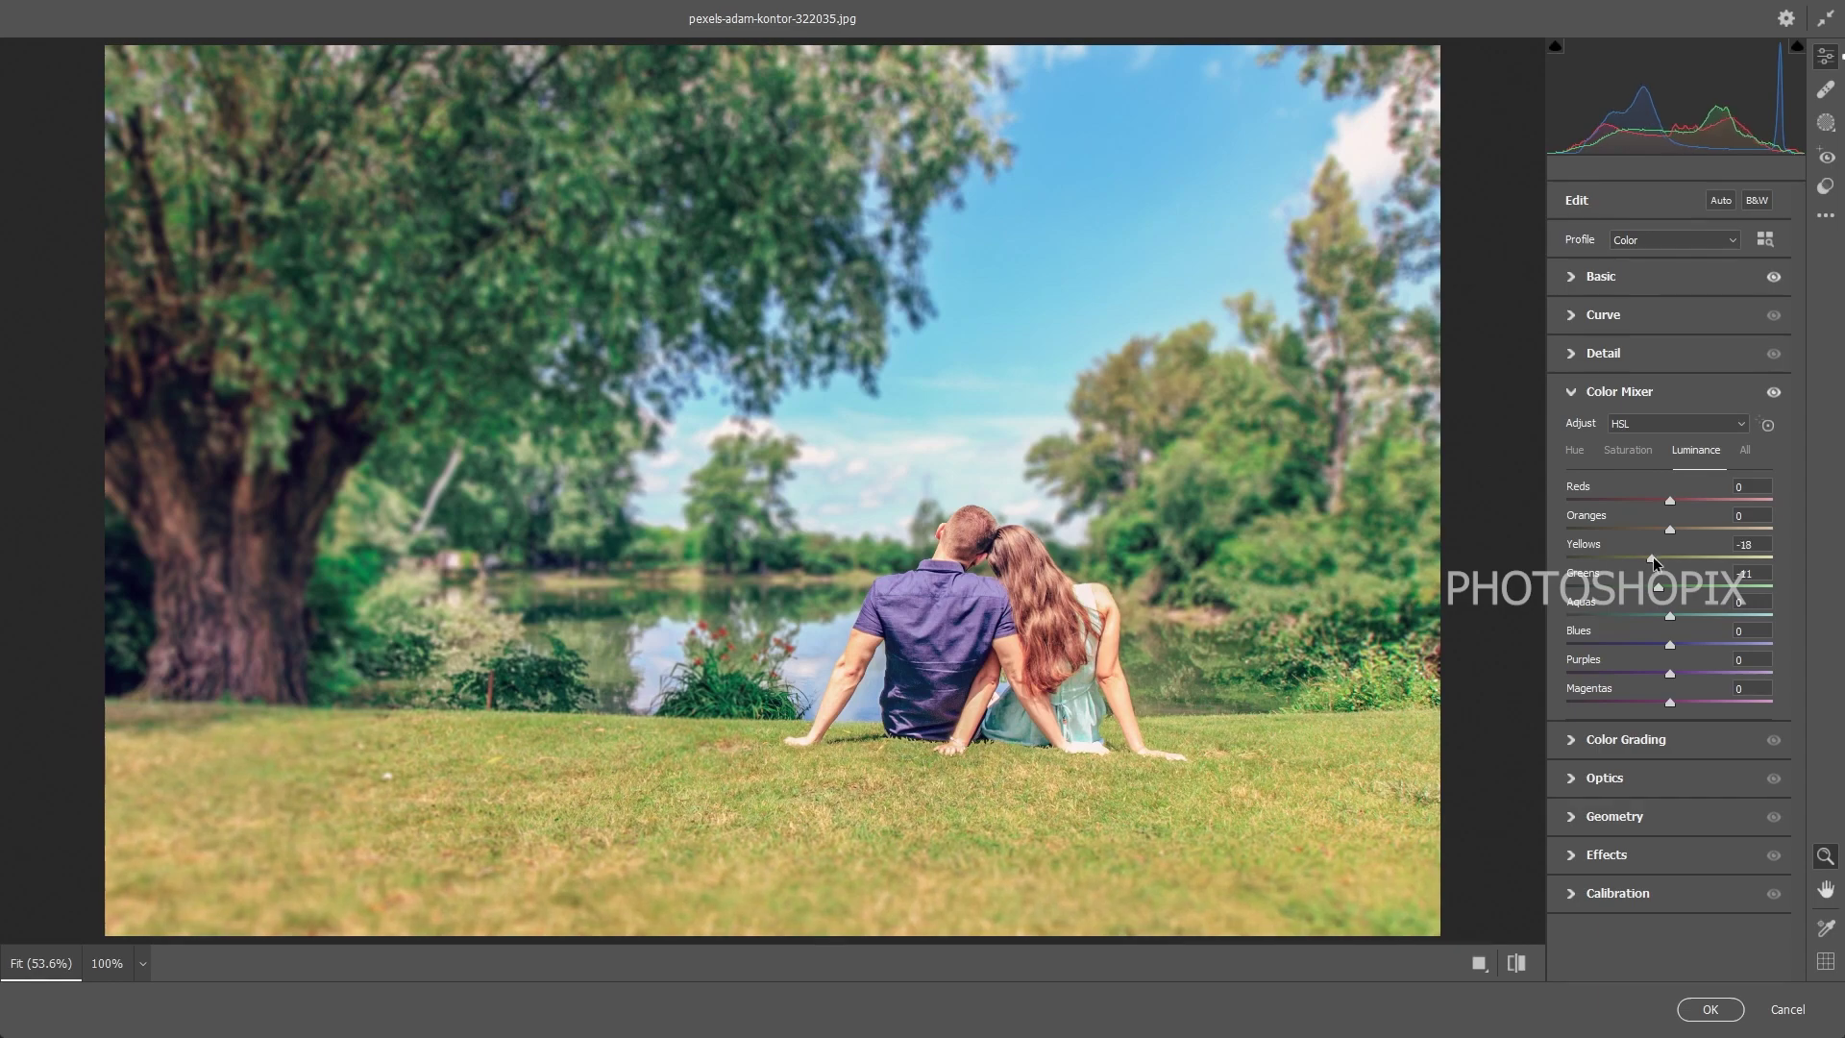
pyautogui.click(1718, 1016)
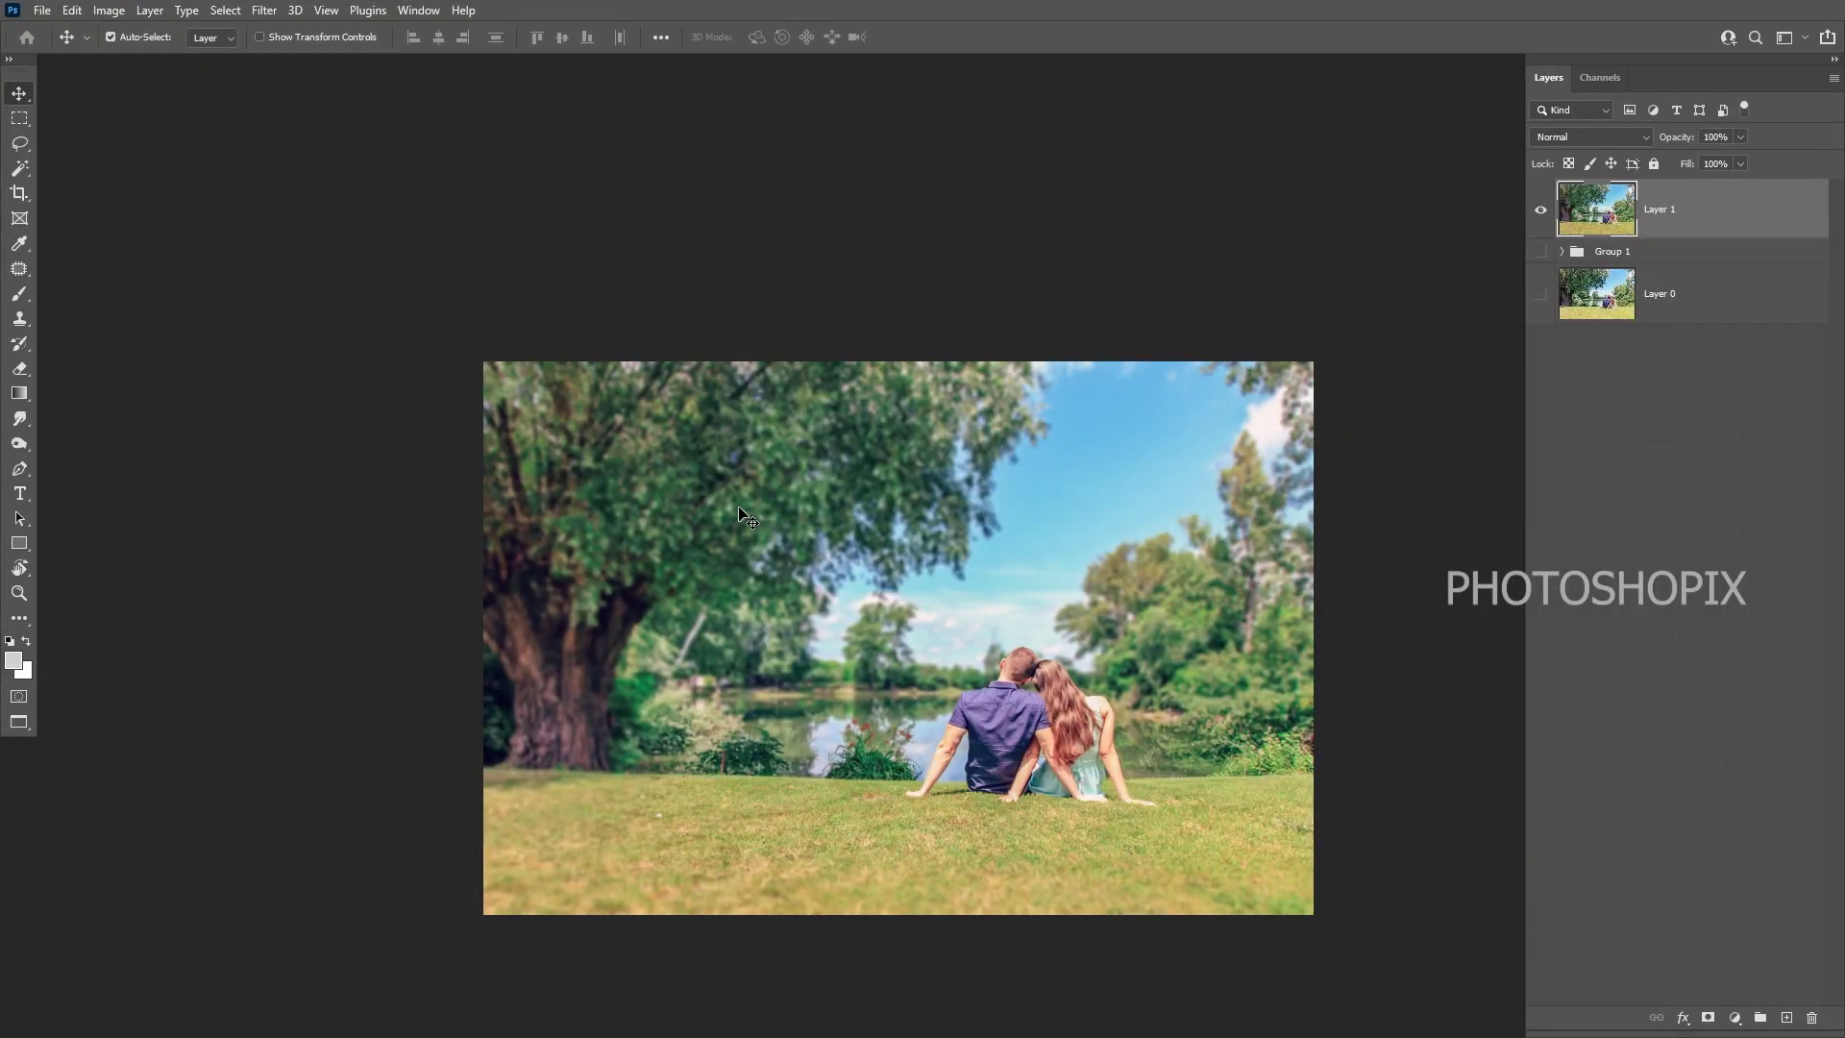
# - Compare the graded photo with the original by showing Layer 0 and toggling Layer 1's visibility
pyautogui.keyDown('ctrl'); pyautogui.click(873, 658); pyautogui.keyUp('ctrl')
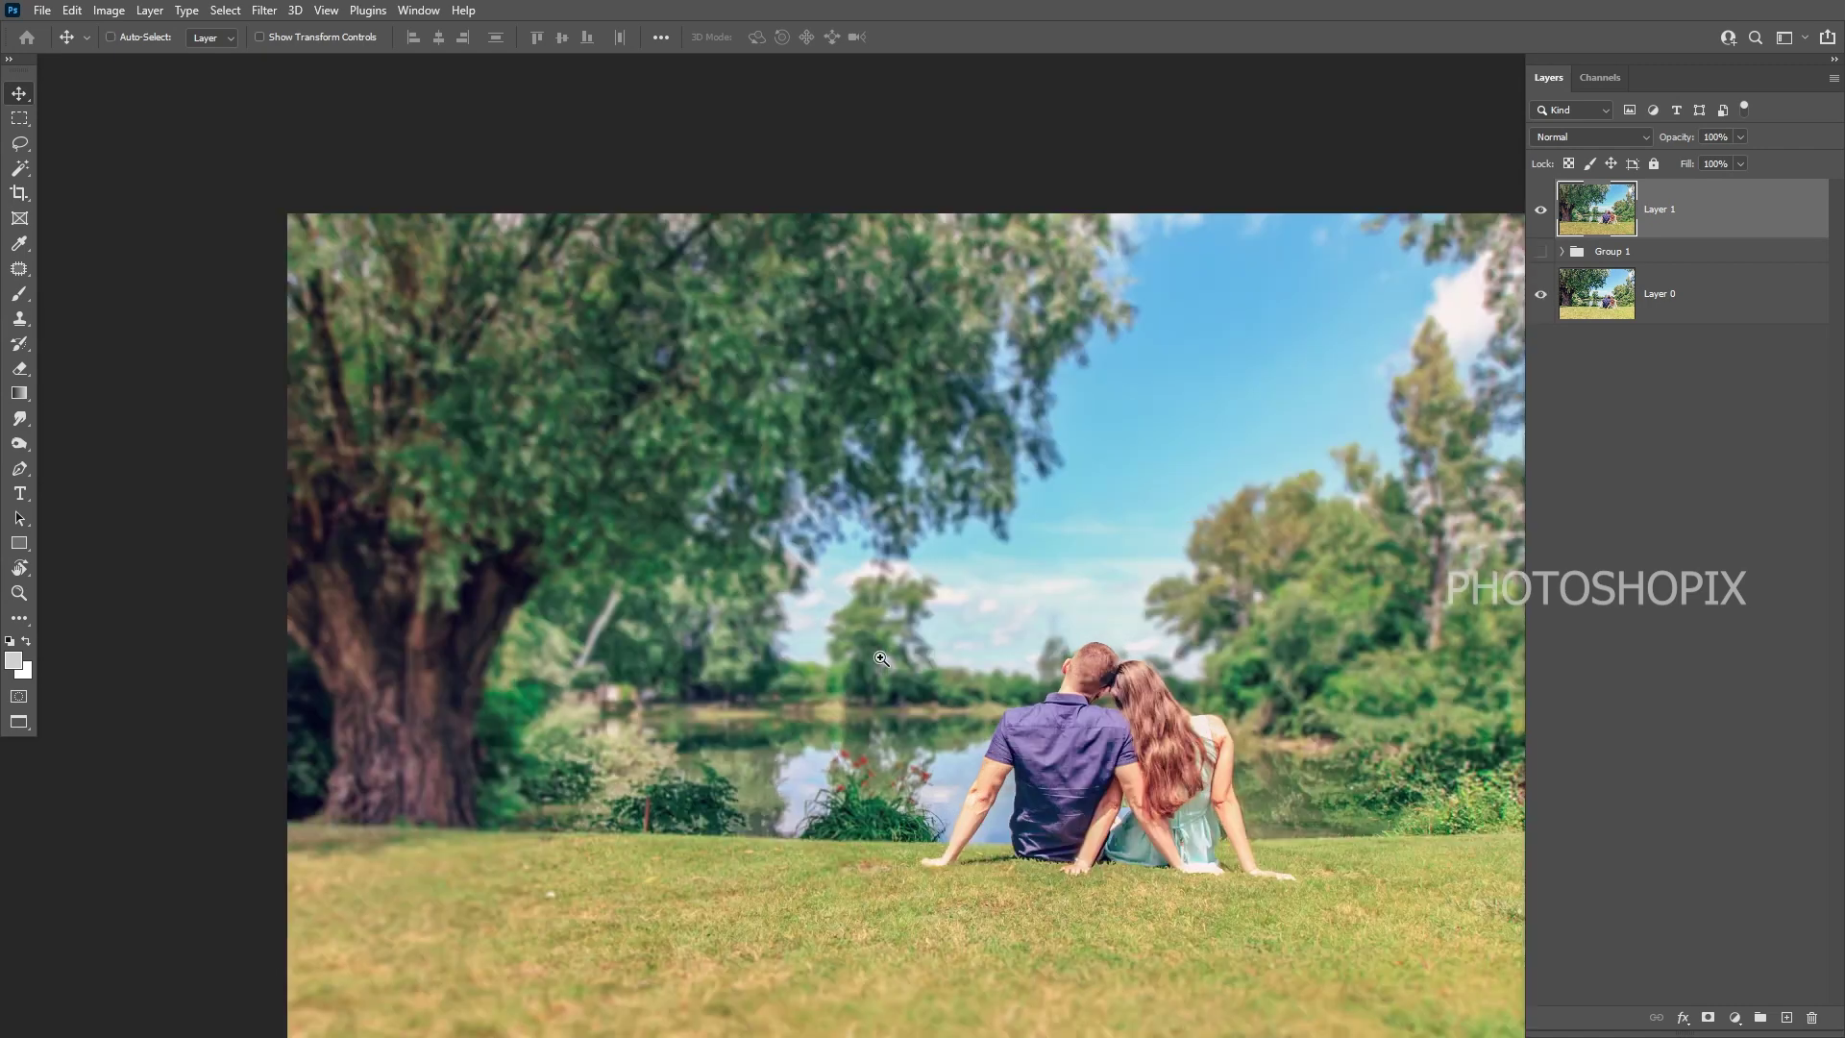
pyautogui.moveTo(1103, 716); pyautogui.dragTo(1026, 658)
pyautogui.click(1542, 211)
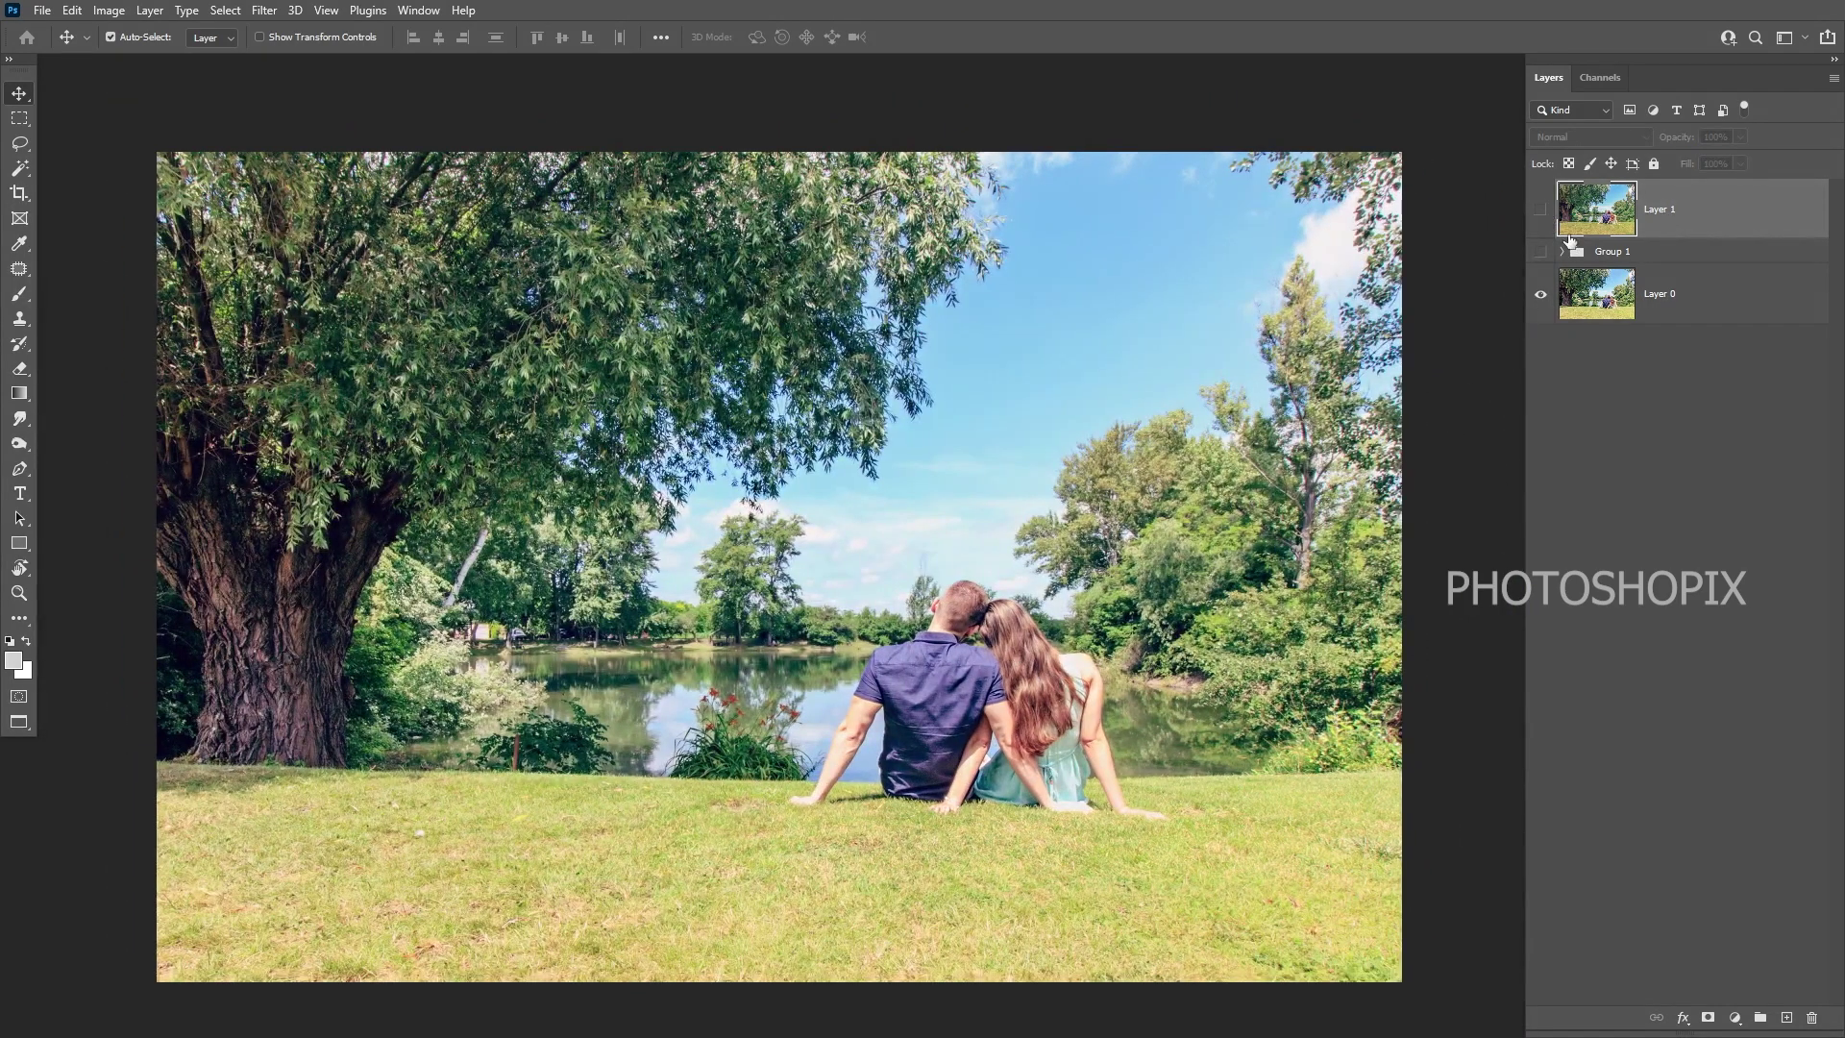
pyautogui.click(1541, 212)
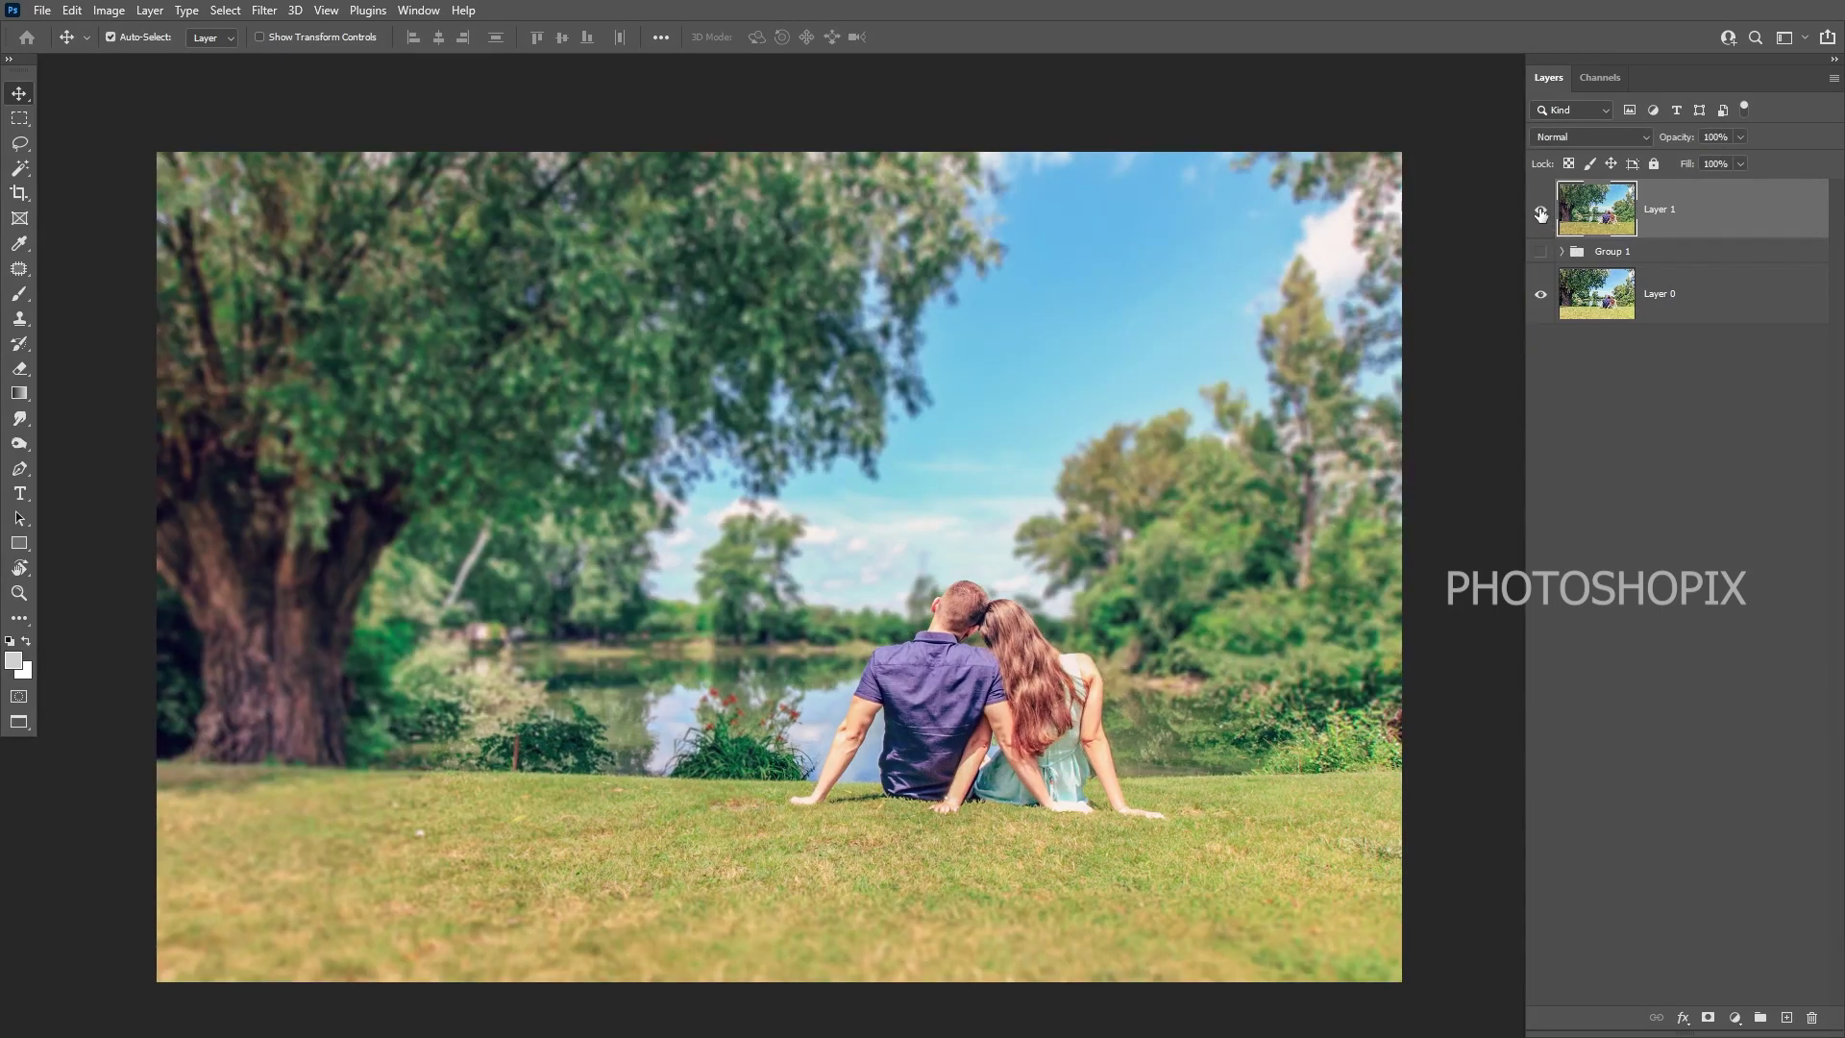
pyautogui.click(1540, 214)
pyautogui.click(1540, 214)
pyautogui.click(1540, 214)
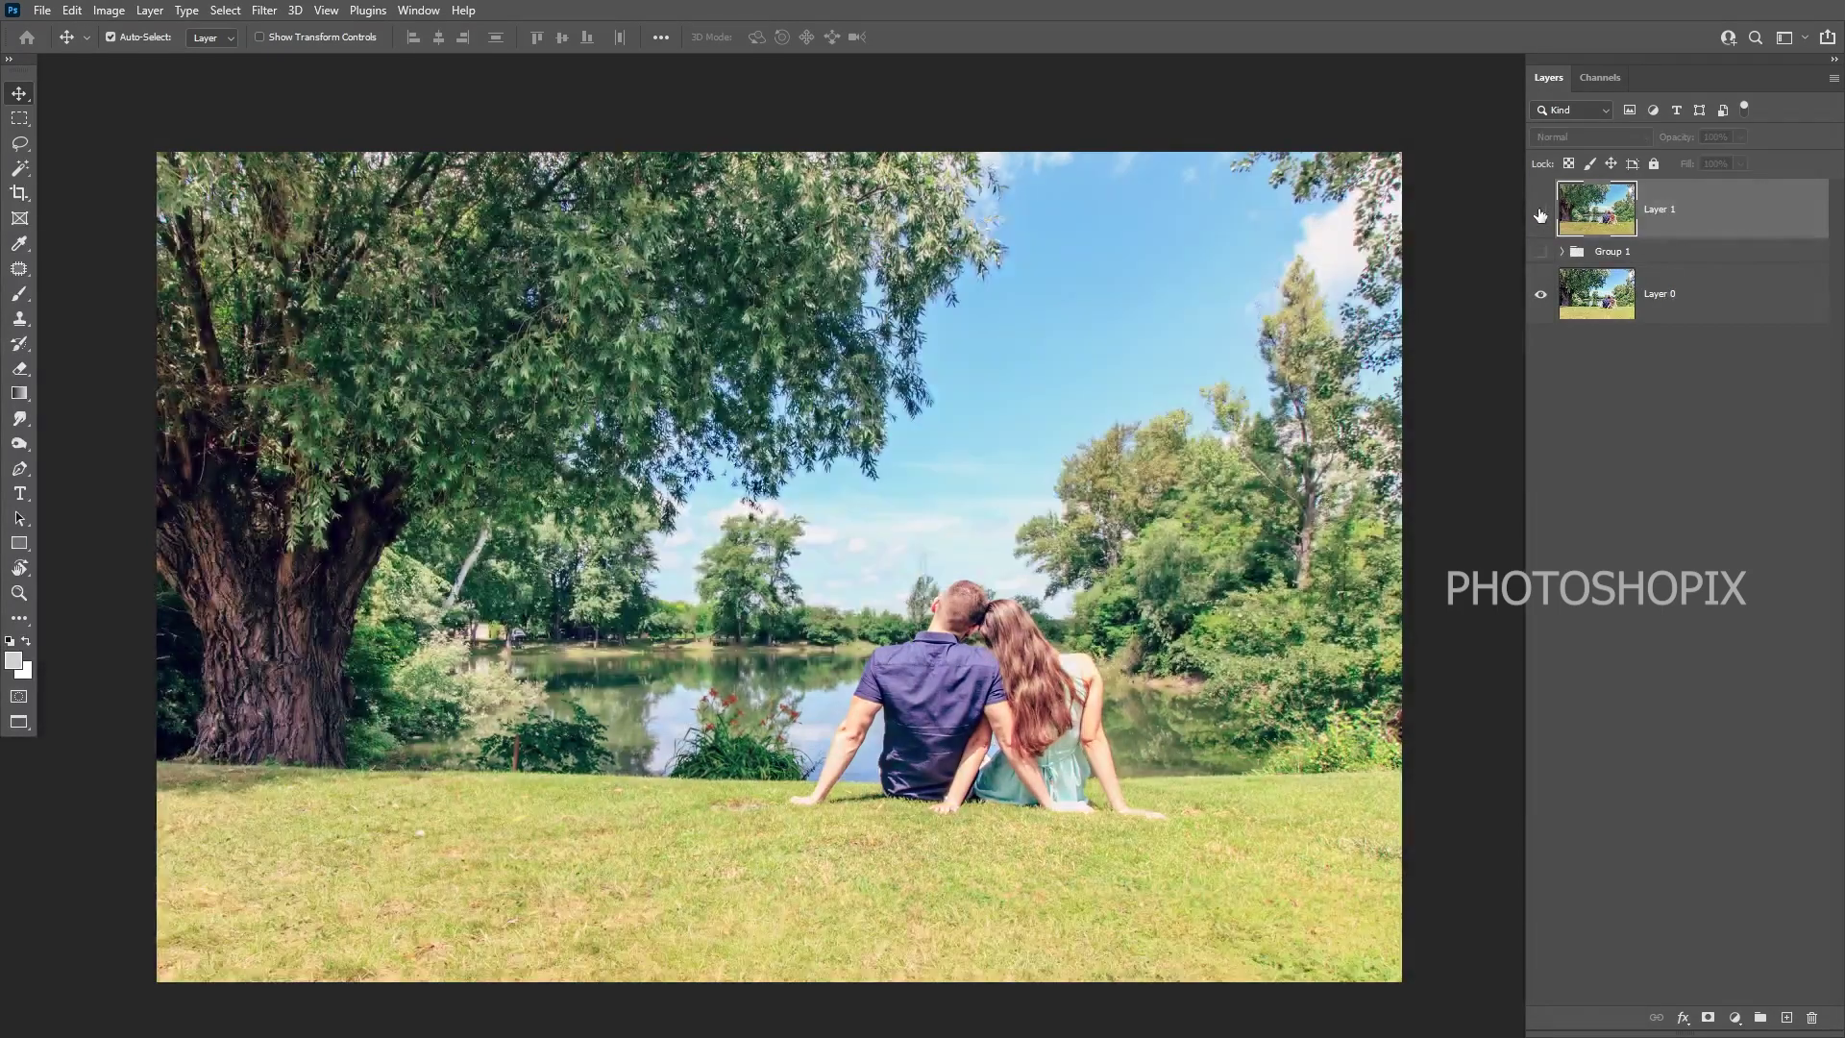
pyautogui.click(1541, 214)
# - Copy the whole of Layer 1 and create a wide white document with a vertical guide at 18
pyautogui.scroll(-1, 937, 591)
pyautogui.hotkey('ctrl', 'a')
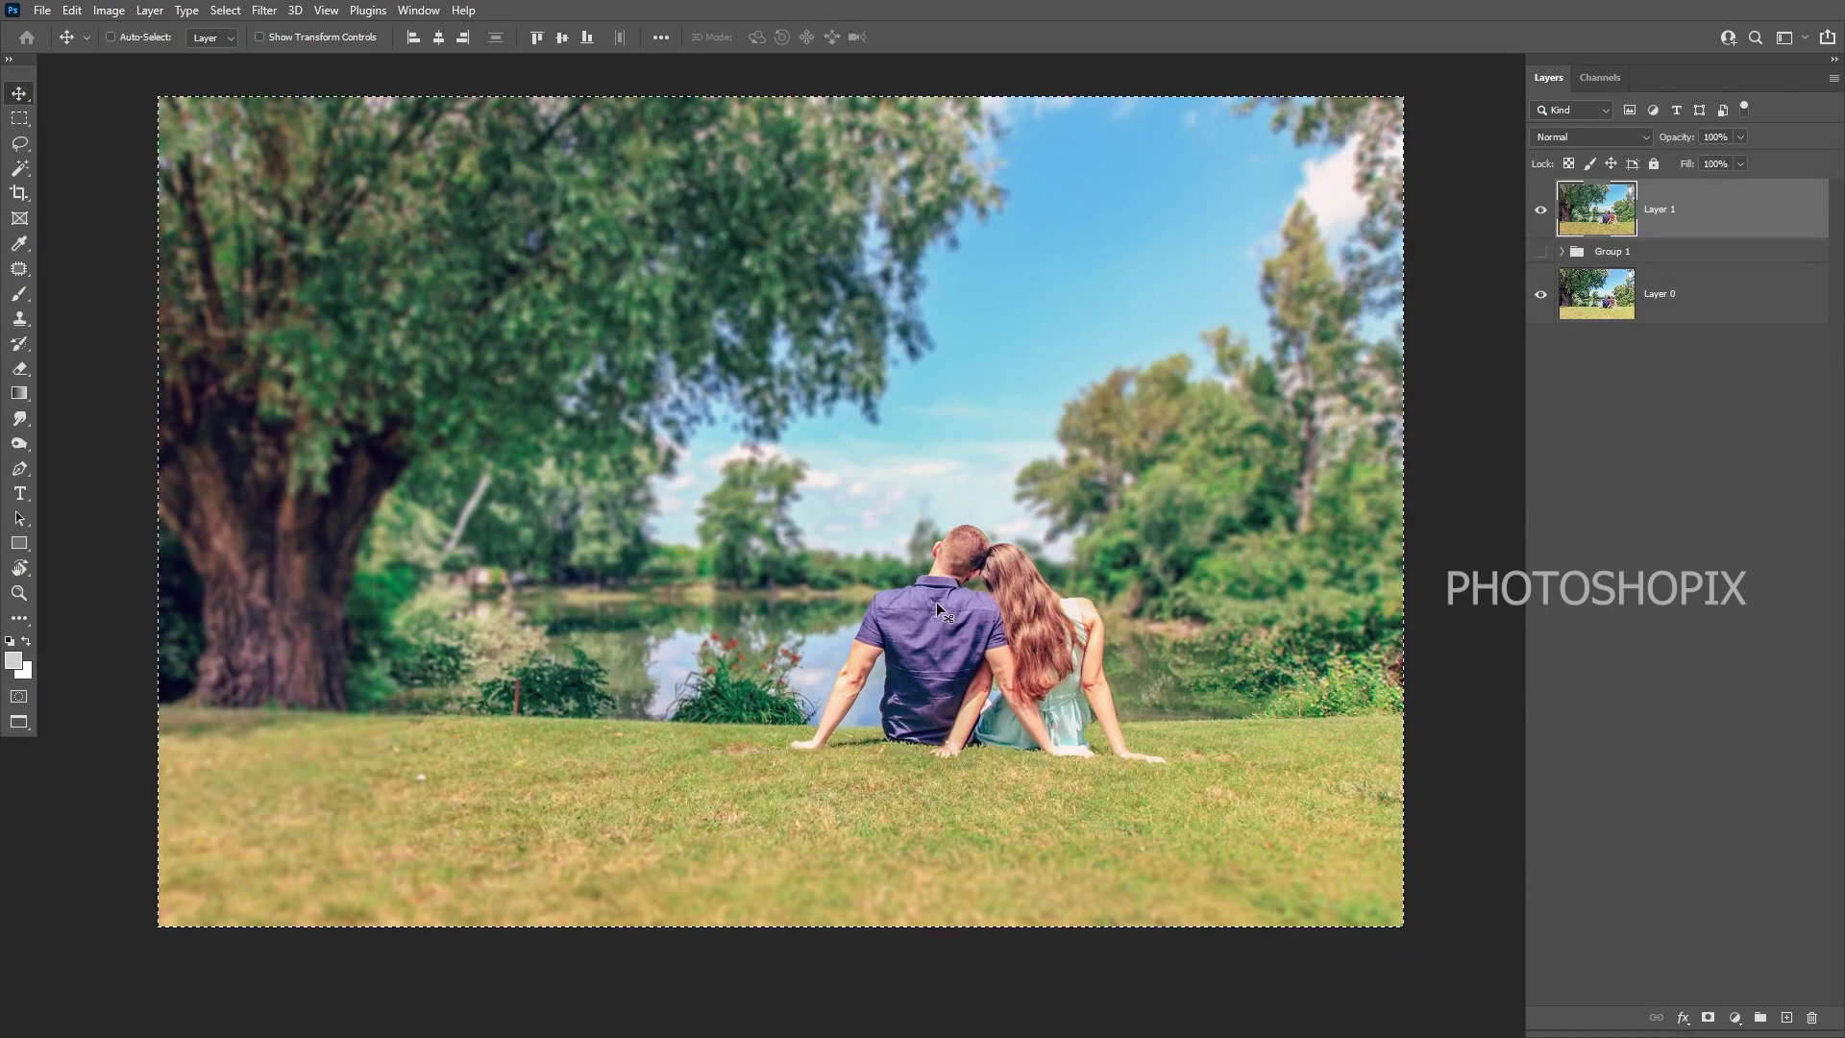
pyautogui.hotkey('ctrl', 'c')
pyautogui.hotkey('ctrl', 'n')
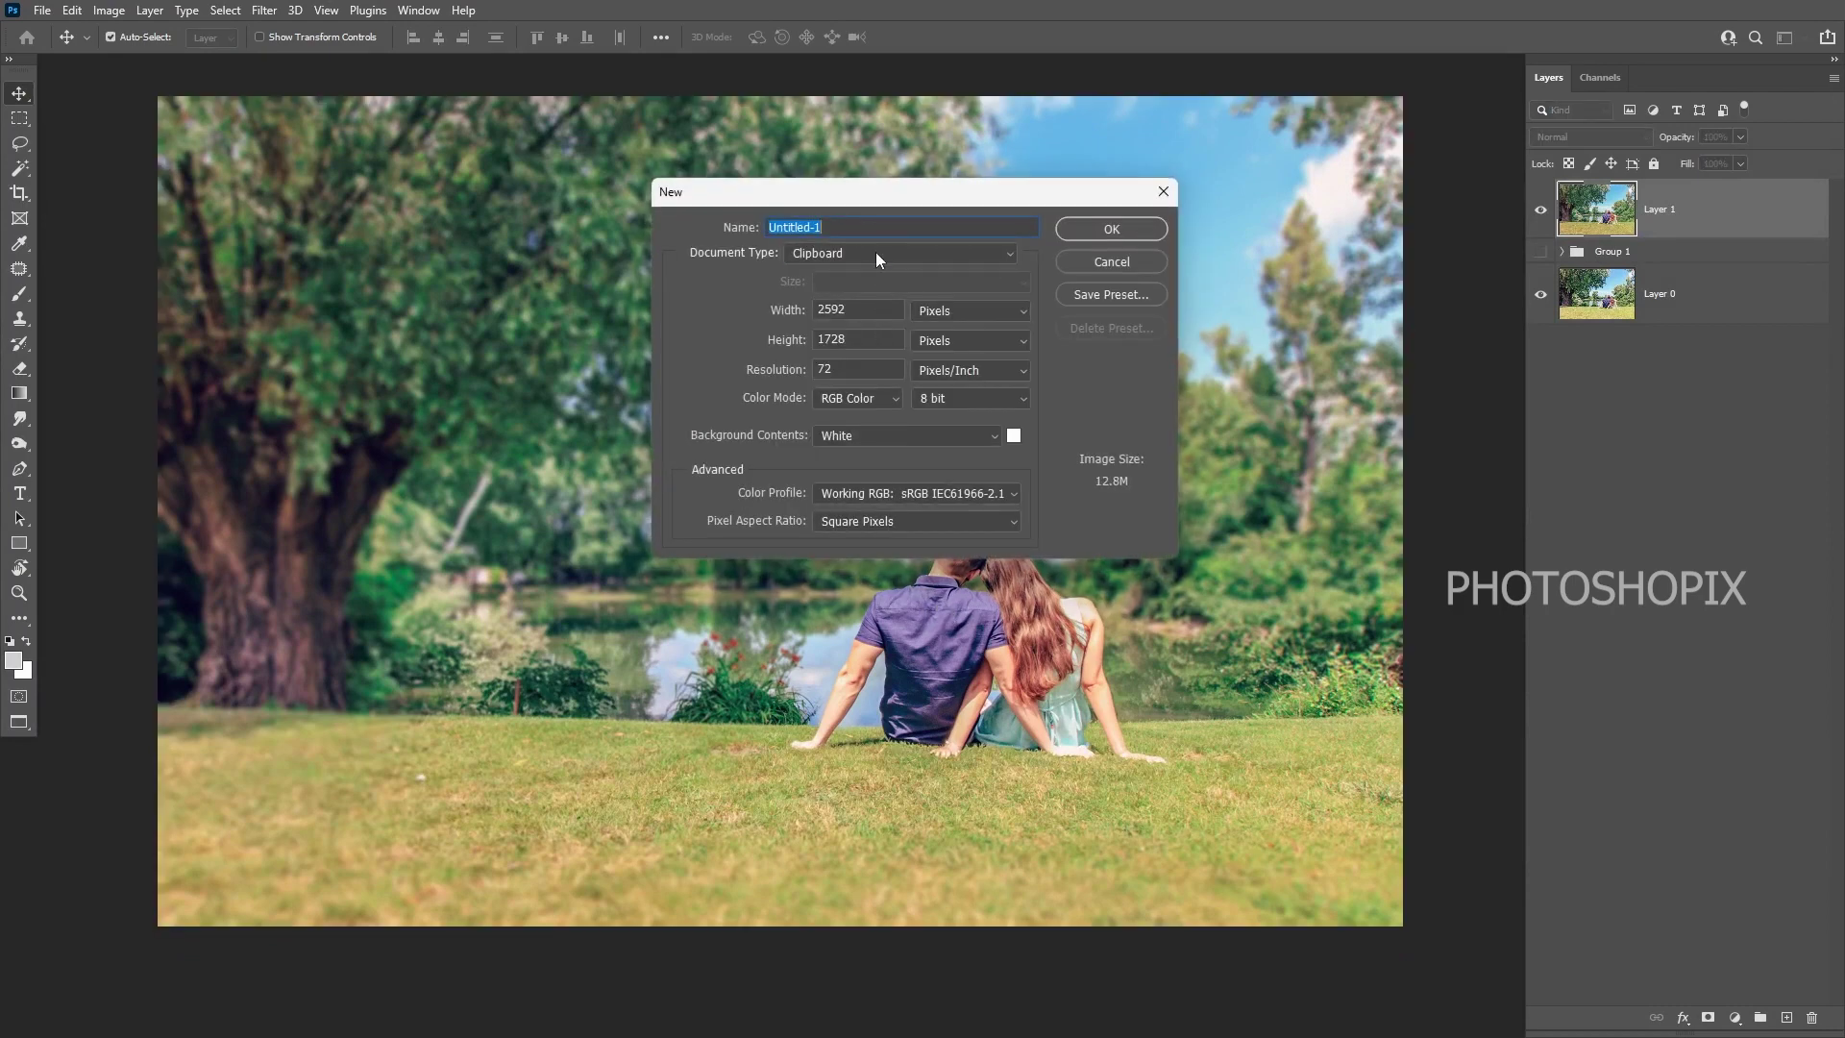
pyautogui.click(876, 257)
pyautogui.click(879, 337)
pyautogui.press('Return')
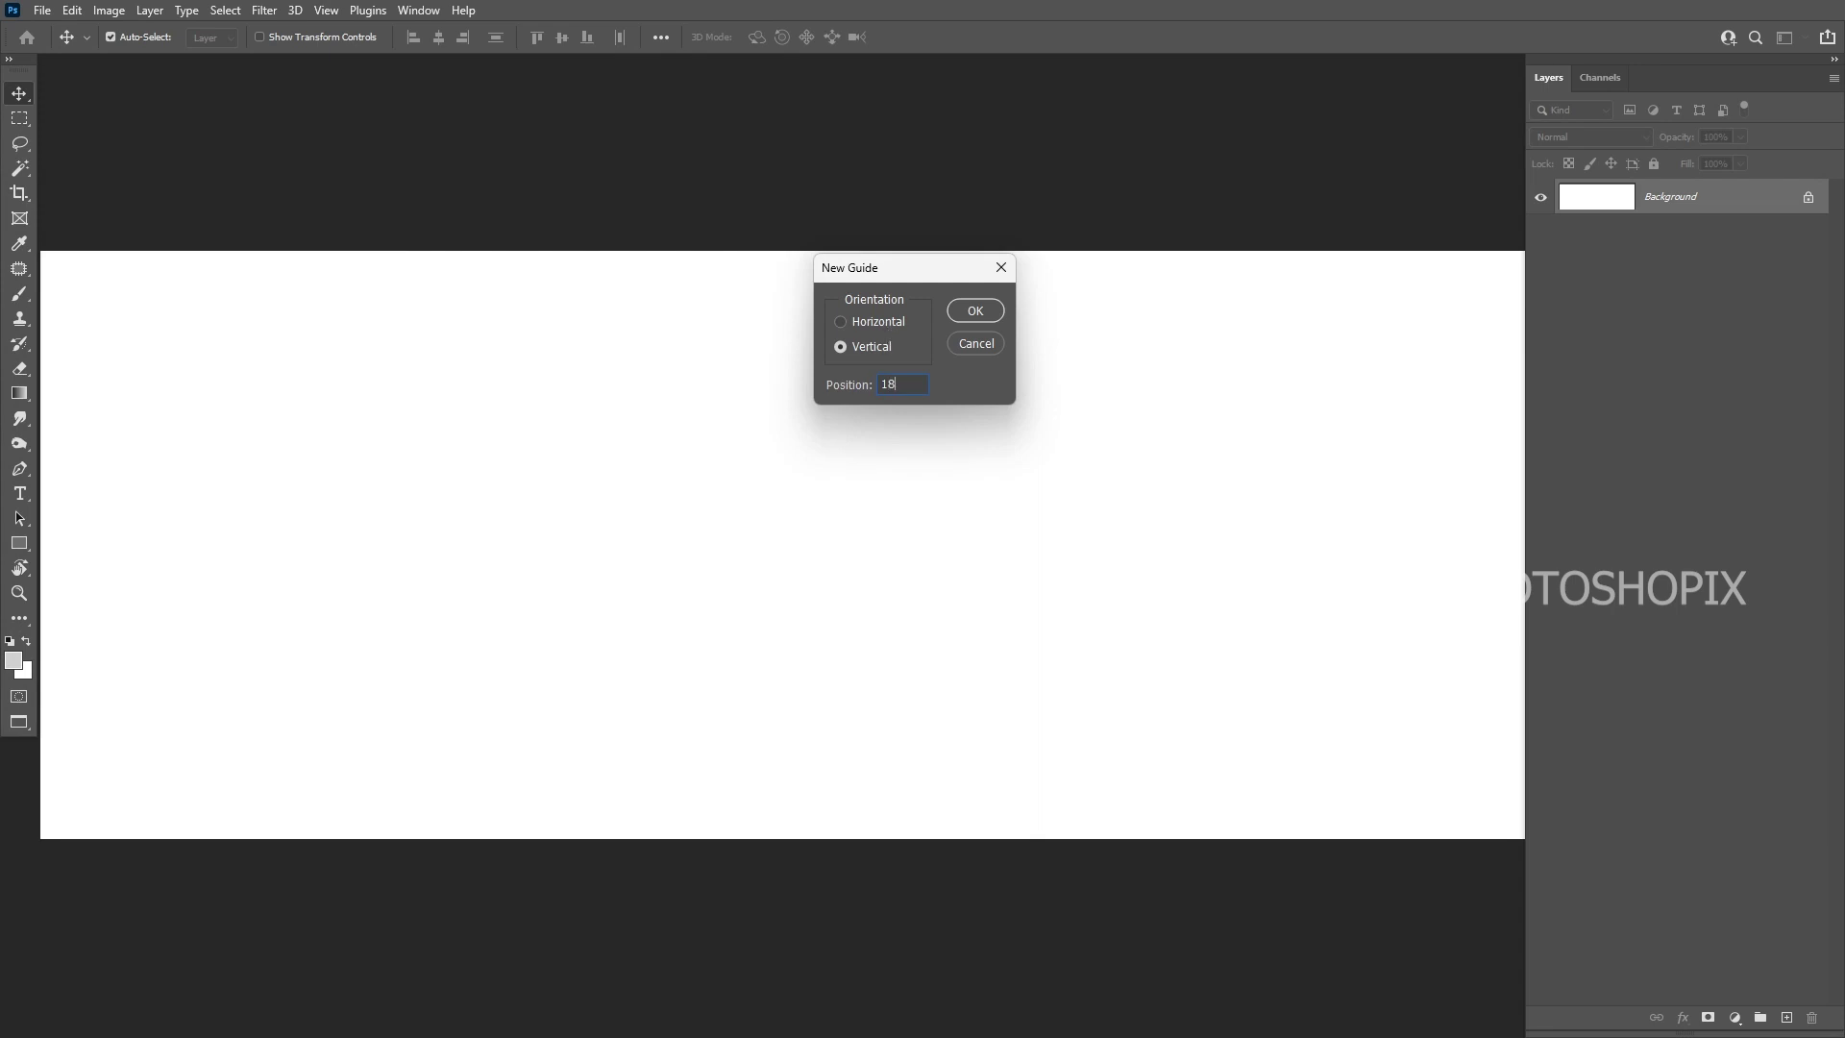
pyautogui.press('Return')
# - Paste the edited photo and scale it to fill the canvas half to the right of the guide
pyautogui.hotkey('ctrl', 'v')
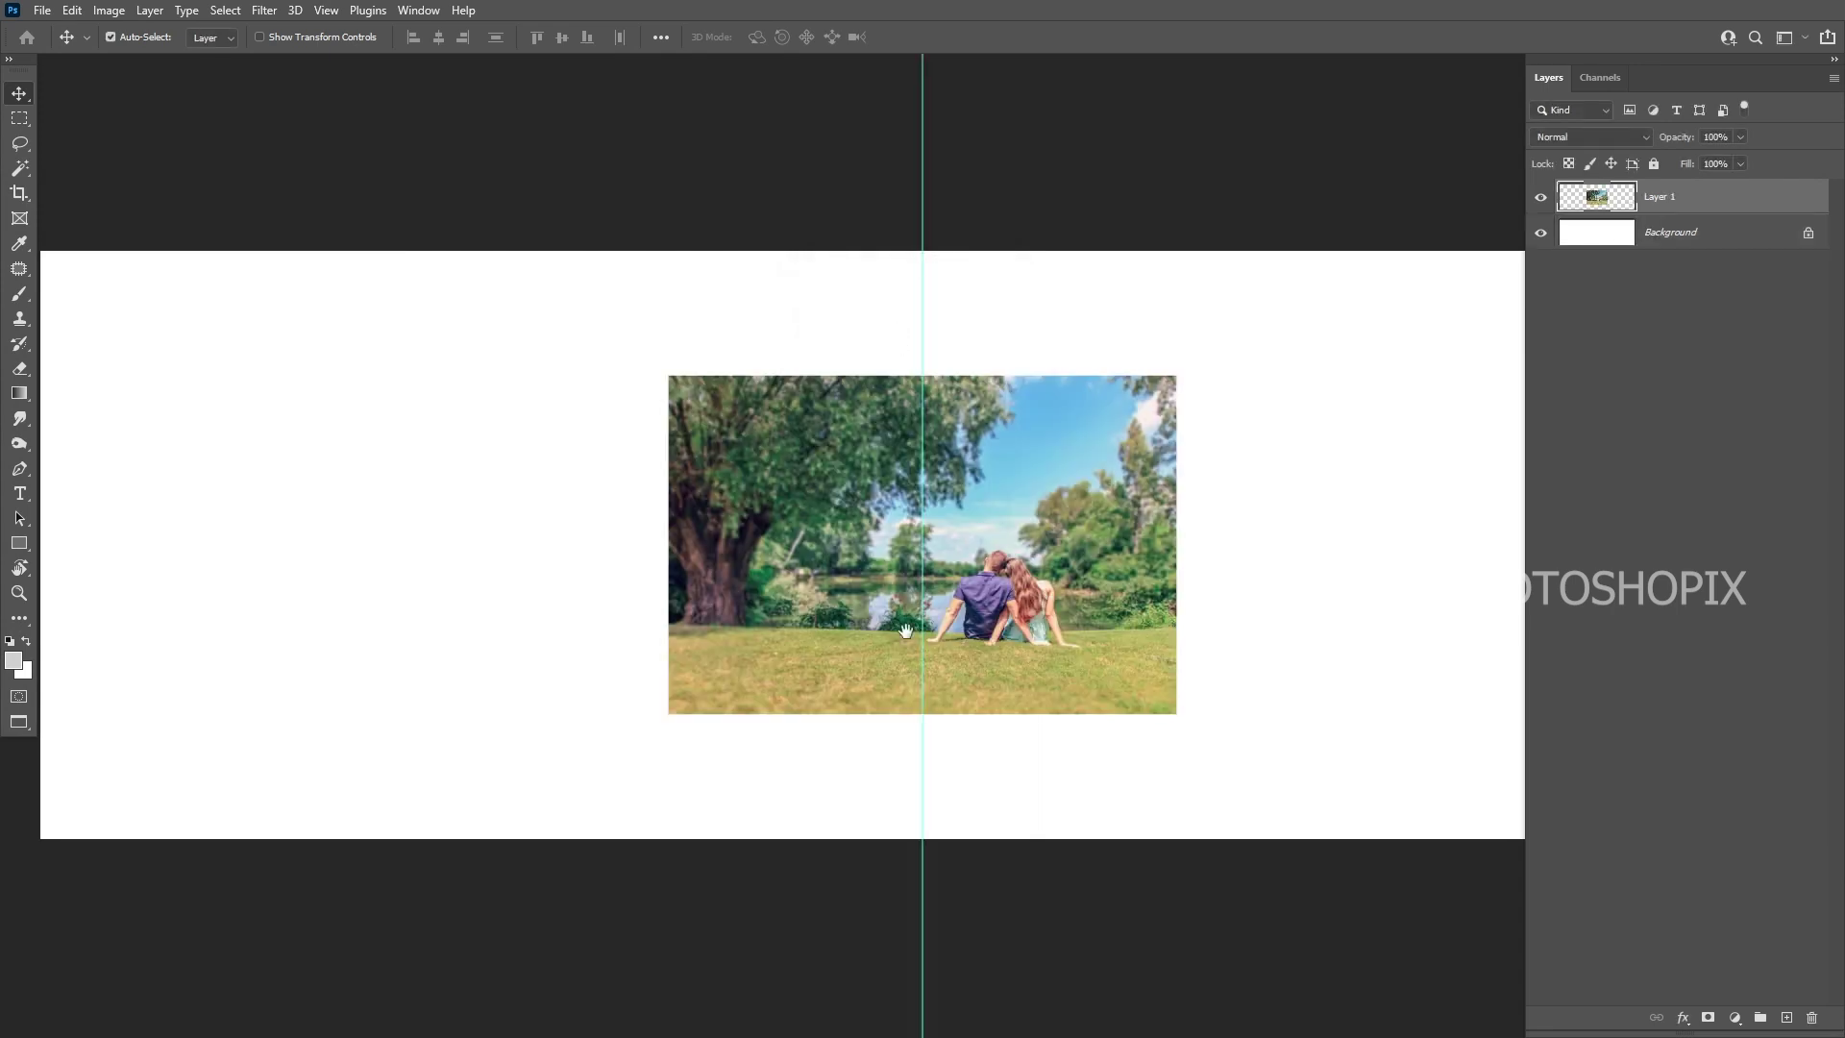
pyautogui.hotkey('ctrl', '-')
pyautogui.hotkey('ctrl', 't')
pyautogui.moveTo(1162, 719); pyautogui.dragTo(1283, 784)
pyautogui.moveTo(1163, 642); pyautogui.dragTo(1257, 673)
pyautogui.press('Return')
# - Select the Background layer, marquee a full-height strip just left of the guide, and add a new layer
pyautogui.moveTo(761, 664); pyautogui.dragTo(865, 654)
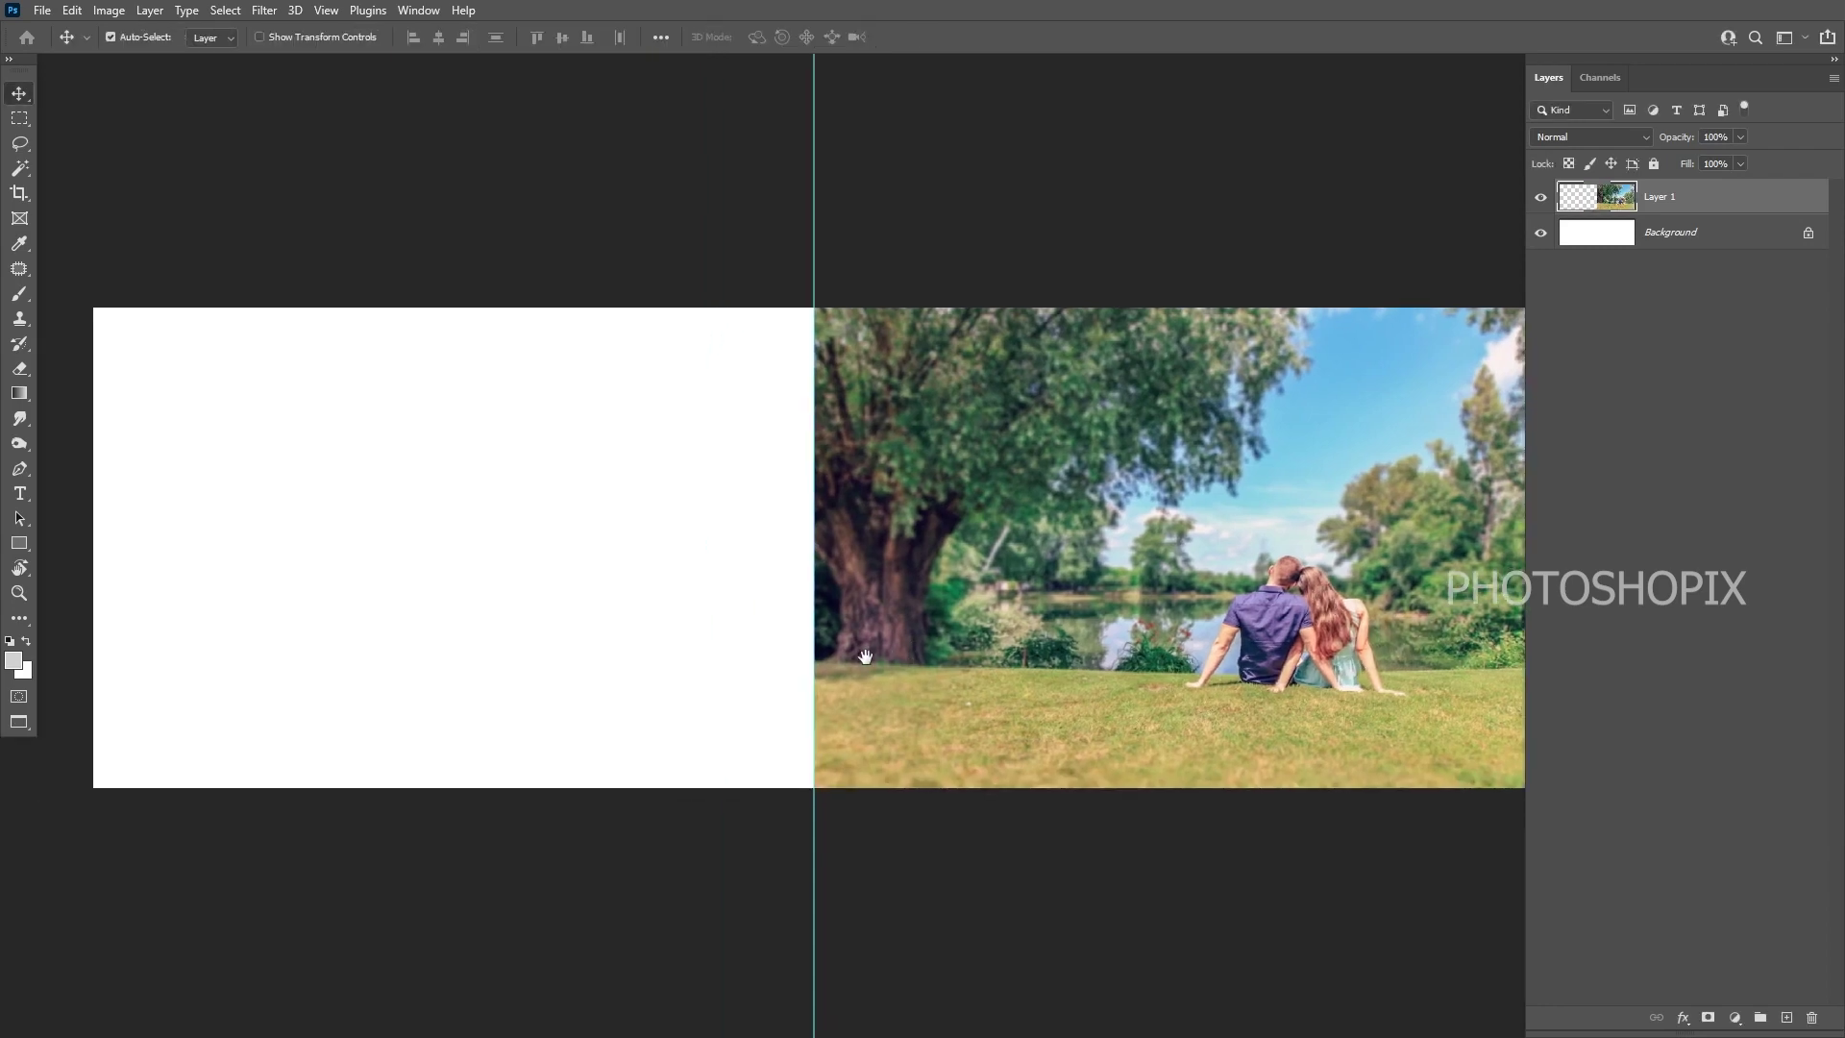
pyautogui.moveTo(1065, 646); pyautogui.dragTo(1006, 635)
pyautogui.rightClick(1004, 615)
pyautogui.click(1019, 640)
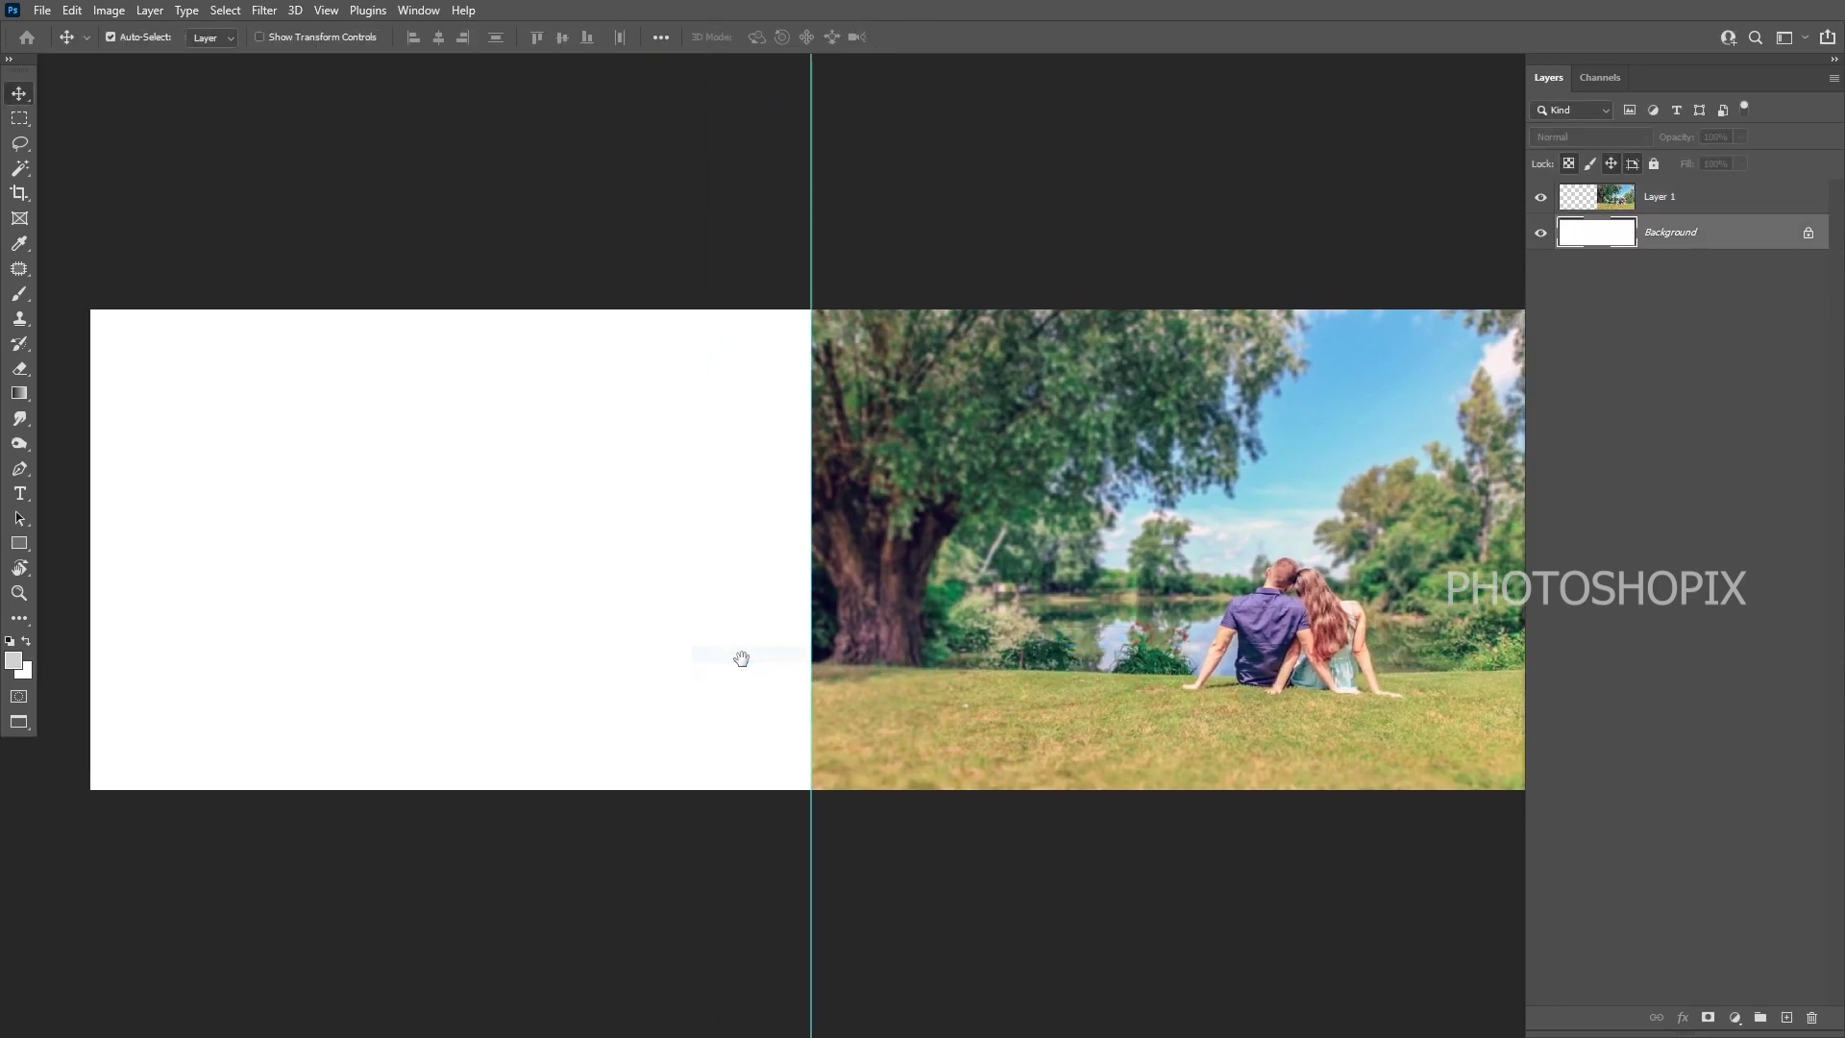
pyautogui.press('m')
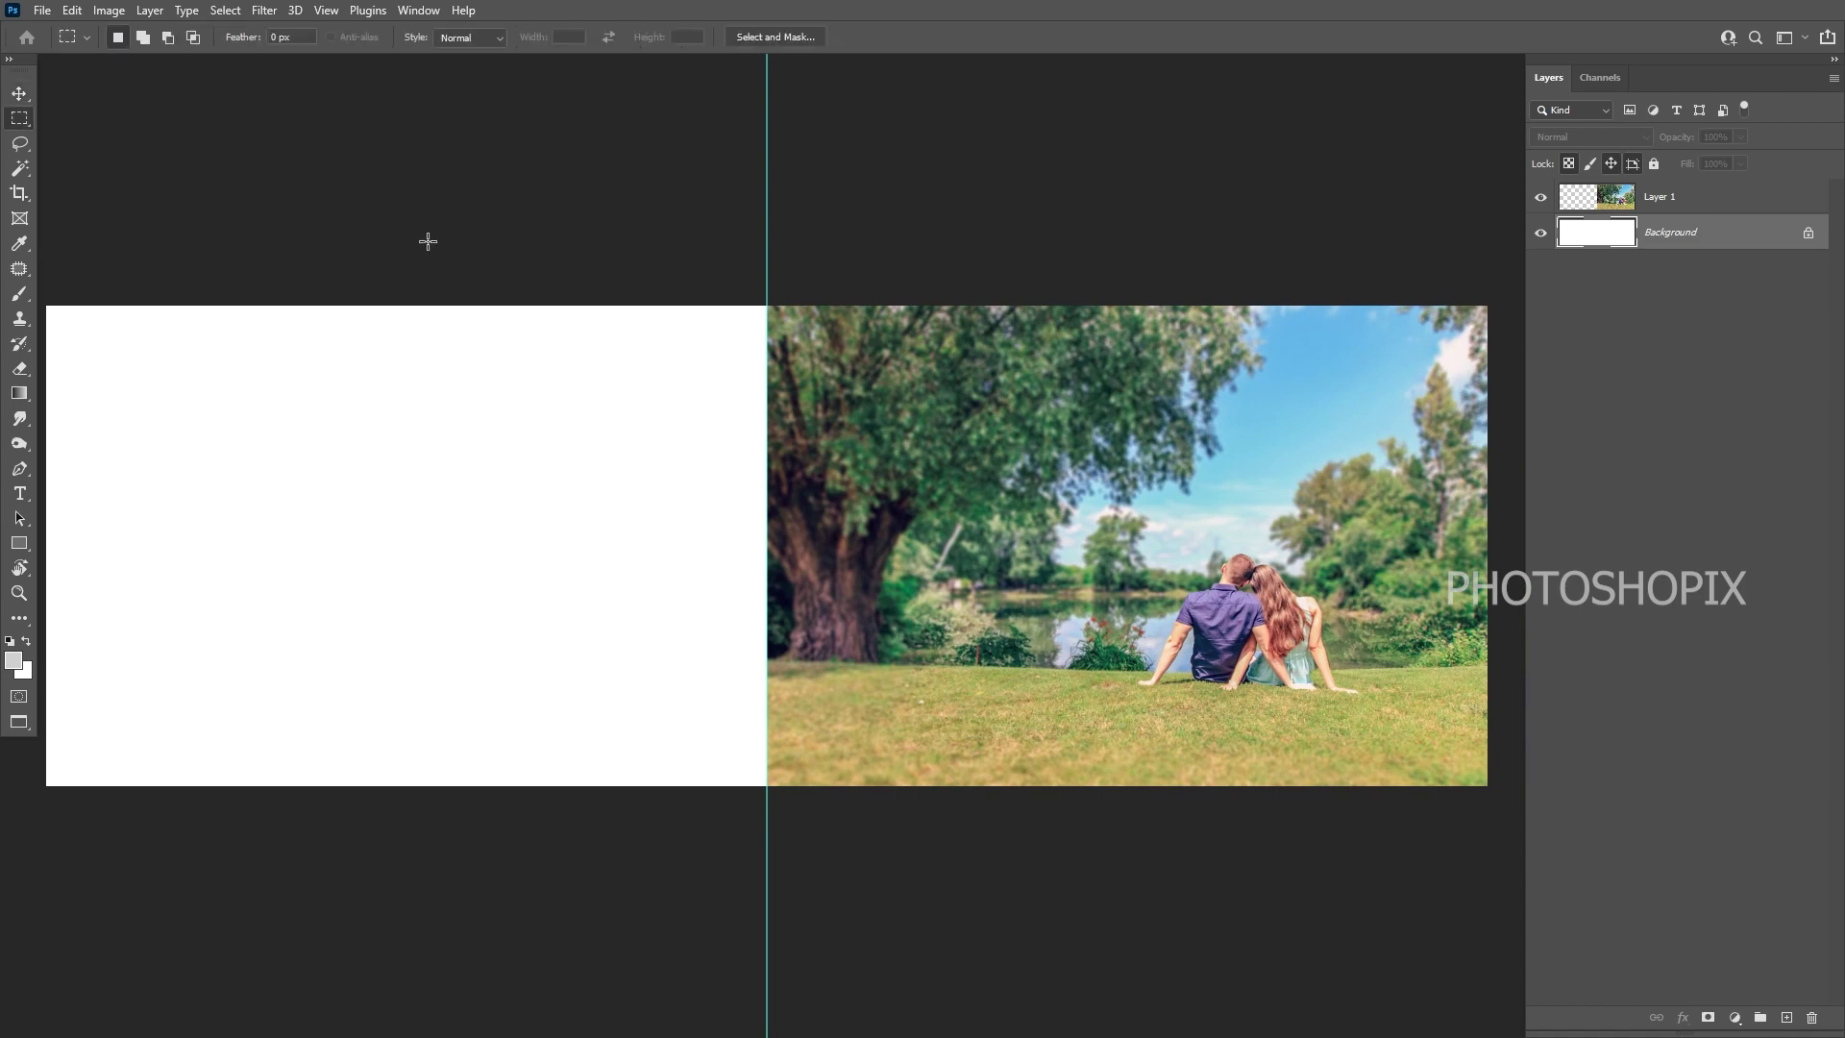
pyautogui.moveTo(424, 239); pyautogui.dragTo(764, 721)
pyautogui.hotkey('ctrl', 'shift', 'n')
pyautogui.press('Return')
# - Fill the strip with a light blue sampled from the photo's sky and deselect it
pyautogui.press('i')
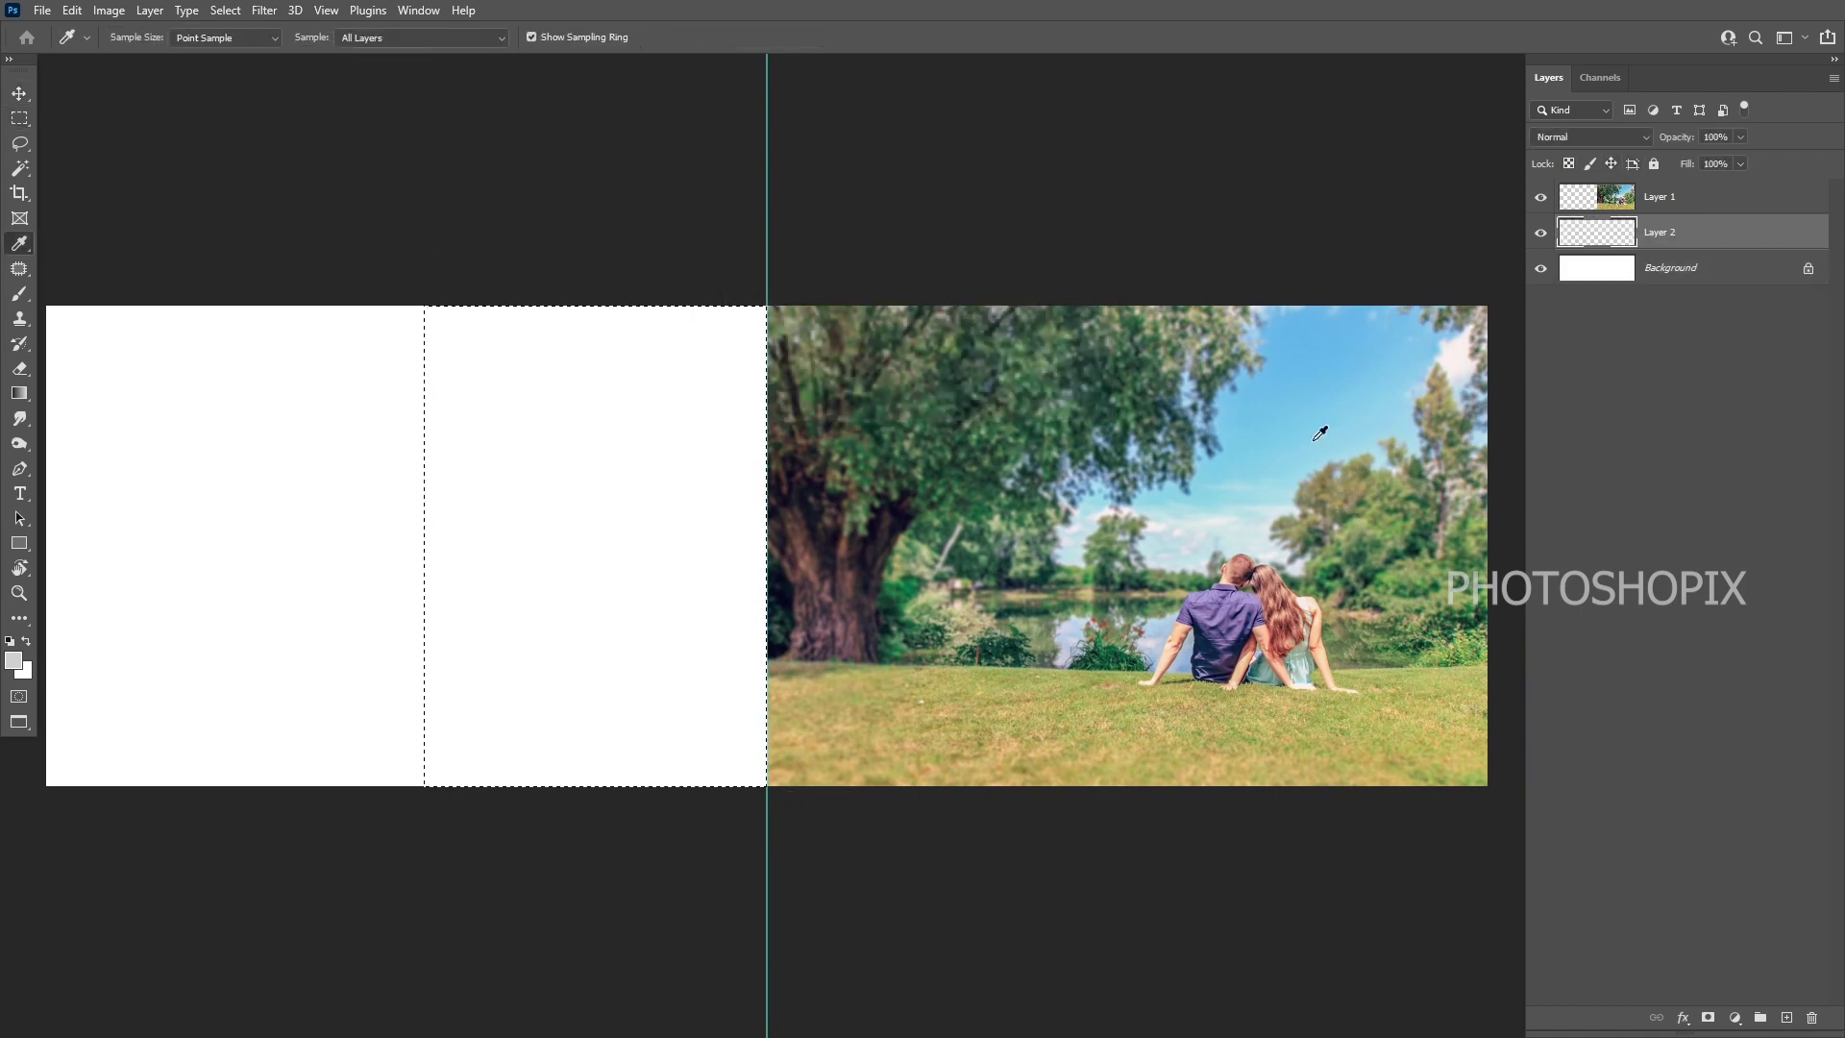
pyautogui.click(1310, 439)
pyautogui.hotkey('alt', 'BackSpace')
pyautogui.hotkey('ctrl', 'd')
pyautogui.press('v')
pyautogui.hotkey('ctrl', '0')
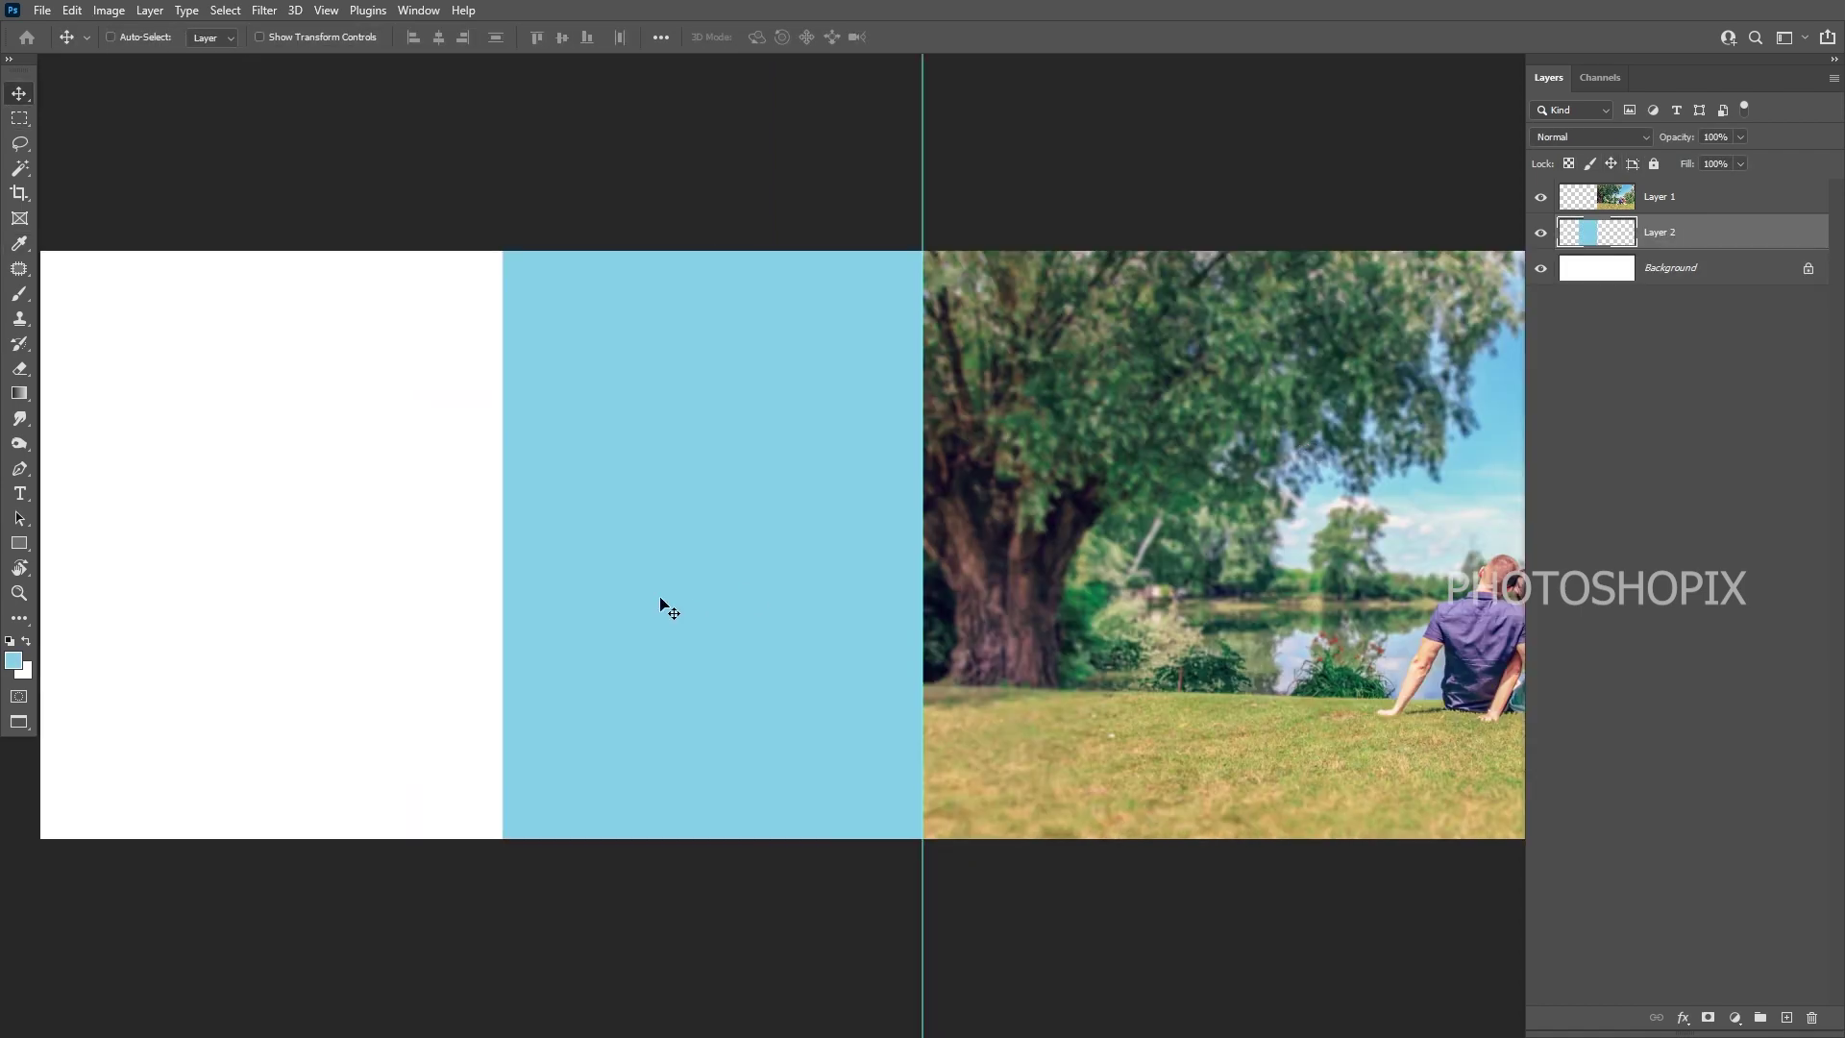
pyautogui.hotkey('ctrl', '-')
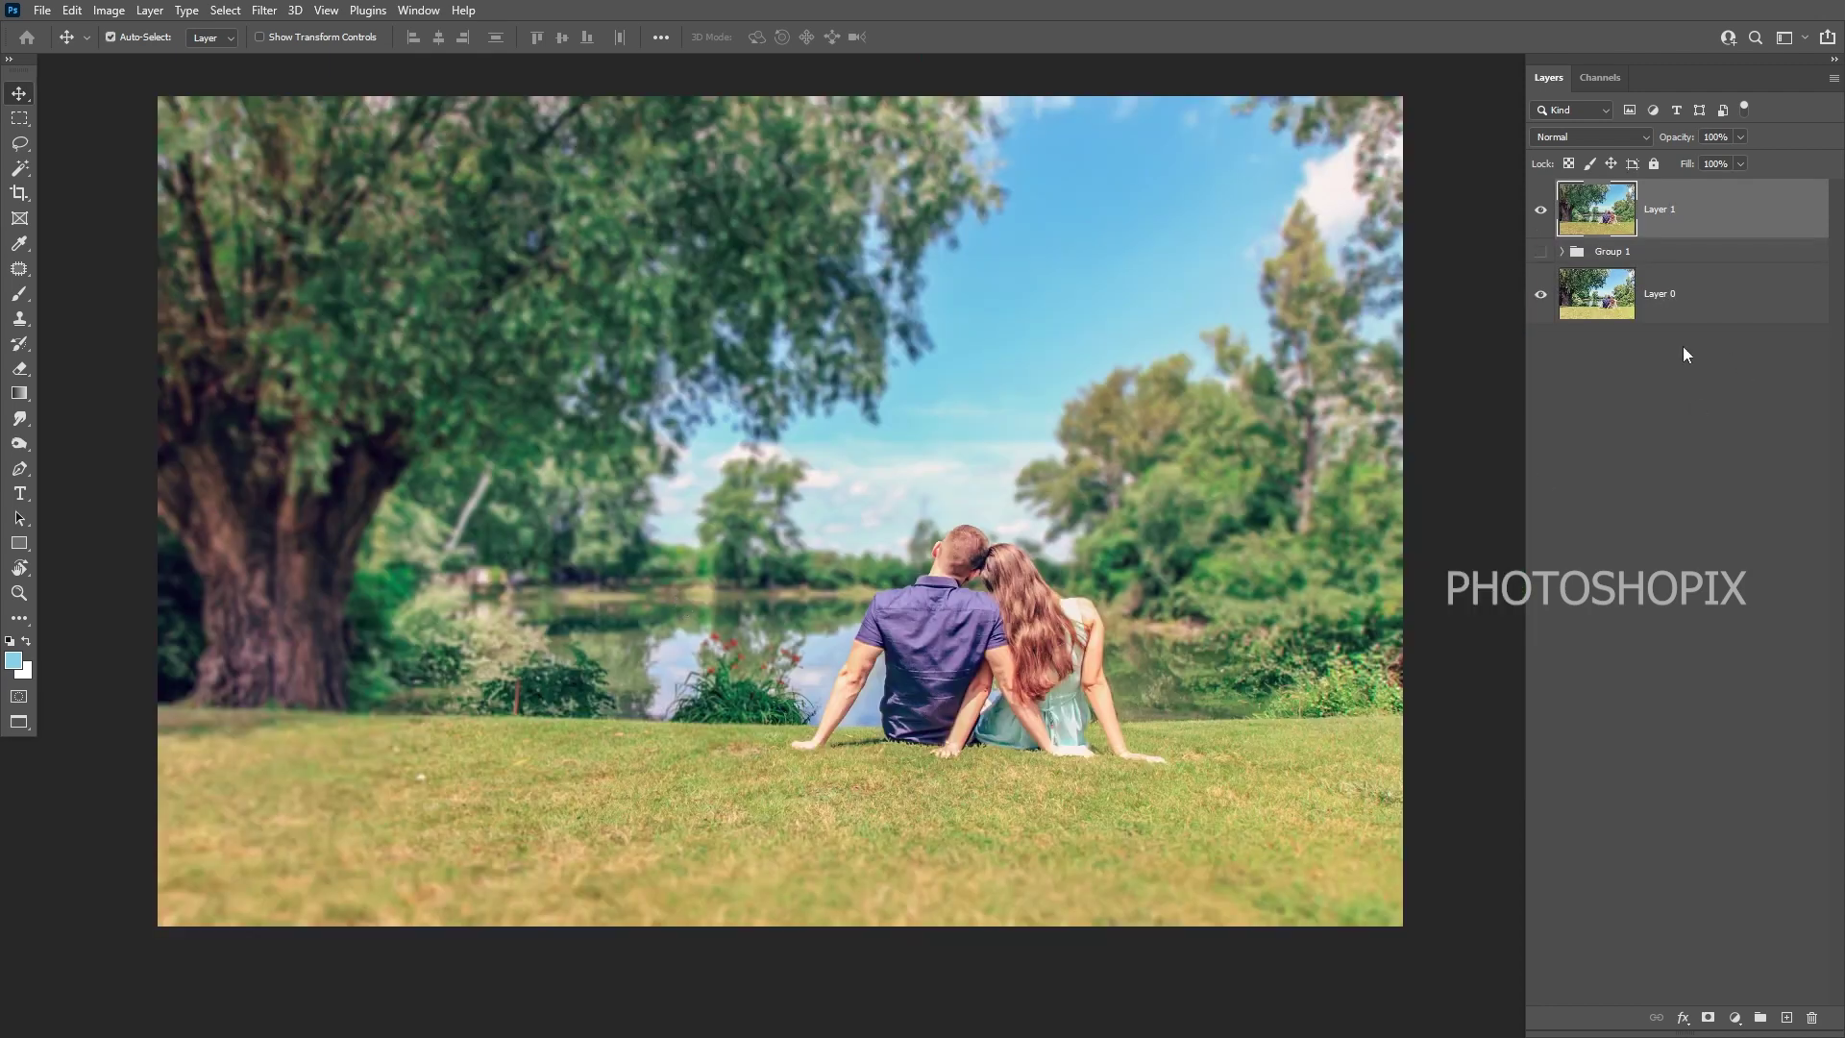
# - Copy the original photo from Layer 0 and paste it into the comparison document, positioned across the white area and blue strip
pyautogui.click(1642, 312)
pyautogui.hotkey('ctrl', 'a')
pyautogui.hotkey('ctrl', 'c')
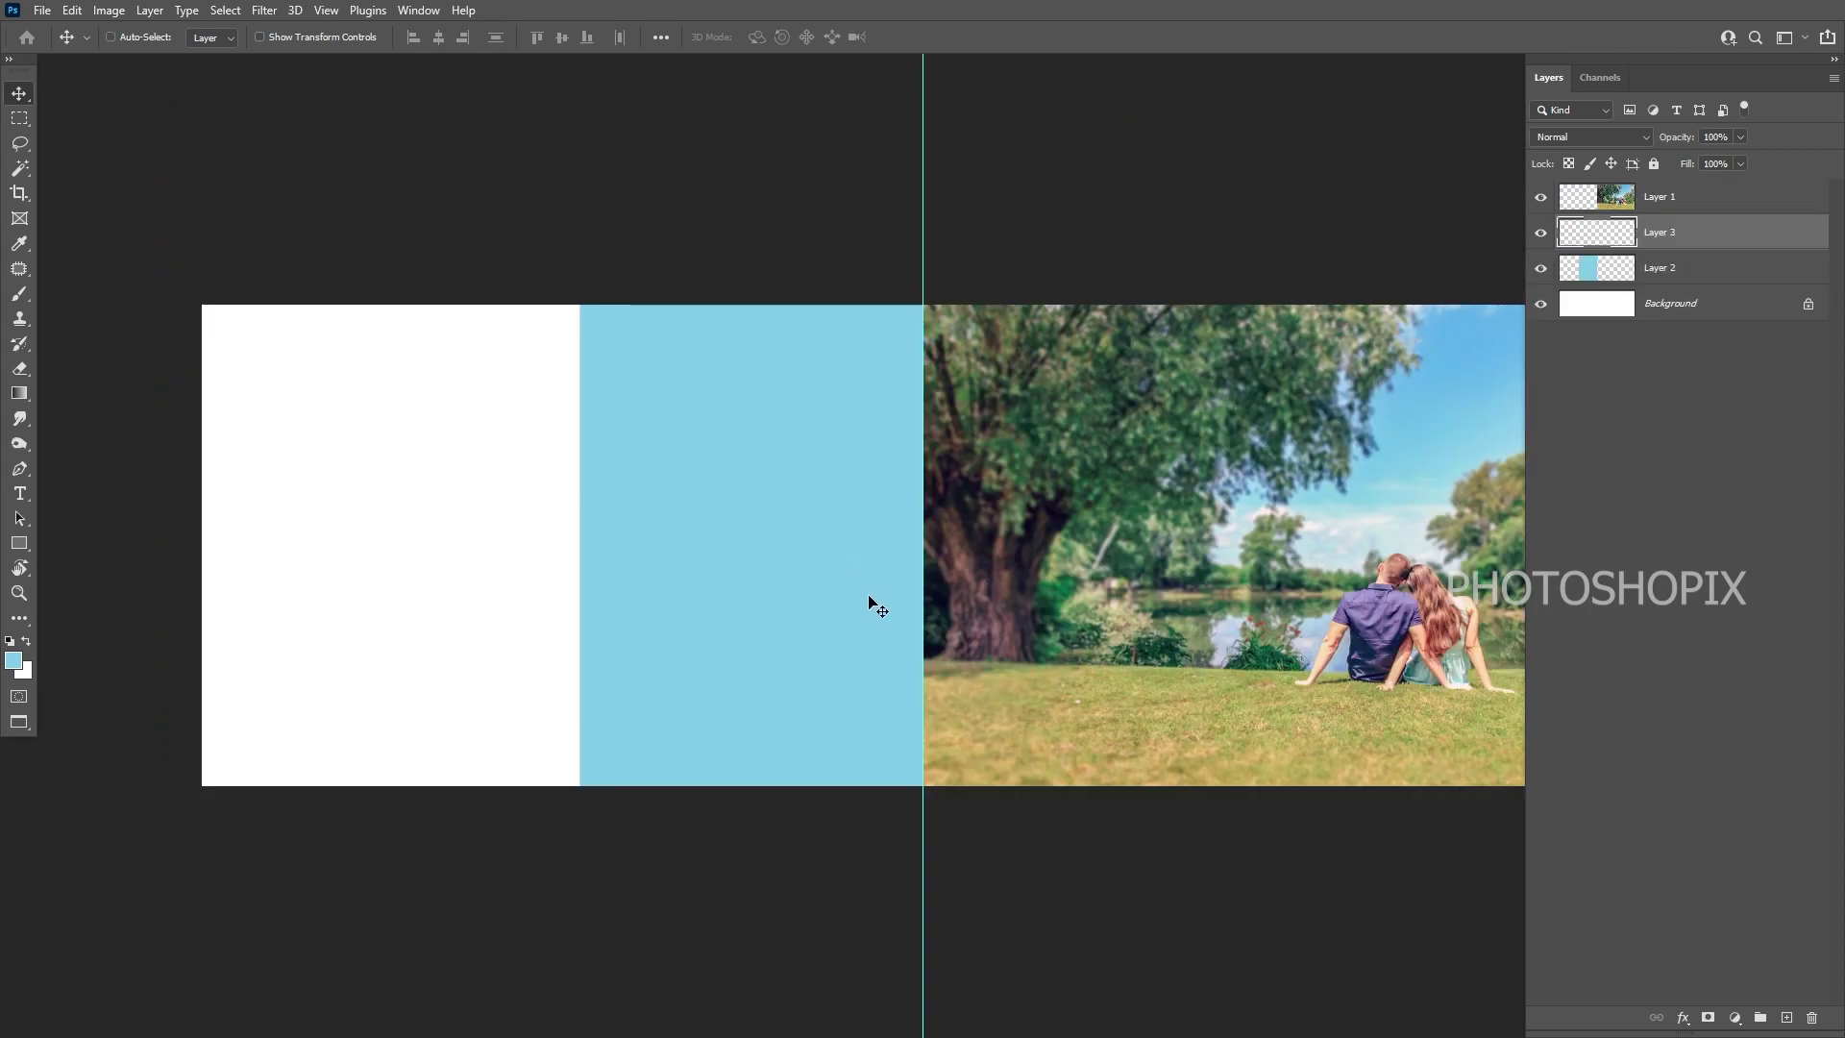
pyautogui.hotkey('ctrl', 'v')
pyautogui.moveTo(869, 606); pyautogui.dragTo(584, 628)
pyautogui.hotkey('ctrl', '+')
pyautogui.moveTo(1044, 672); pyautogui.dragTo(686, 616)
pyautogui.moveTo(1019, 521); pyautogui.dragTo(1021, 576)
pyautogui.press('F7')
pyautogui.hotkey('ctrl', '0')
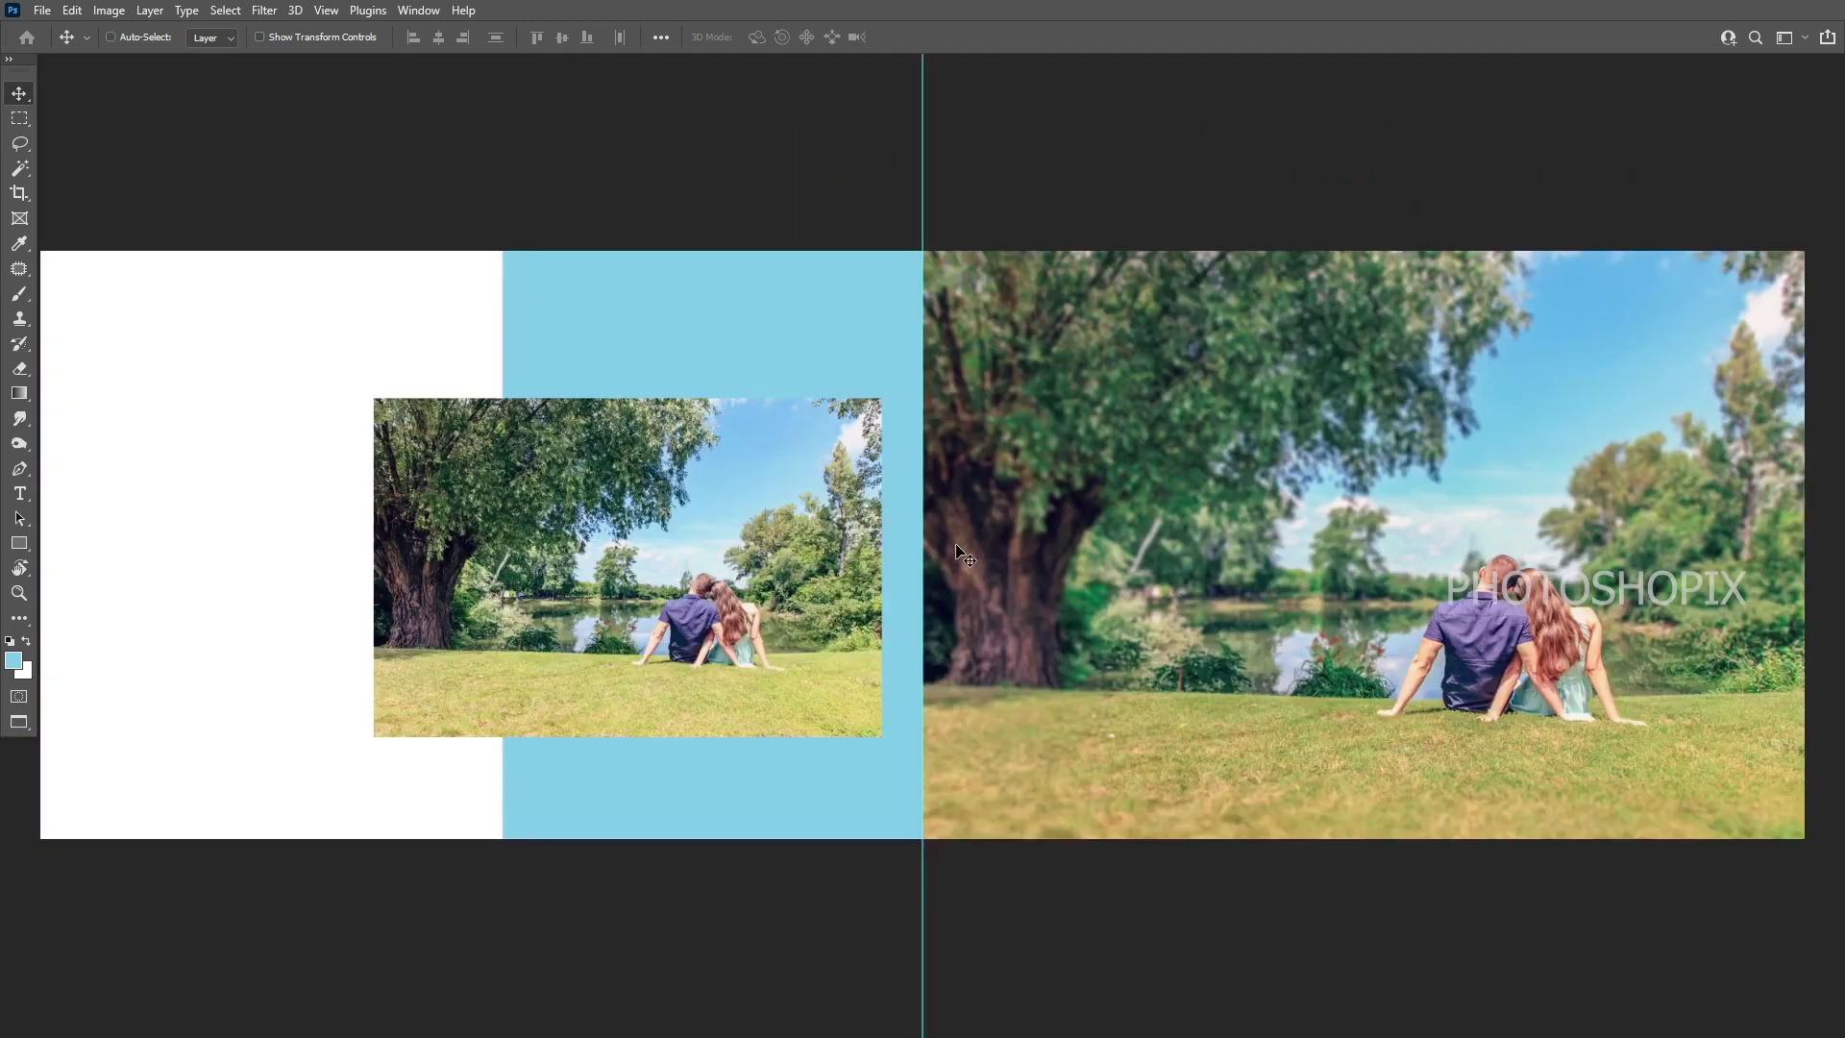
# - Sample a dark green from the edited photo's foliage and create a new layer with the default name
pyautogui.moveTo(1497, 585); pyautogui.dragTo(1425, 584)
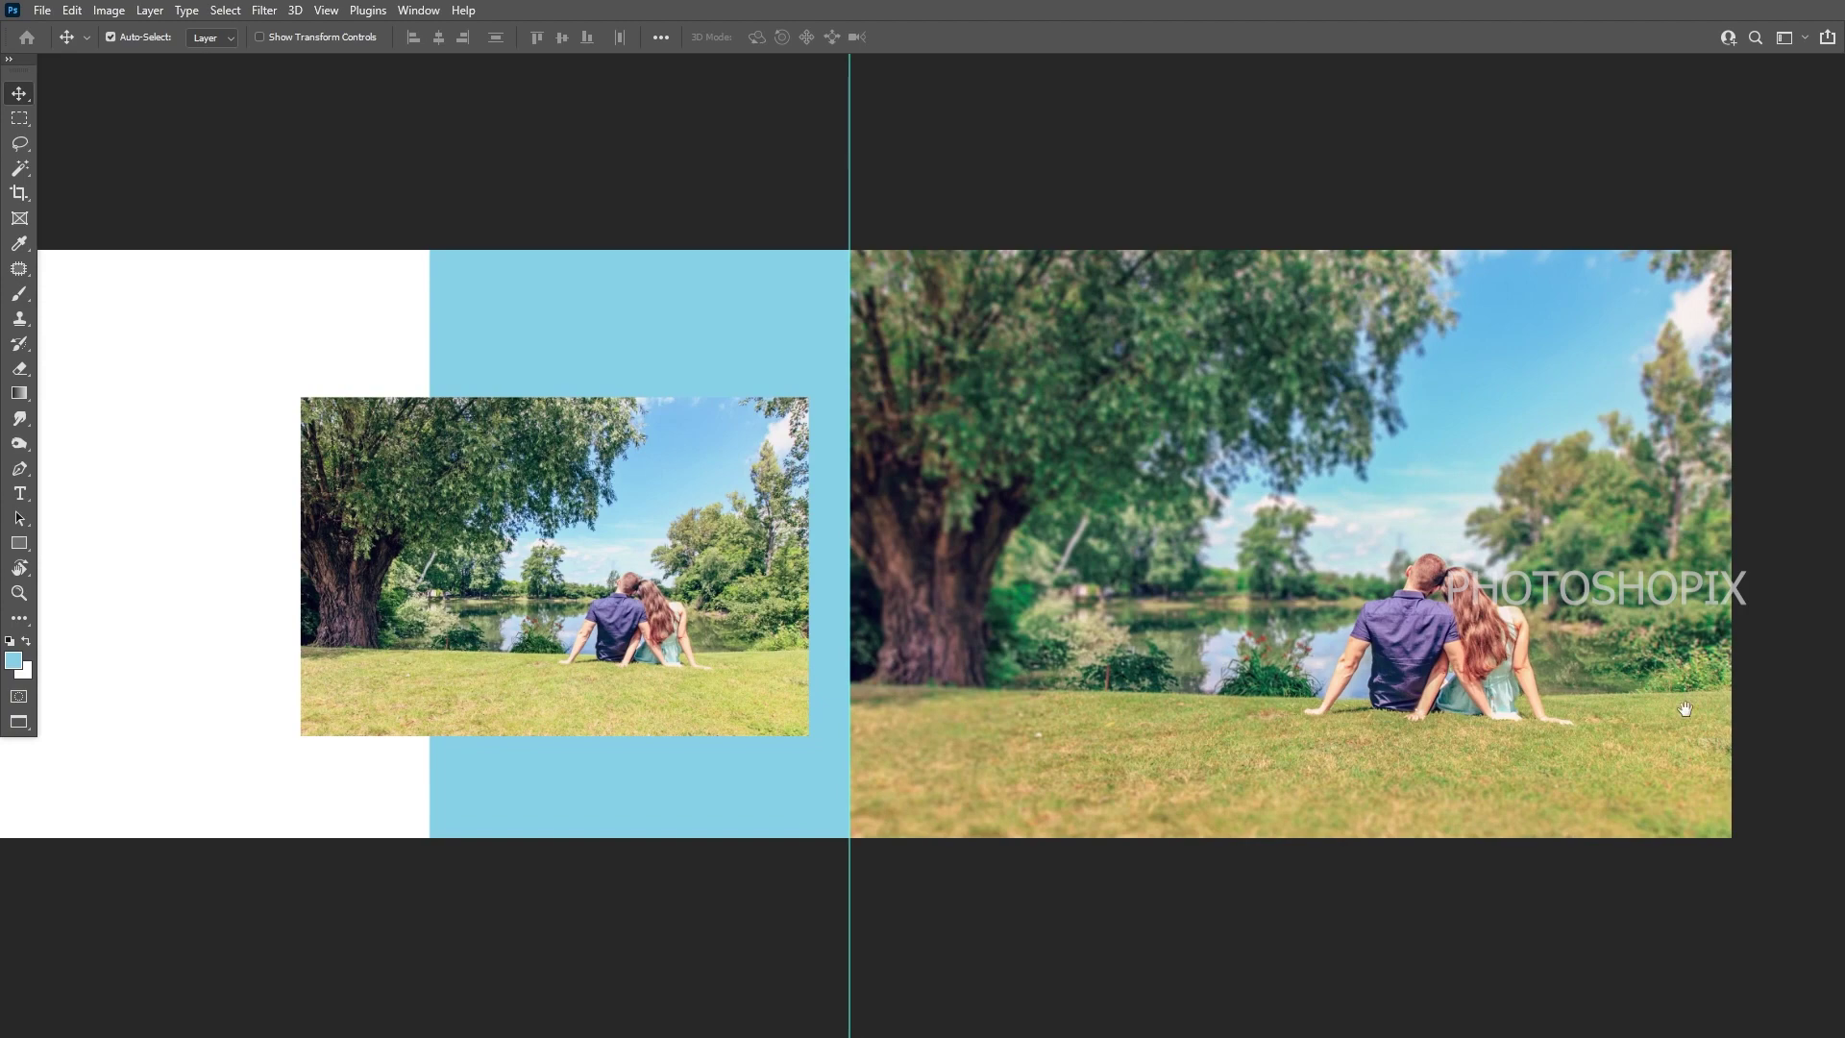
pyautogui.scroll(5, 1528, 686)
pyautogui.moveTo(1551, 732); pyautogui.dragTo(1390, 757)
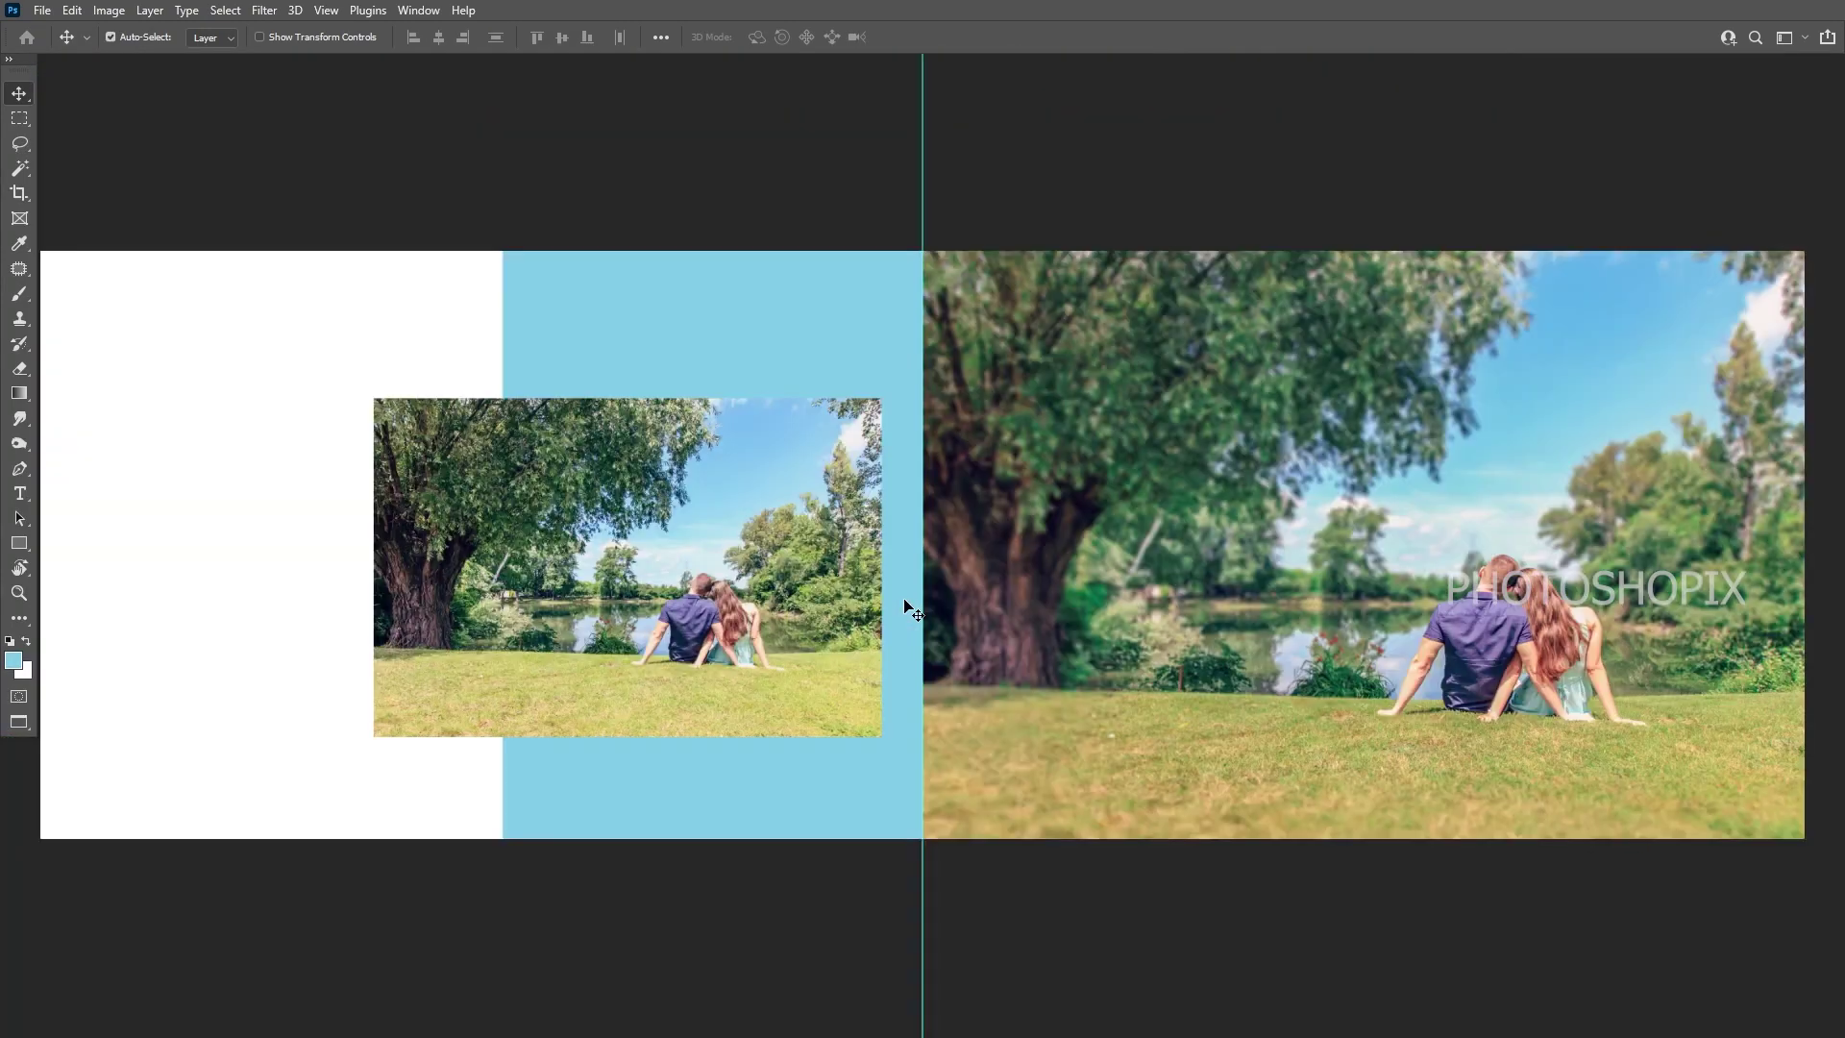
pyautogui.rightClick(1115, 657)
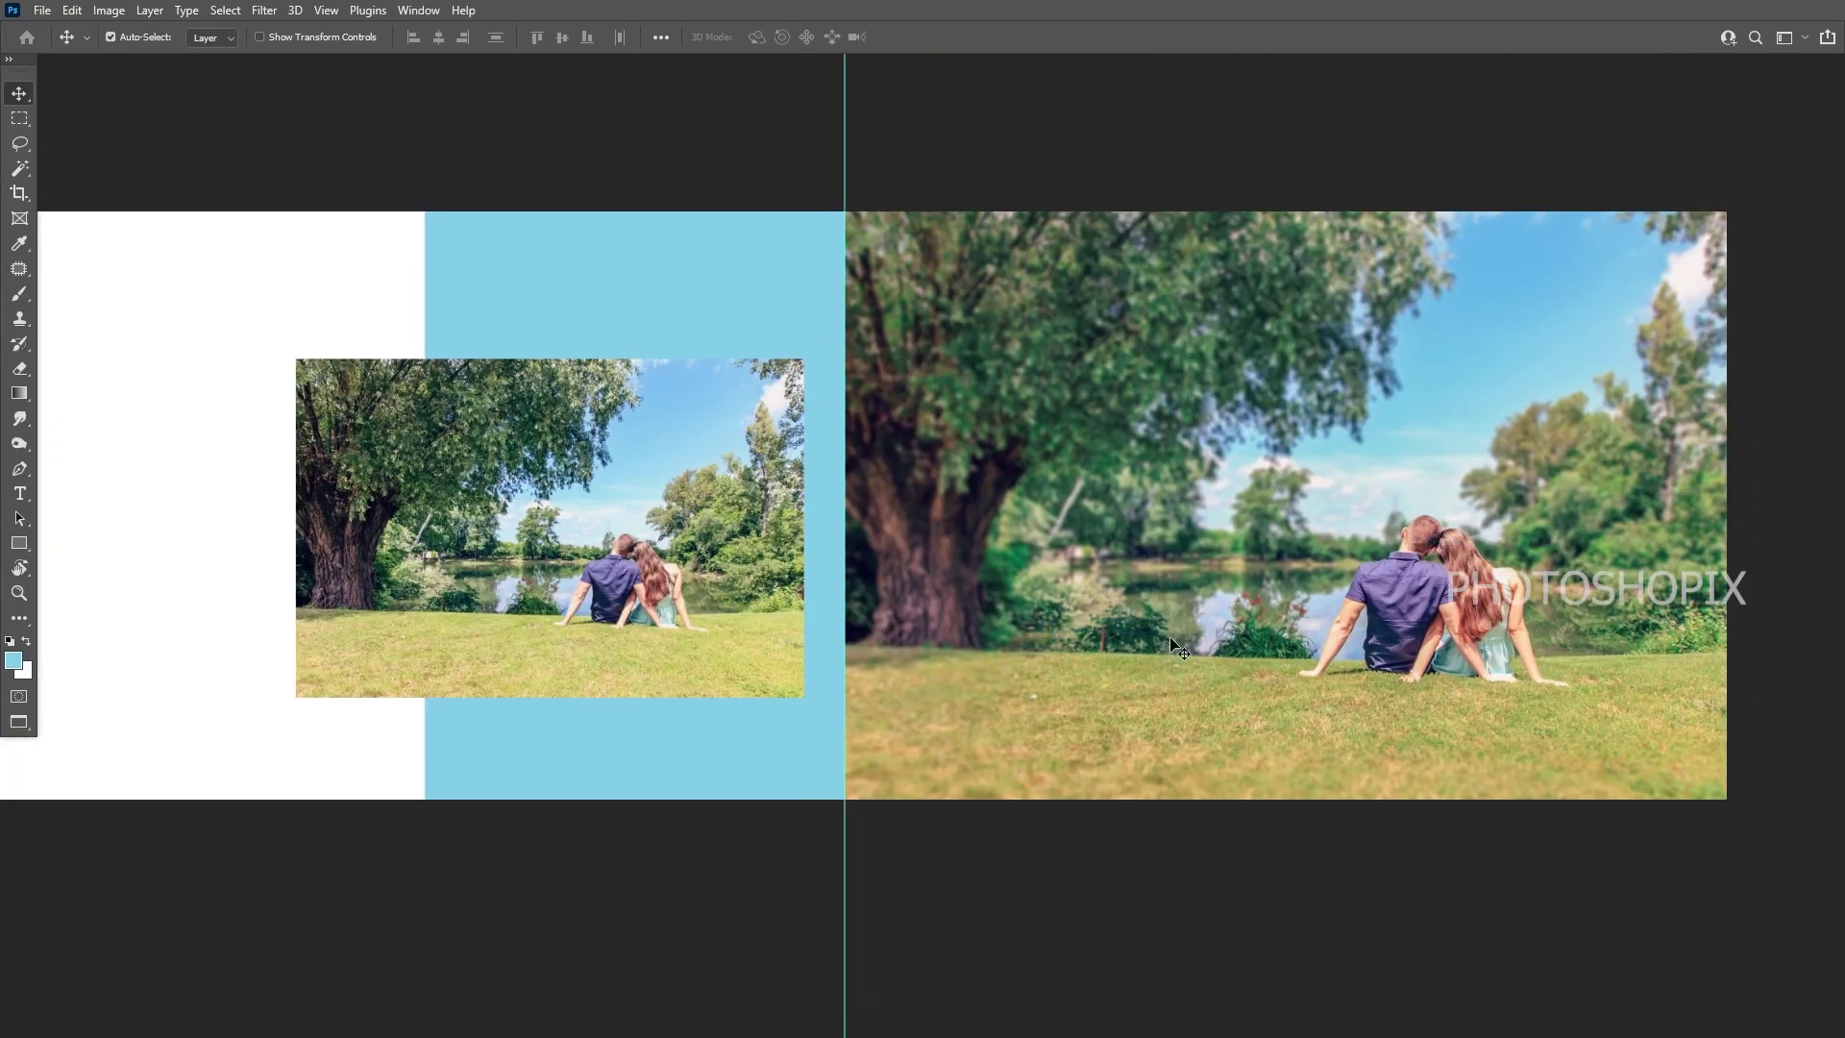
pyautogui.press('i')
pyautogui.click(1099, 418)
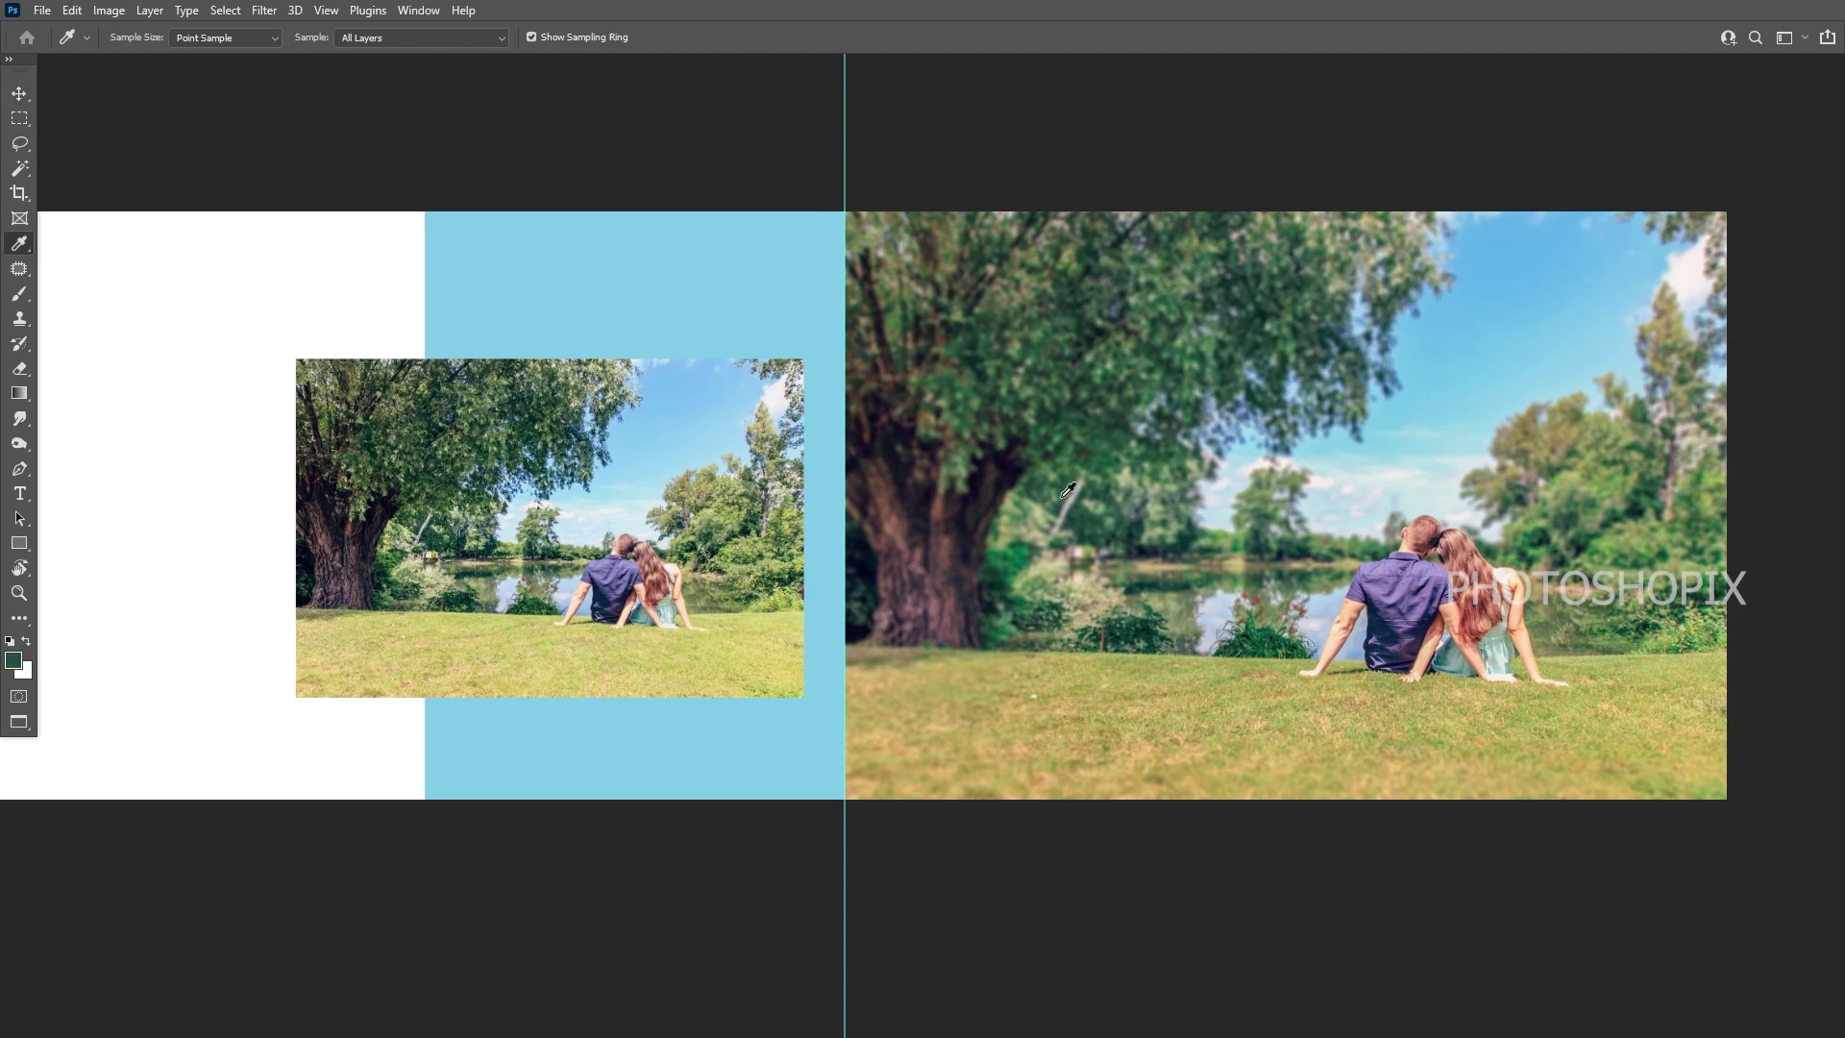
pyautogui.press('b')
pyautogui.hotkey('ctrl', 'shift', 'n')
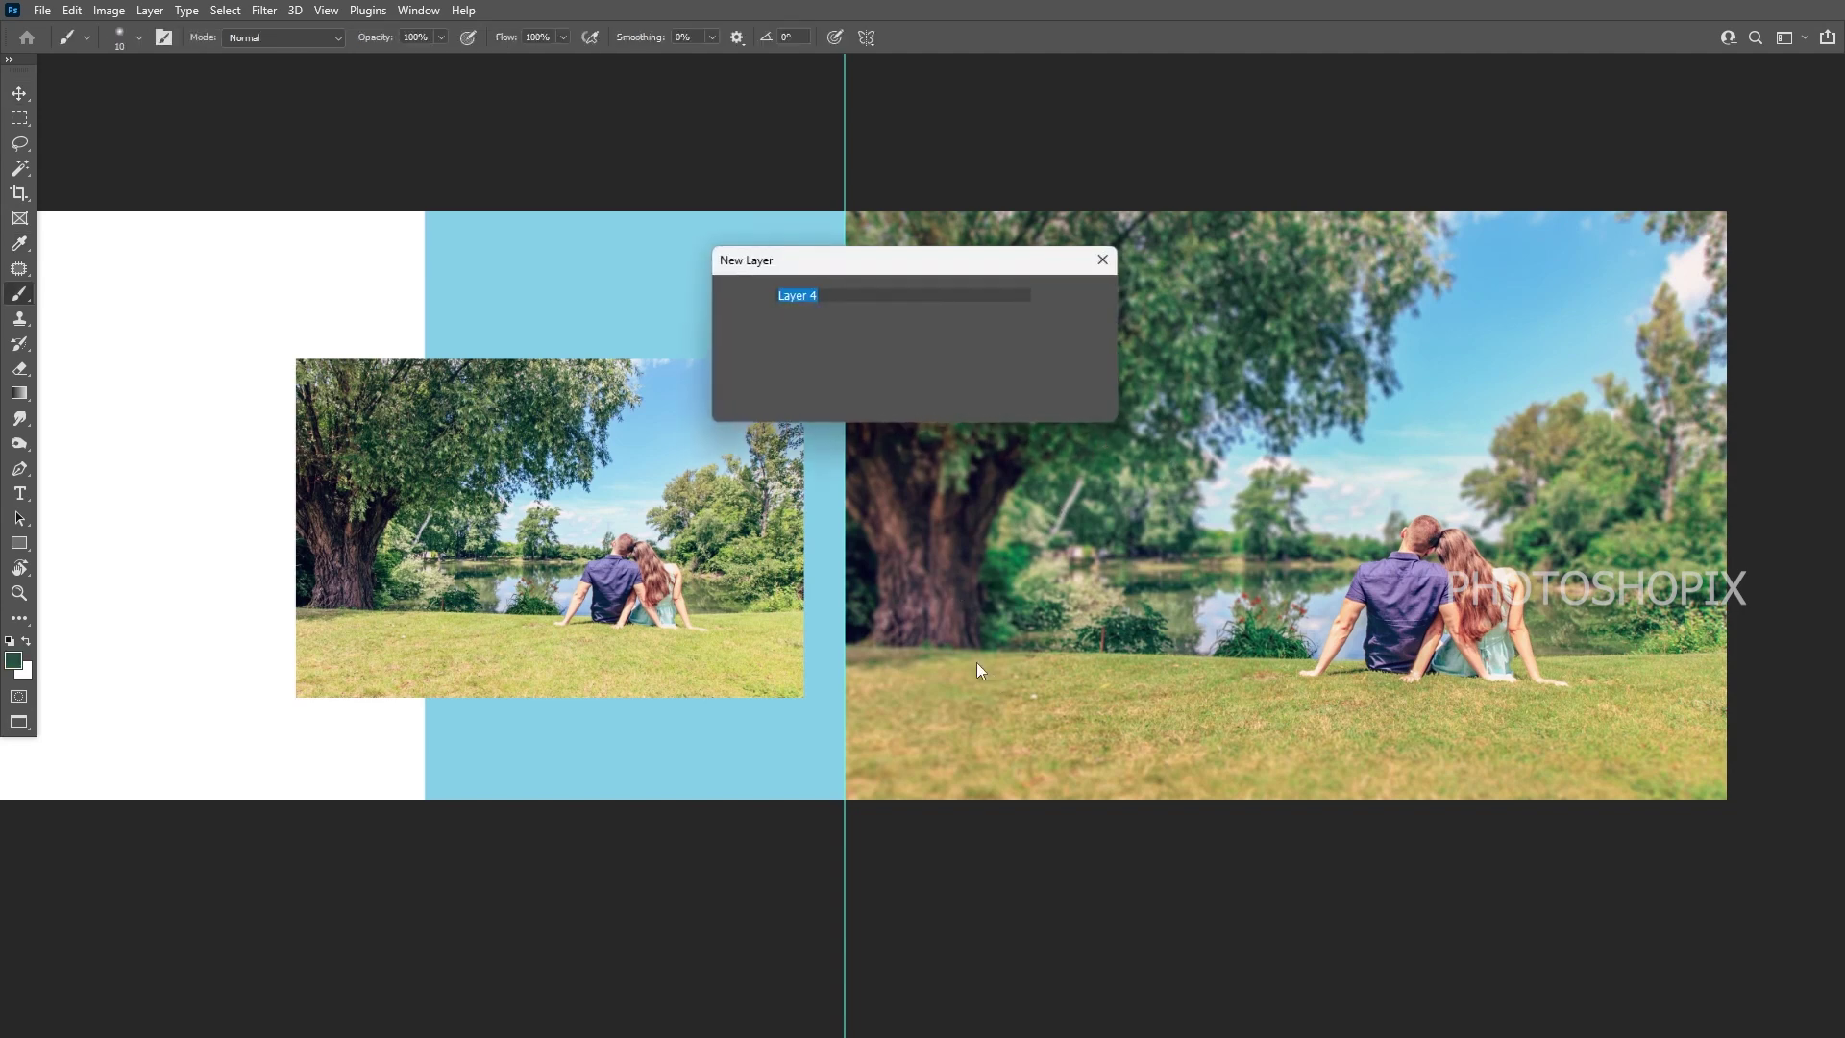
pyautogui.press('Return')
# - Paint a soft green stroke over the lower-left grass of the edited photo with a 1600 px brush
pyautogui.hotkey('shift', 'b')
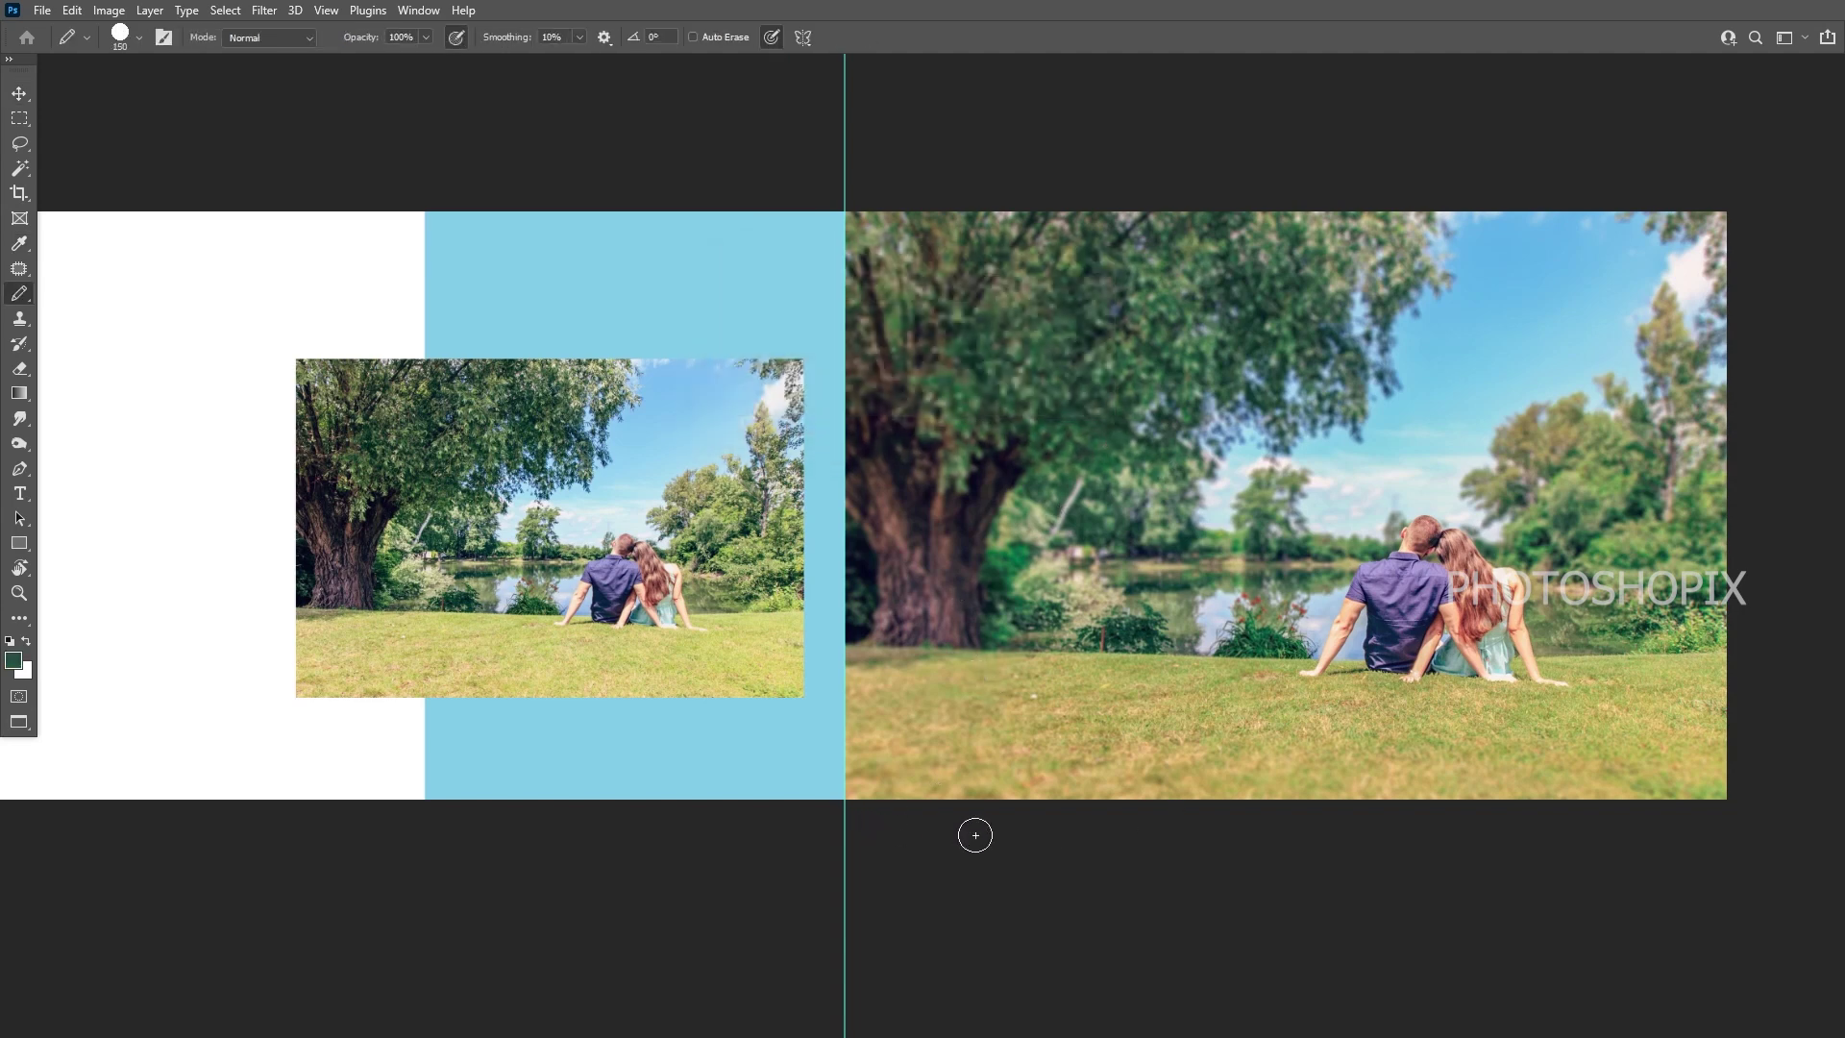
pyautogui.hotkey('shift', 'b')
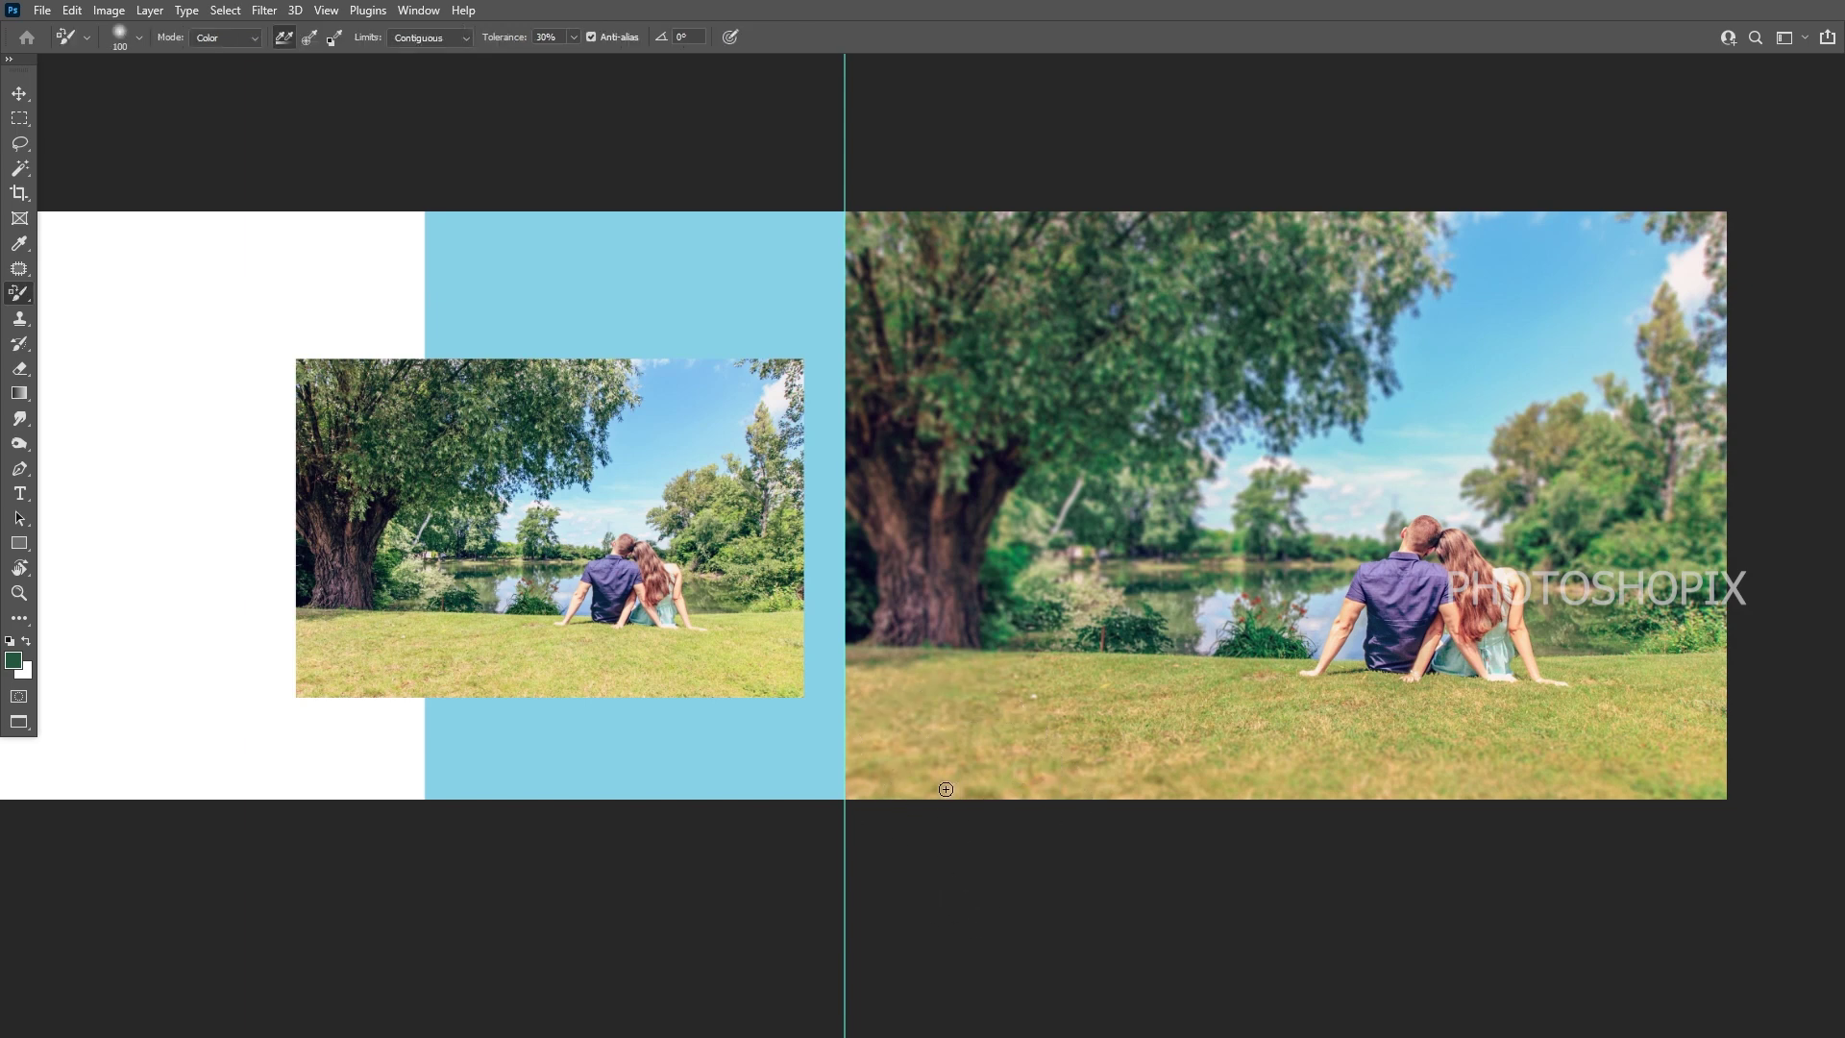
pyautogui.hotkey('shift', 'b')
pyautogui.hotkey('shift', 'b')
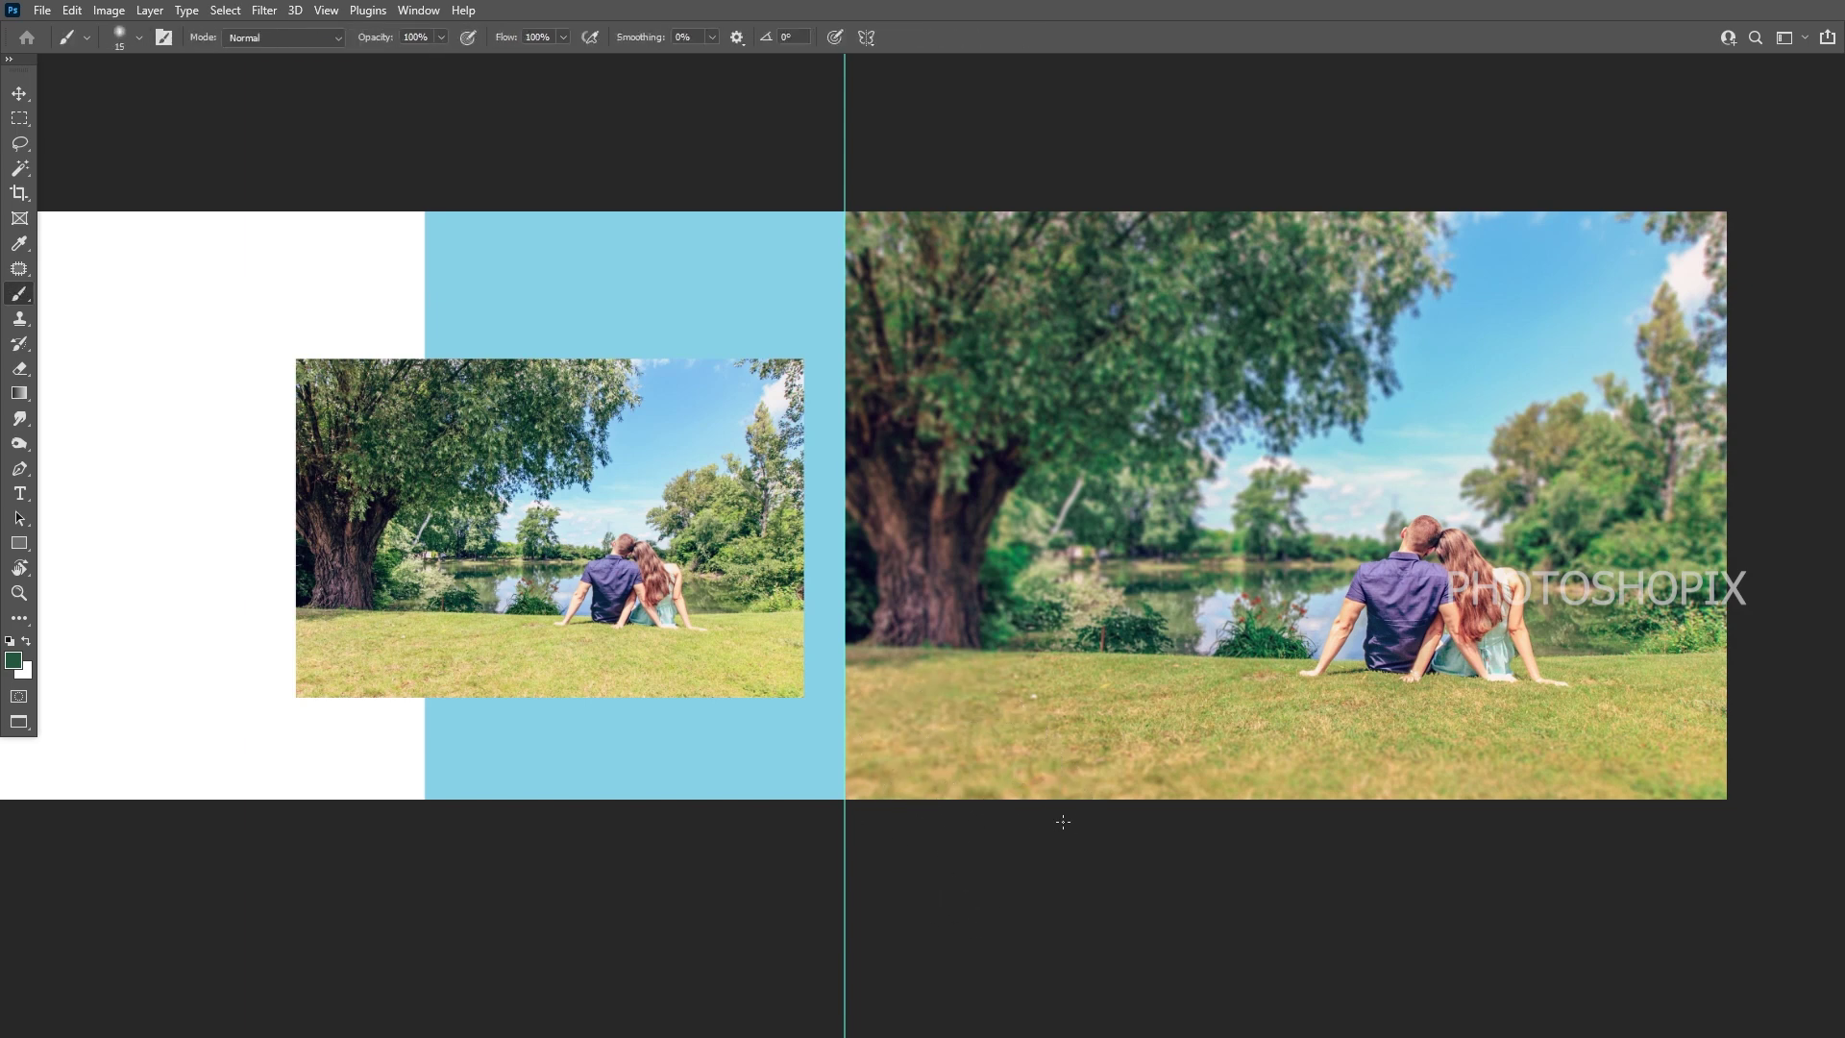
pyautogui.press(']')
pyautogui.press(']')
pyautogui.press(']')
pyautogui.press(']')
pyautogui.press(']')
pyautogui.press(']')
pyautogui.press(']')
pyautogui.press(']')
pyautogui.press(']')
pyautogui.press(']')
pyautogui.press(']')
pyautogui.press(']')
pyautogui.press(']')
pyautogui.press(']')
pyautogui.press(']')
pyautogui.press(']')
pyautogui.press(']')
pyautogui.press(']')
pyautogui.press(']')
pyautogui.press(']')
pyautogui.moveTo(884, 818); pyautogui.dragTo(1839, 989)
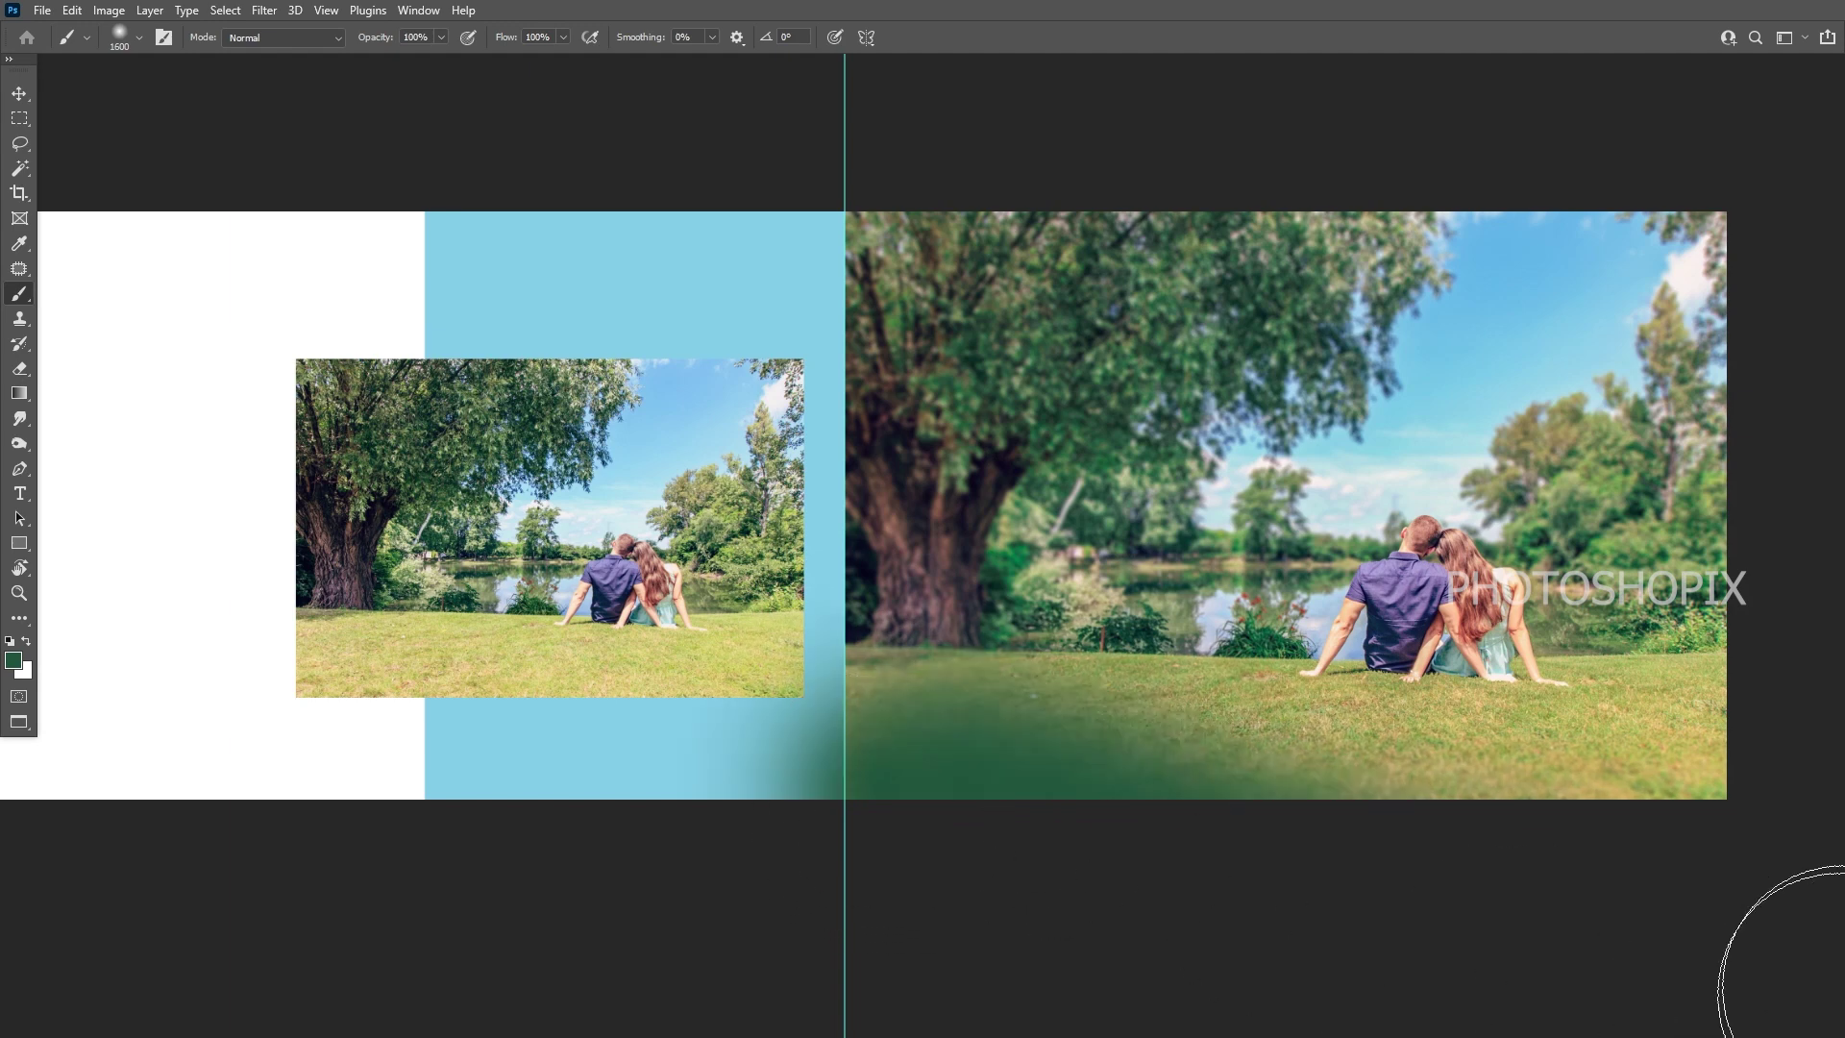
# - Apply Hue/Saturation to the green stroke with Hue -16, Saturation +43 and Lightness +4
pyautogui.hotkey('ctrl', 'u')
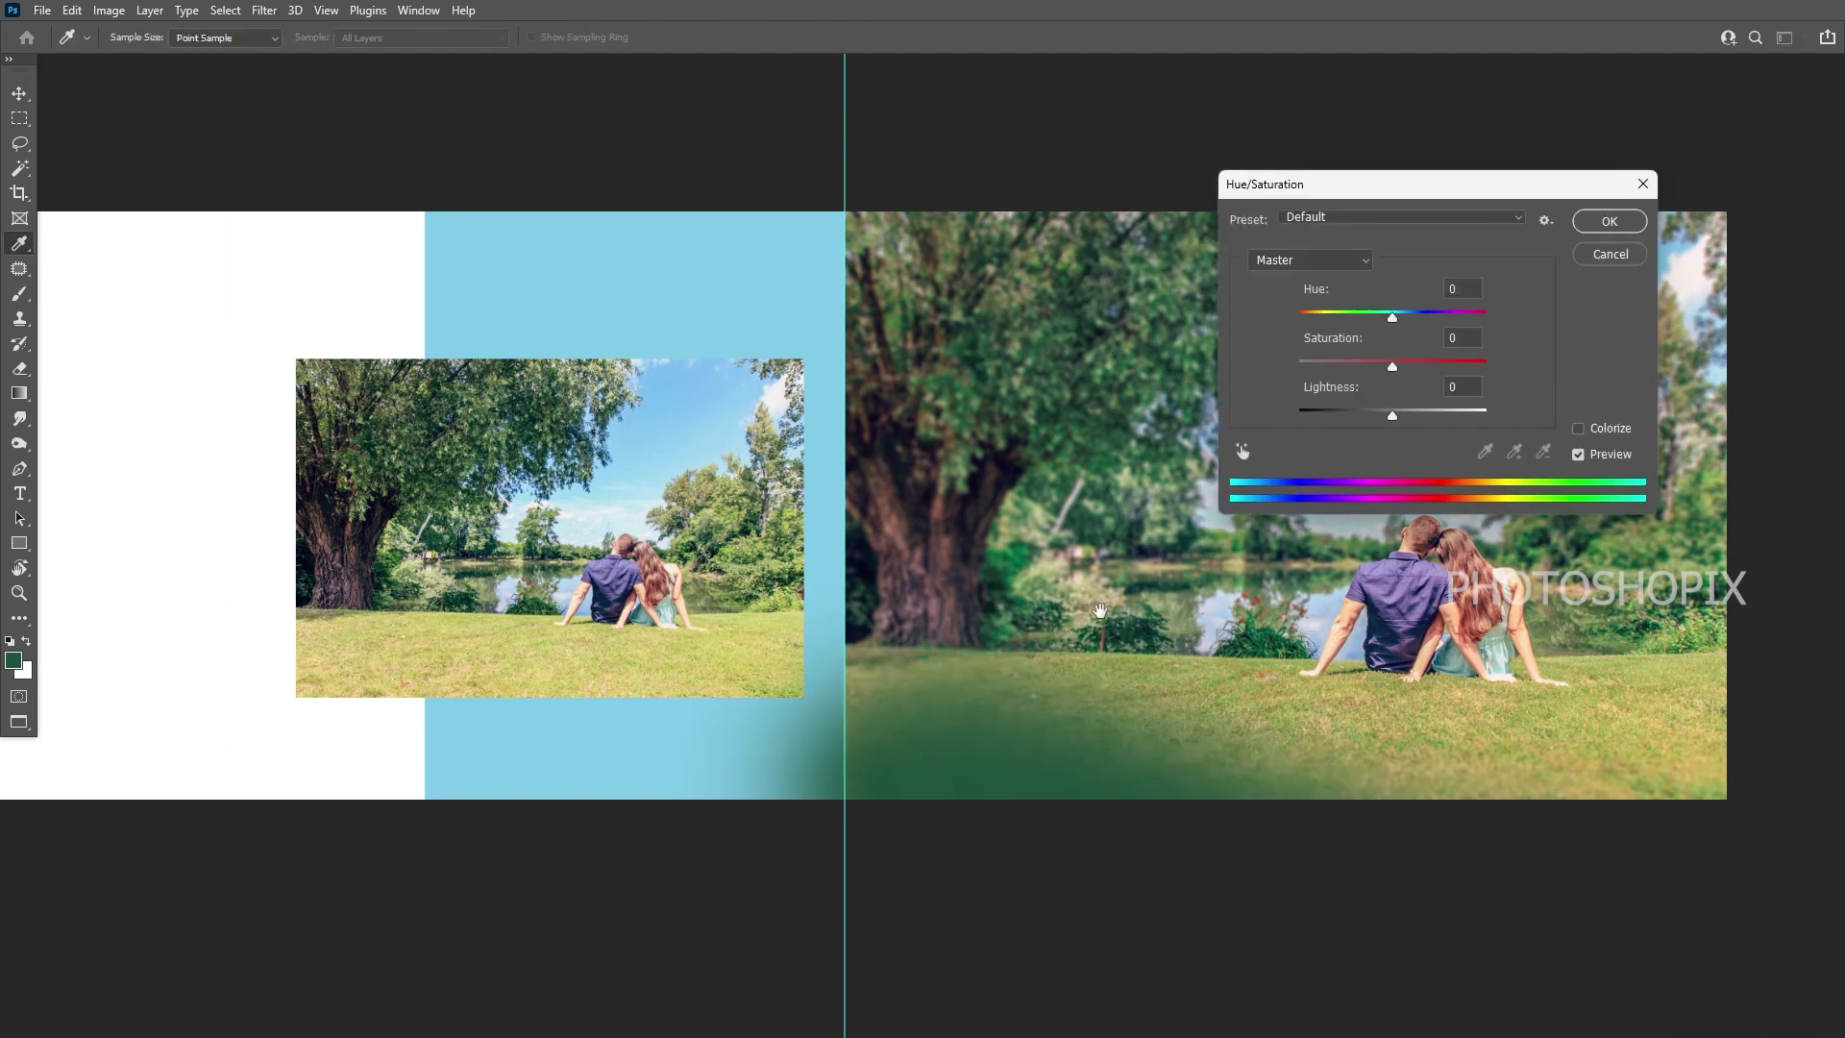
pyautogui.hscroll(5, 1381, 482)
pyautogui.moveTo(1419, 366)
pyautogui.mouseDown()
pyautogui.moveTo(1421, 320)
pyautogui.moveTo(1377, 318)
pyautogui.moveTo(1433, 366)
pyautogui.mouseUp()
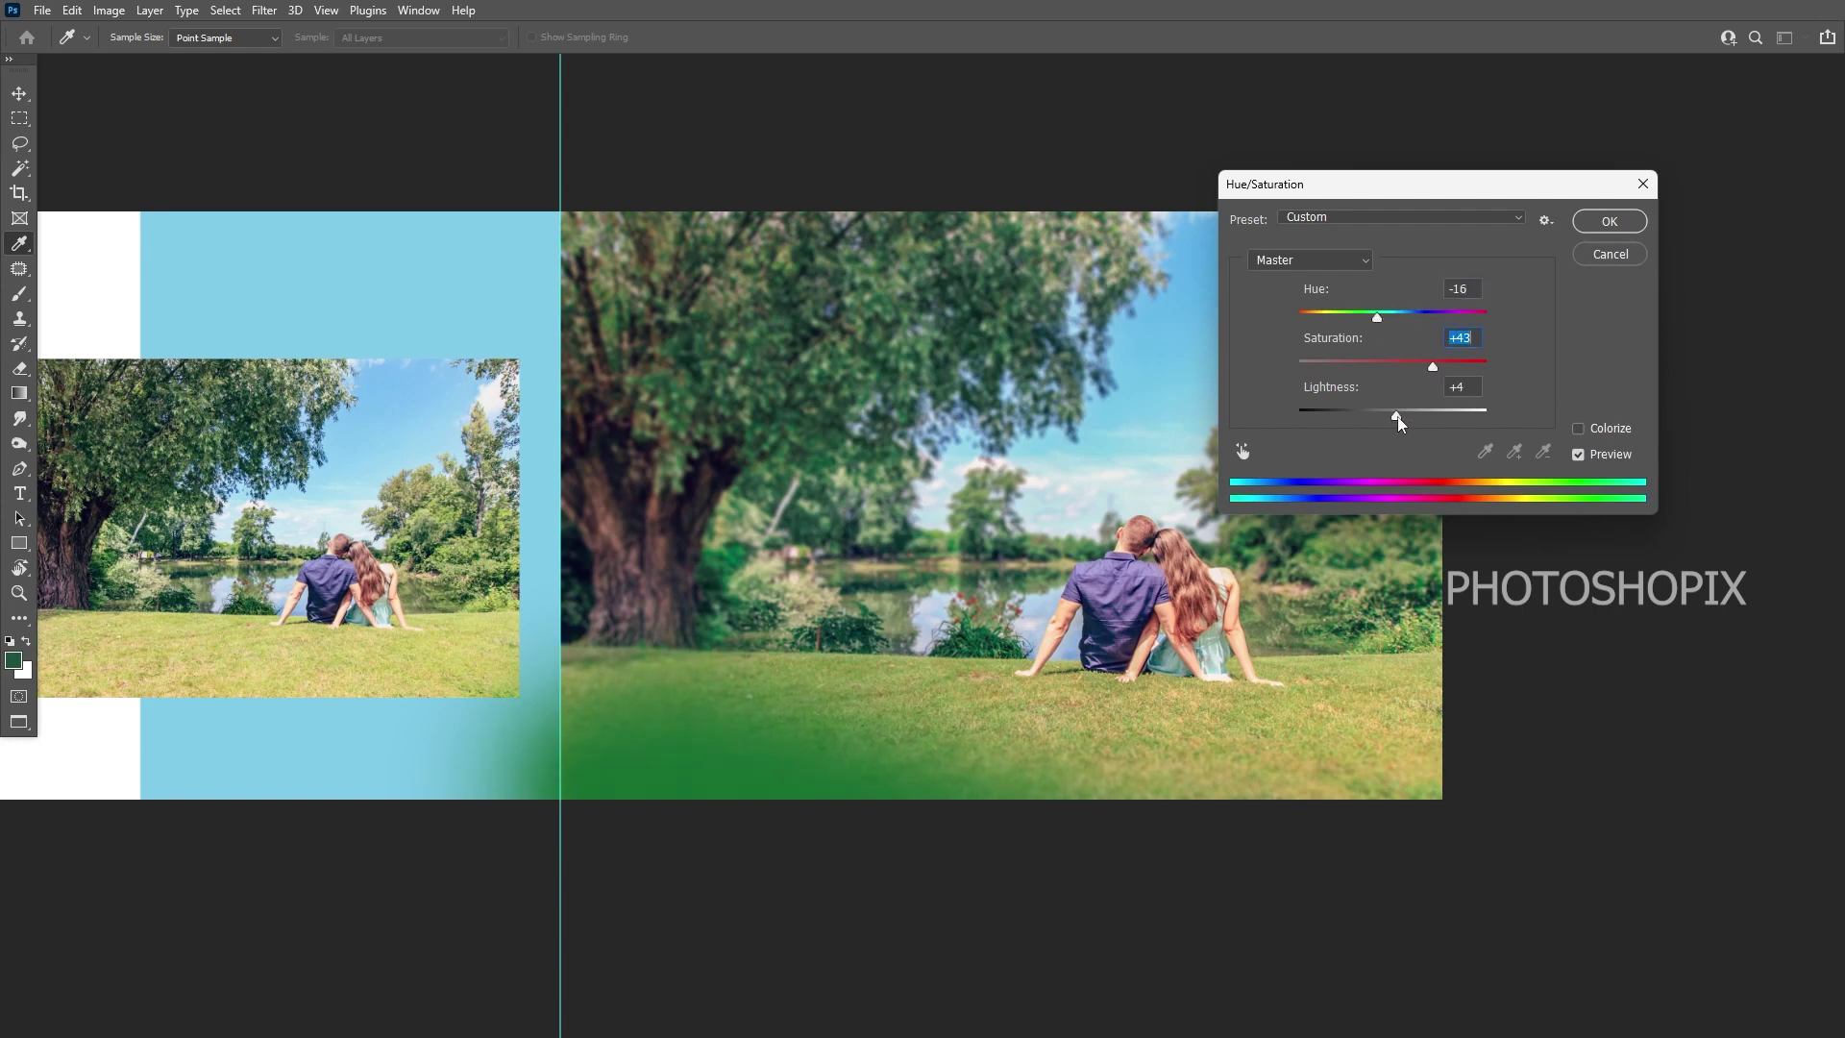
pyautogui.press('Return')
# - Apply an S-shaped RGB curve to the green stroke, with the upper point at input 173, output 205
pyautogui.hotkey('ctrl', 'm')
pyautogui.click(1262, 414)
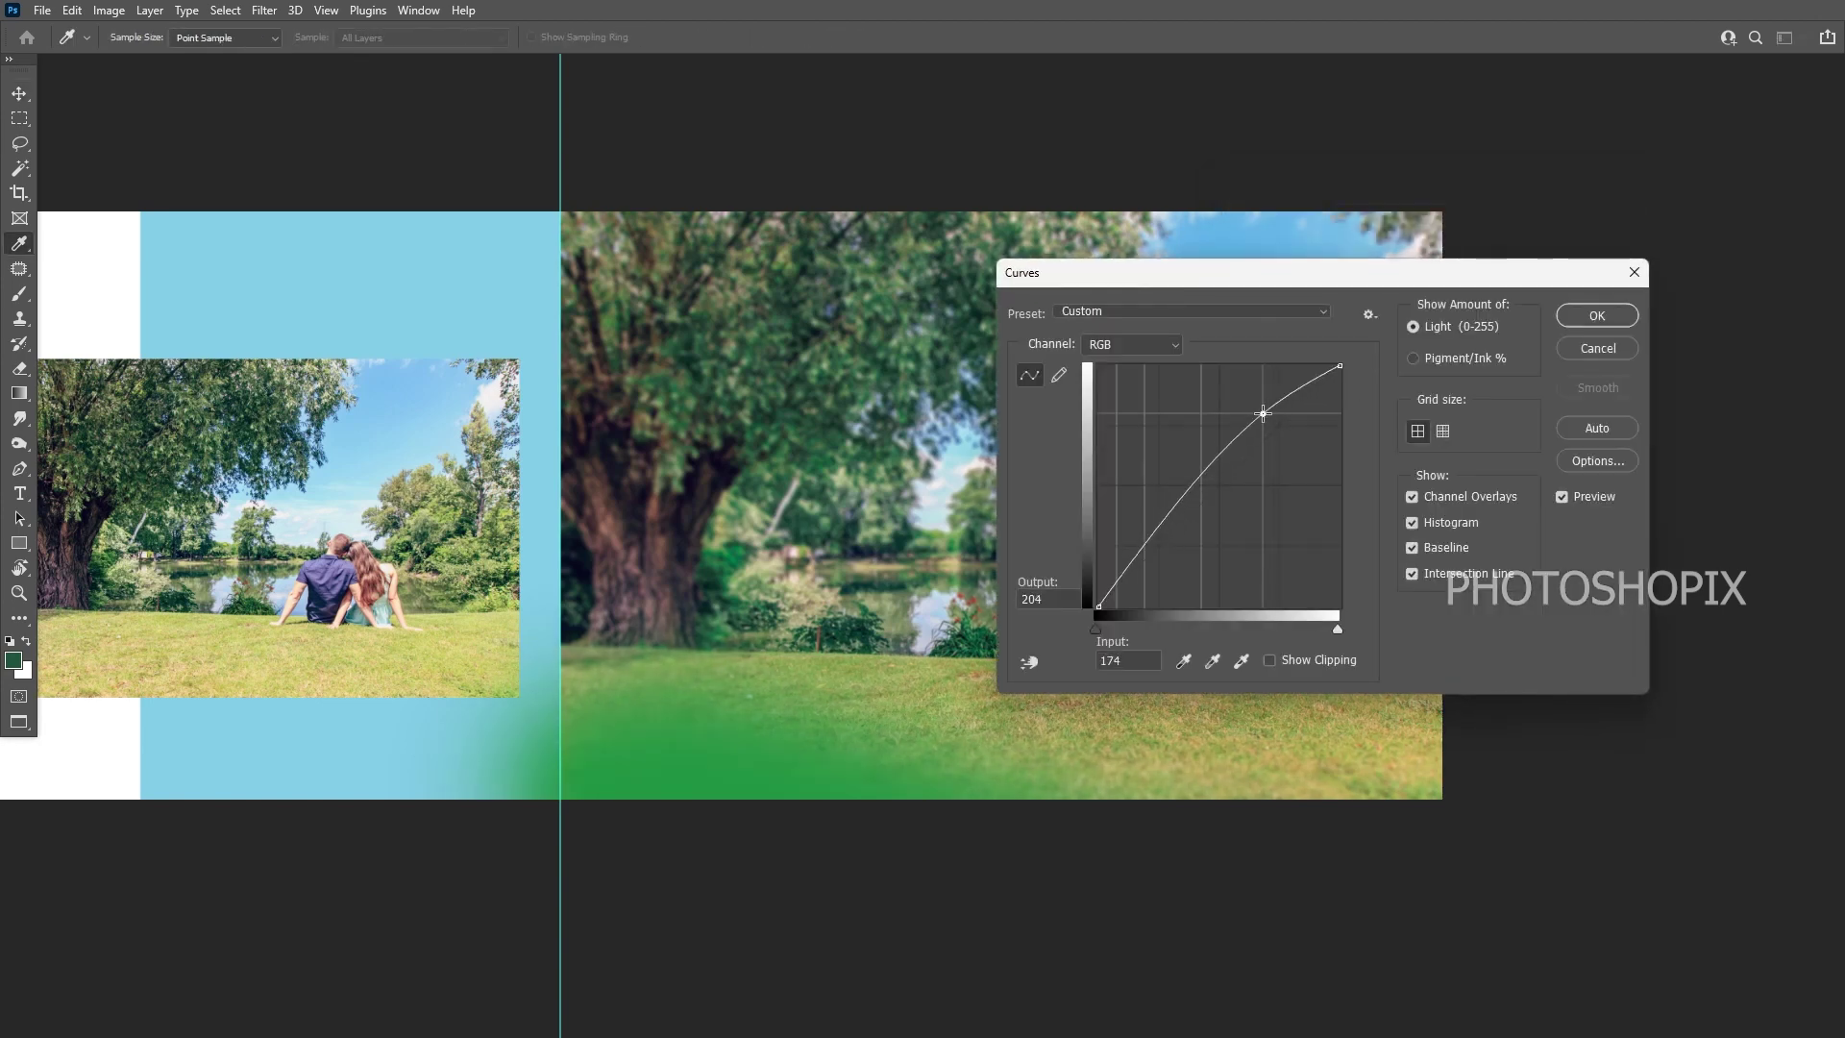
pyautogui.click(1175, 535)
pyautogui.click(1264, 412)
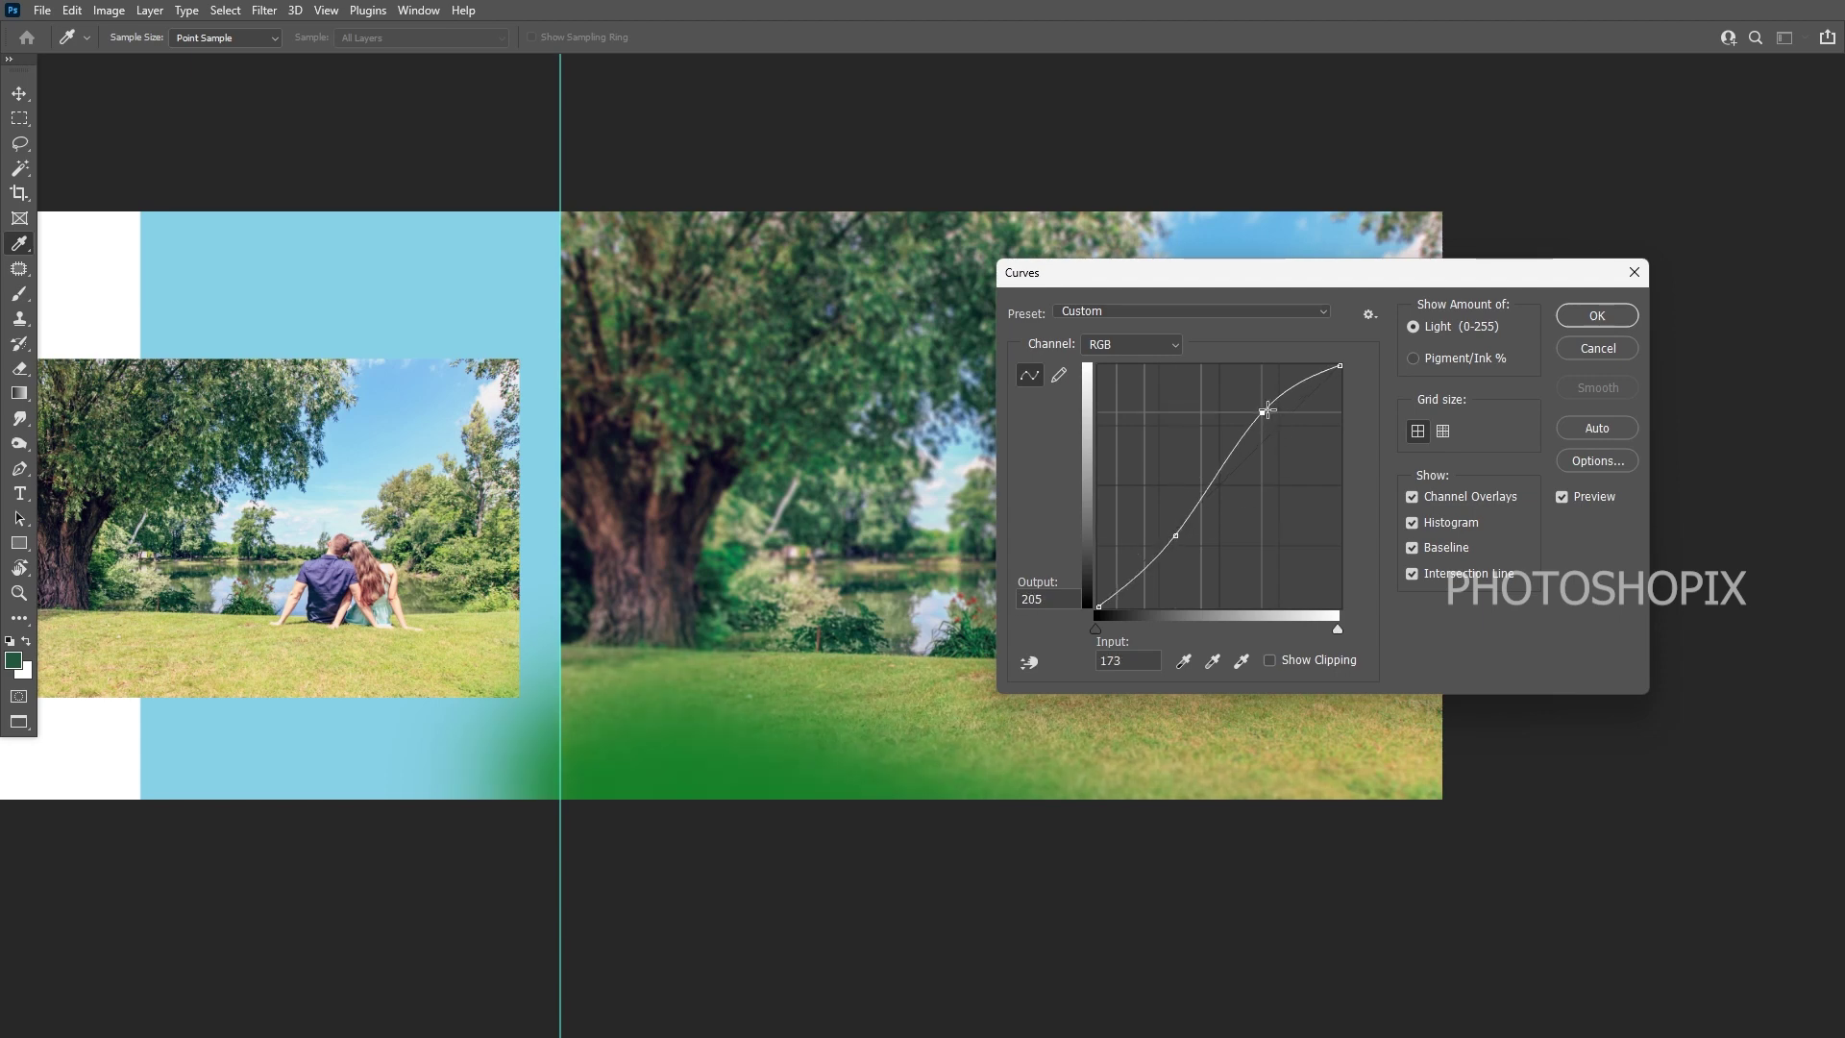
pyautogui.press('Return')
# - Shift the green stroke's hue toward yellow-green with Hue/Saturation to match the surrounding grass
pyautogui.hotkey('ctrl', 'u')
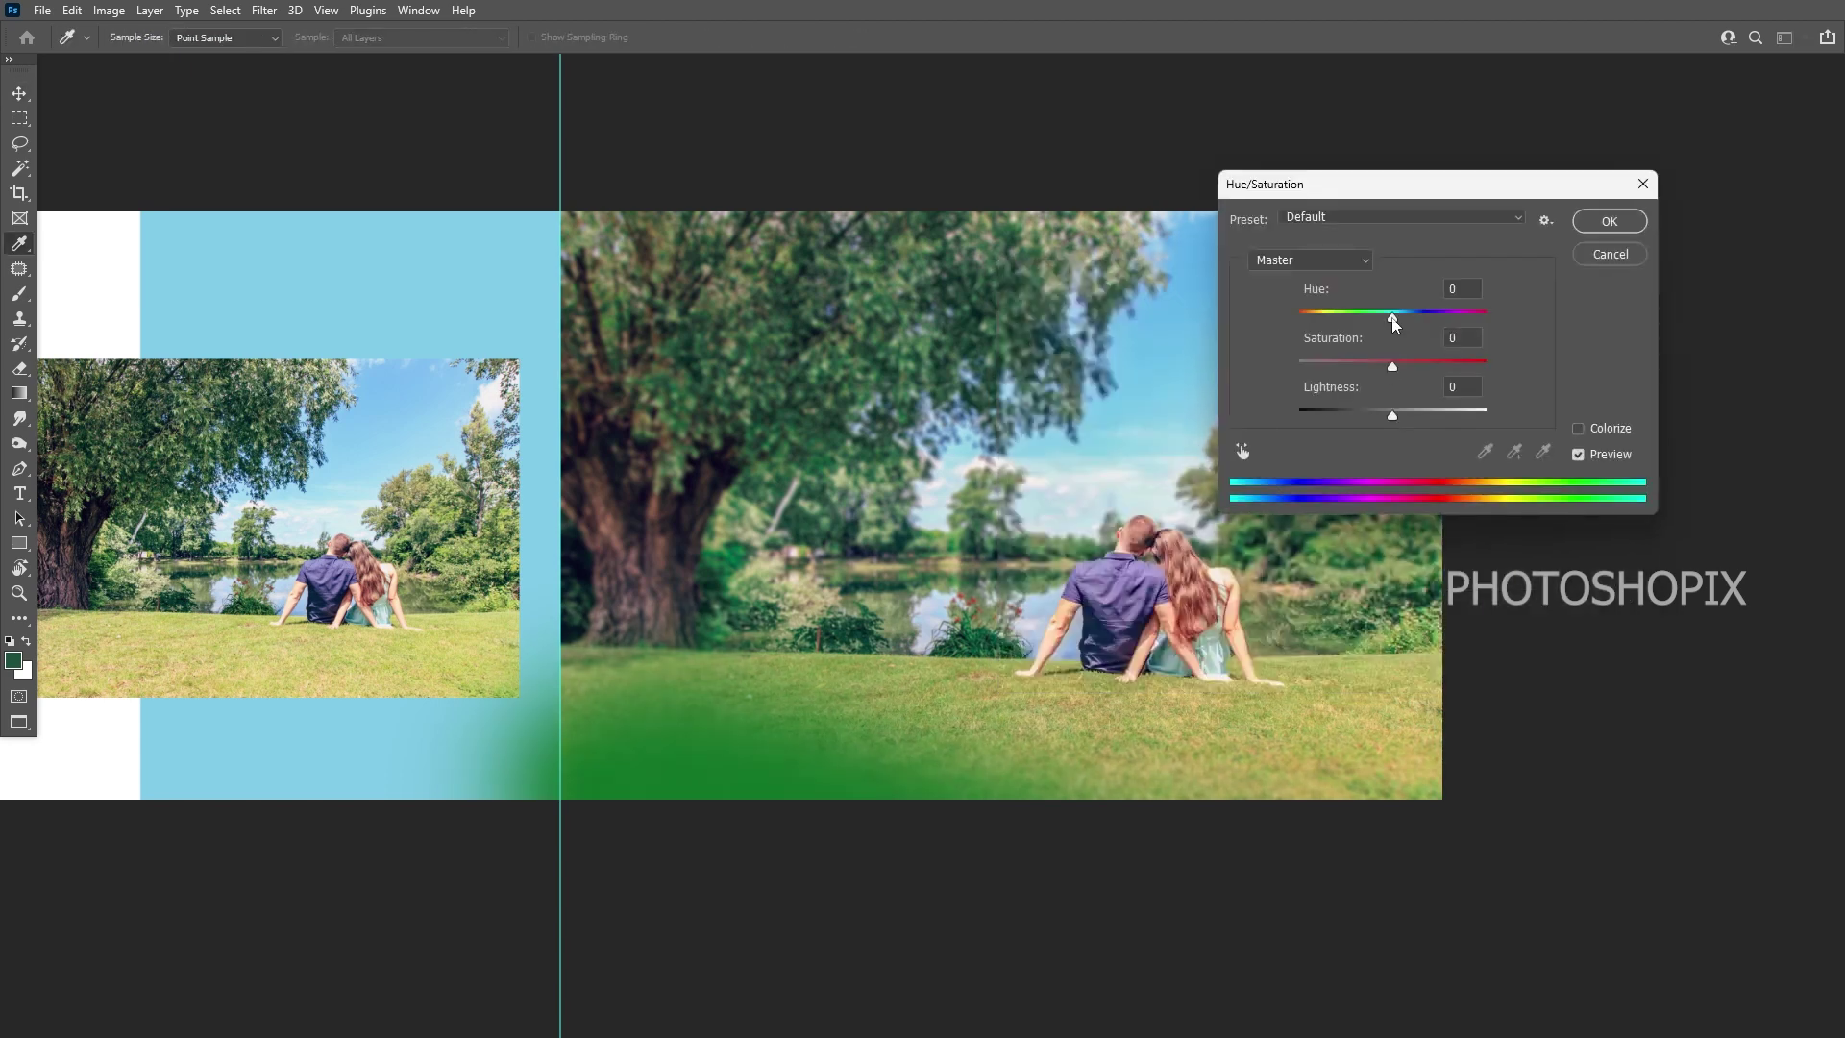
pyautogui.moveTo(1395, 320); pyautogui.dragTo(1278, 310)
pyautogui.press('Return')
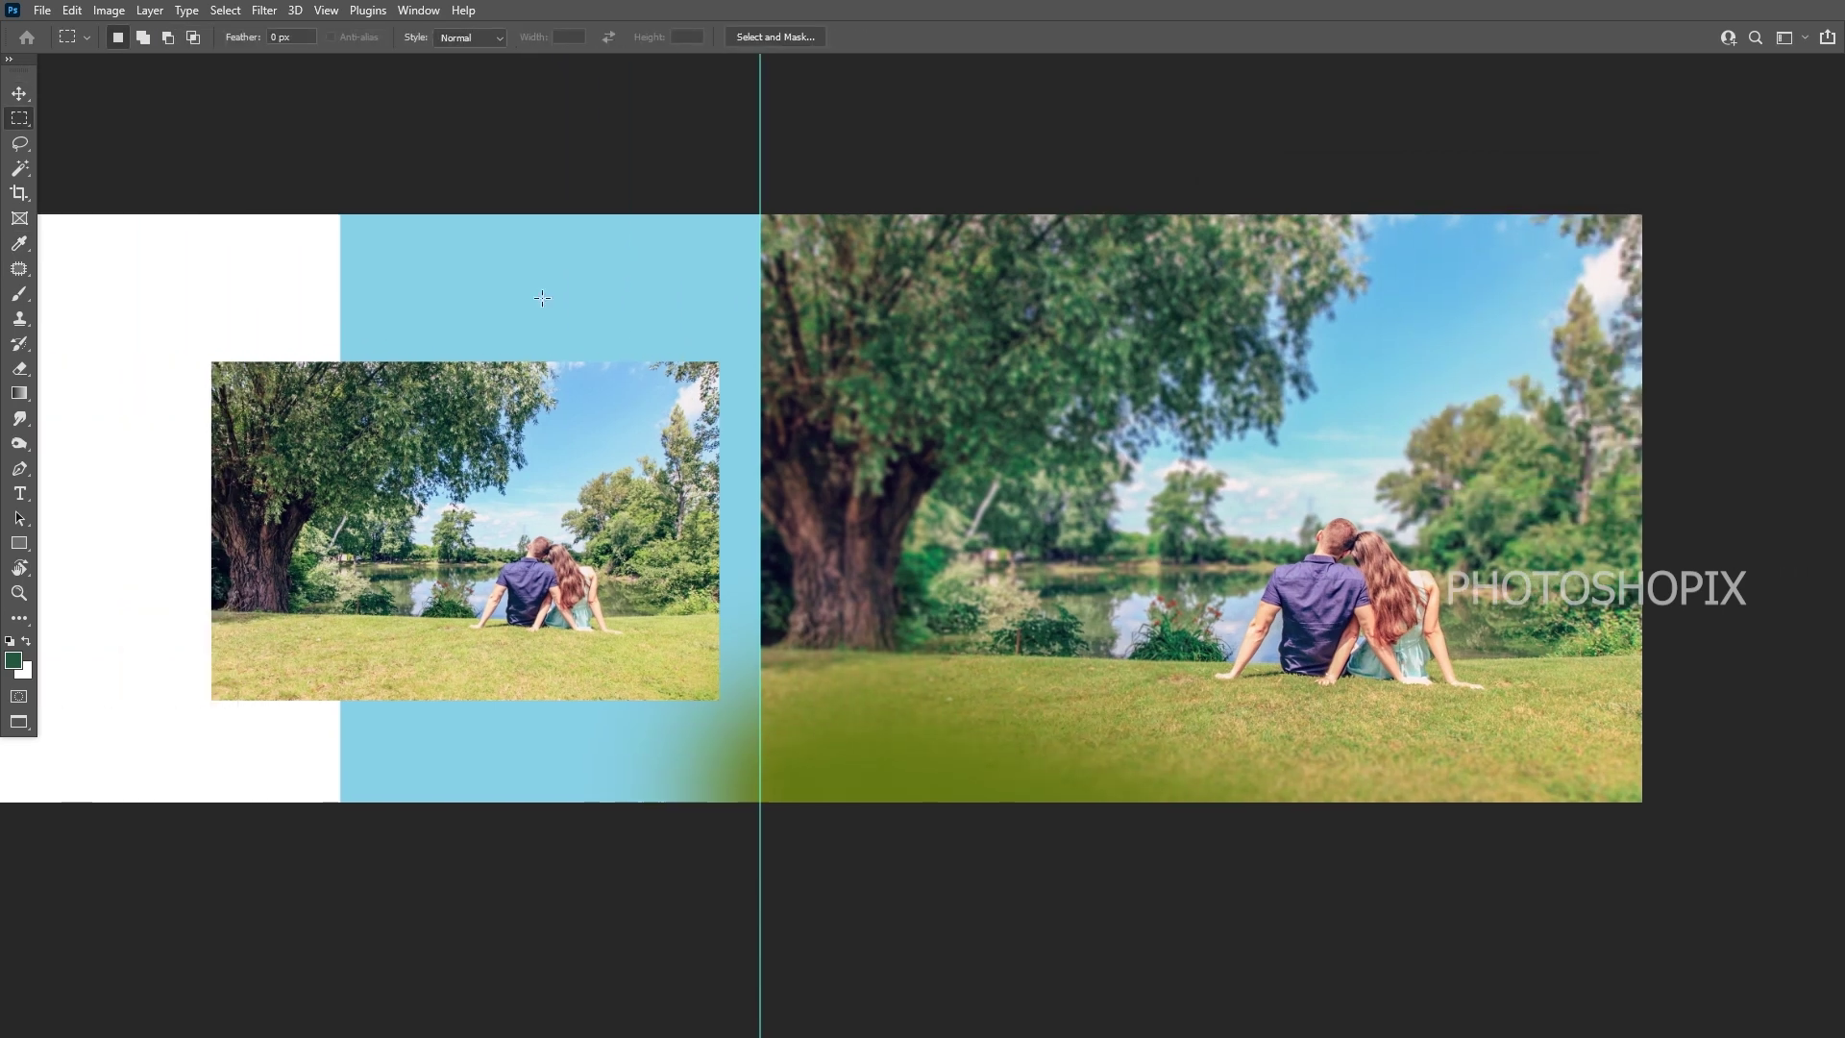
# - Delete the painted green that spills left of the guide onto the blue strip, and deselect
pyautogui.moveTo(480, 174)
pyautogui.mouseDown()
pyautogui.moveTo(787, 872)
pyautogui.moveTo(772, 871)
pyautogui.mouseUp()
pyautogui.press('Delete')
pyautogui.hotkey('ctrl', 'd')
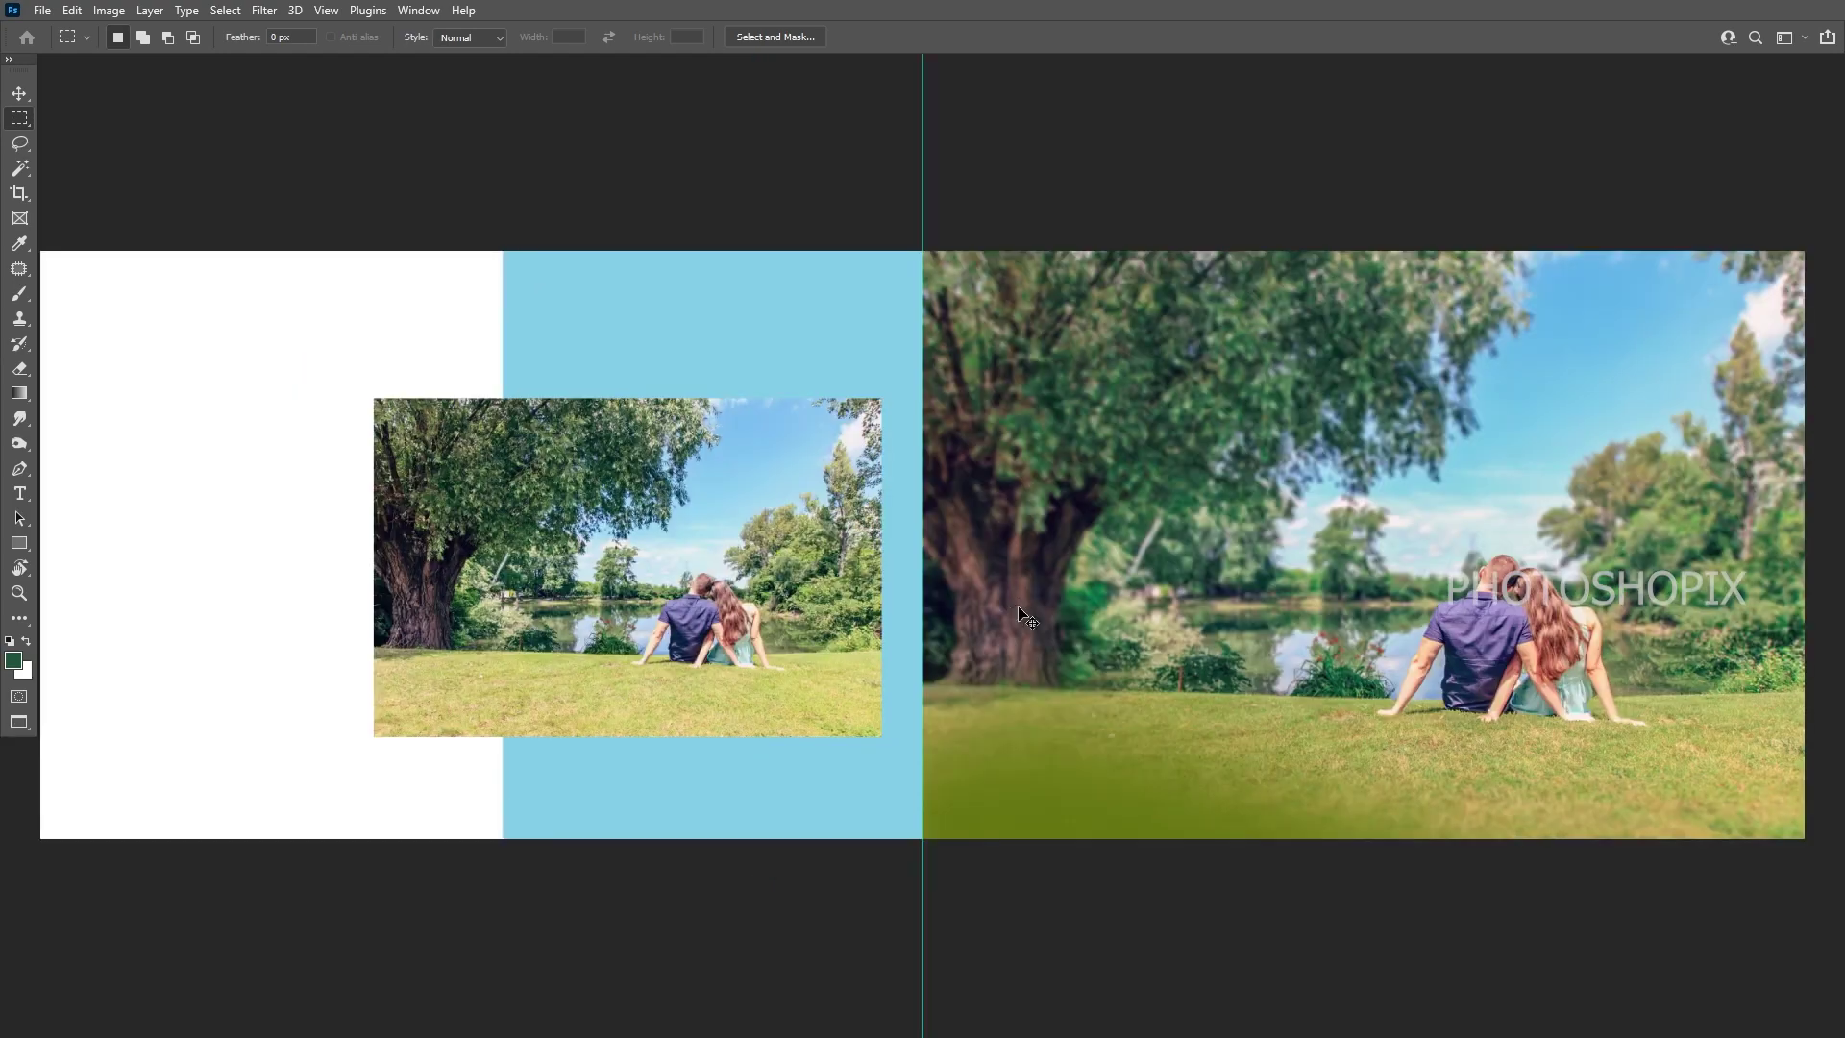
pyautogui.press('v')
pyautogui.scroll(-2, 922, 514)
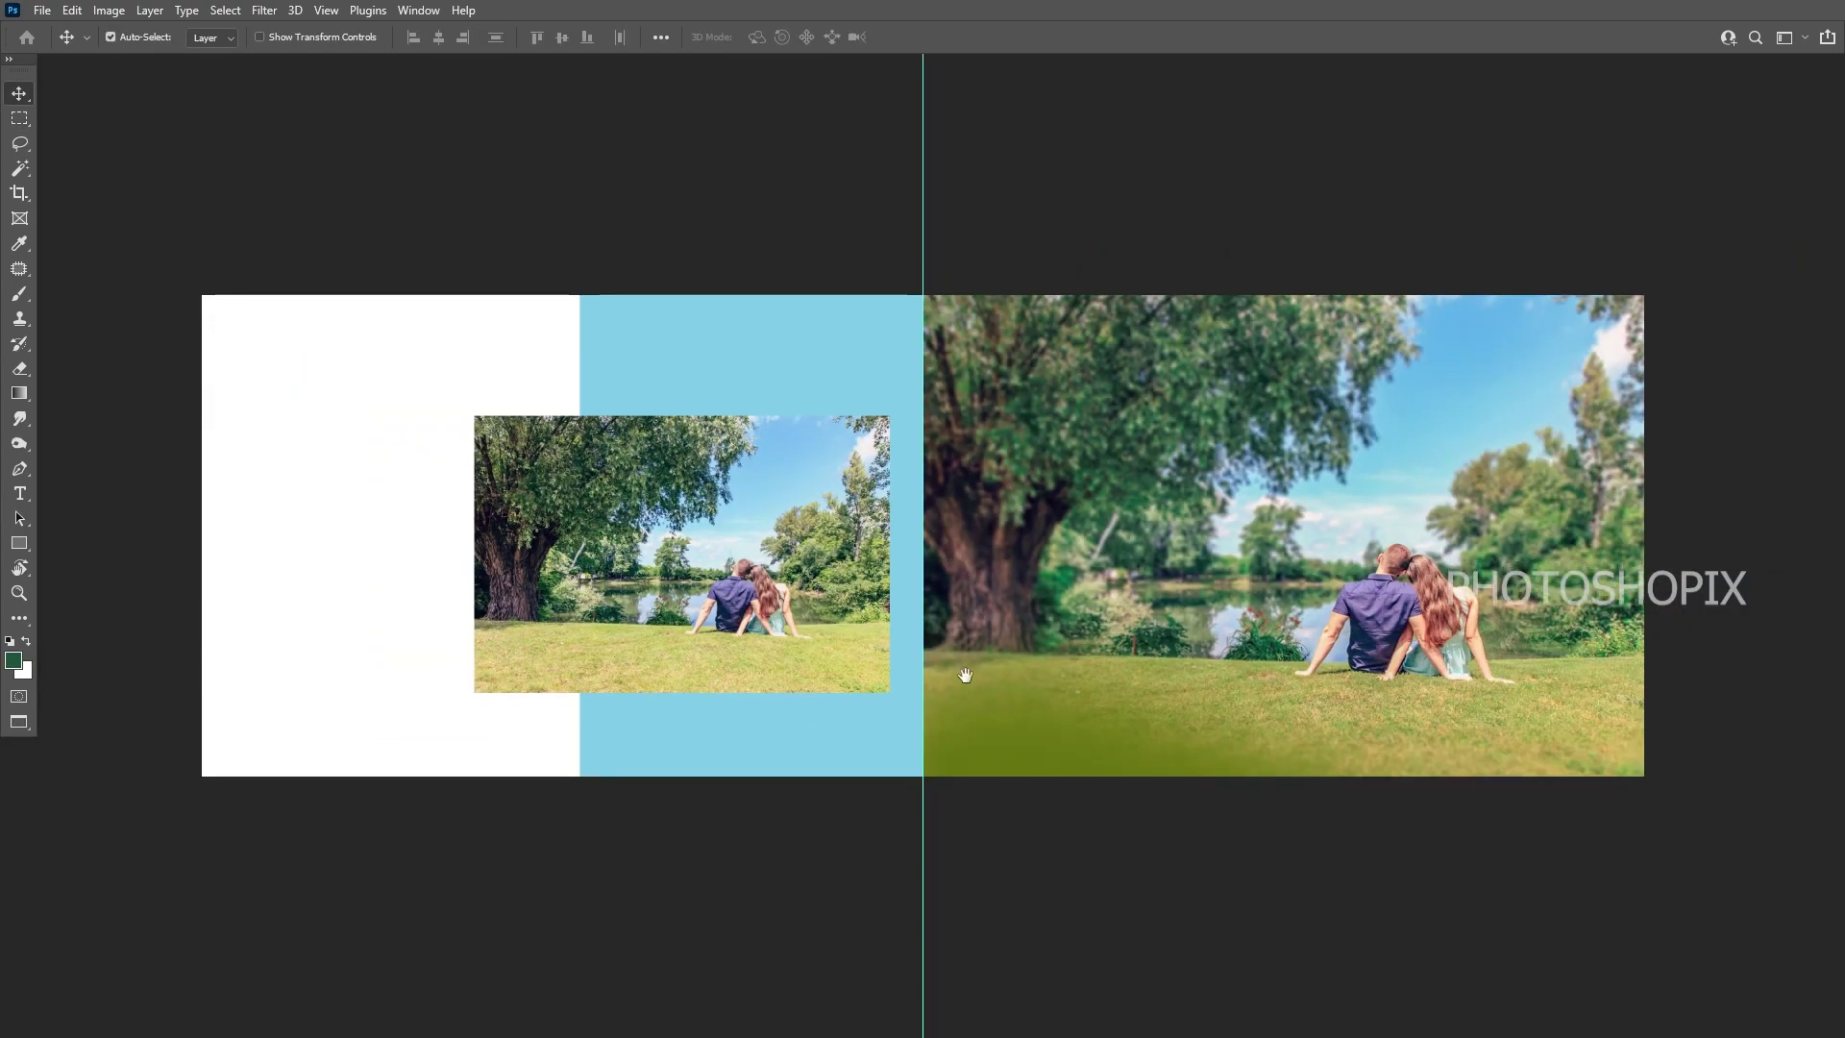
pyautogui.moveTo(966, 676); pyautogui.dragTo(971, 719)
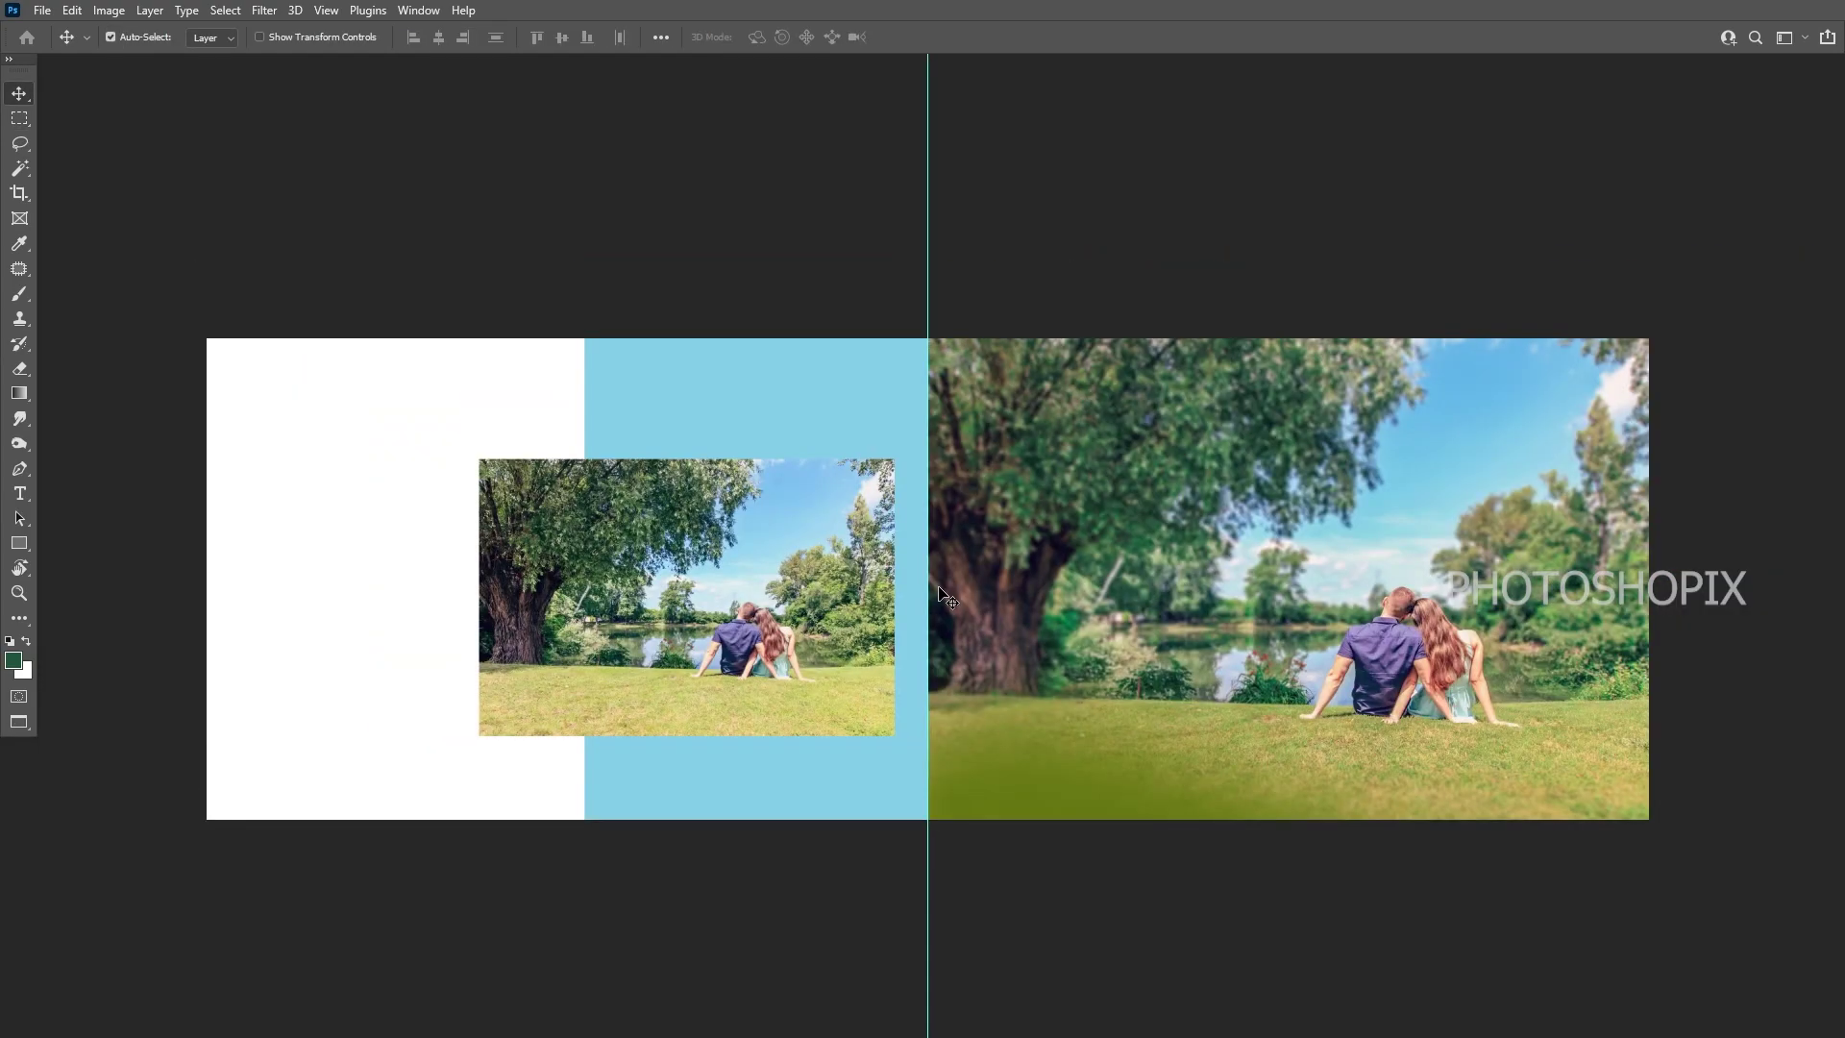
pyautogui.hotkey('ctrl', '0')
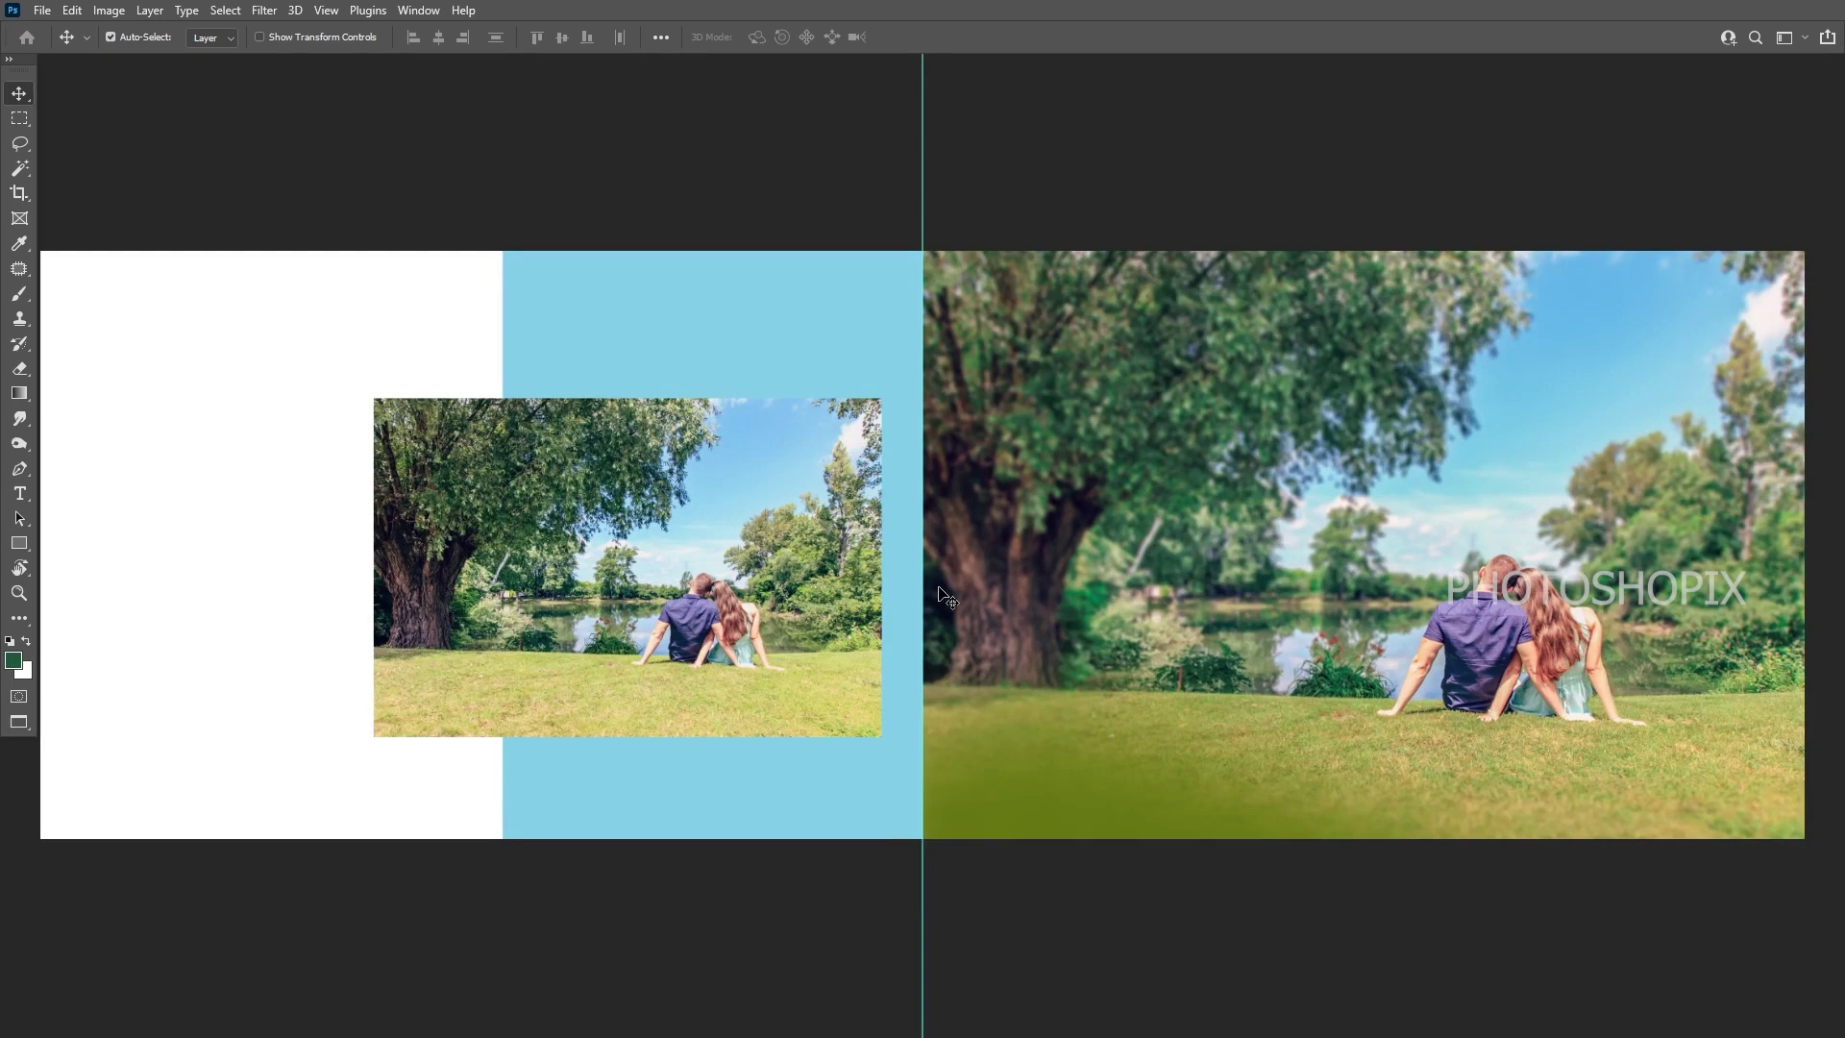
pyautogui.moveTo(714, 743); pyautogui.dragTo(720, 764)
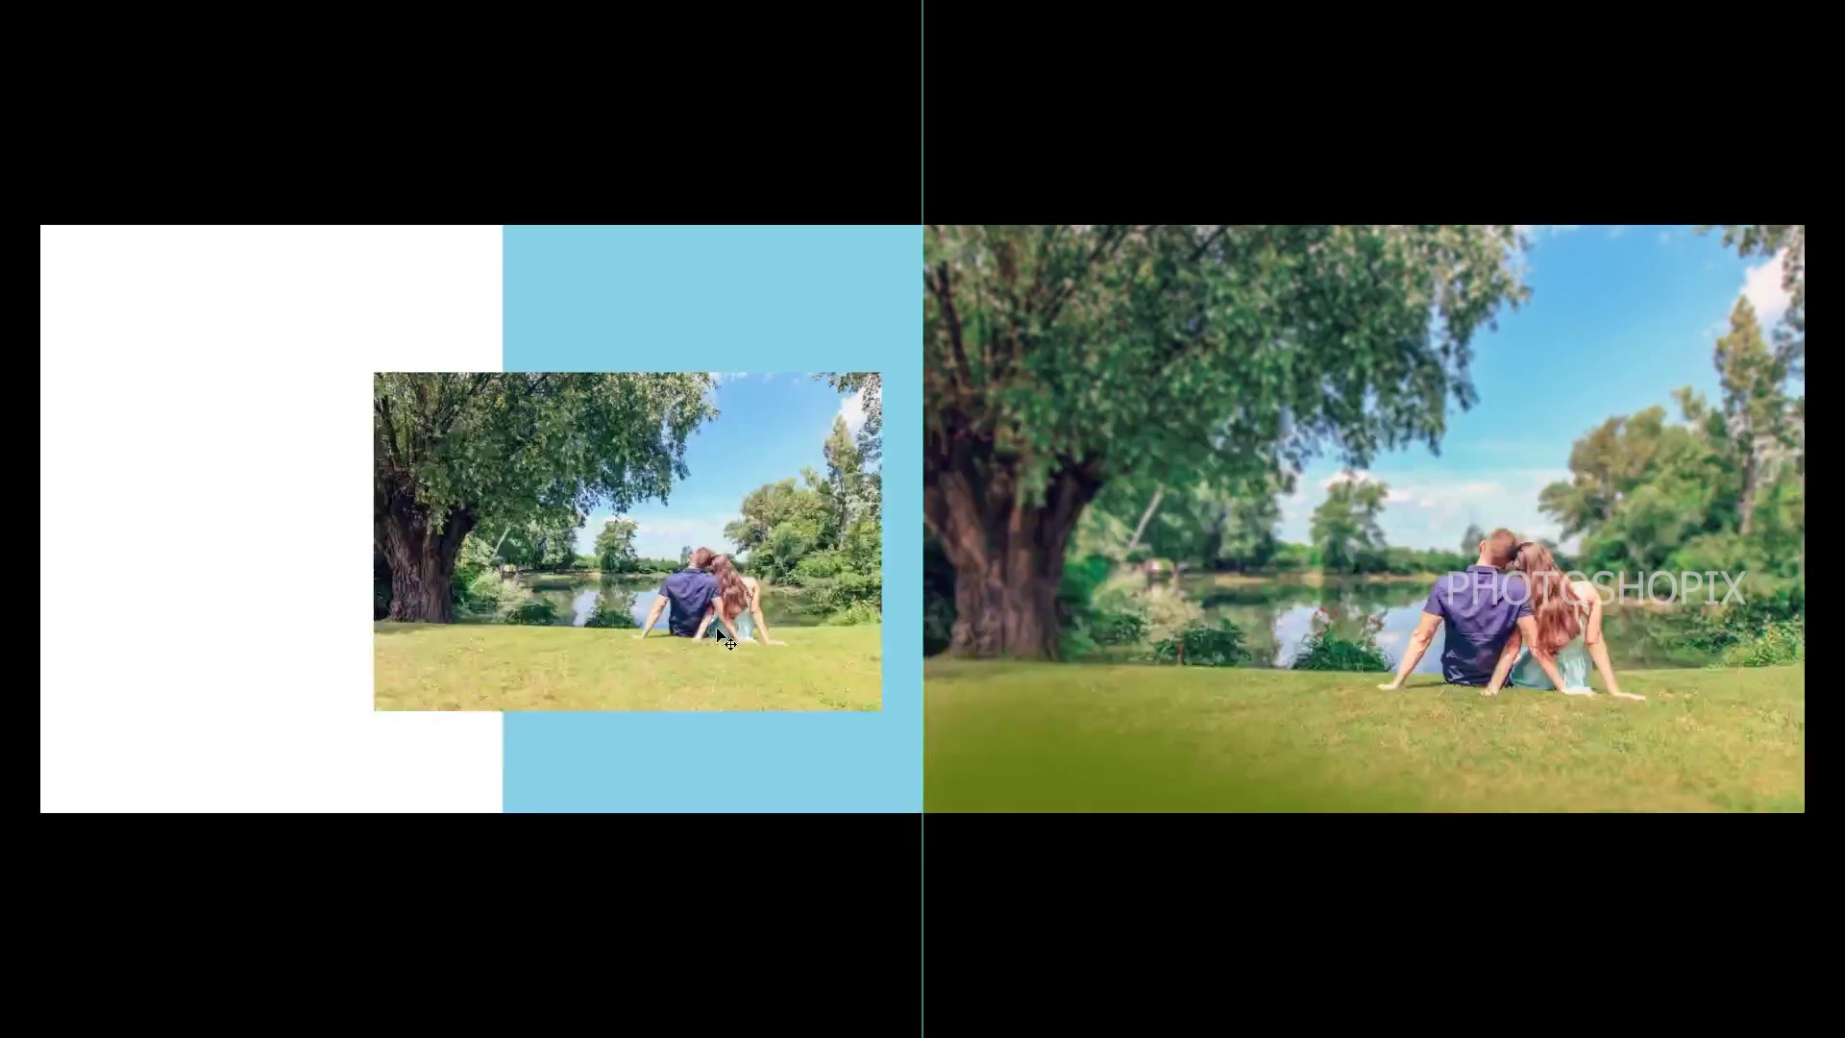